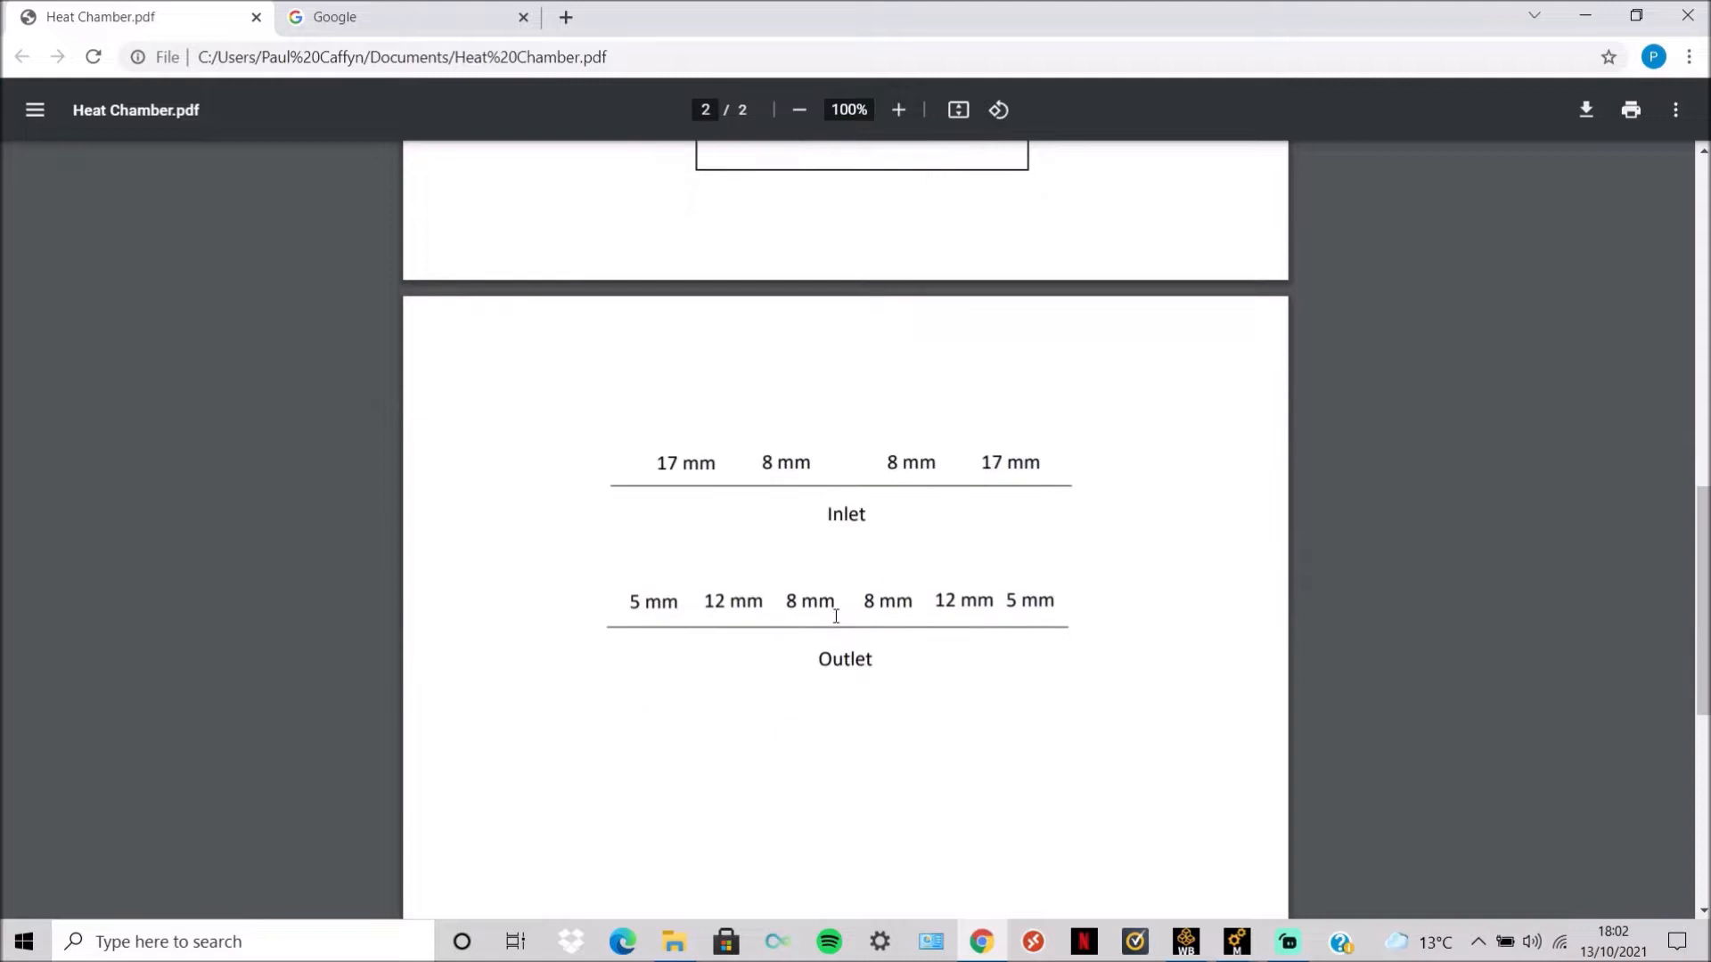
Compare the chamber outline dimensions in Heat Chamber.pdf with the dimension list of Sketch2 in DesignModeler.
scroll(855, 534, up, 6)
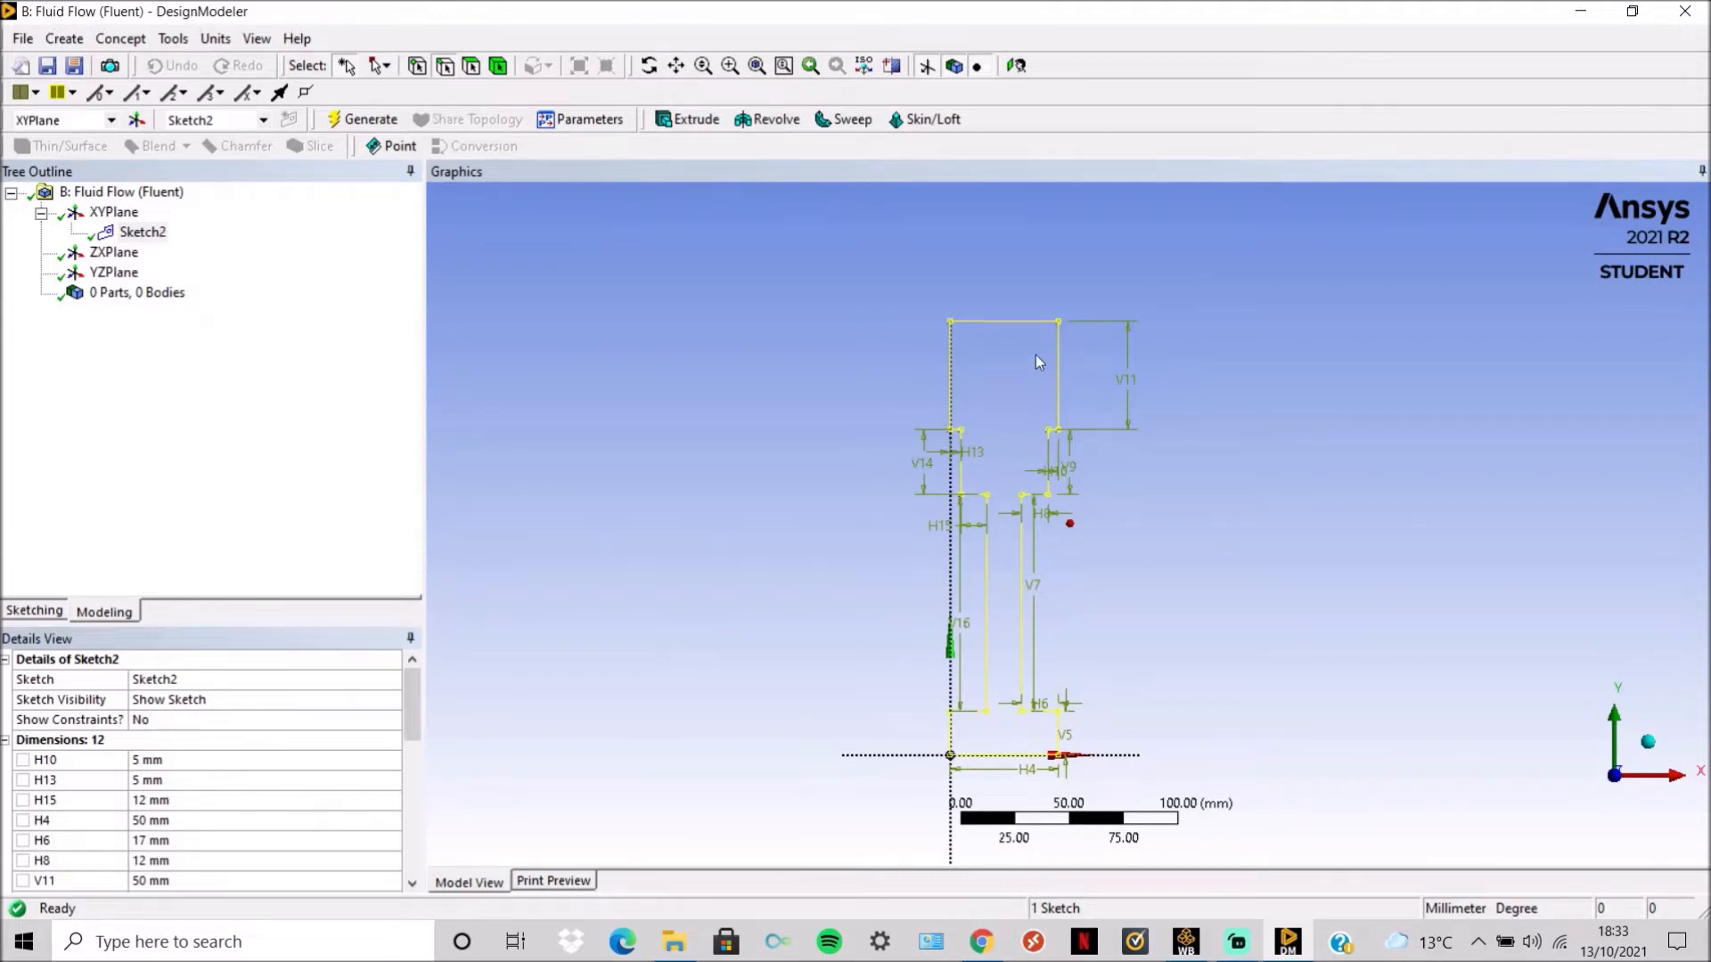
click(981, 941)
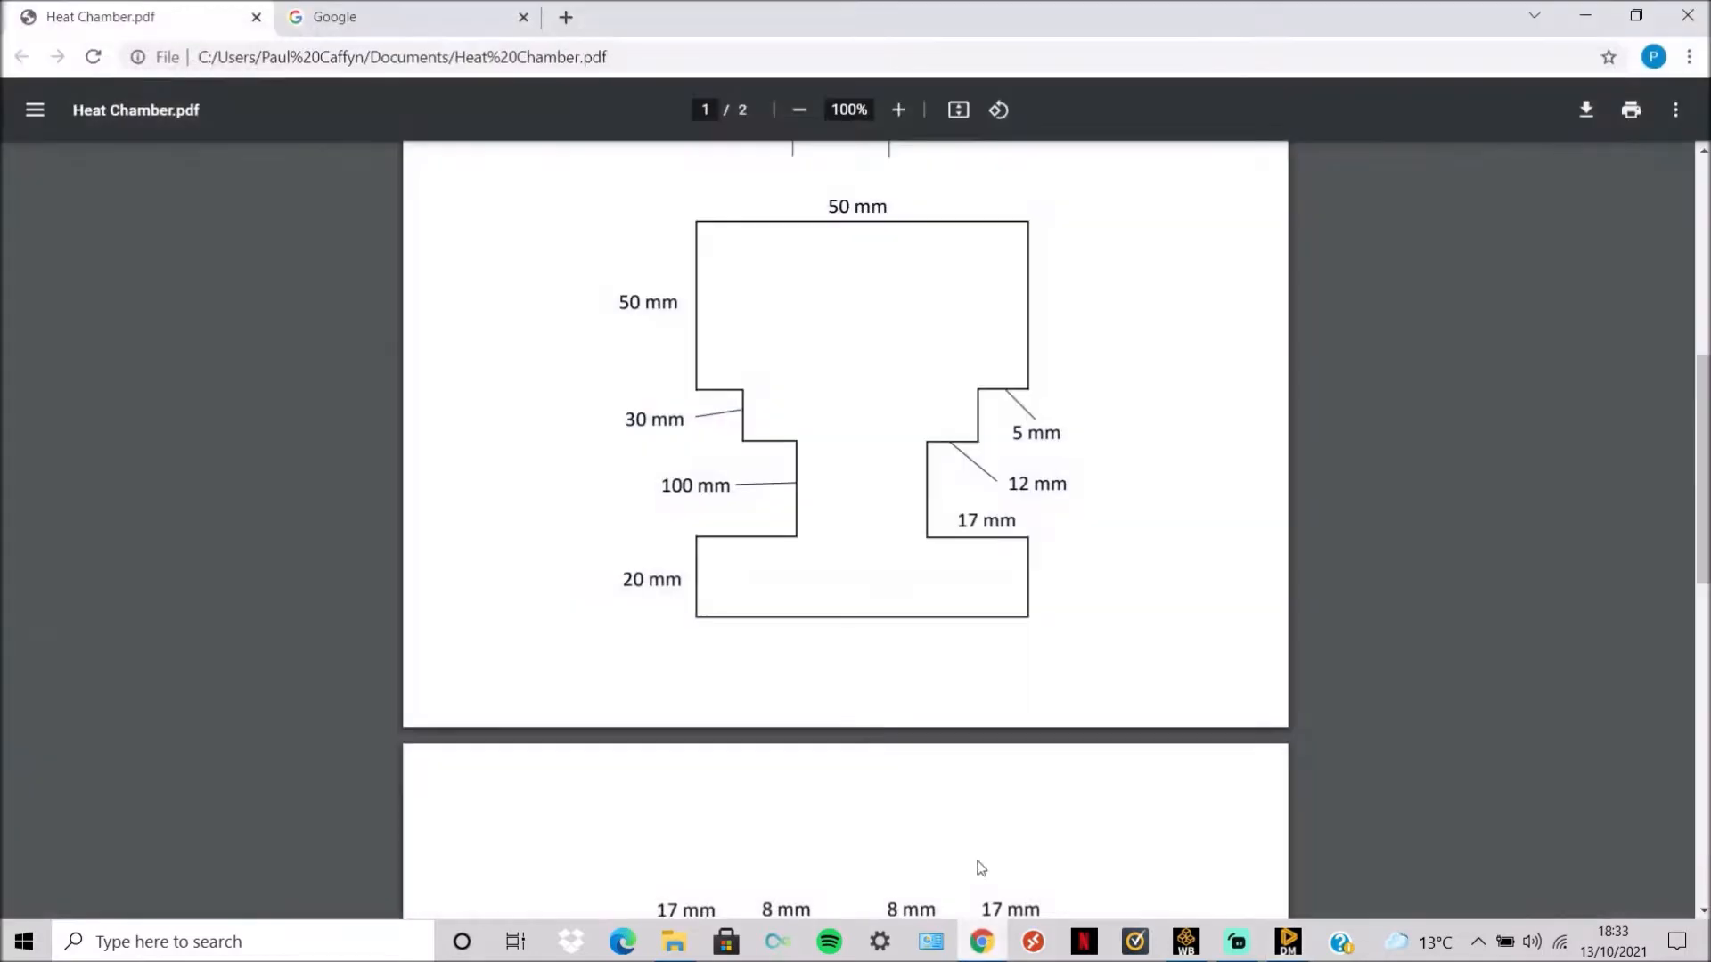
scroll(923, 418, up, 1)
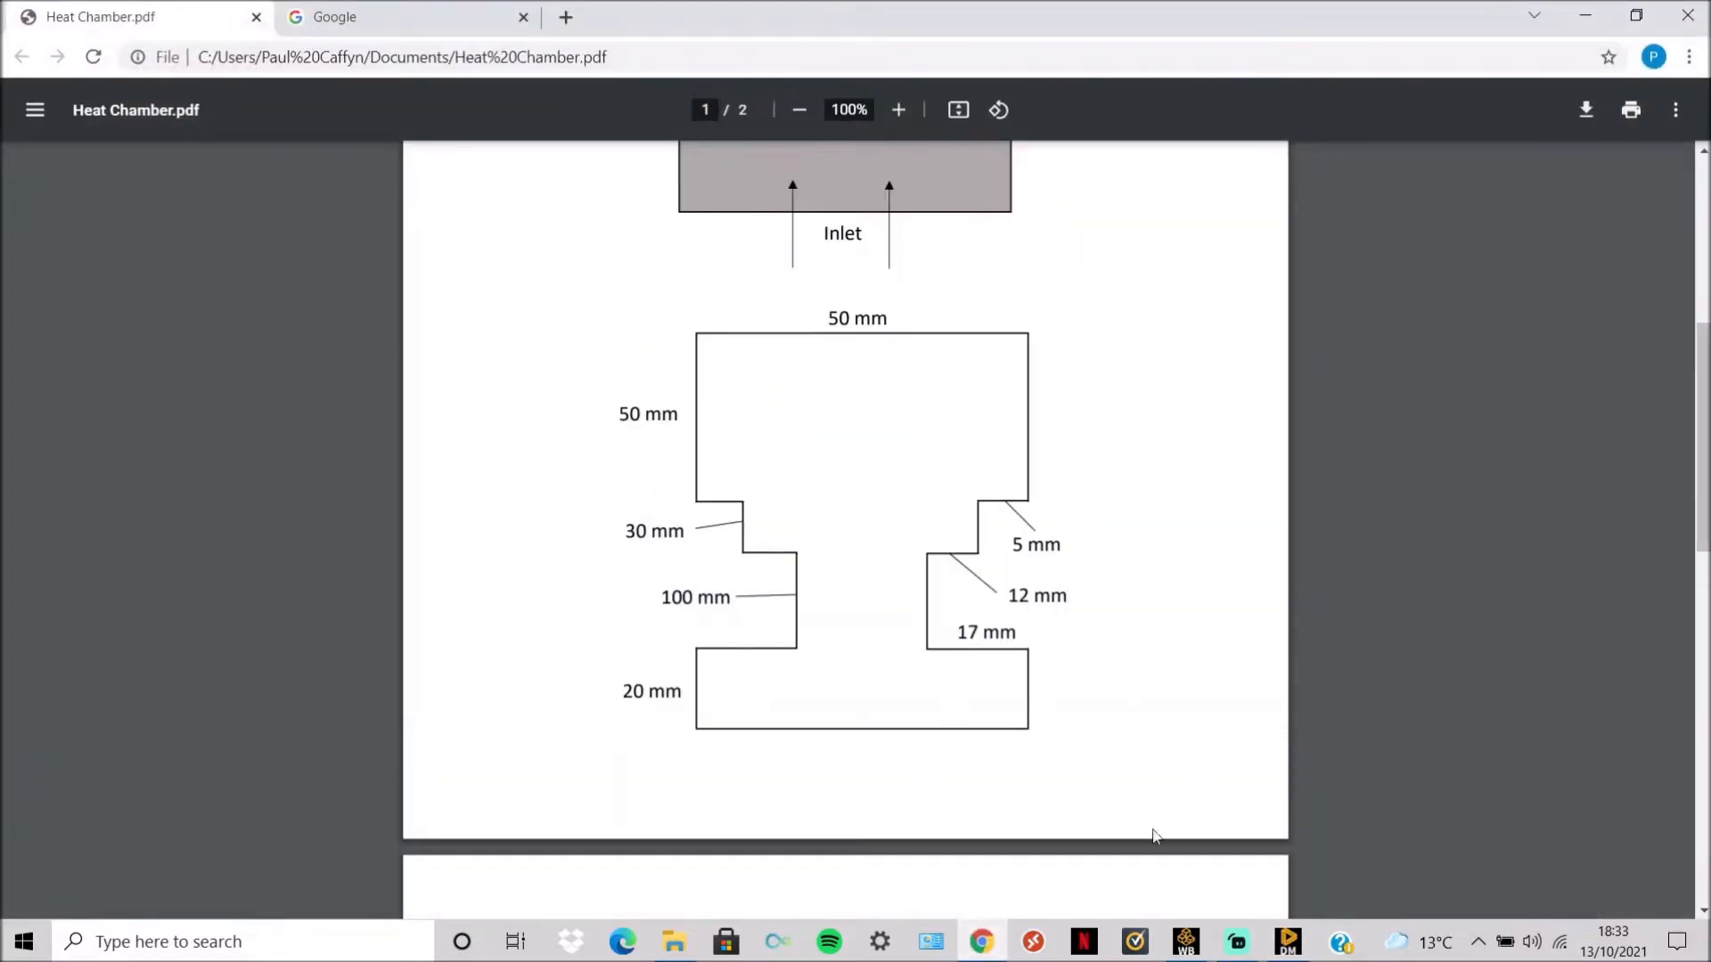
click(1283, 941)
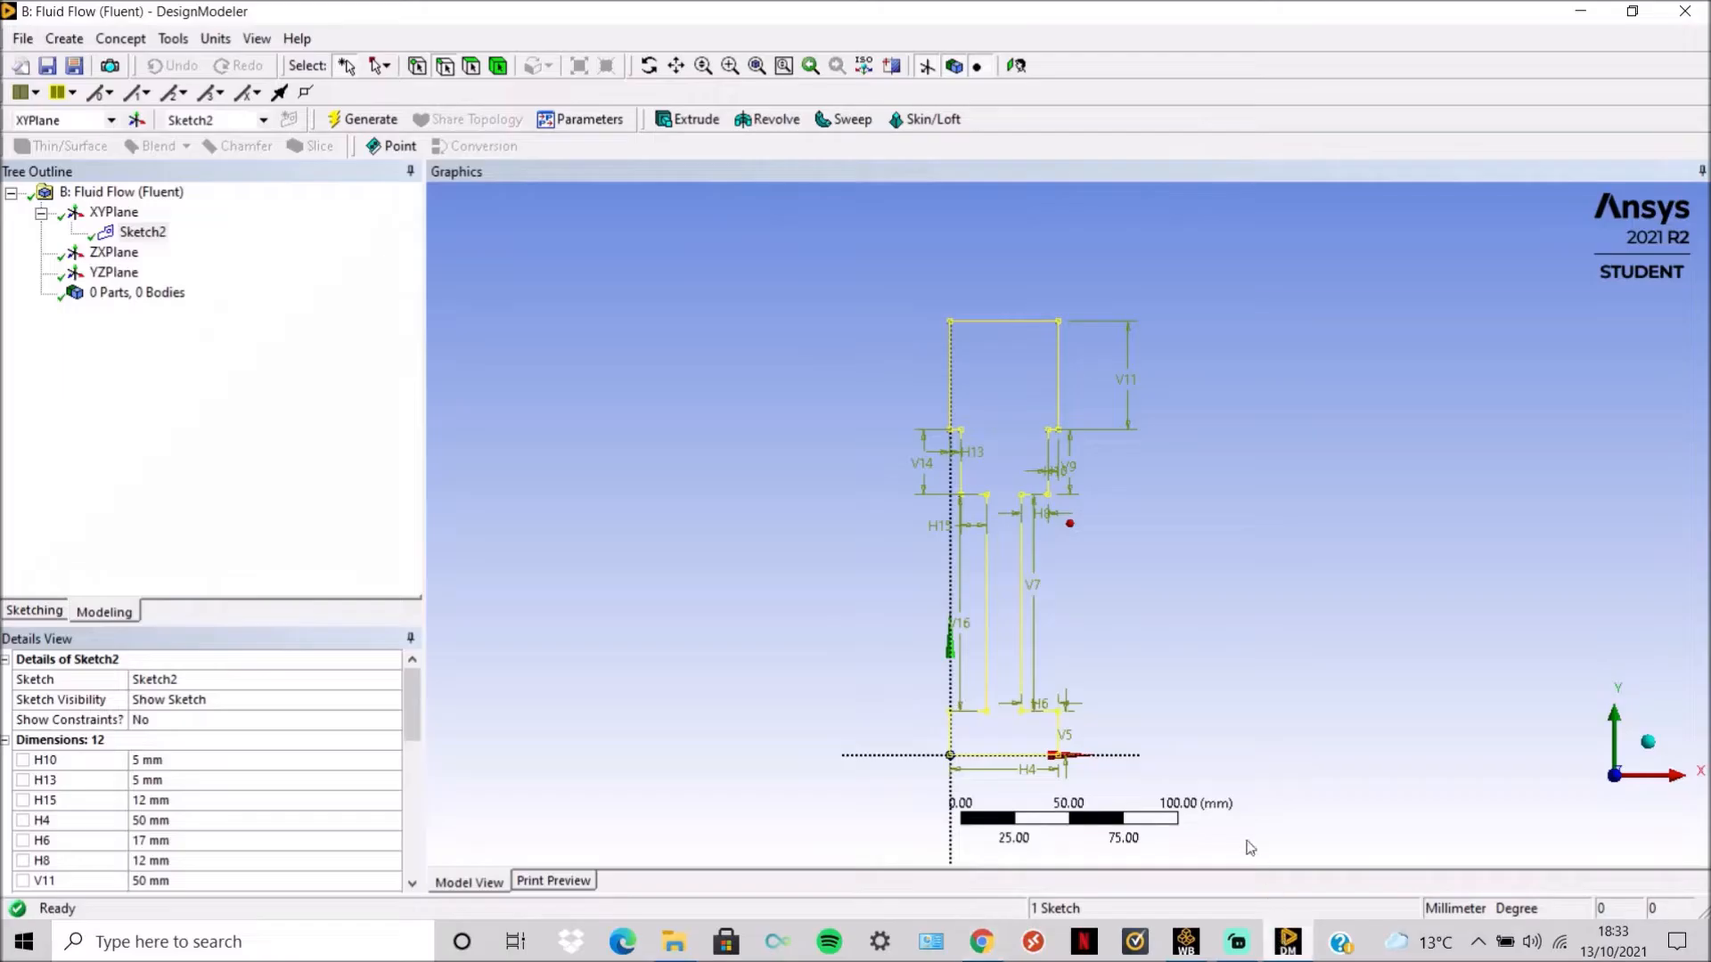
scroll(279, 738, down, 1)
scroll(259, 758, down, 1)
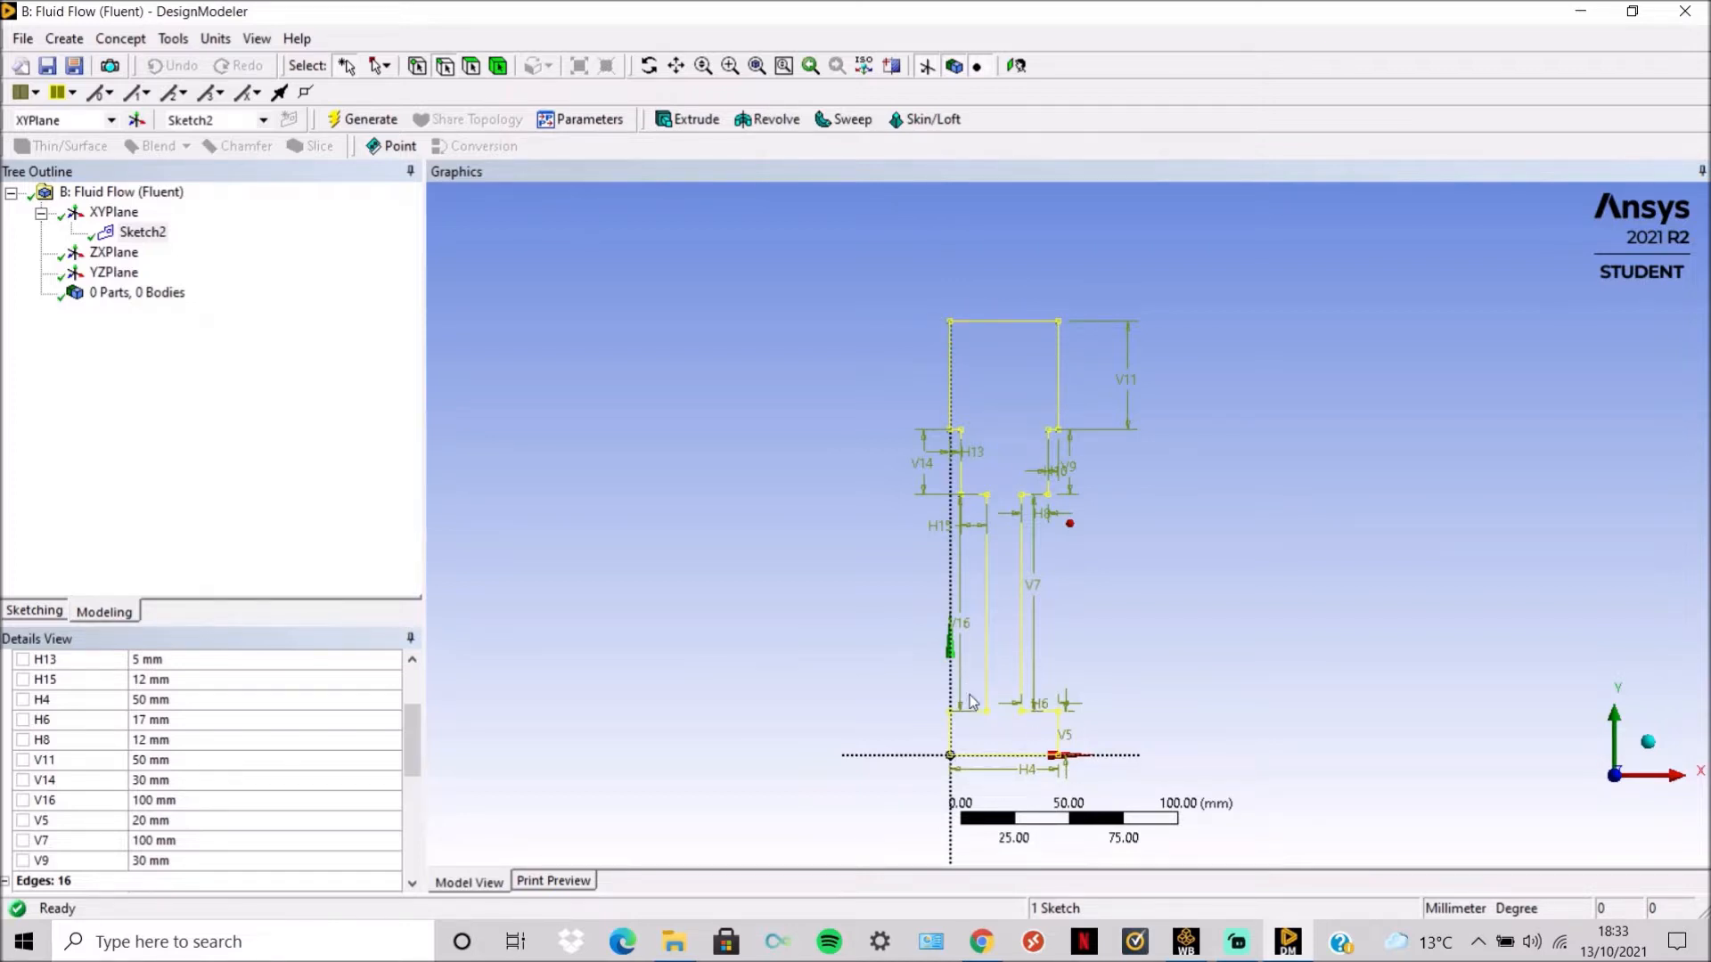
Create a surface from Sketch2 using the Add Material operation and generate it.
click(121, 38)
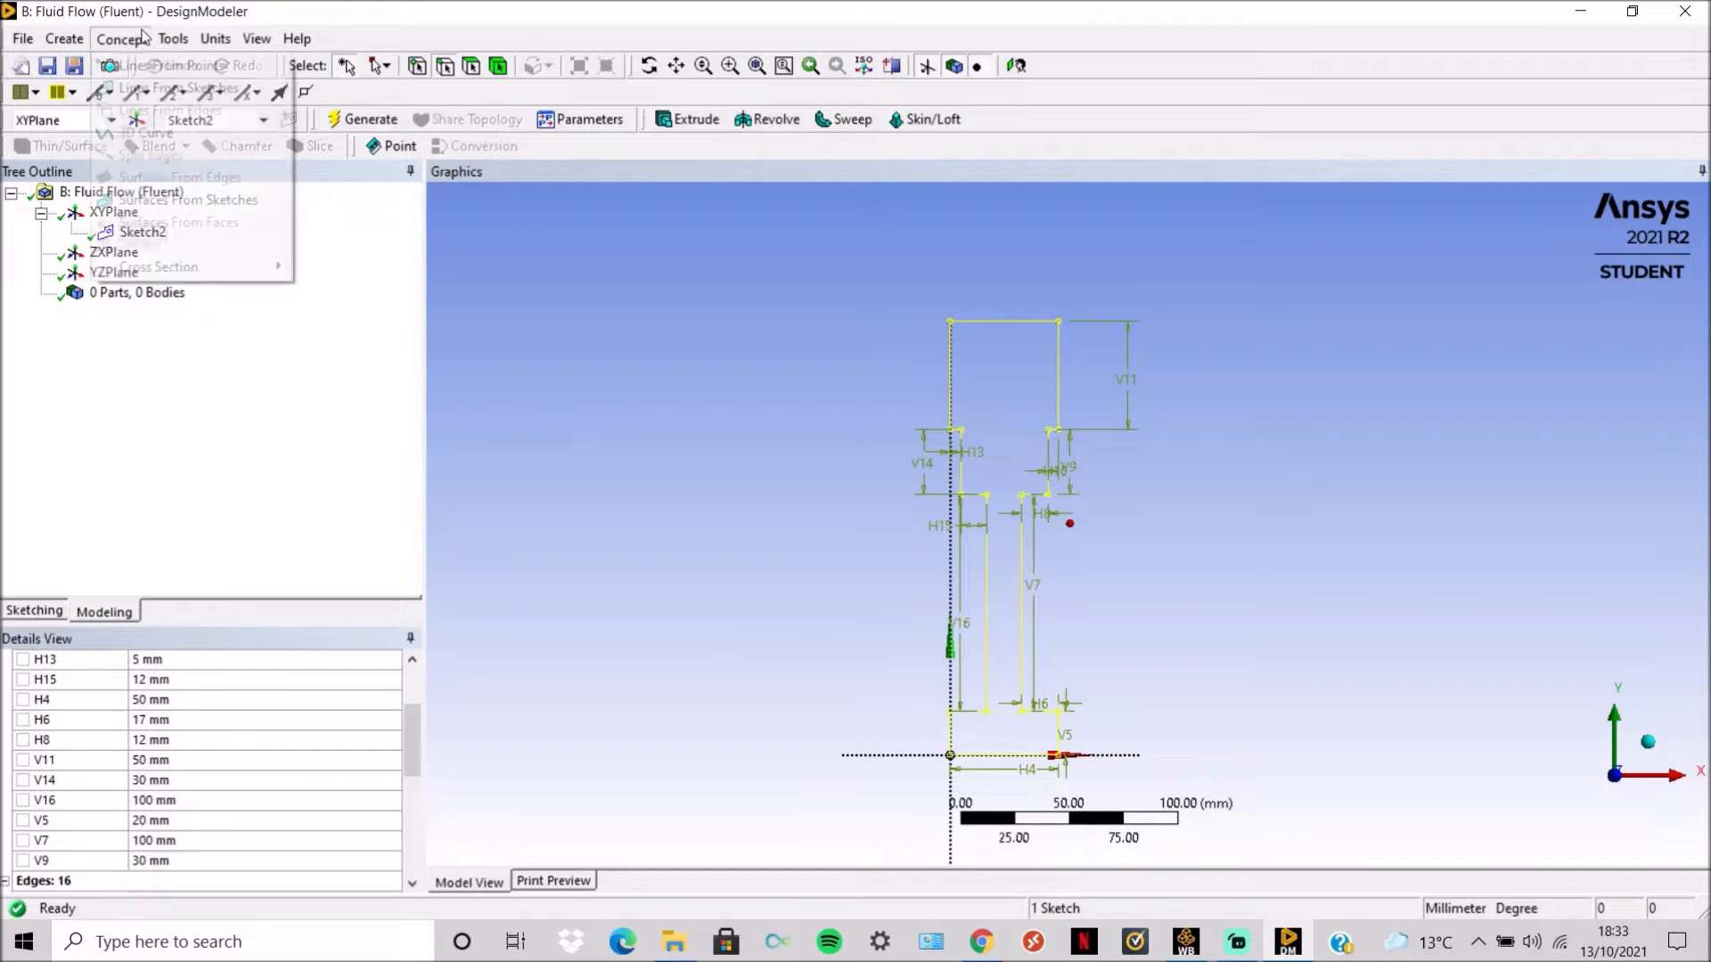
click(165, 199)
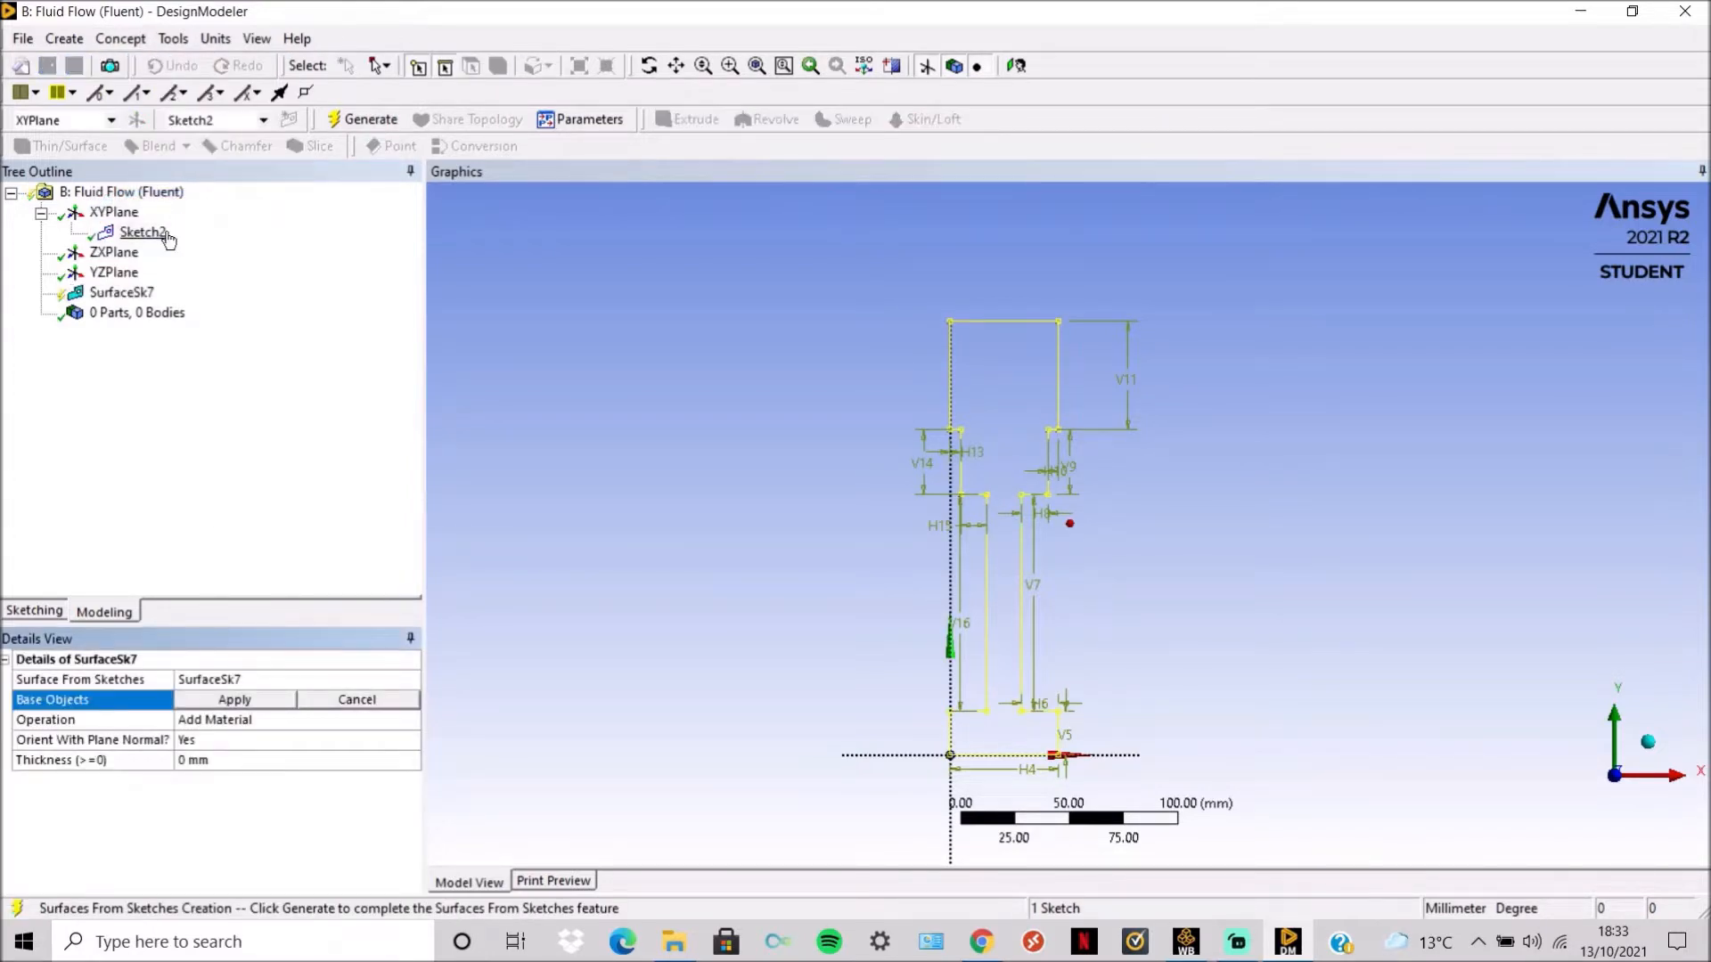
click(163, 233)
click(260, 699)
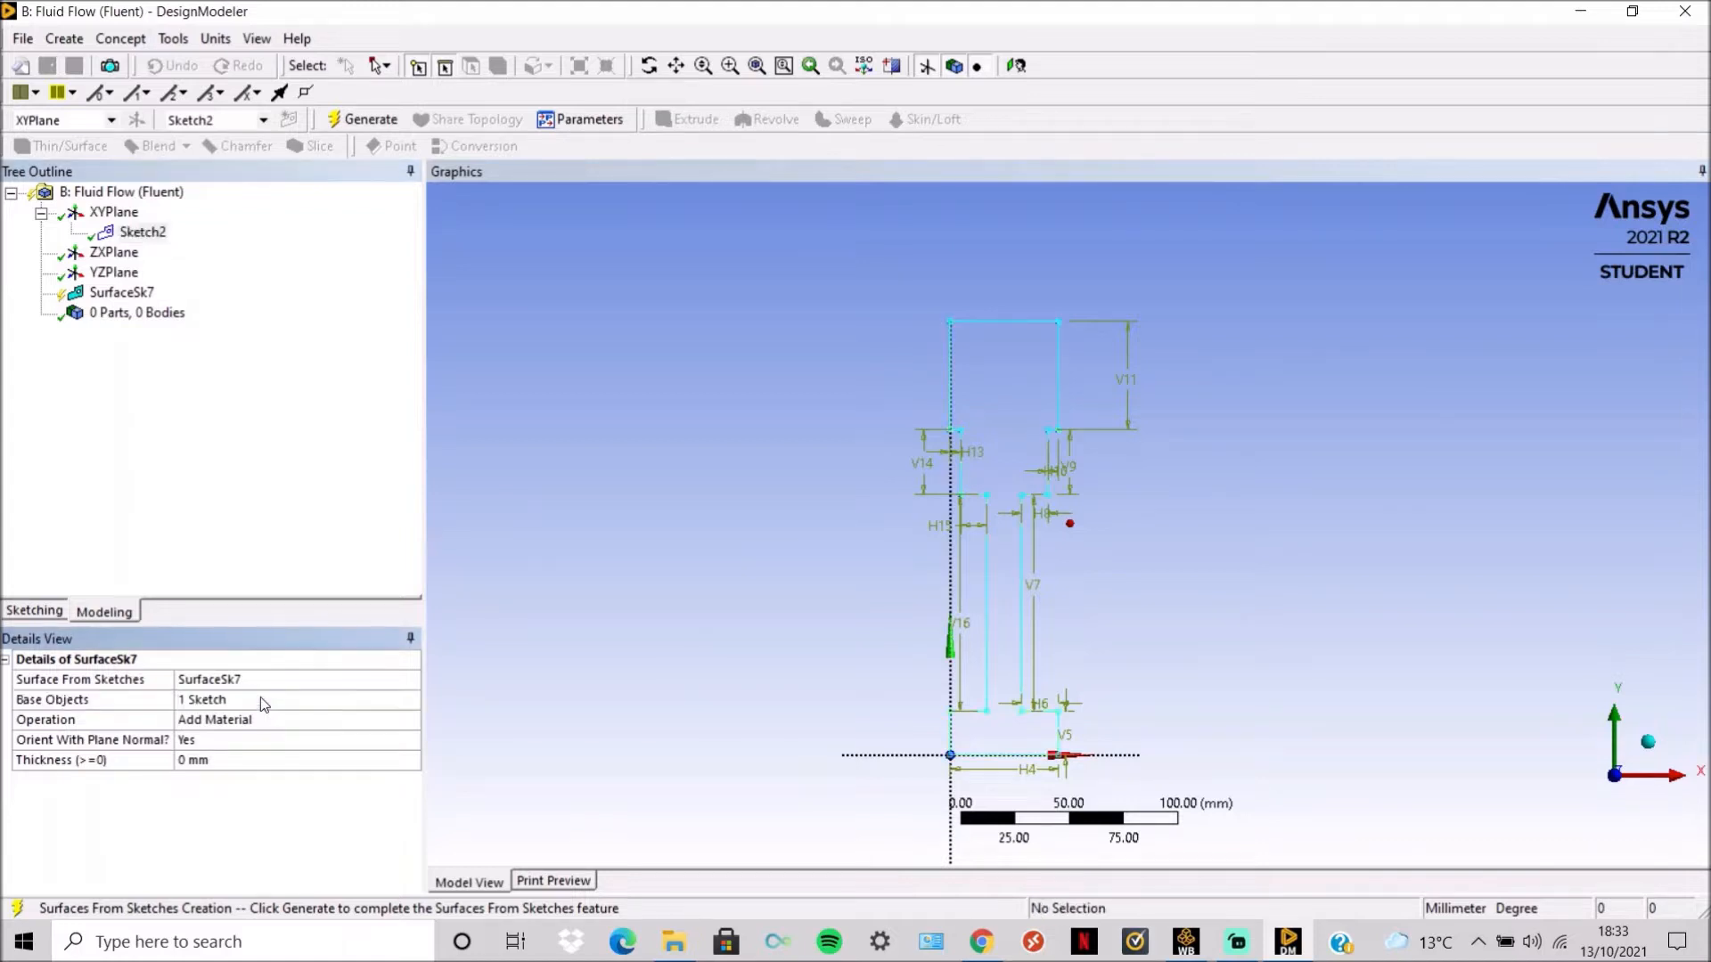
click(363, 119)
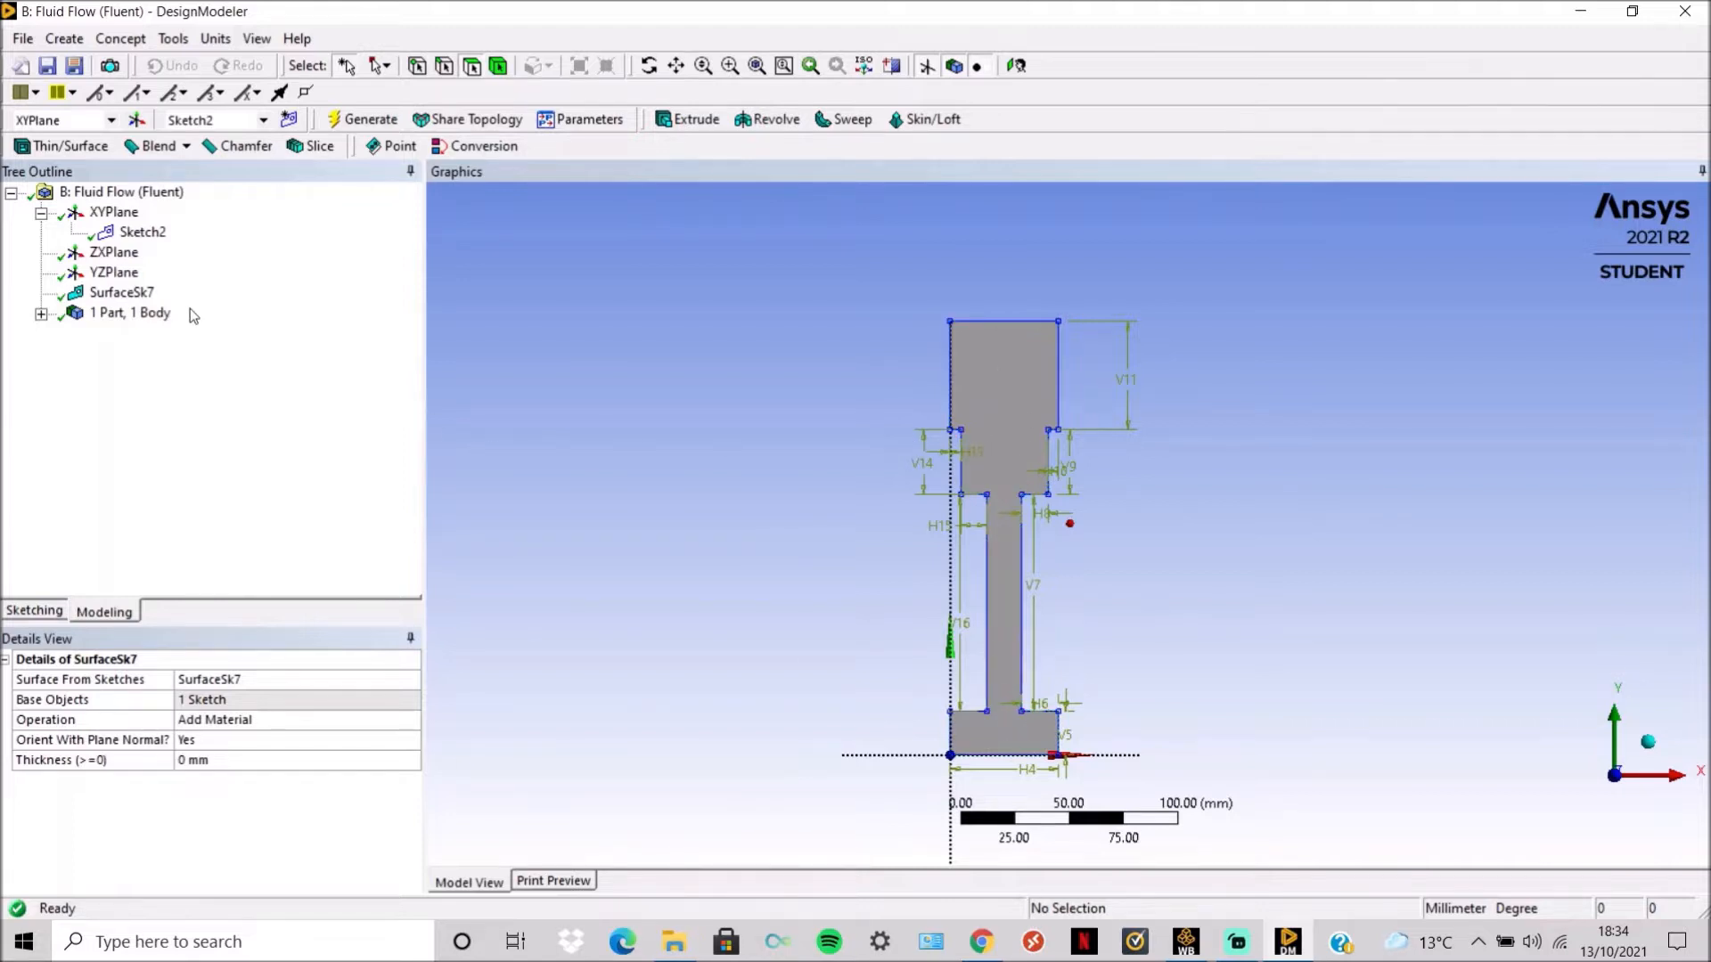
Check the inlet and outlet spacings in Heat Chamber.pdf, and in DesignModeler apply three split locations along the surface's bottom edge.
click(981, 940)
scroll(808, 717, down, 6)
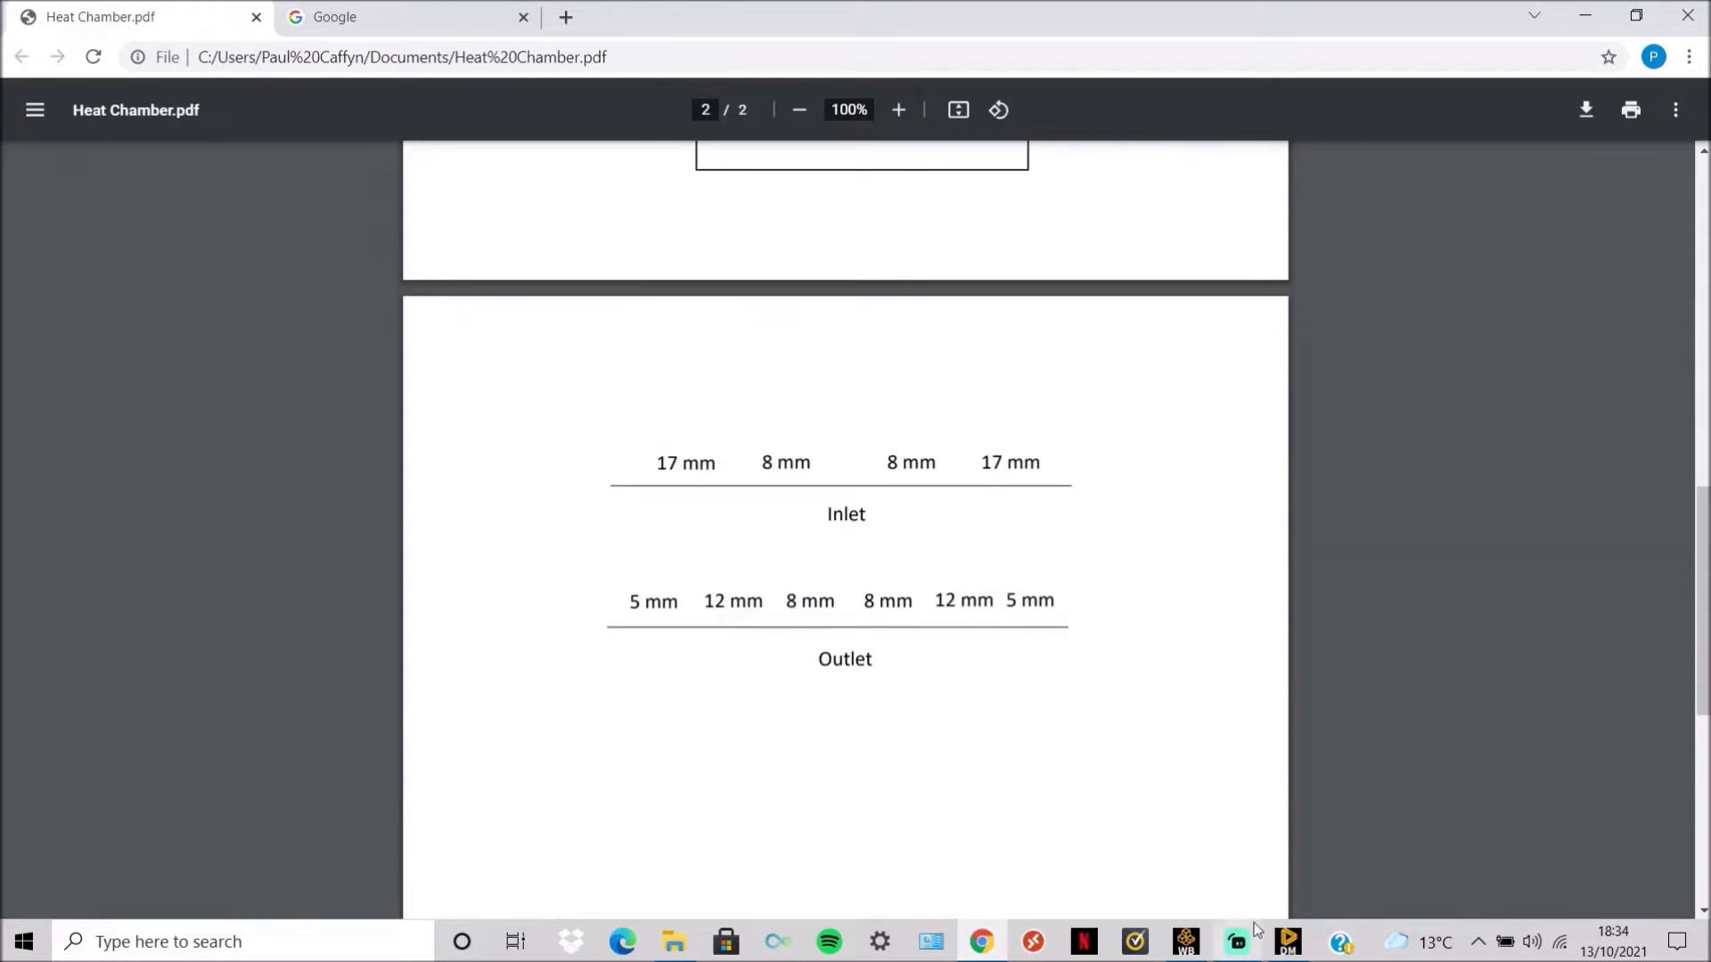
click(1287, 940)
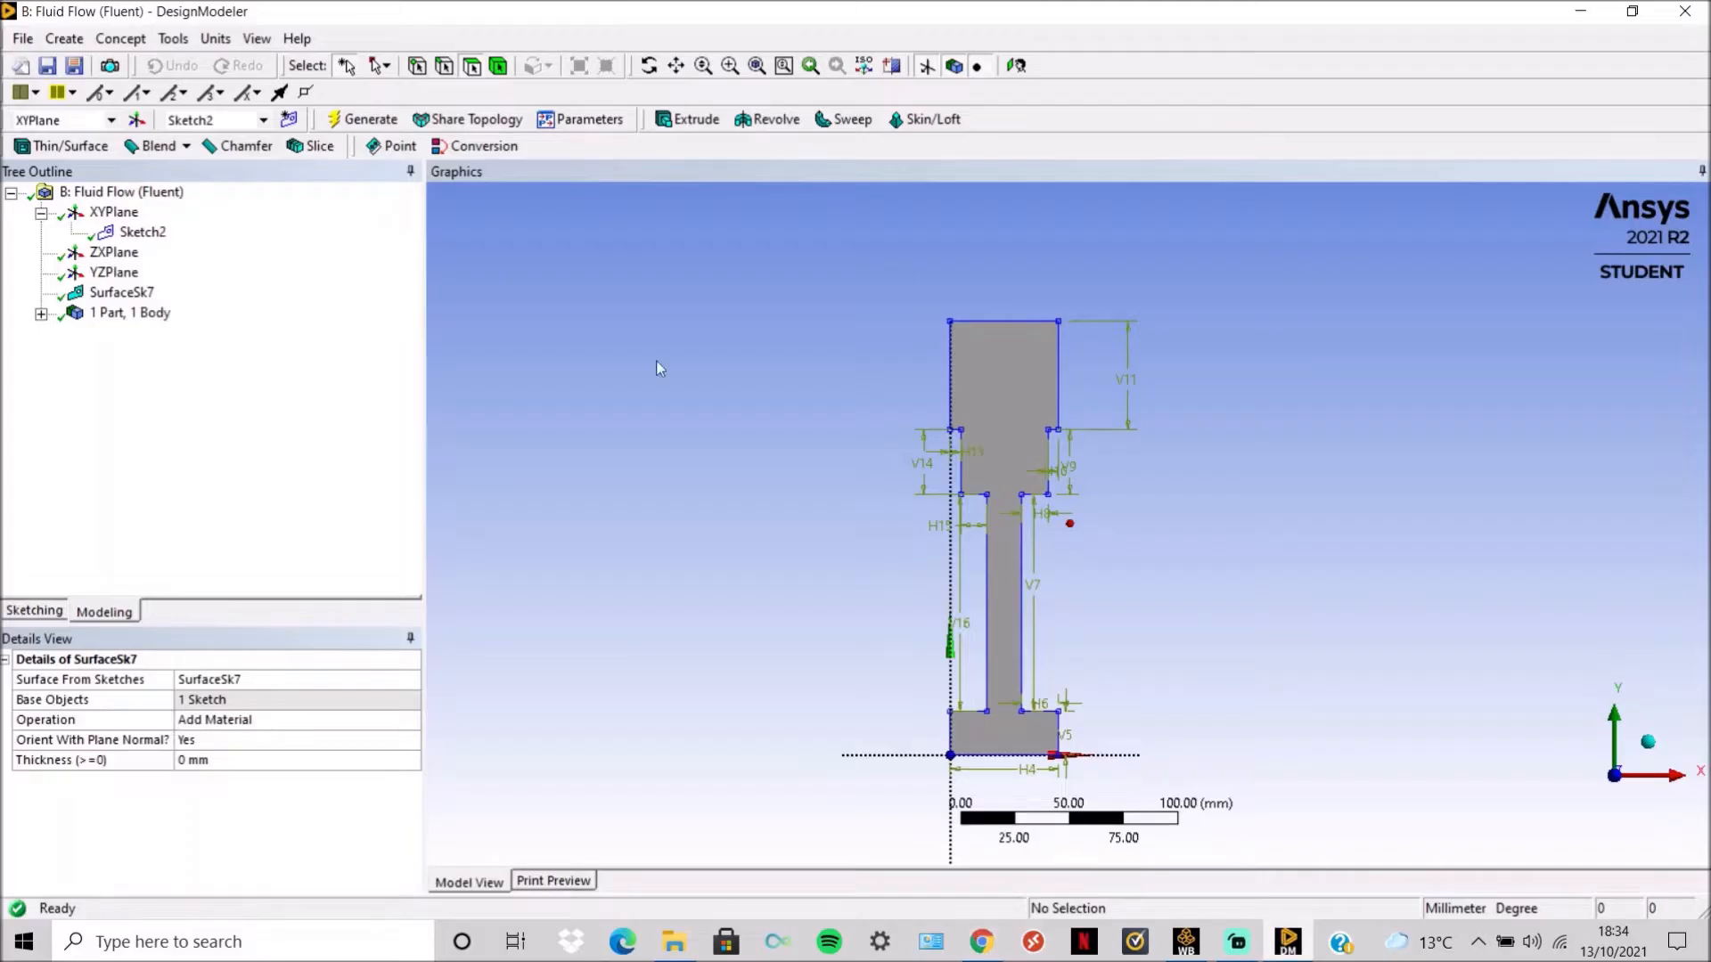
click(120, 38)
click(144, 154)
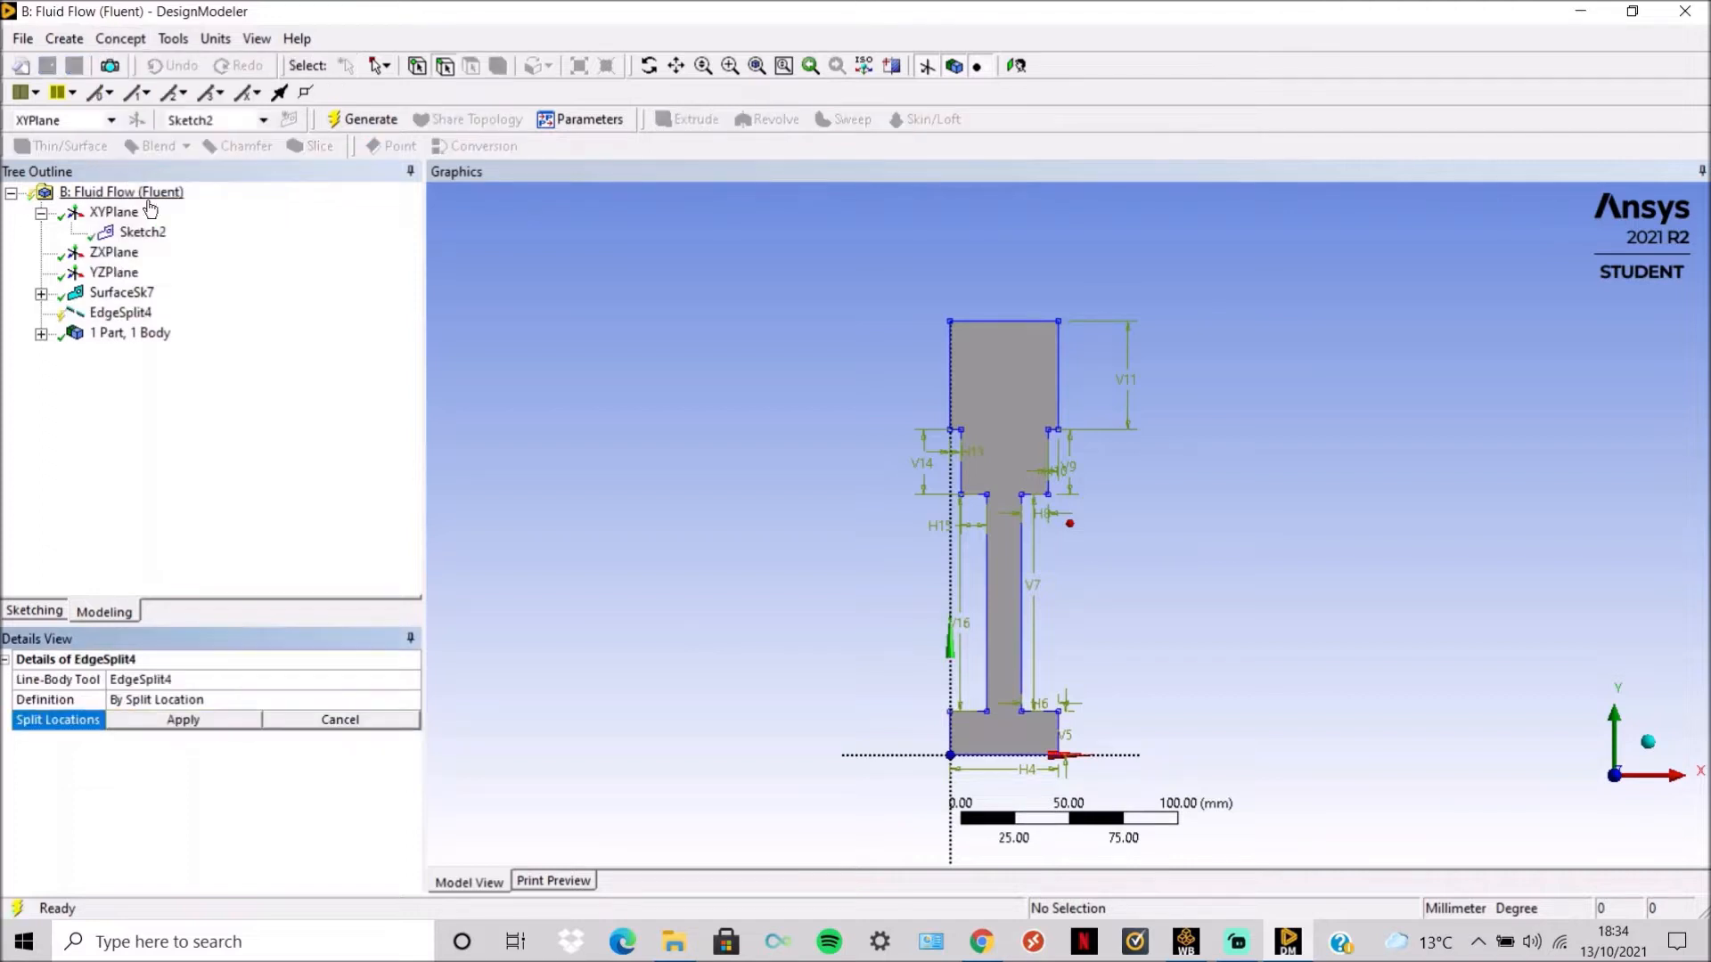
click(983, 756)
ctrl+click(1003, 757)
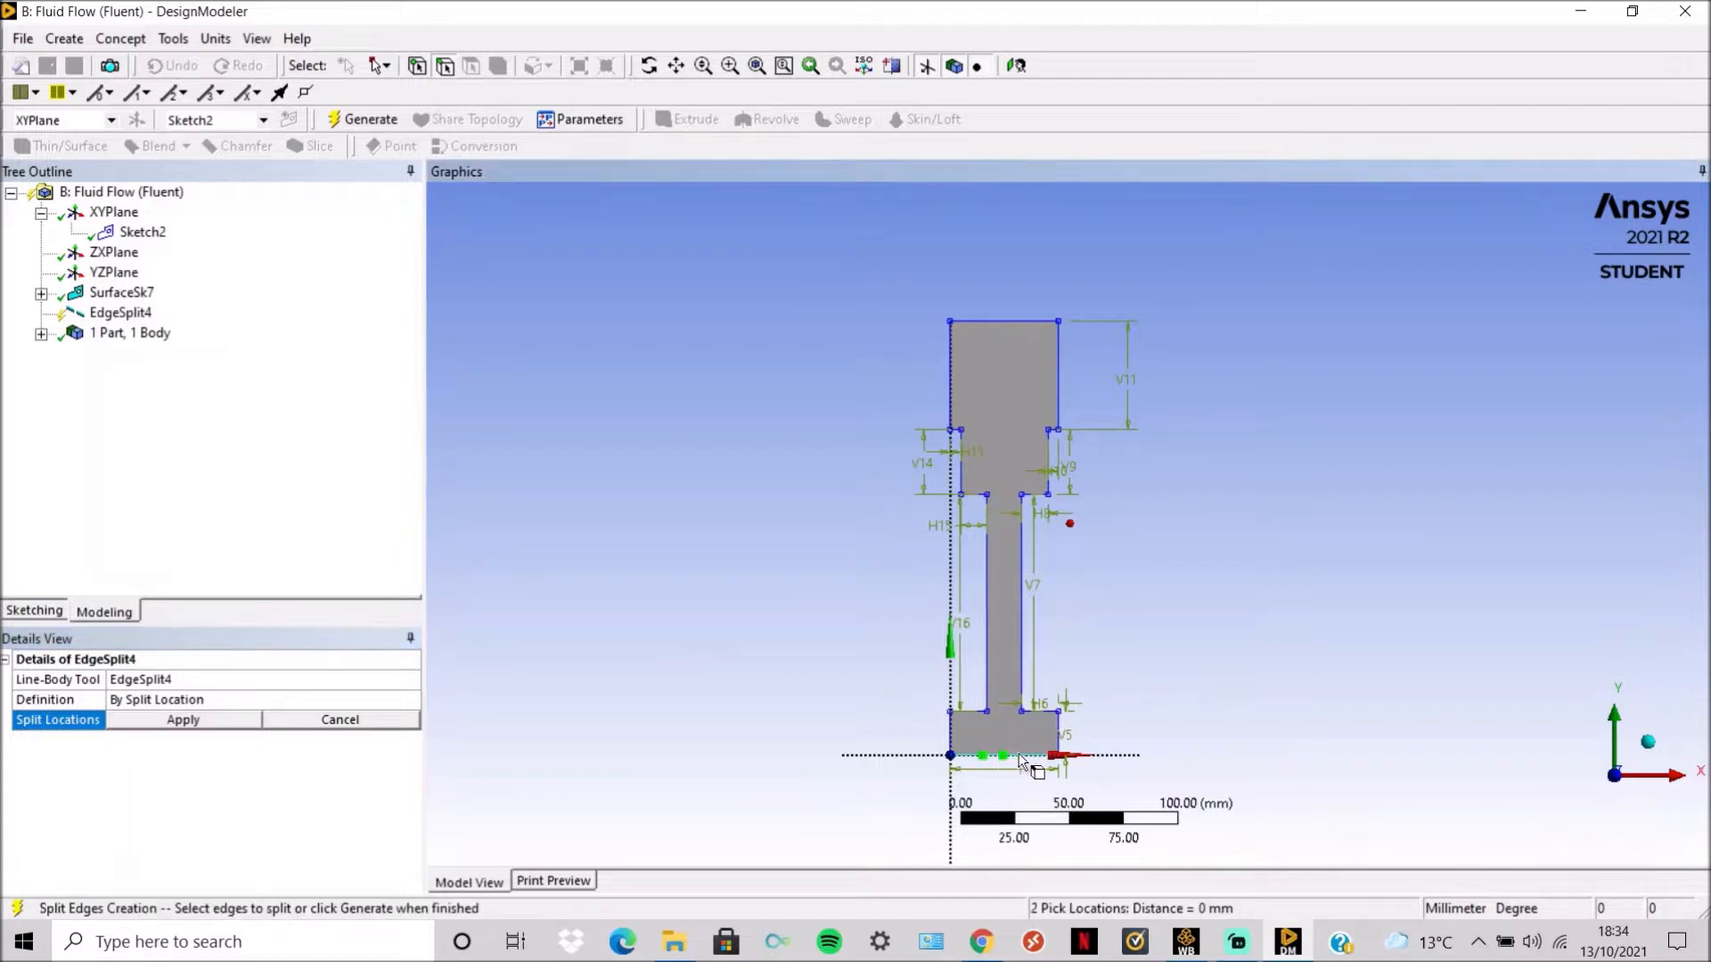
ctrl+click(1020, 757)
click(164, 721)
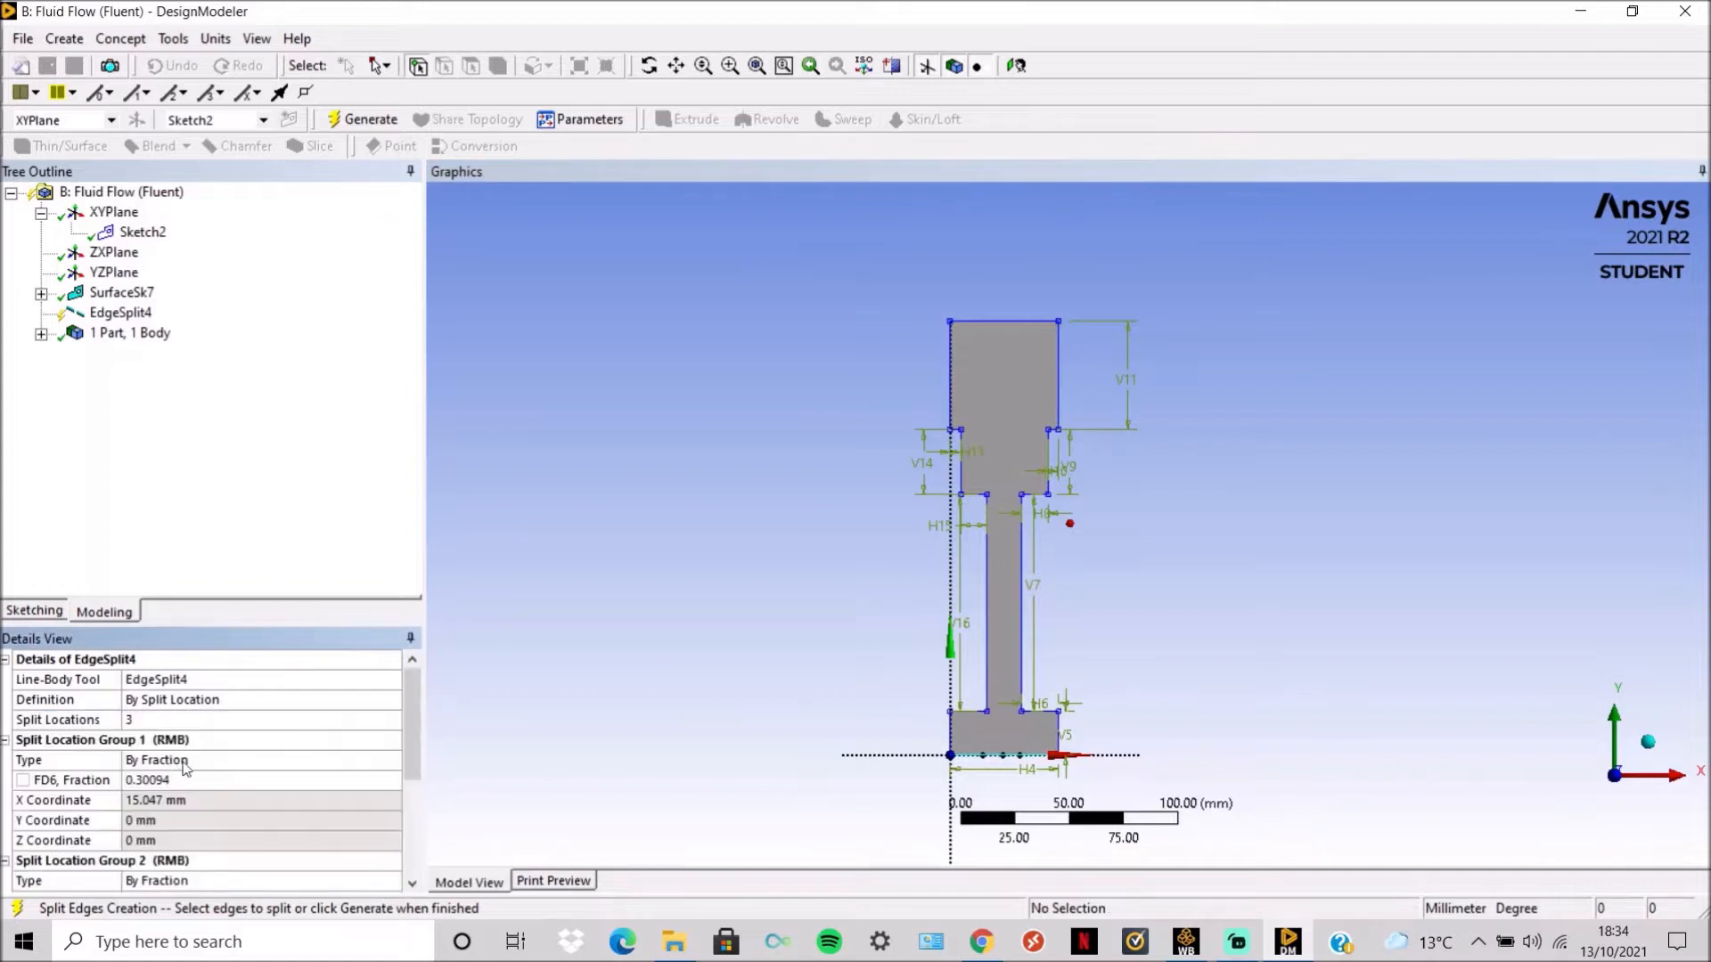
Define split location group 1 on the bottom edge By Coordinates with an X coordinate of 17 mm.
click(249, 760)
click(392, 760)
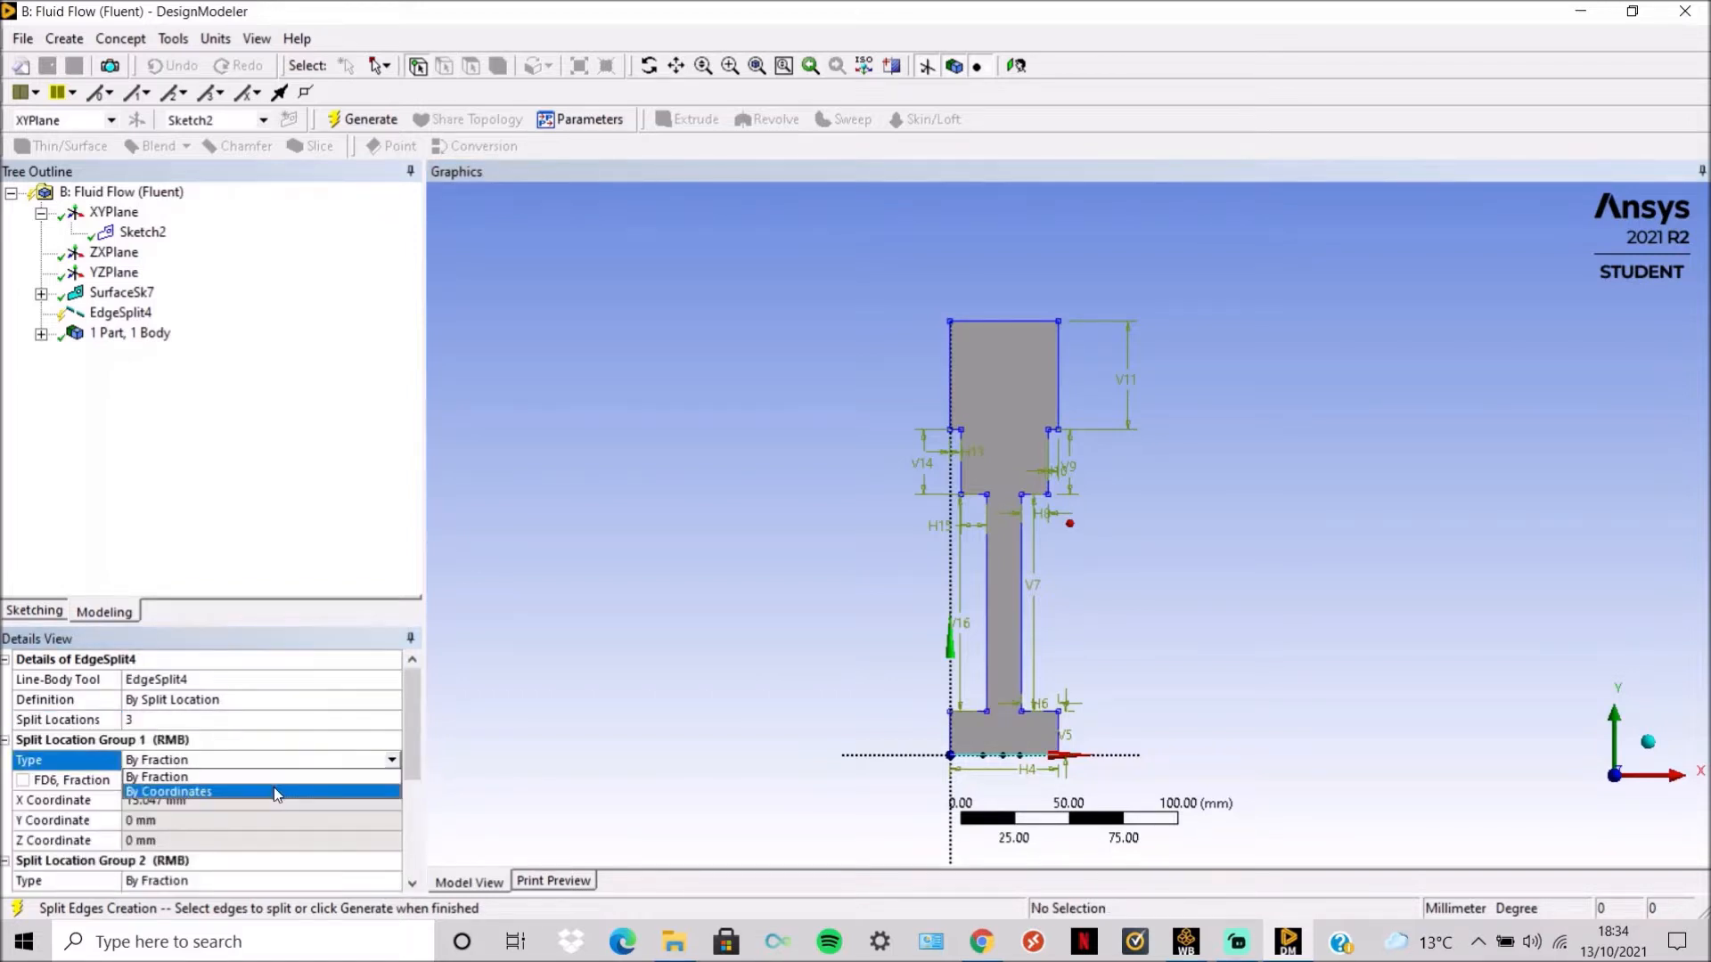
click(275, 790)
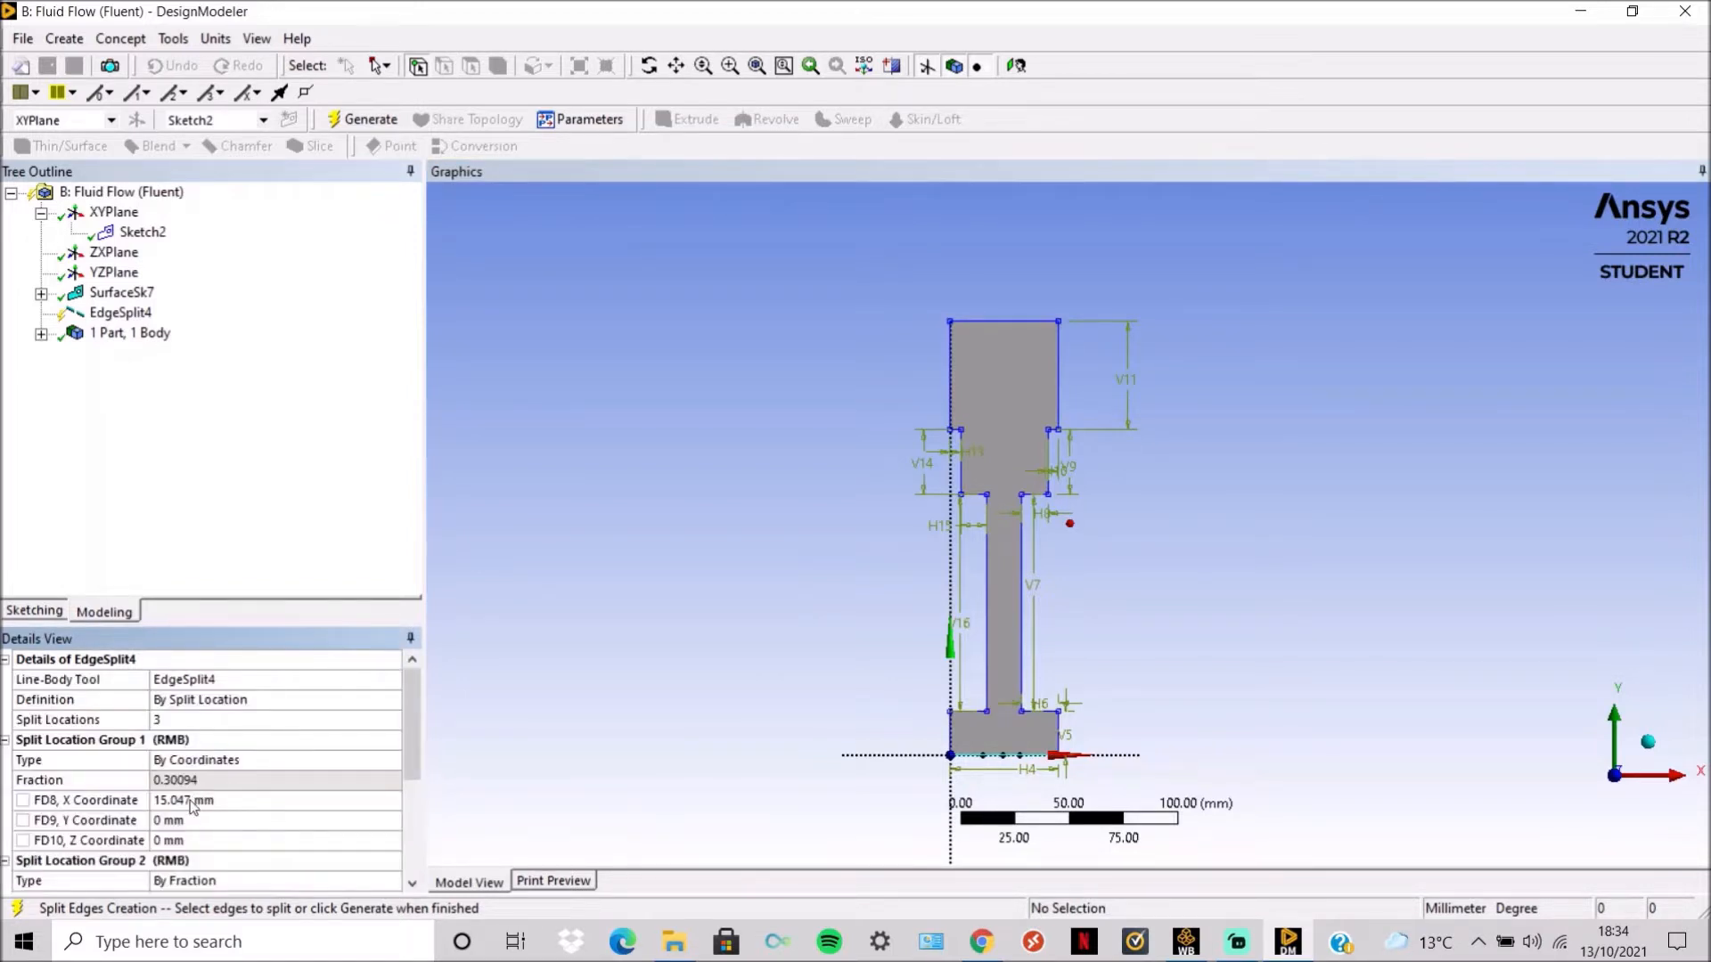
click(191, 802)
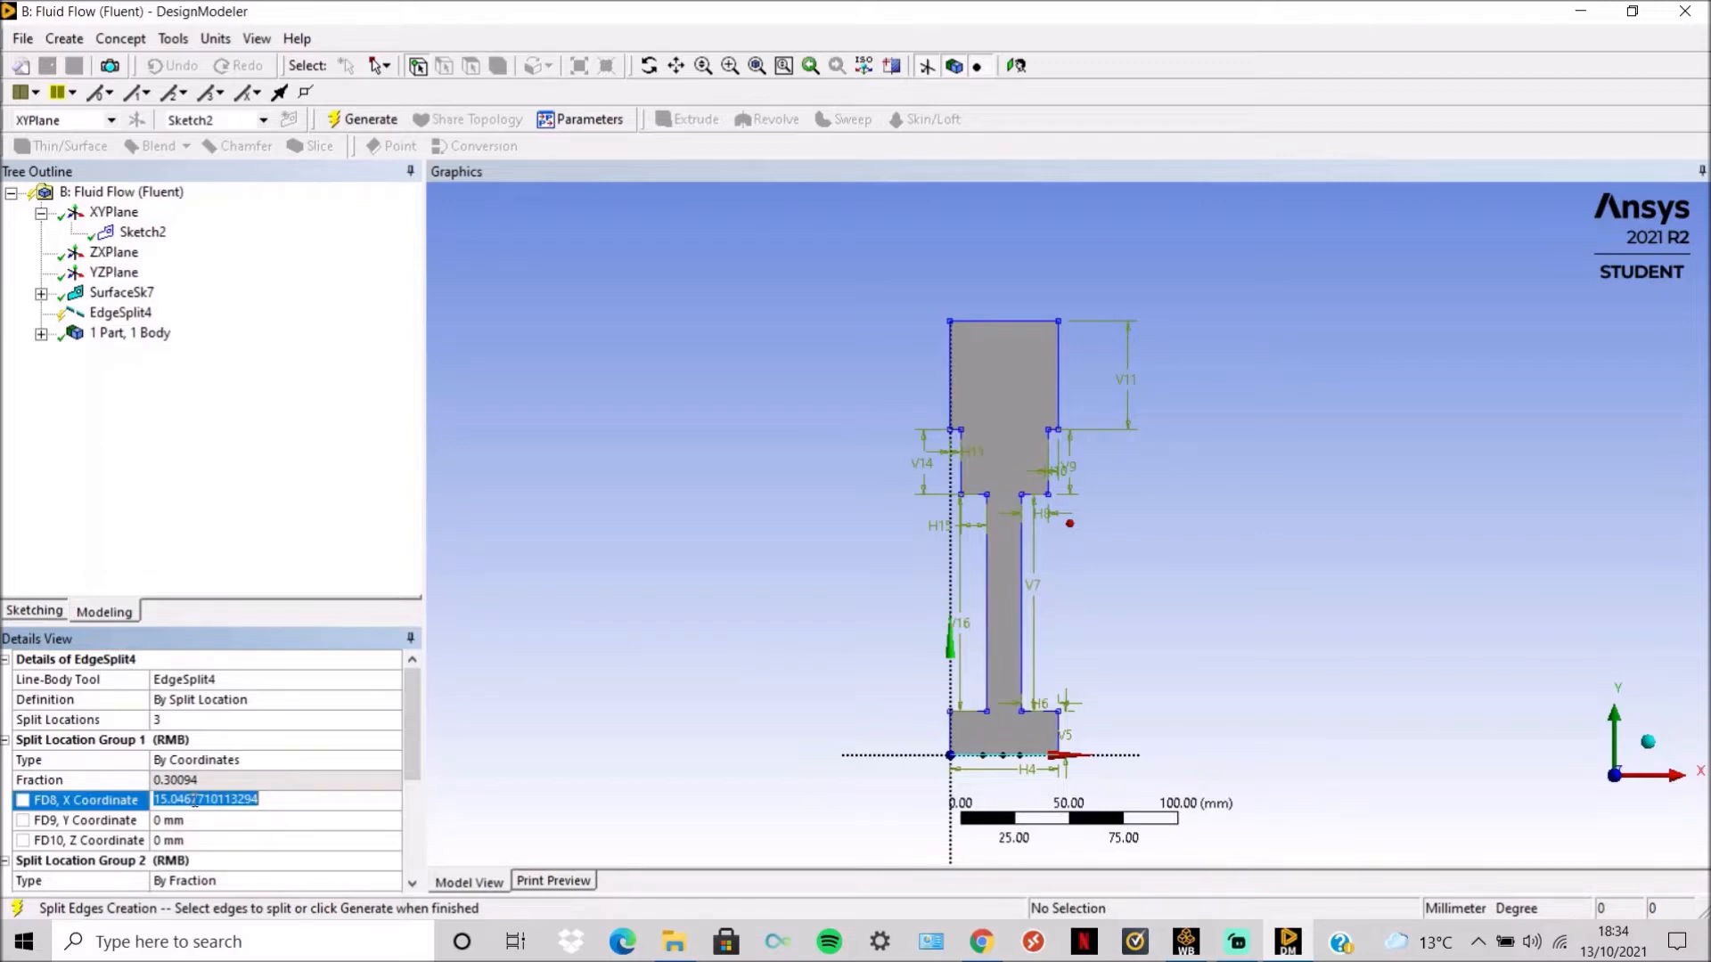
text(17)
key(Return)
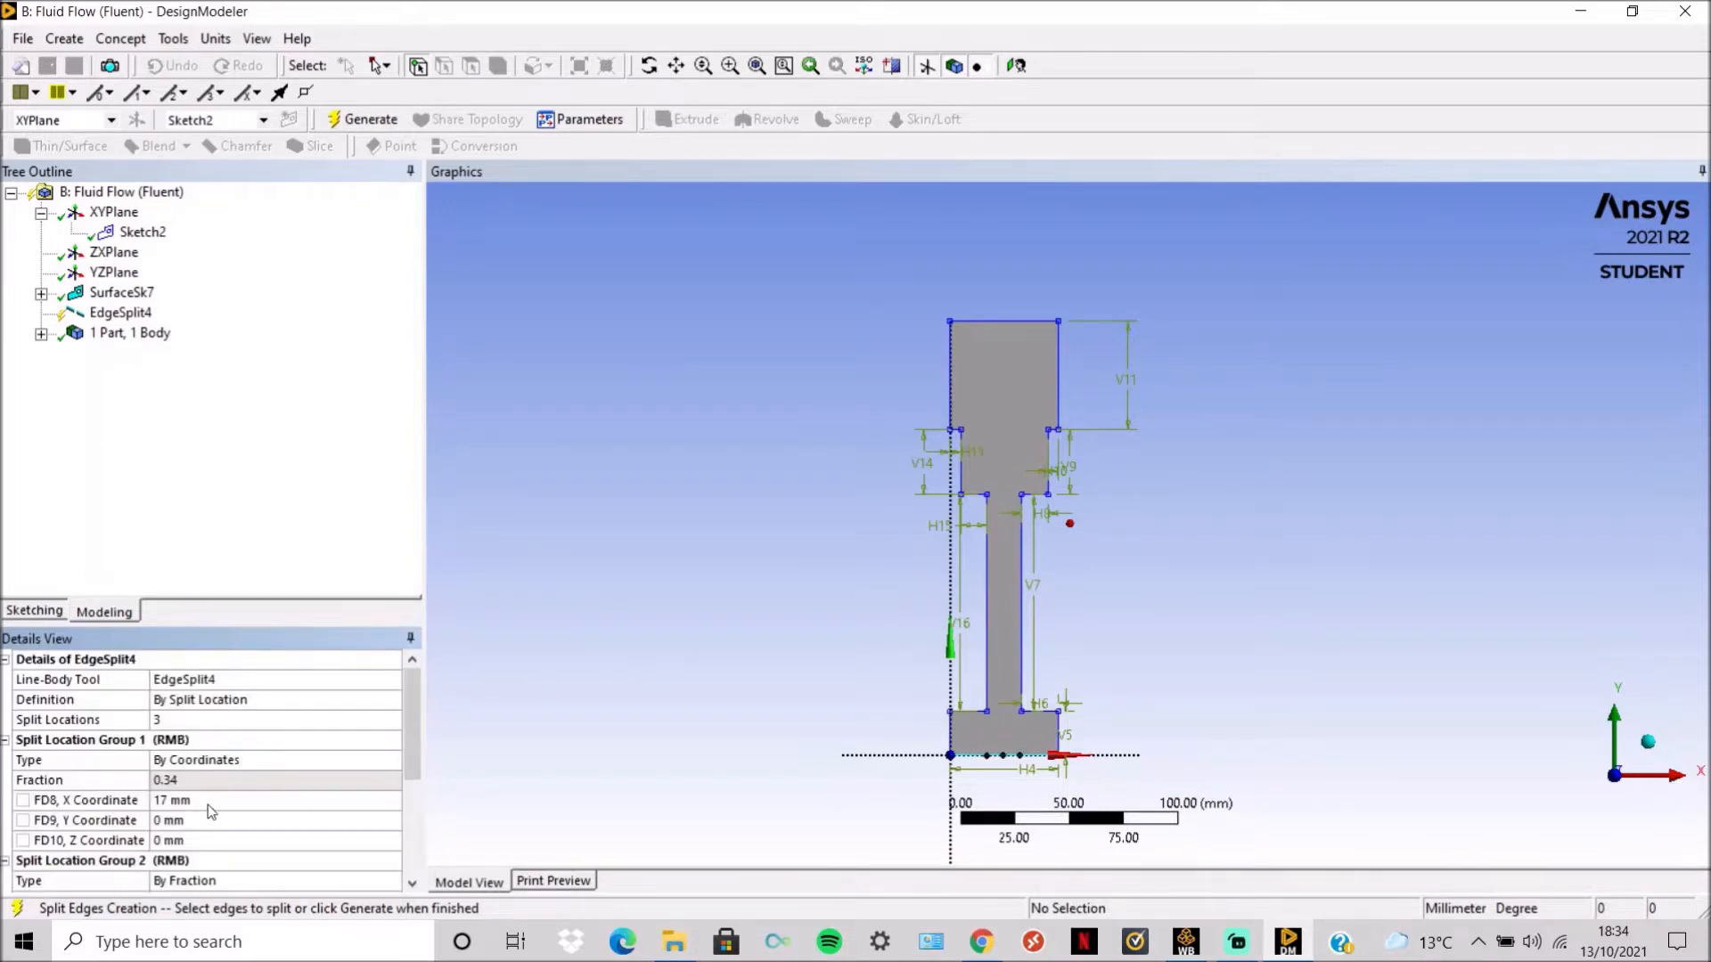
Define split location group 2 on the bottom edge By Coordinates with an X coordinate of 25 mm.
scroll(207, 805, down, 2)
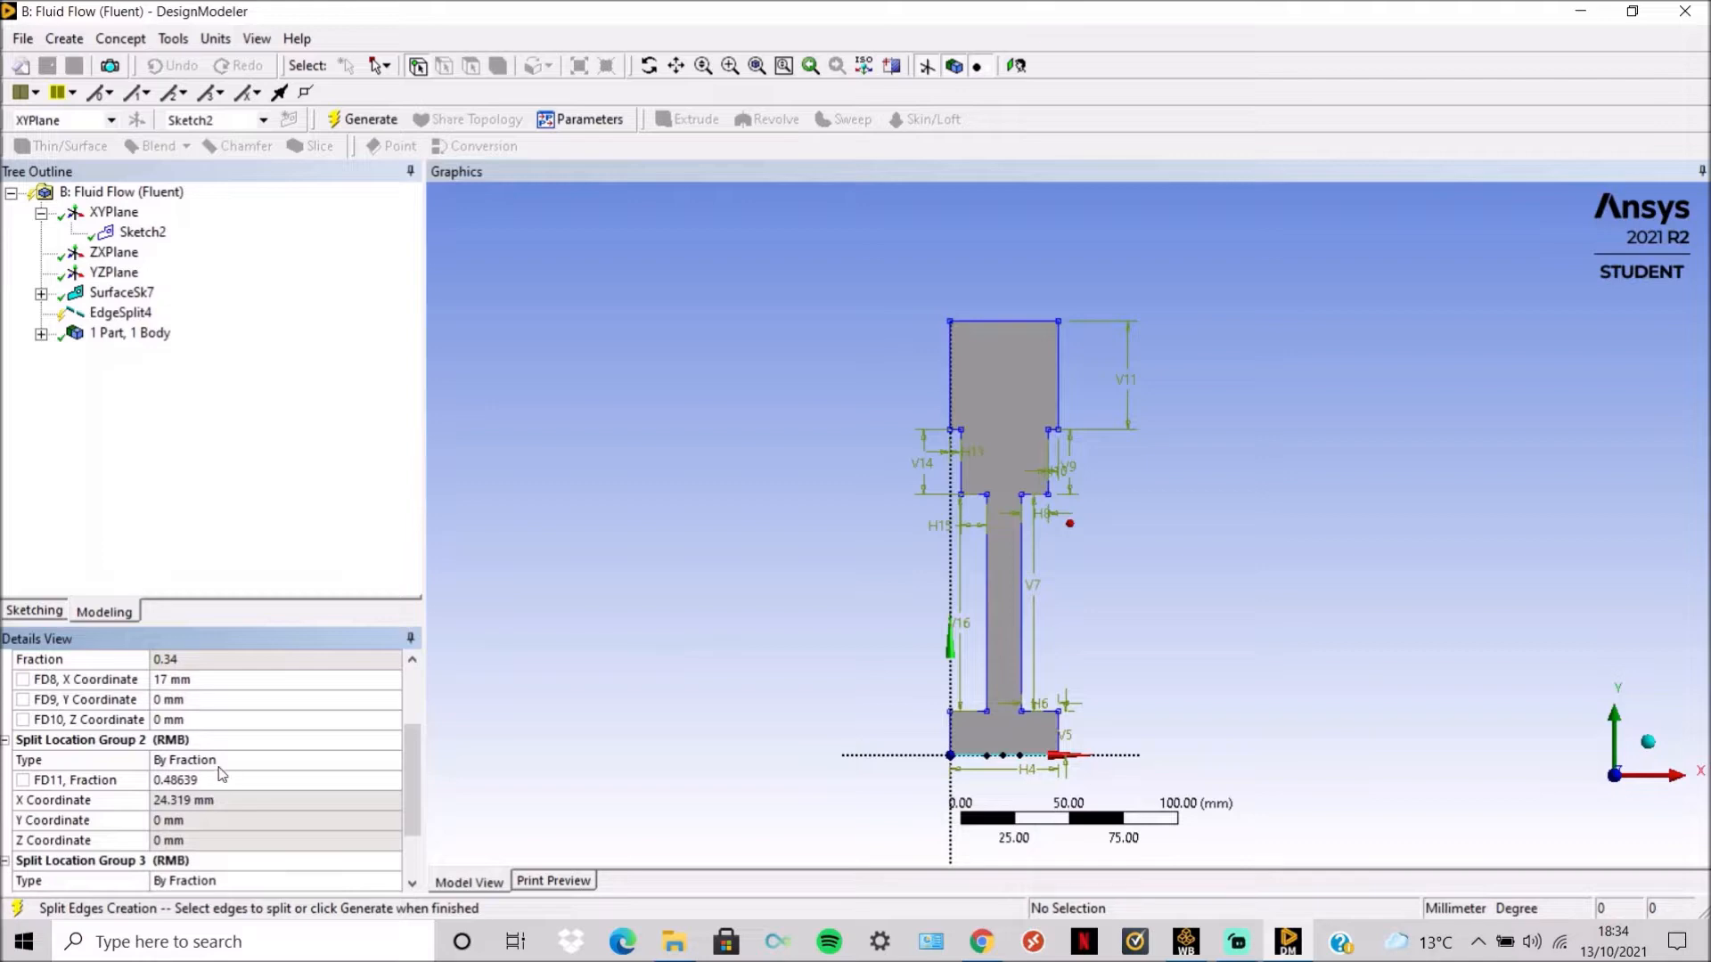
click(214, 763)
click(391, 760)
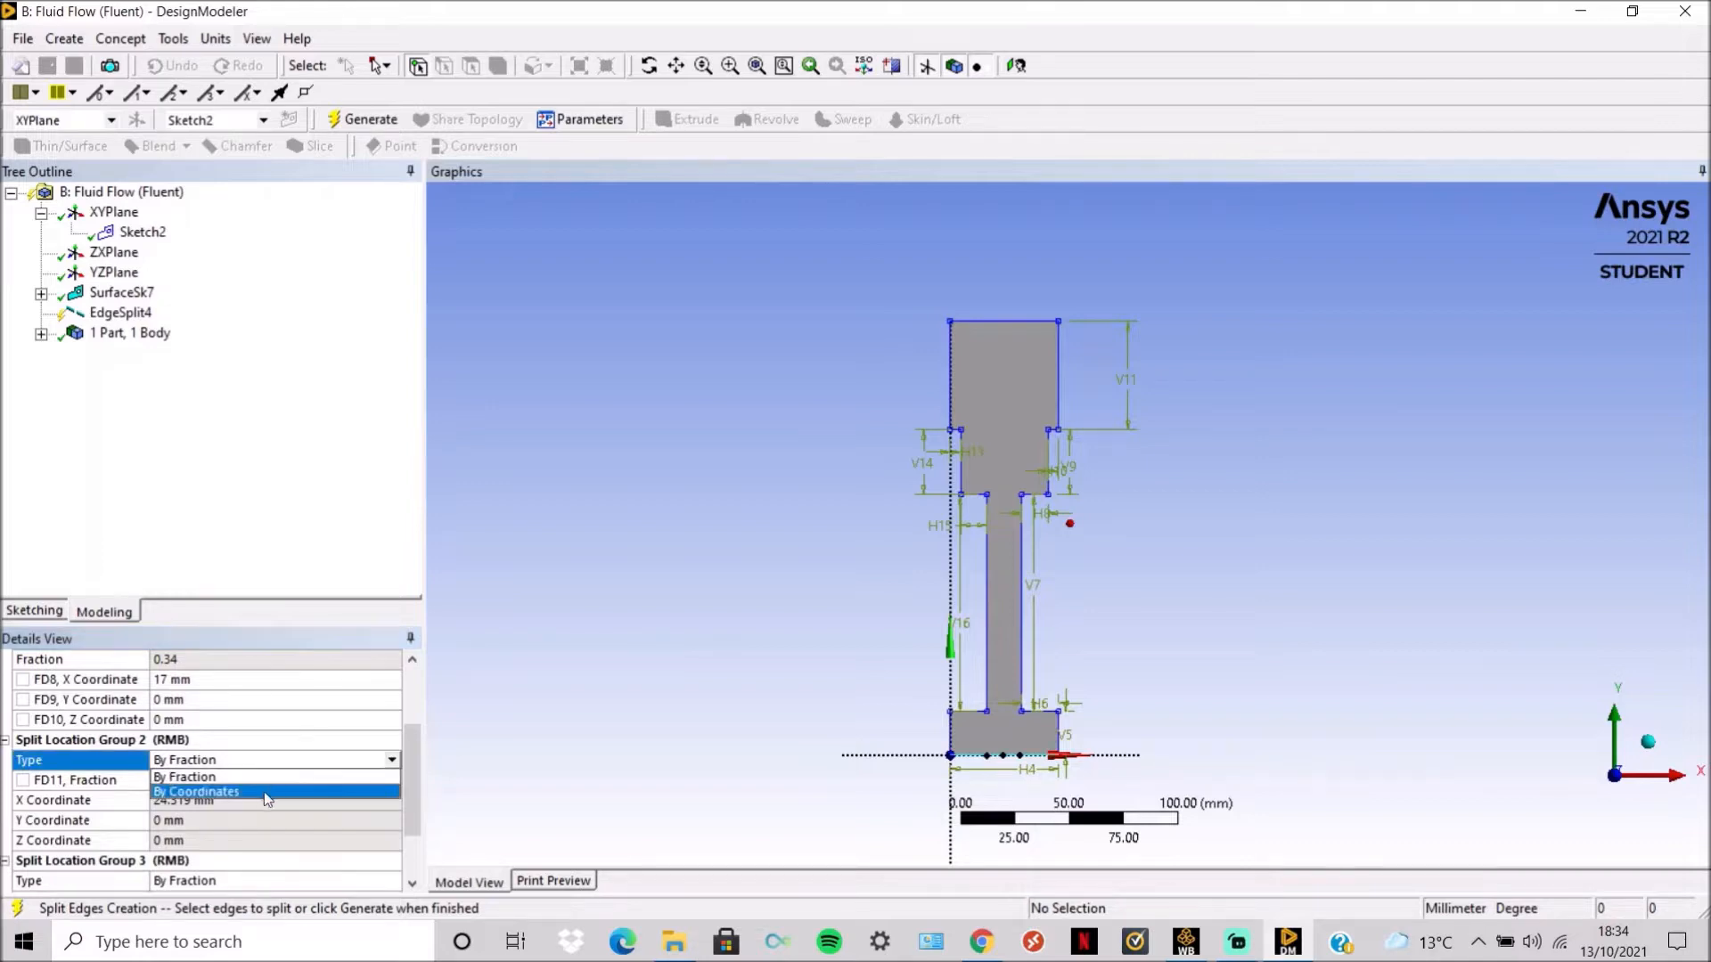
click(264, 793)
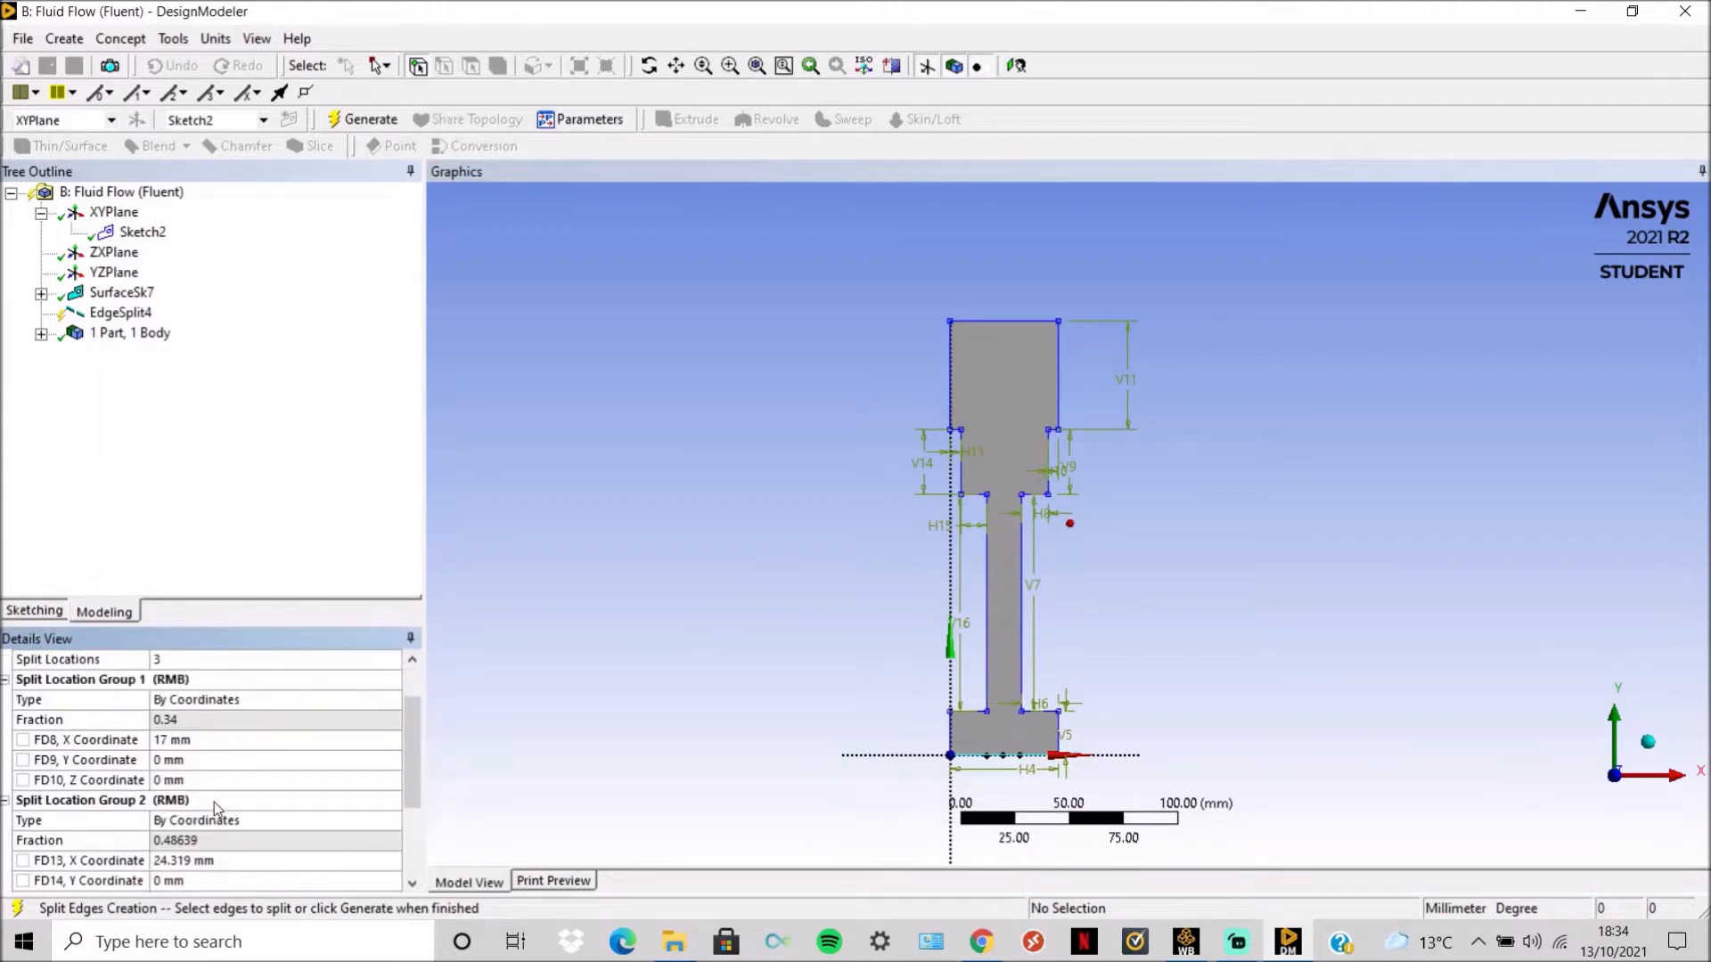
scroll(214, 802, down, 1)
click(213, 800)
text(2)
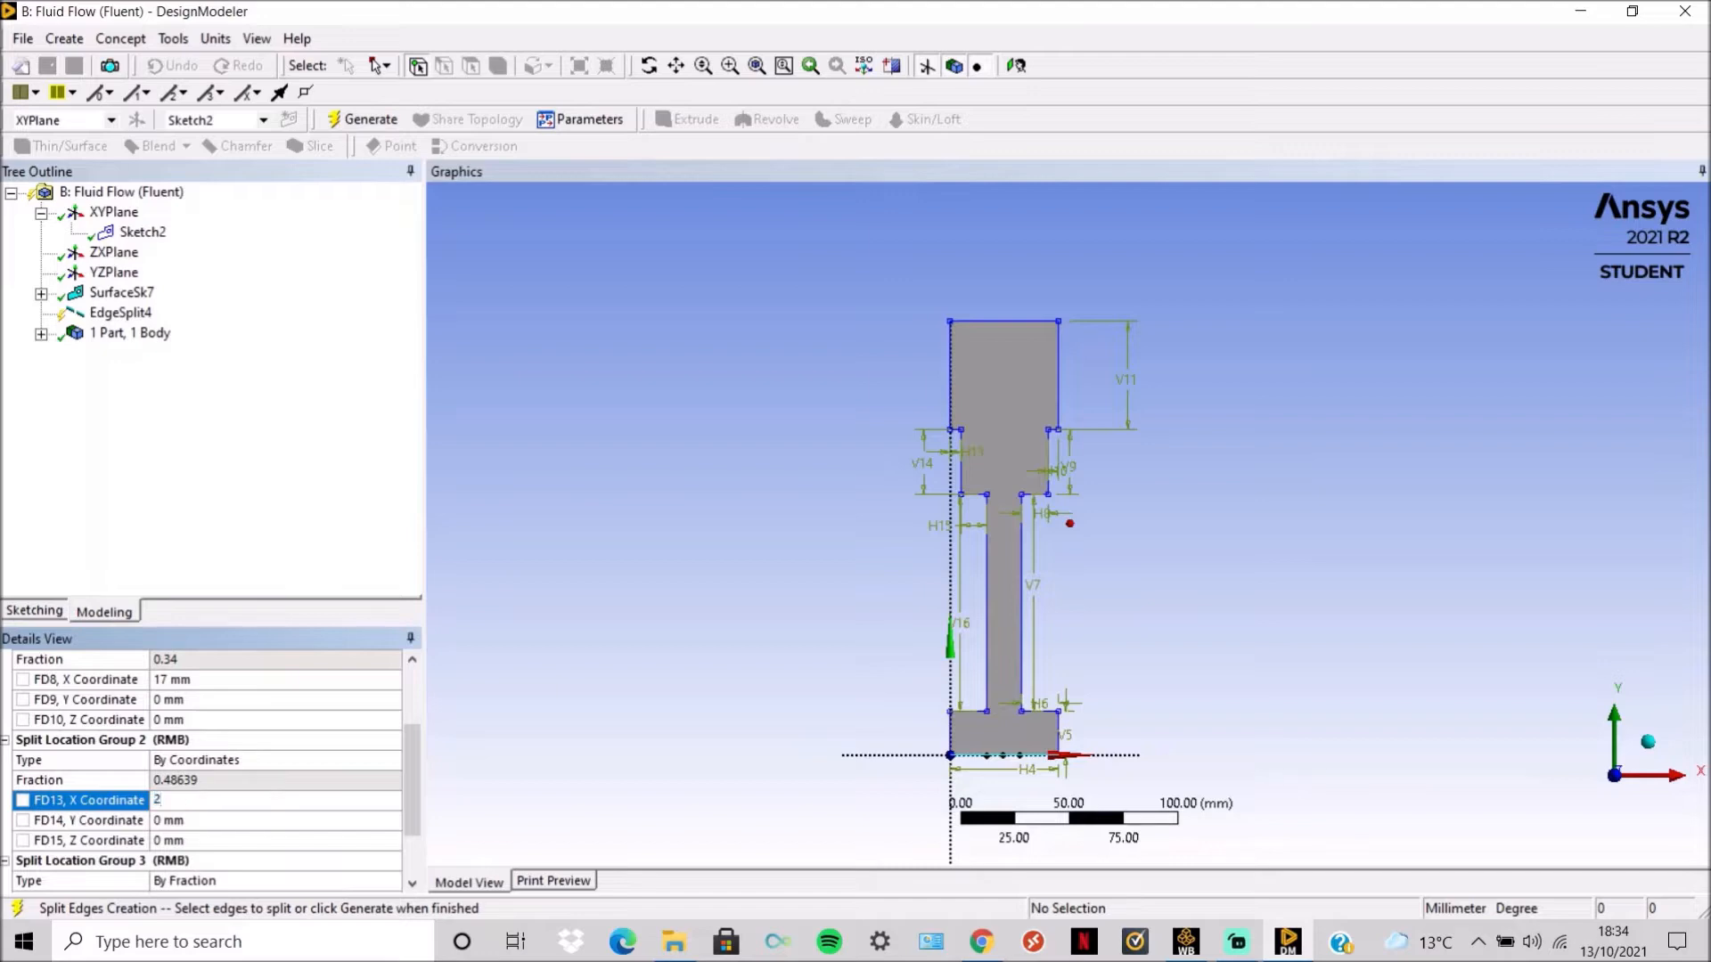
text(5)
key(Return)
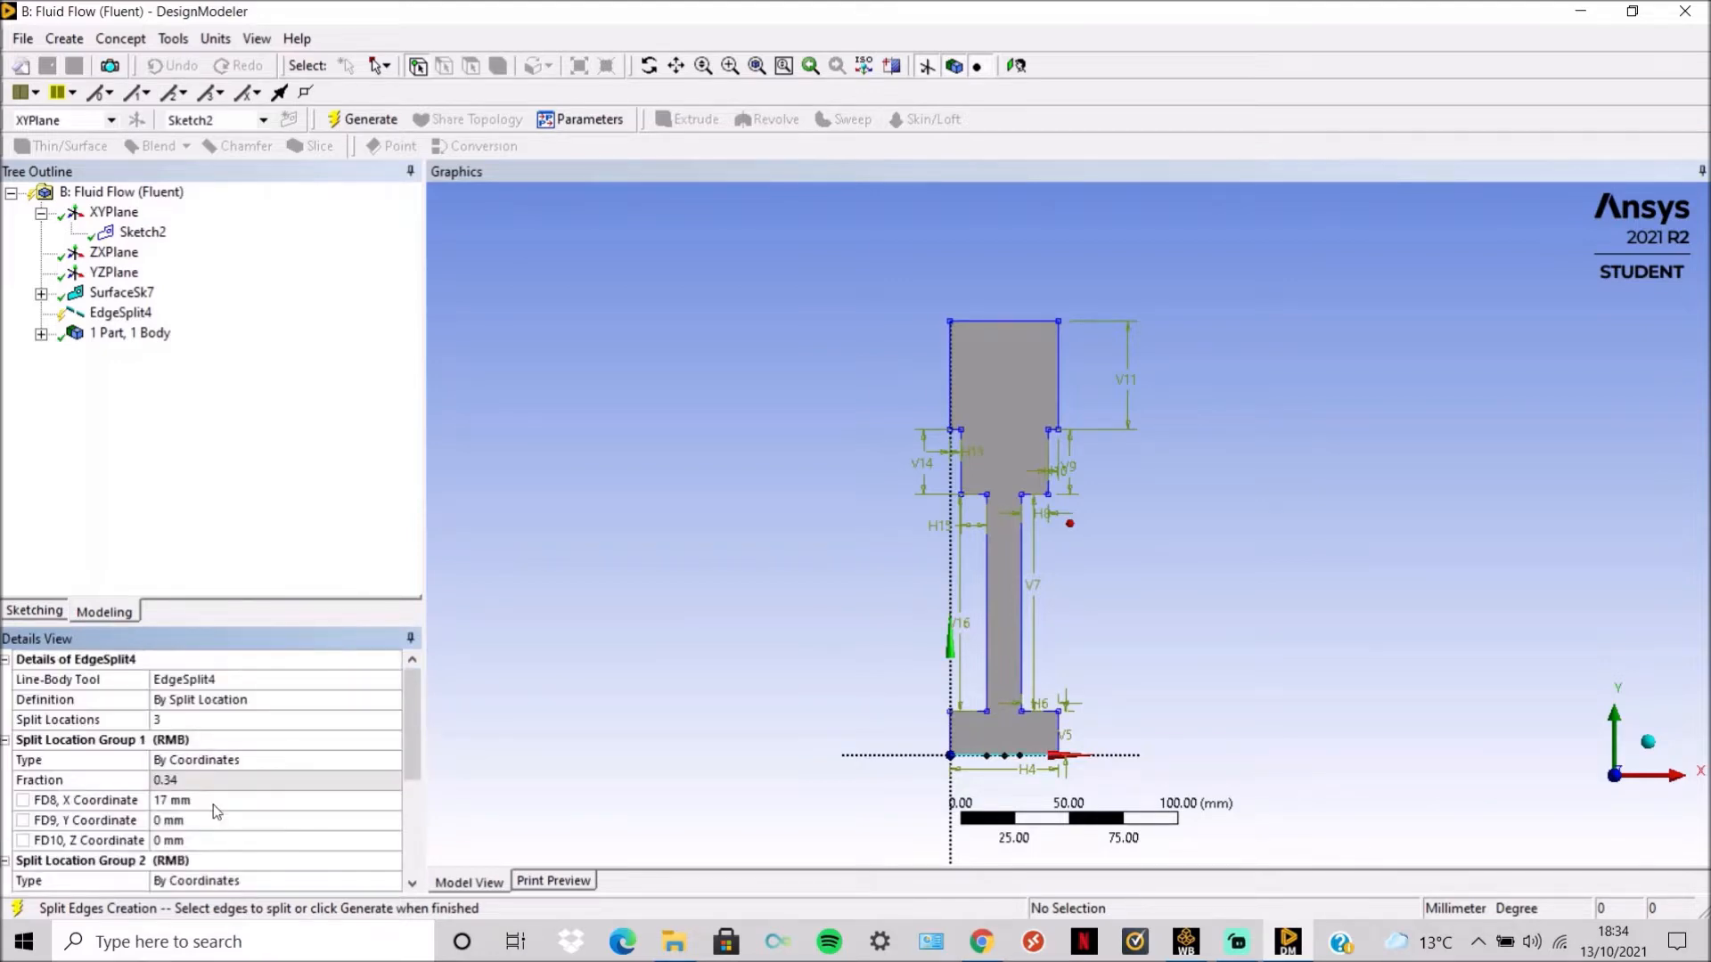
Define split location group 3 By Coordinates with its X coordinate matching the inlet spacing, and generate the bottom edge split.
scroll(212, 804, down, 3)
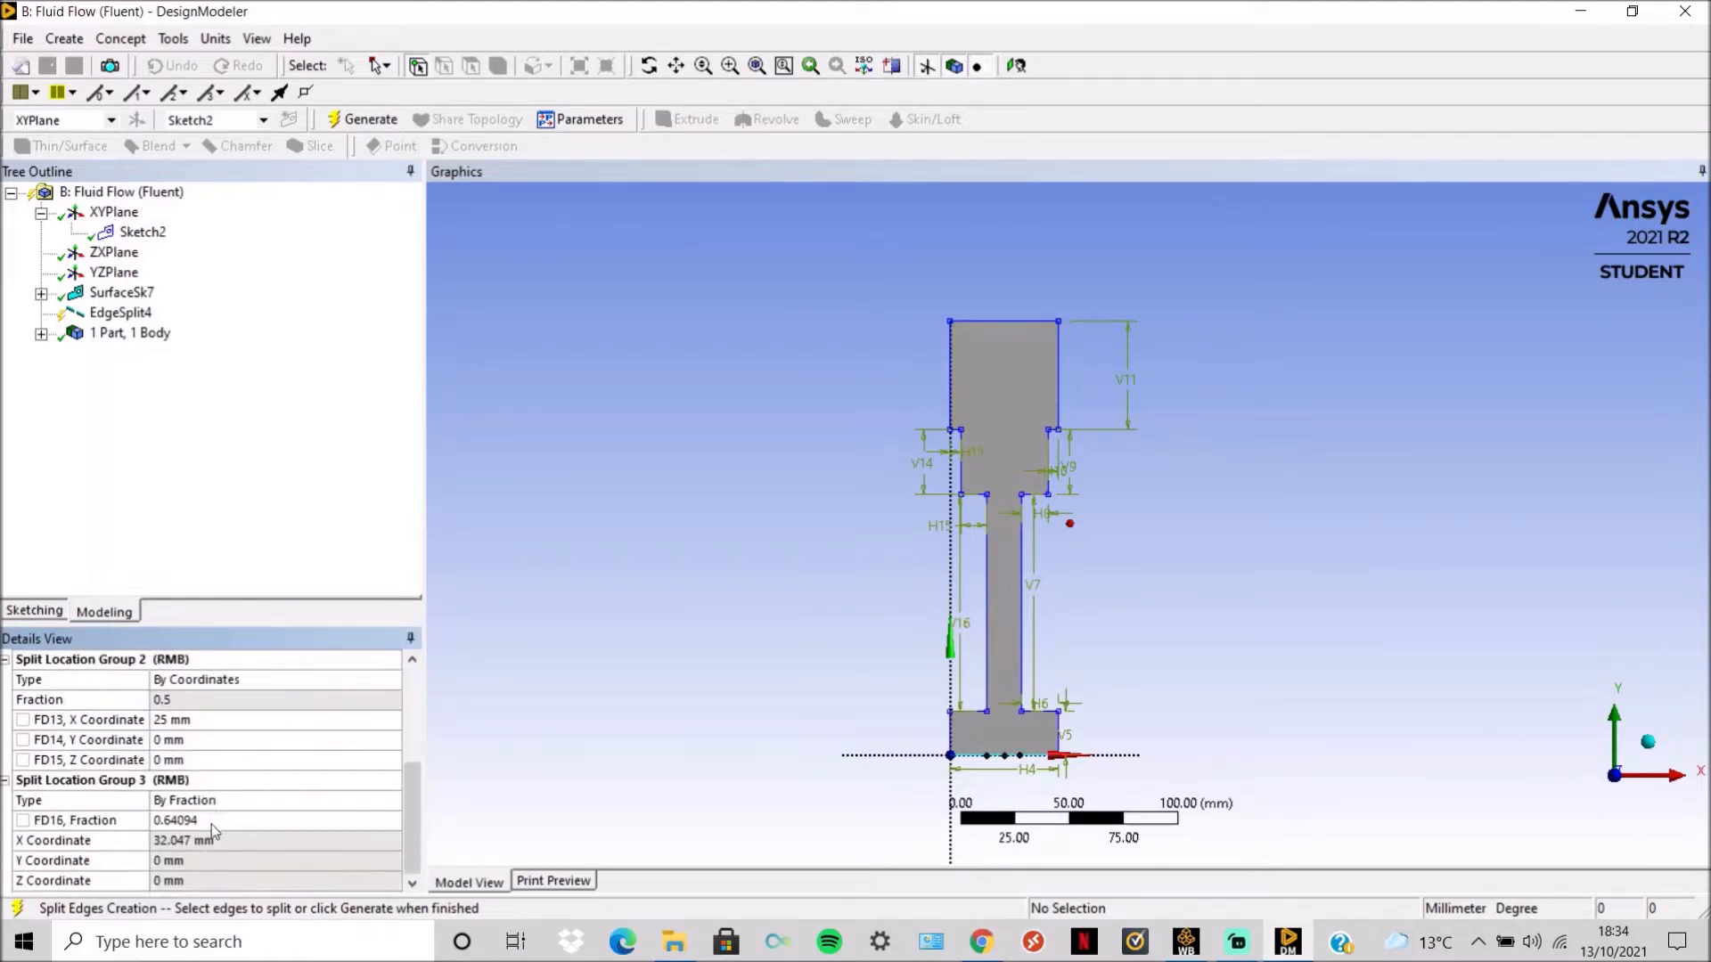
click(273, 800)
click(392, 800)
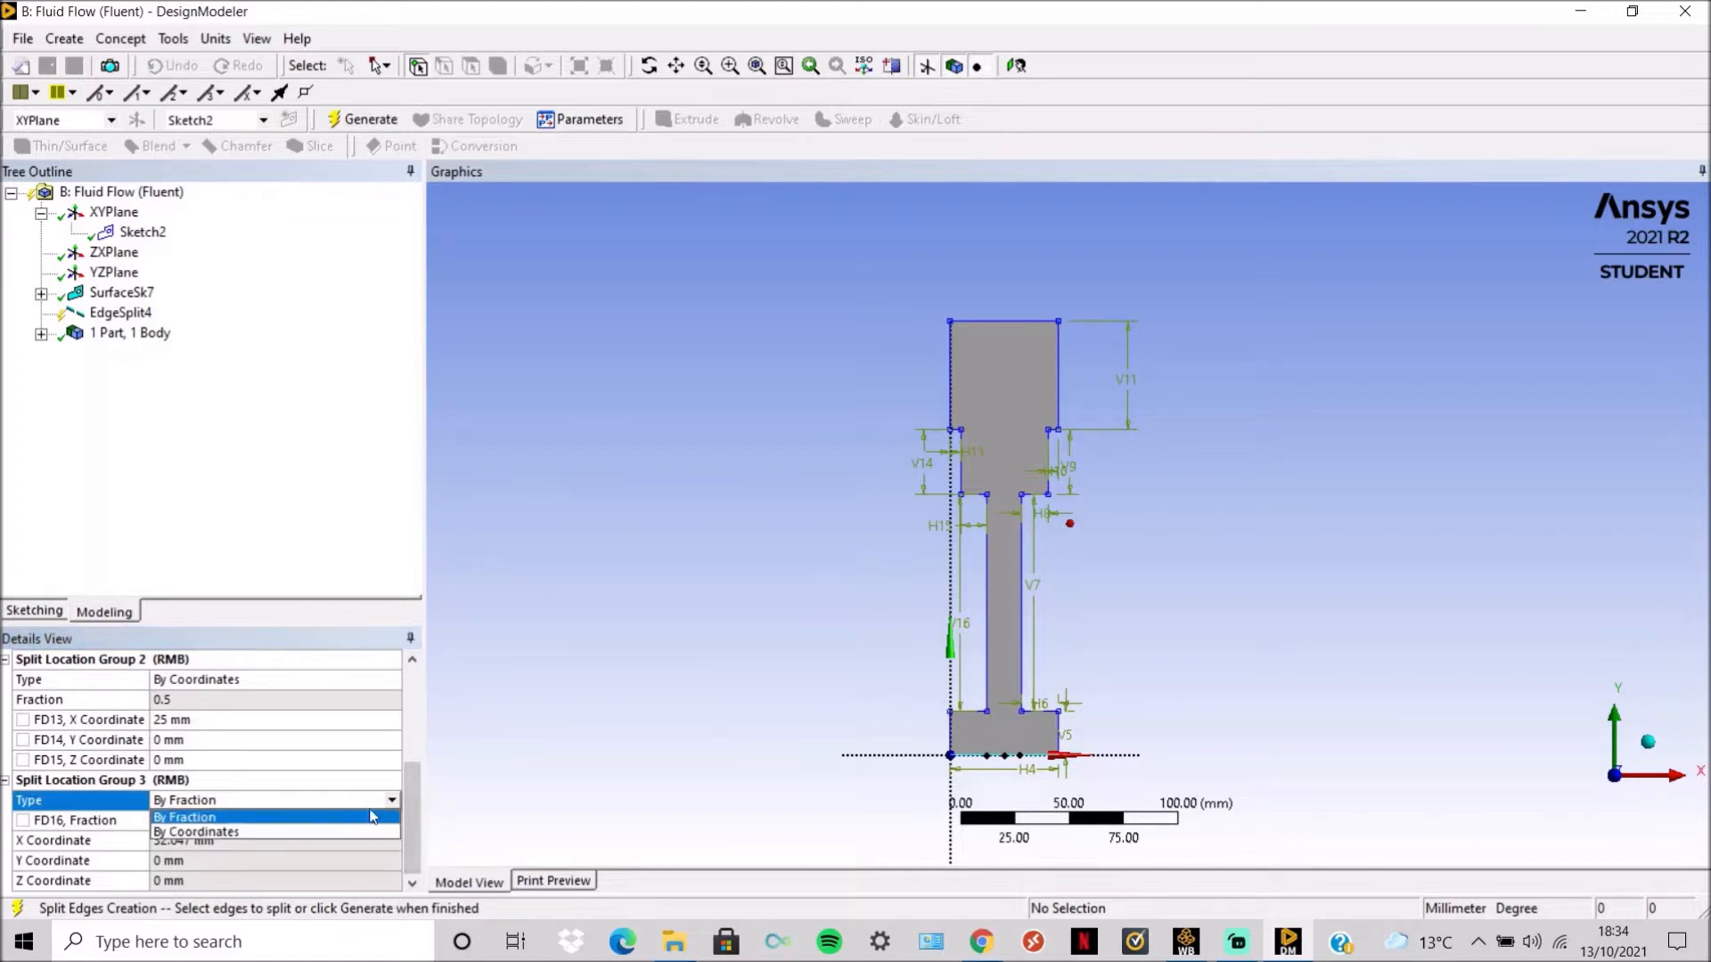
click(315, 832)
scroll(244, 848, down, 4)
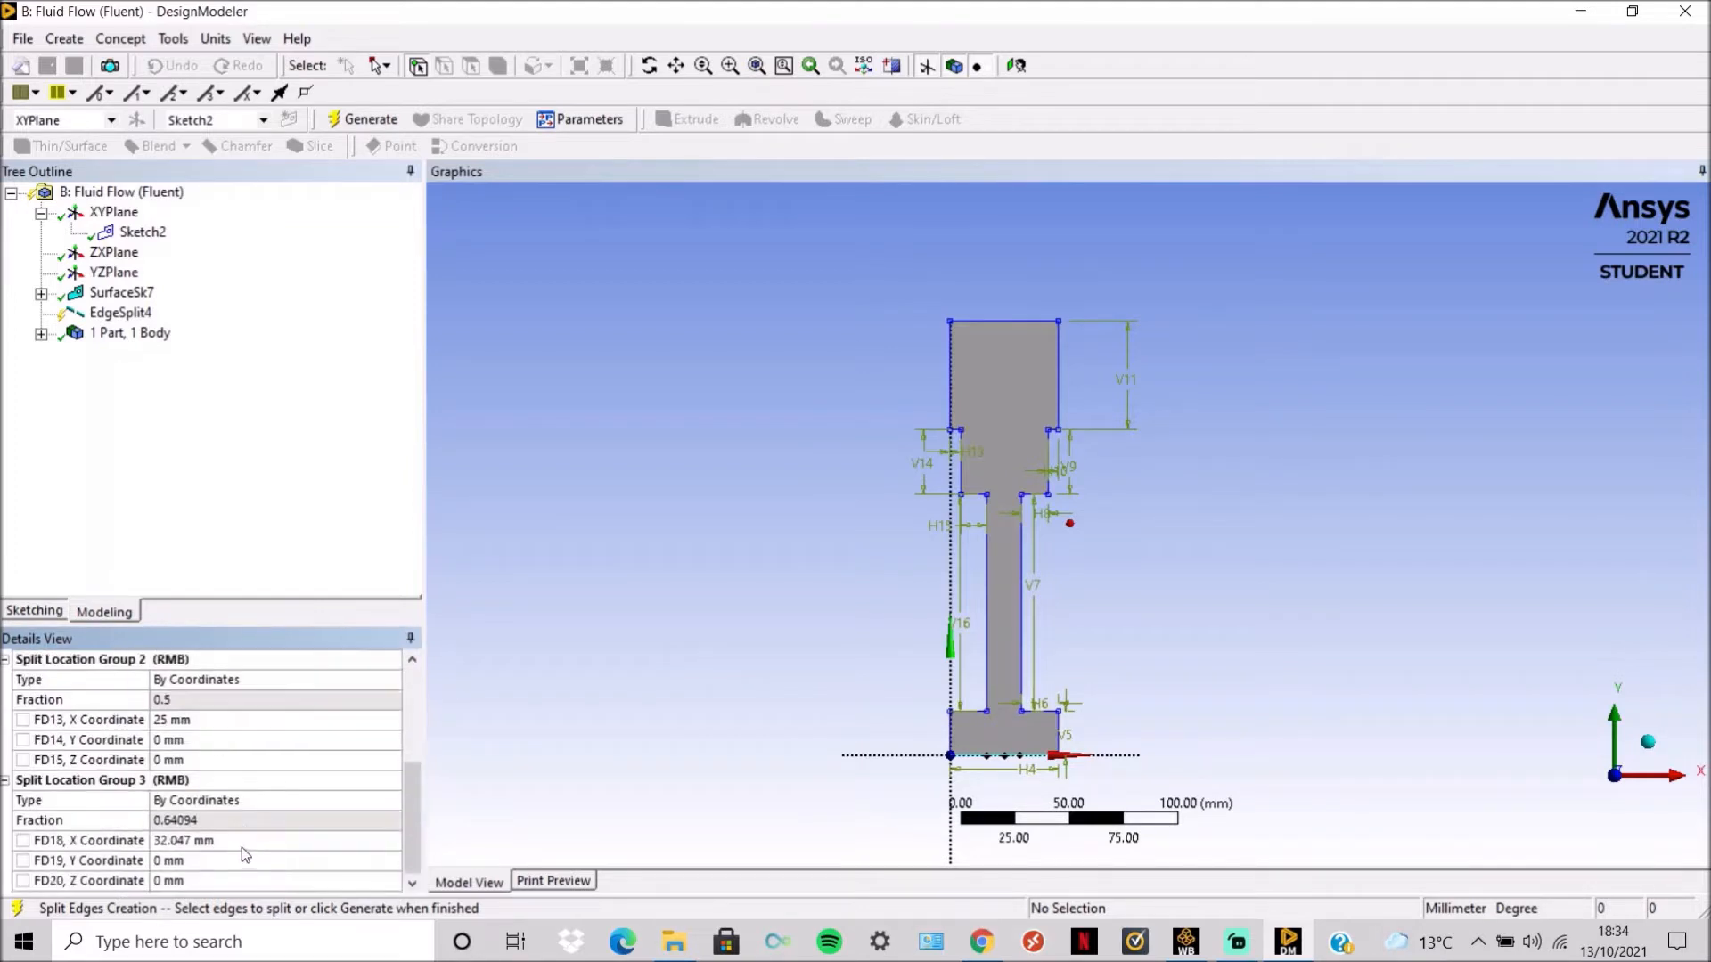
click(240, 840)
key(Return)
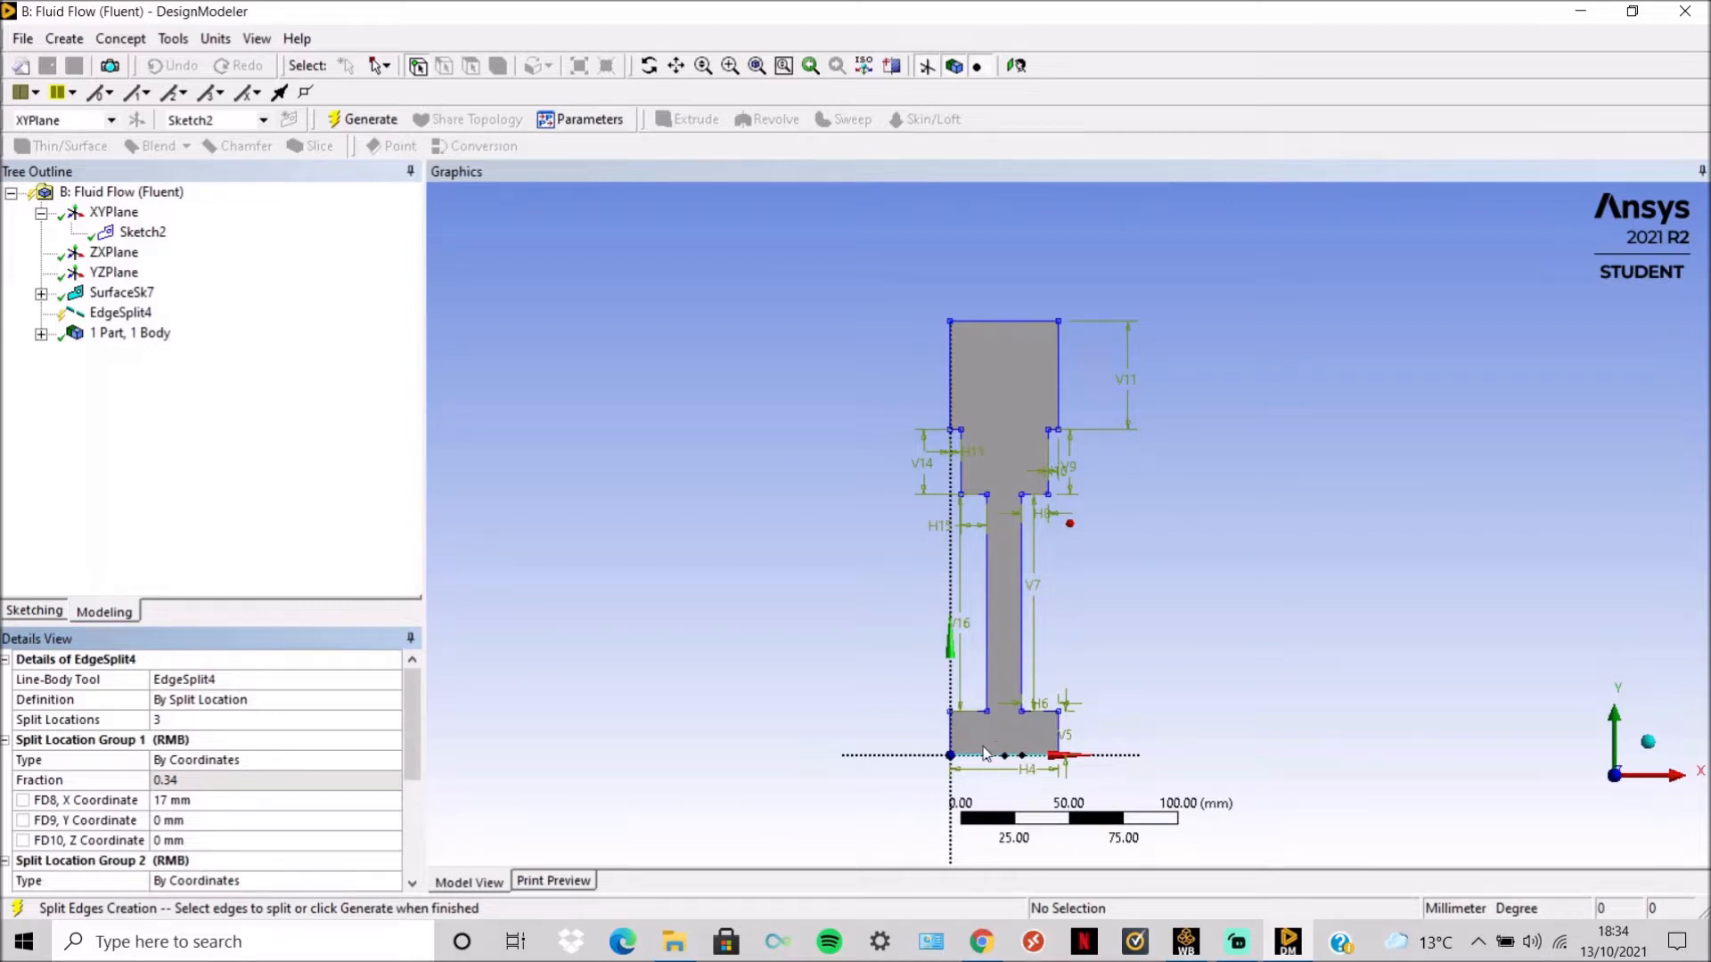
click(369, 121)
Start a new edge split and apply six split locations along the surface's top edge.
click(121, 38)
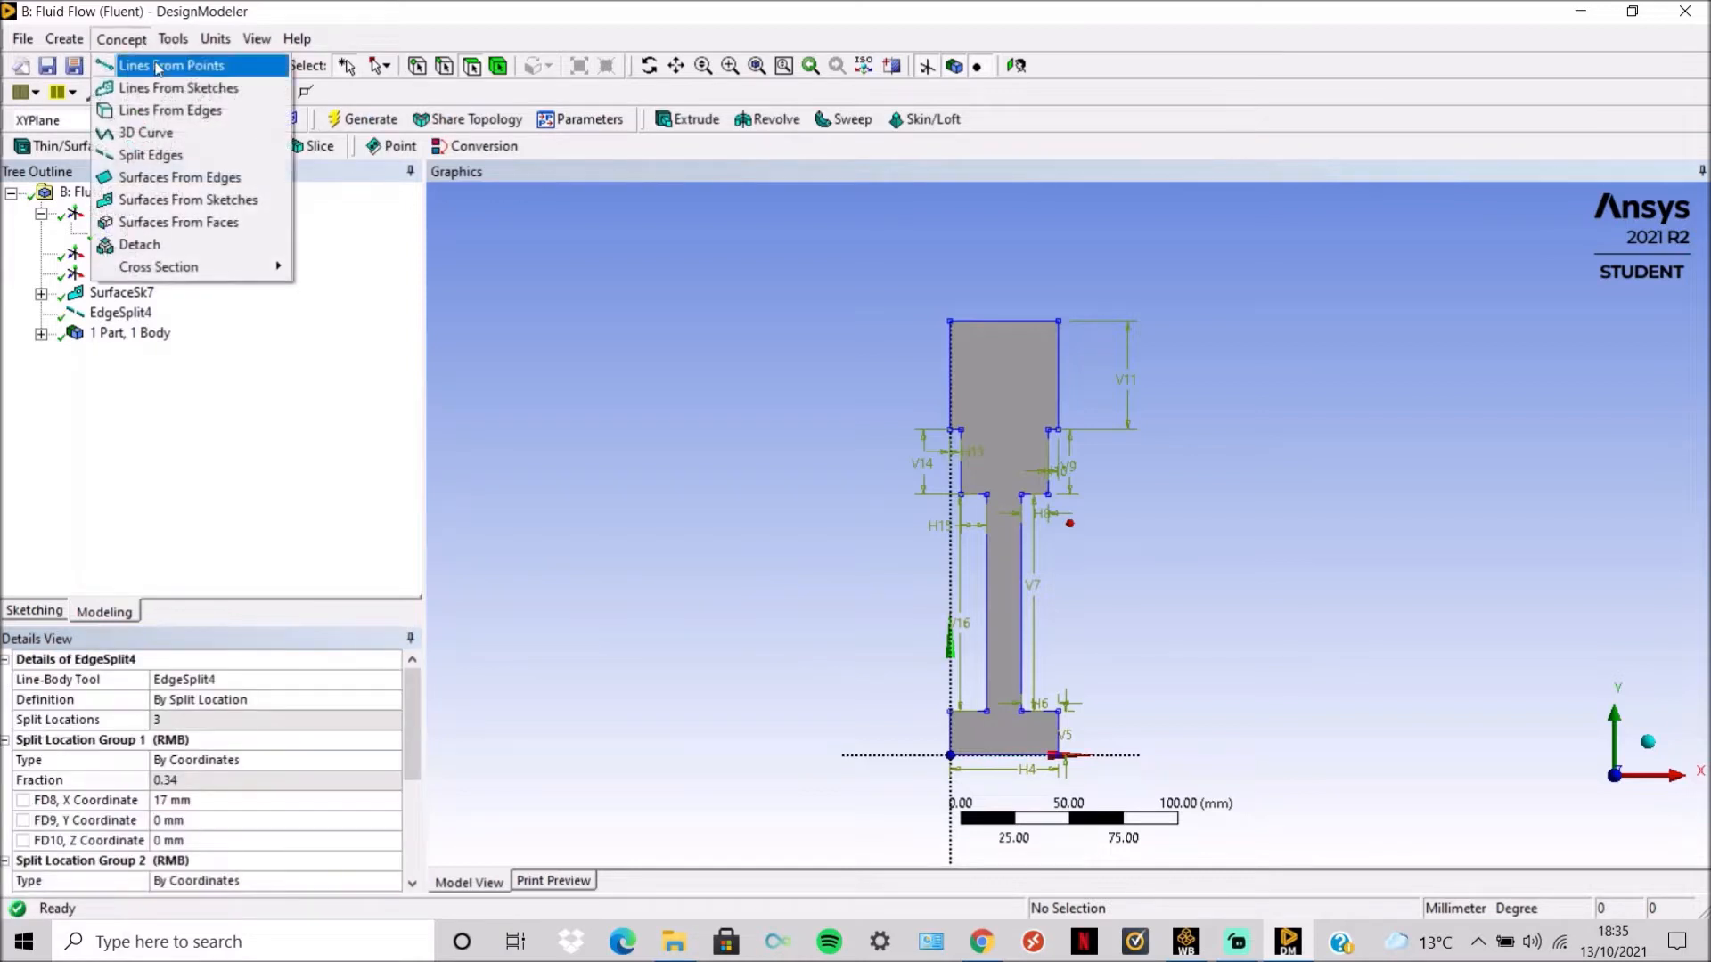
click(157, 156)
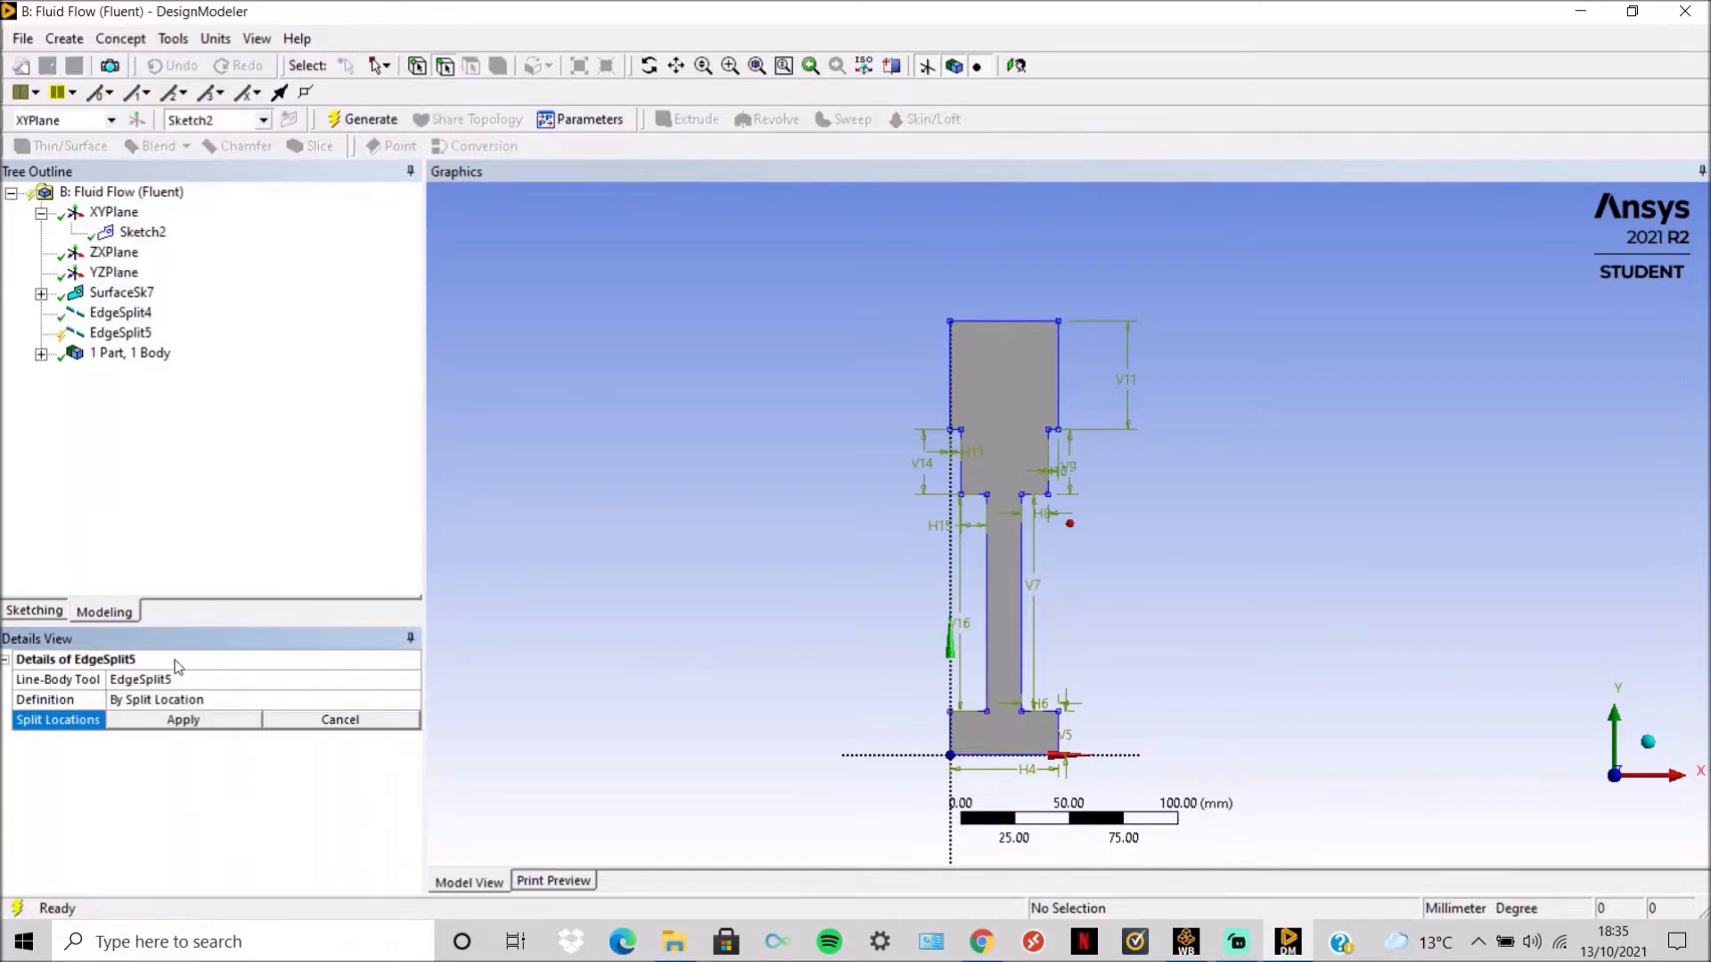
click(965, 322)
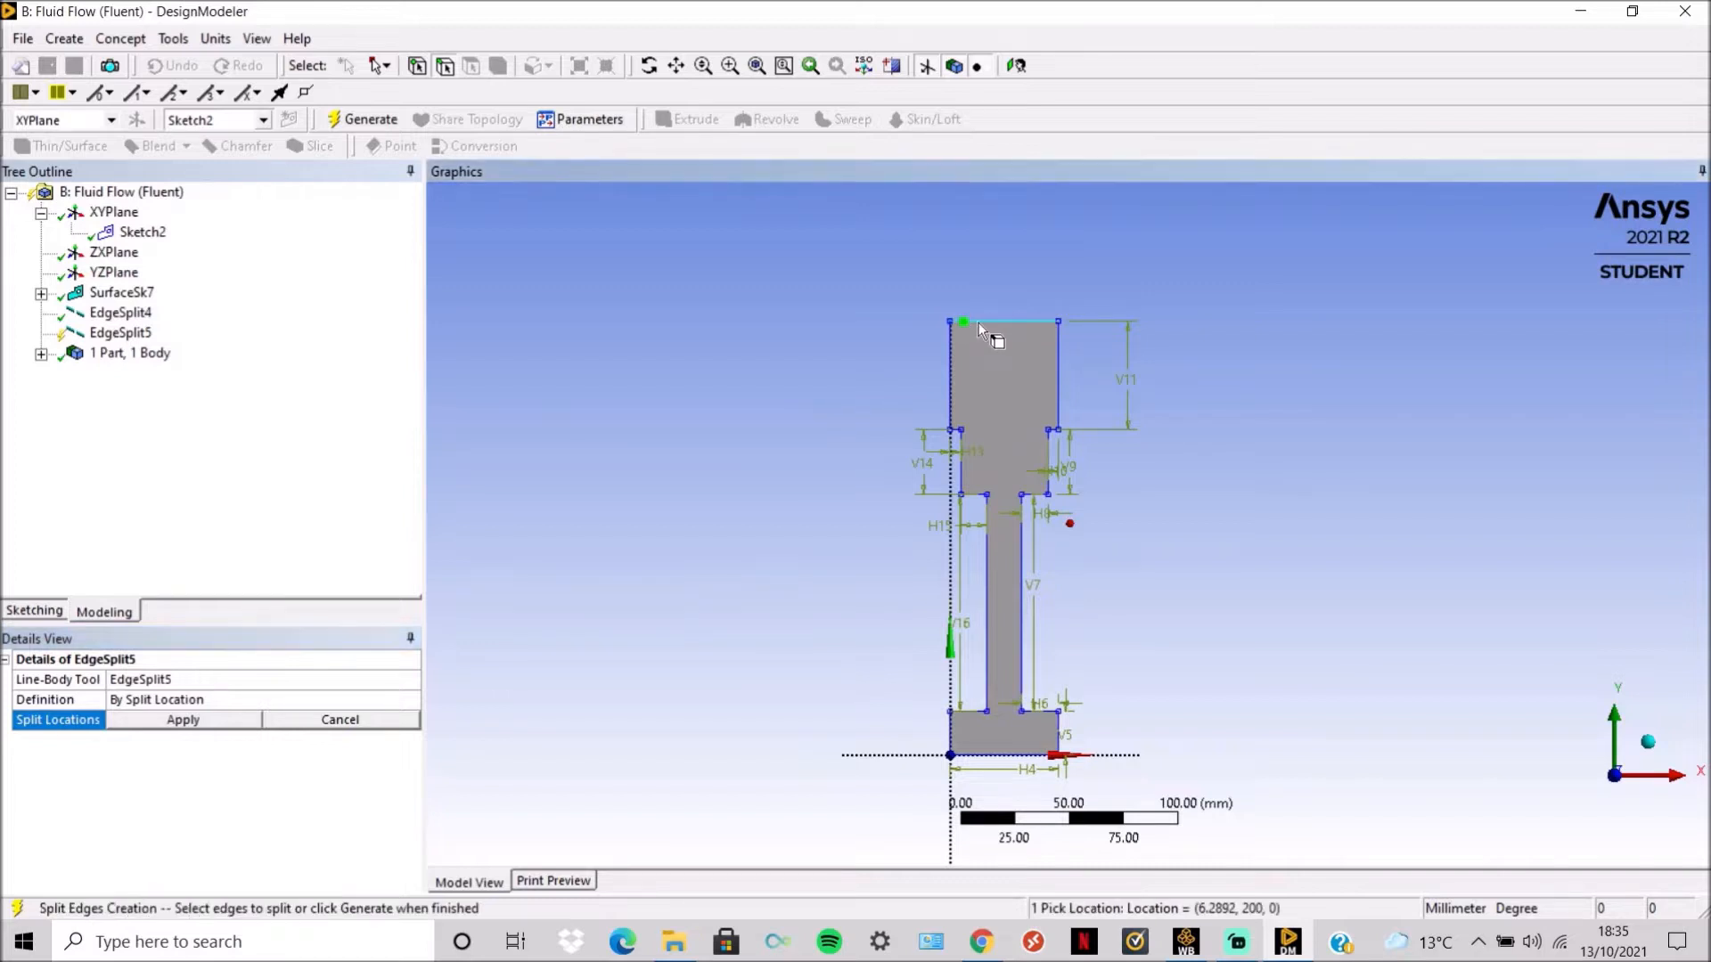
ctrl+click(979, 322)
ctrl+click(1041, 322)
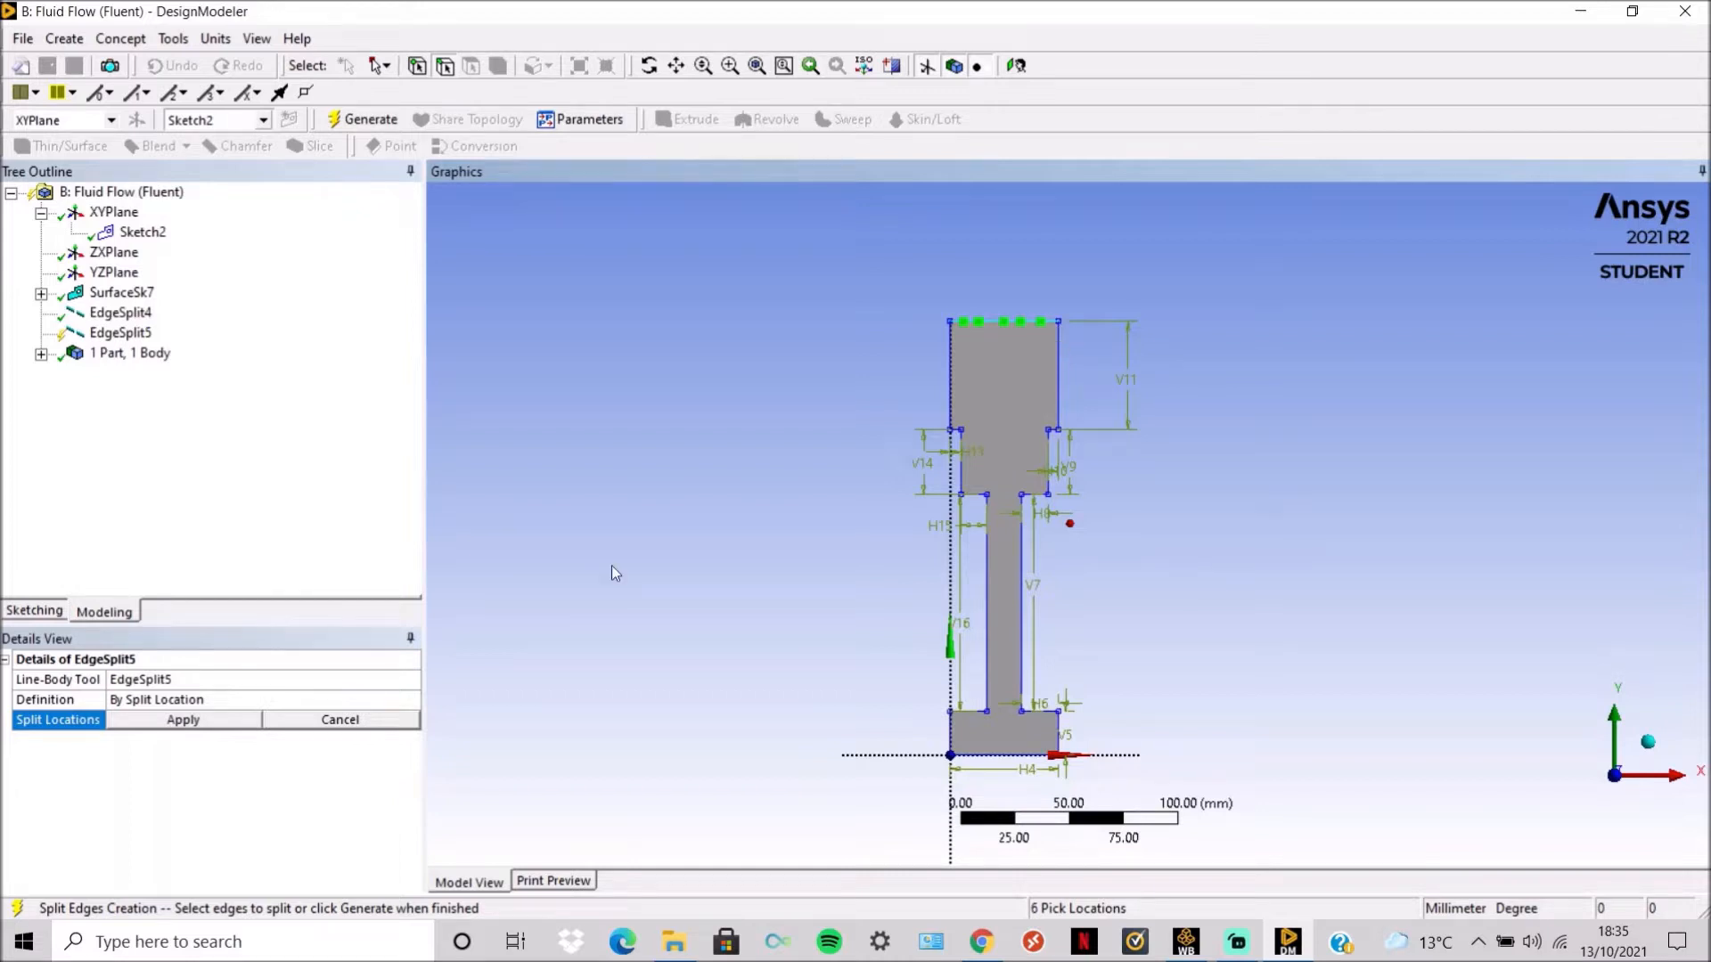
click(198, 724)
Define split location group 1 on the top edge By Coordinates with an X coordinate of 5 mm.
click(203, 761)
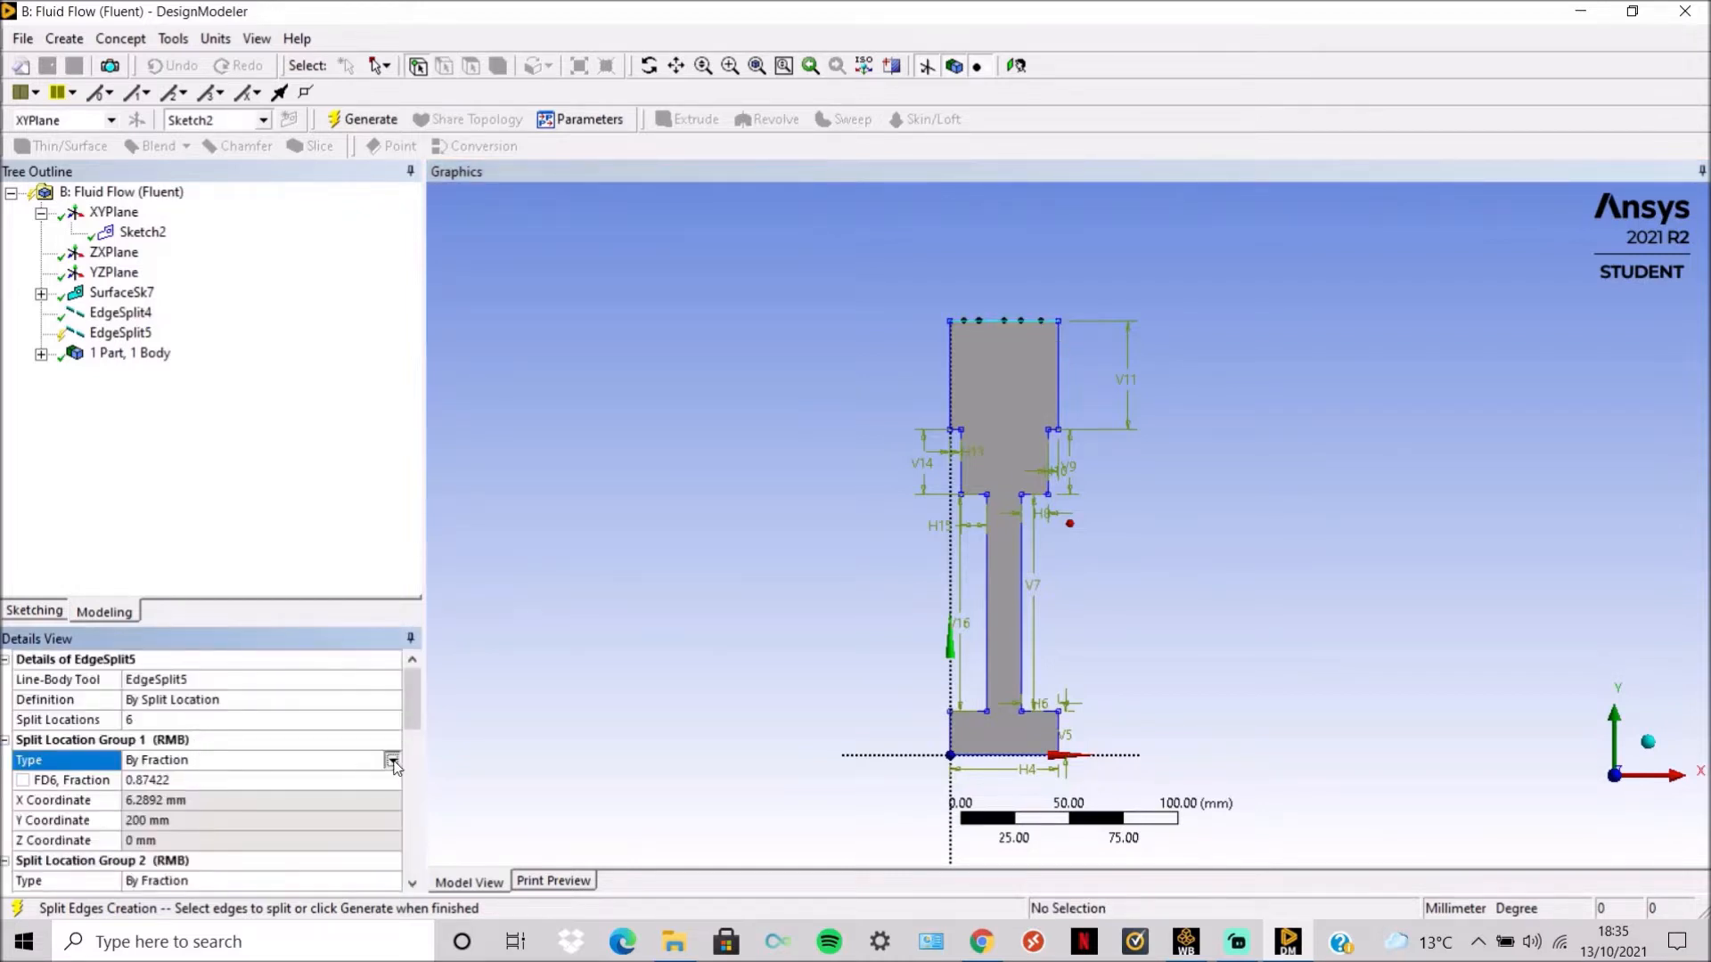
click(392, 760)
click(275, 793)
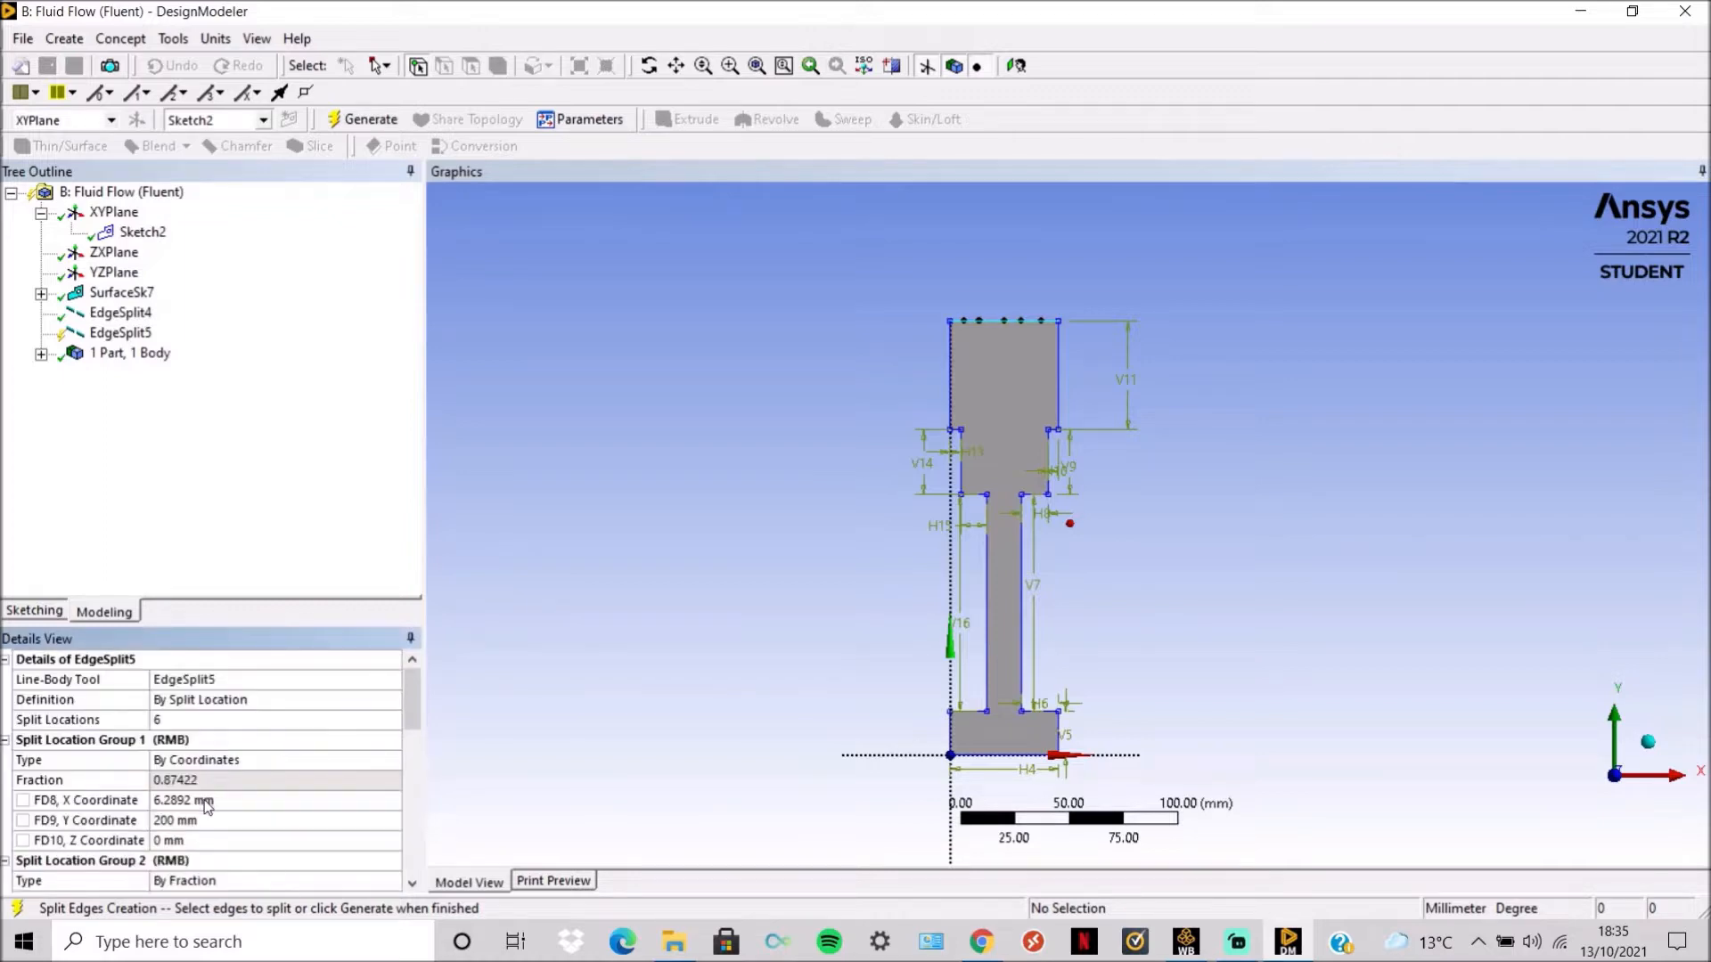
click(207, 800)
text(5)
key(Return)
Define split location group 2 on the top edge By Coordinates with an X coordinate of 17 mm.
scroll(216, 794, down, 1)
click(352, 760)
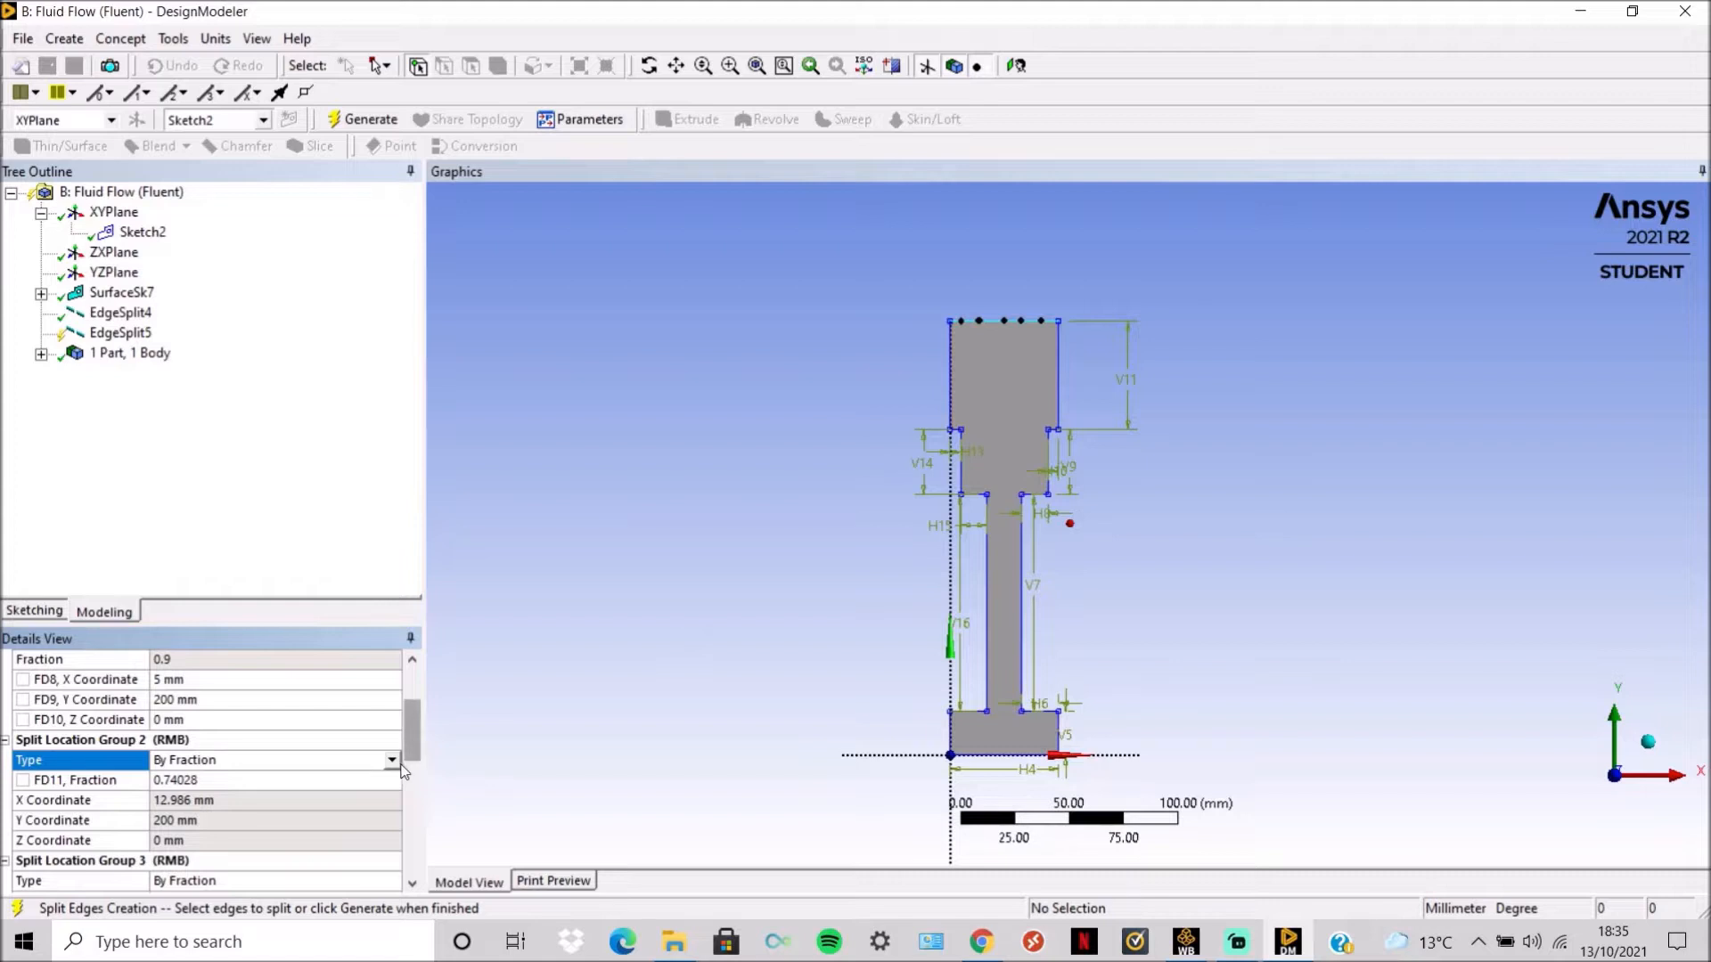
click(392, 760)
click(292, 793)
scroll(263, 800, down, 3)
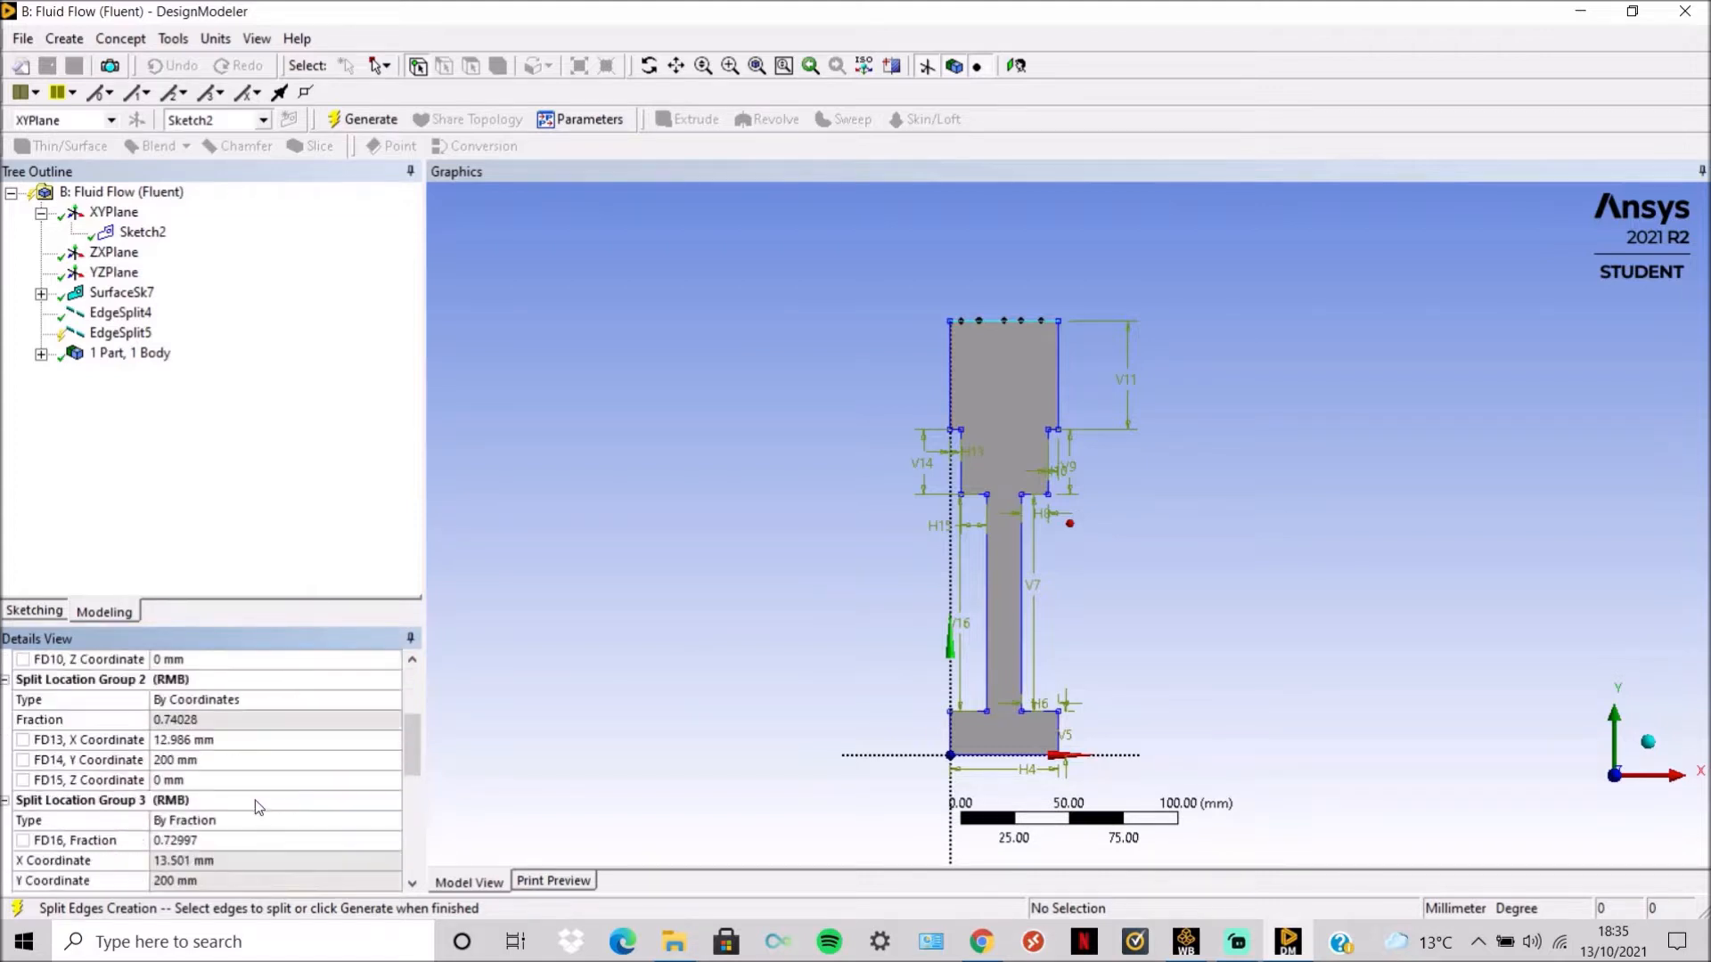
click(252, 741)
text(1)
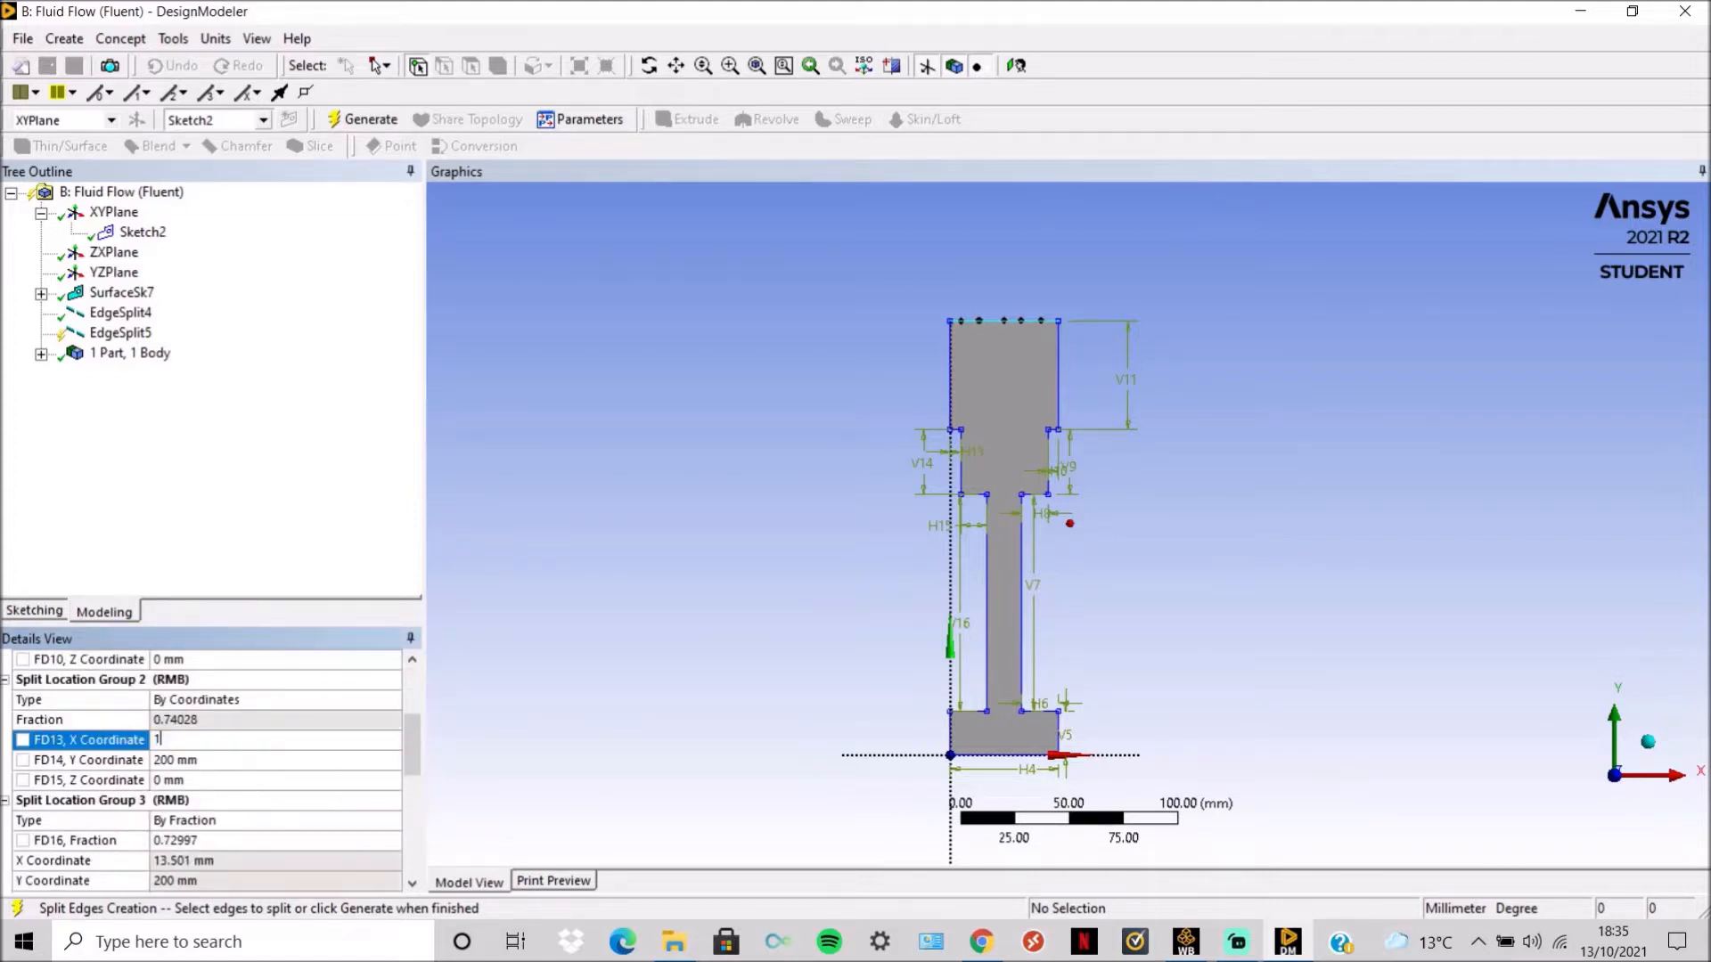
text(7)
key(Return)
Define split location group 3 on the top edge By Coordinates with an X coordinate of 25 mm.
scroll(249, 763, down, 6)
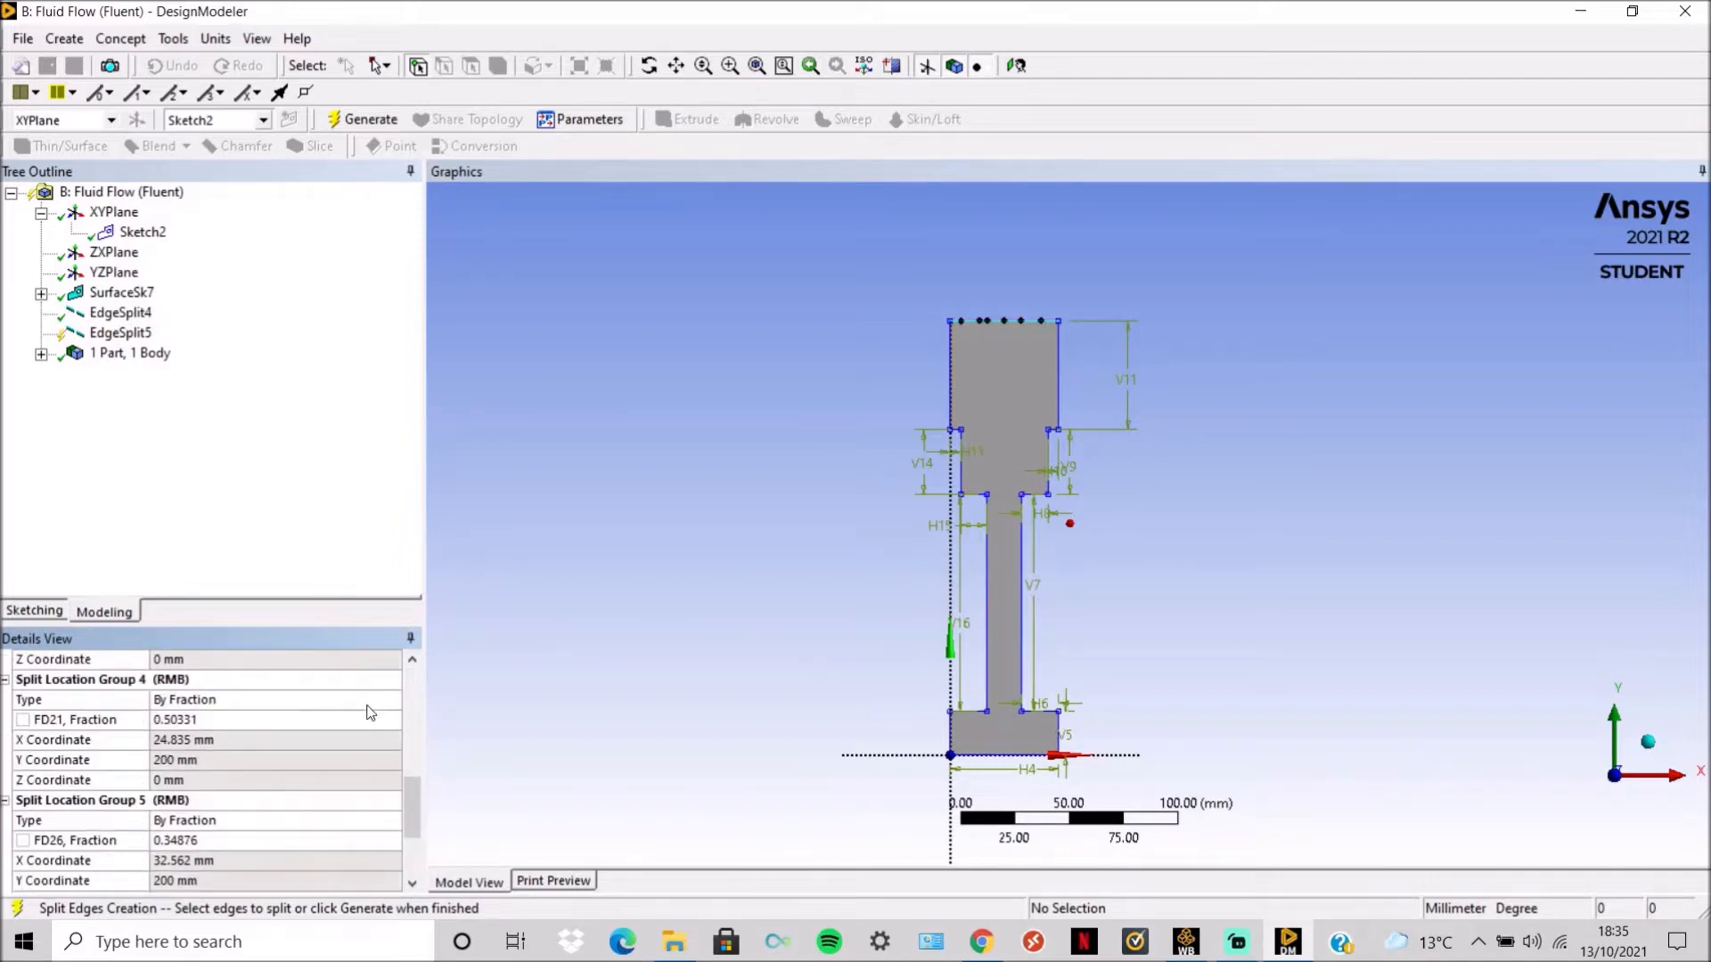
scroll(363, 724, up, 2)
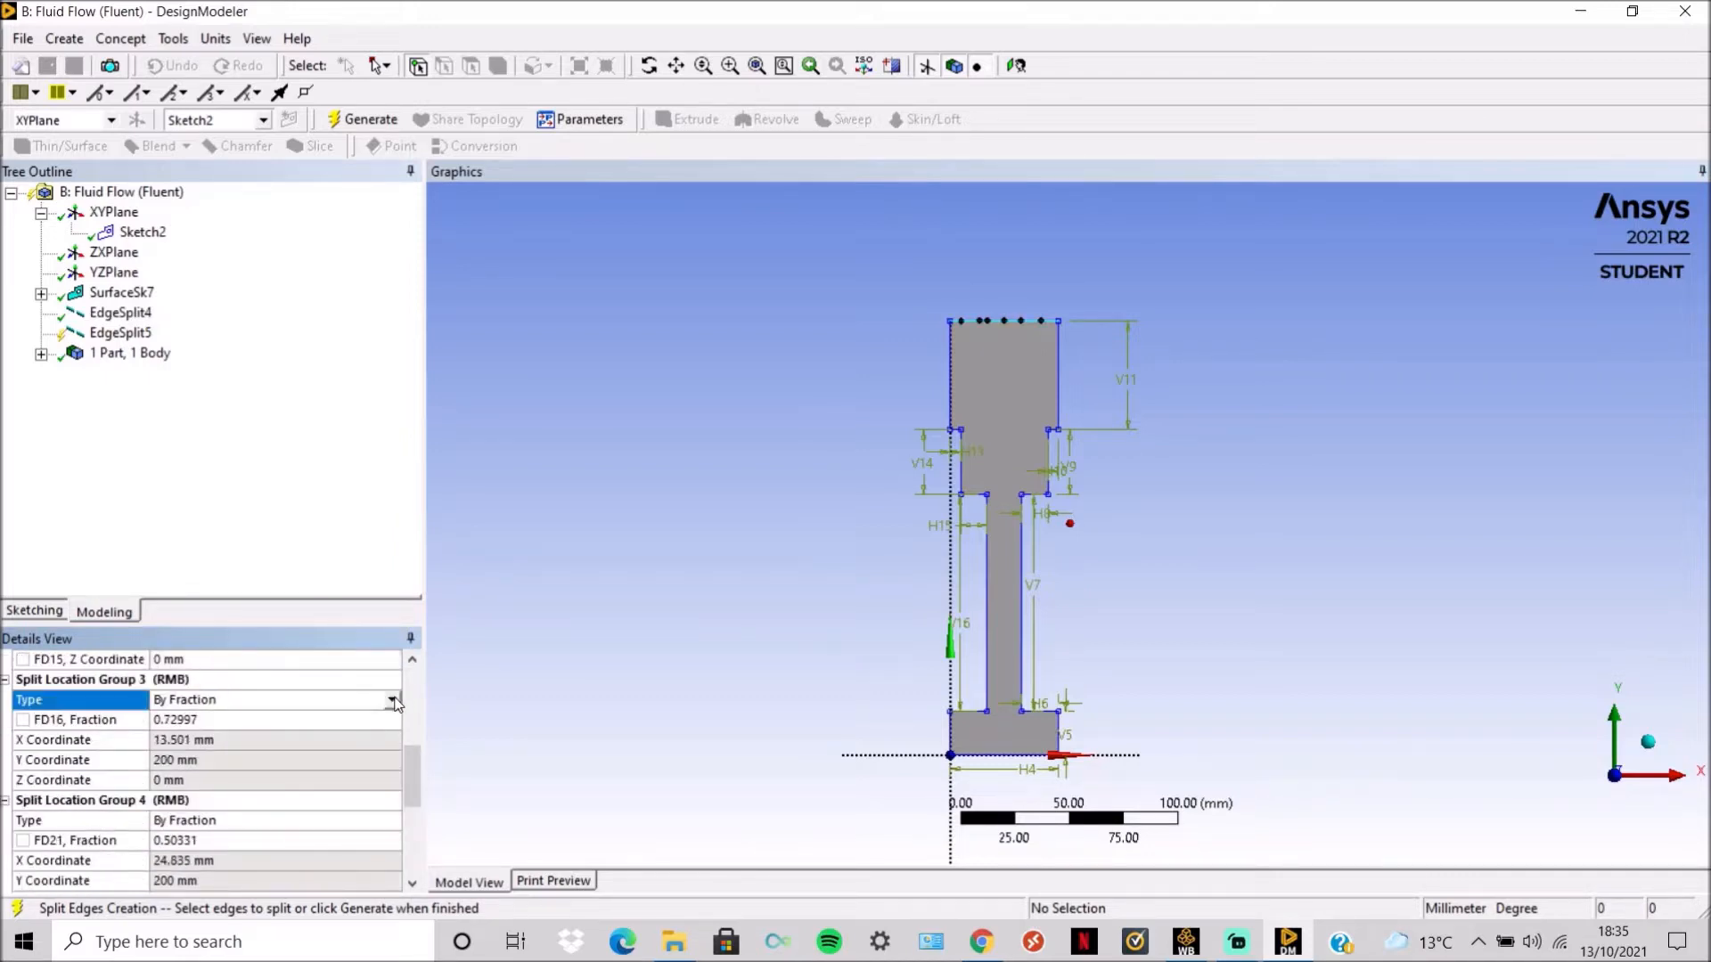
click(390, 700)
click(392, 701)
click(298, 730)
scroll(249, 756, down, 5)
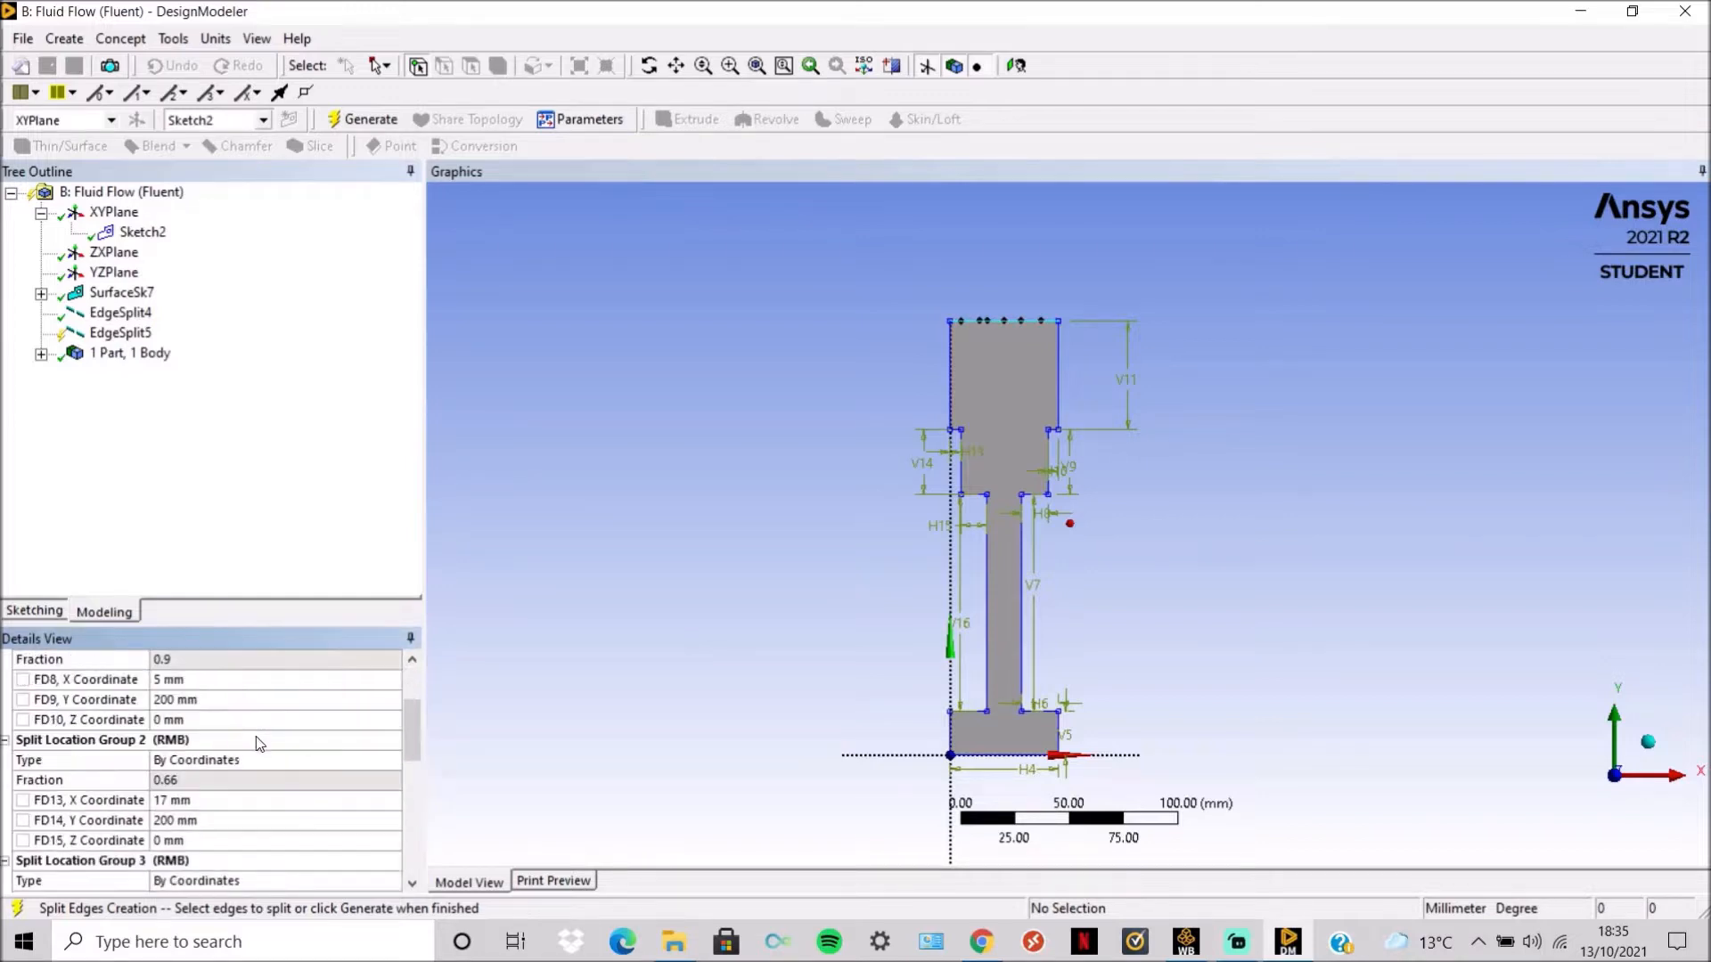
click(222, 798)
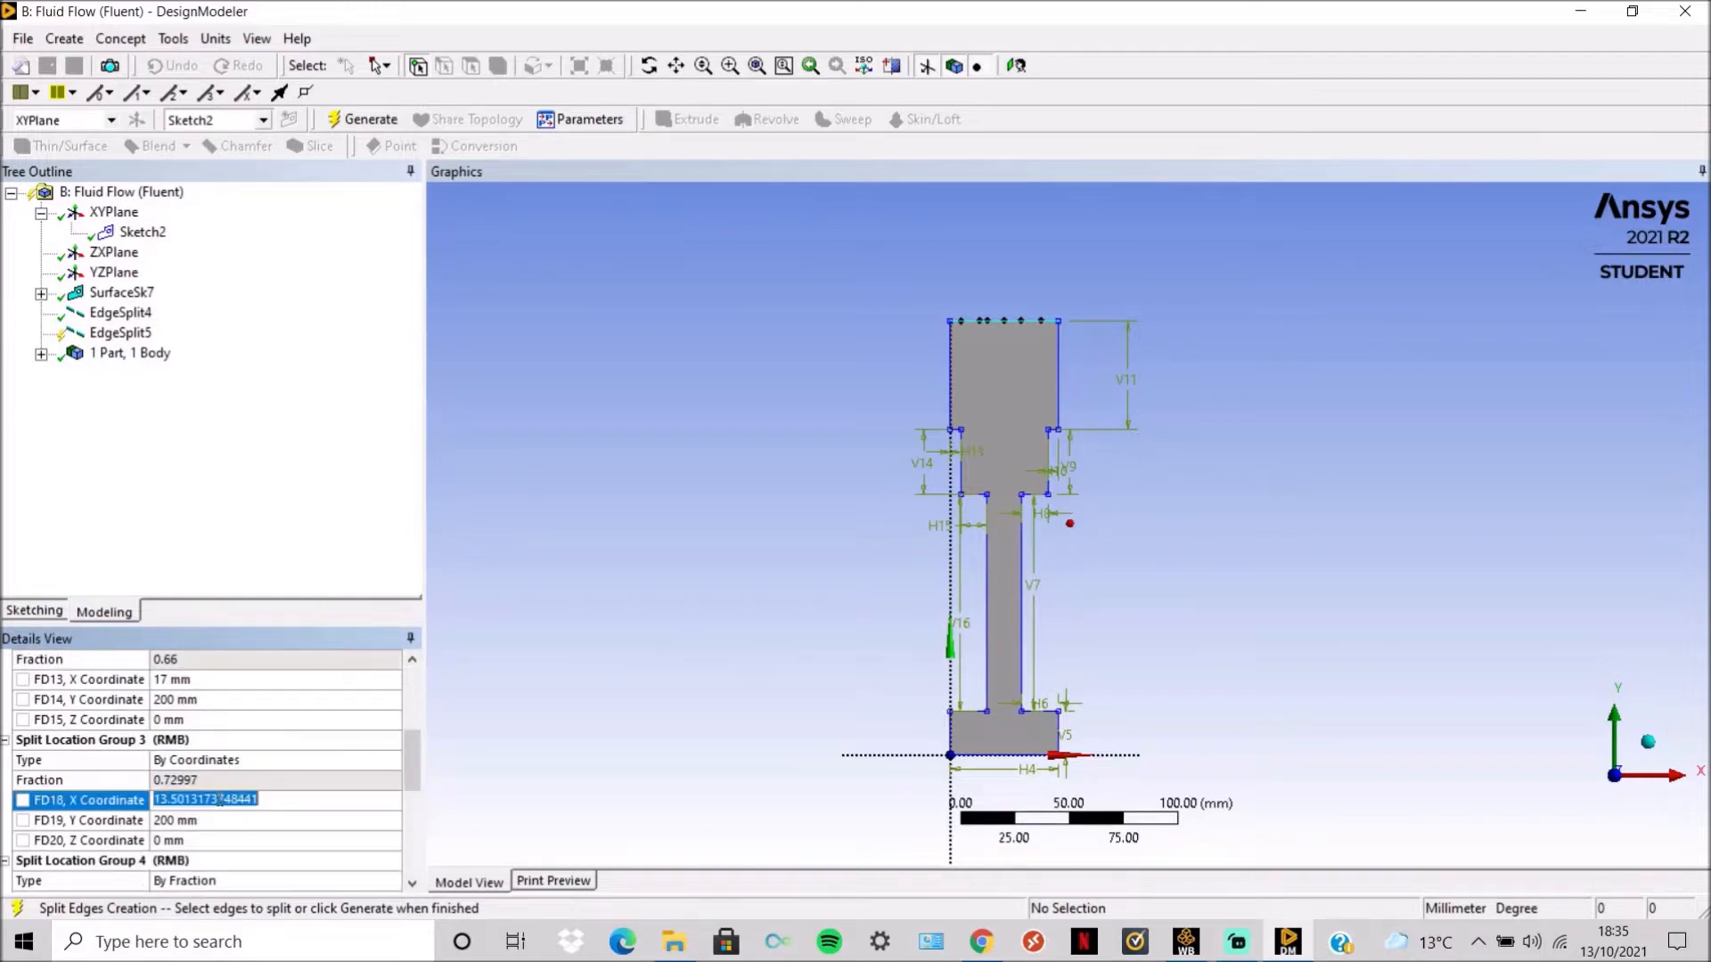
text(2)
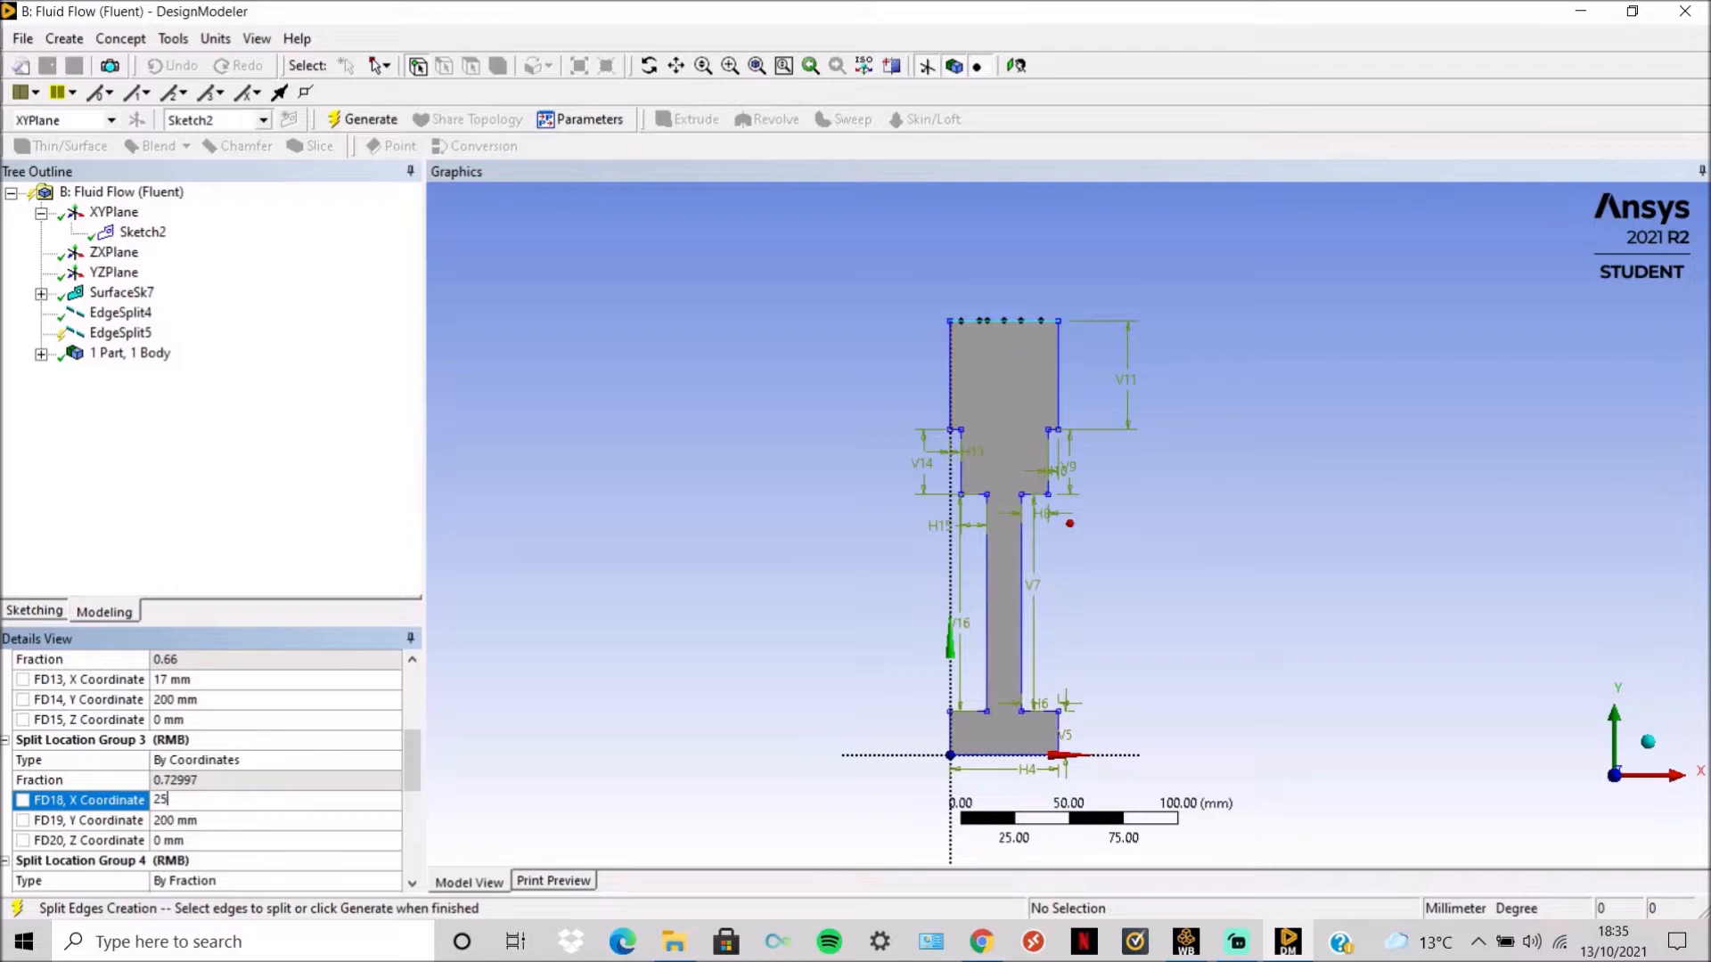
text(5)
key(Return)
Define split location group 4 on the top edge By Coordinates with an X coordinate of 33 mm.
scroll(223, 802, down, 5)
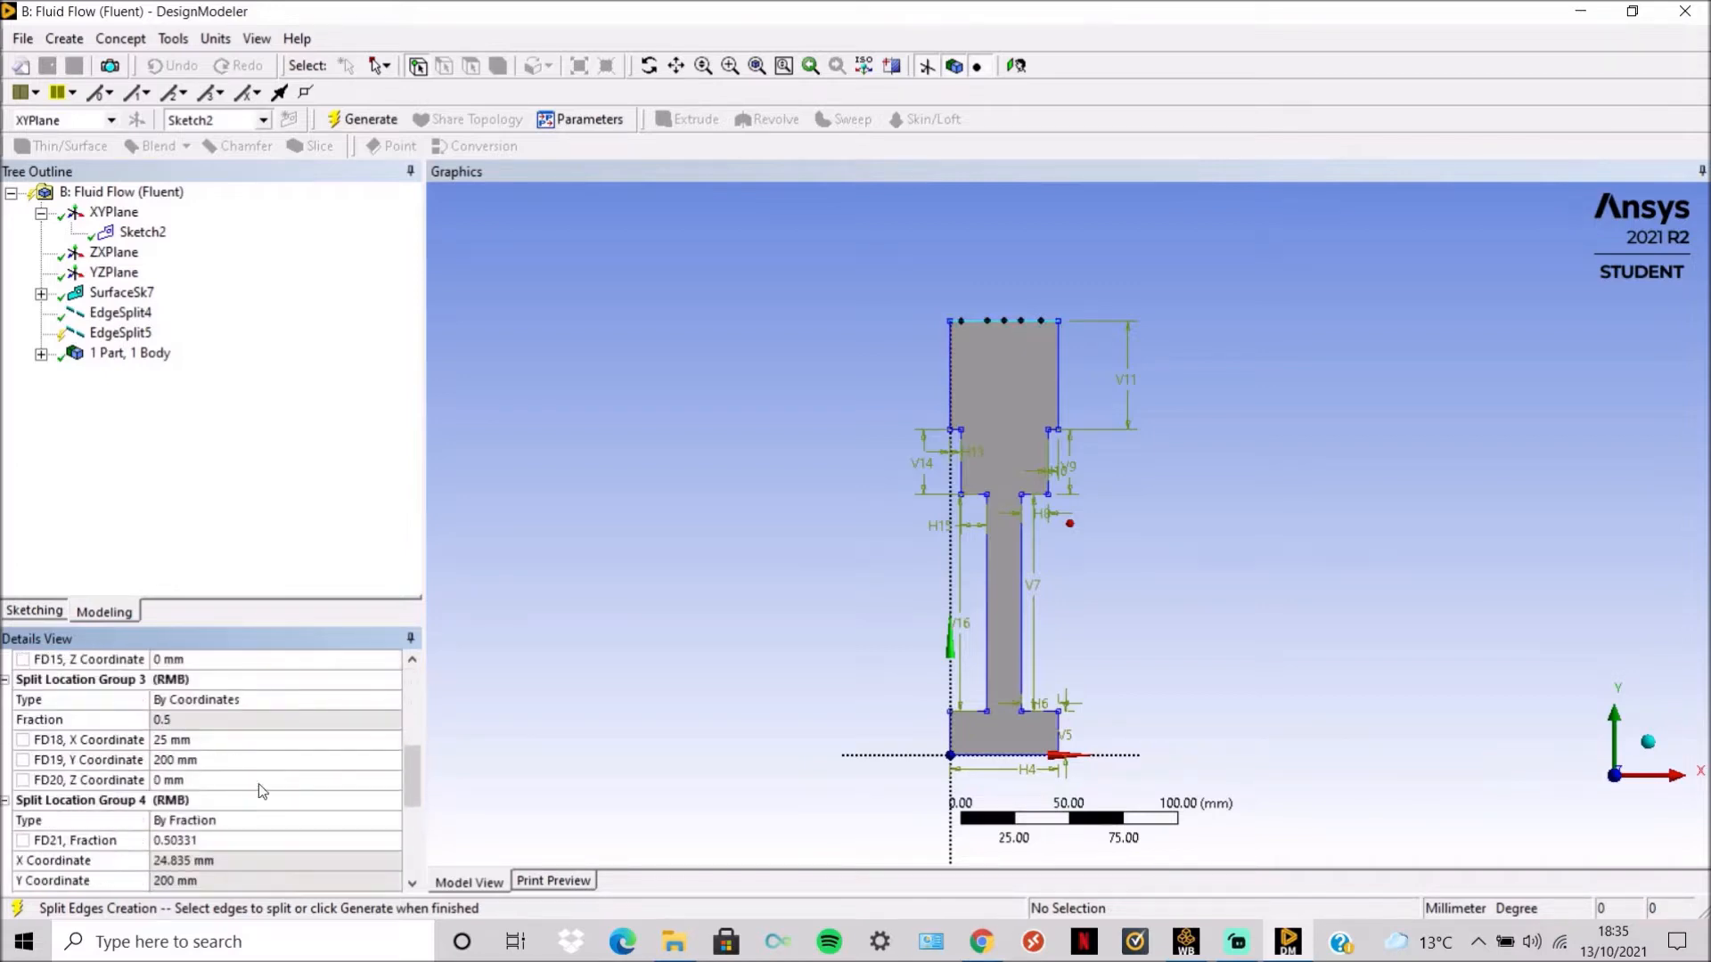
click(383, 820)
click(392, 820)
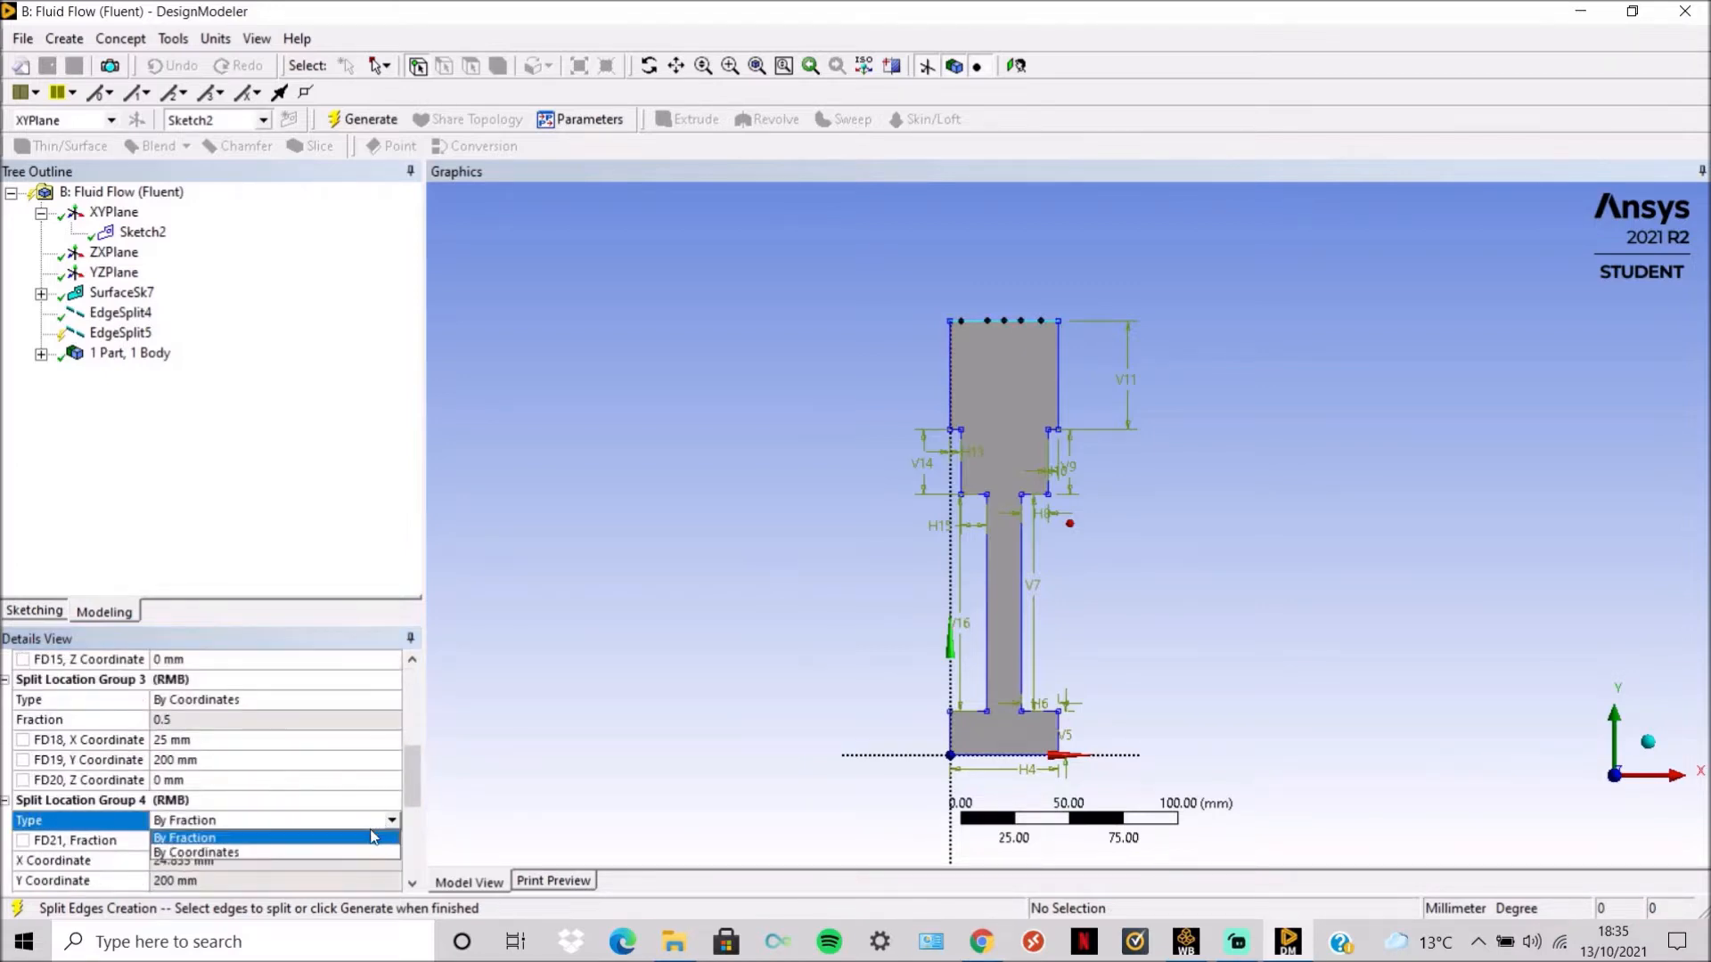
click(371, 853)
scroll(307, 828, down, 6)
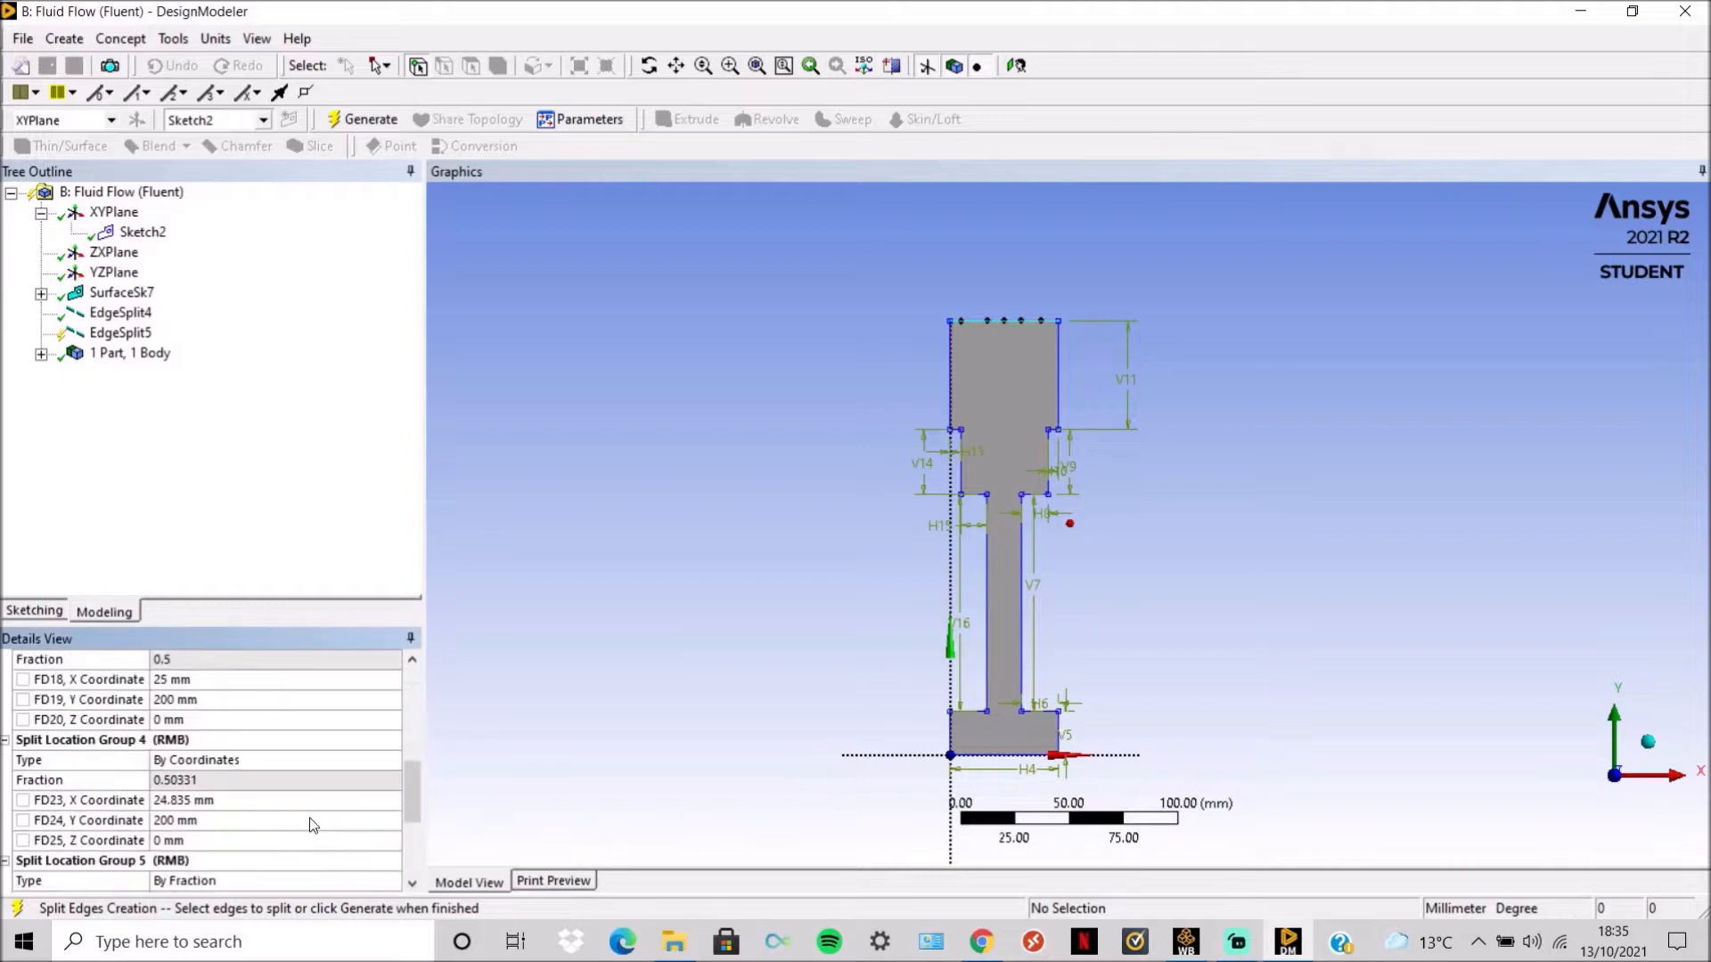
click(282, 799)
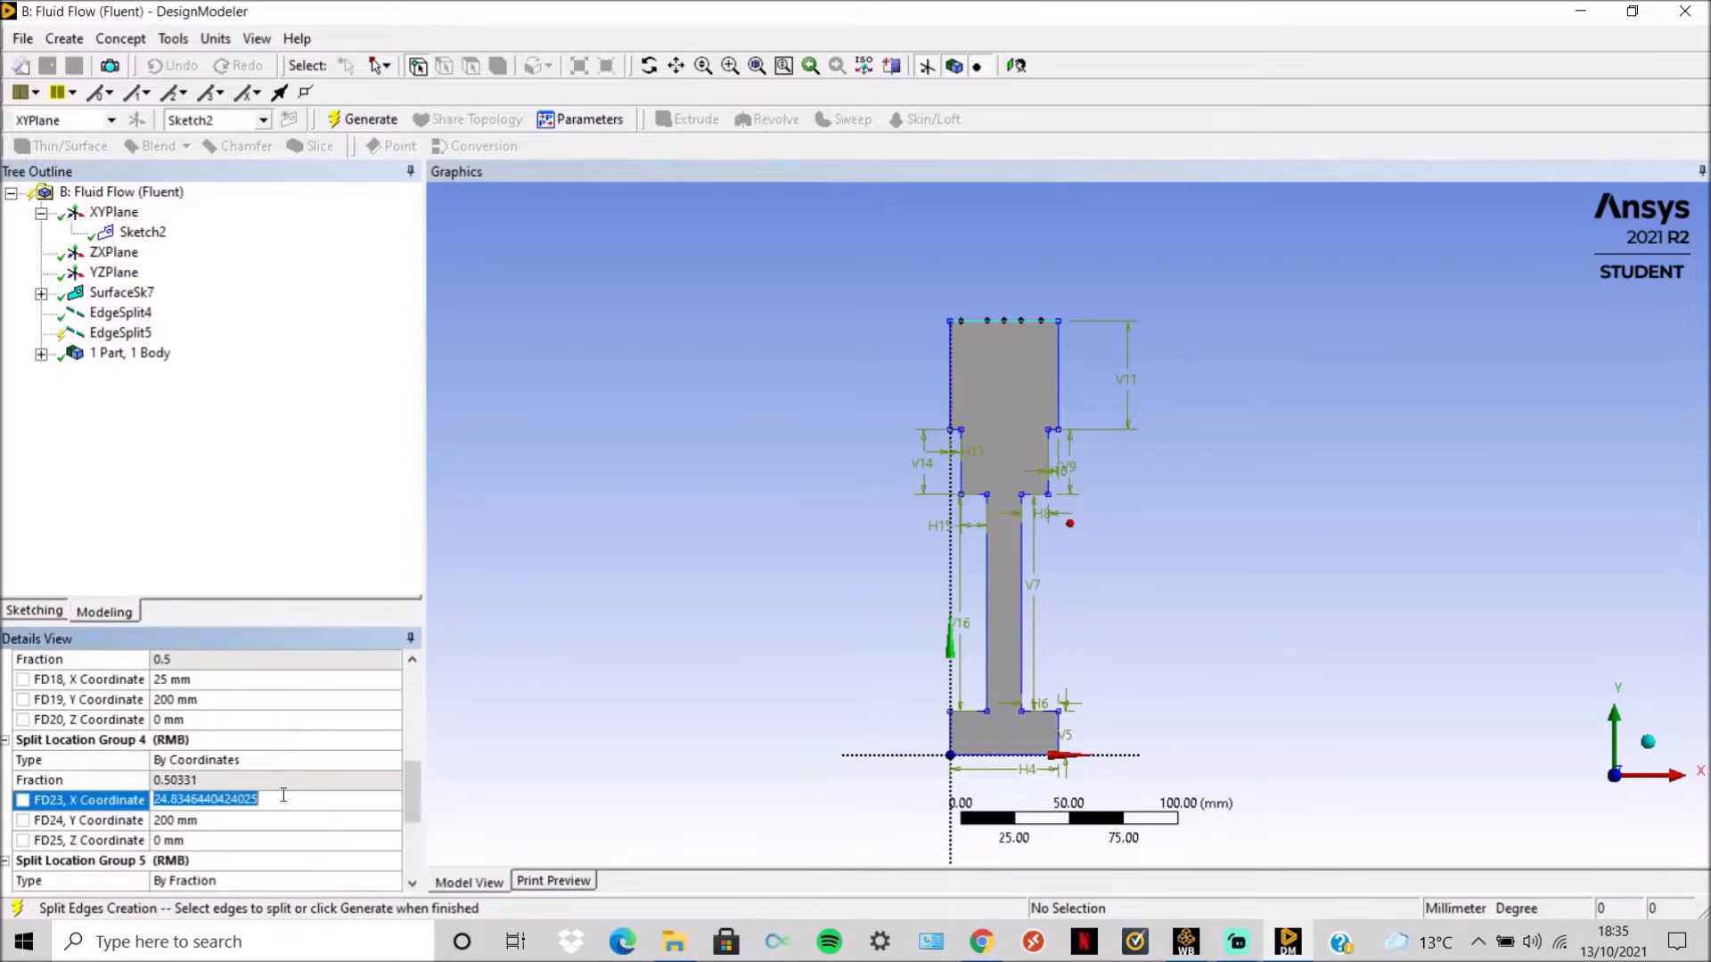
text(33)
key(Return)
Define split location group 5 on the top edge By Coordinates with an X coordinate of 45 mm.
scroll(286, 804, down, 5)
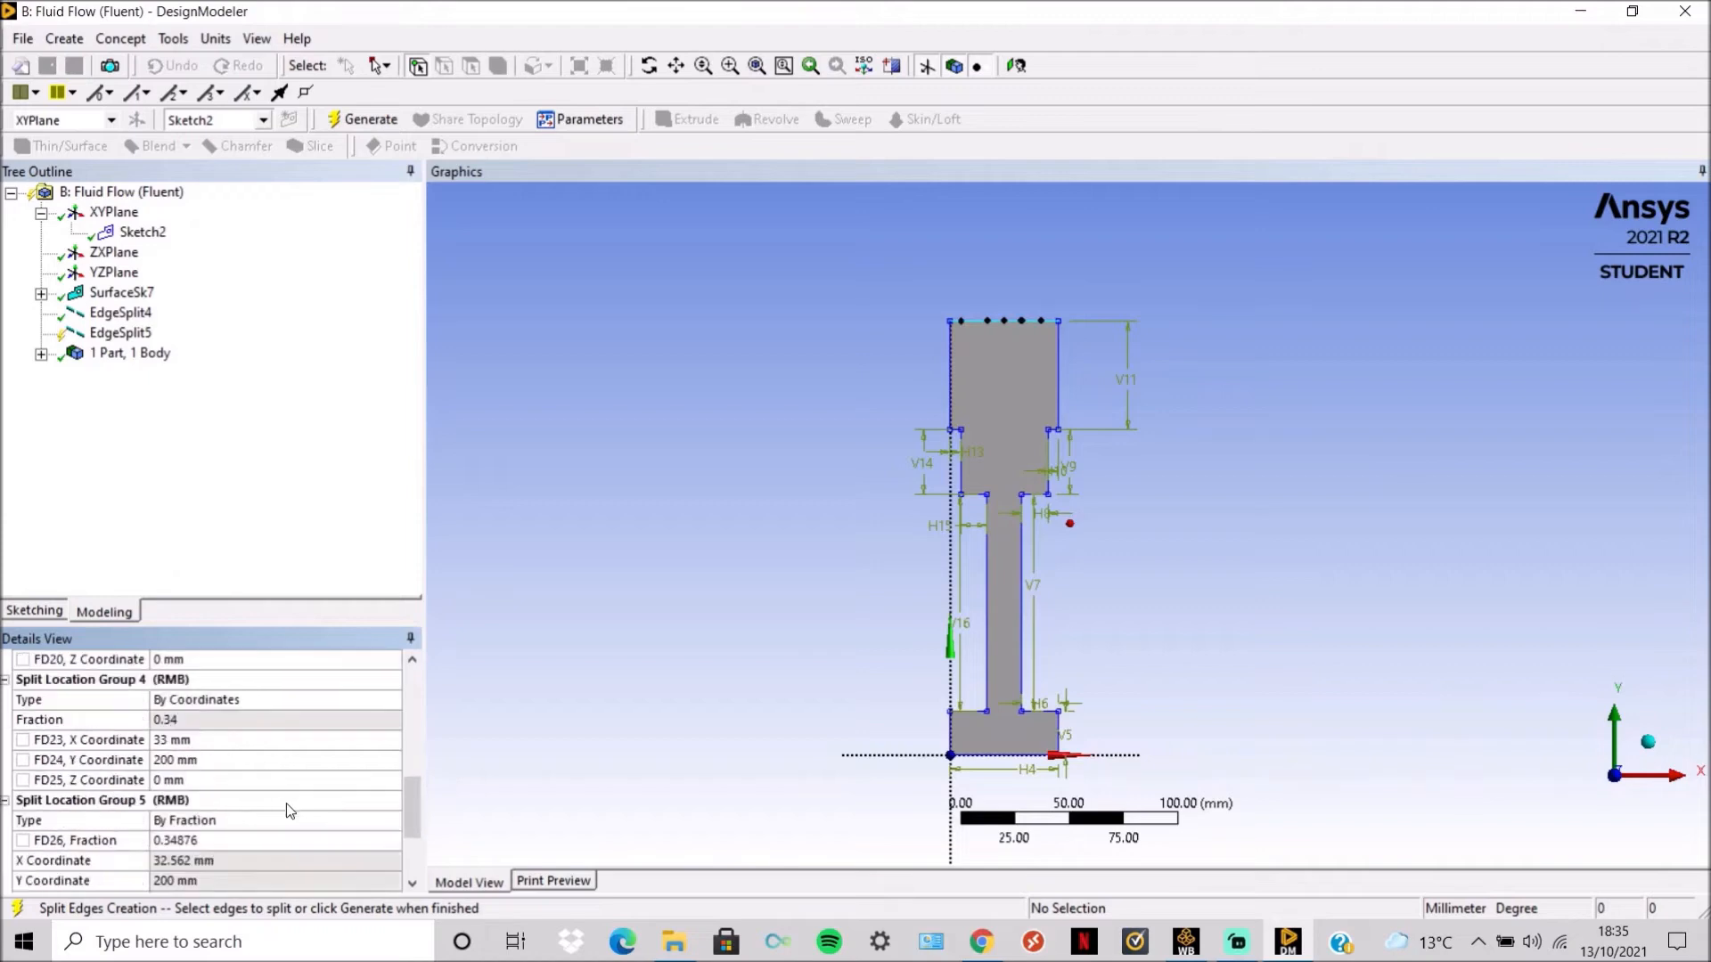
click(380, 821)
click(392, 820)
click(343, 847)
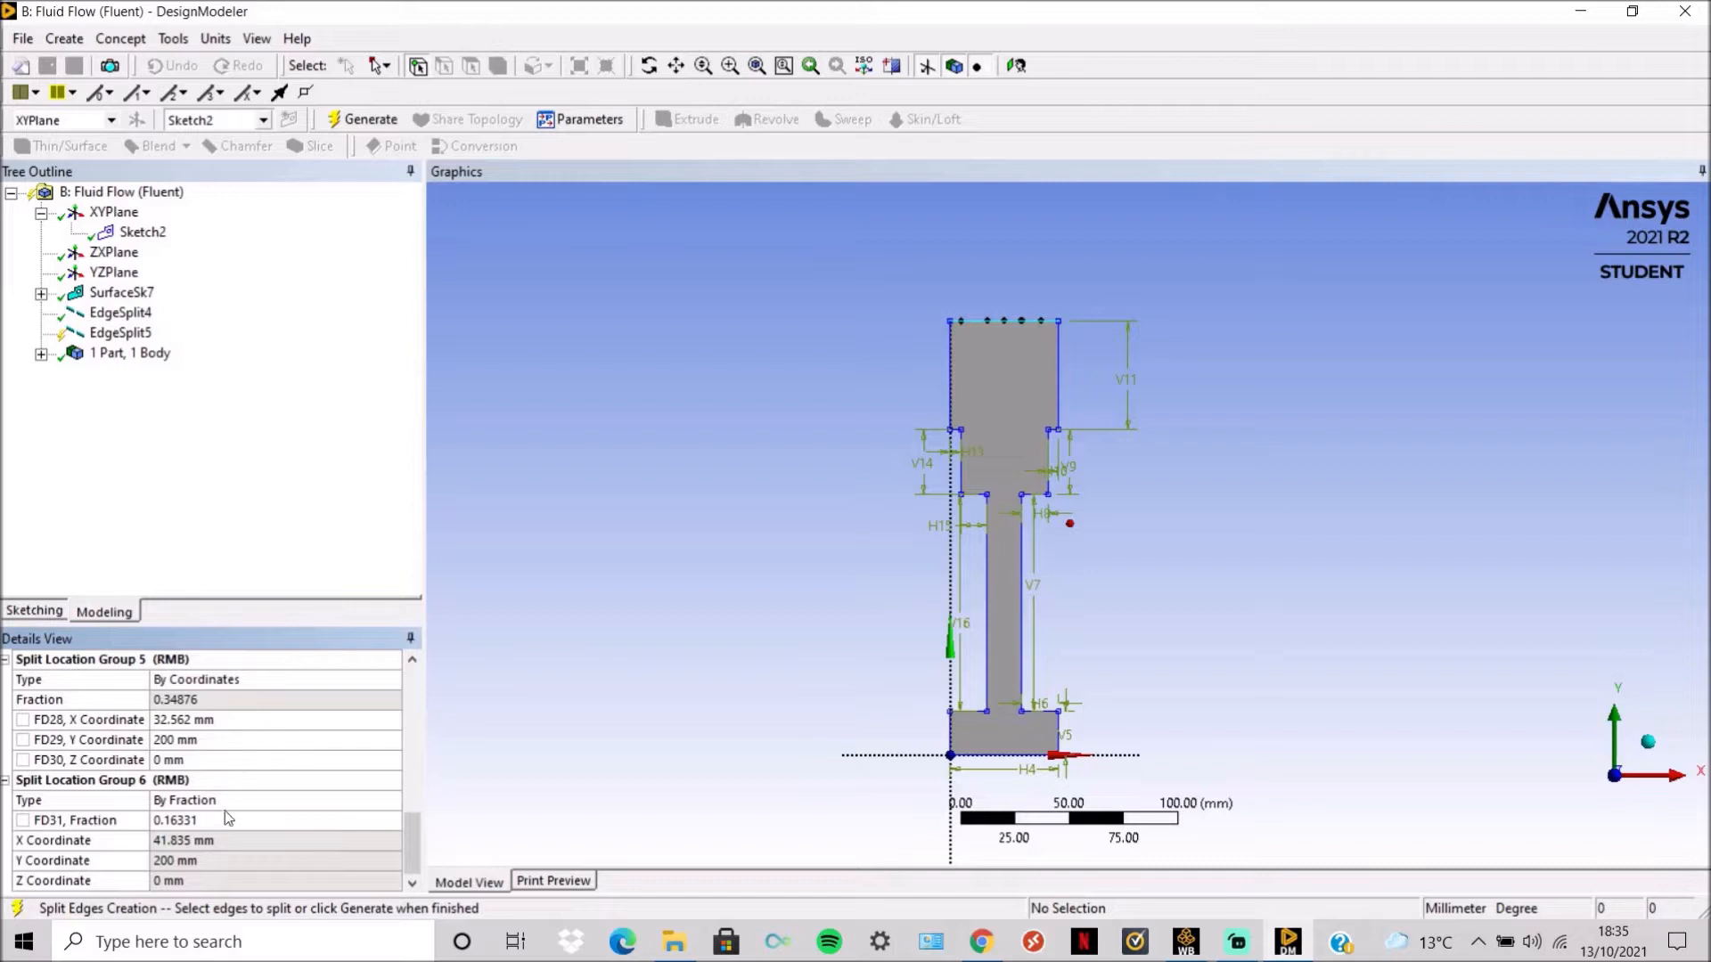
click(232, 721)
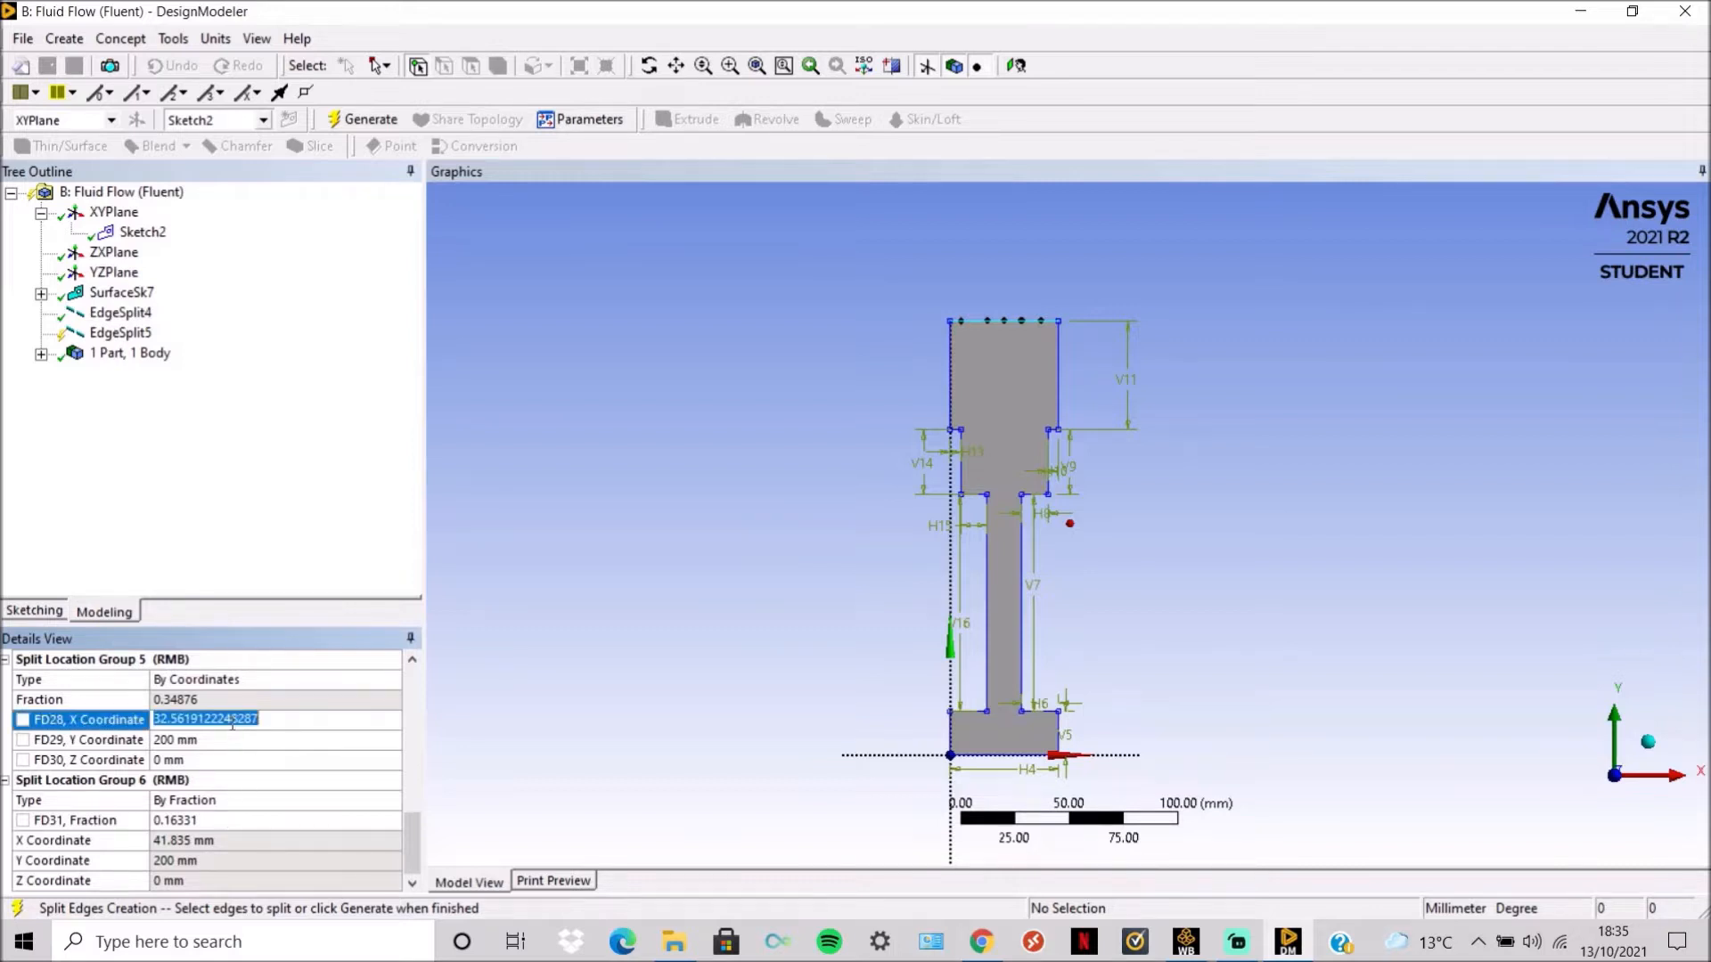
text(45)
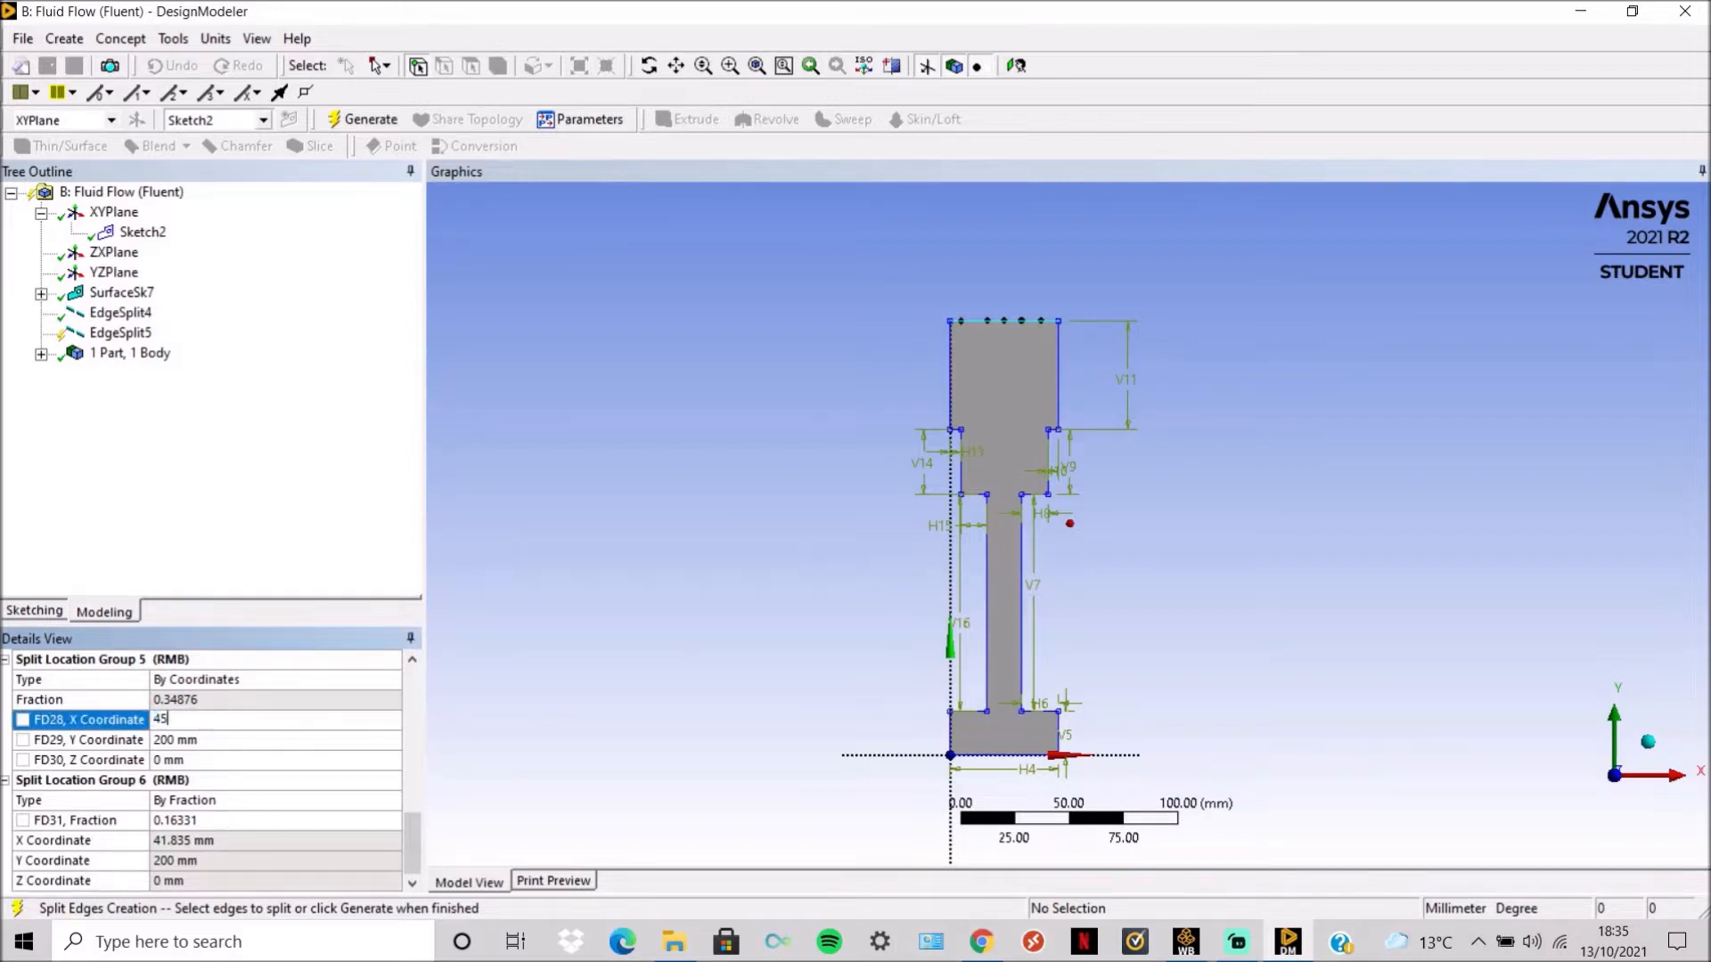
key(Return)
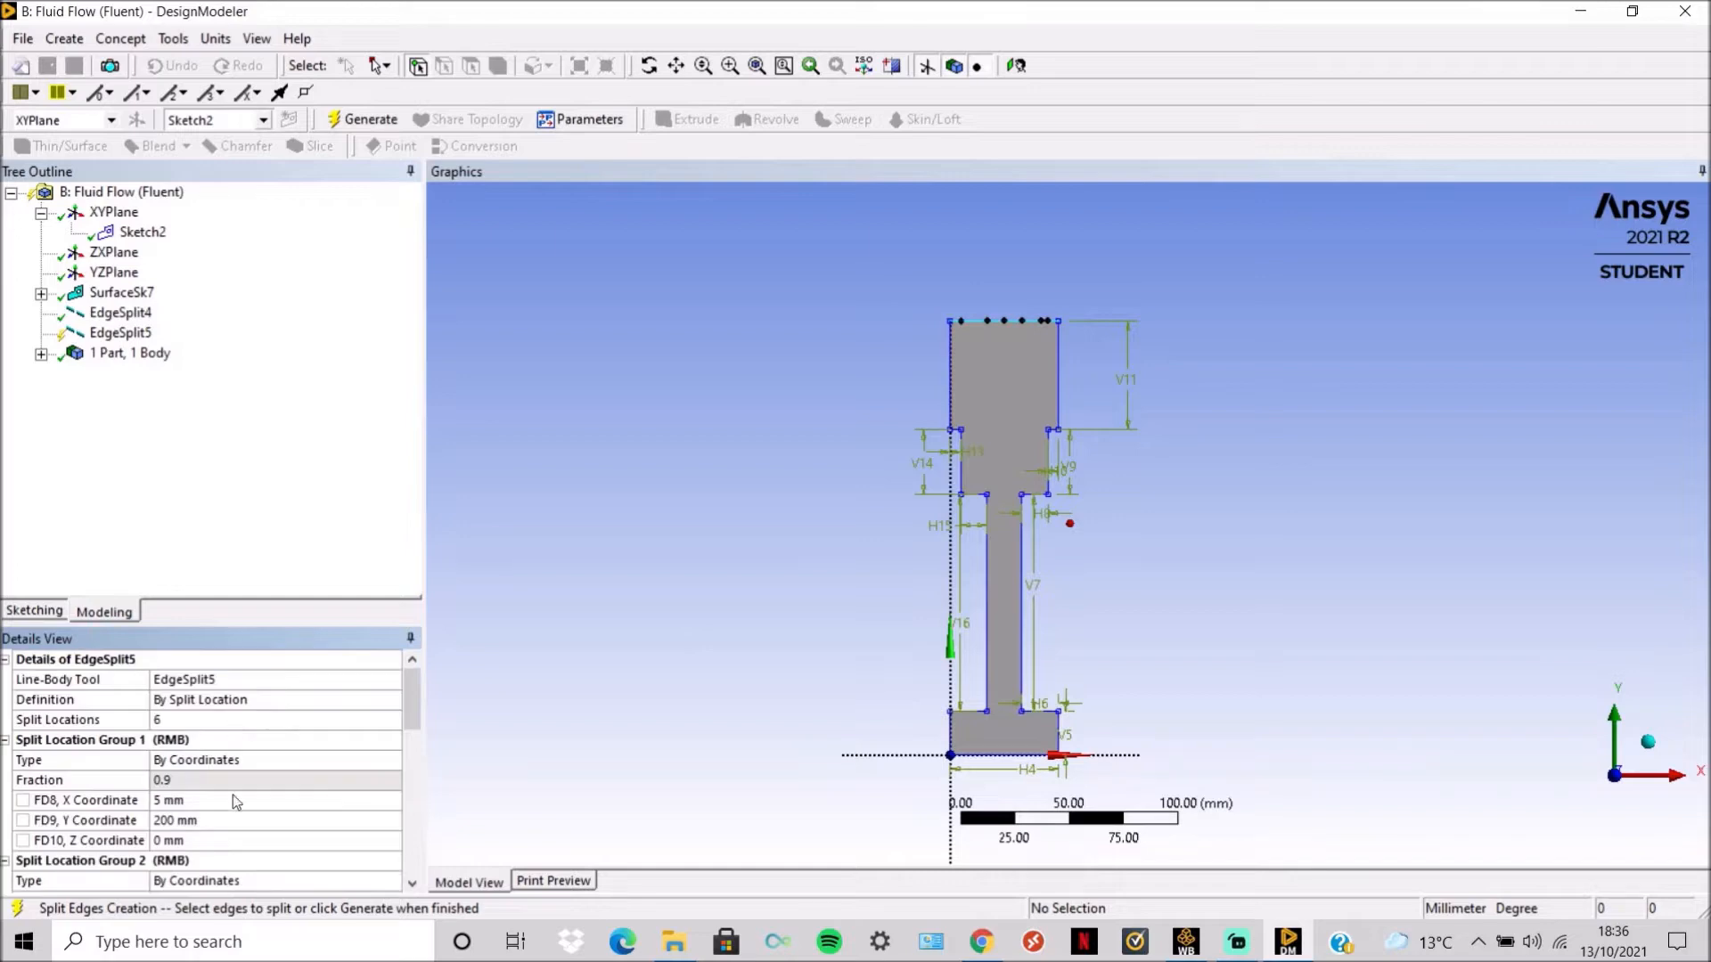
Delete the surplus split location group 6 from the top edge split.
scroll(222, 793, down, 8)
click(158, 785)
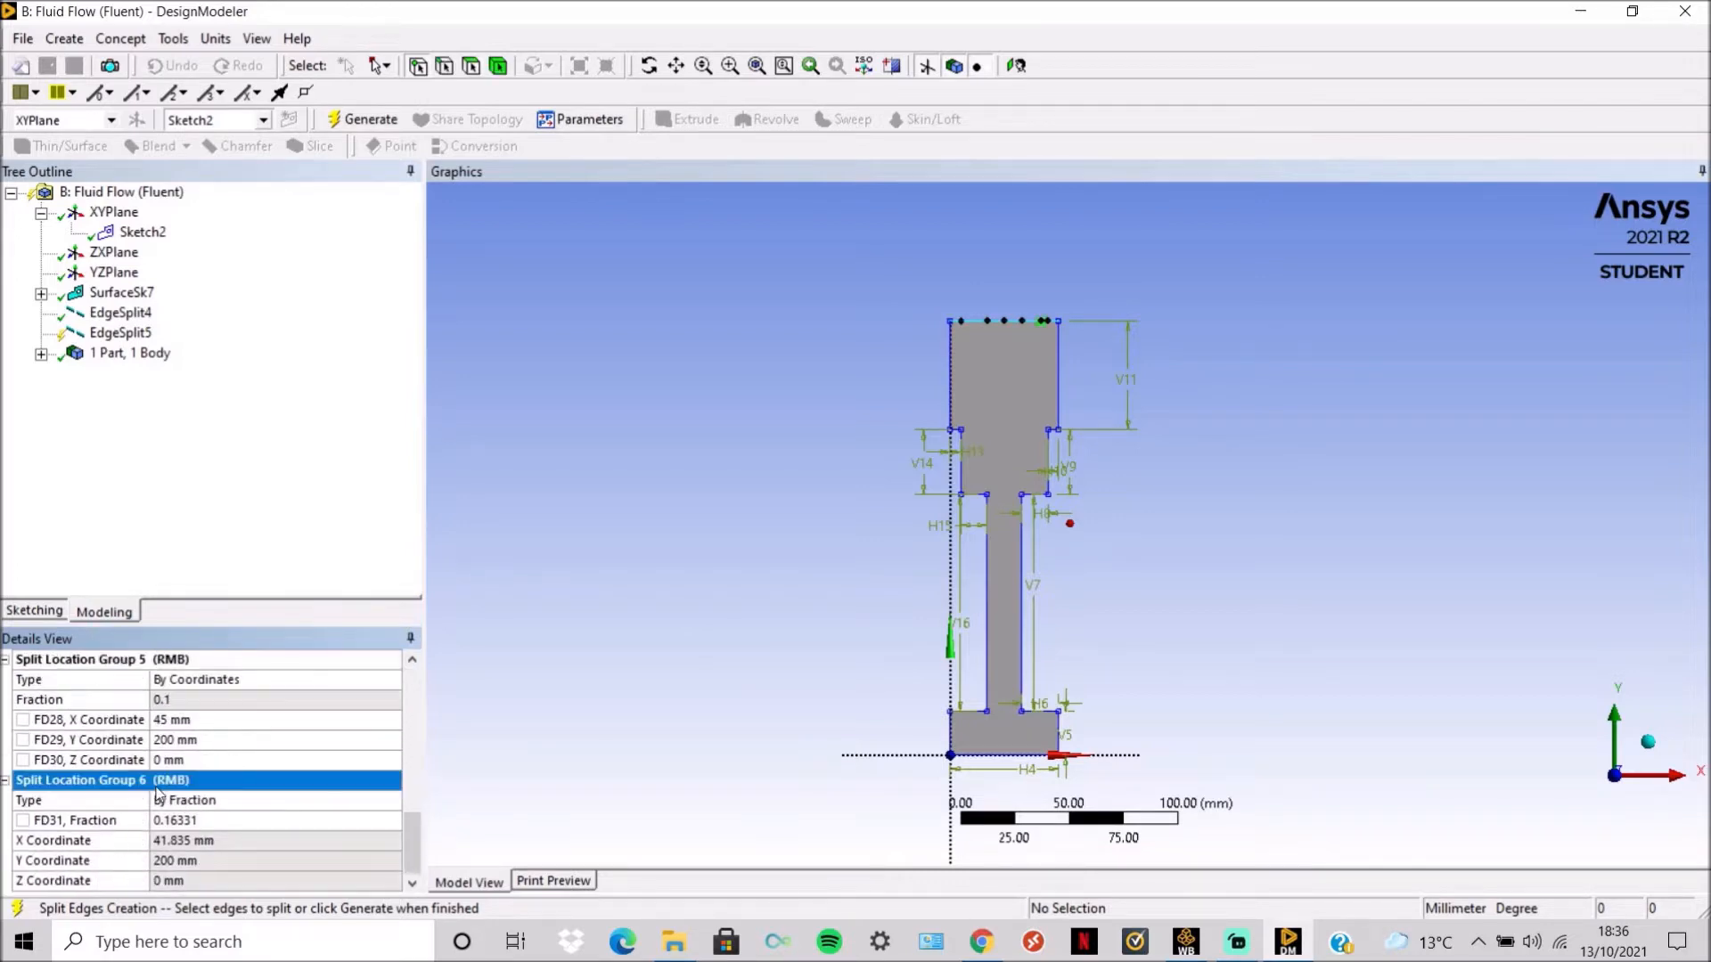
right_click(231, 782)
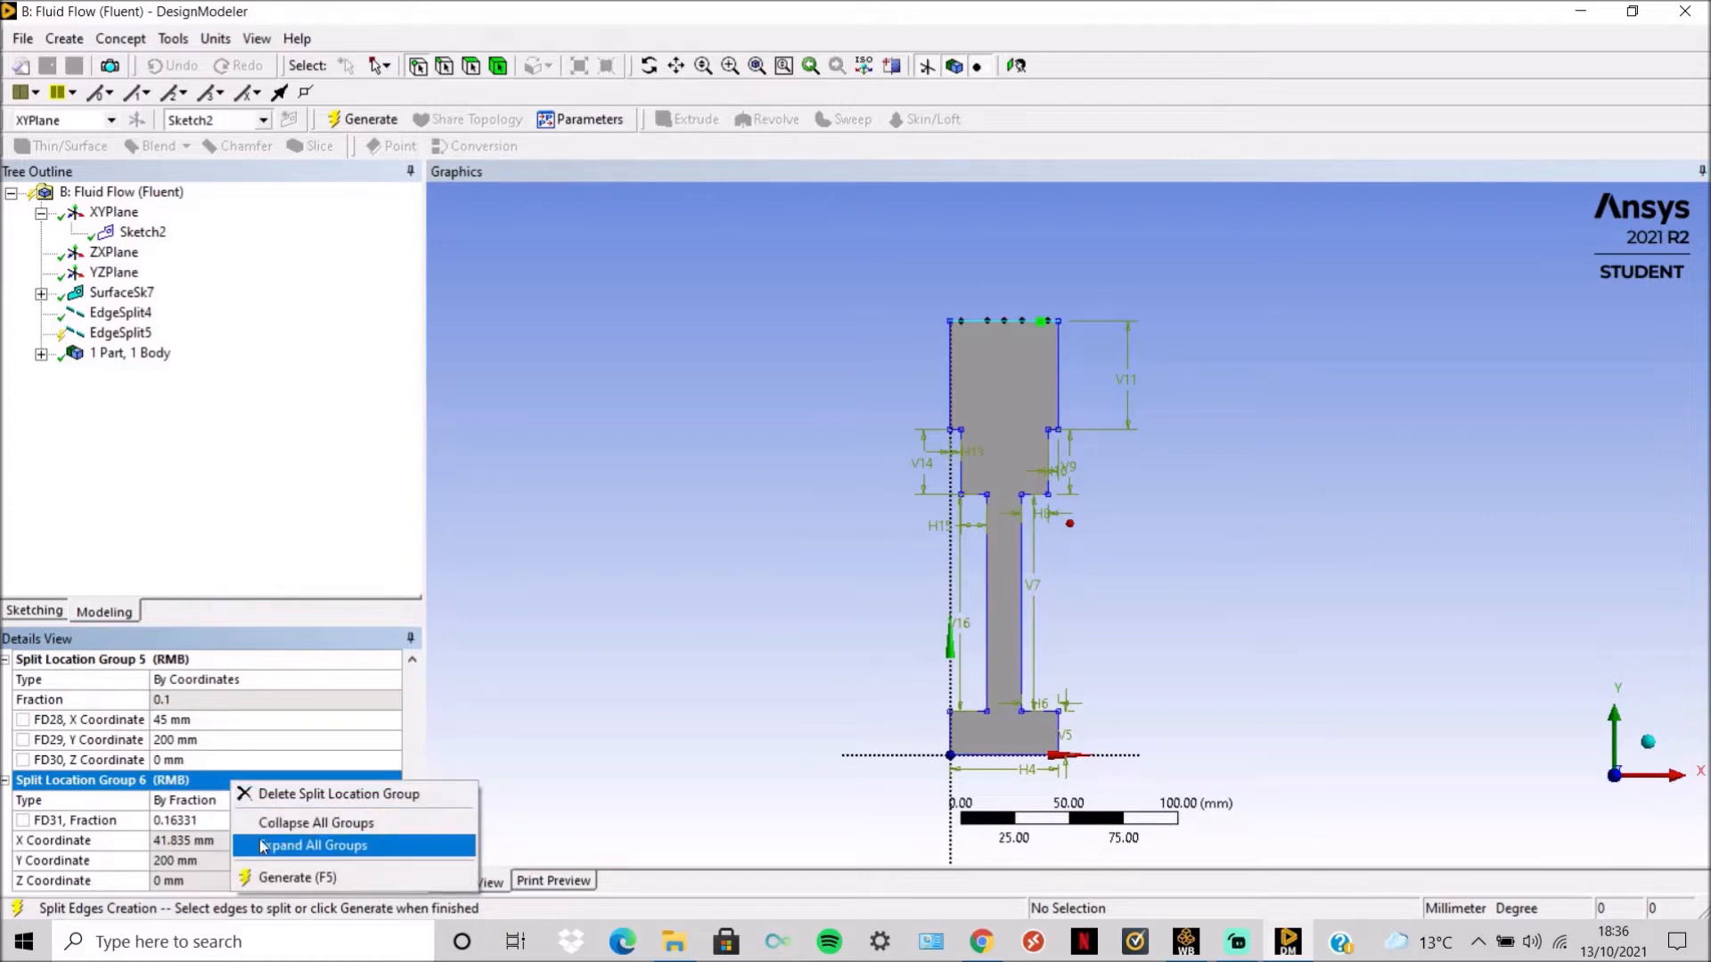
click(249, 795)
Review the remaining split location groups and generate the top edge split.
scroll(238, 800, down, 7)
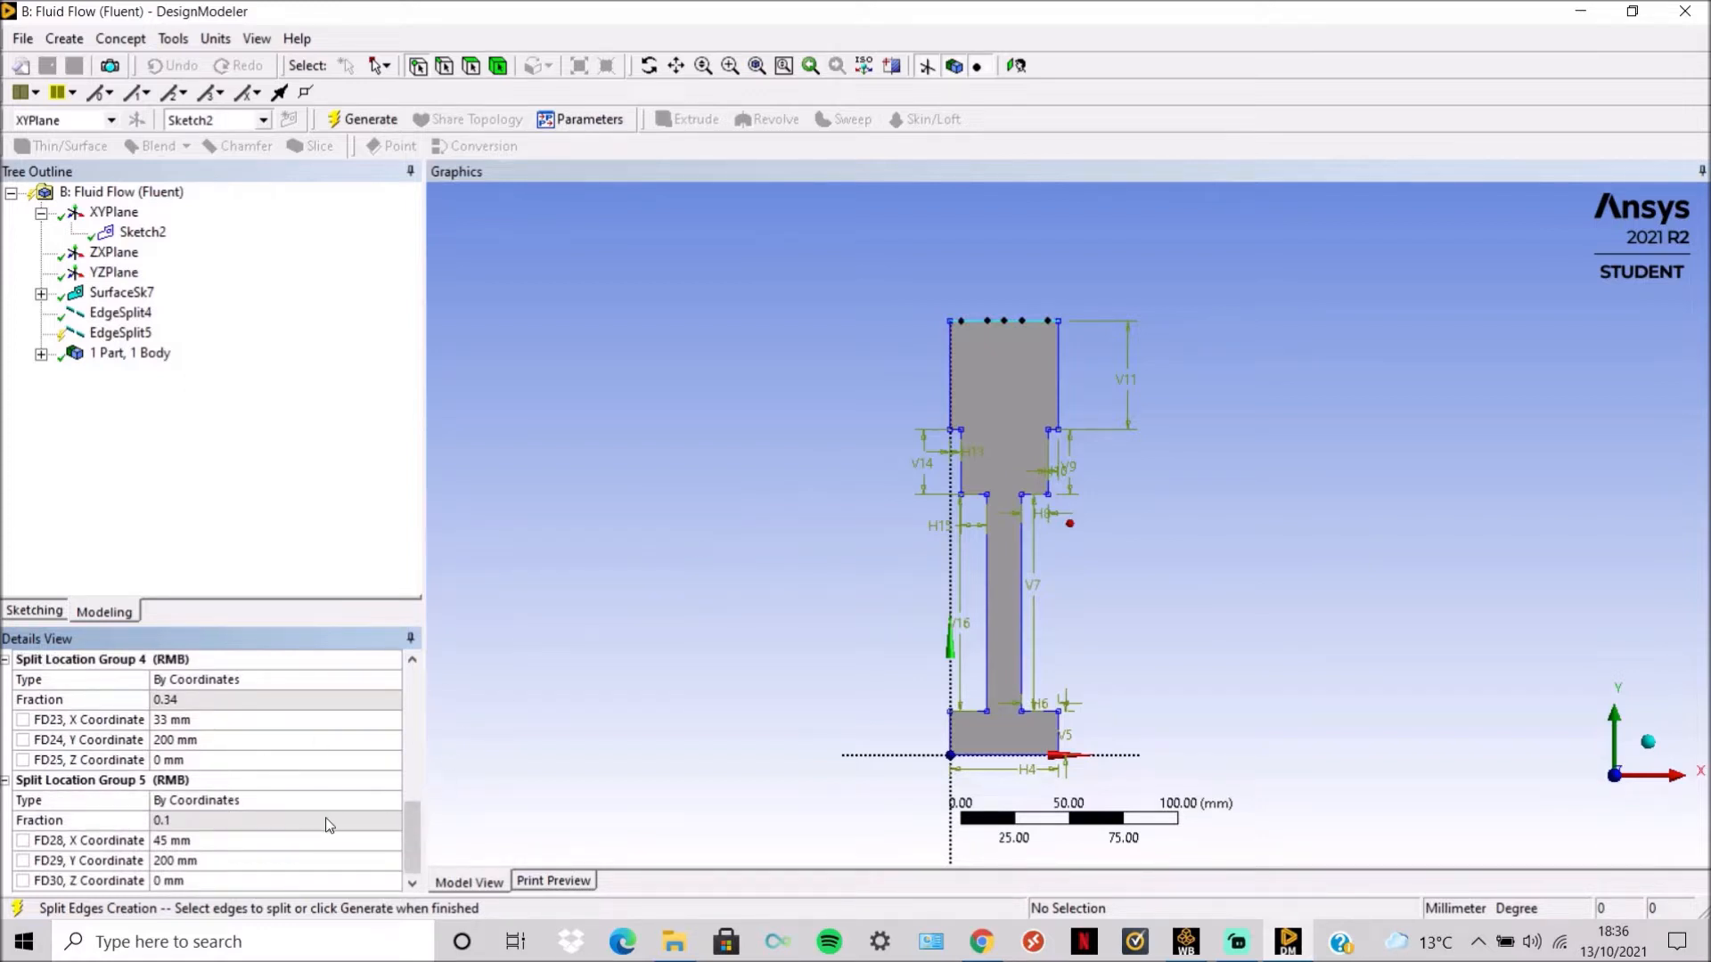
scroll(255, 815, up, 2)
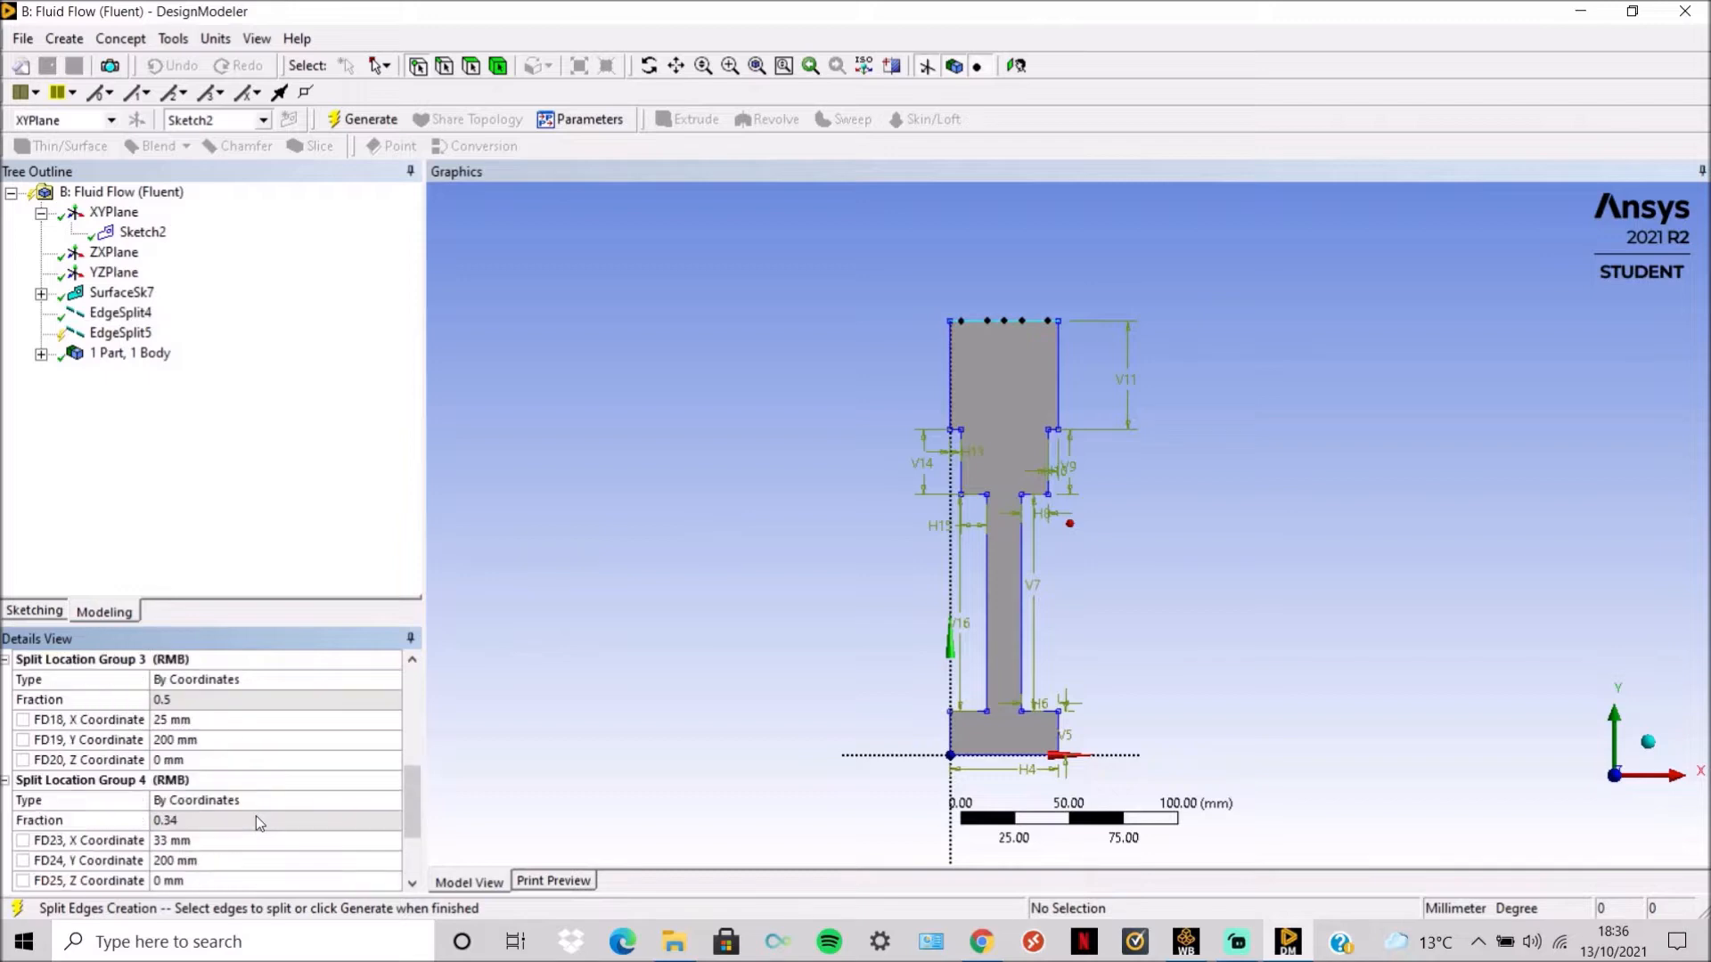
scroll(255, 815, up, 2)
scroll(255, 815, down, 2)
scroll(1003, 357, up, 2)
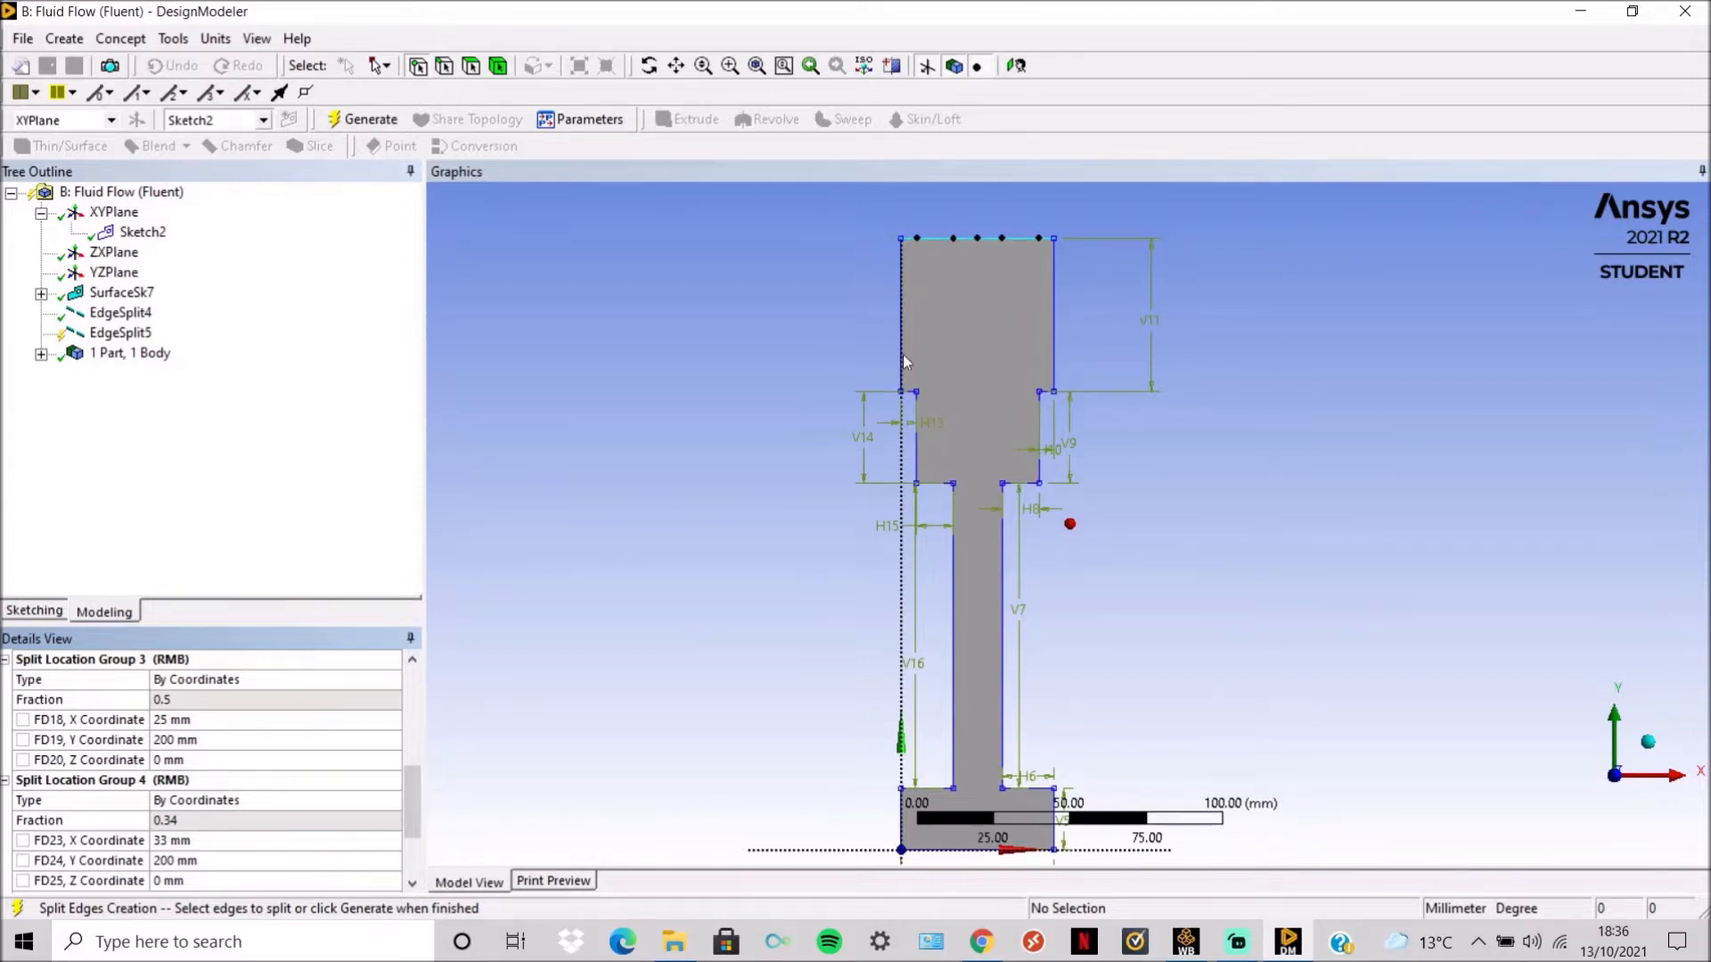
scroll(904, 361, down, 2)
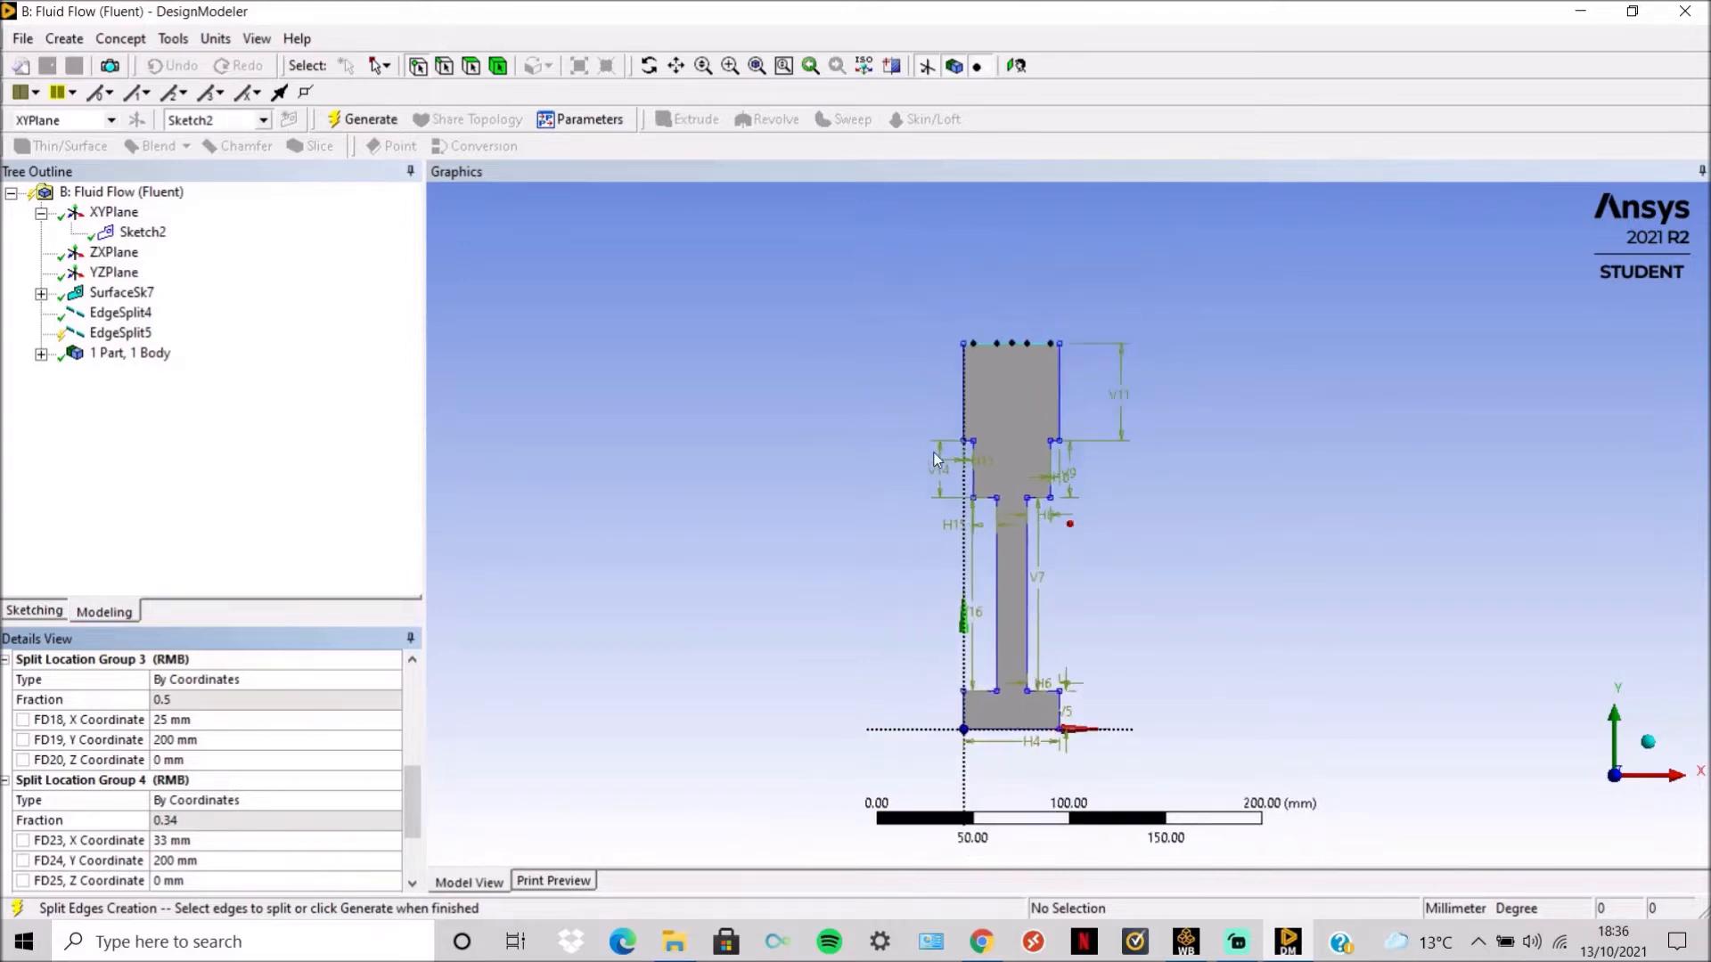
click(375, 120)
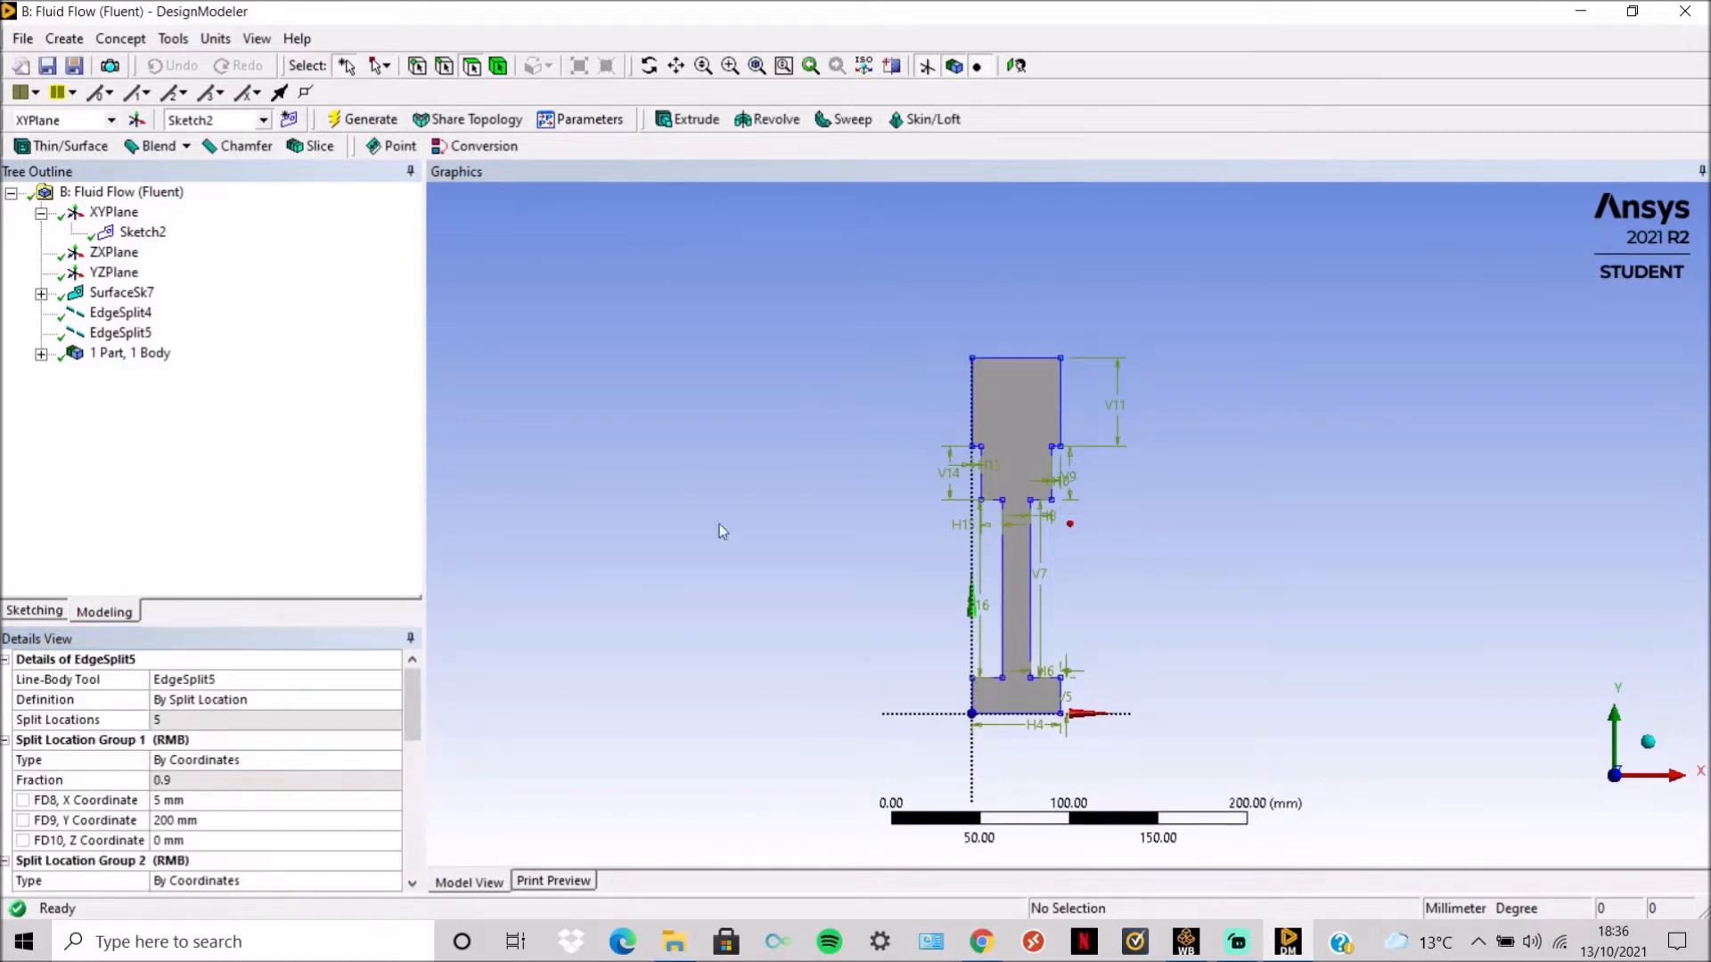
scroll(1096, 544, up, 2)
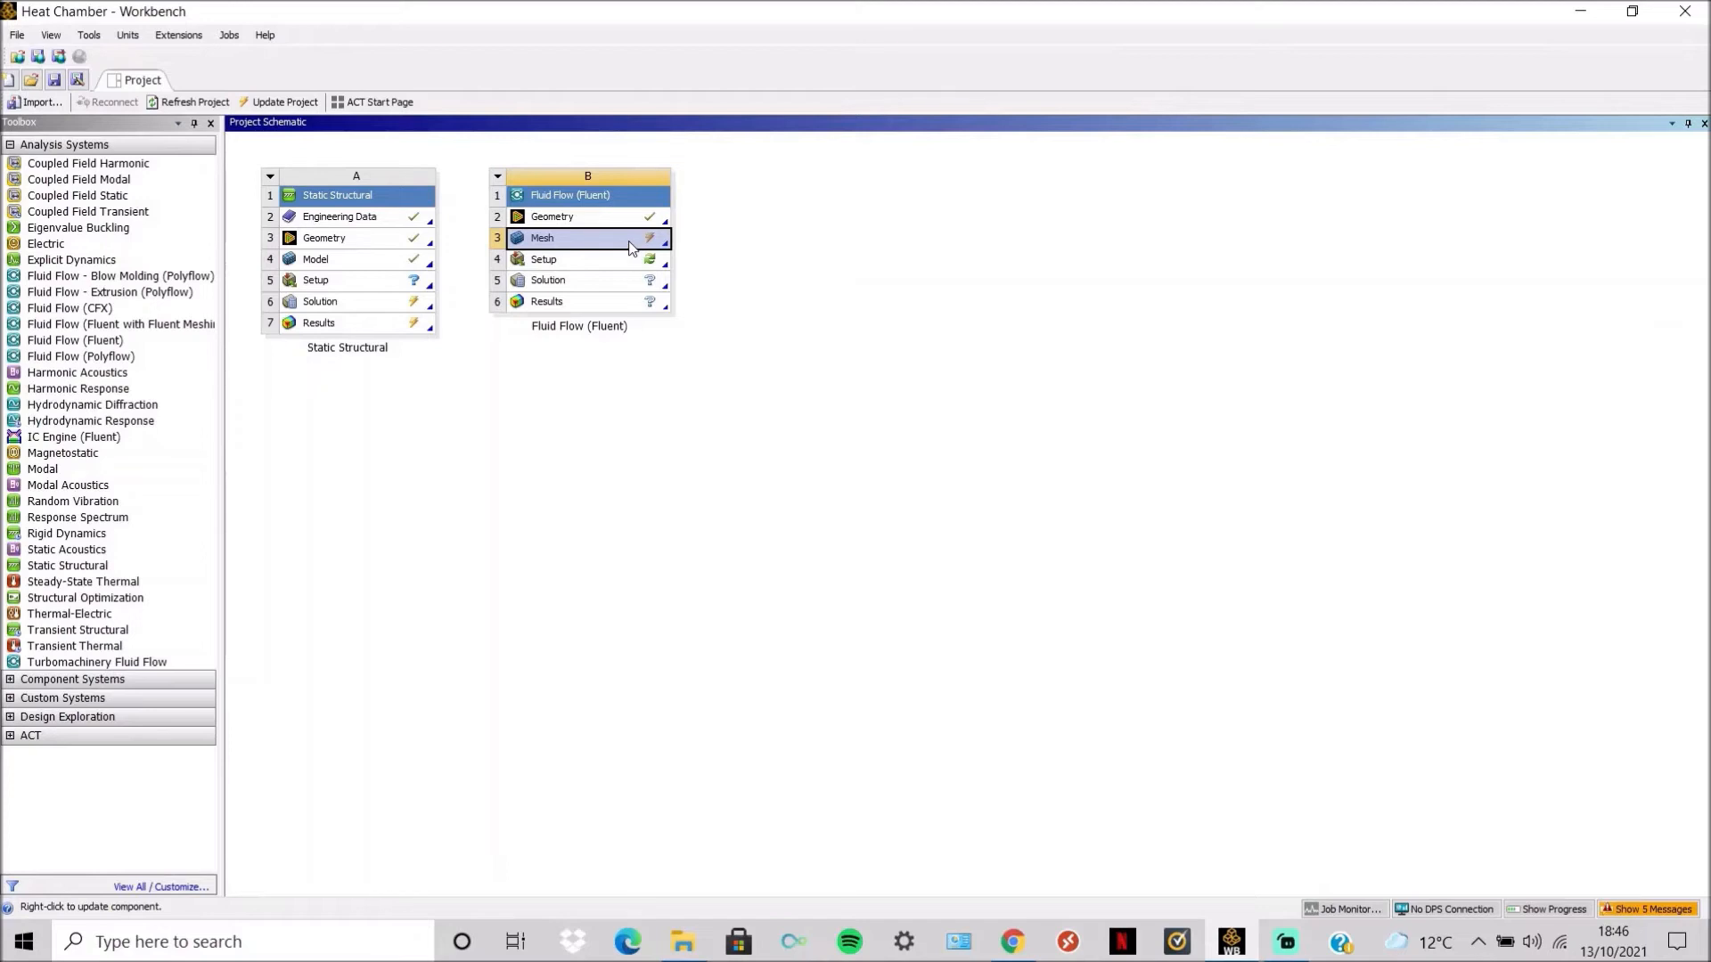
Open the Fluid Flow (Fluent) system's mesh from Workbench in Meshing and update it with the default sizing.
right_click(630, 247)
click(677, 254)
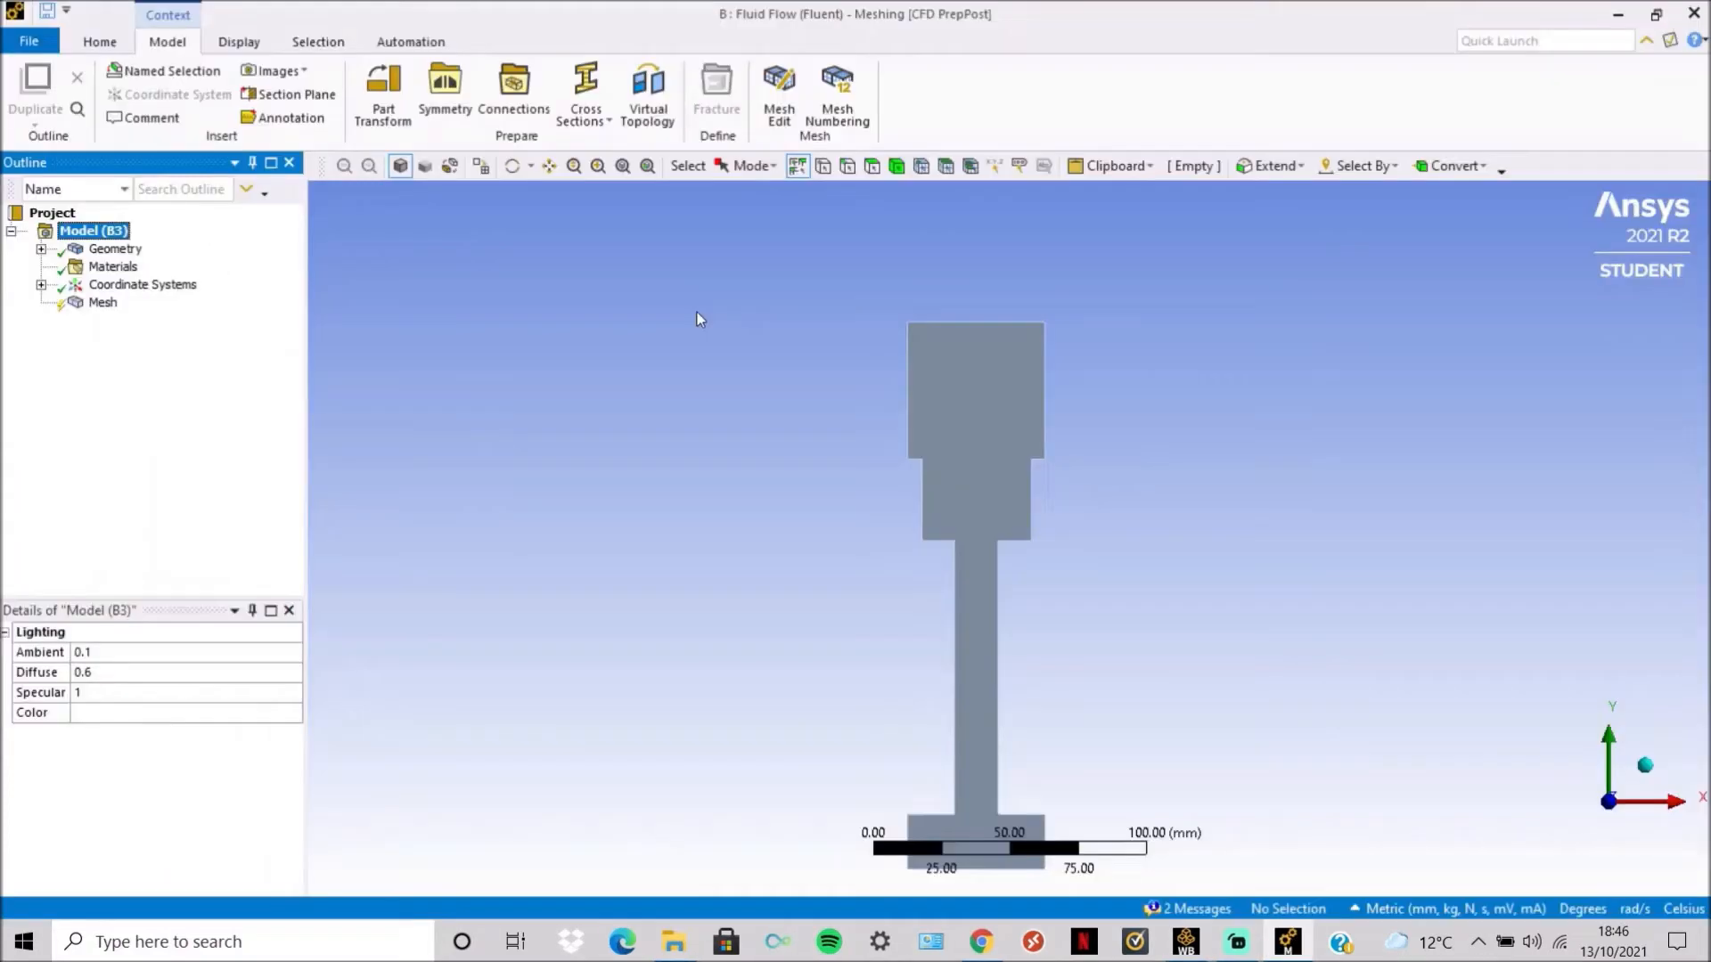
click(102, 303)
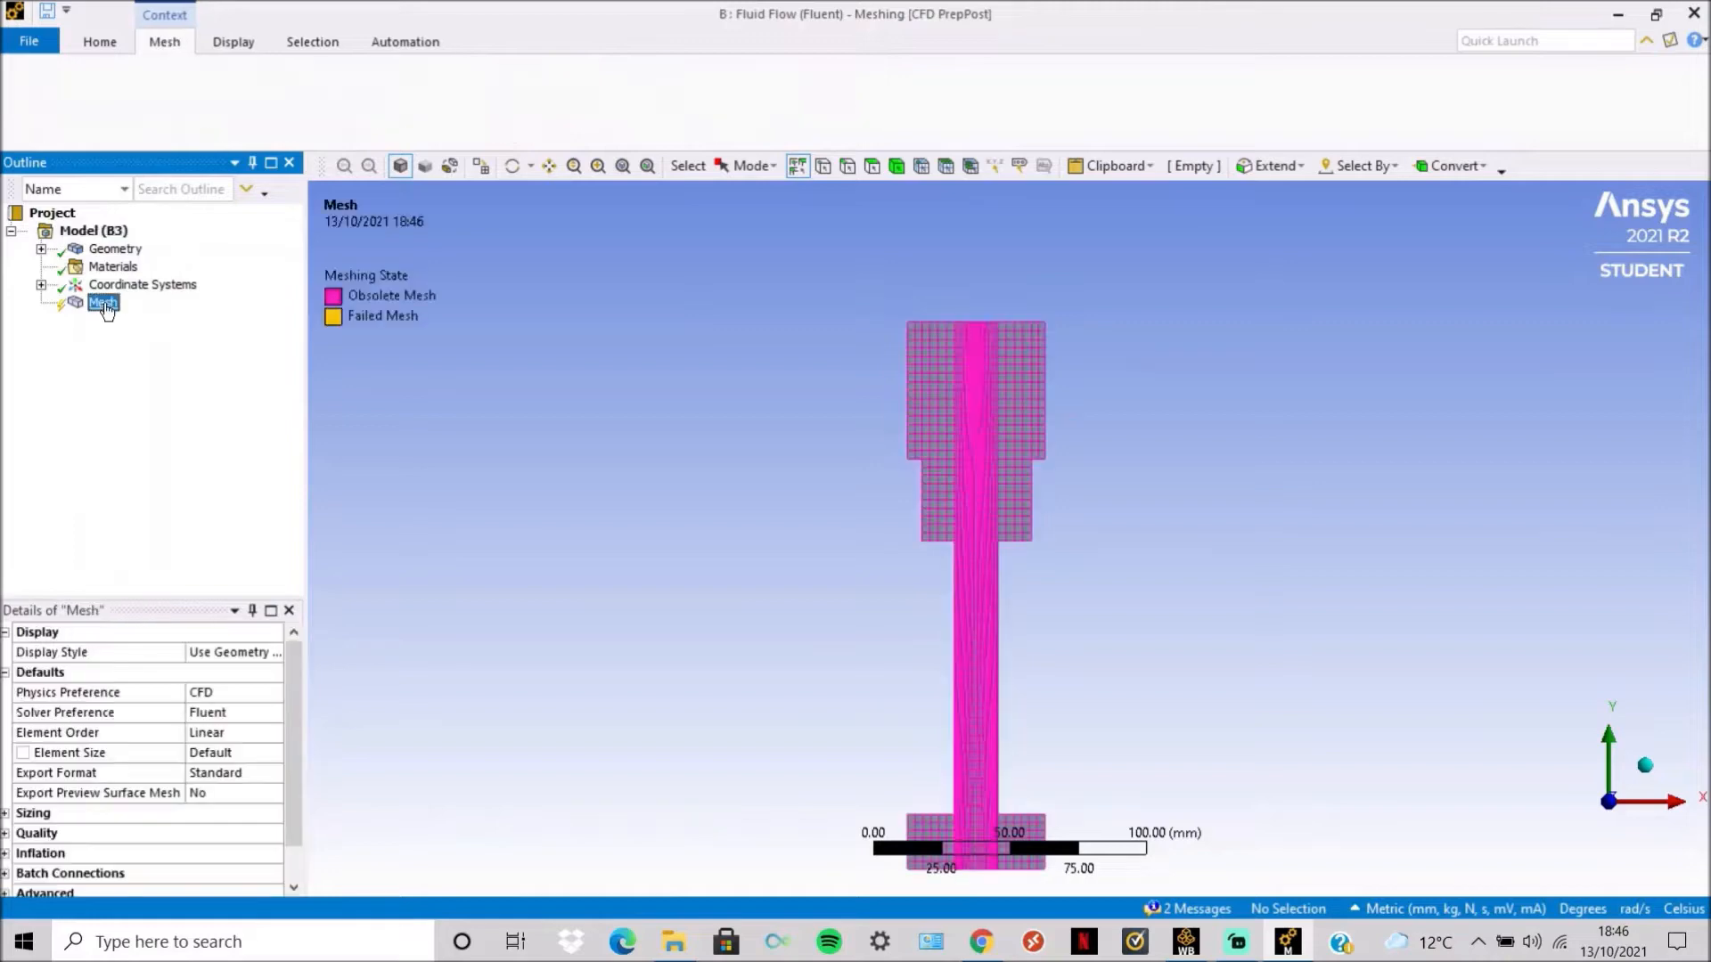
scroll(189, 713, down, 1)
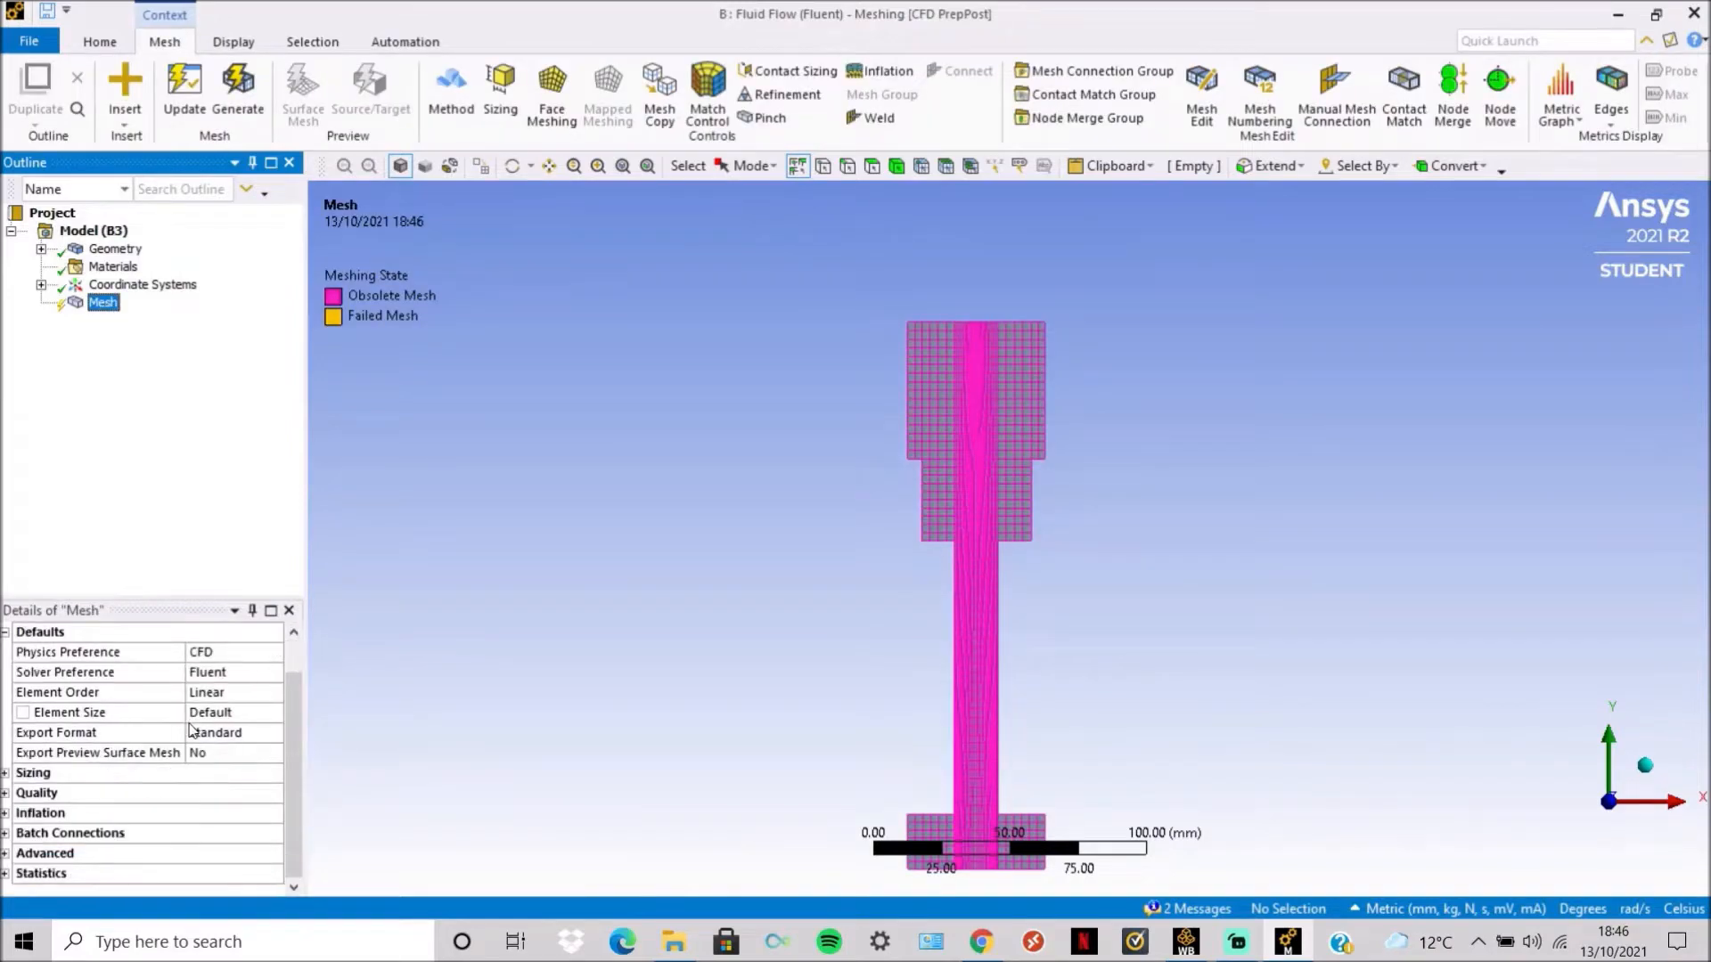
click(6, 774)
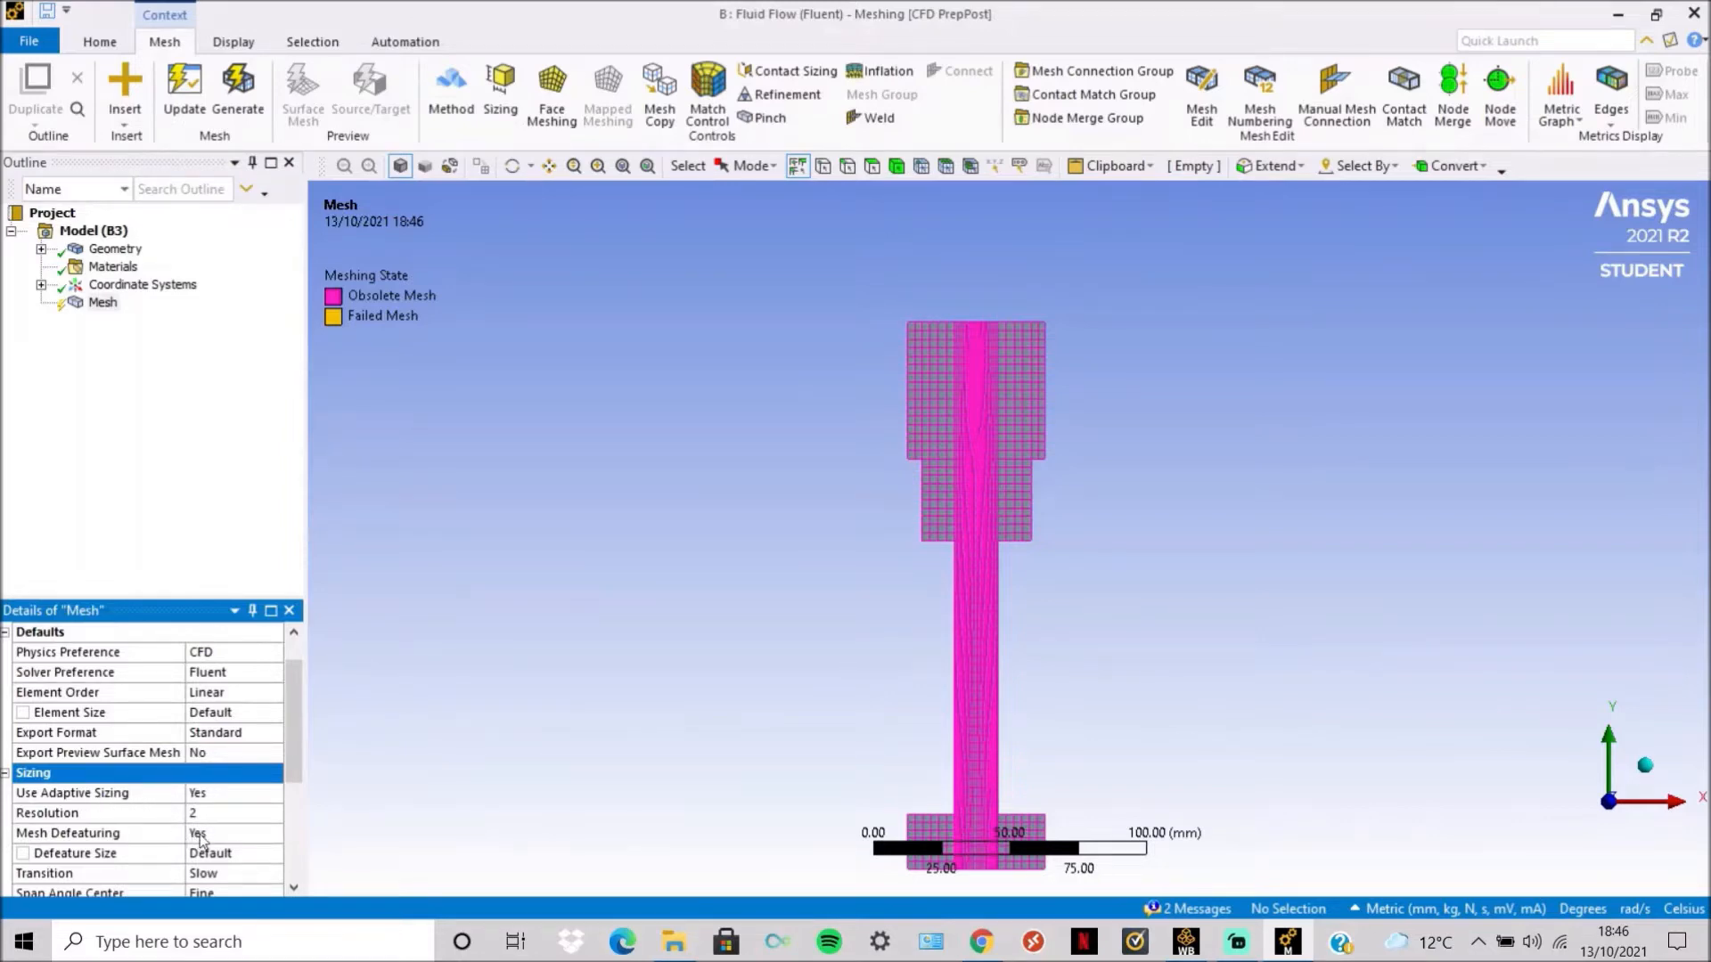
click(6, 774)
click(186, 86)
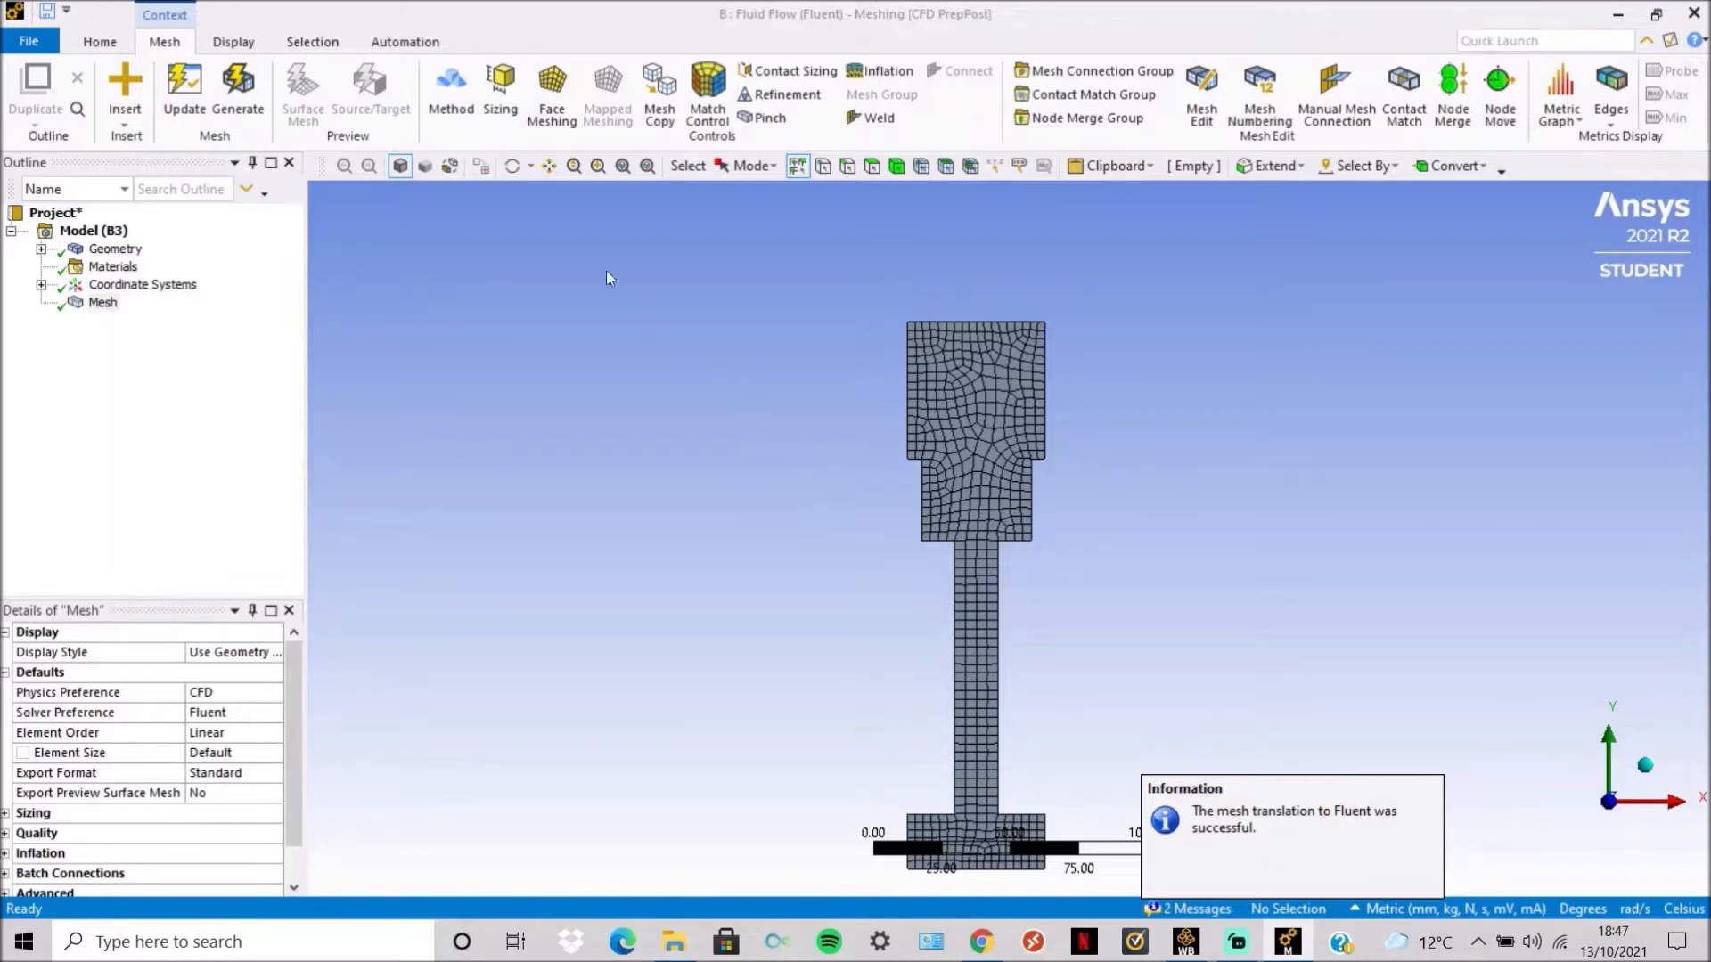
Add a mapped quadrilateral Face Meshing control on the chamber face, update the mesh and display it.
click(552, 94)
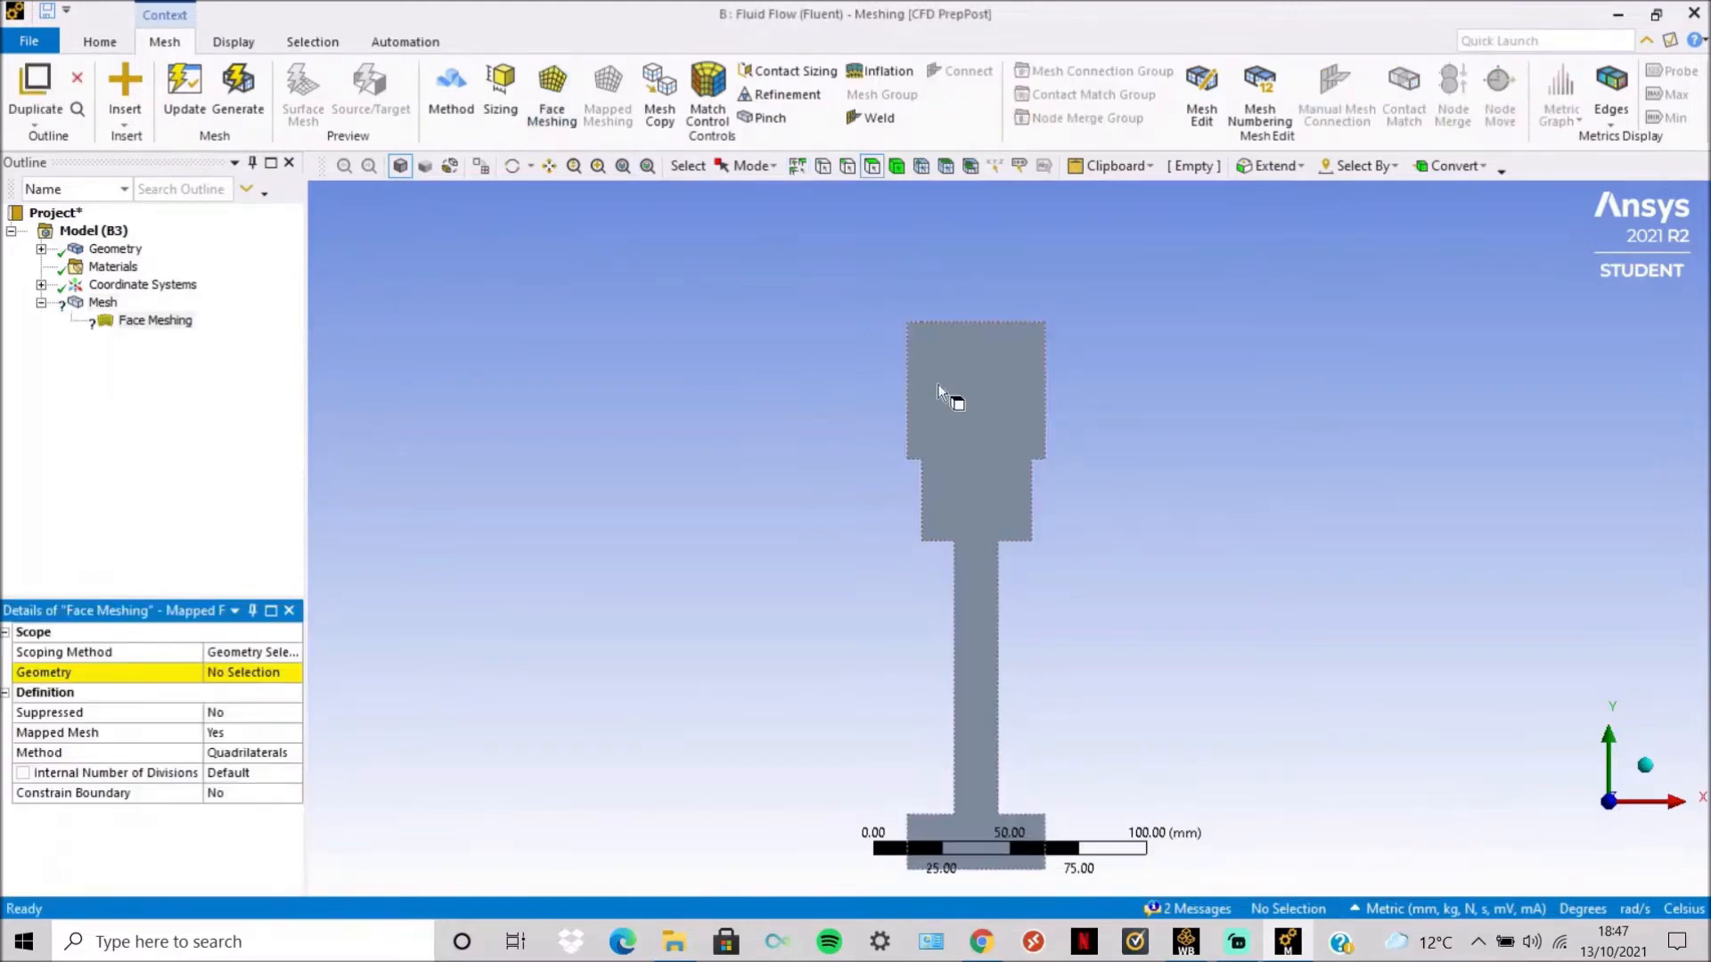
click(968, 394)
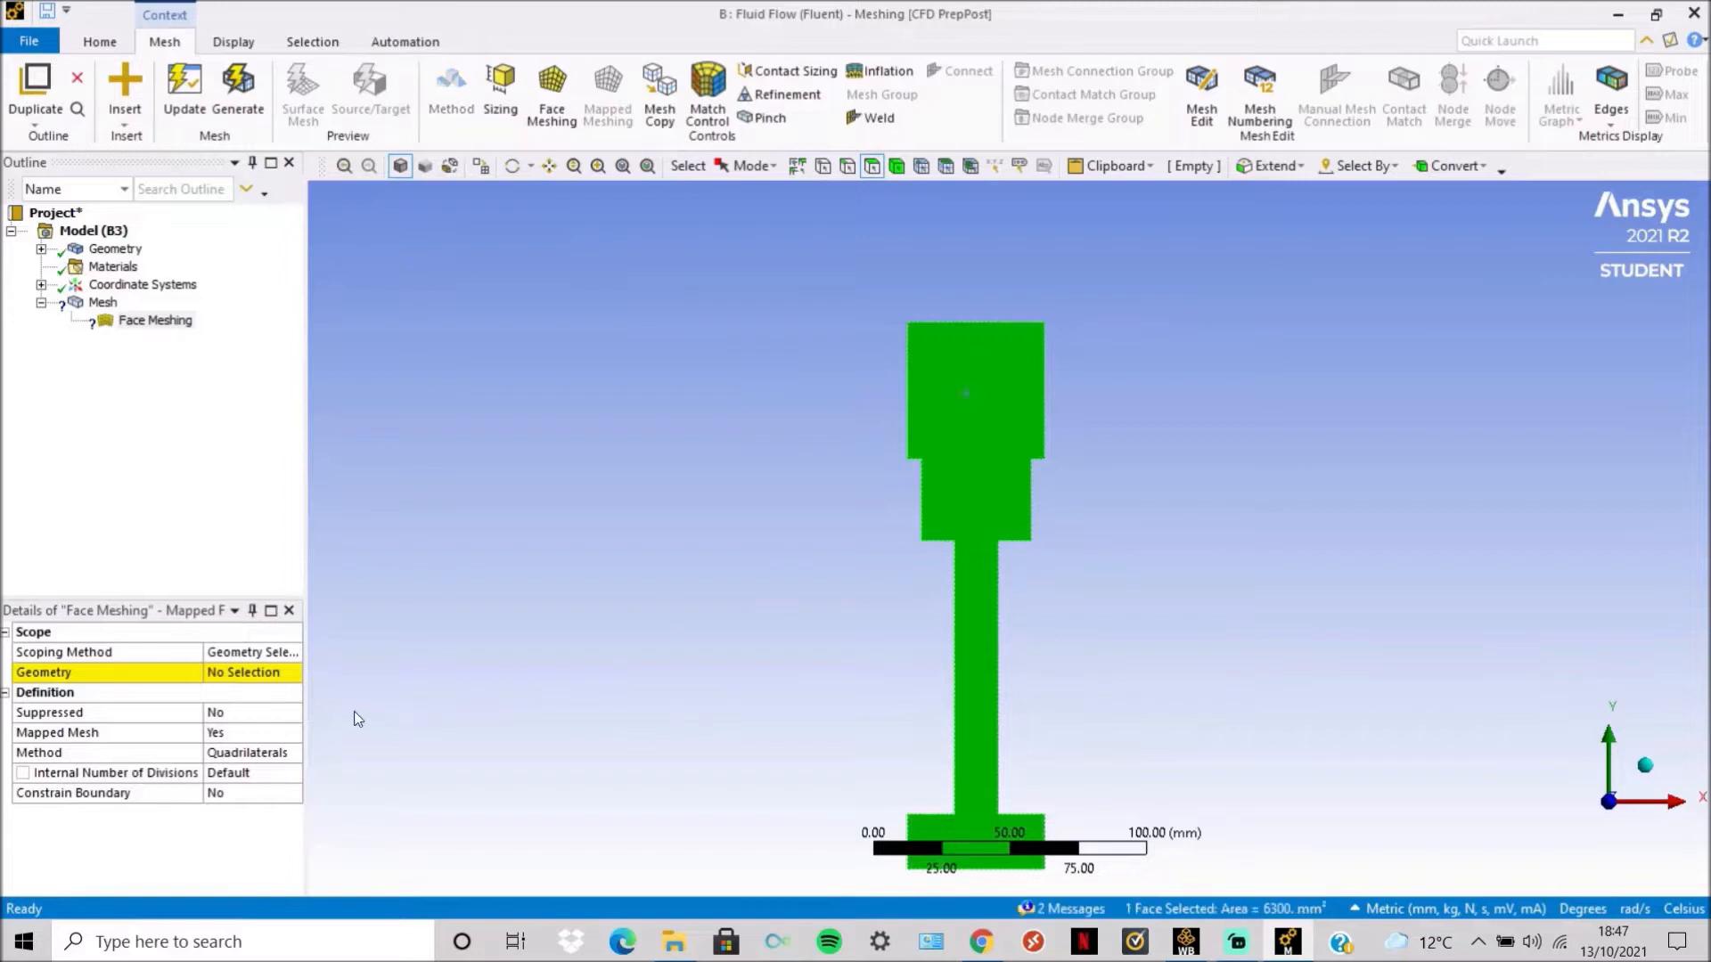
click(244, 672)
click(244, 676)
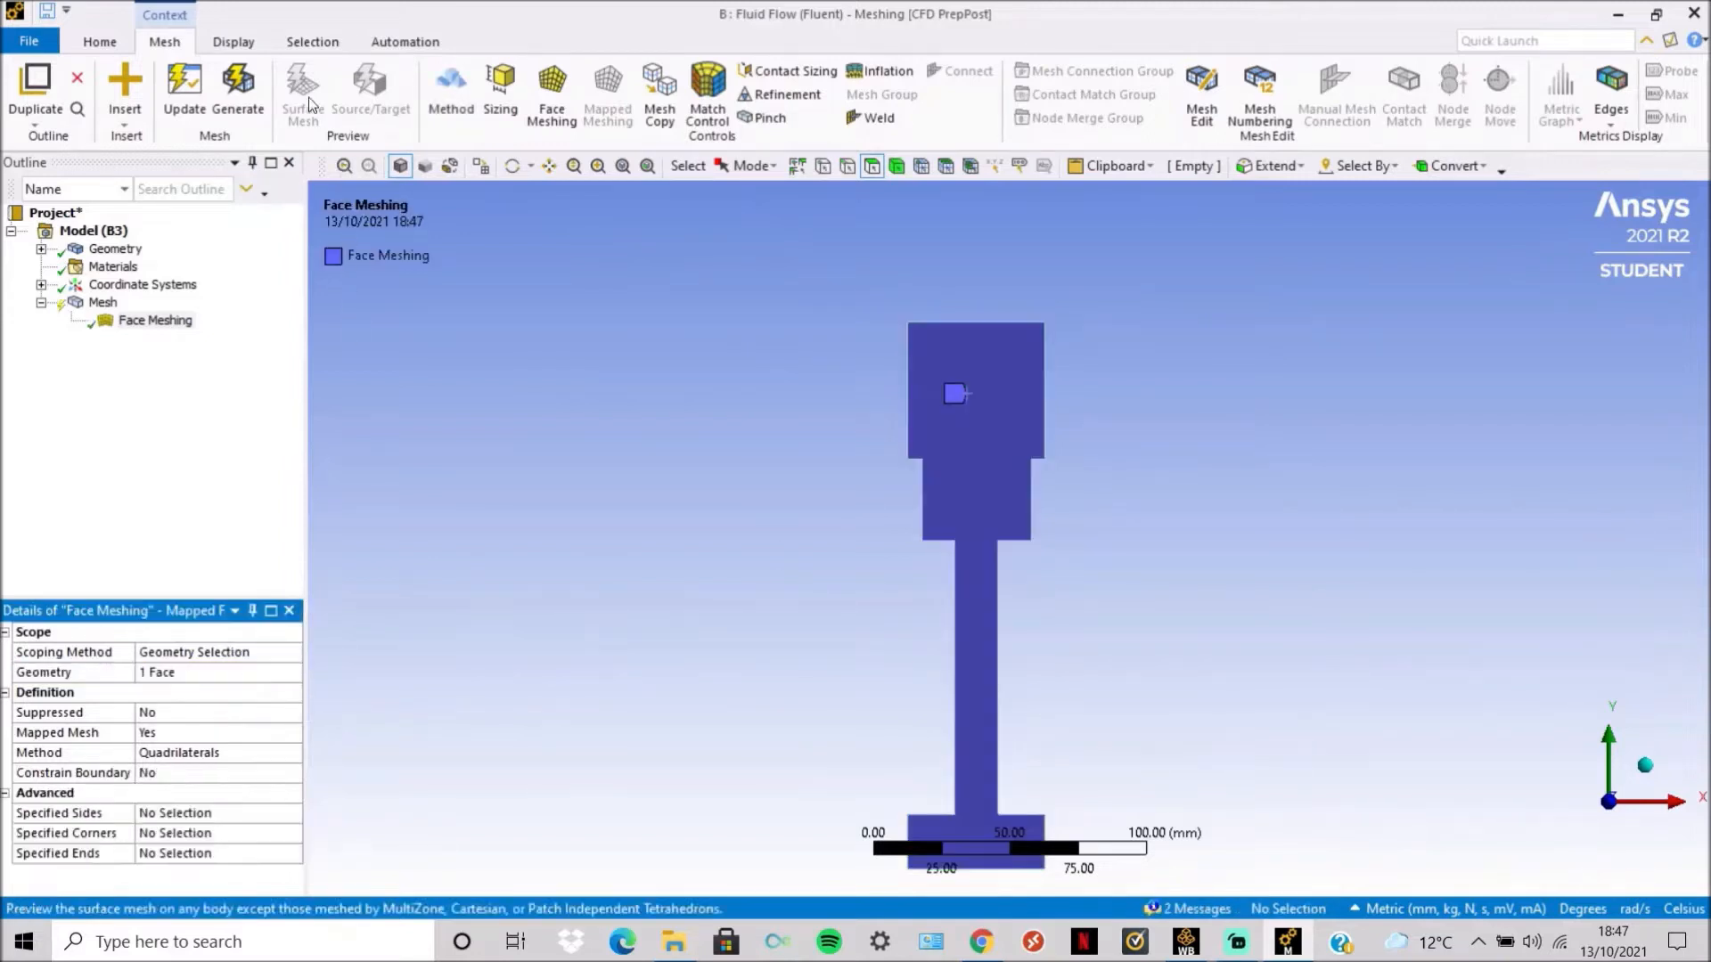
click(214, 87)
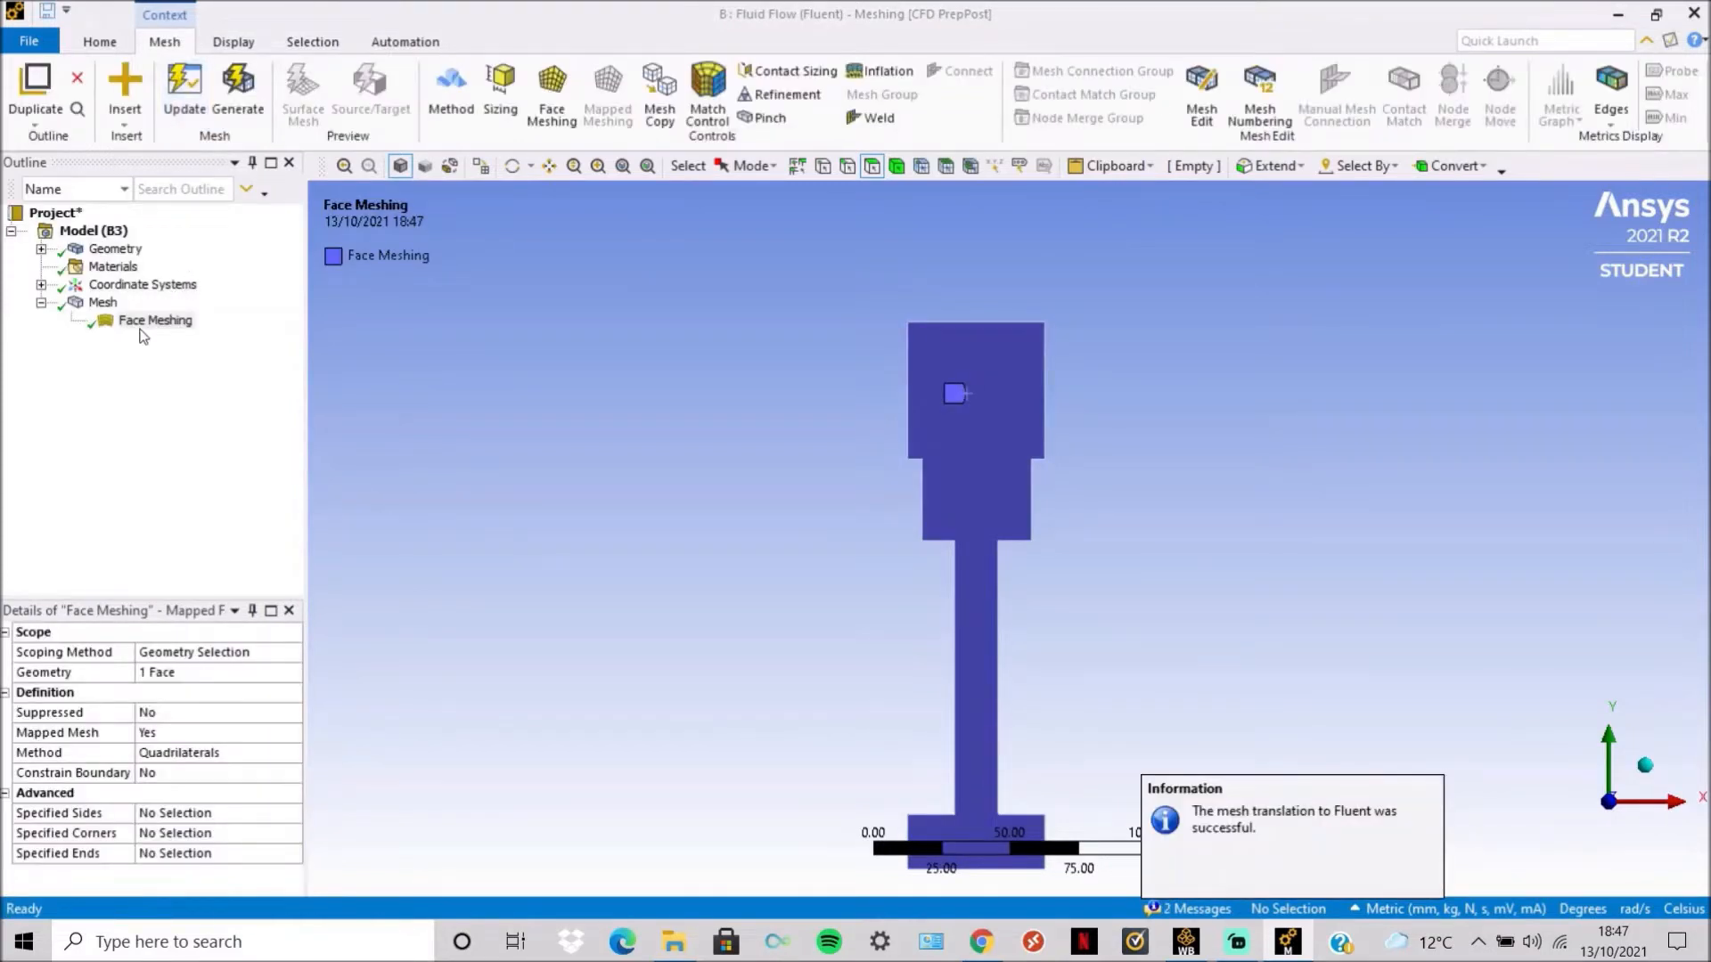
click(103, 303)
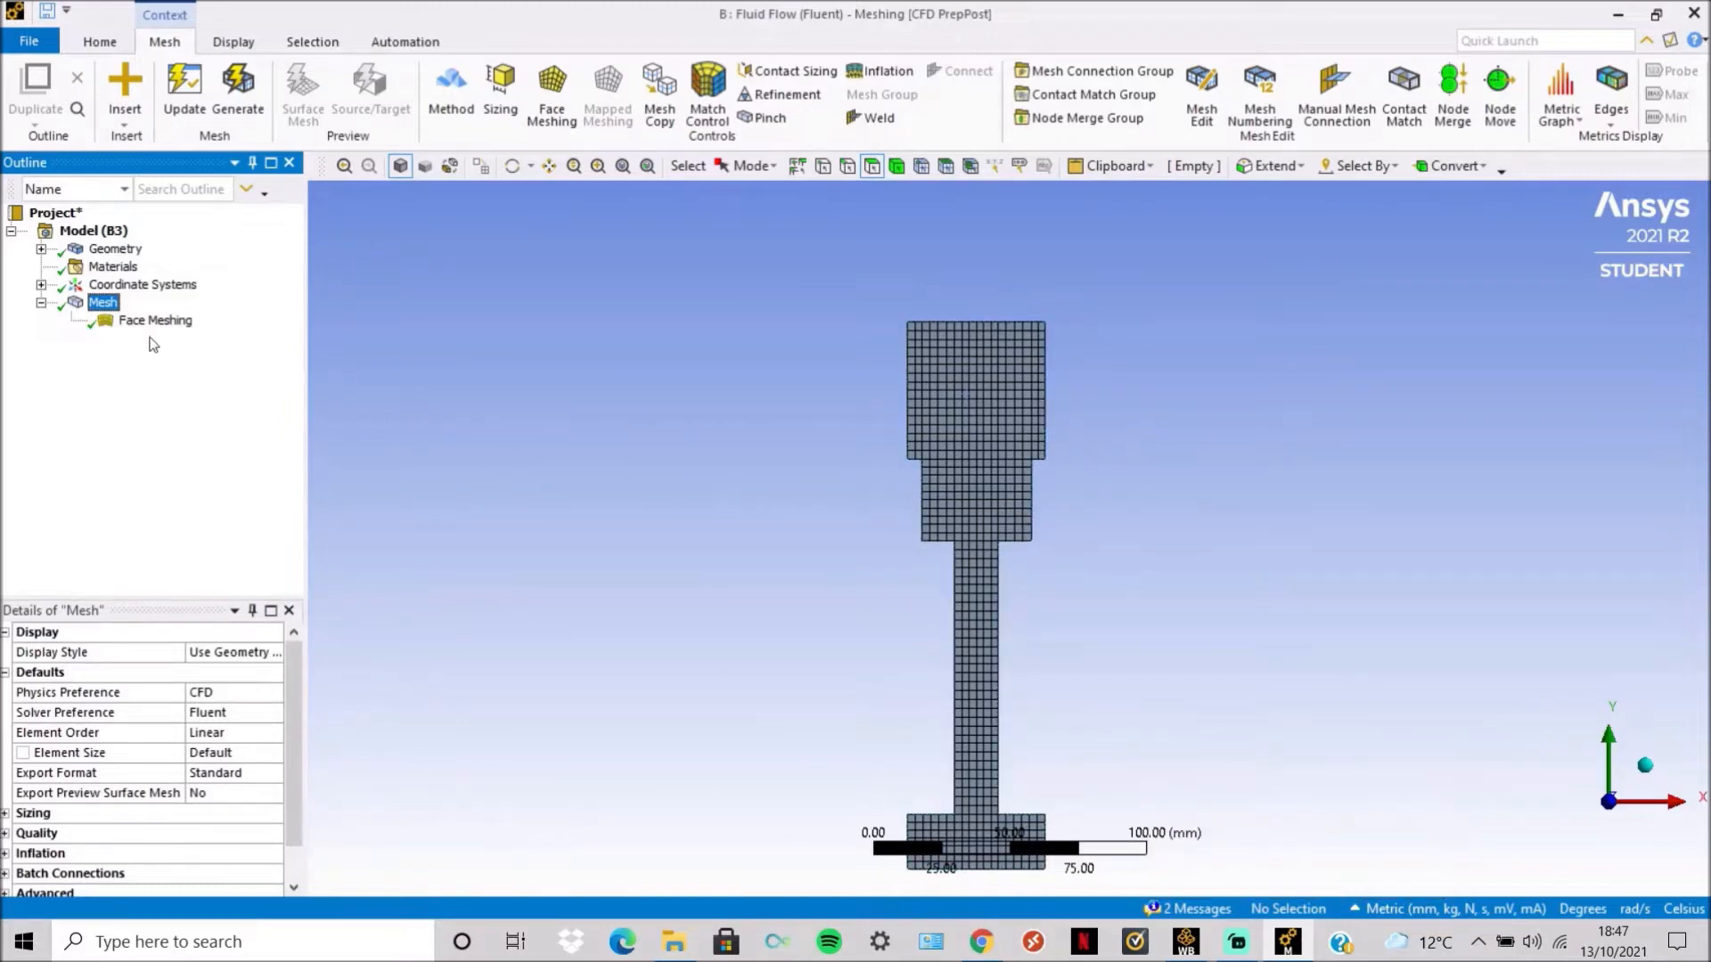
Add a Sizing control to the mesh, scoped to the four central split edges: two at the chamber's bottom and two at its top.
right_click(103, 303)
mouse_move(145, 321)
click(392, 339)
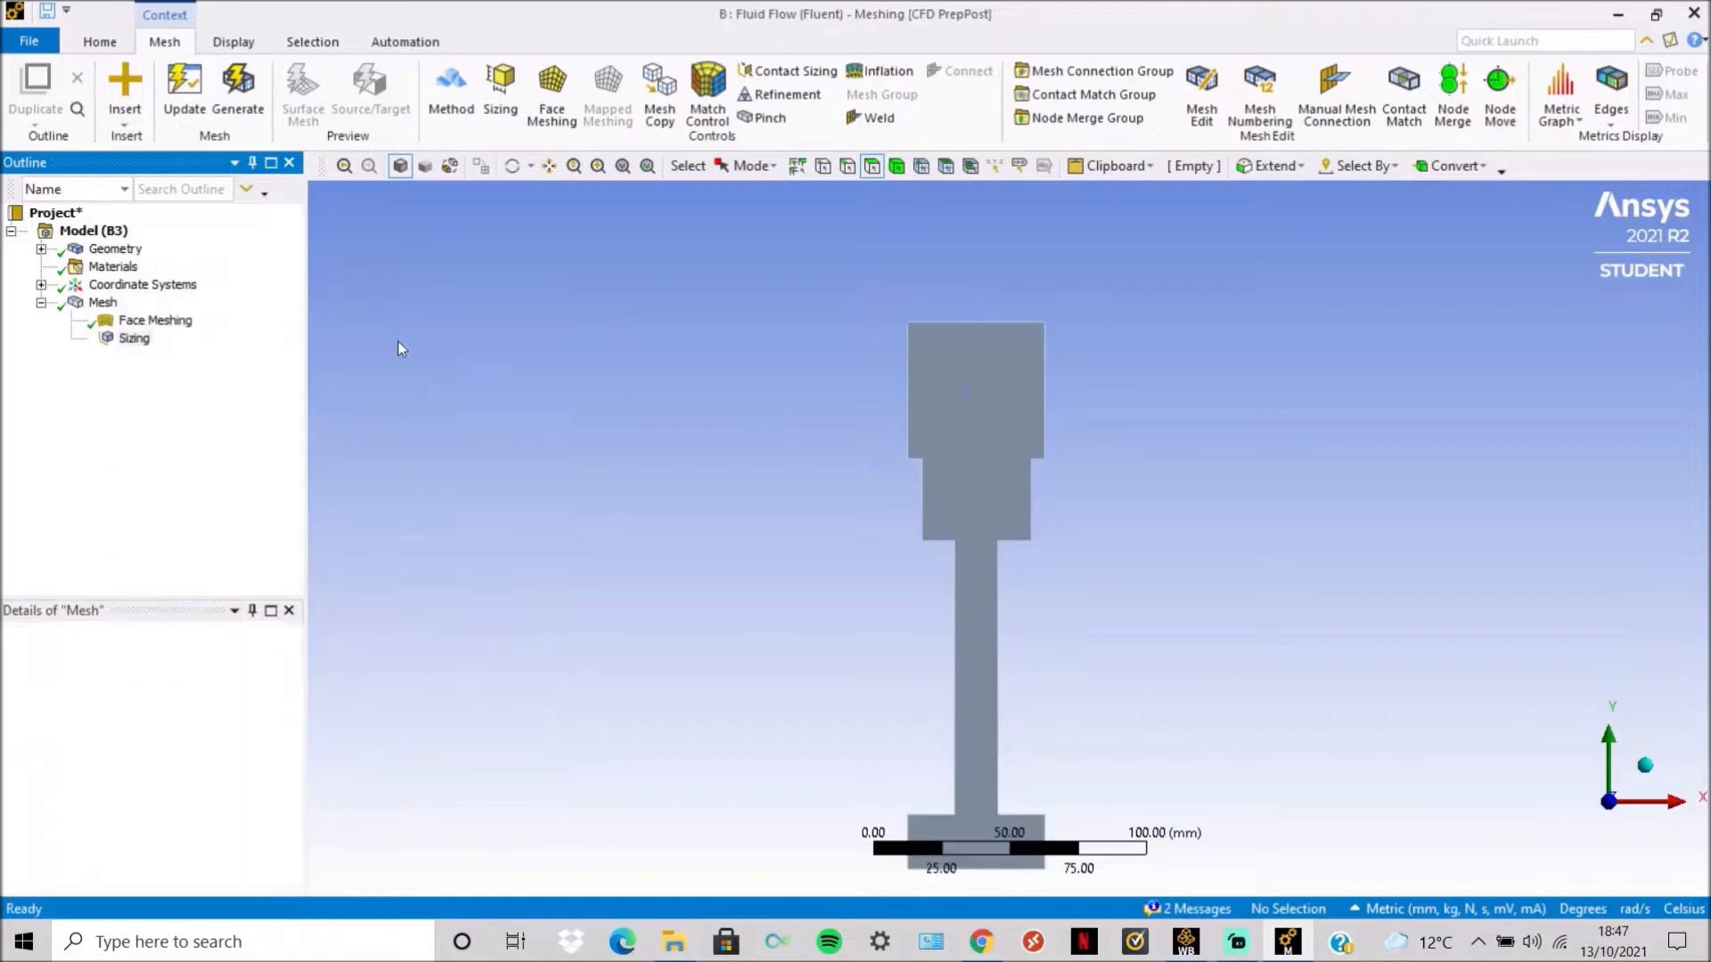
scroll(955, 800, down, 2)
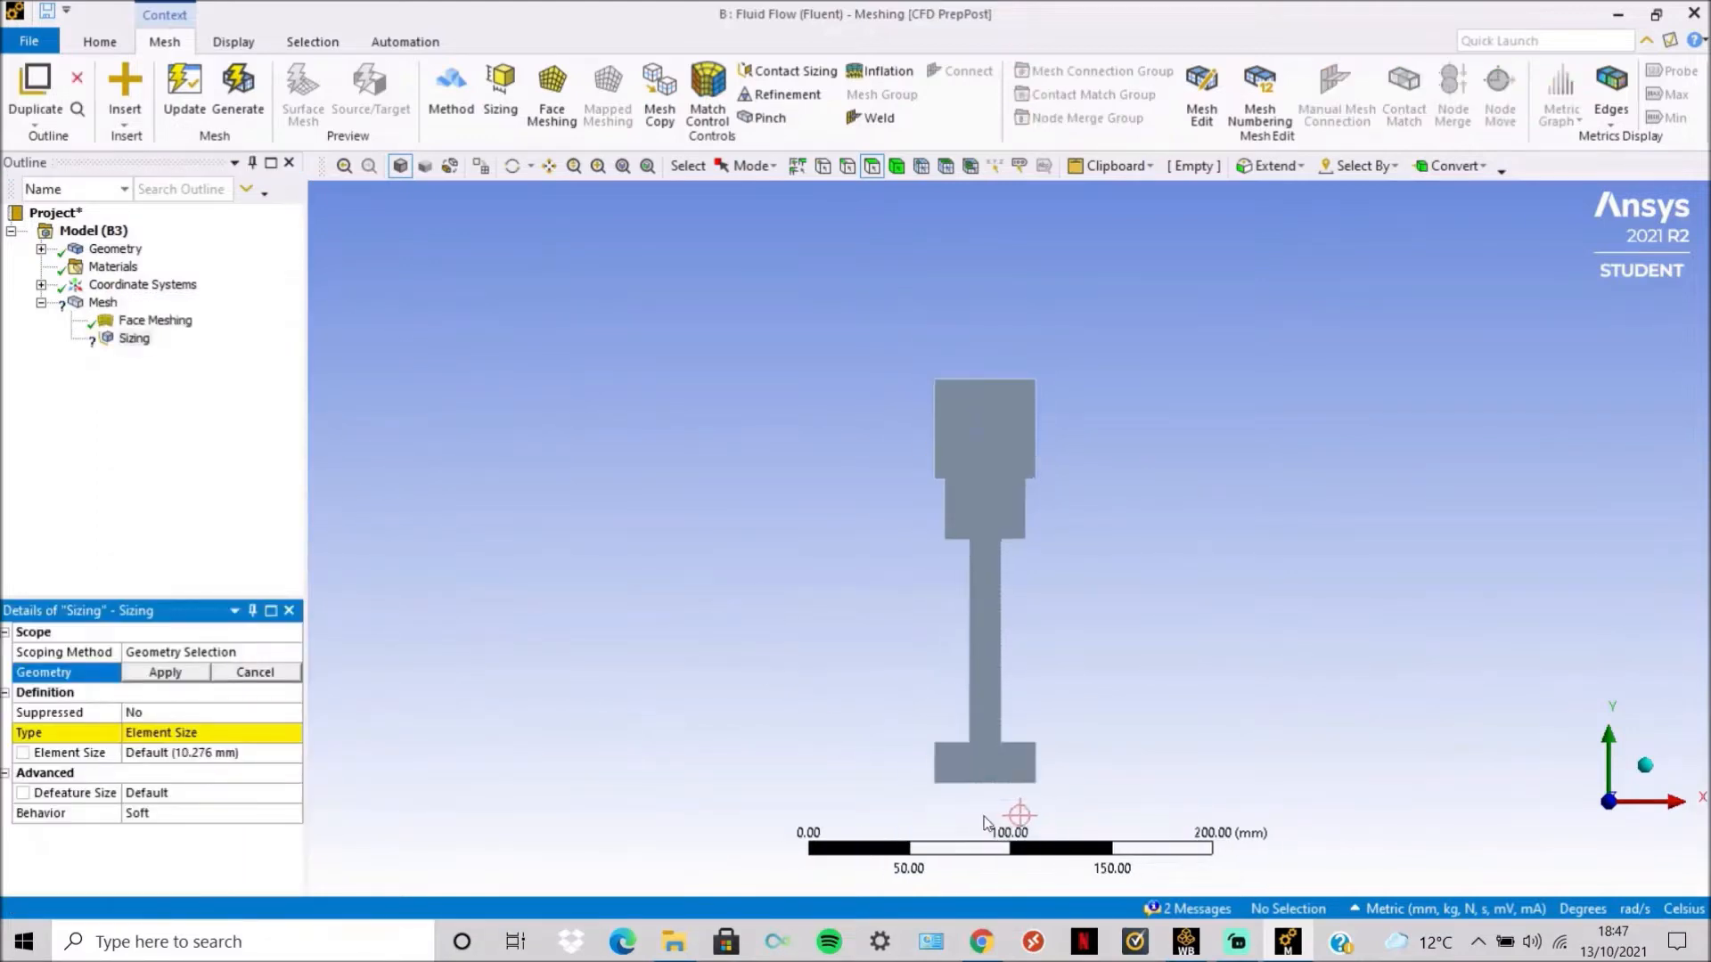
scroll(998, 789, up, 1)
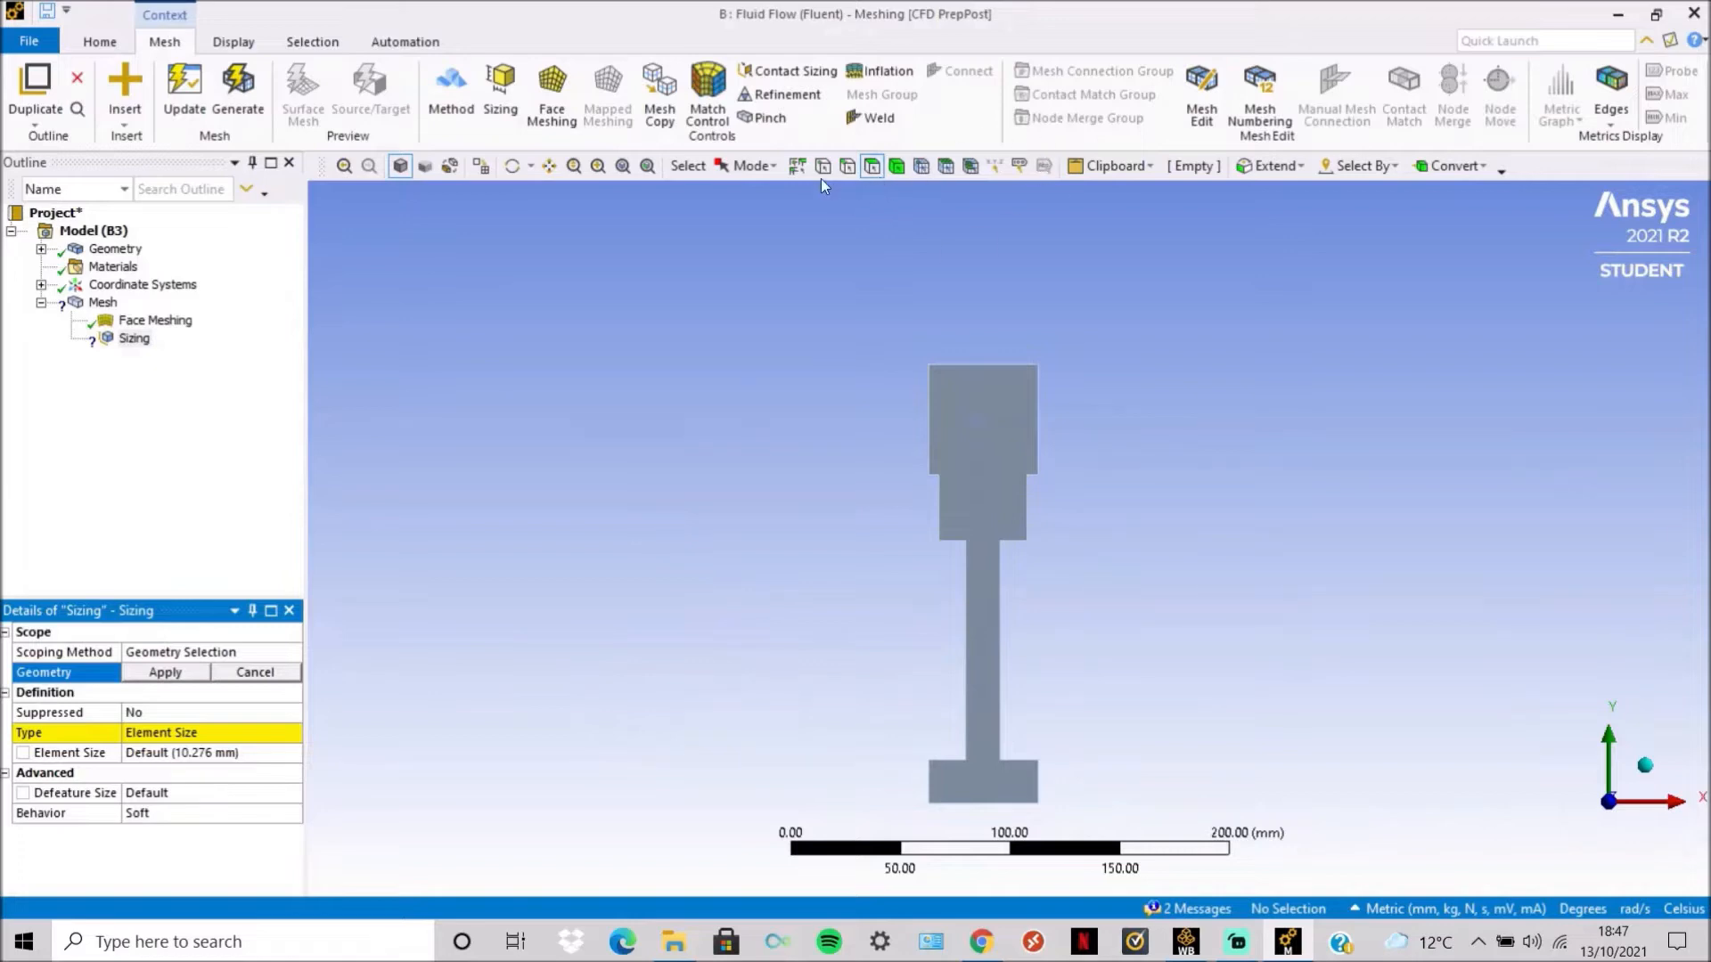
click(998, 805)
ctrl+click(981, 805)
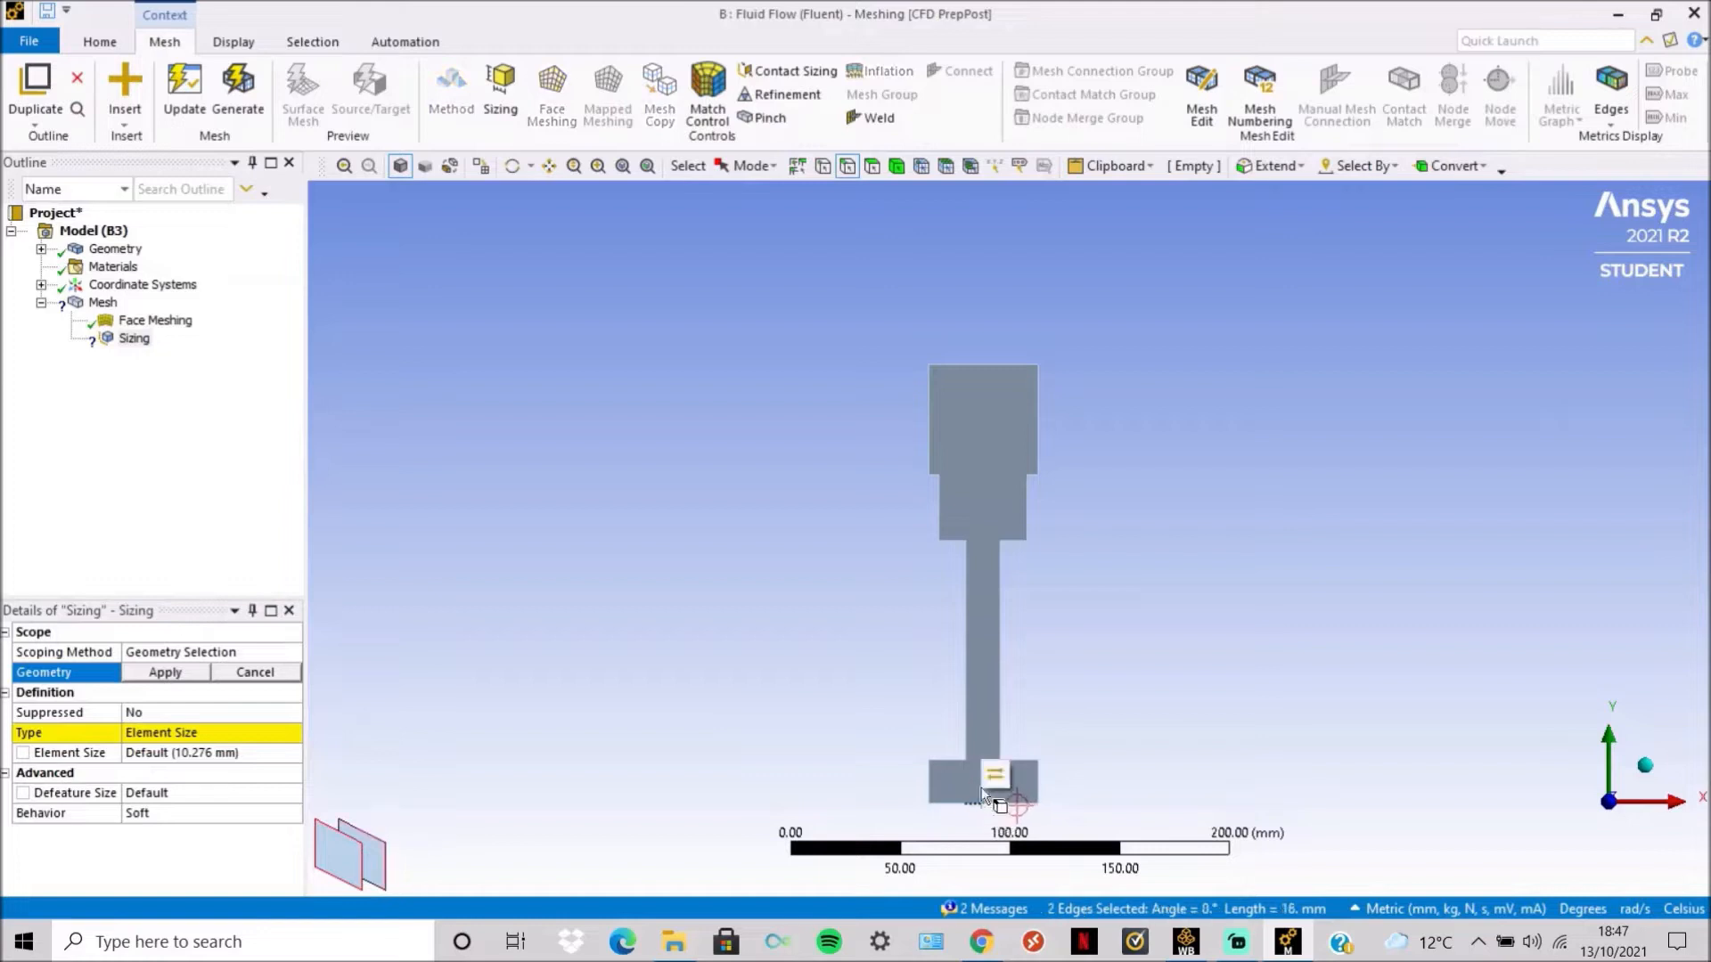
ctrl+click(997, 367)
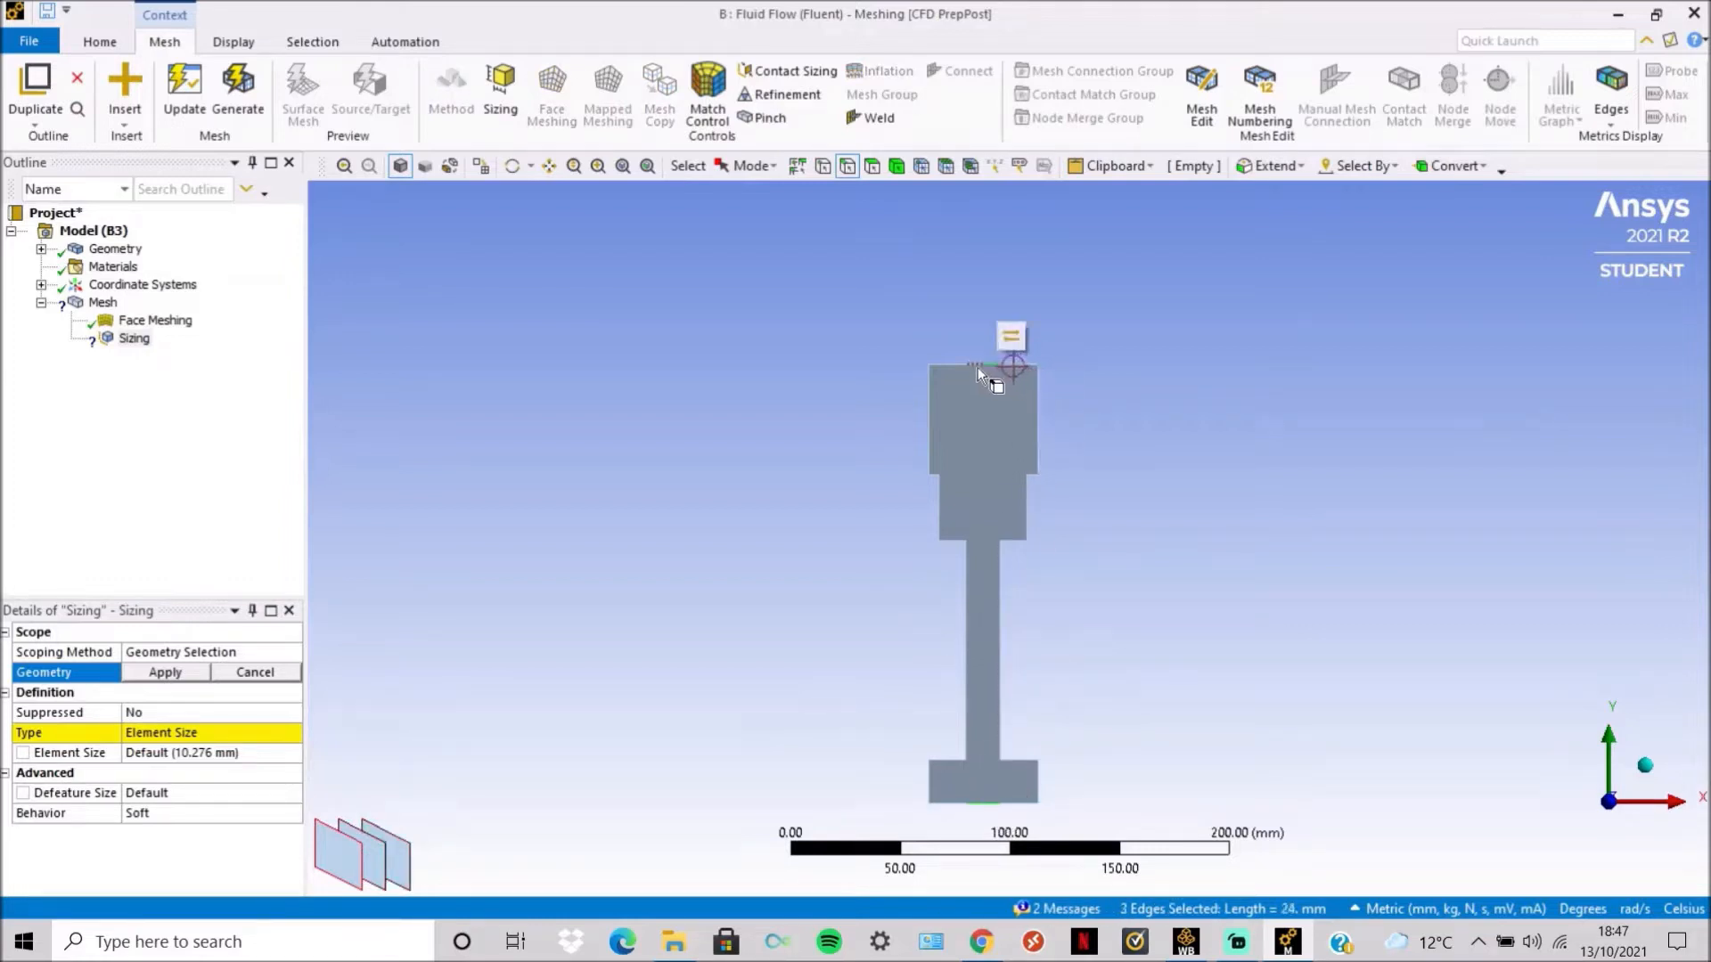
ctrl+click(976, 367)
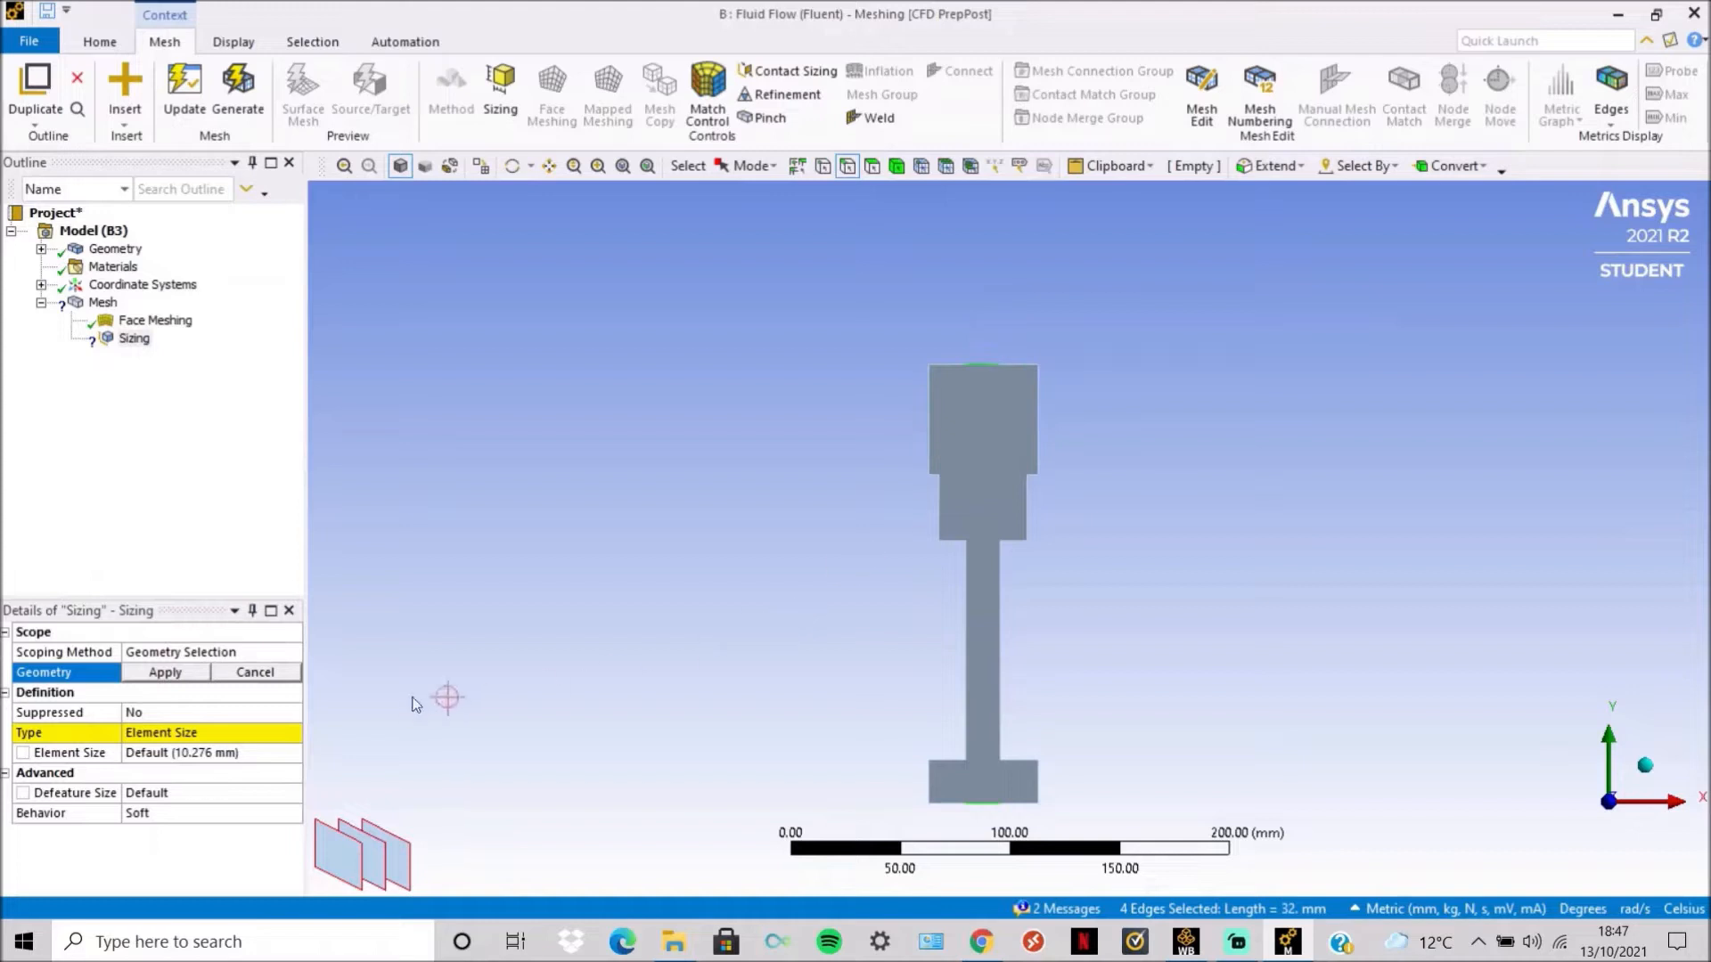
click(194, 674)
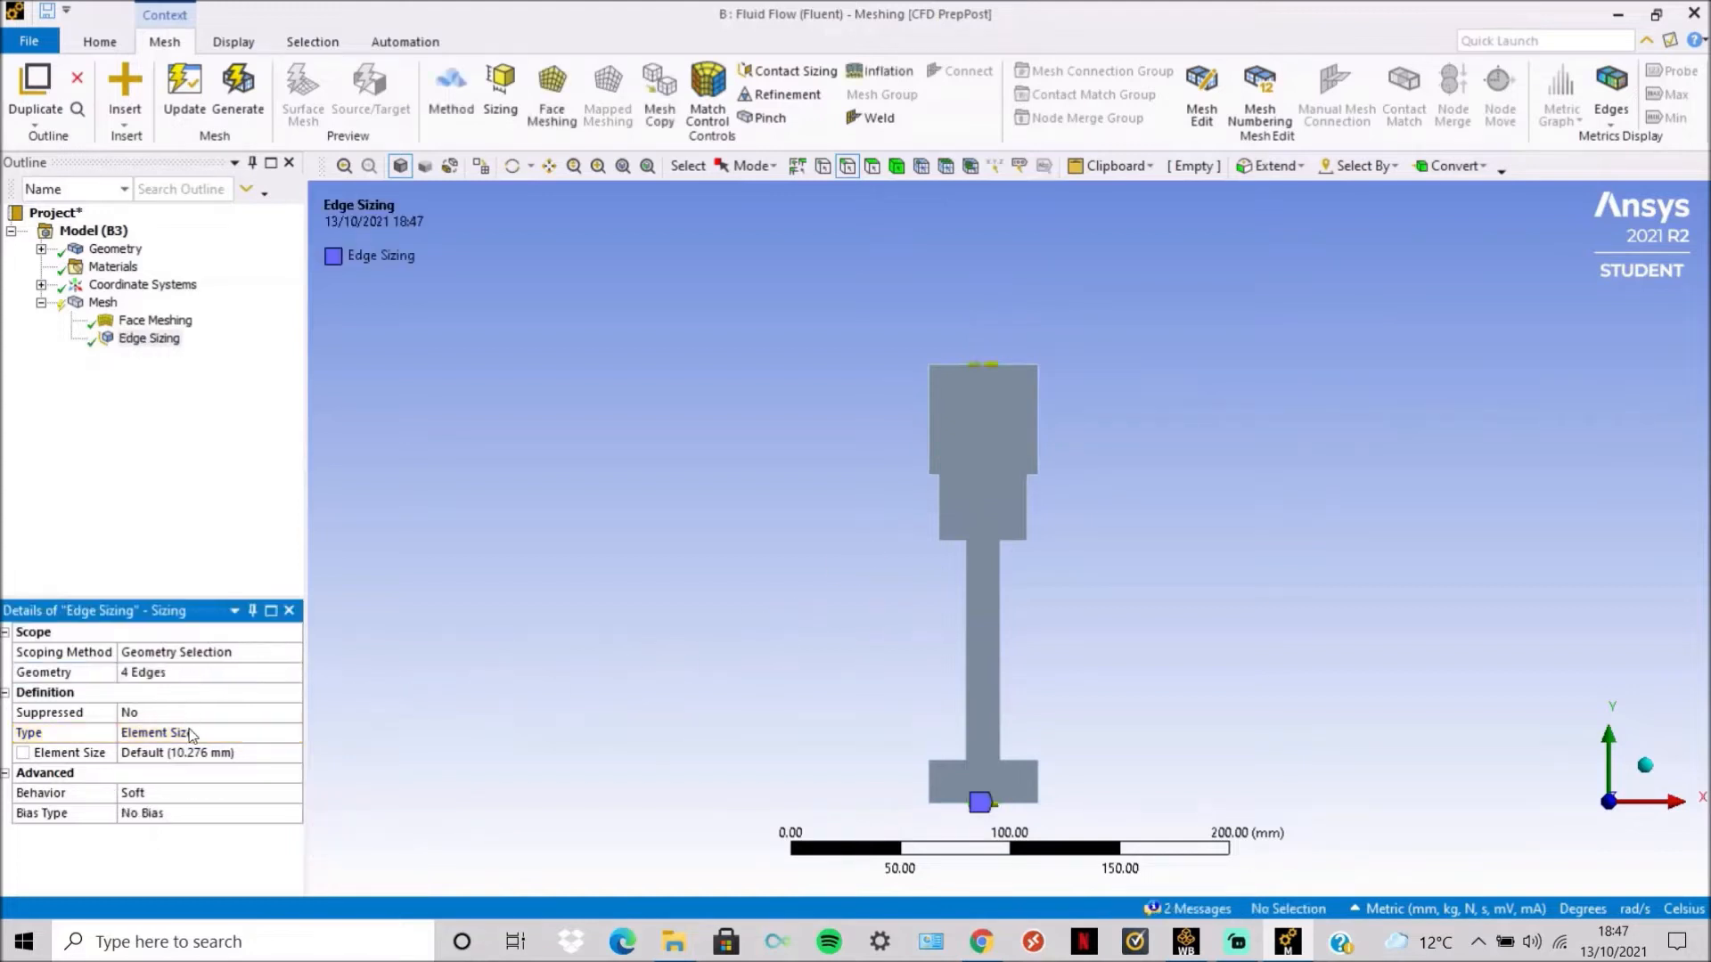
Define the edge sizing by Number of Divisions with 15 divisions and Hard behavior.
click(220, 732)
click(293, 732)
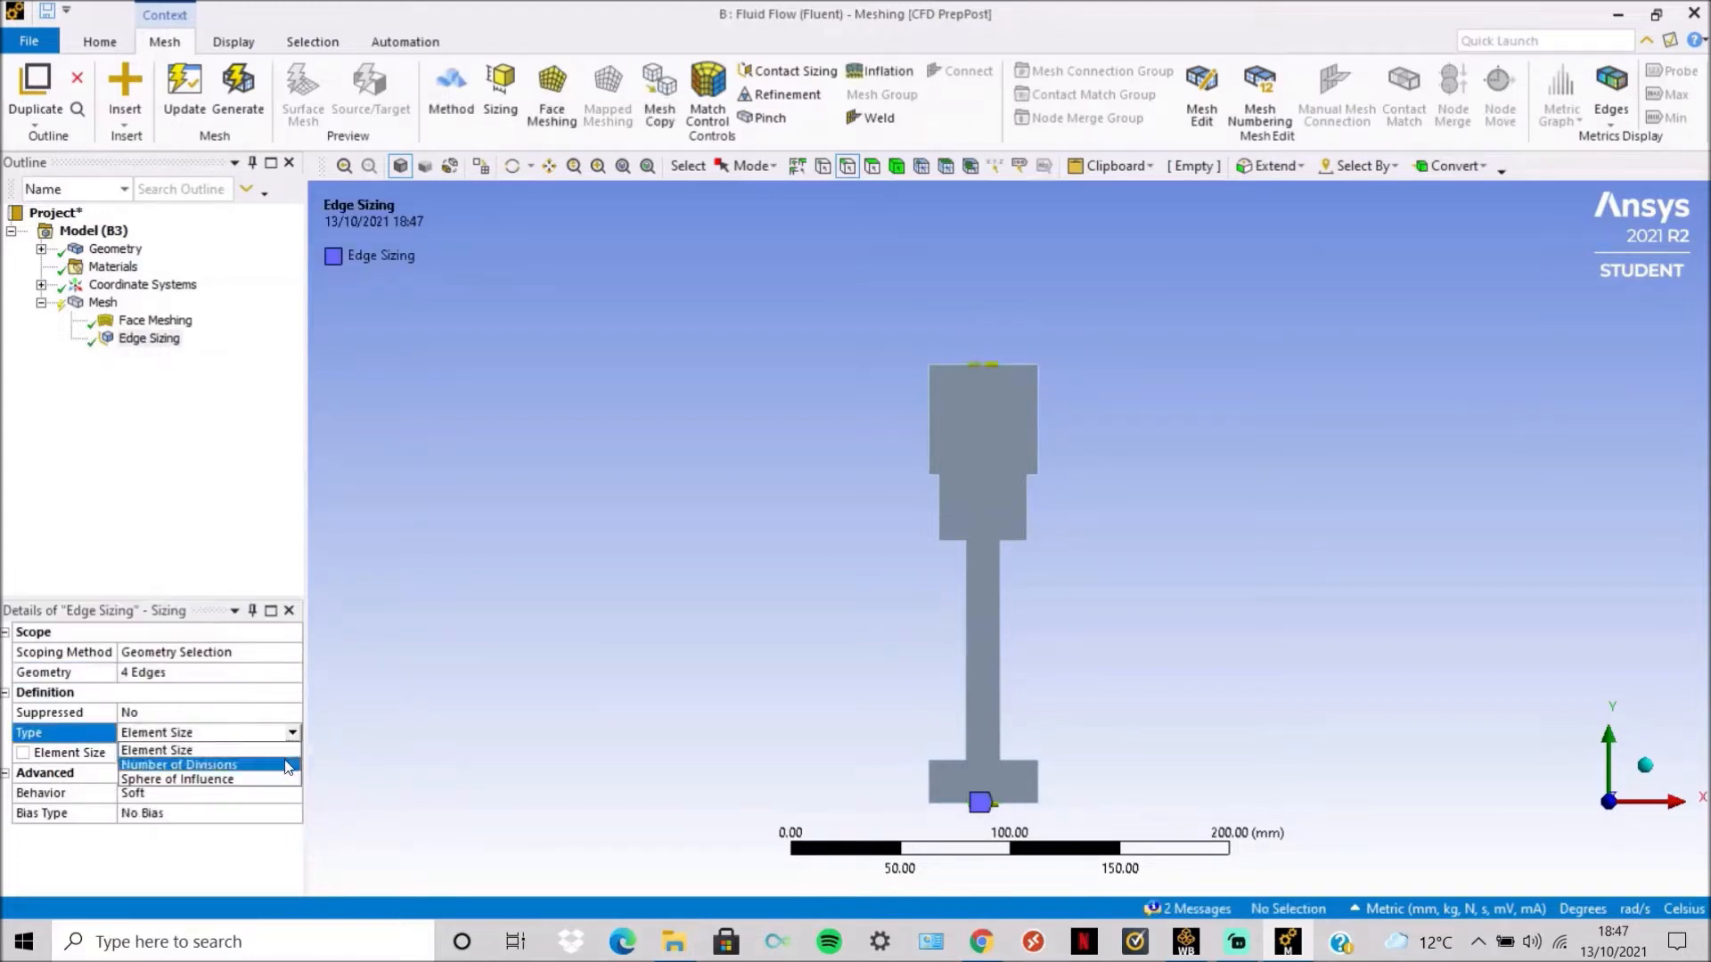
click(268, 753)
click(220, 754)
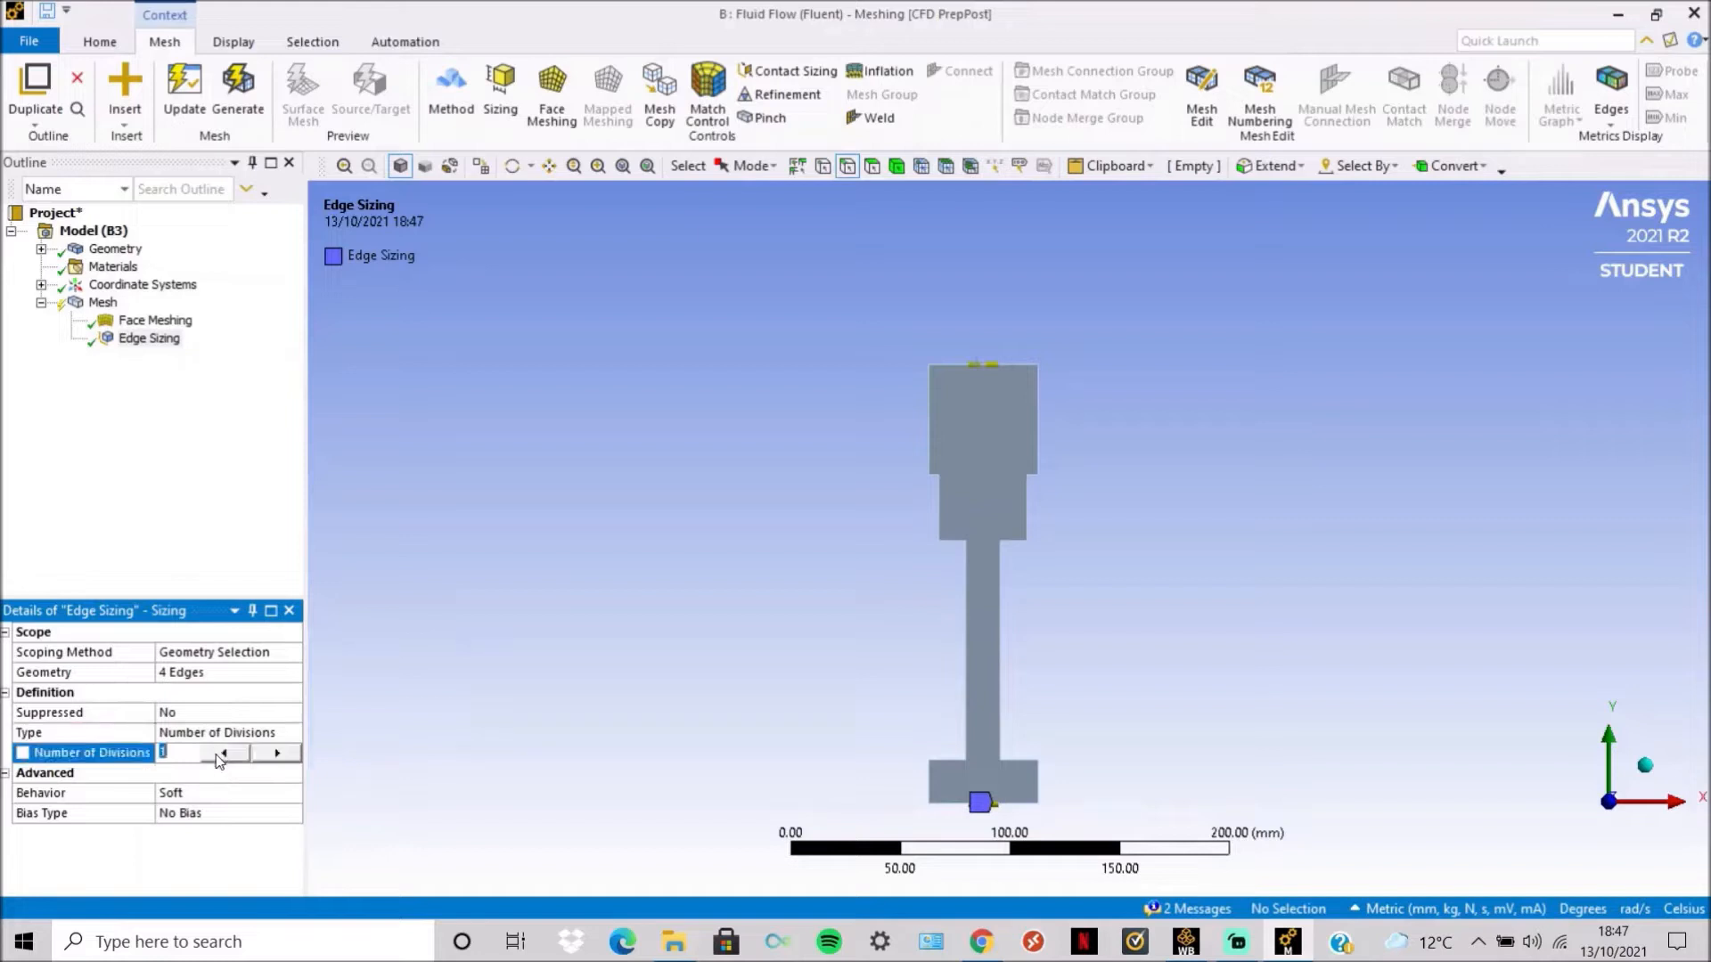
text(1)
key(Return)
click(227, 791)
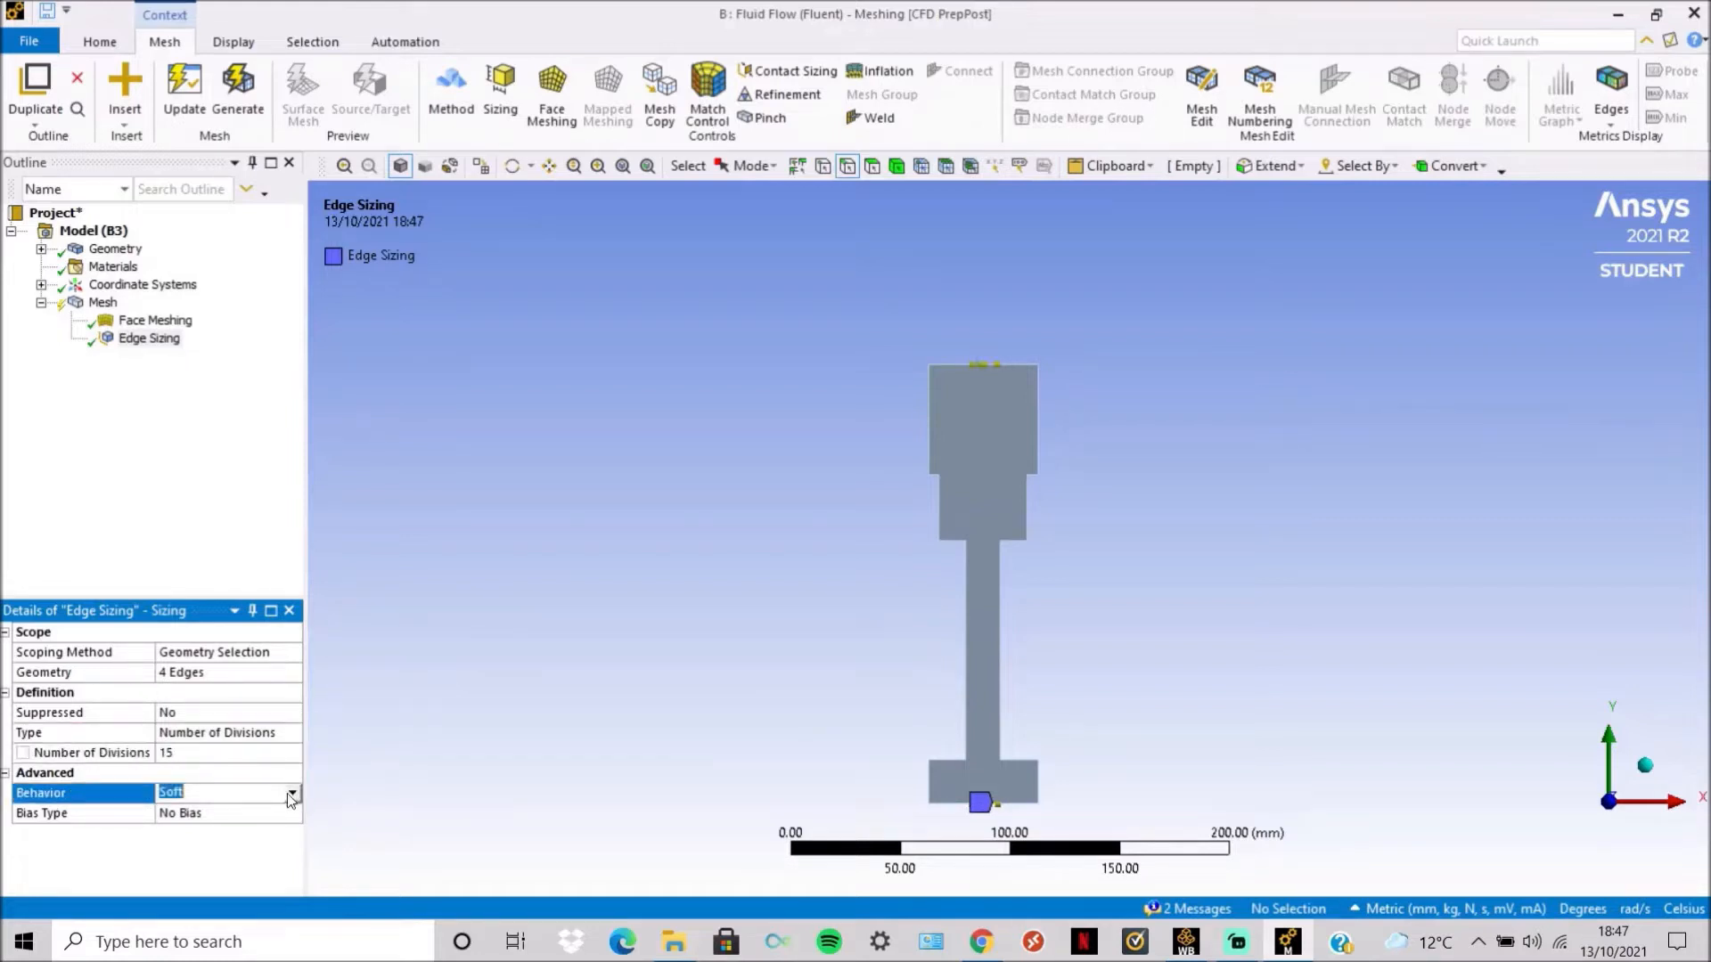
click(289, 792)
click(274, 826)
Give the edge sizing a small-to-large bias with Smooth Transition and a growth rate of 1.1, and update the mesh.
click(272, 813)
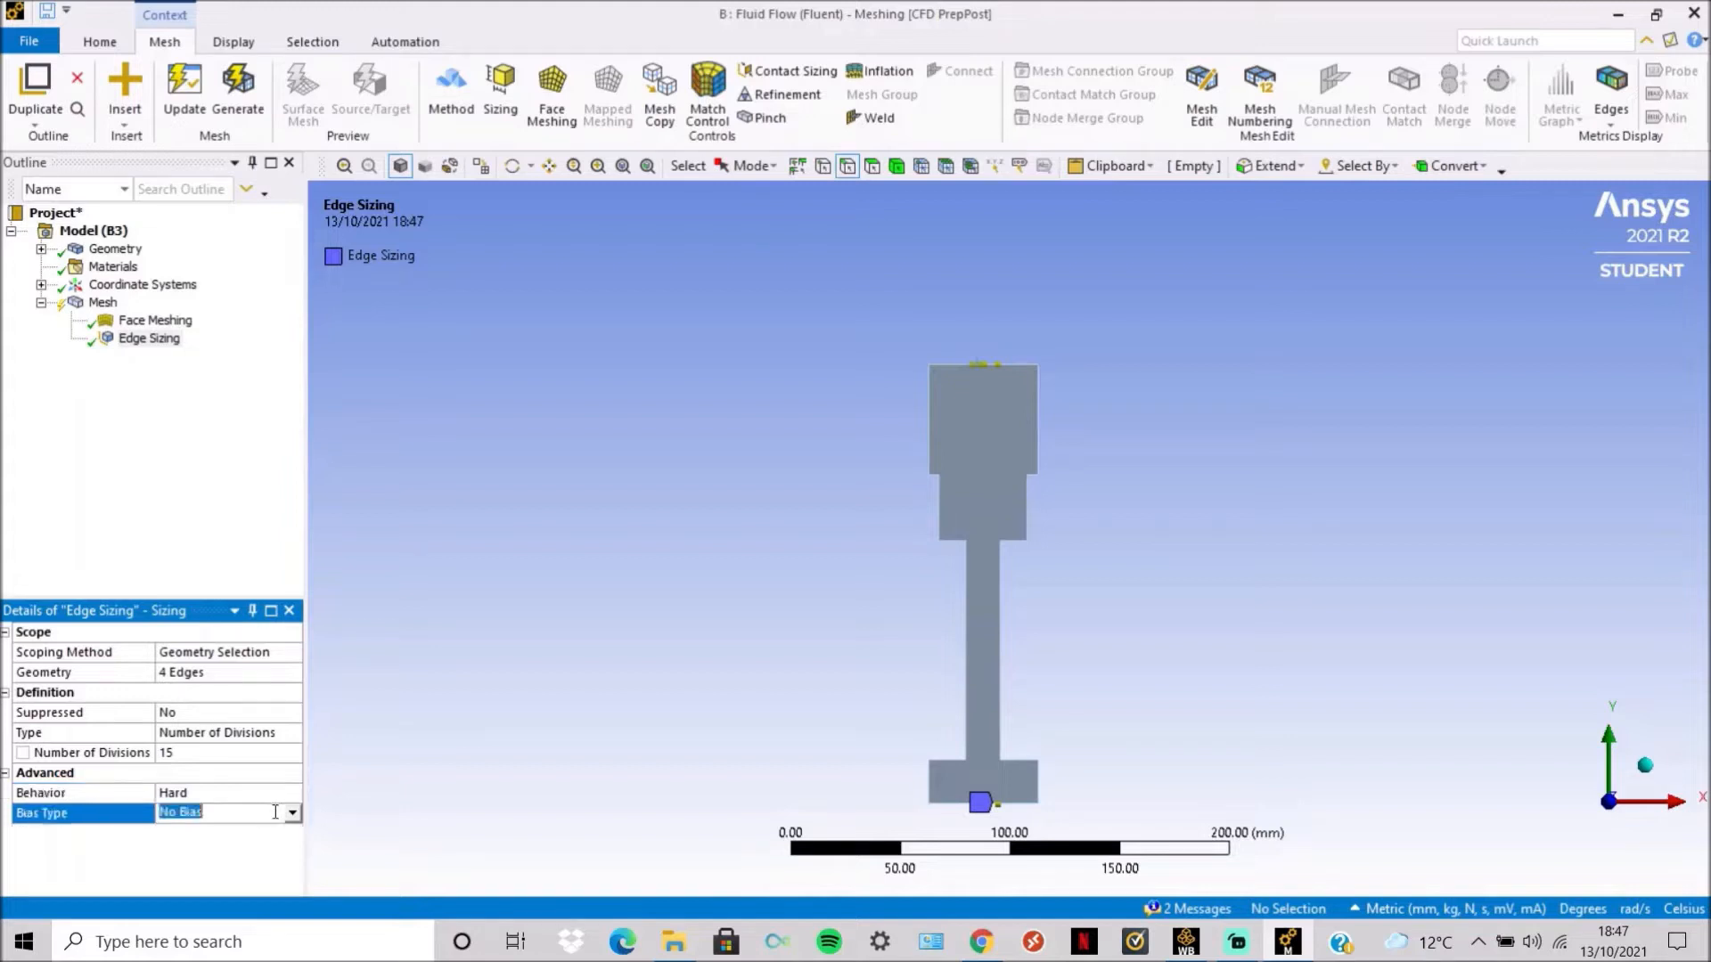
click(293, 813)
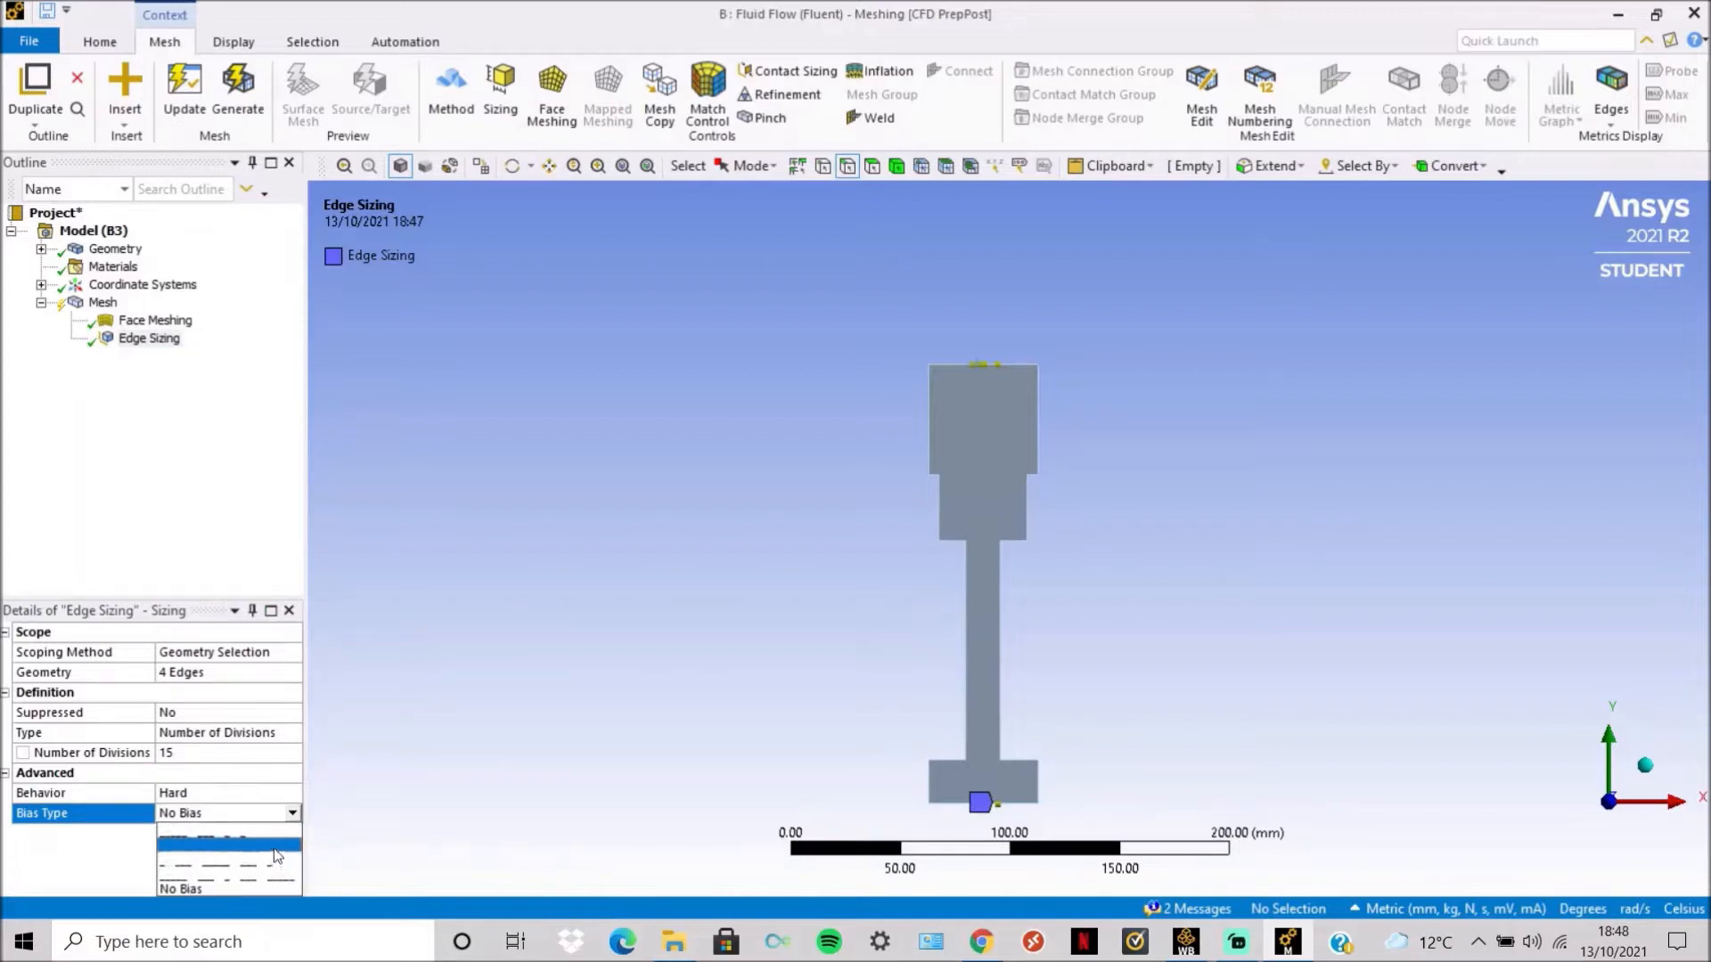
click(274, 850)
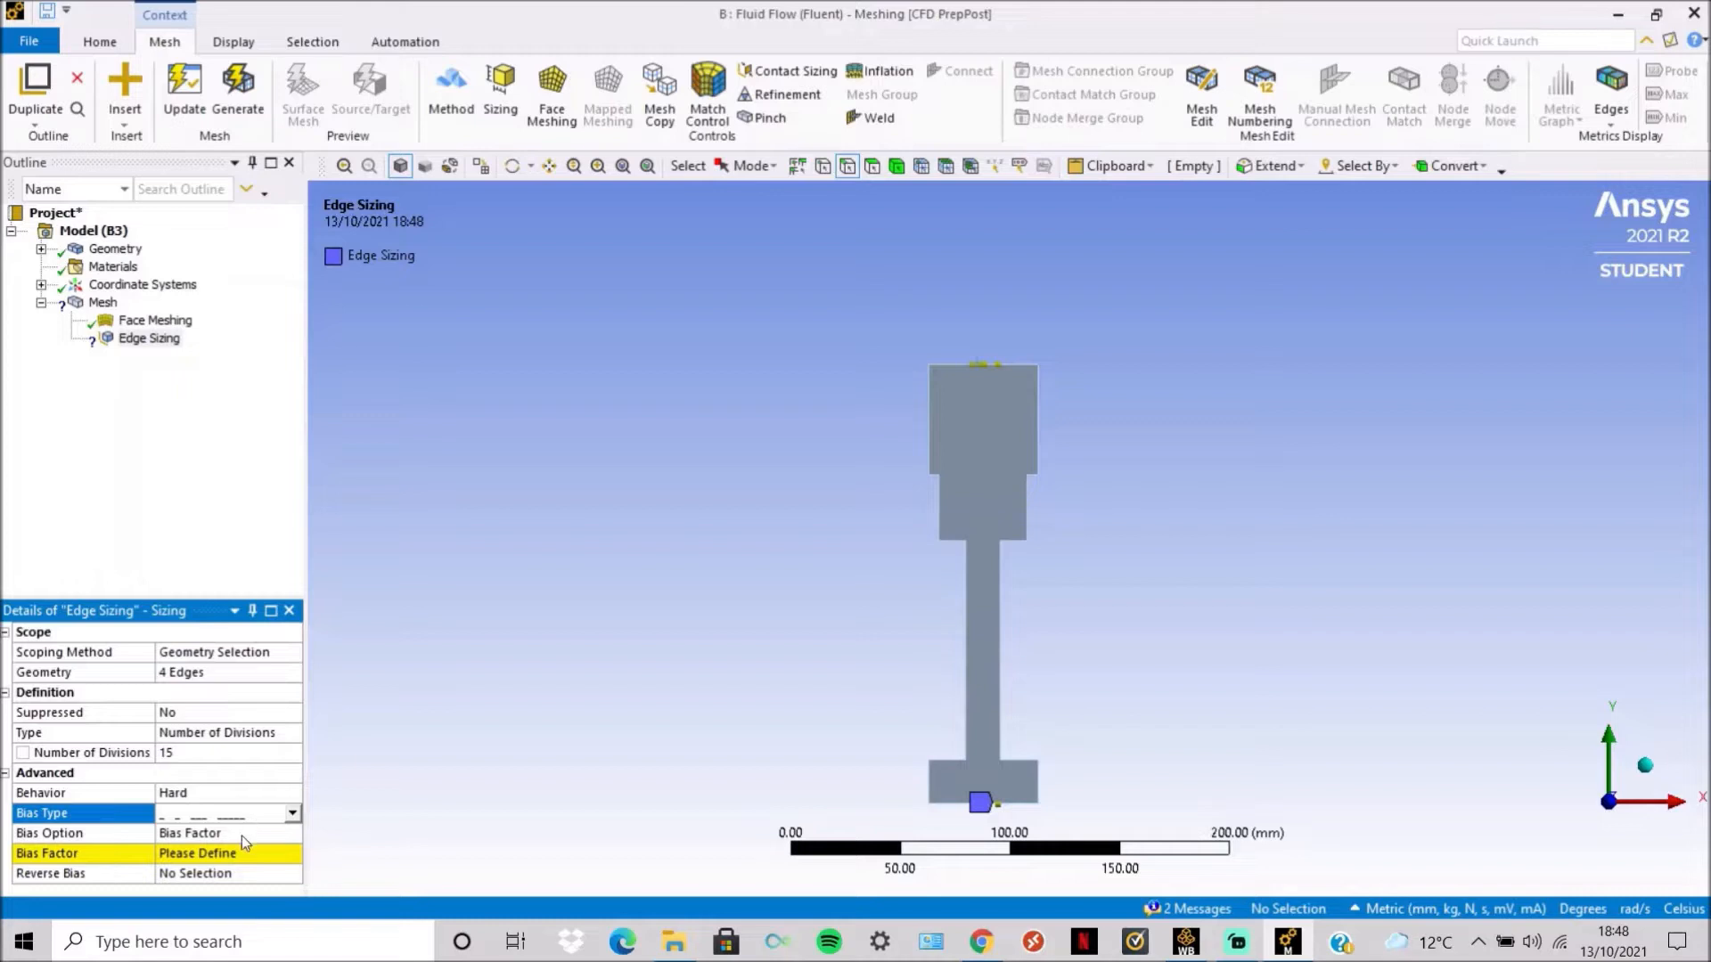
click(267, 834)
click(298, 833)
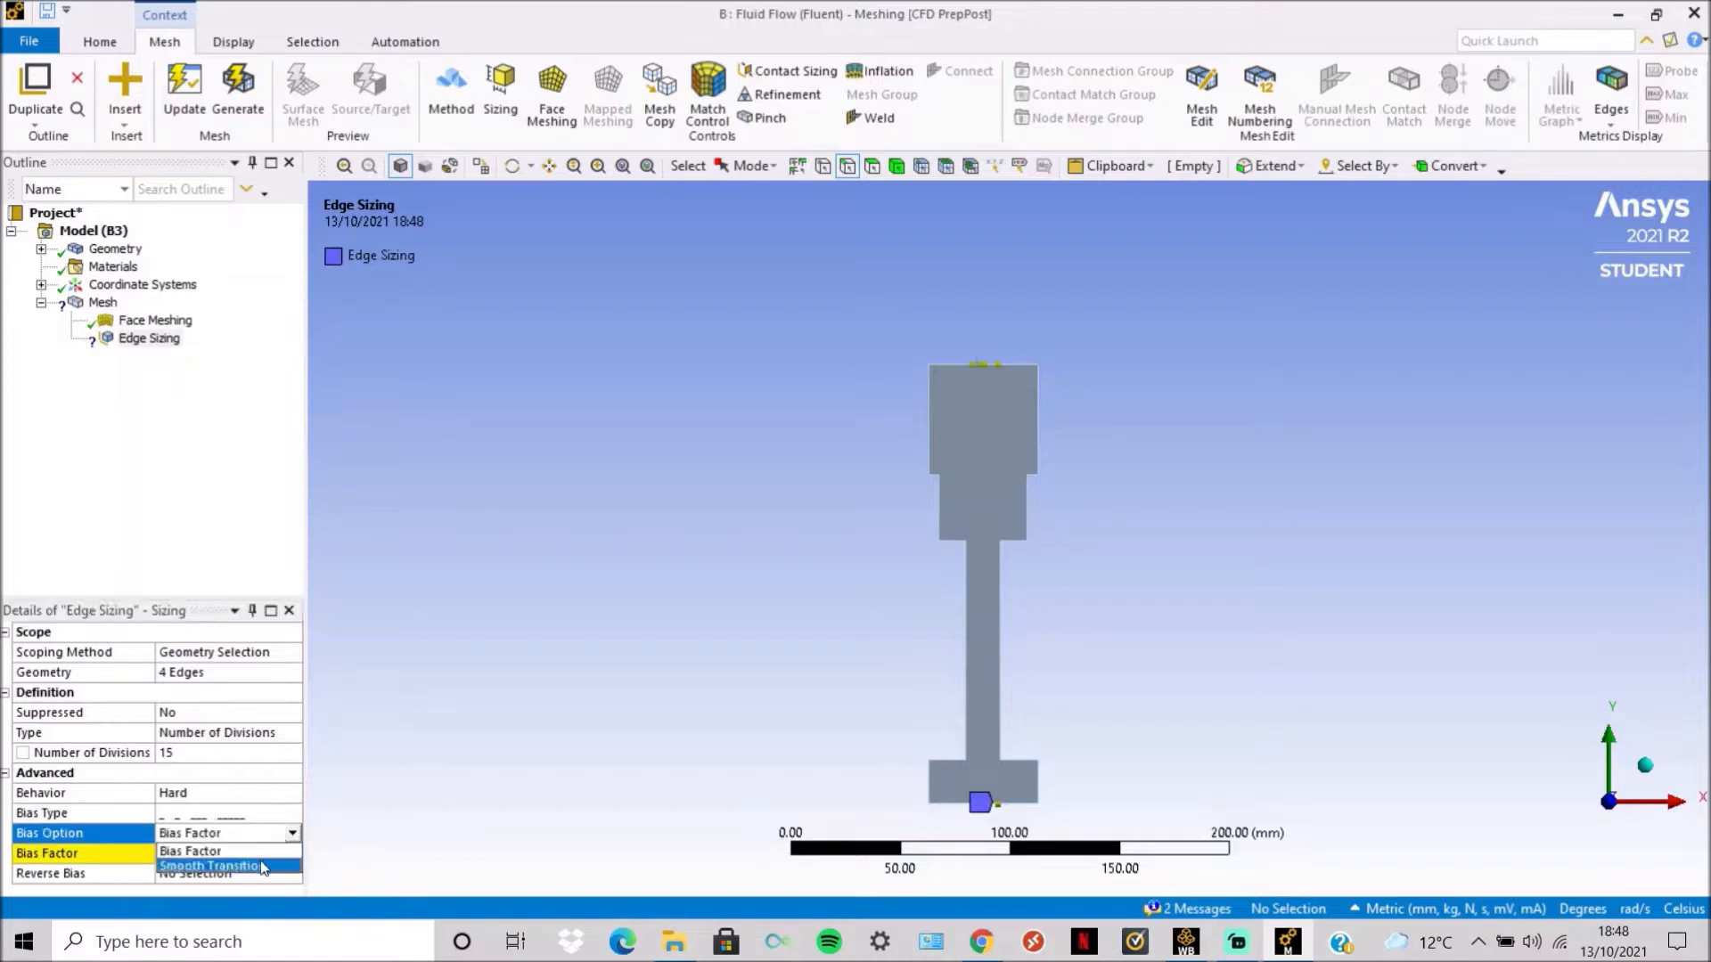
click(261, 861)
click(261, 854)
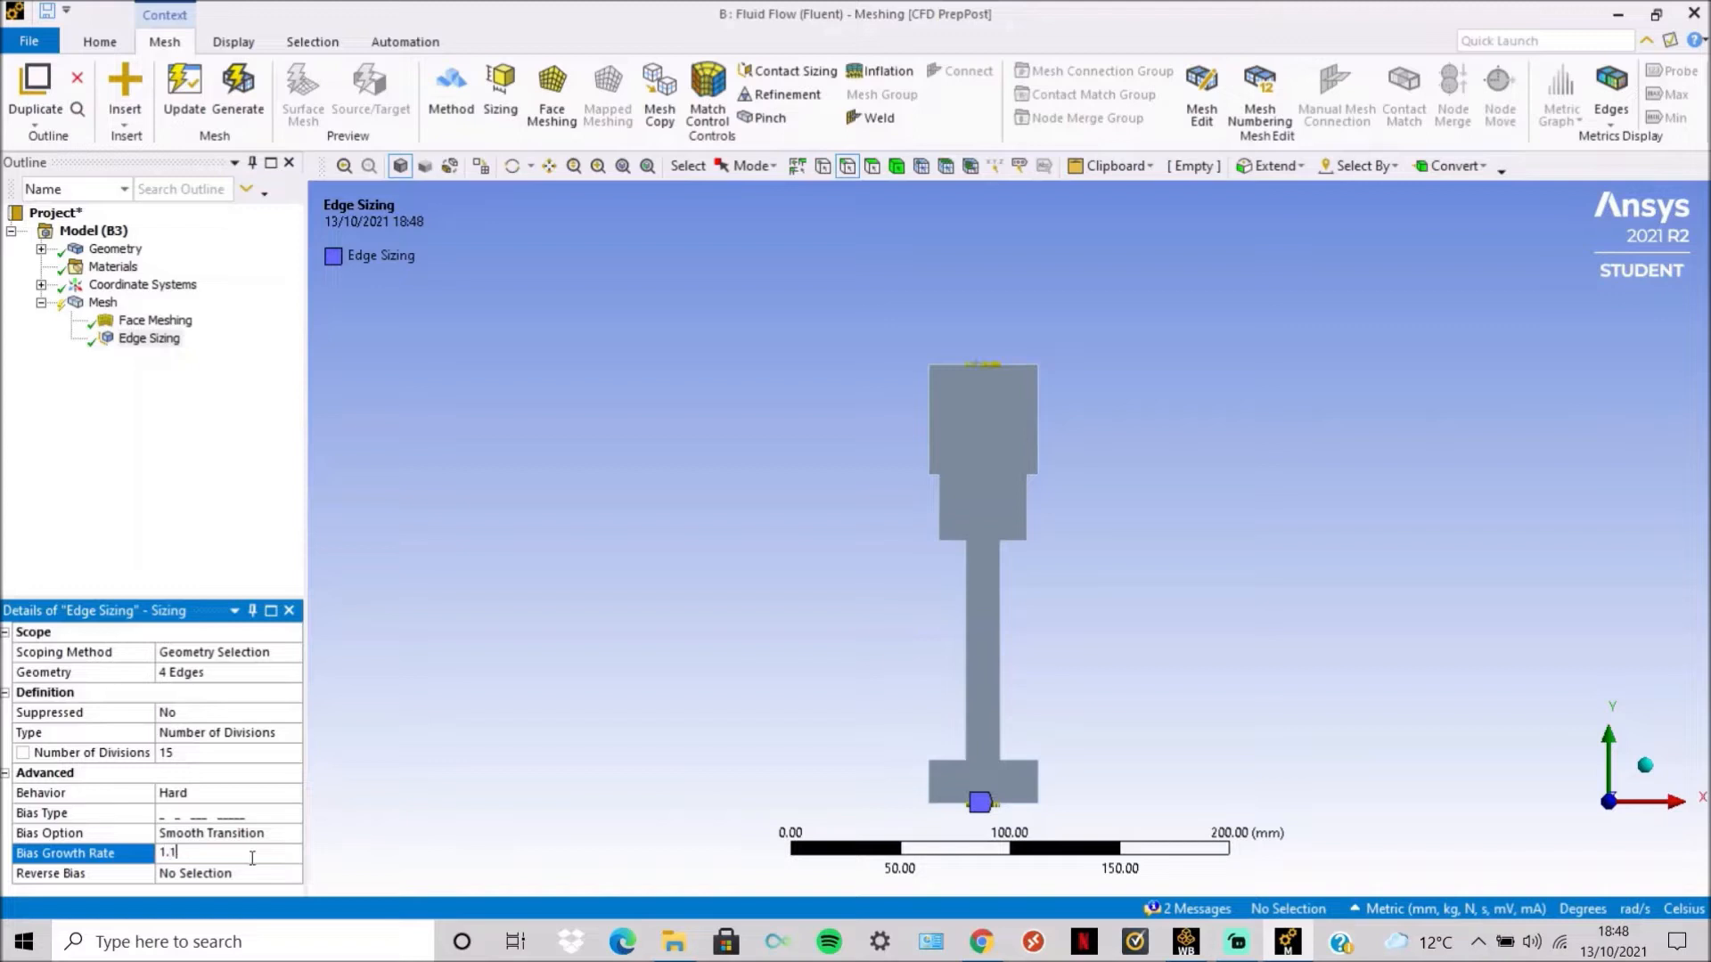
text(1.1)
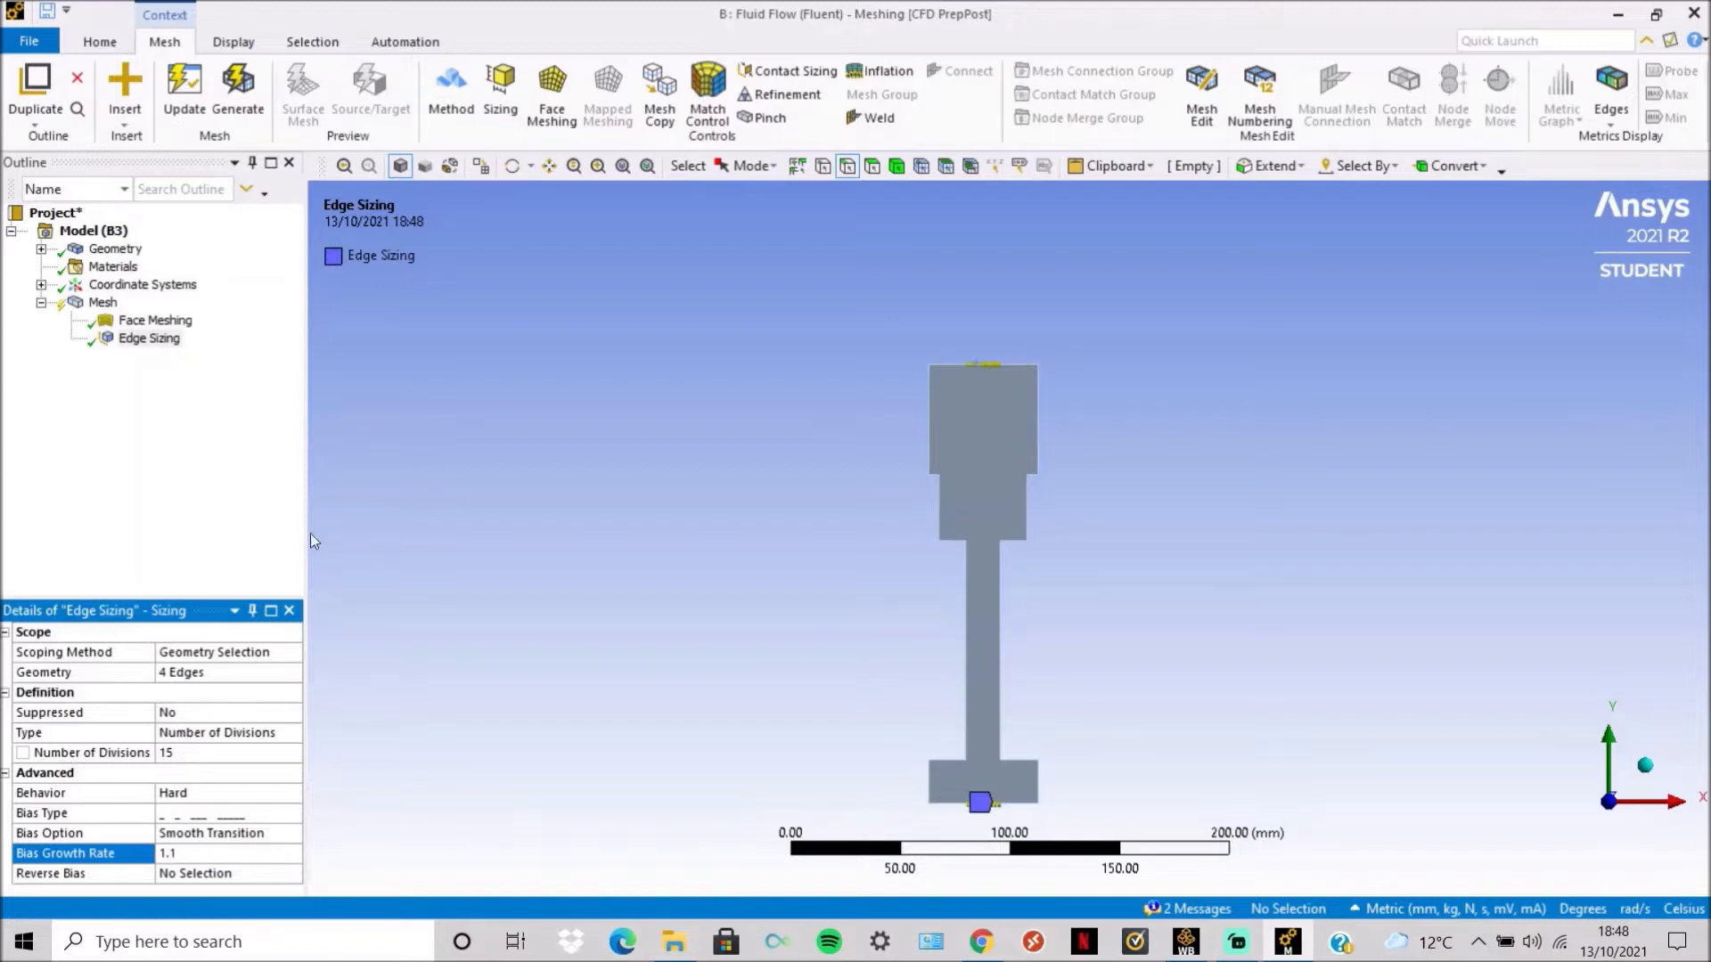
click(187, 99)
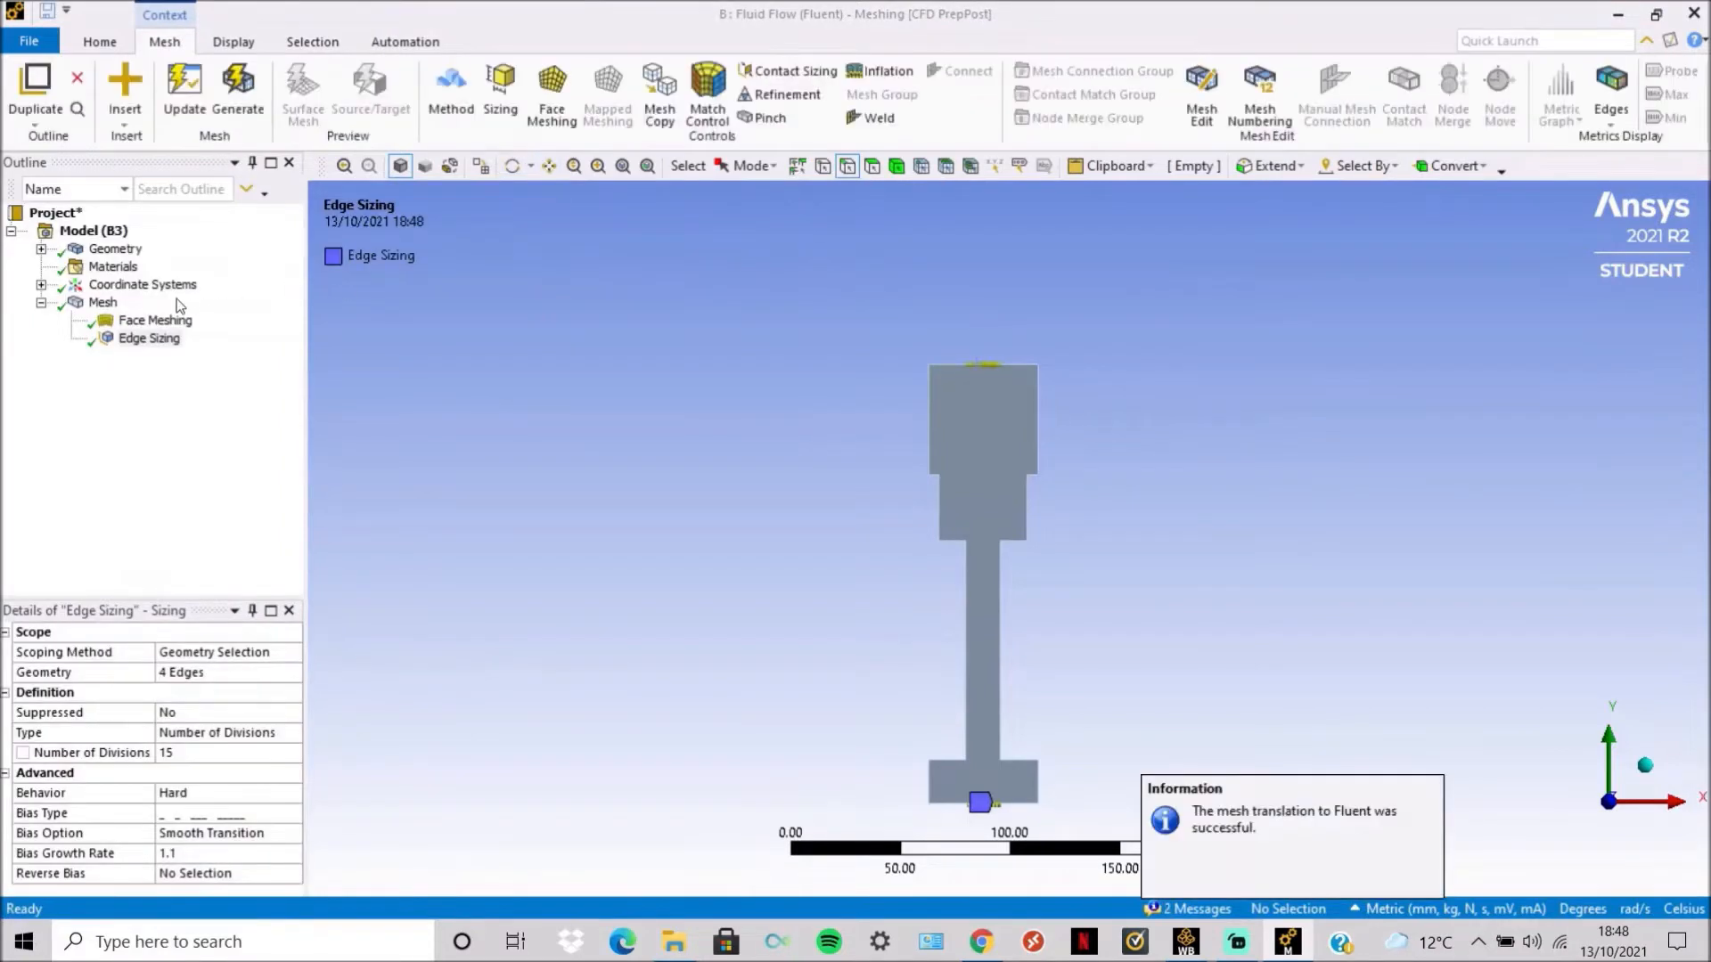
Display the mesh and examine the biased divisions at the chamber's bottom and top split edges and along the central column.
click(549, 165)
drag(962, 626, 960, 435)
scroll(947, 615, up, 8)
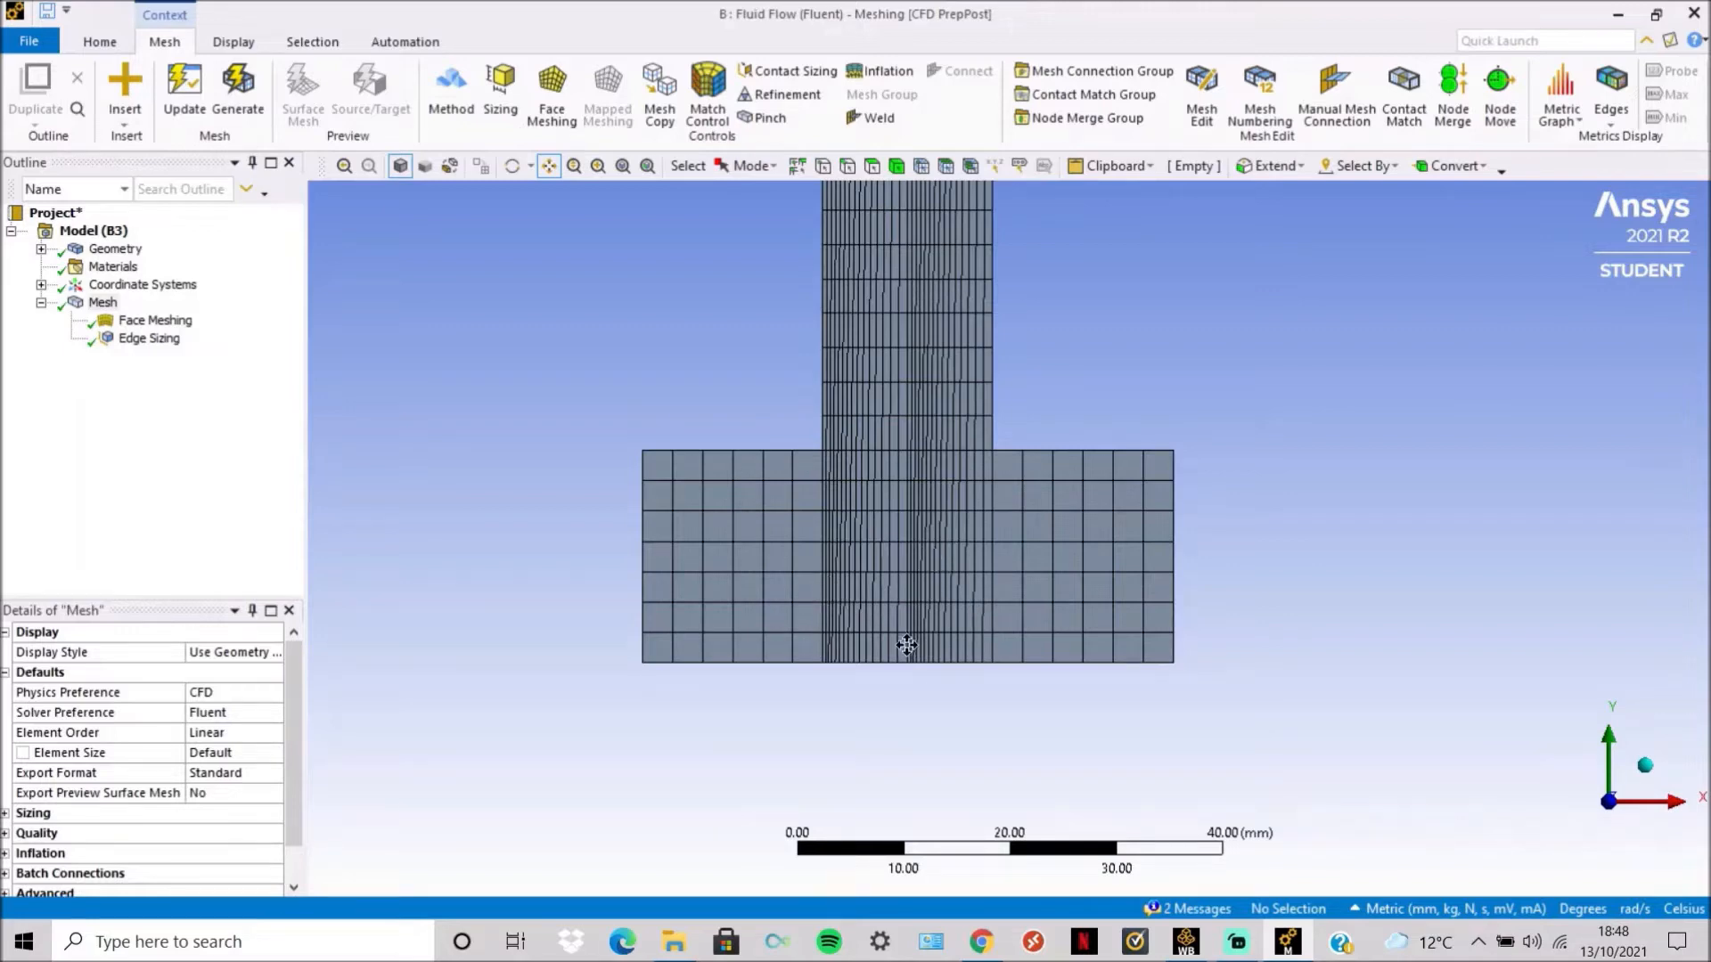
scroll(669, 666, down, 2)
drag(891, 426, 955, 874)
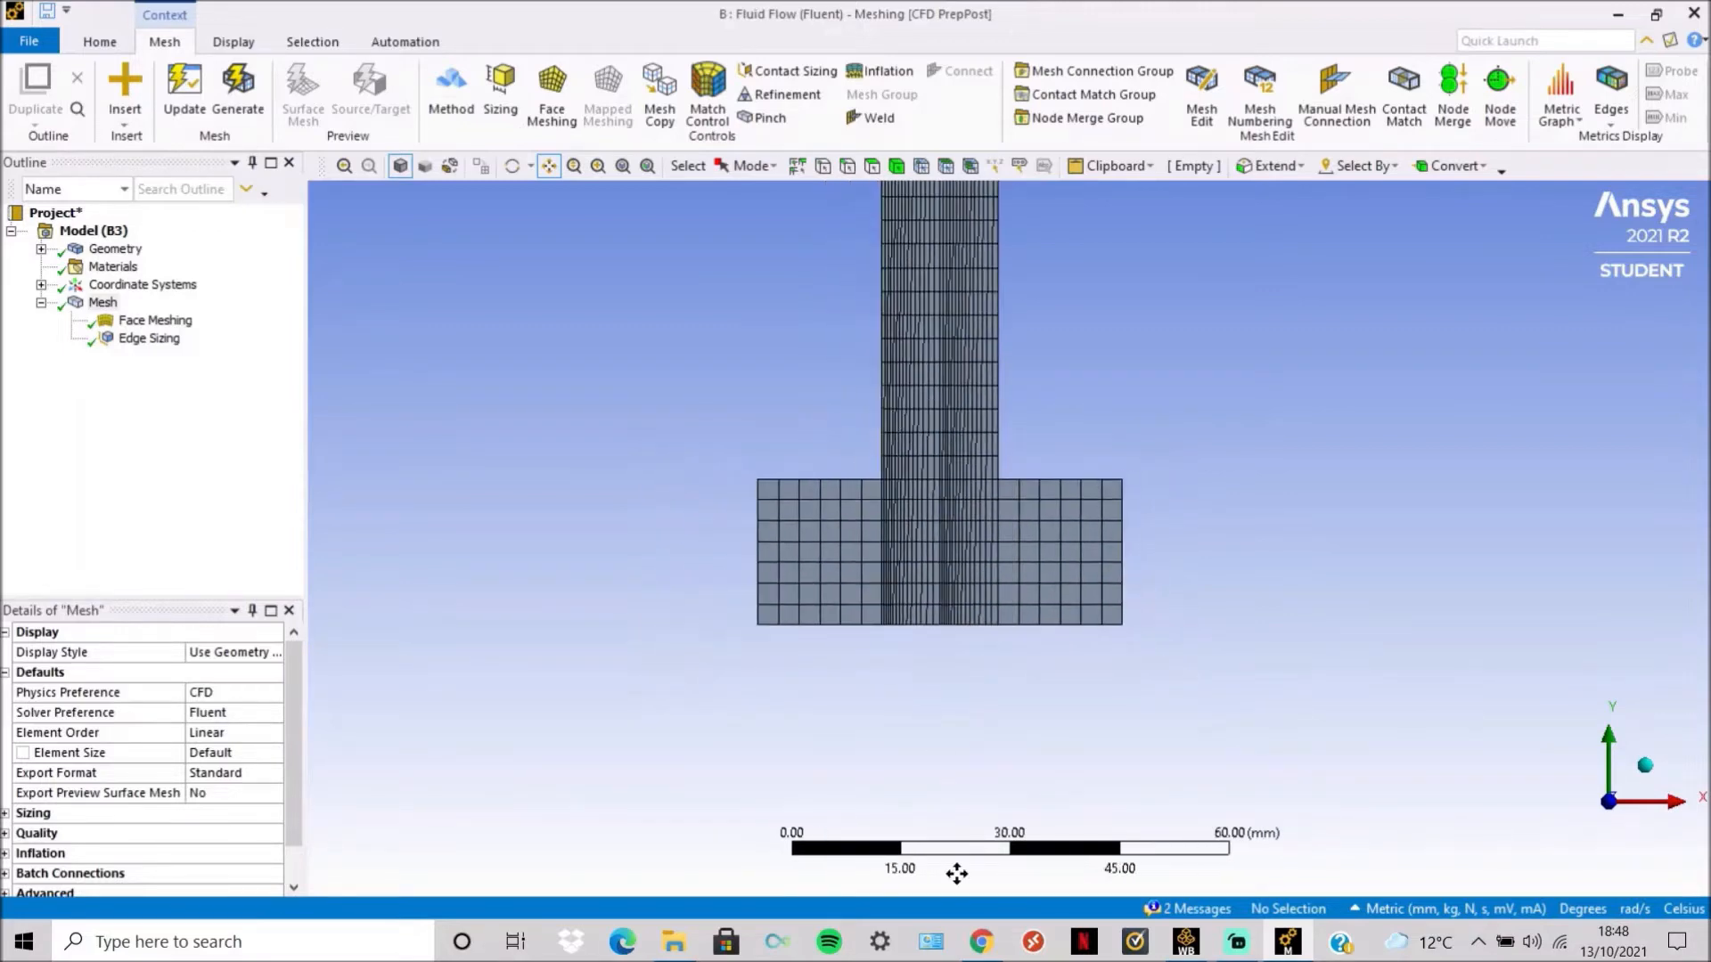
drag(1040, 425, 1006, 747)
drag(1002, 553, 1031, 753)
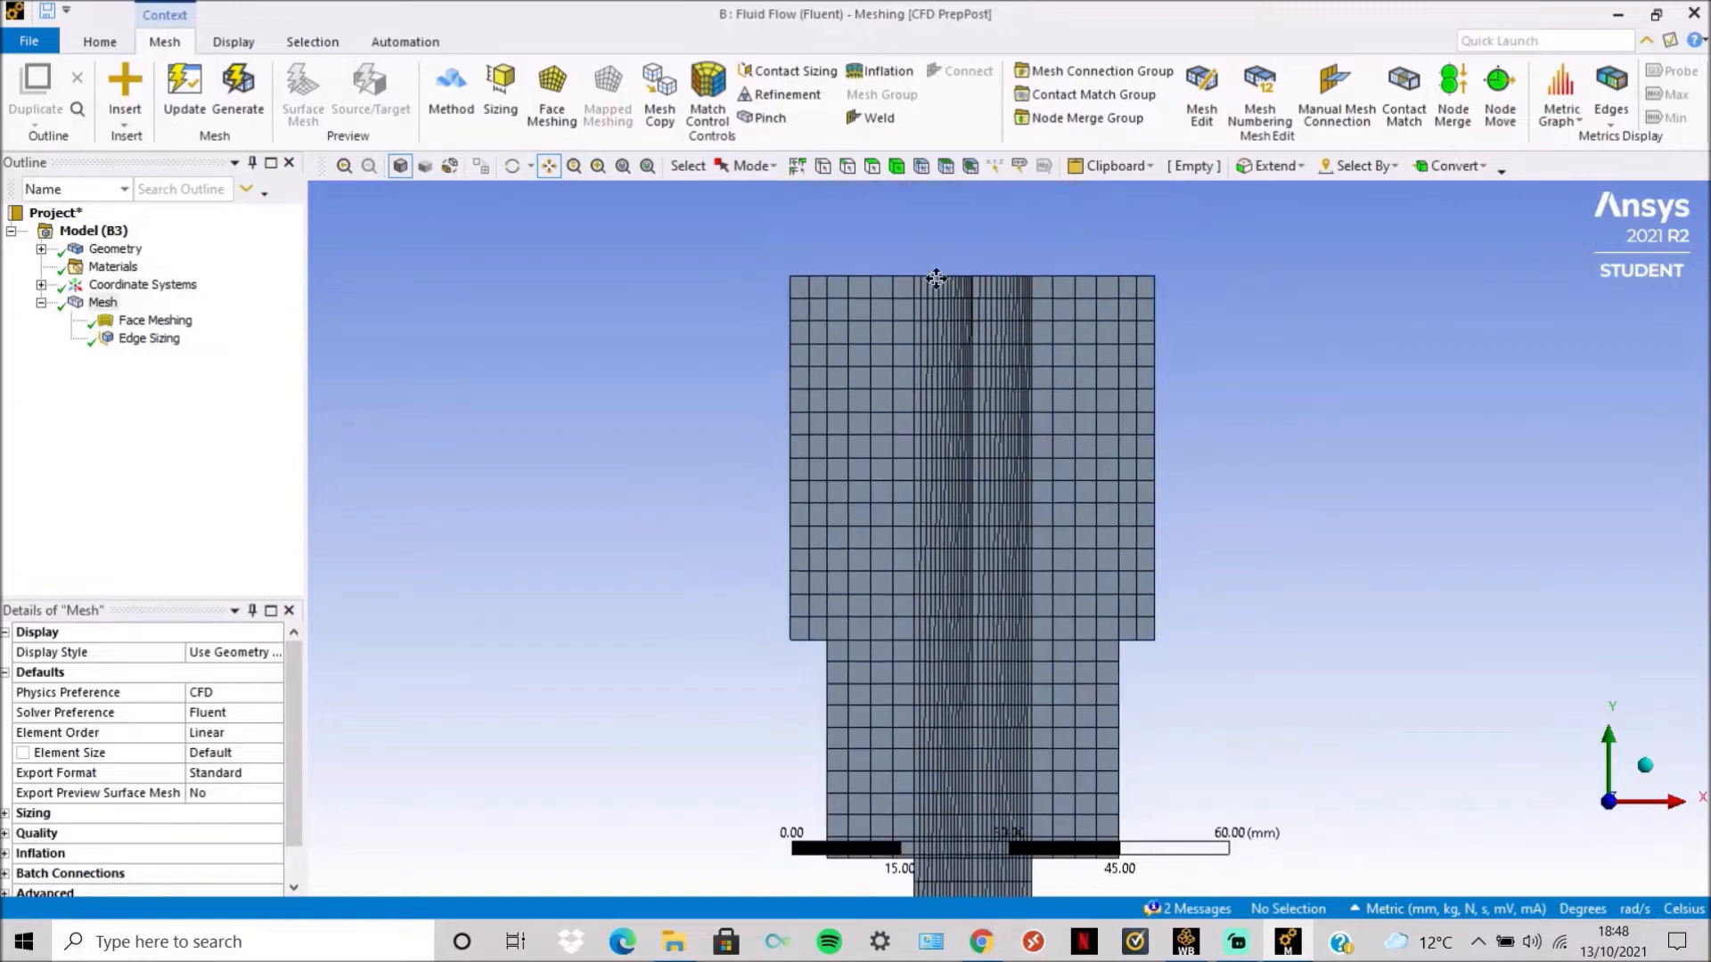
scroll(932, 275, up, 2)
drag(935, 321, 956, 532)
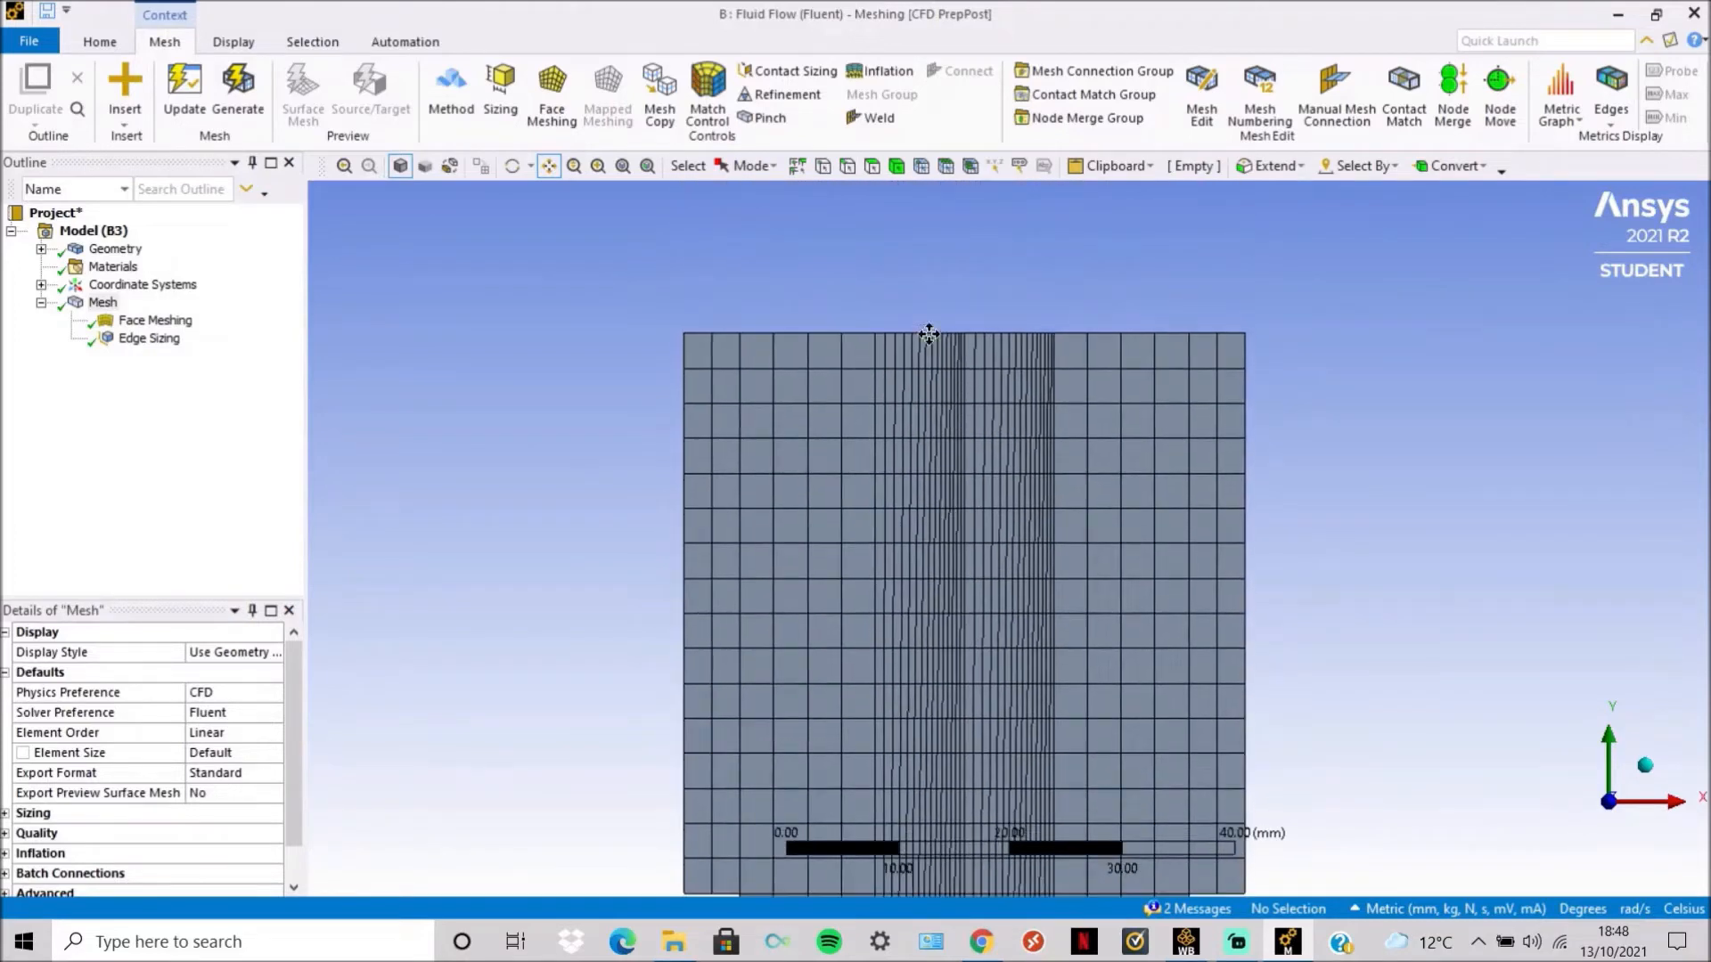
scroll(927, 351, down, 5)
drag(1040, 655, 1026, 502)
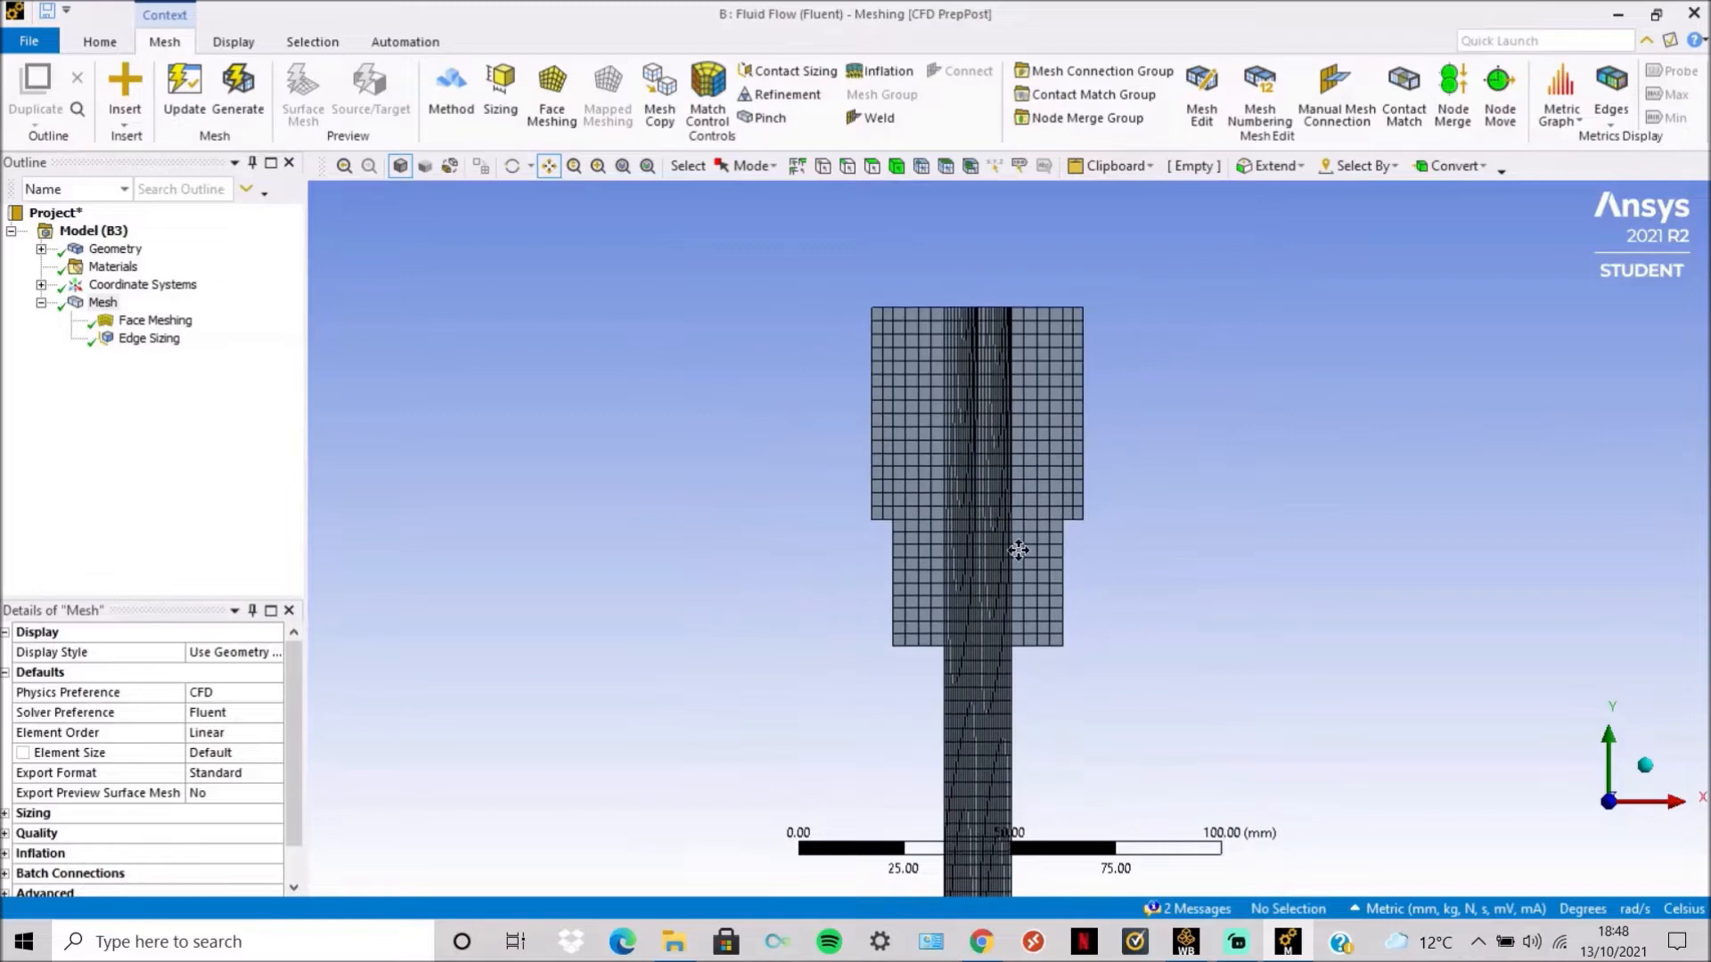
drag(1015, 559, 1023, 407)
scroll(1006, 518, down, 3)
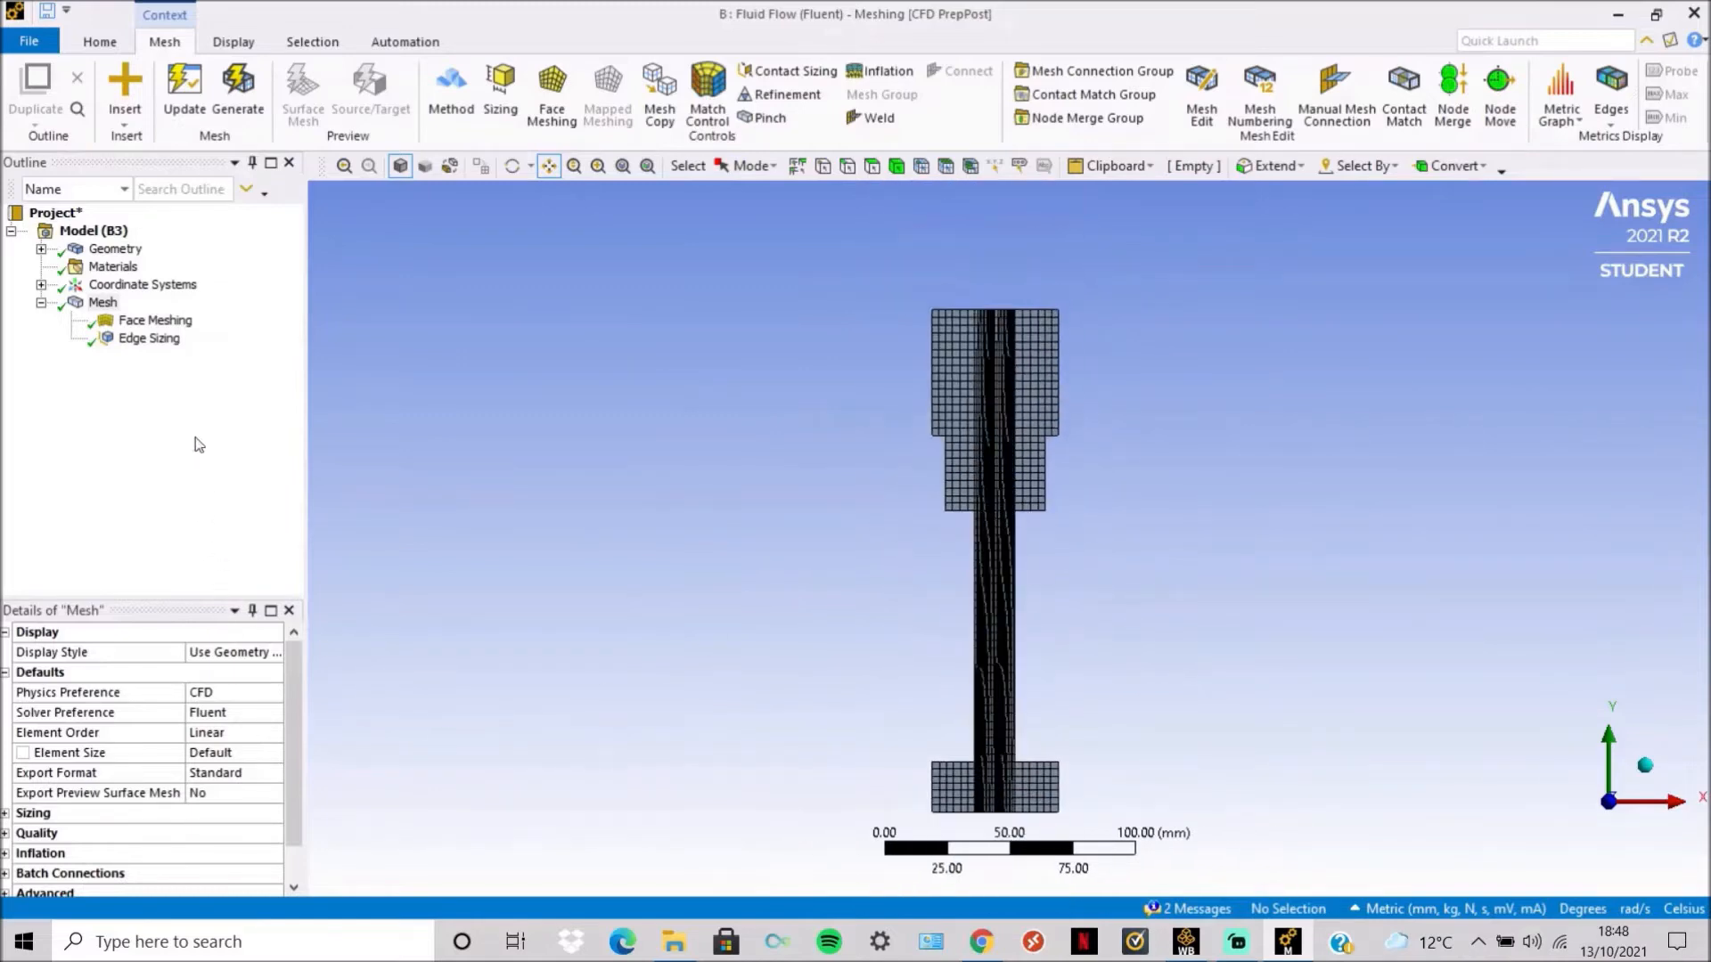
Reverse the edge sizing's bias on the top left and bottom right central edges.
click(150, 338)
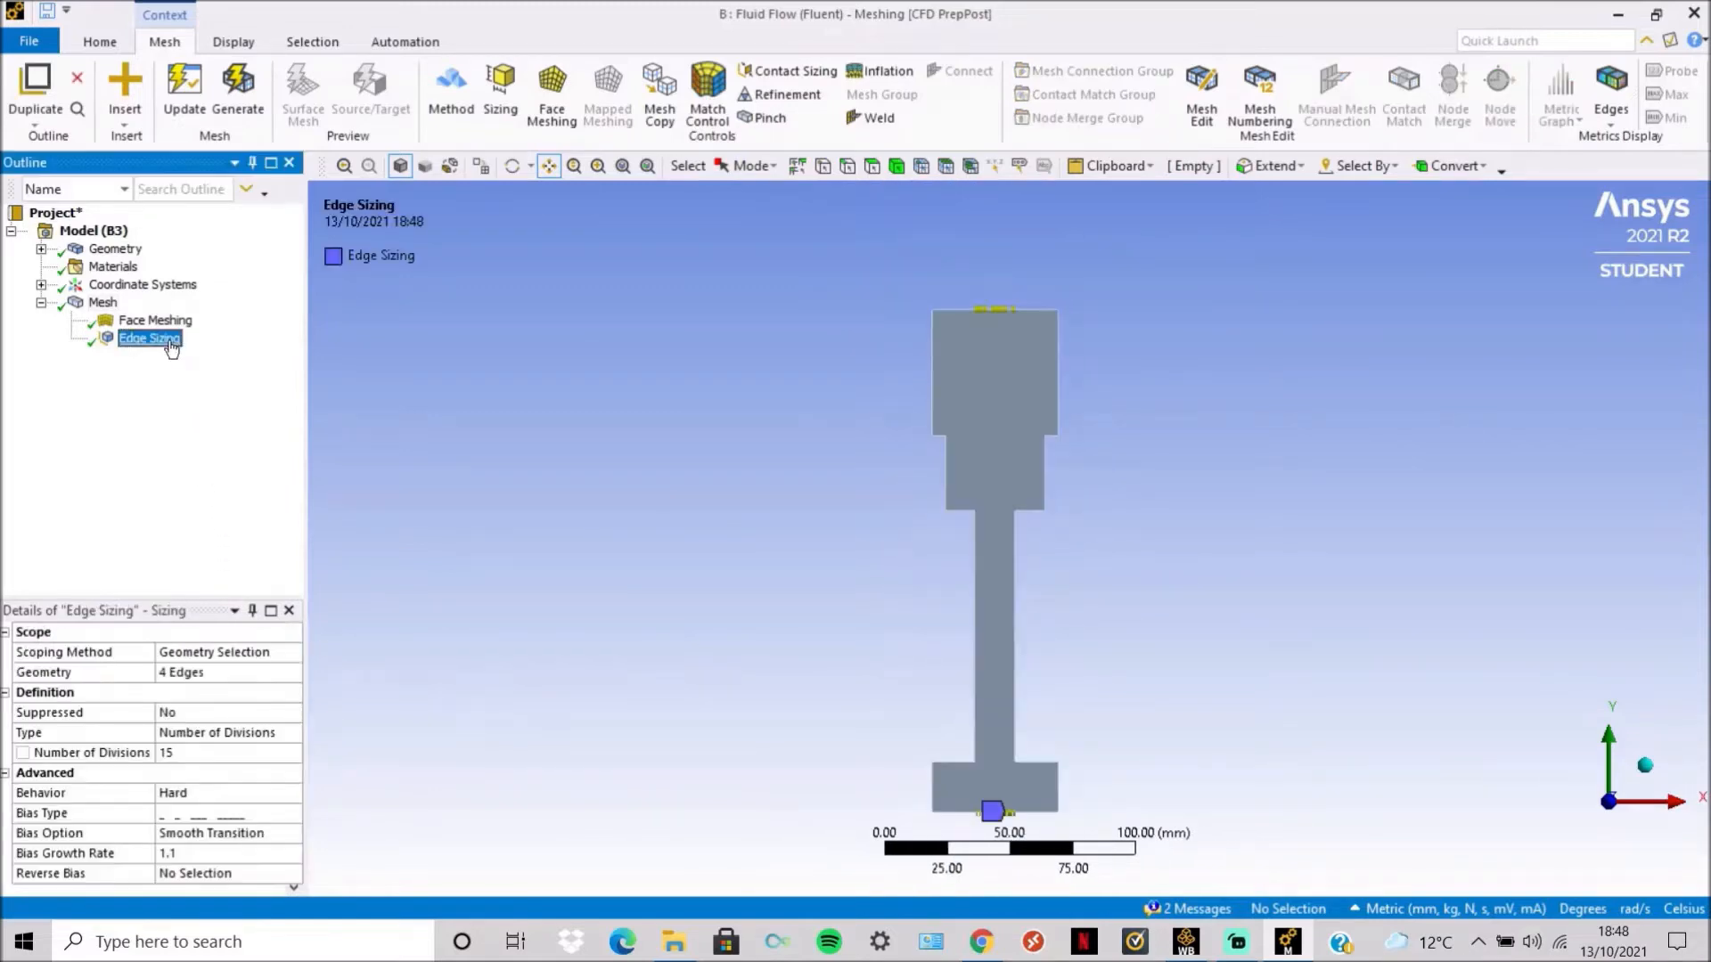
click(255, 872)
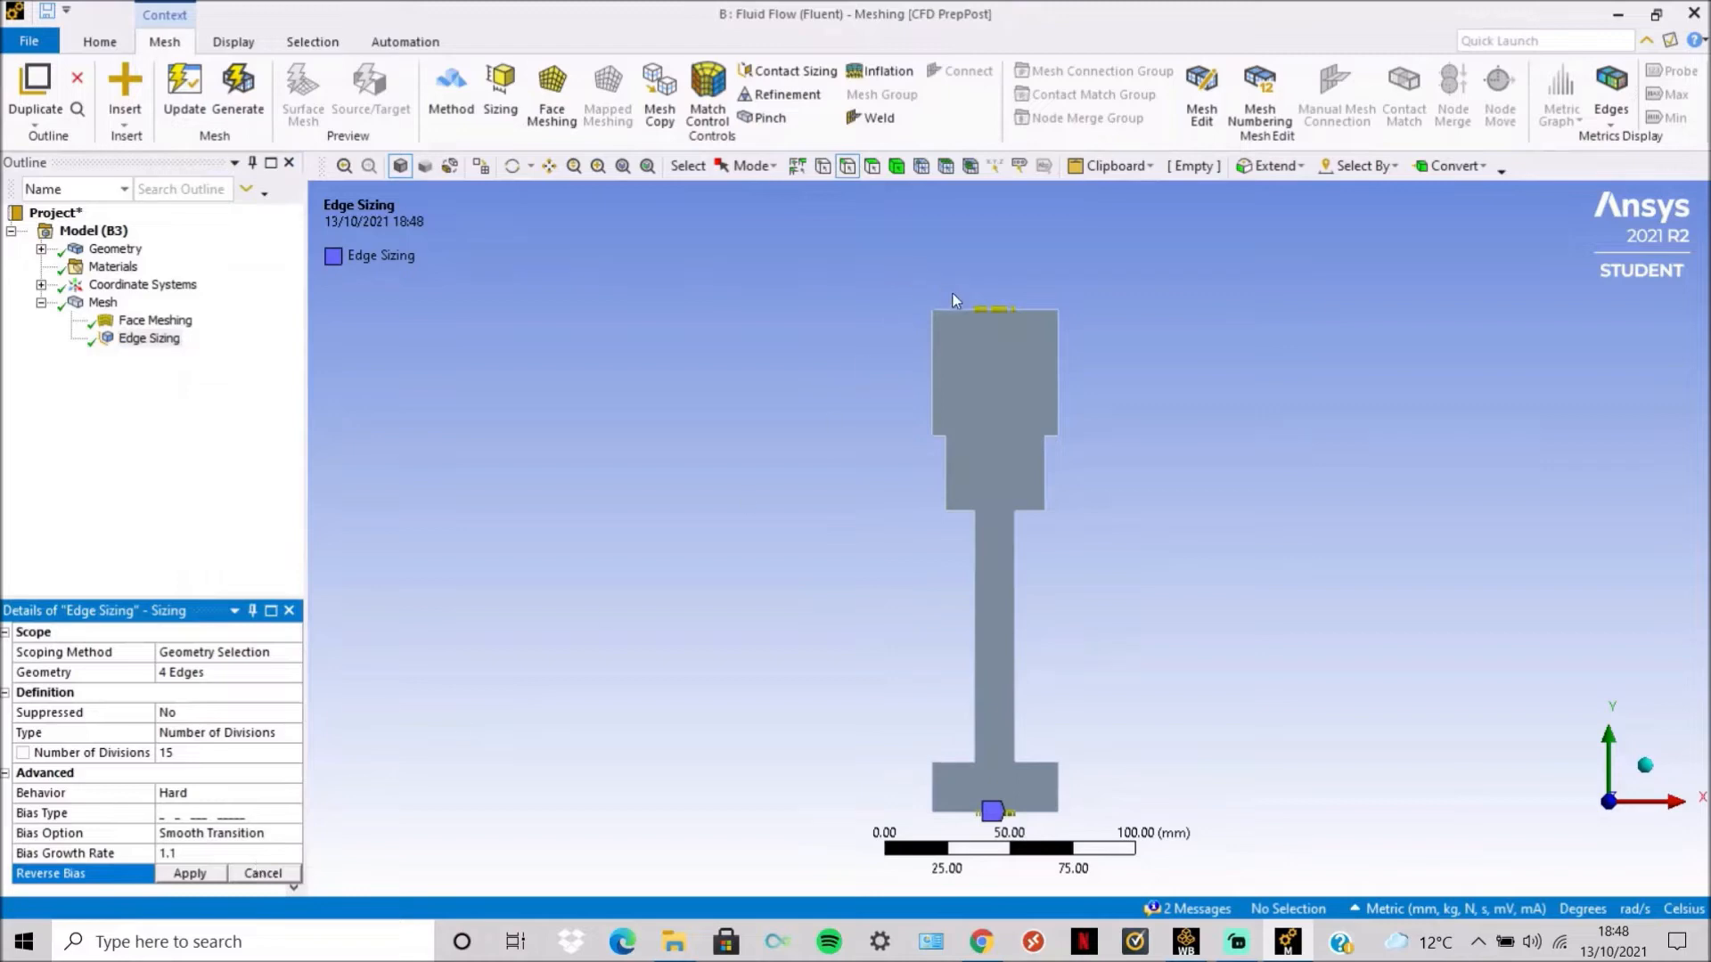
click(981, 309)
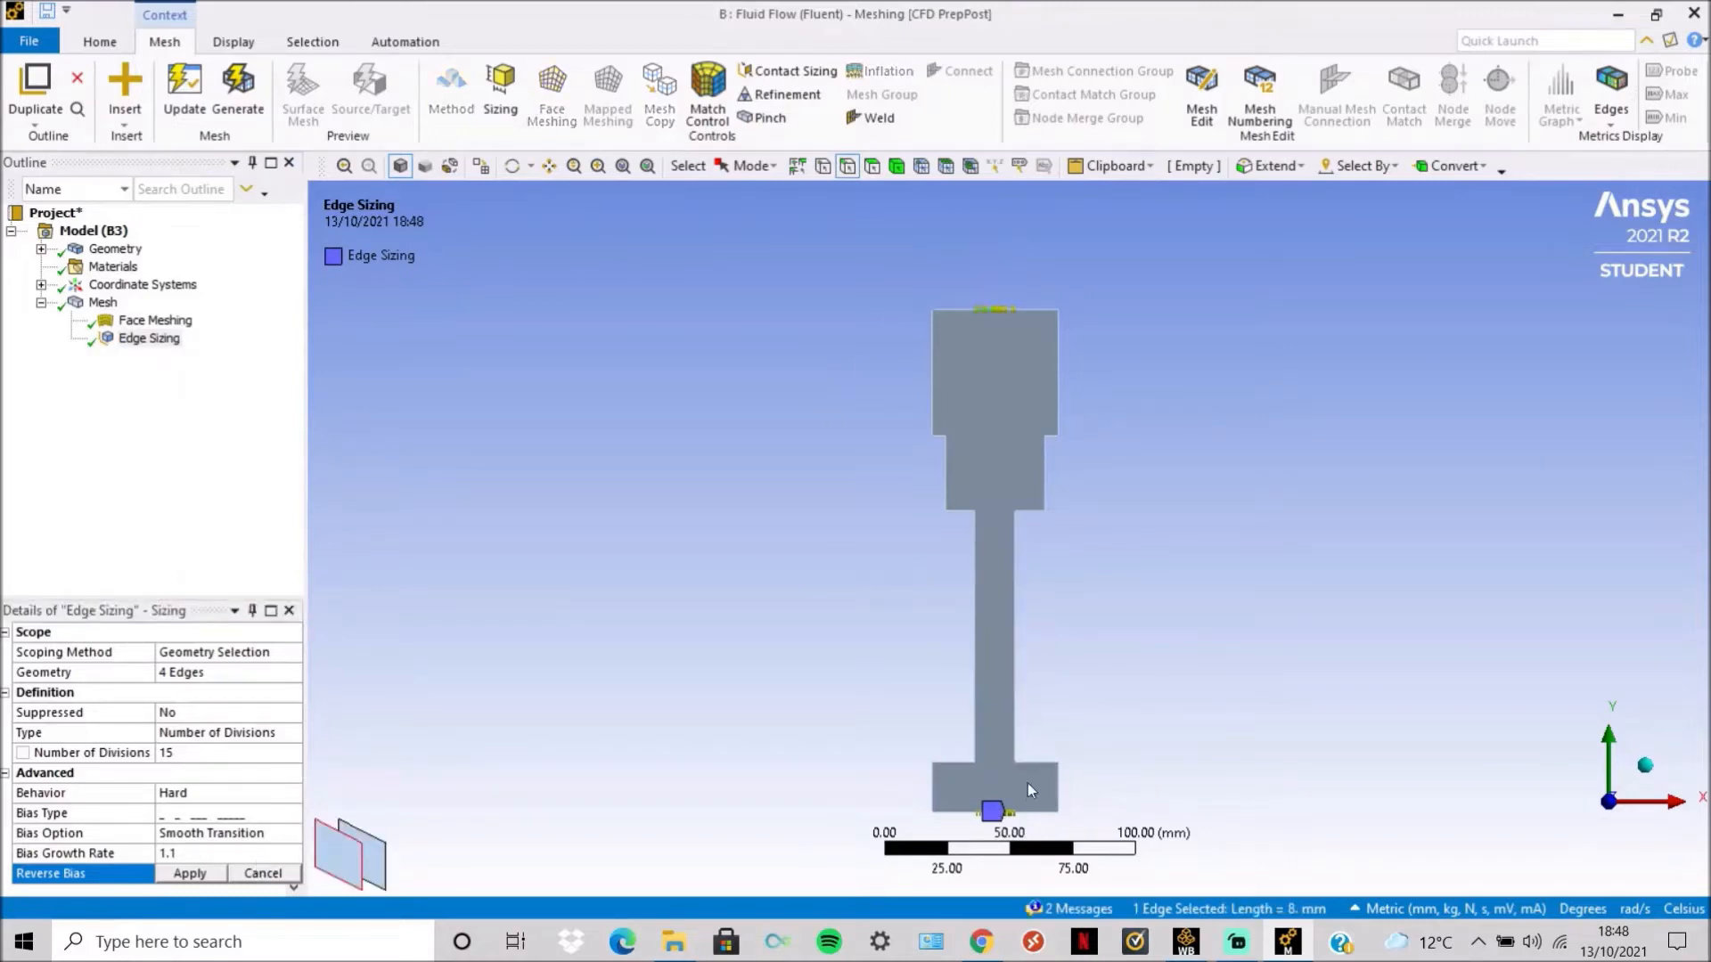
ctrl+click(1008, 809)
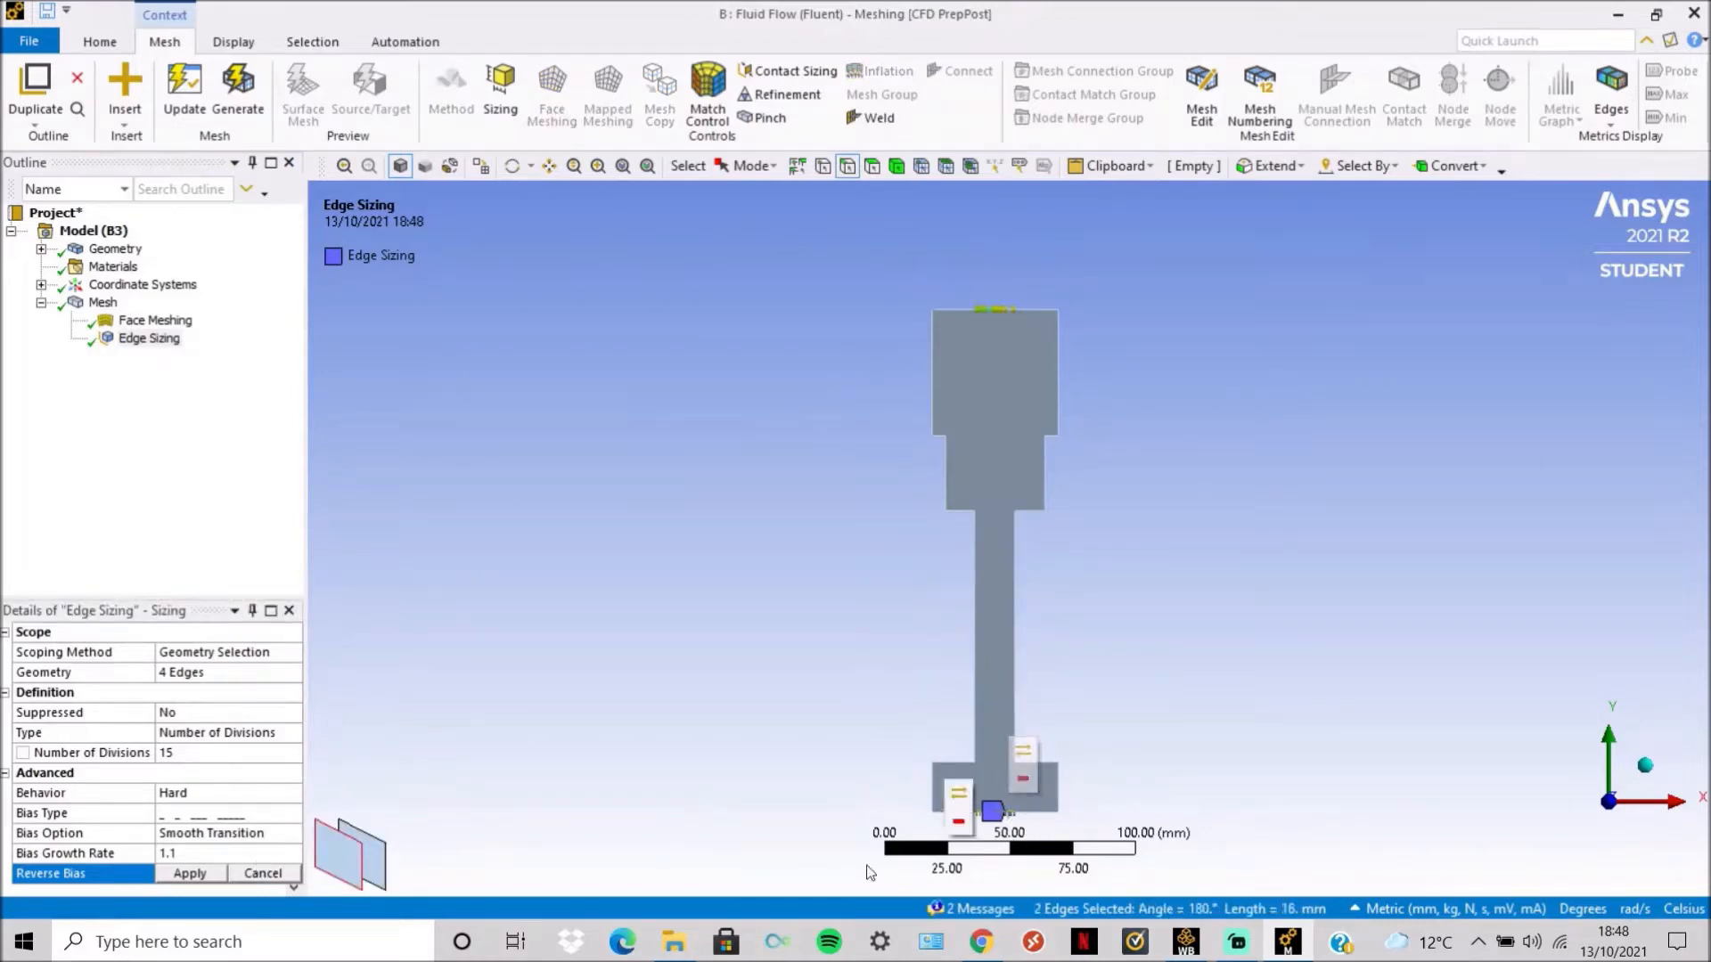
click(210, 875)
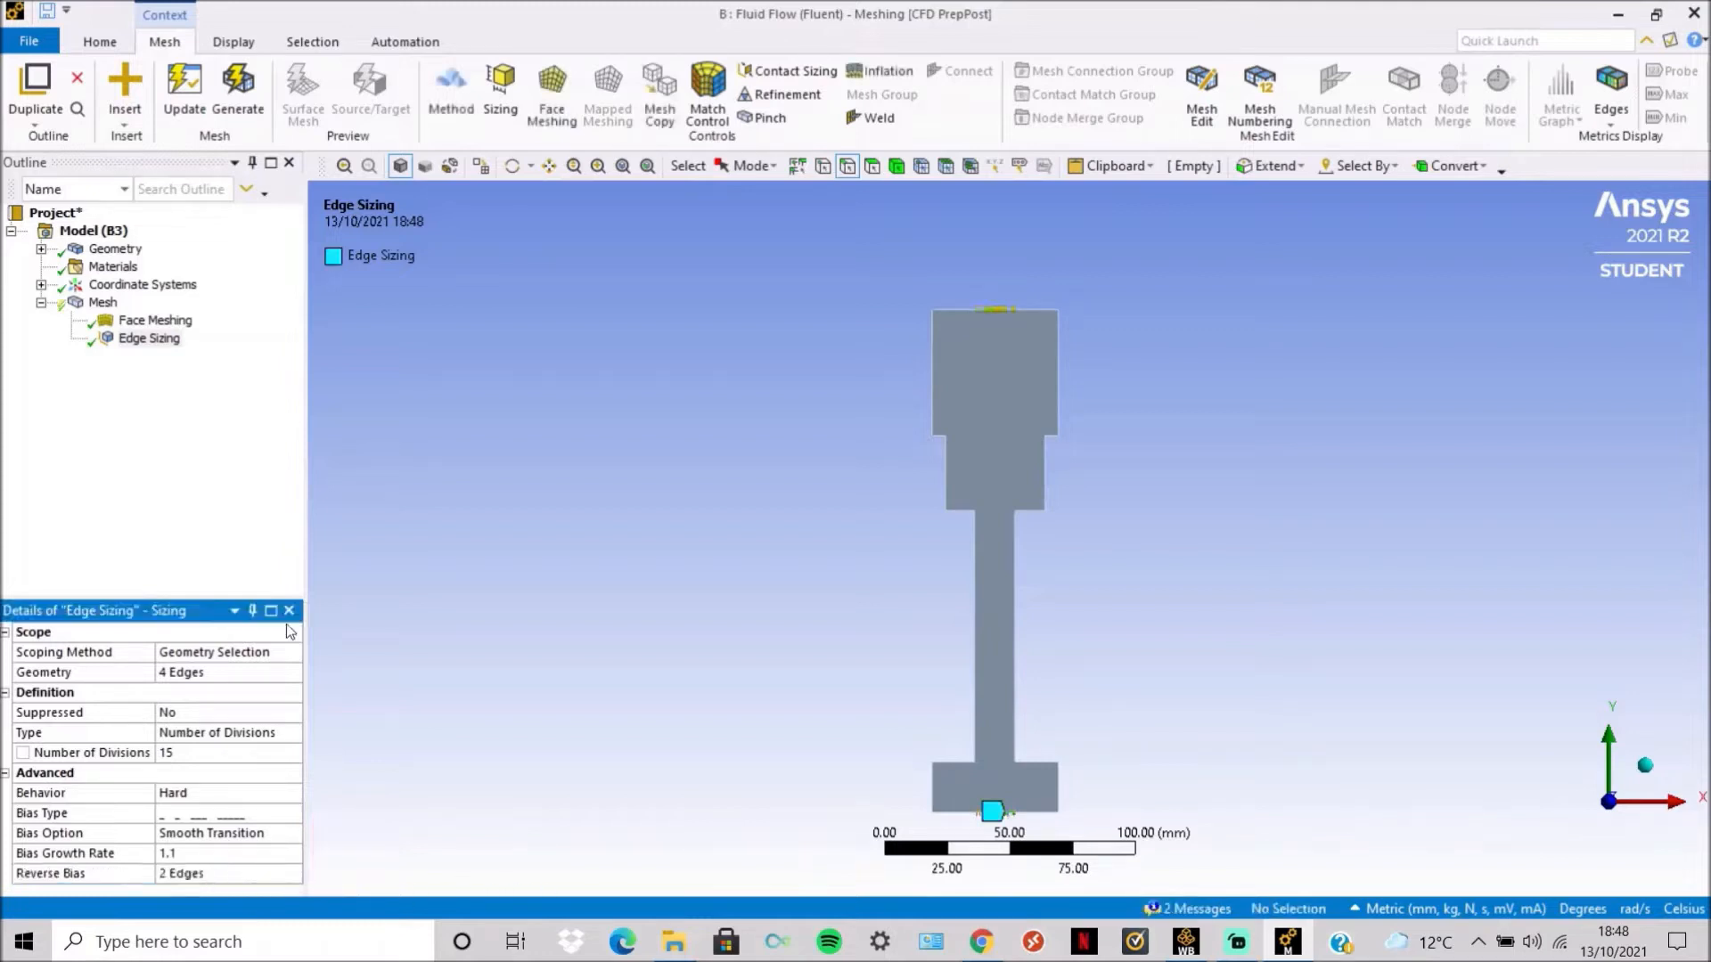
Update the mesh with the reversed bias and check the divisions along the central column.
click(166, 86)
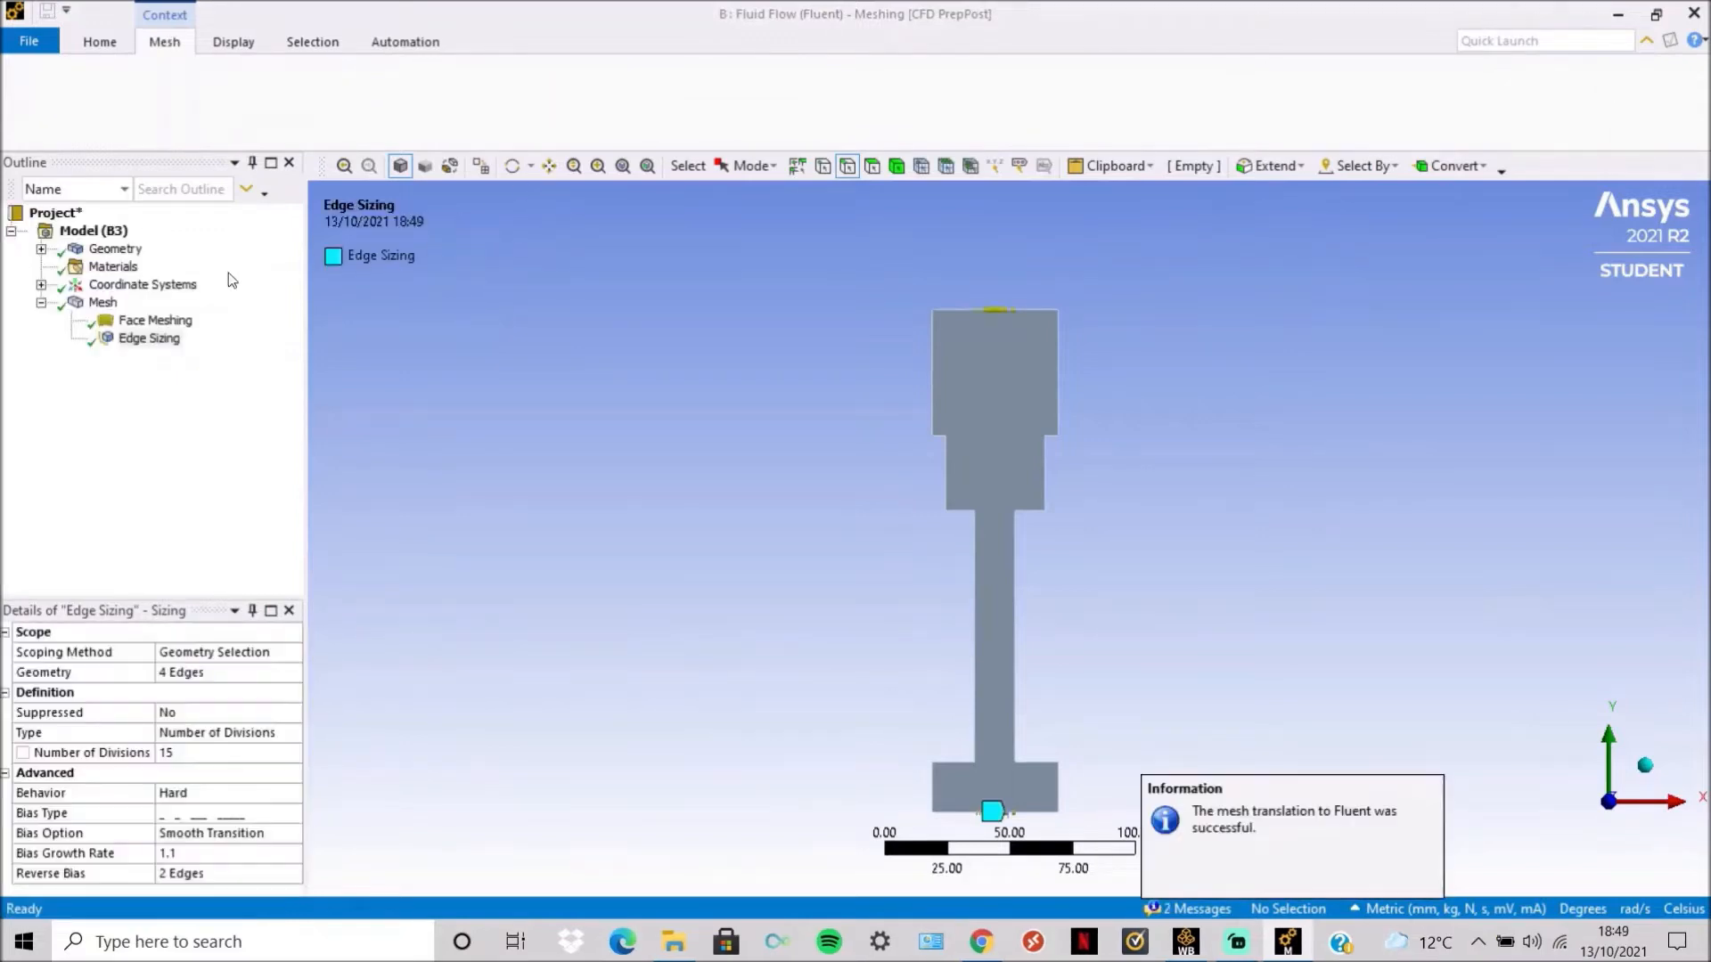
click(103, 303)
scroll(928, 424, up, 5)
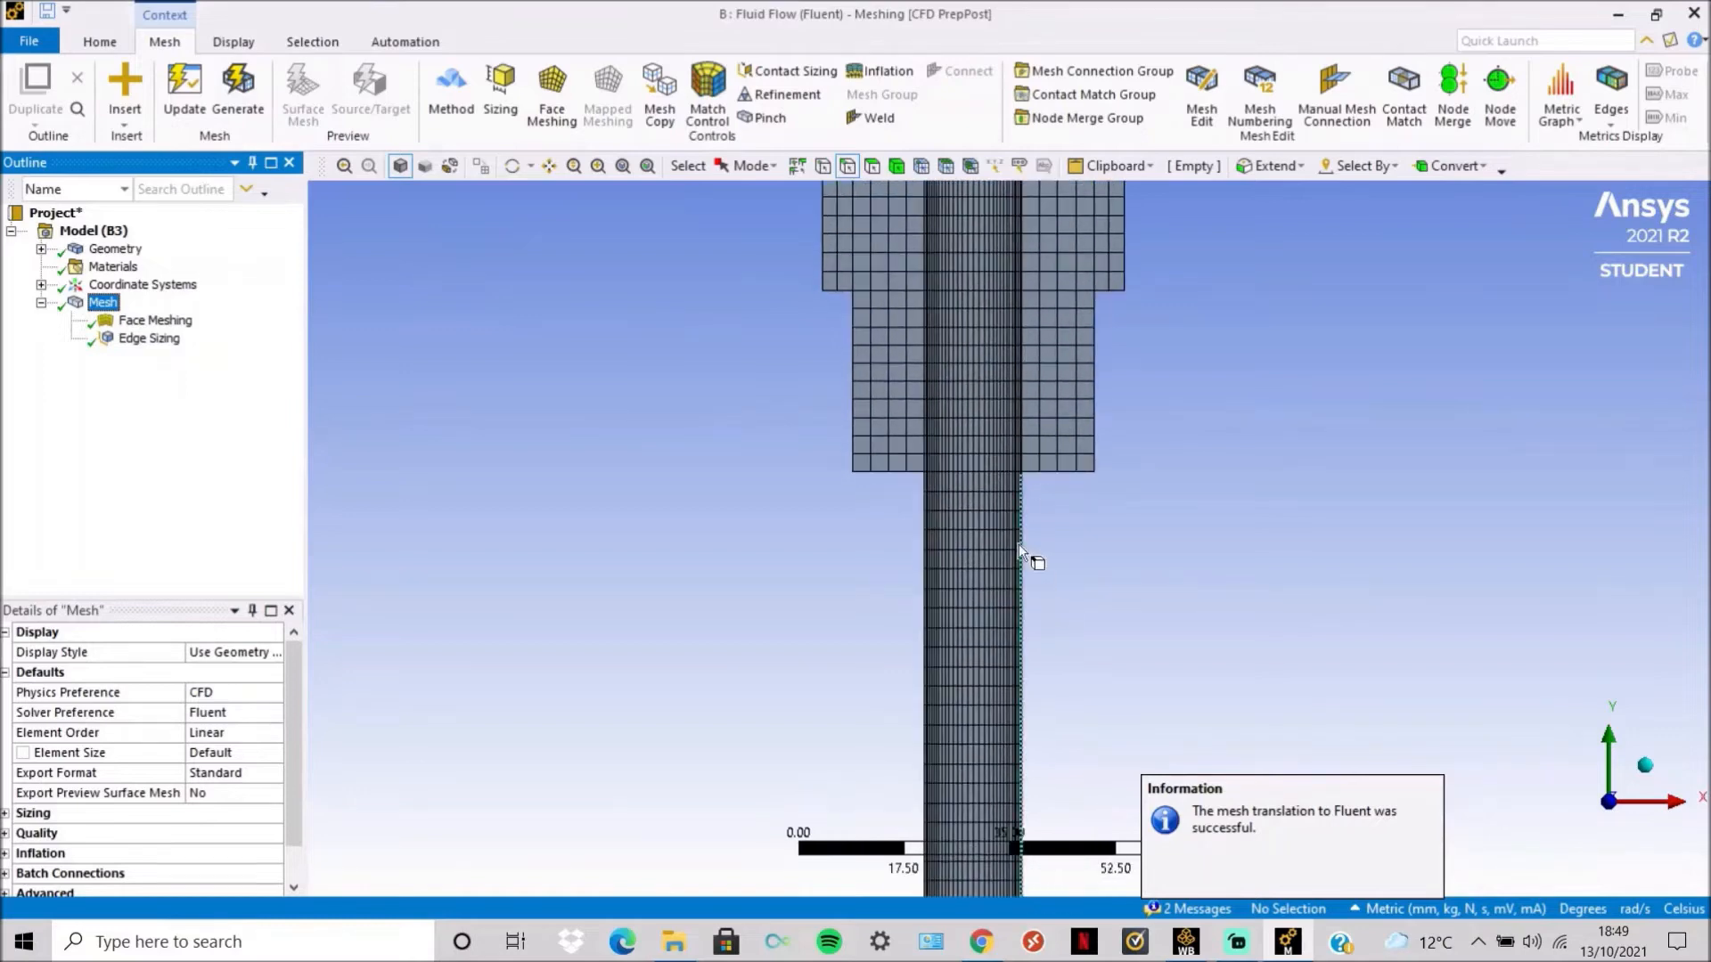
scroll(932, 441, down, 5)
scroll(945, 414, down, 2)
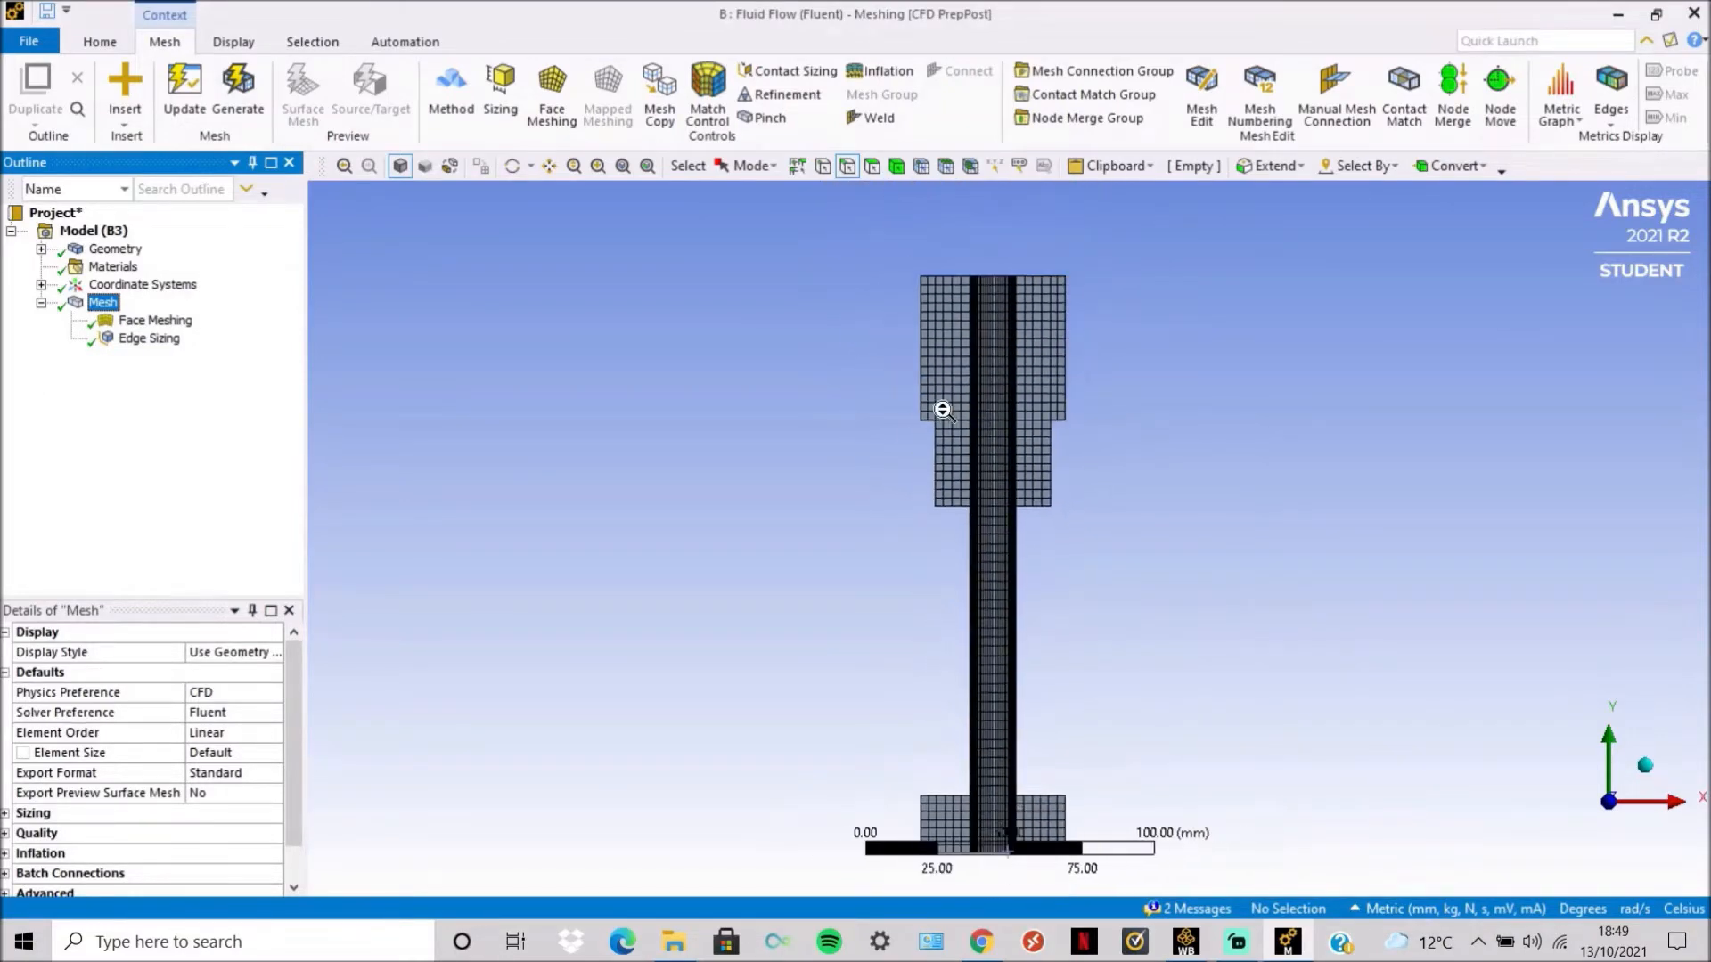
Insert a second sizing scoped to the four horizontal edges of the bottom block on either side of the central column.
click(152, 338)
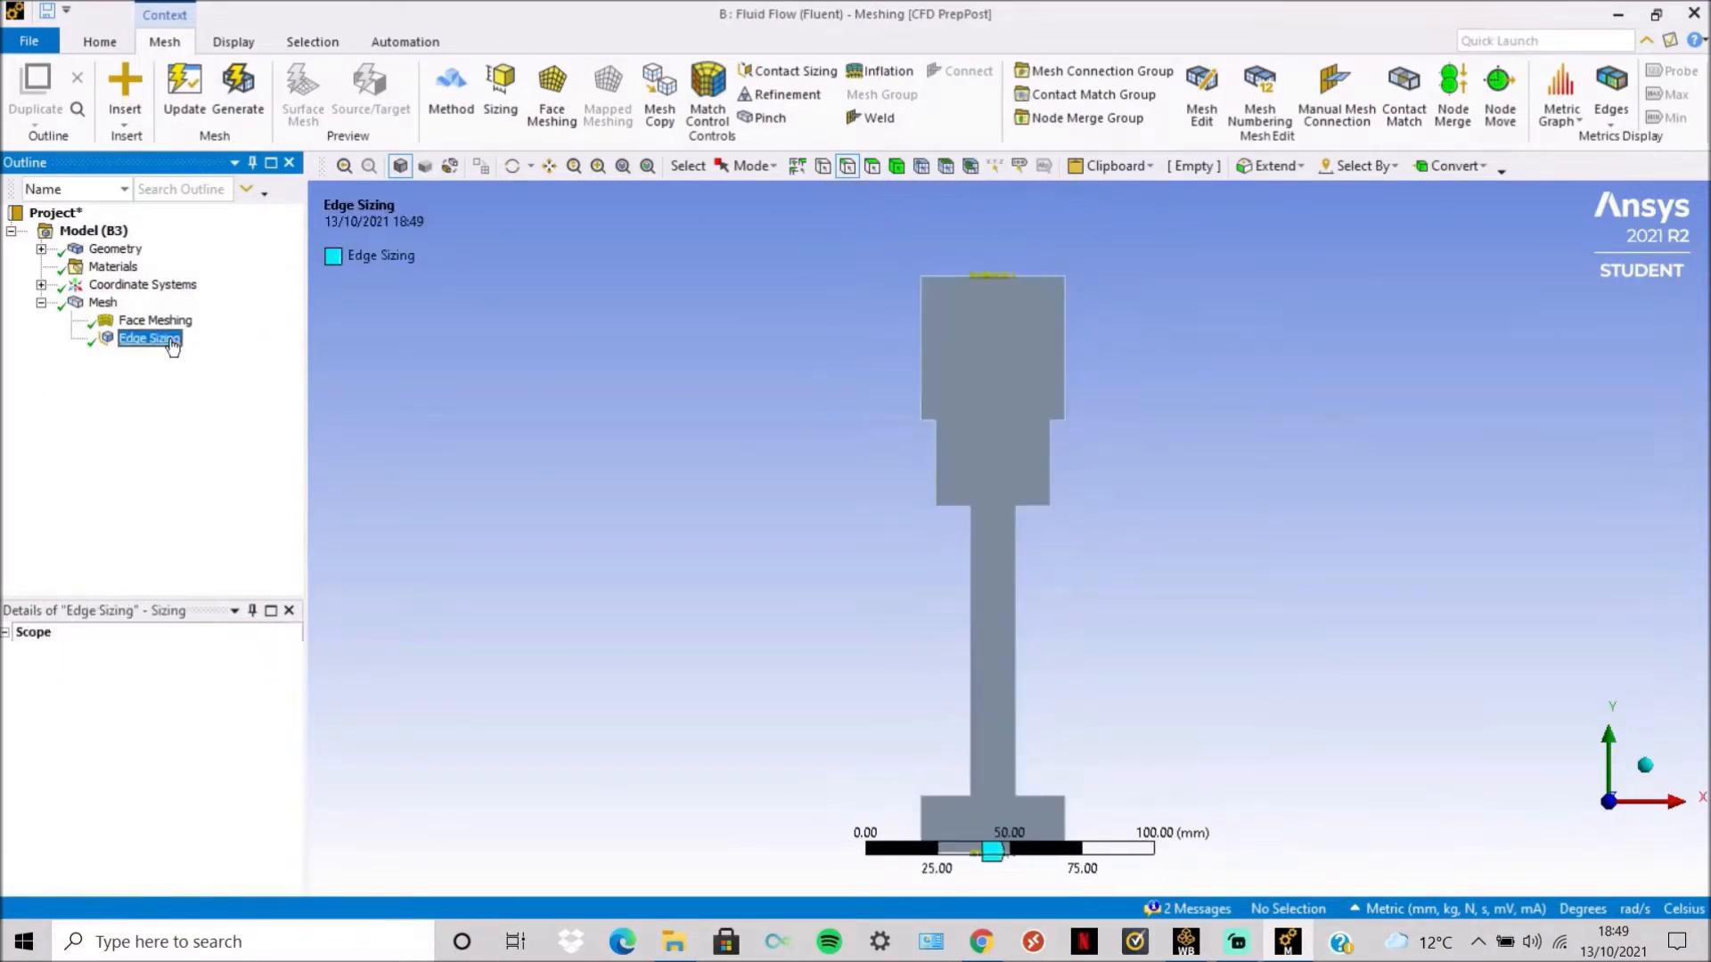
right_click(172, 341)
mouse_move(223, 353)
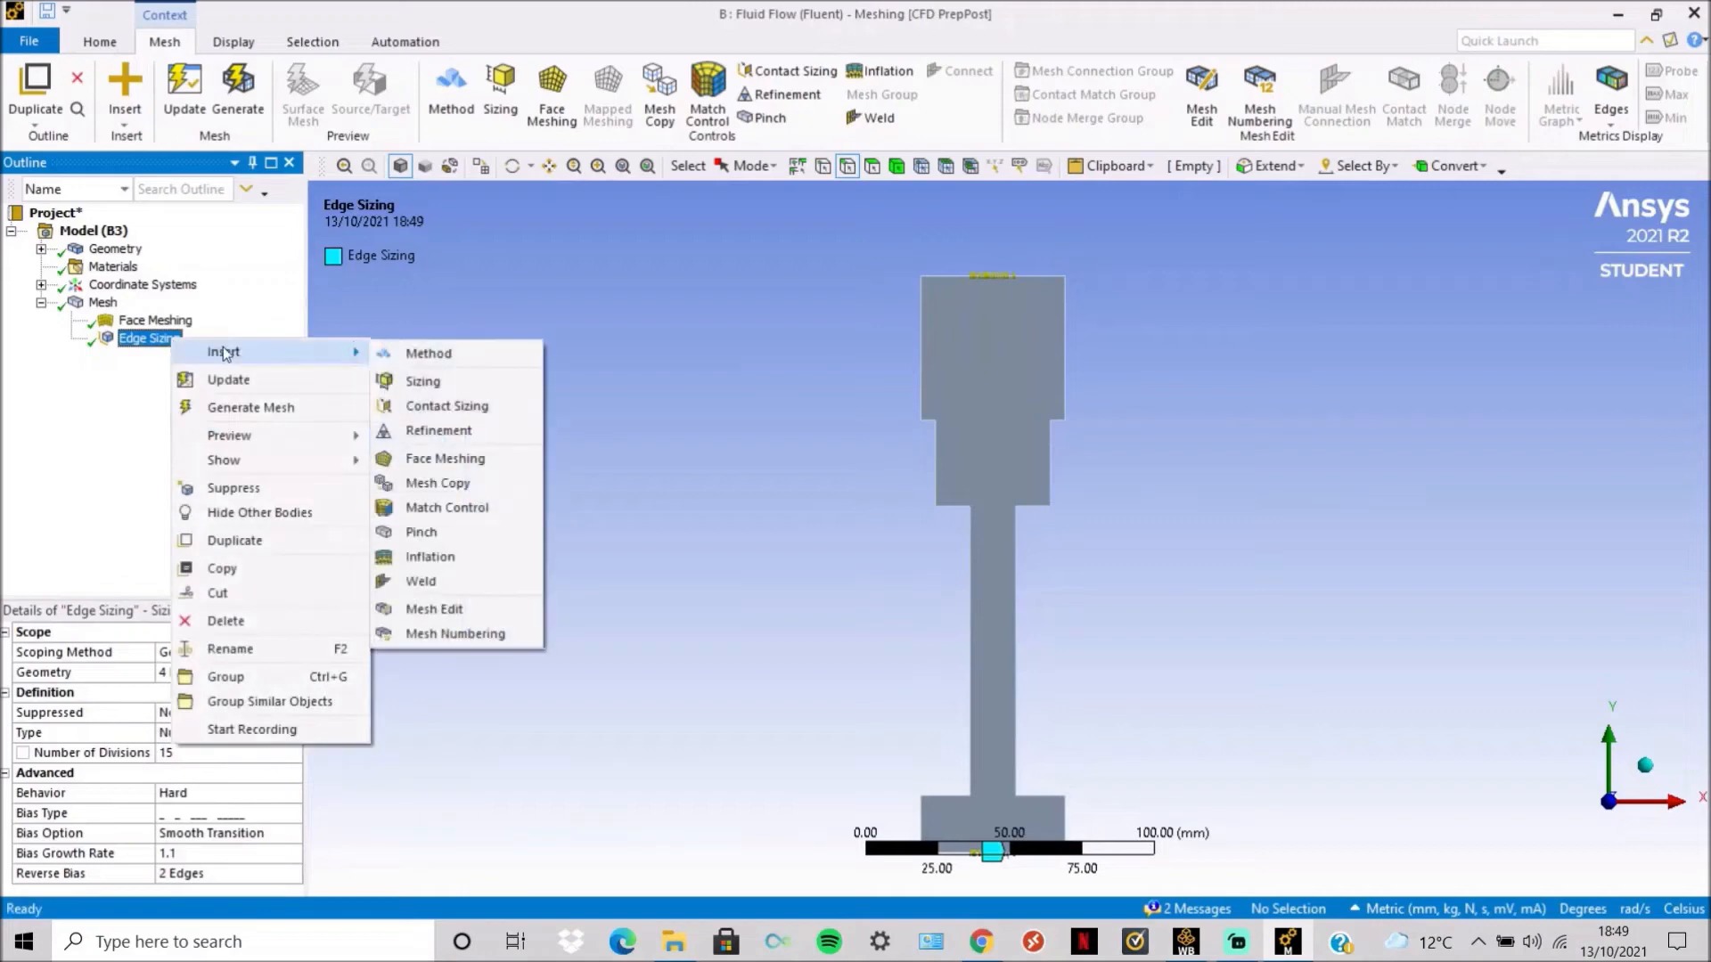
click(417, 380)
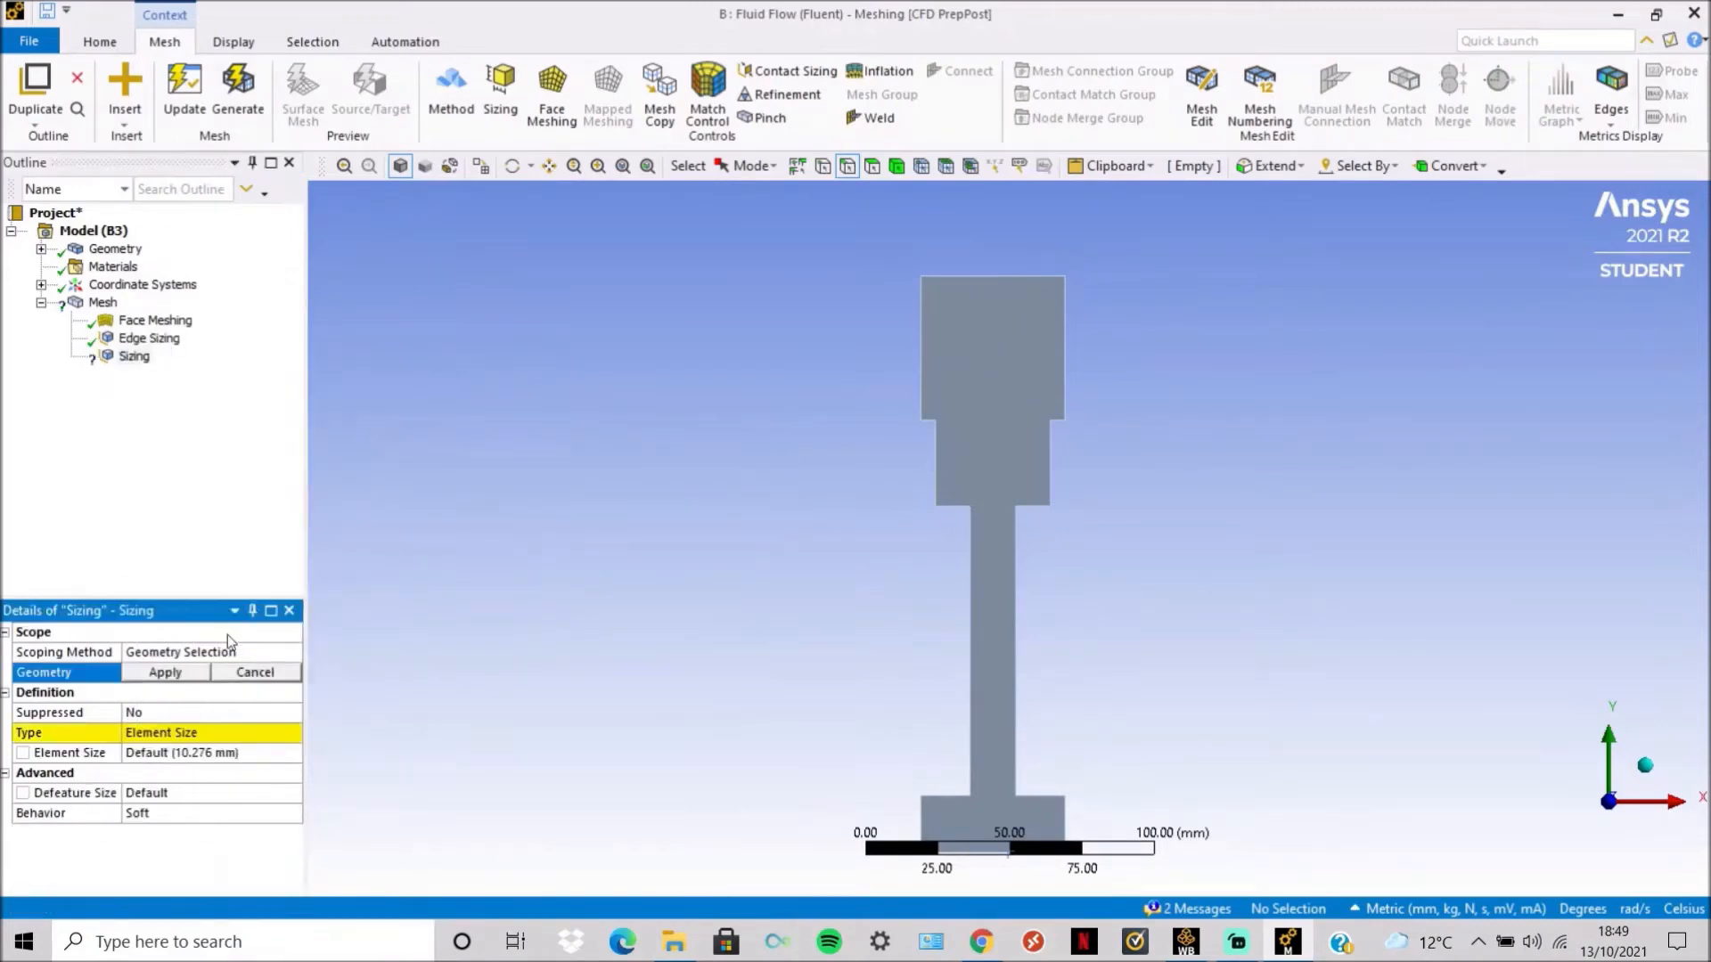
scroll(827, 599, down, 2)
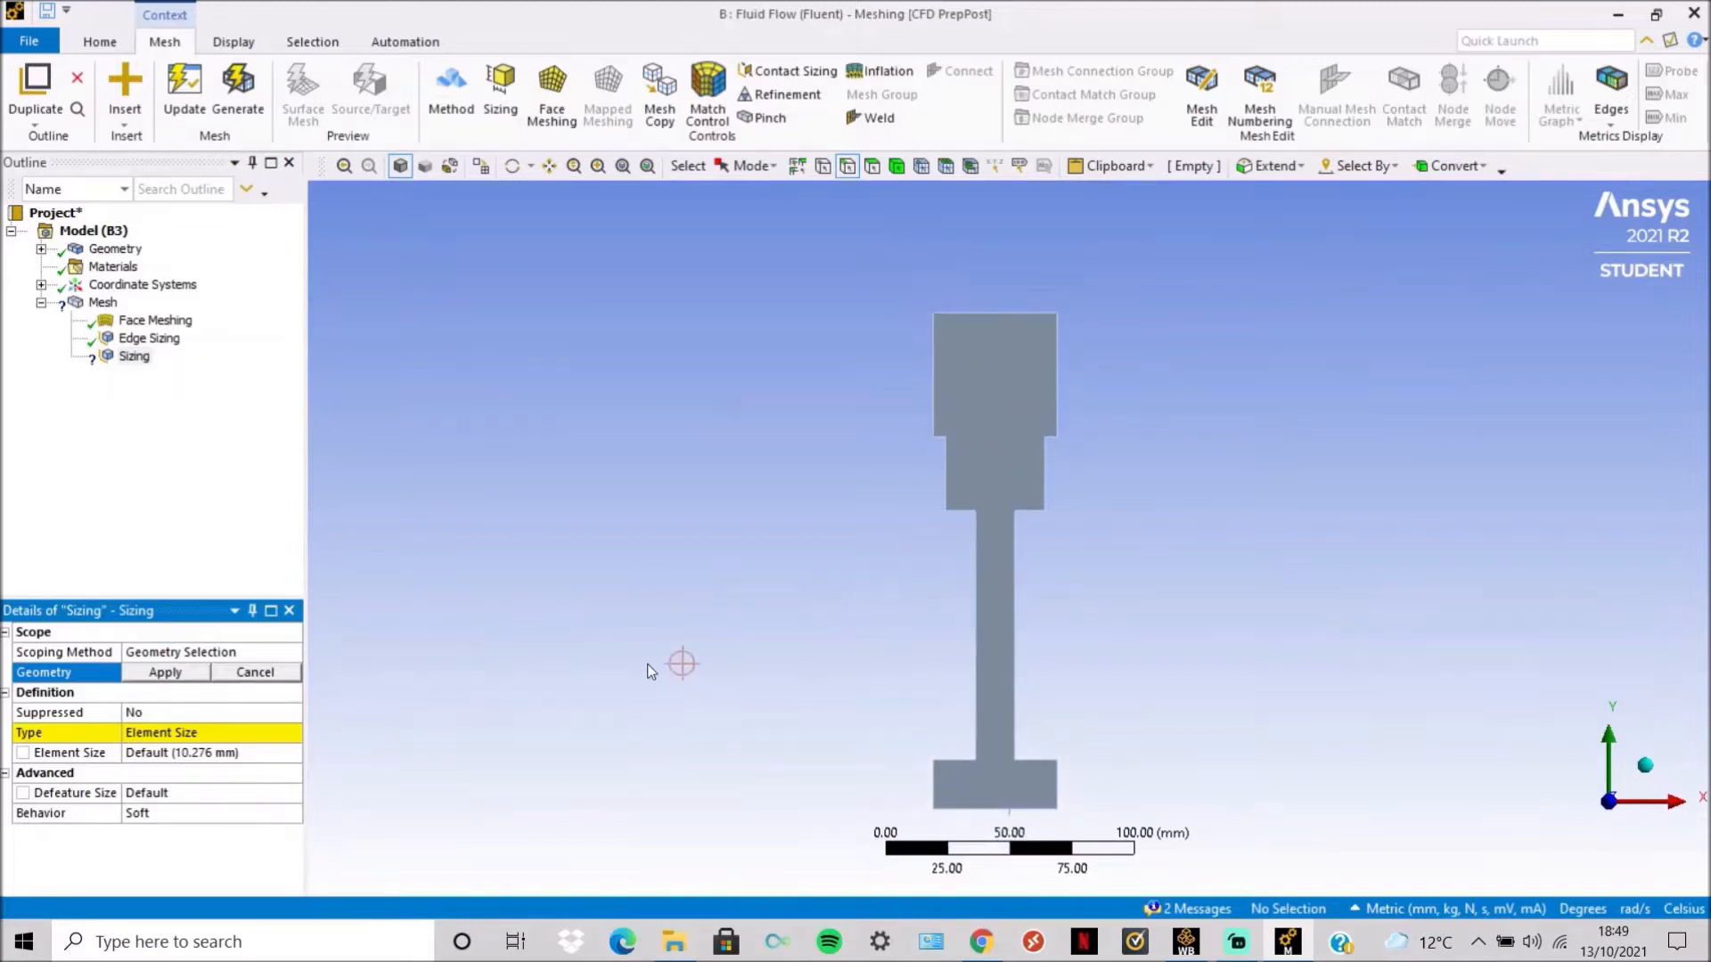
click(961, 759)
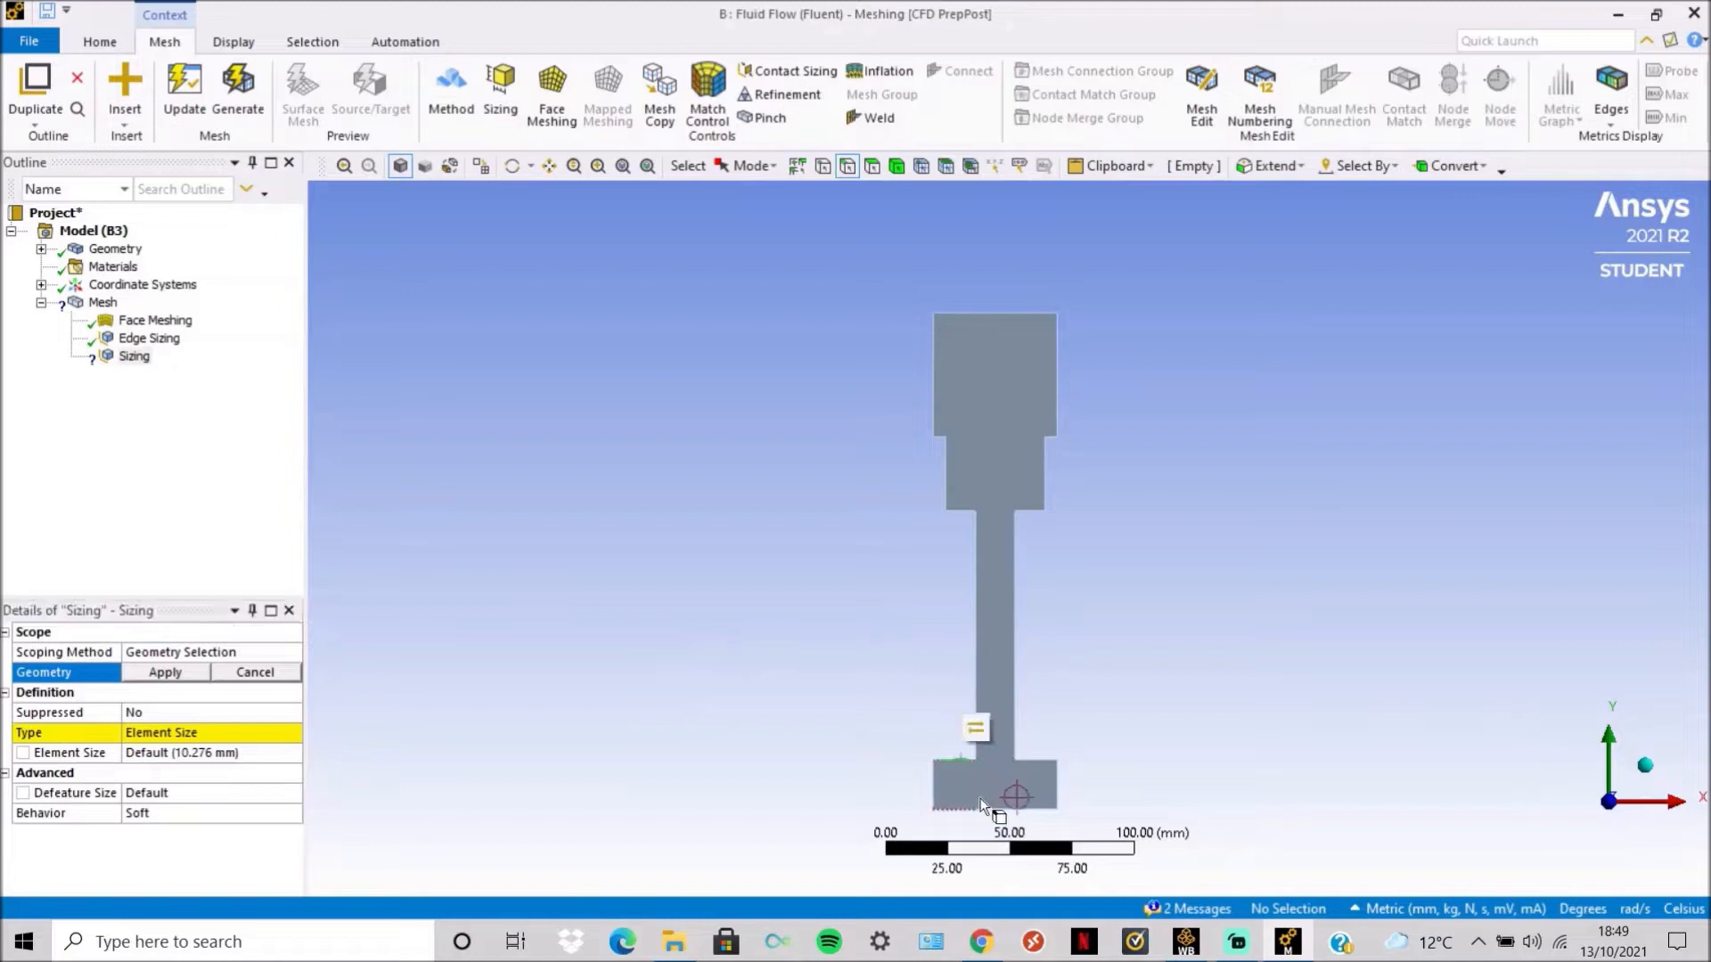
ctrl+click(974, 808)
ctrl+click(1051, 809)
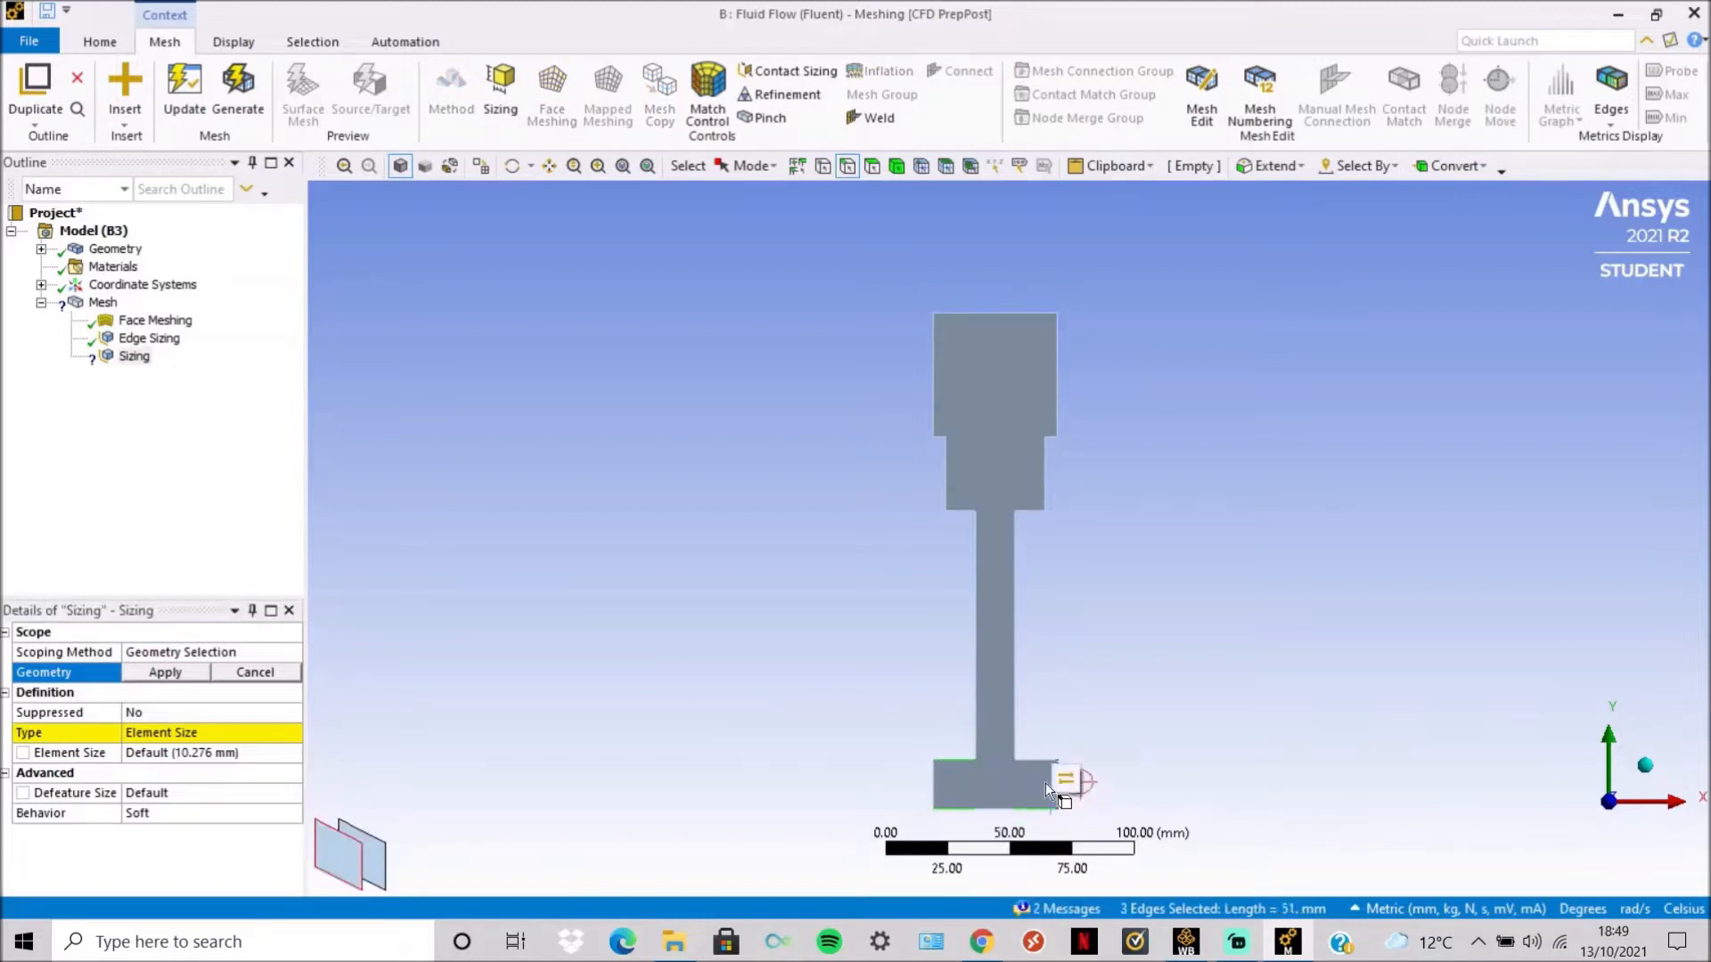
ctrl+click(1039, 763)
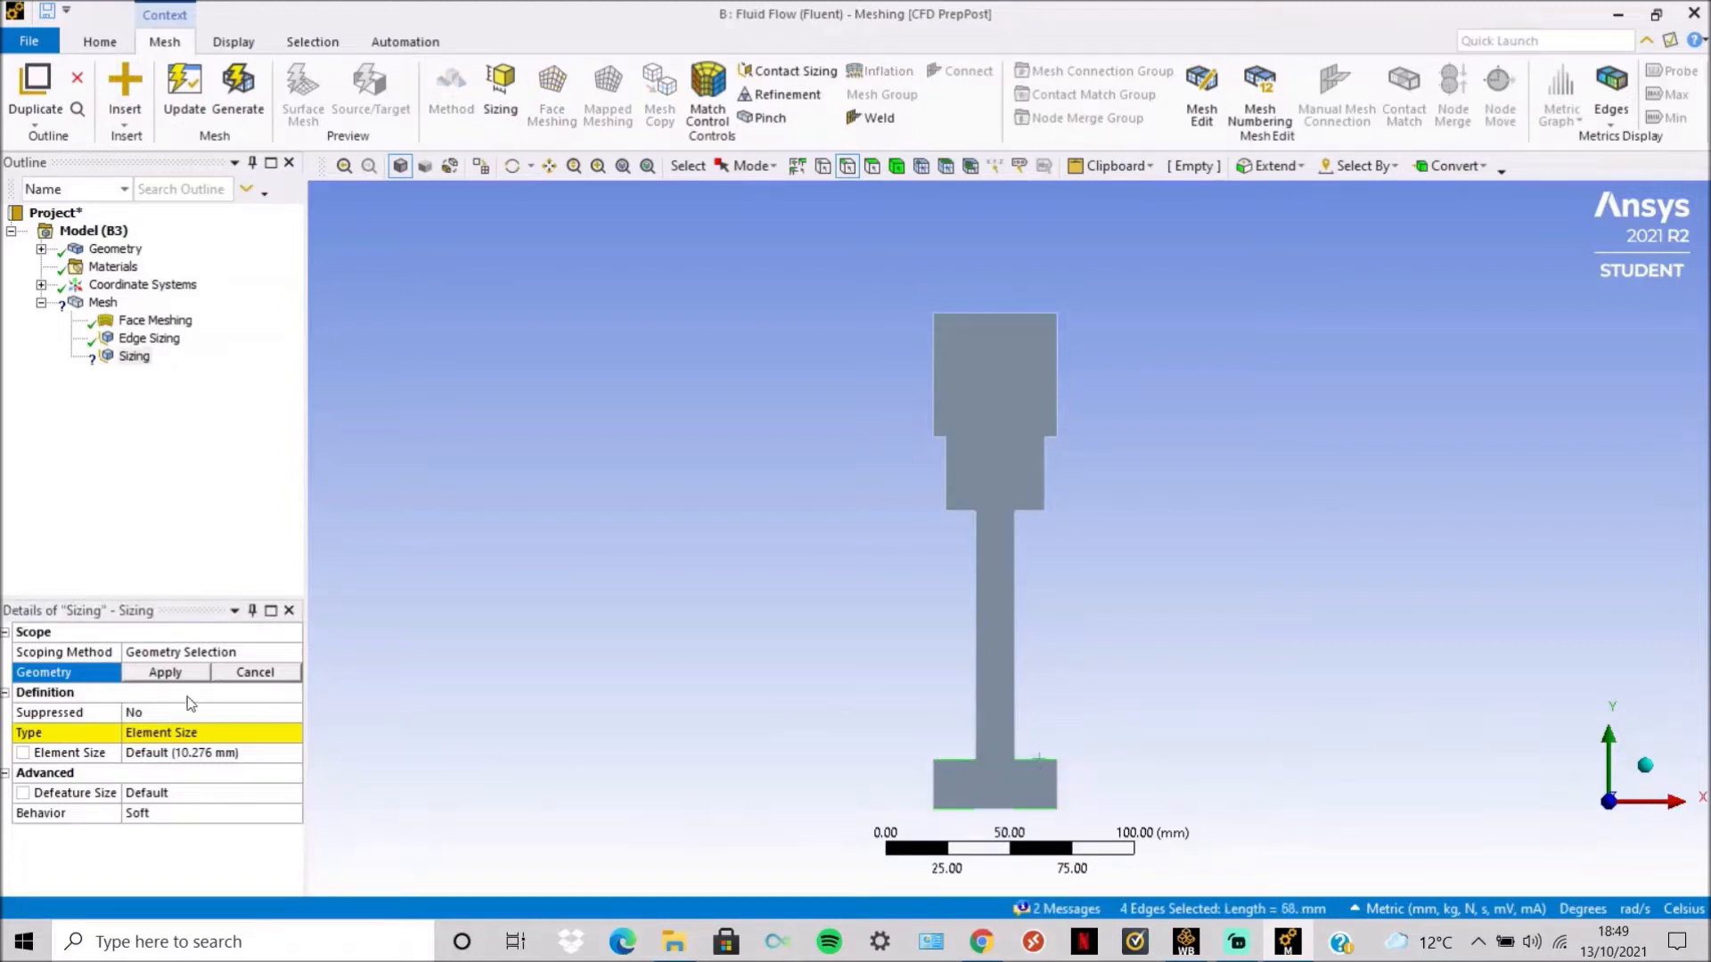
click(169, 674)
Define the new edge sizing by number of divisions, with 25 divisions and Hard behavior.
click(213, 732)
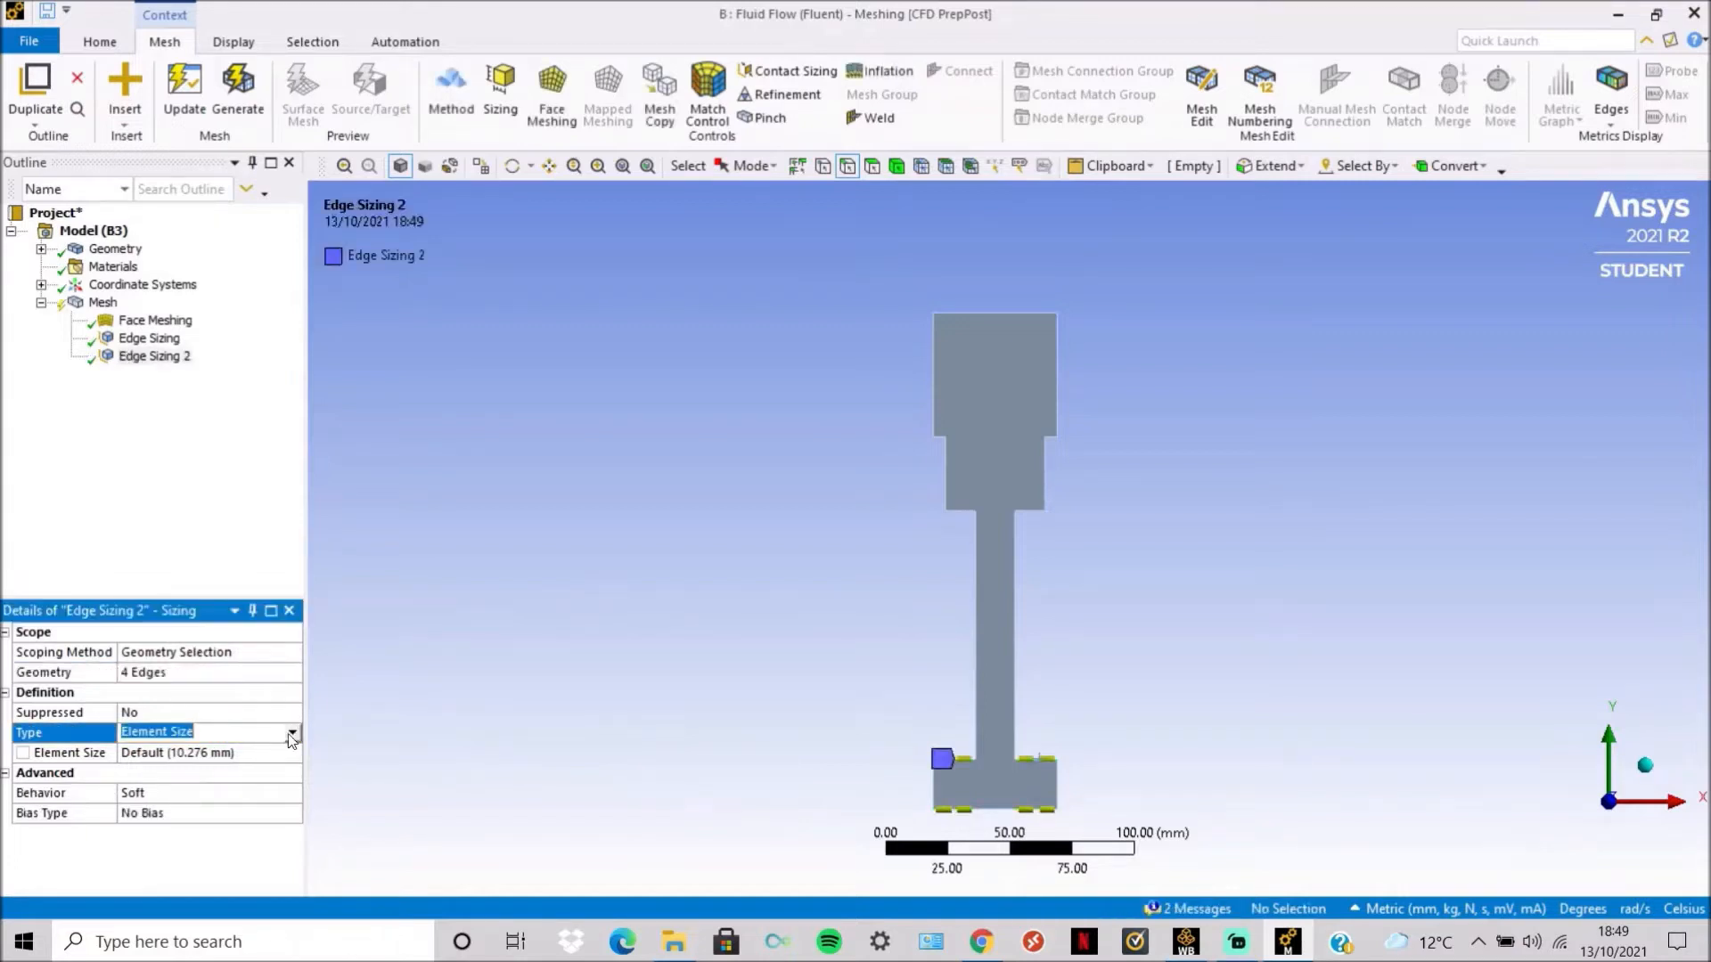
click(294, 734)
click(248, 770)
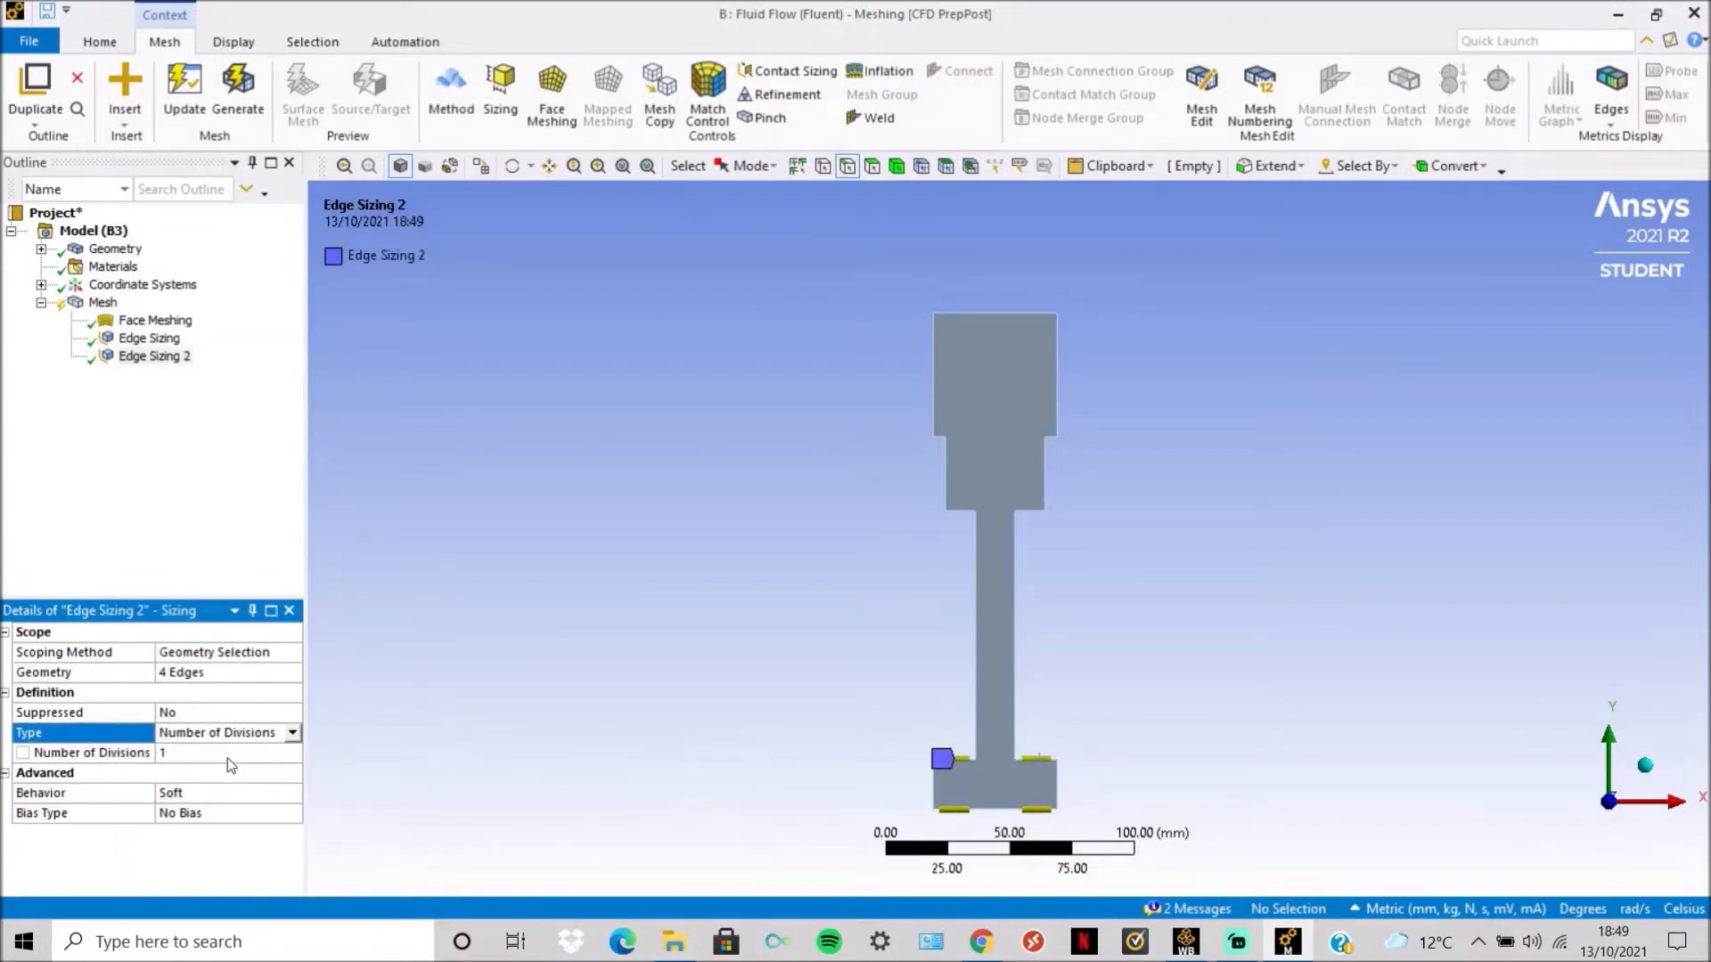
click(231, 757)
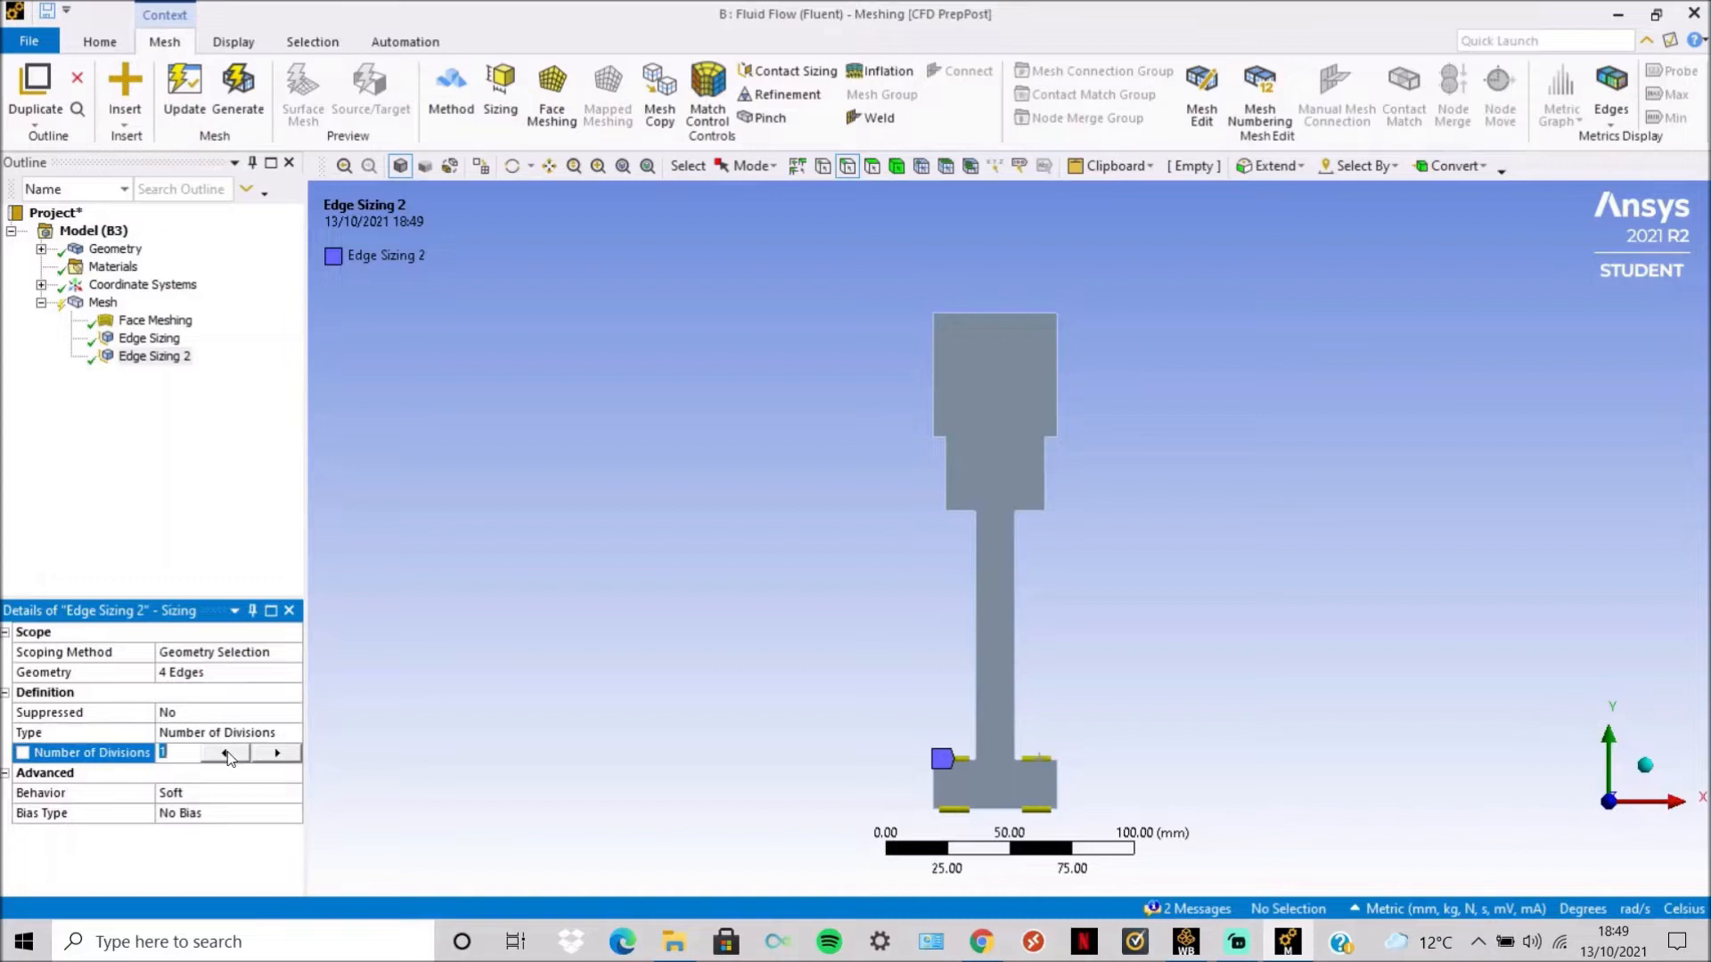
text(25)
key(Return)
click(233, 793)
click(287, 794)
click(280, 822)
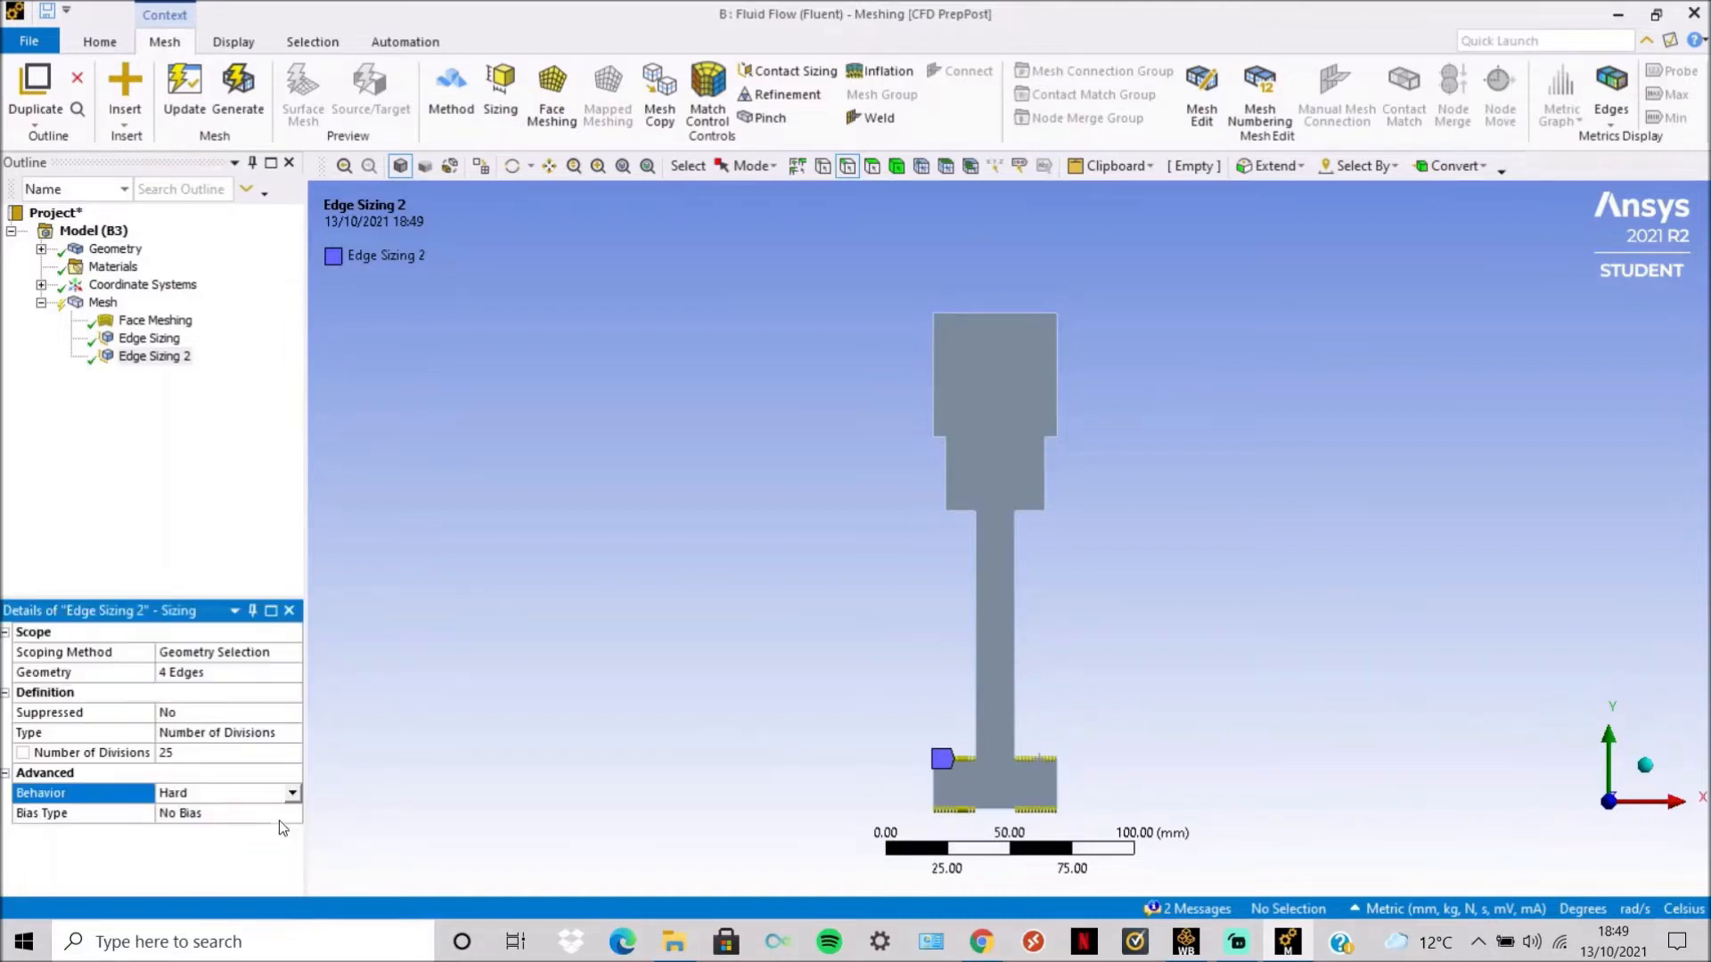
Give the second edge sizing a large-to-small bias with Smooth Transition and try a growth rate of 1.1.
click(285, 814)
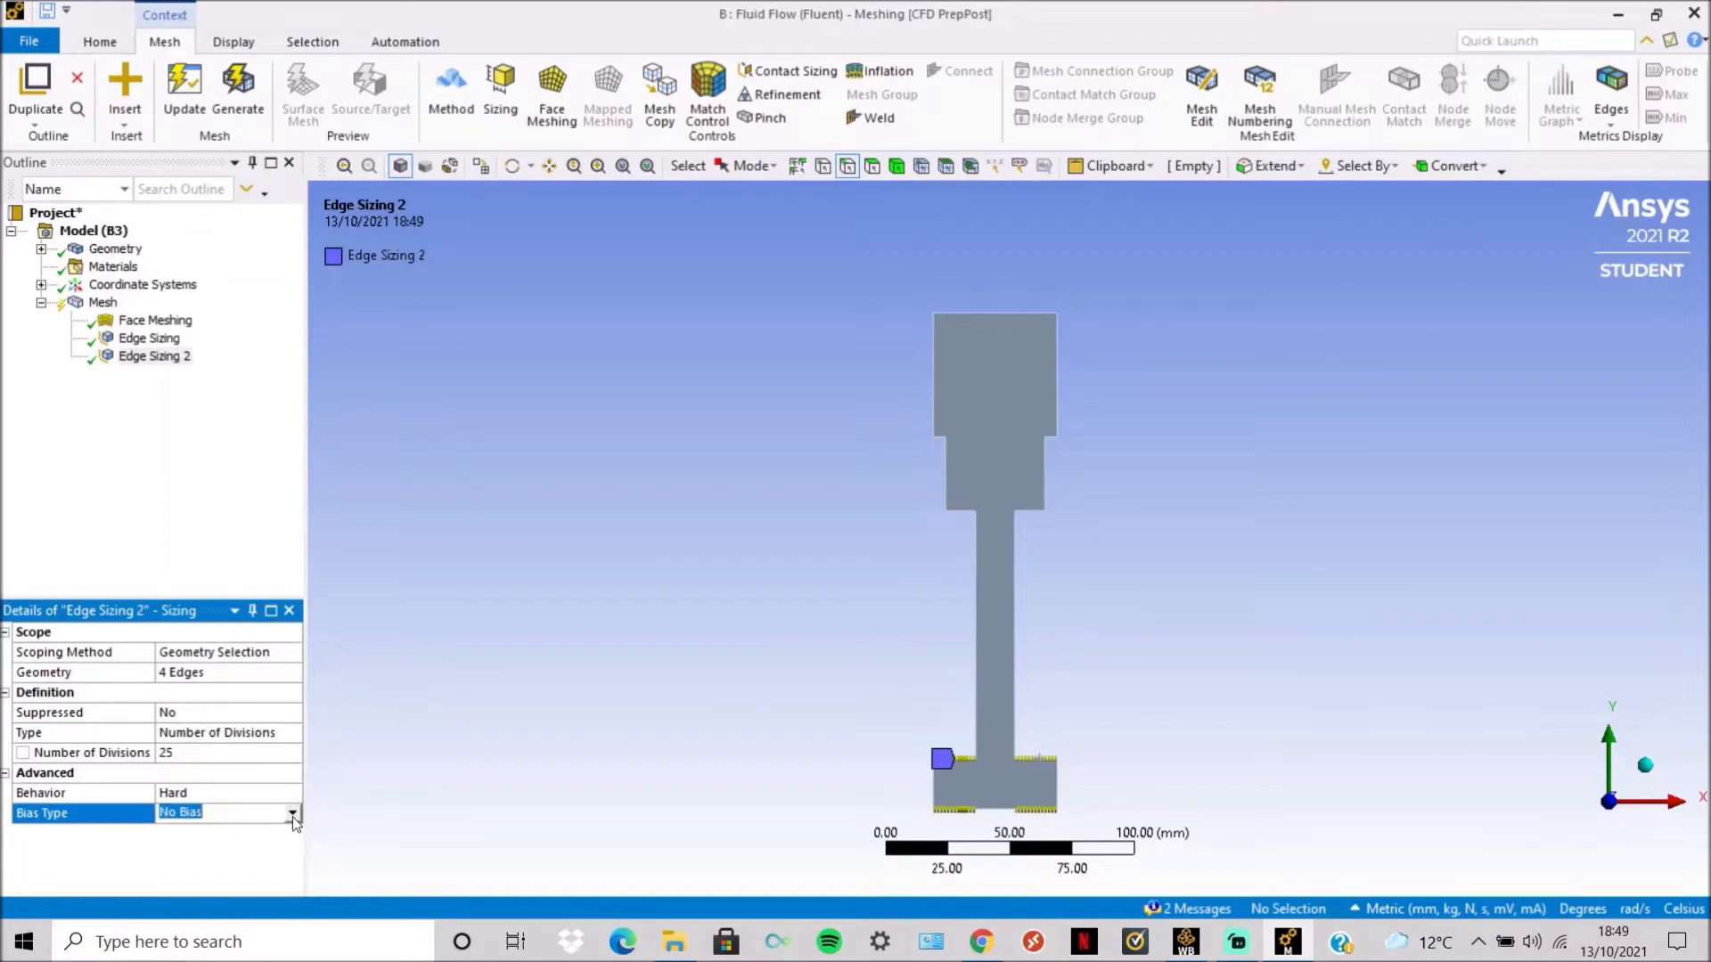
click(292, 813)
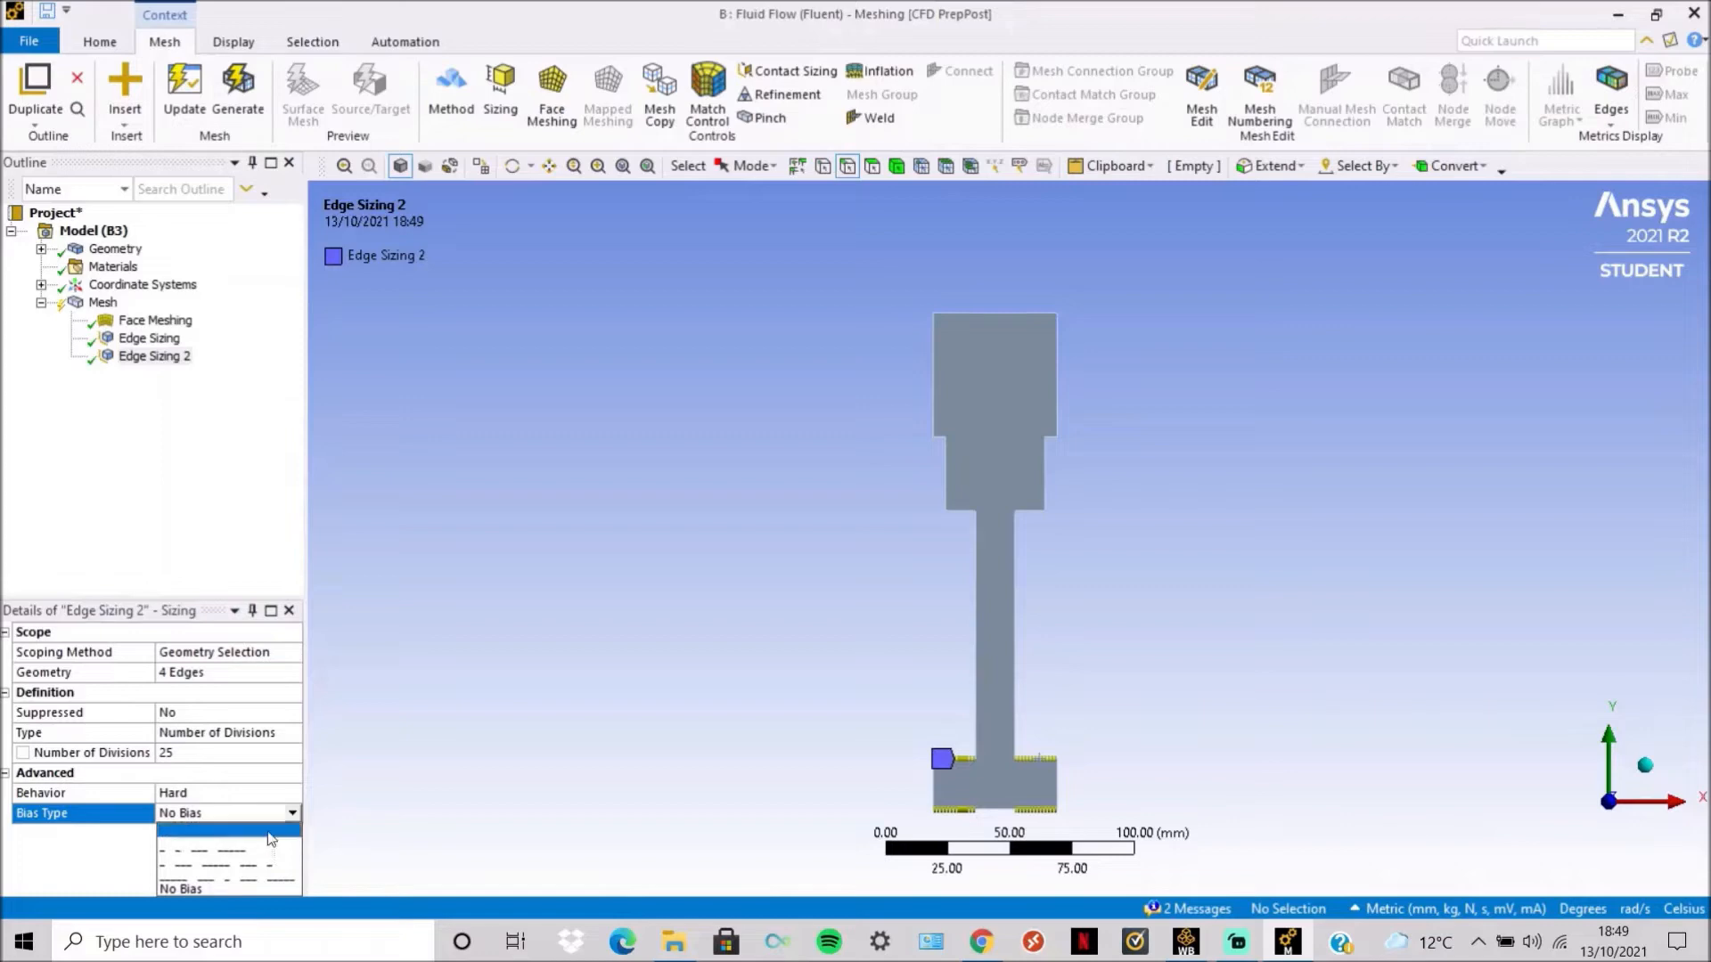
click(271, 832)
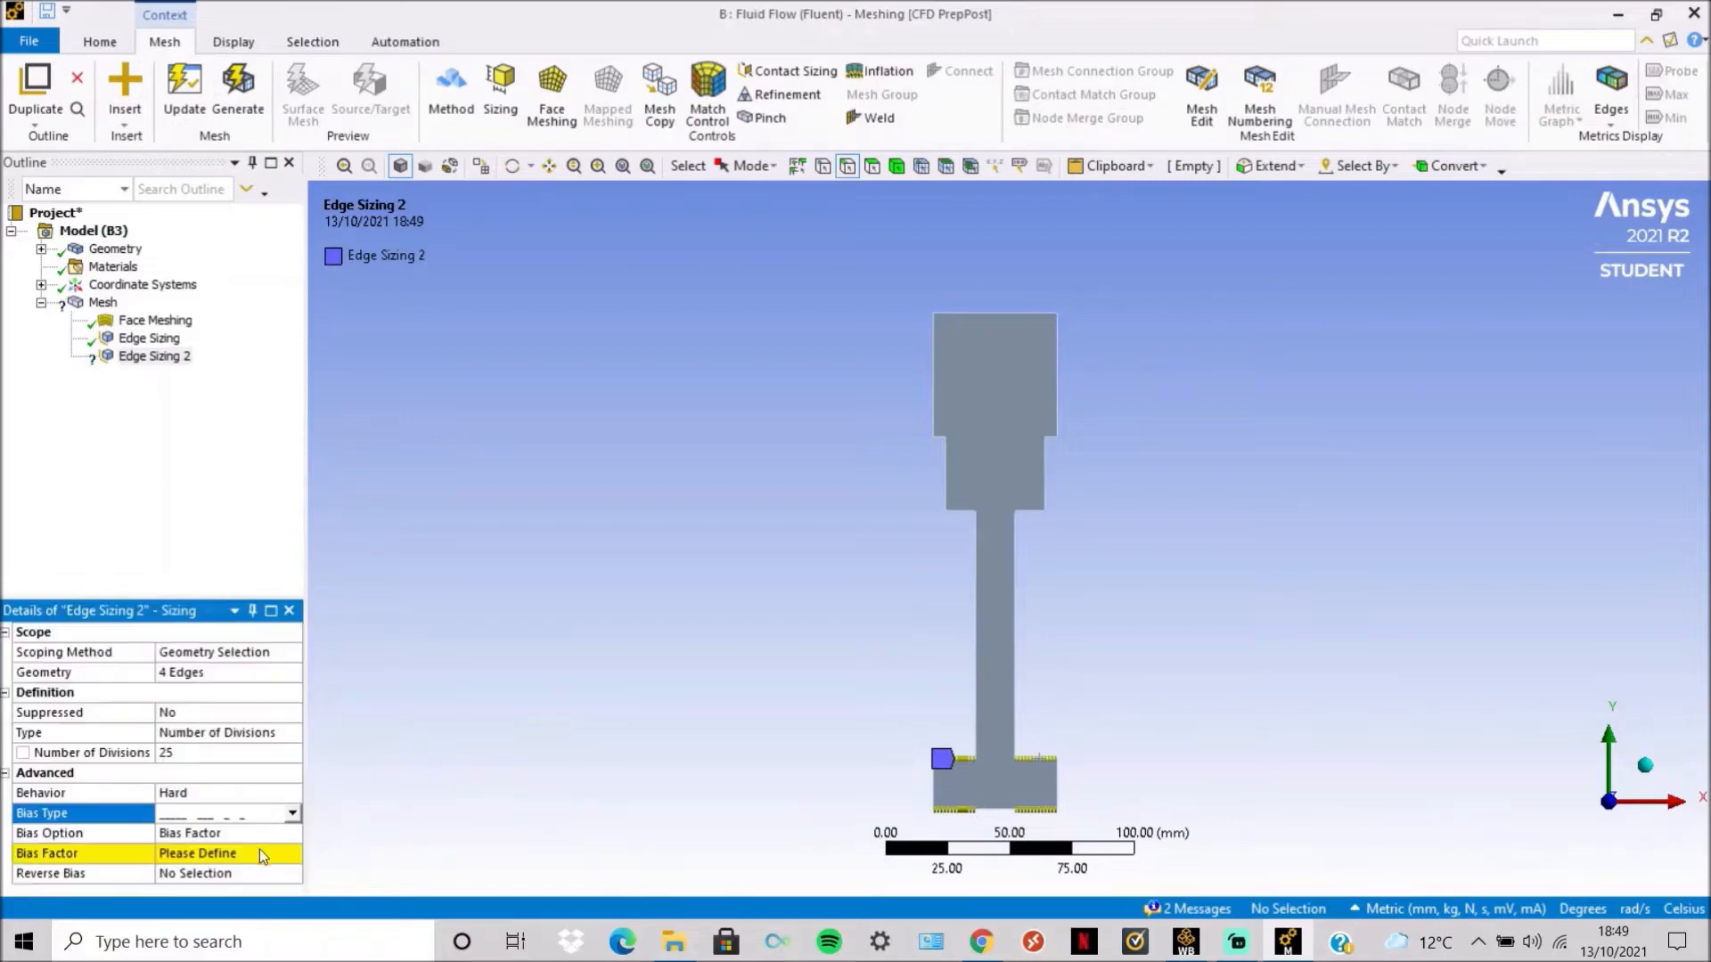
click(269, 828)
click(289, 834)
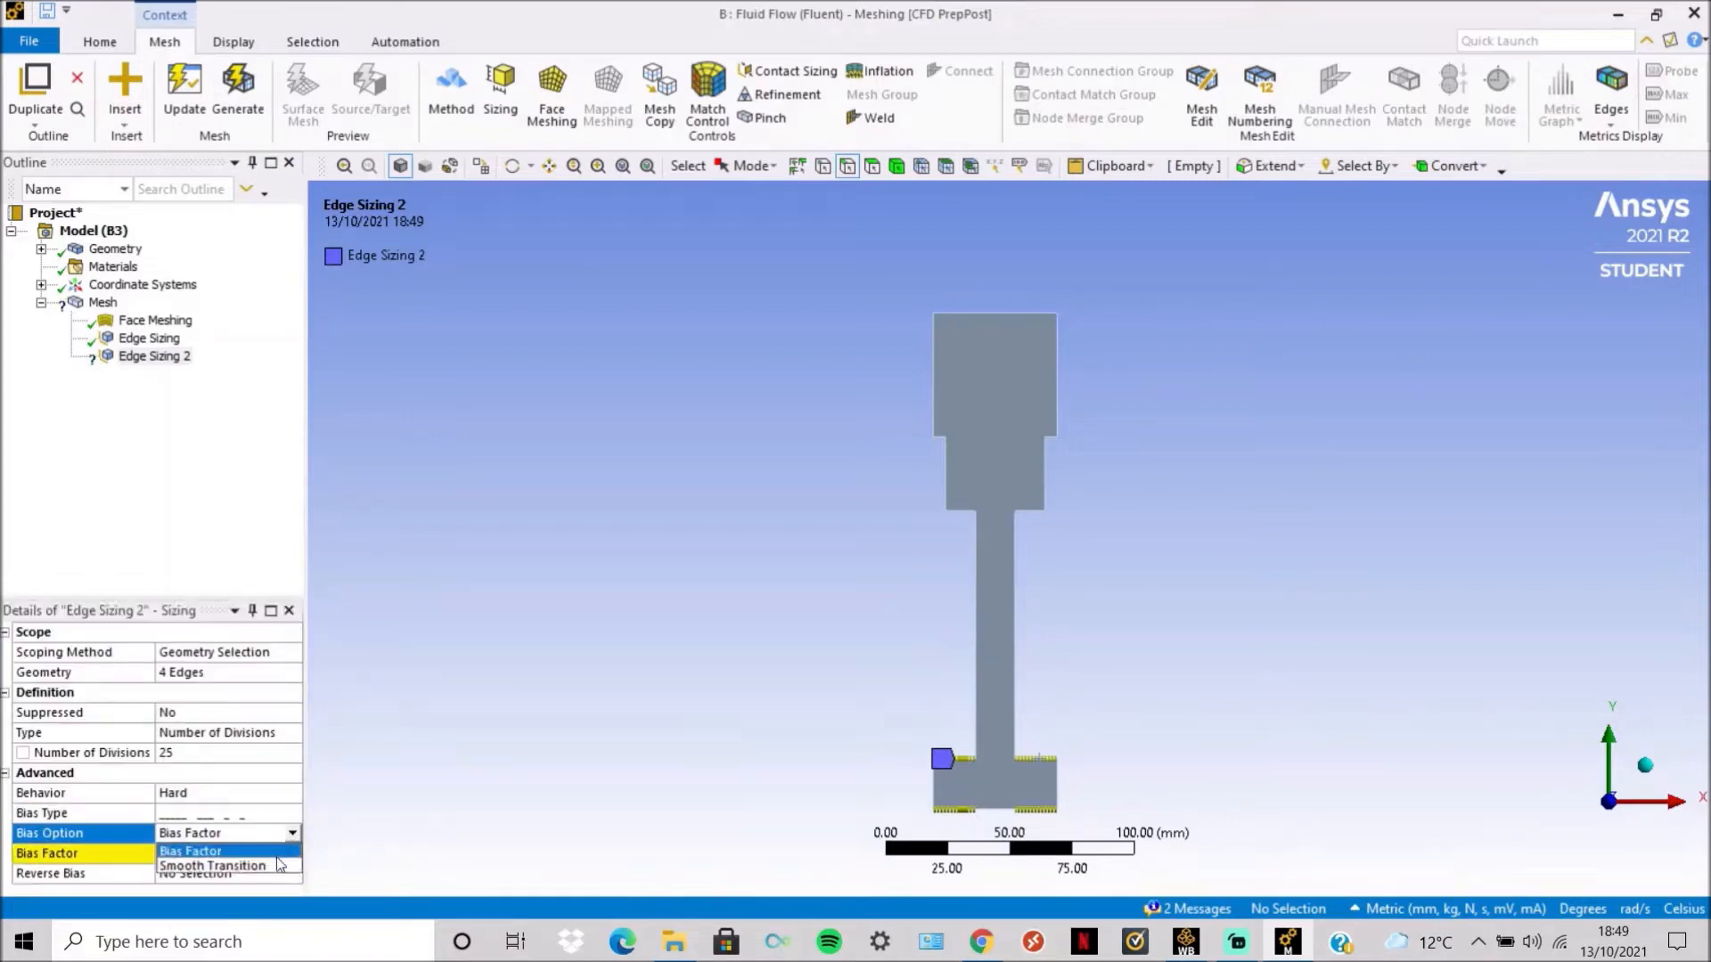
click(277, 868)
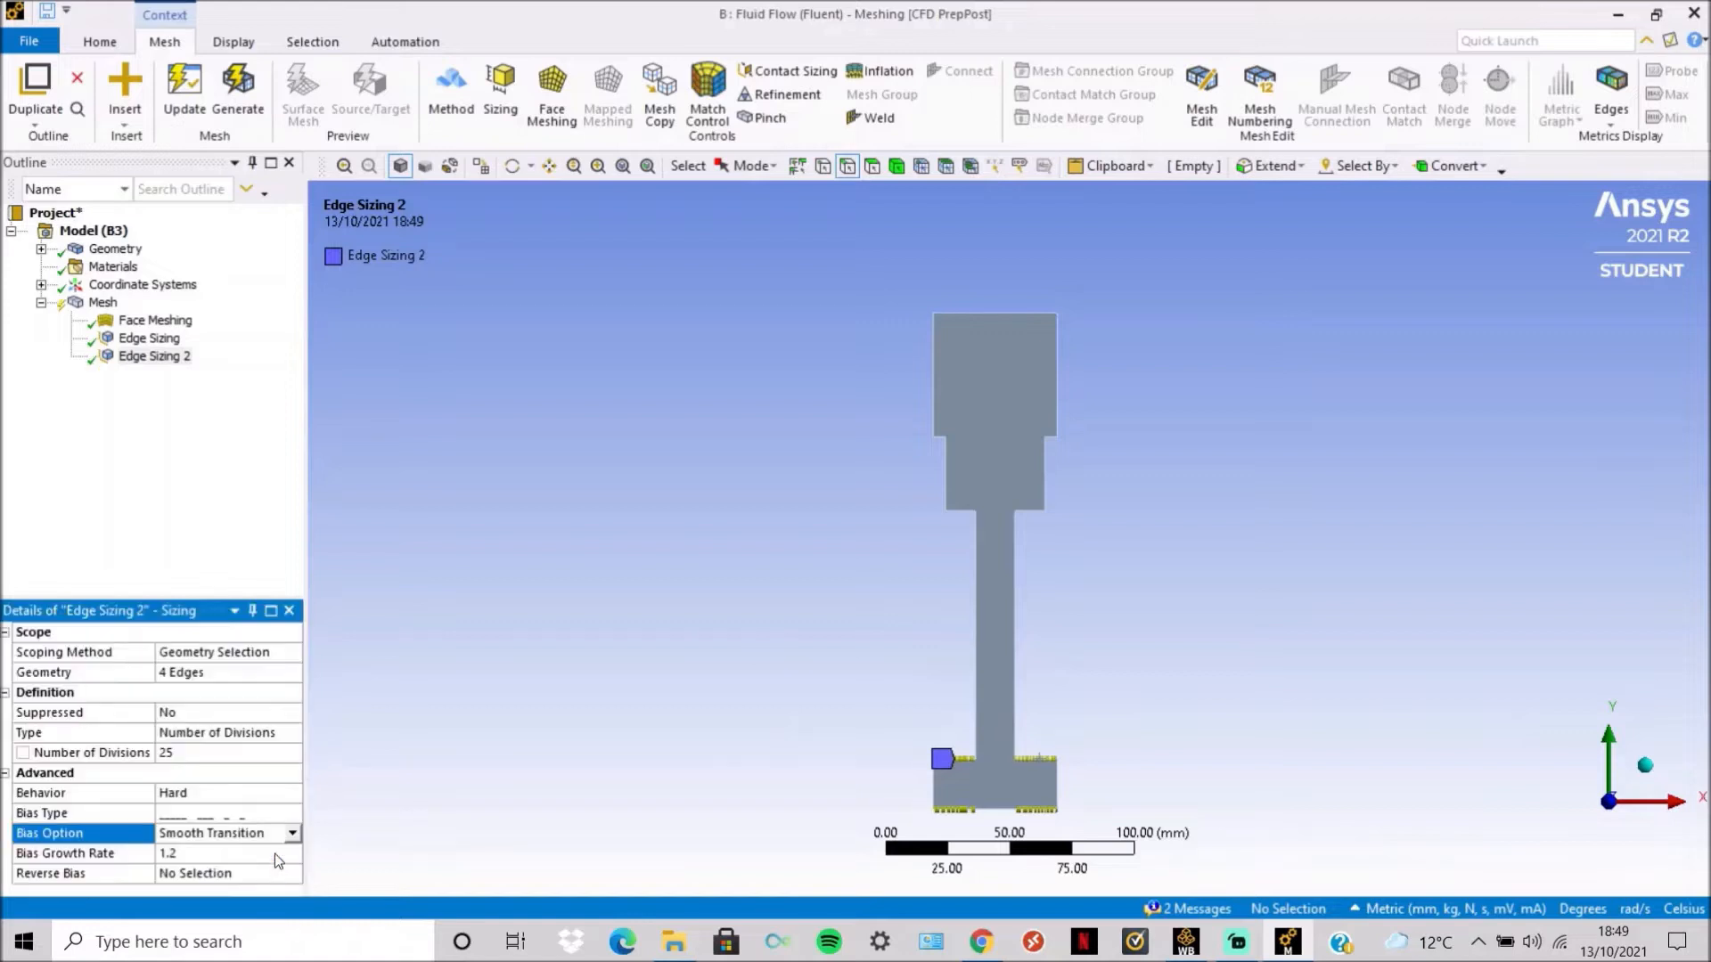
click(275, 853)
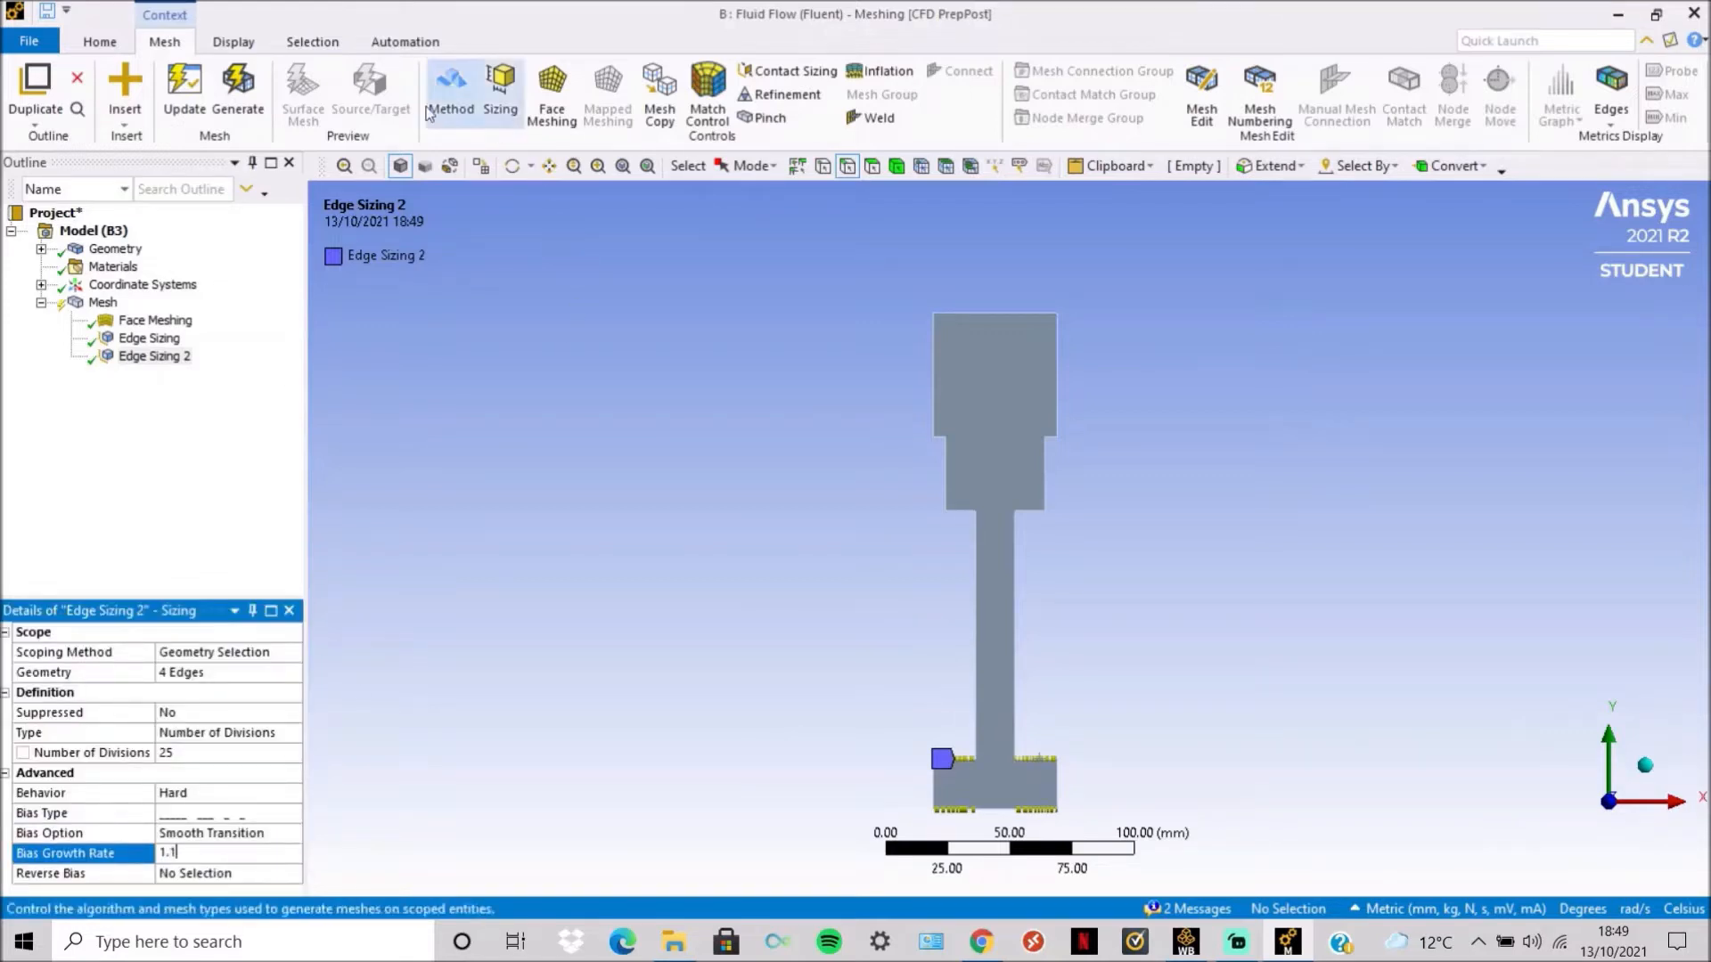
Update the mesh, display it, and examine the divisions in the bottom block beside the column.
click(182, 104)
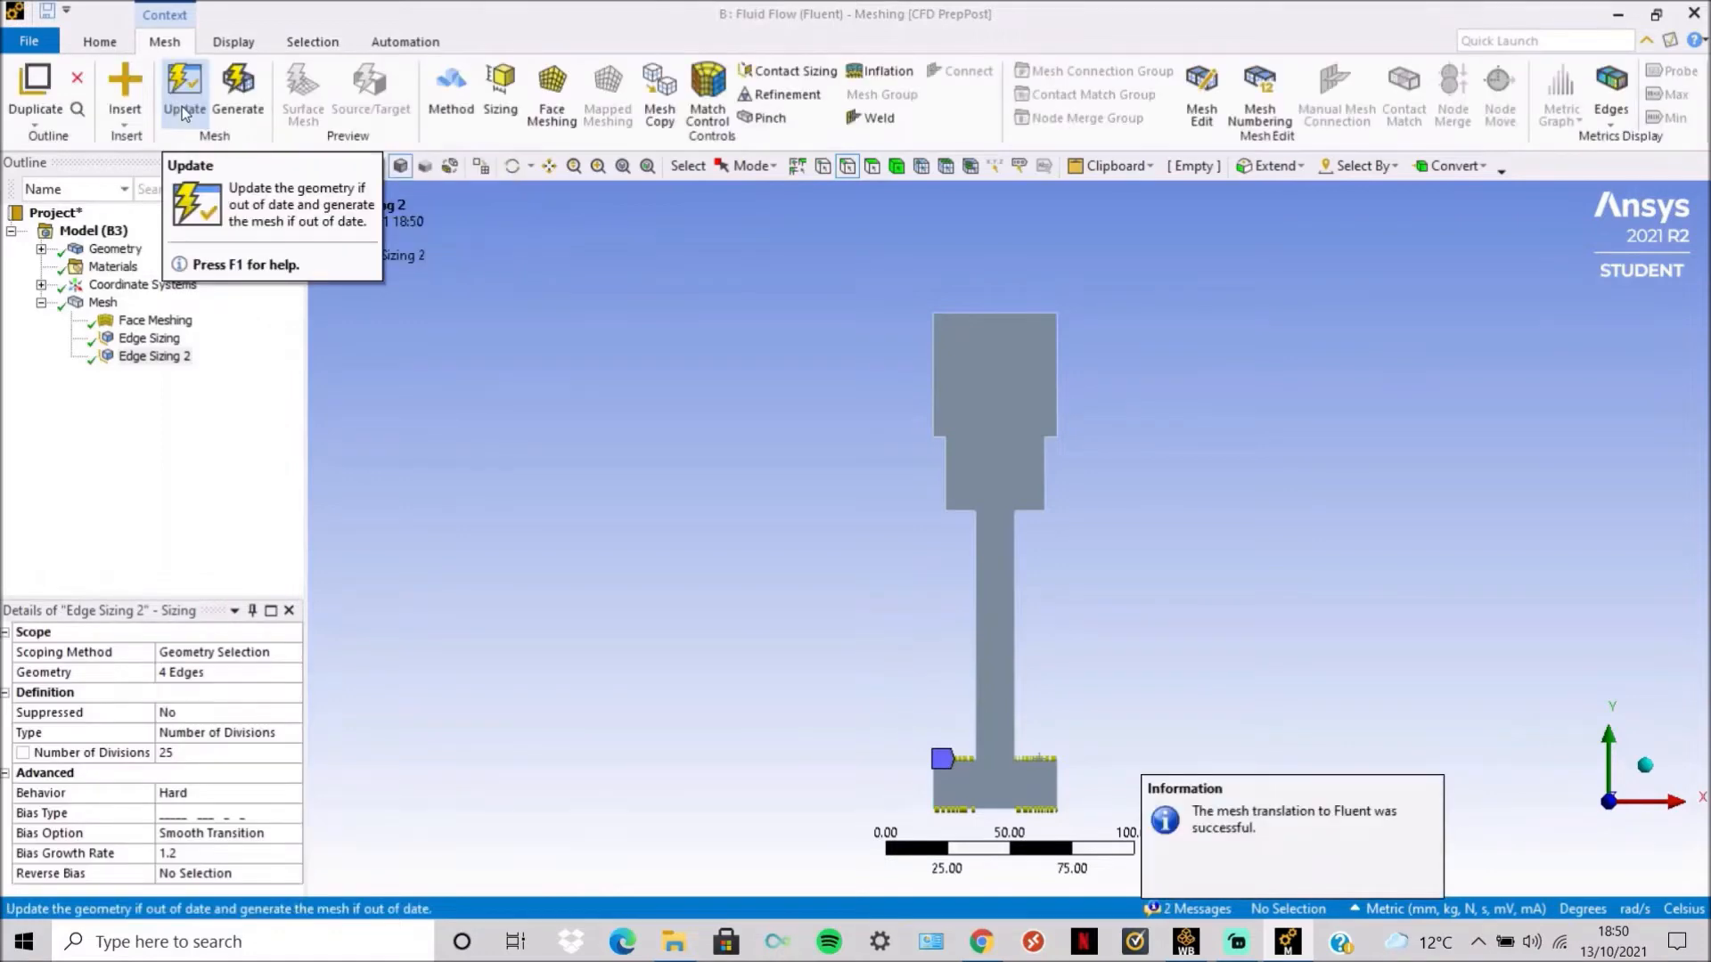
click(104, 303)
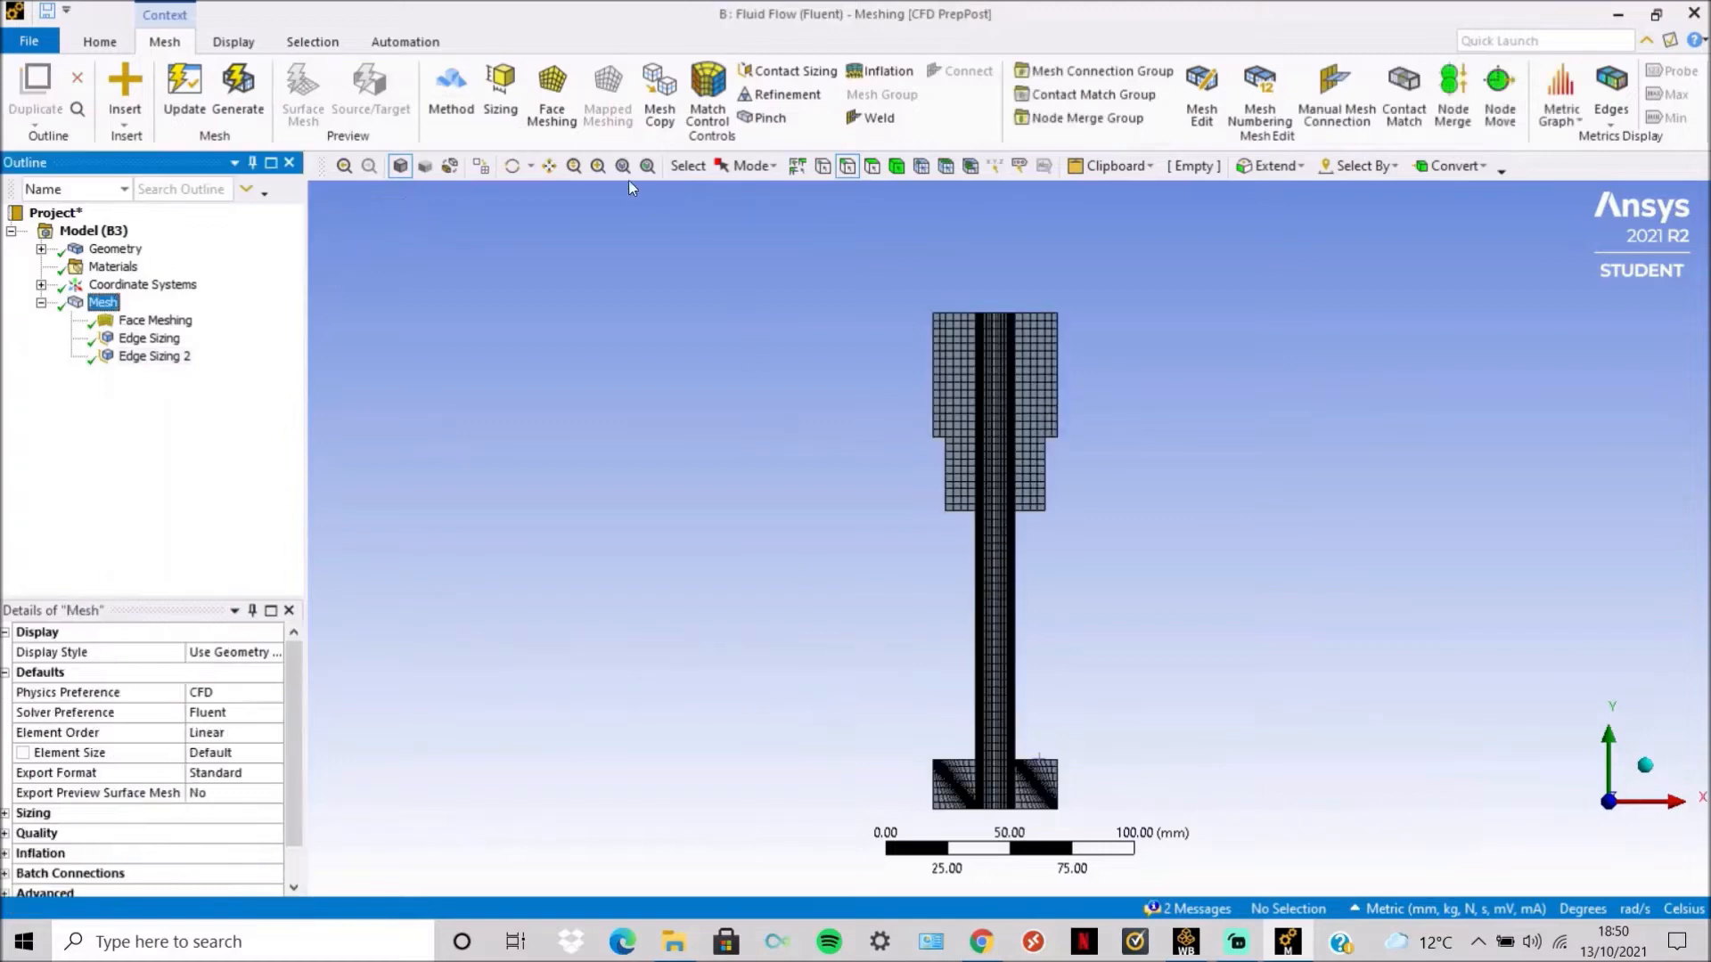
click(553, 171)
drag(959, 724, 950, 576)
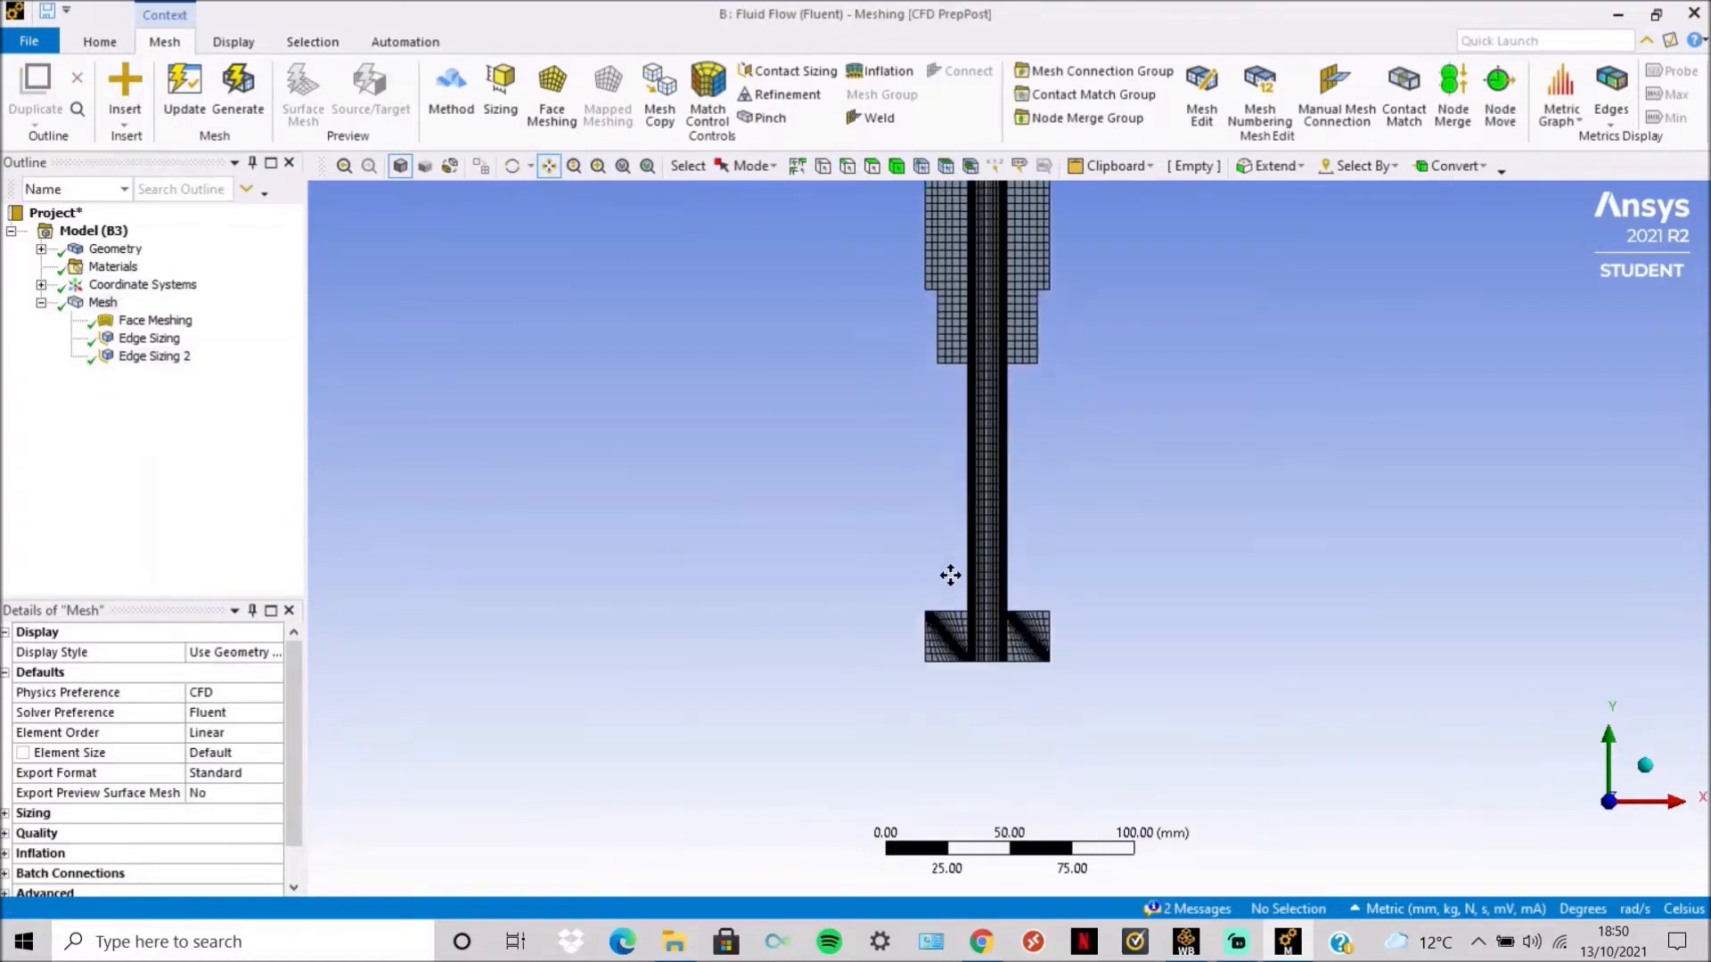
scroll(950, 620, up, 3)
drag(956, 682, 954, 509)
scroll(955, 510, up, 5)
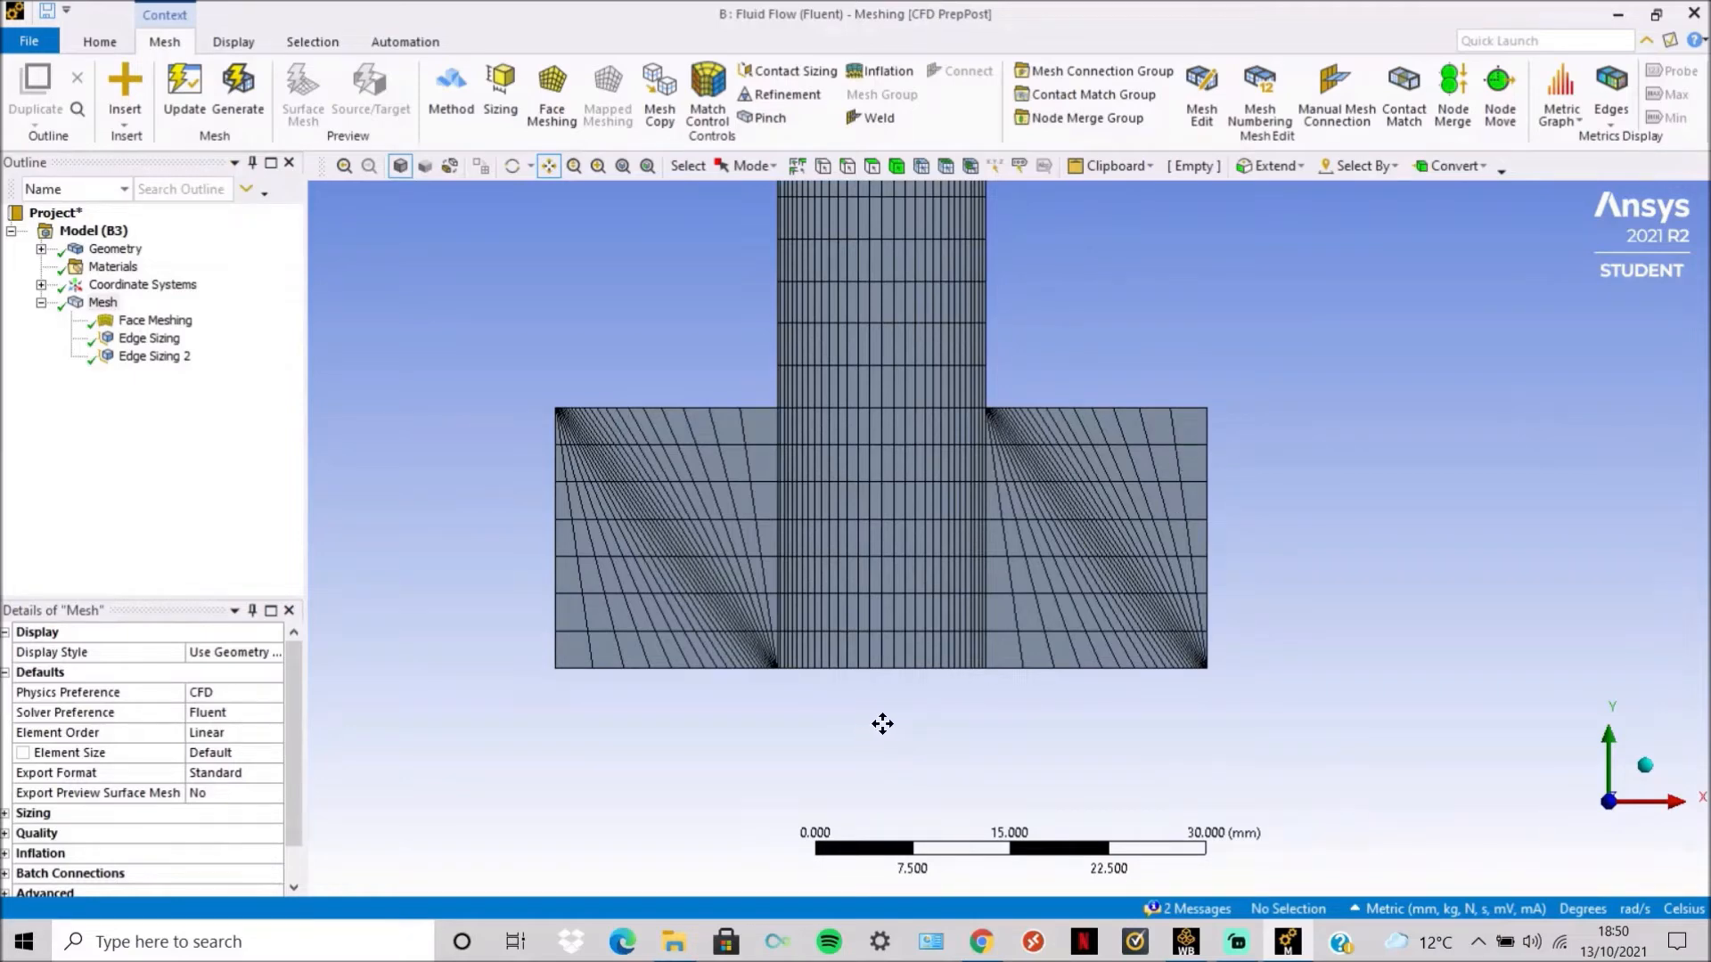
Reverse the second edge sizing's bias on the bottom block's two upper edges, then update and display the mesh.
click(151, 356)
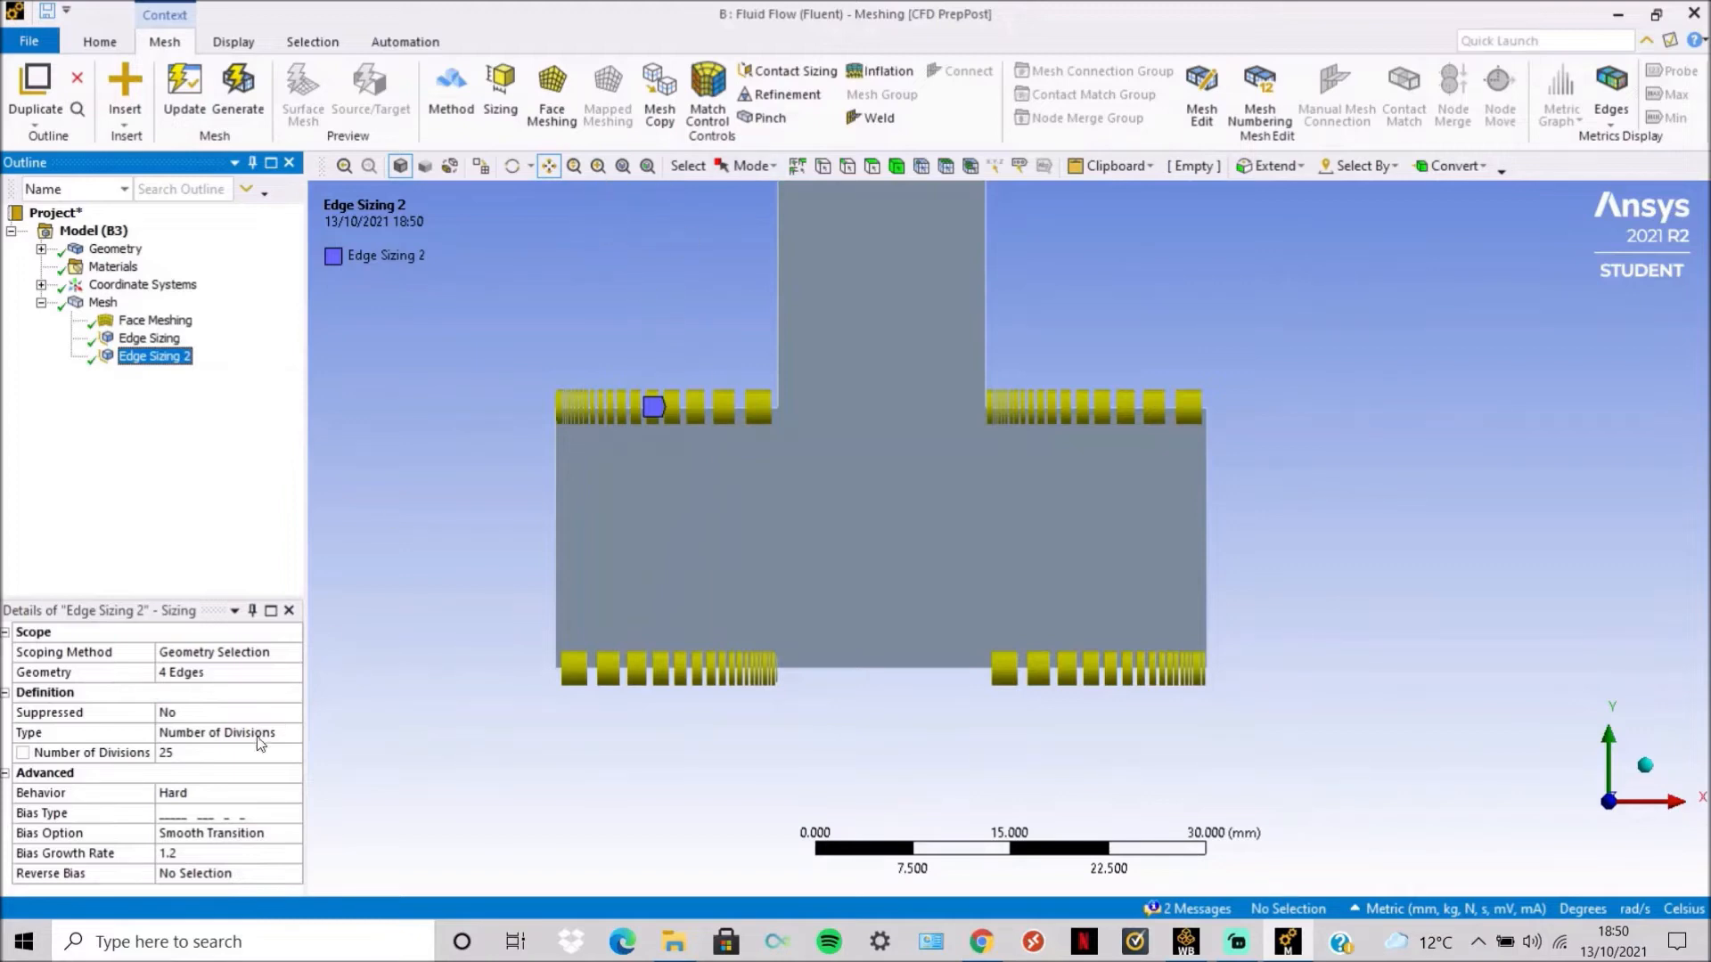
click(196, 874)
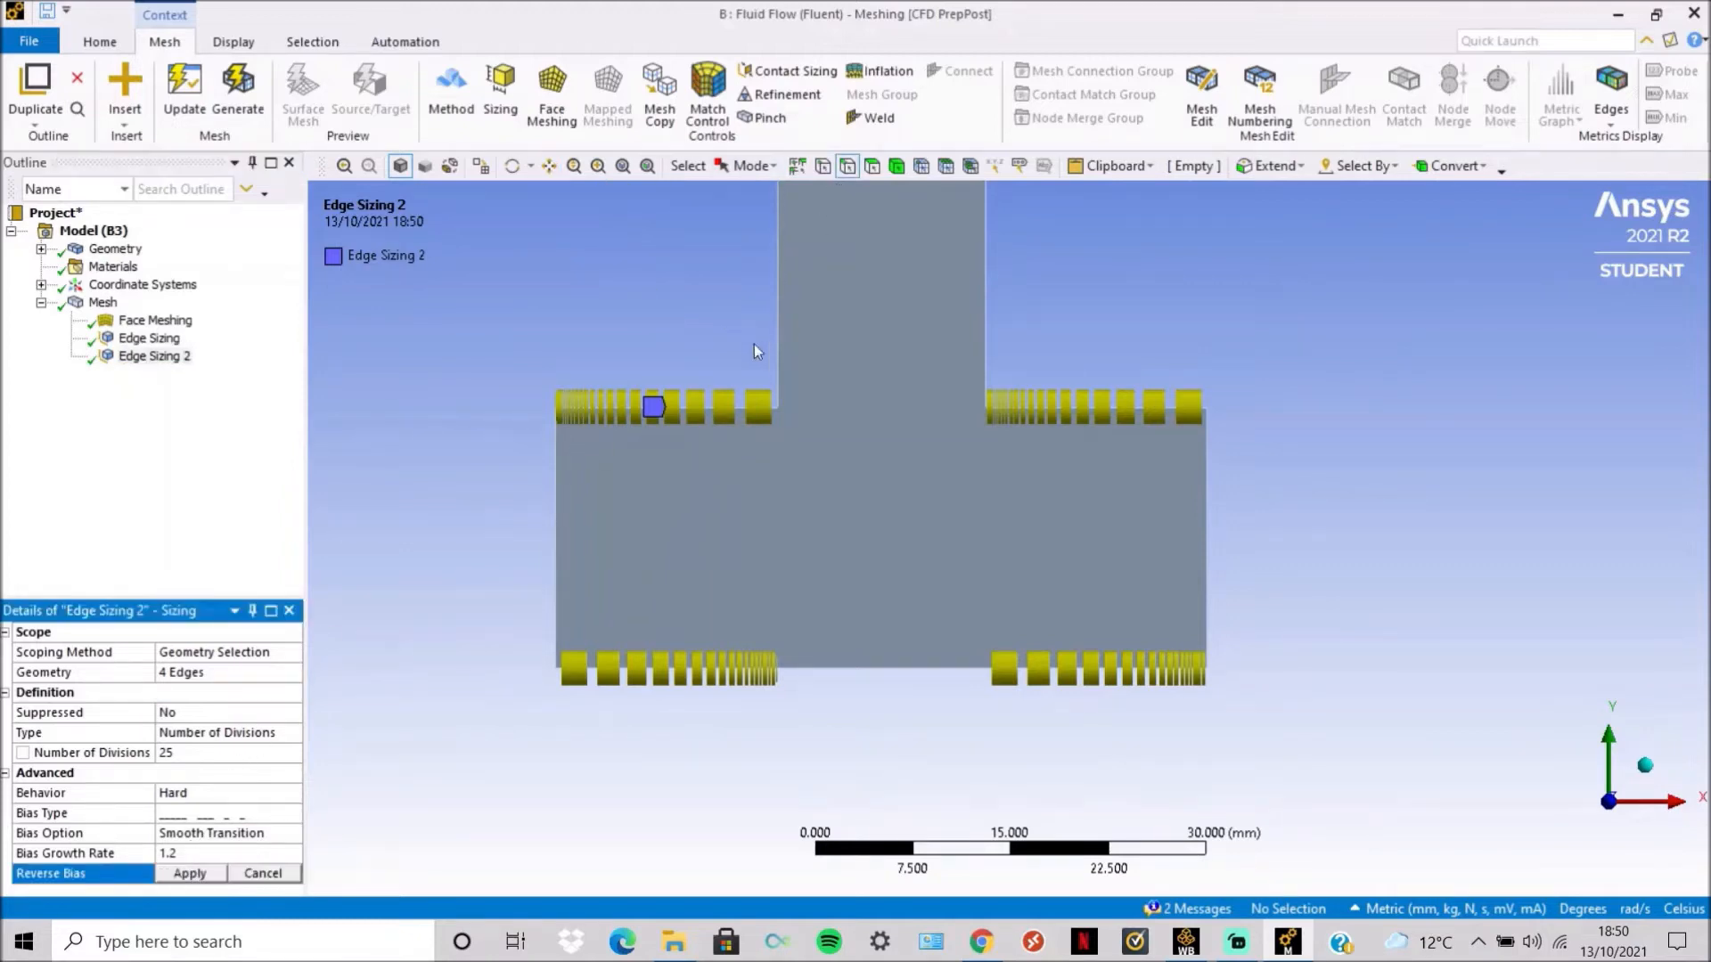
click(737, 401)
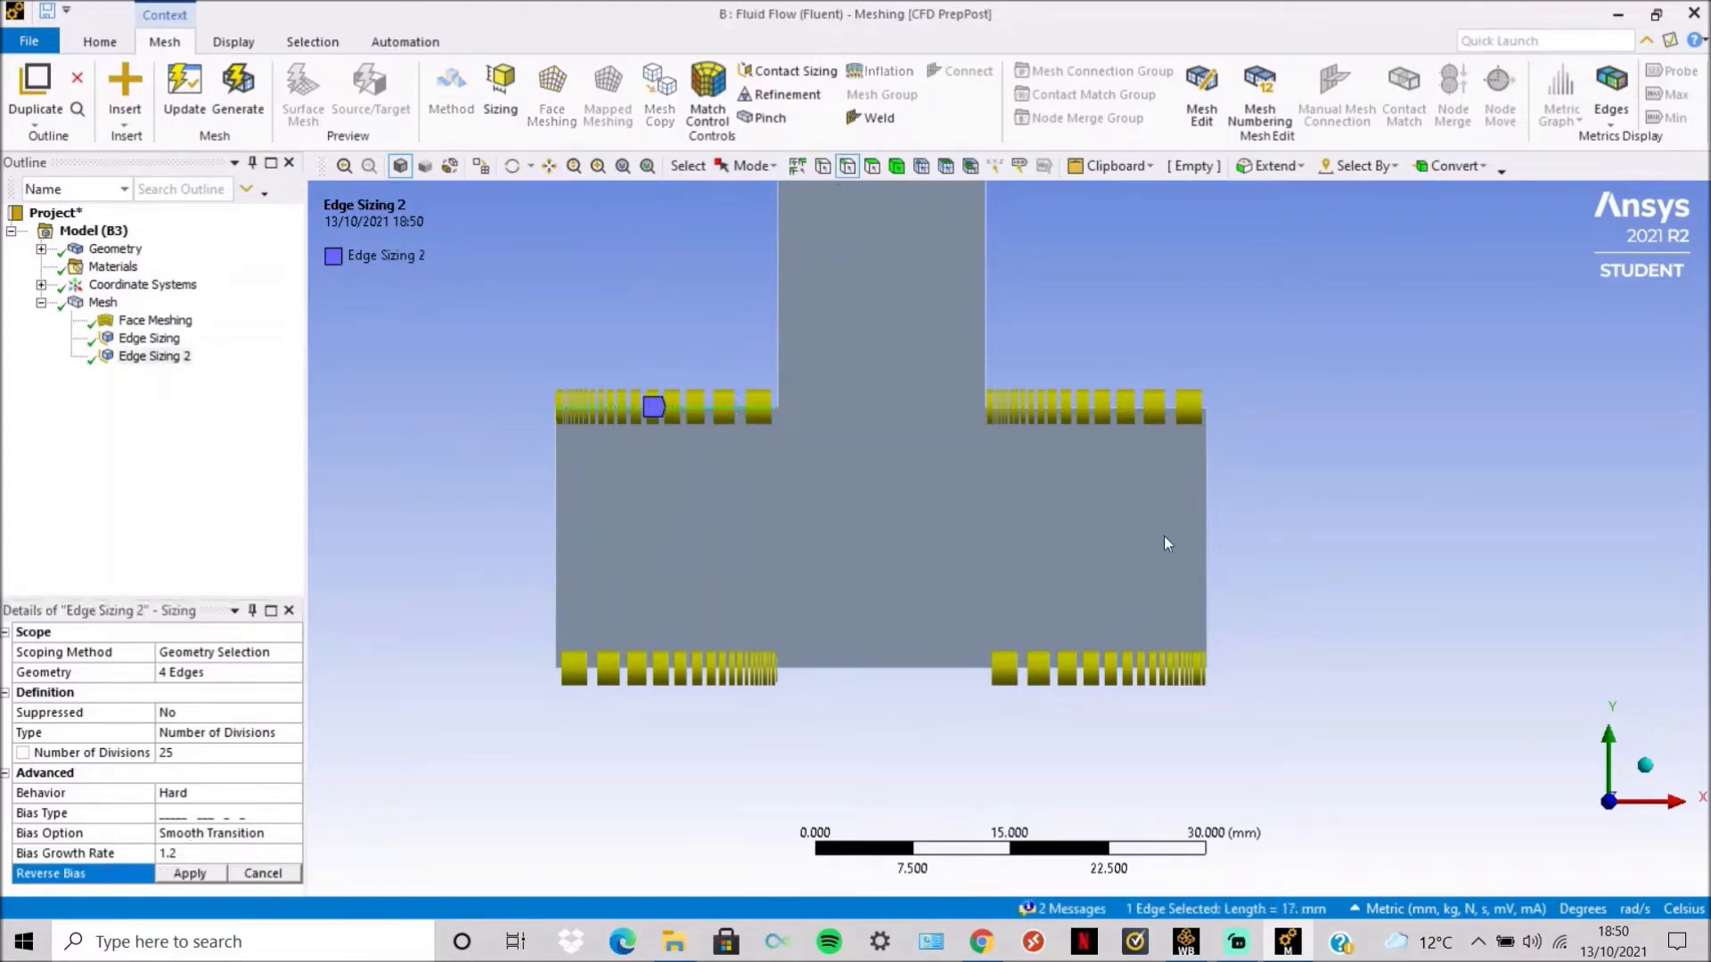
ctrl+click(1146, 409)
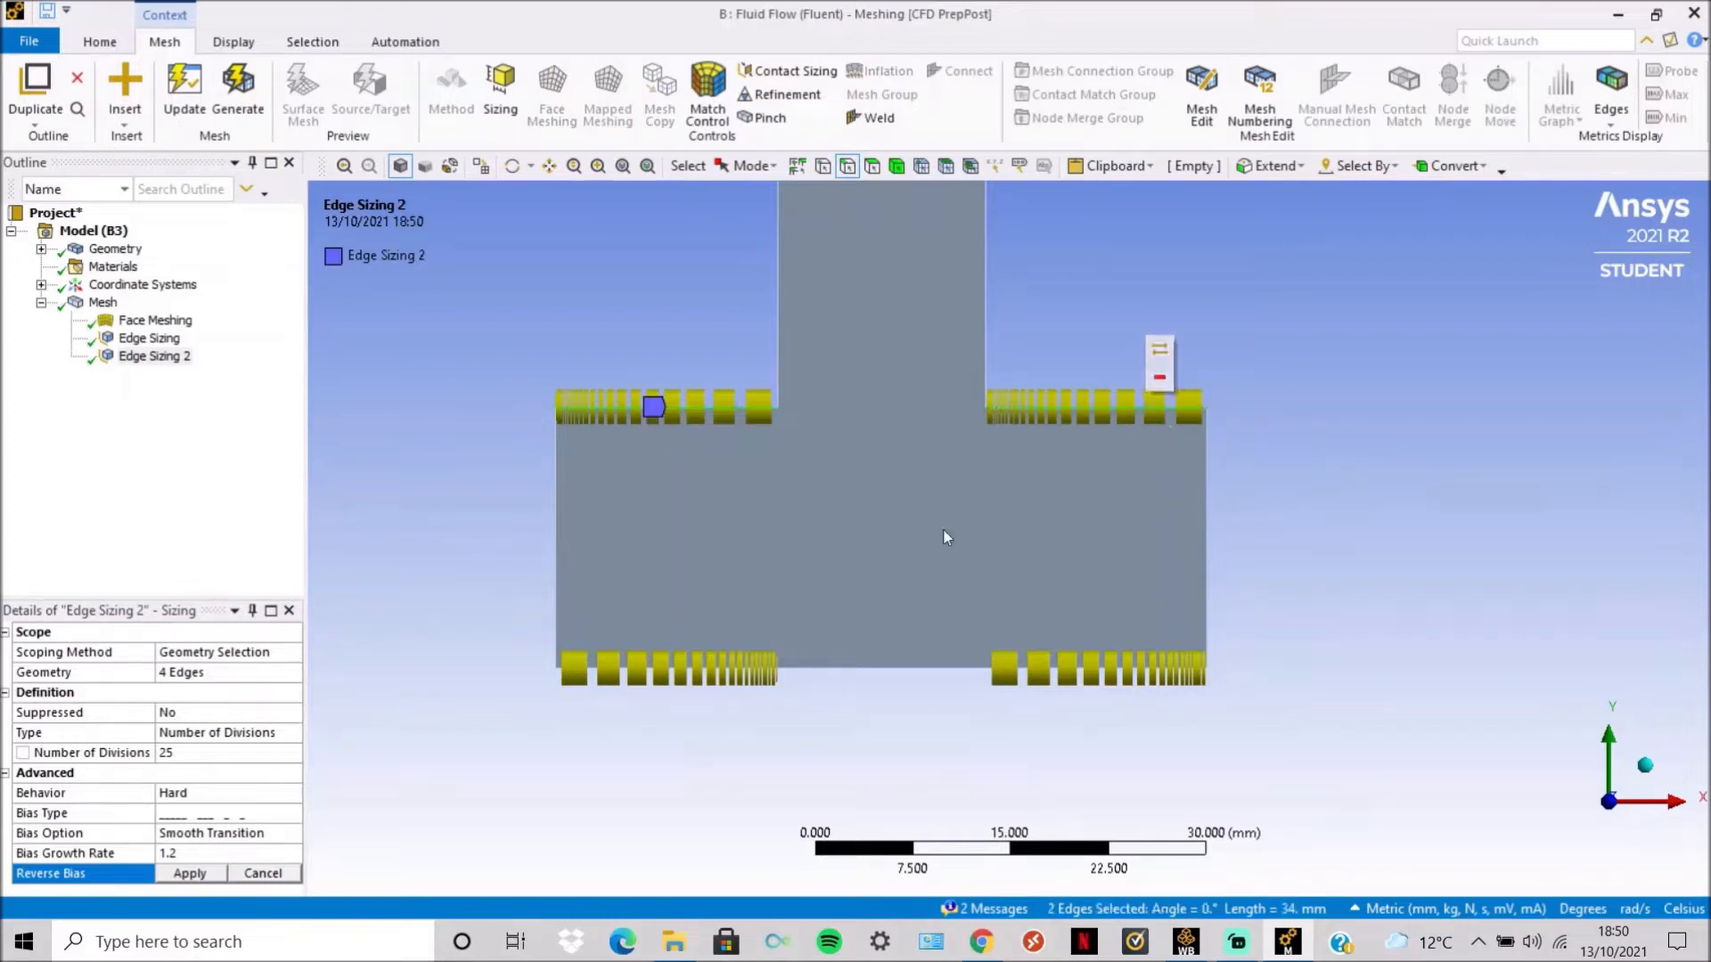
click(190, 873)
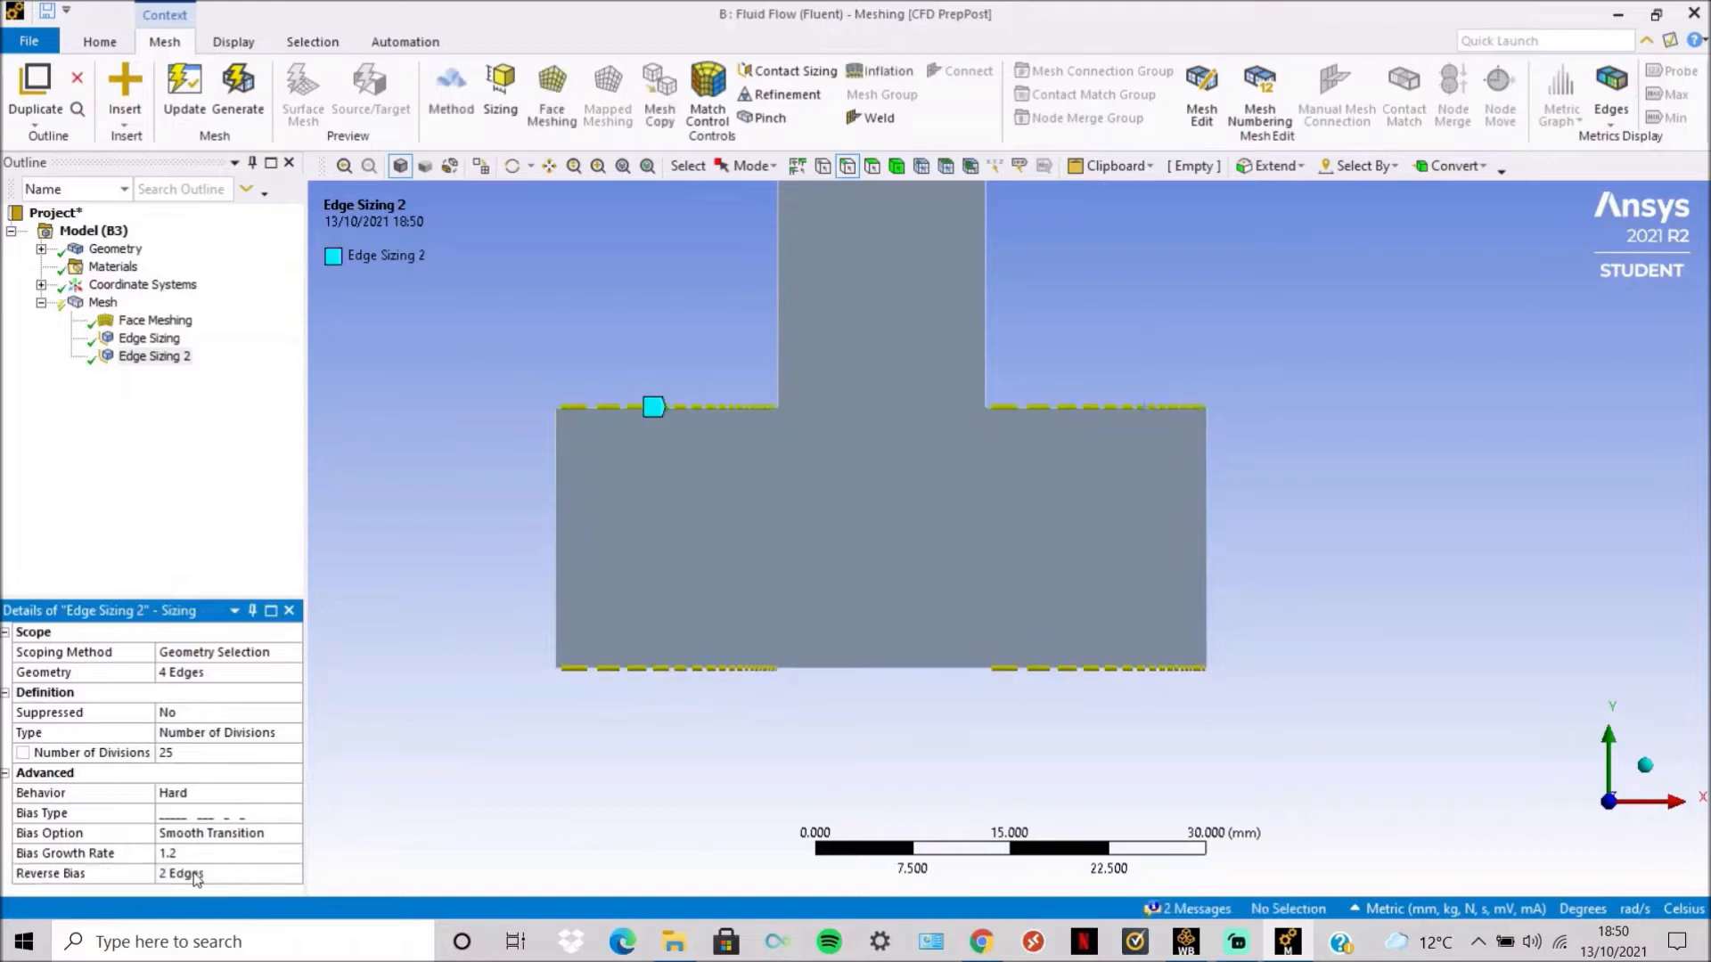
click(184, 83)
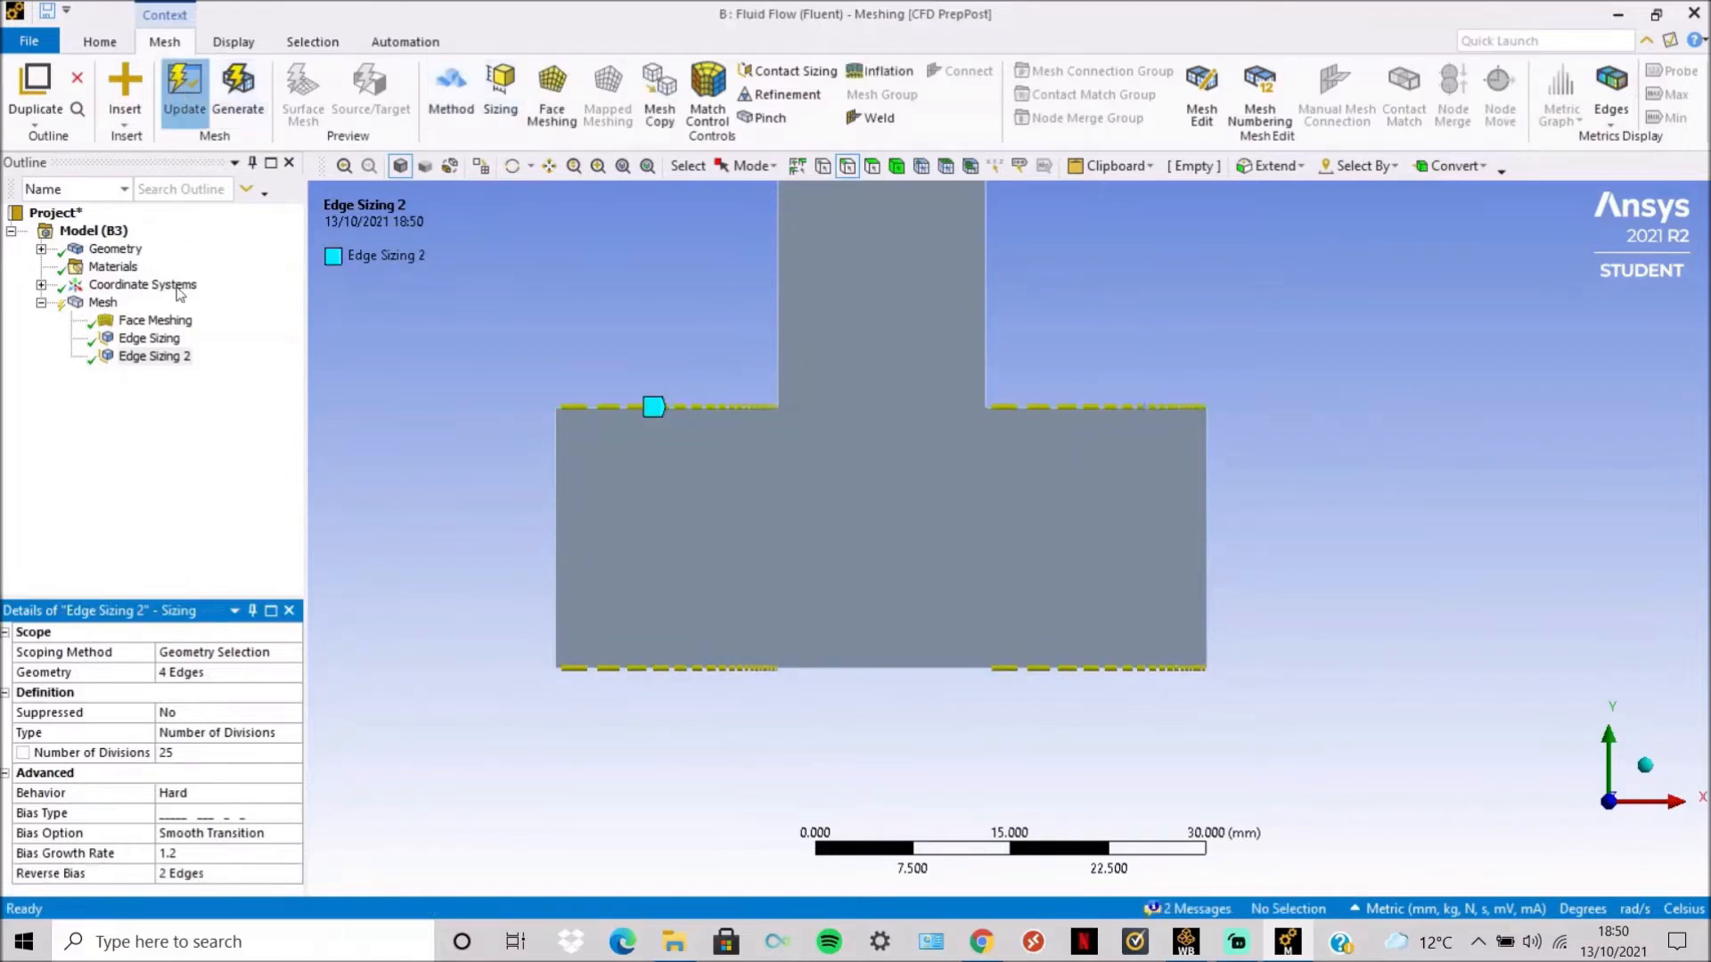
click(102, 303)
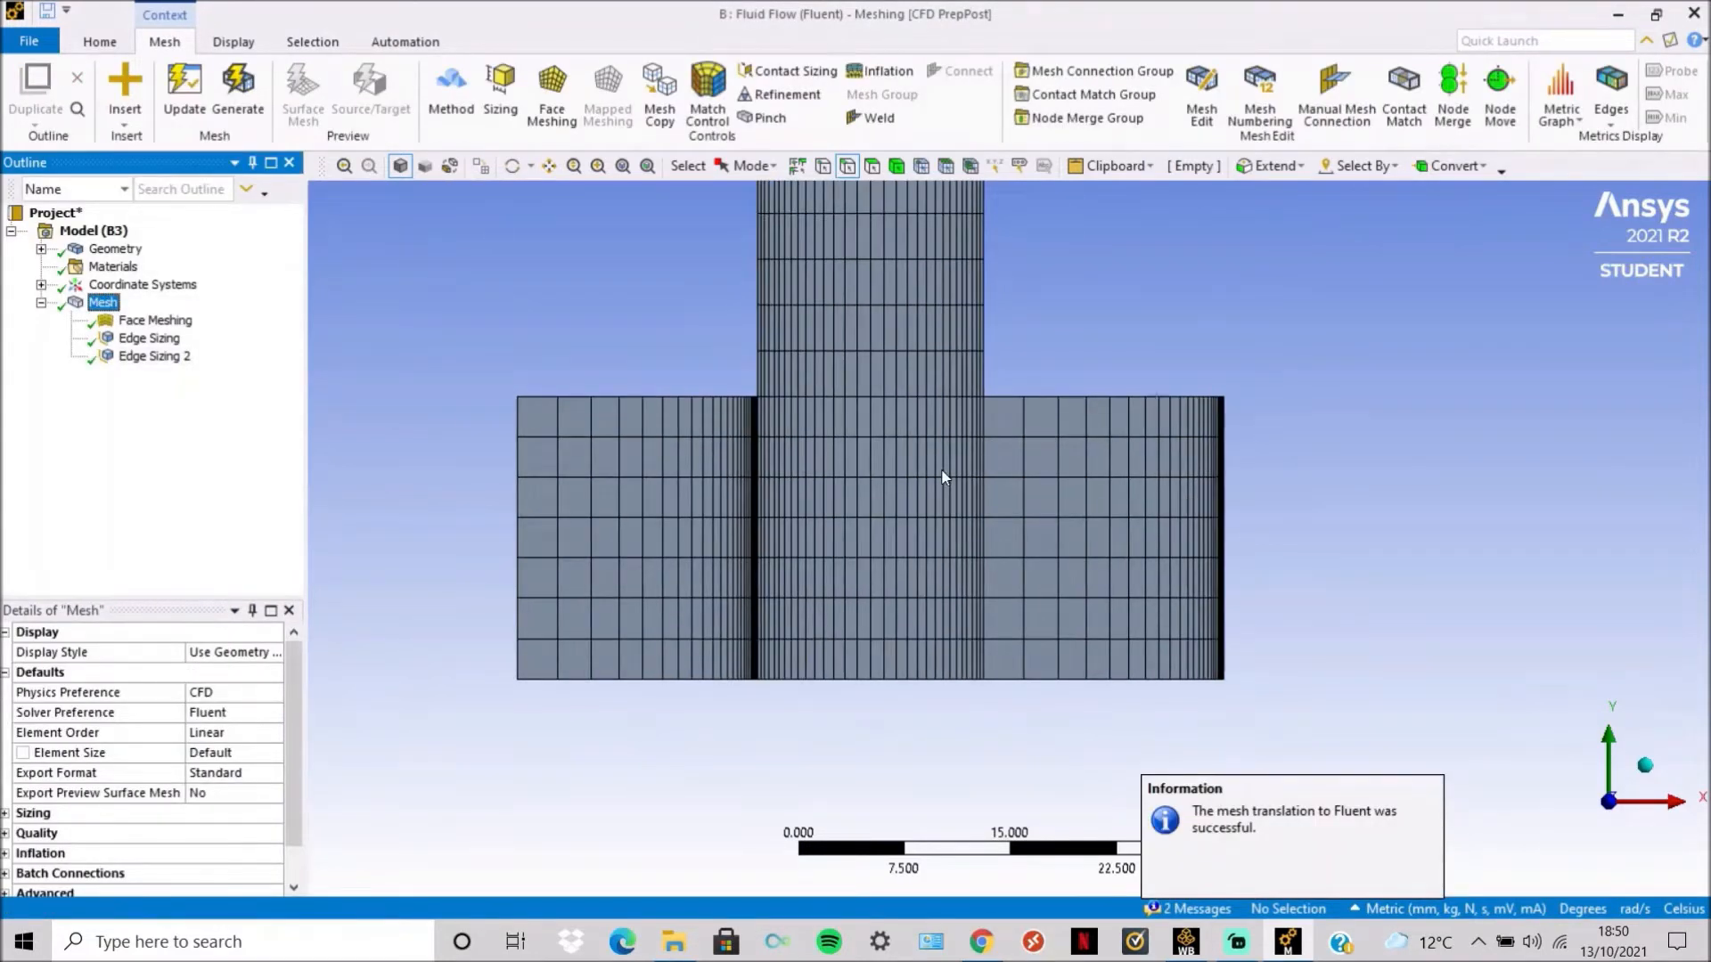
Extend the second edge sizing's reversed bias to the bottom block's lower right edge as well, and update the mesh.
click(169, 356)
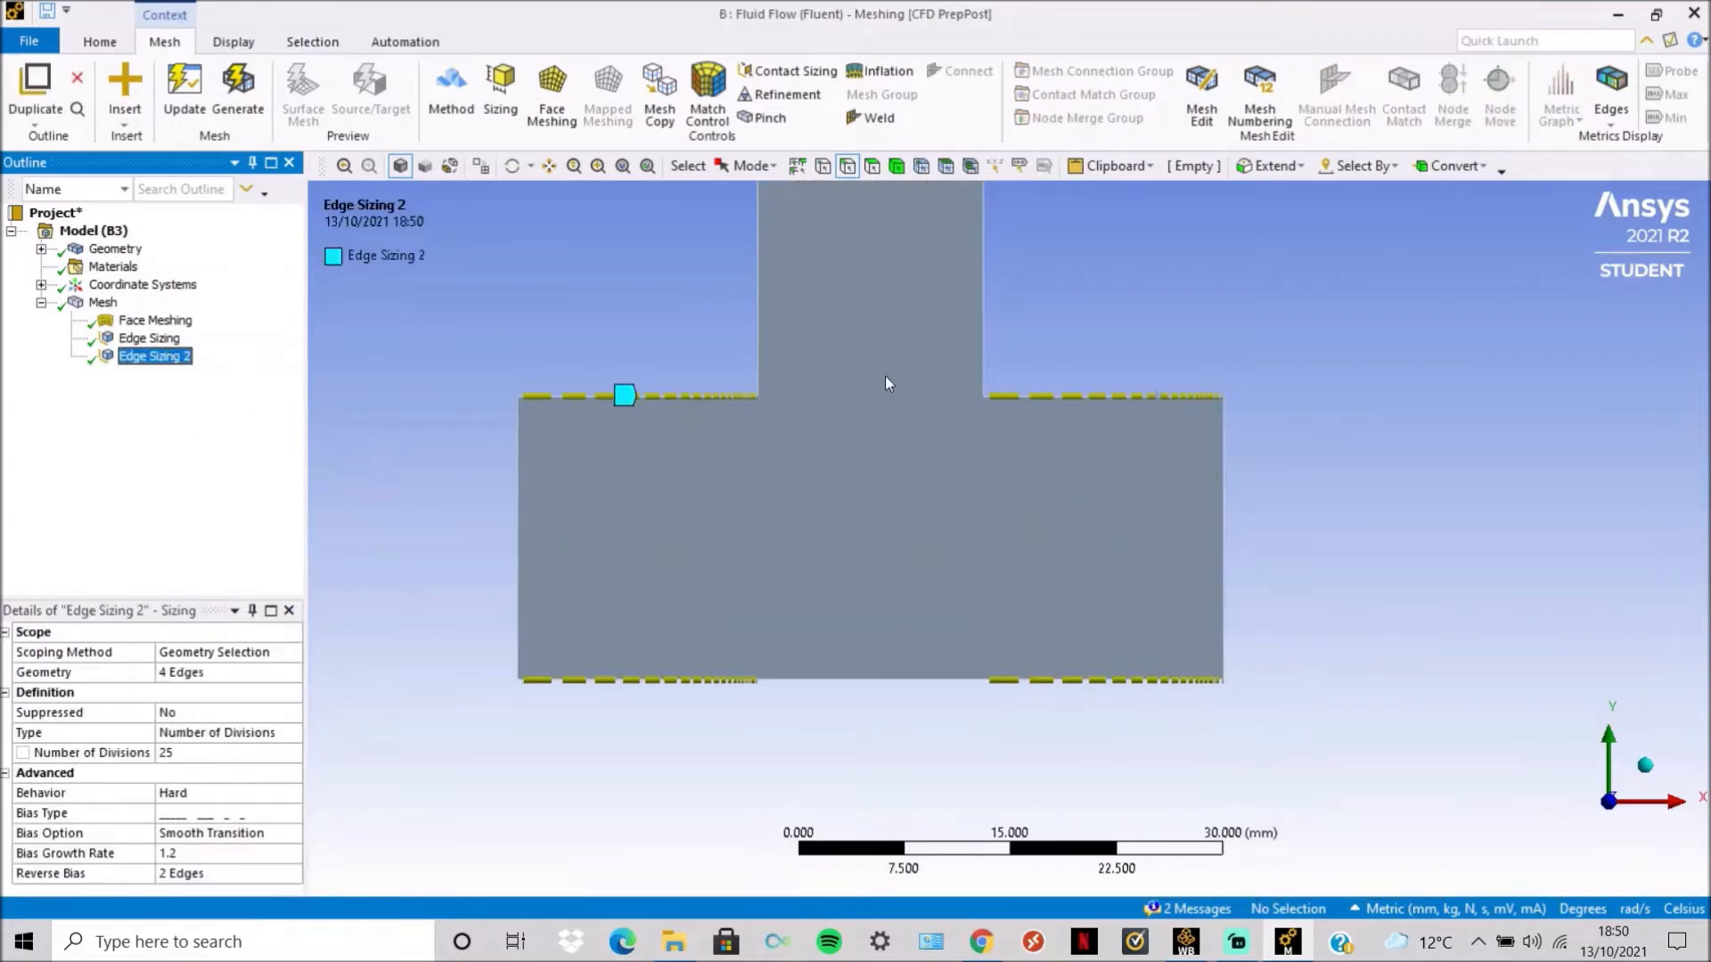
click(250, 874)
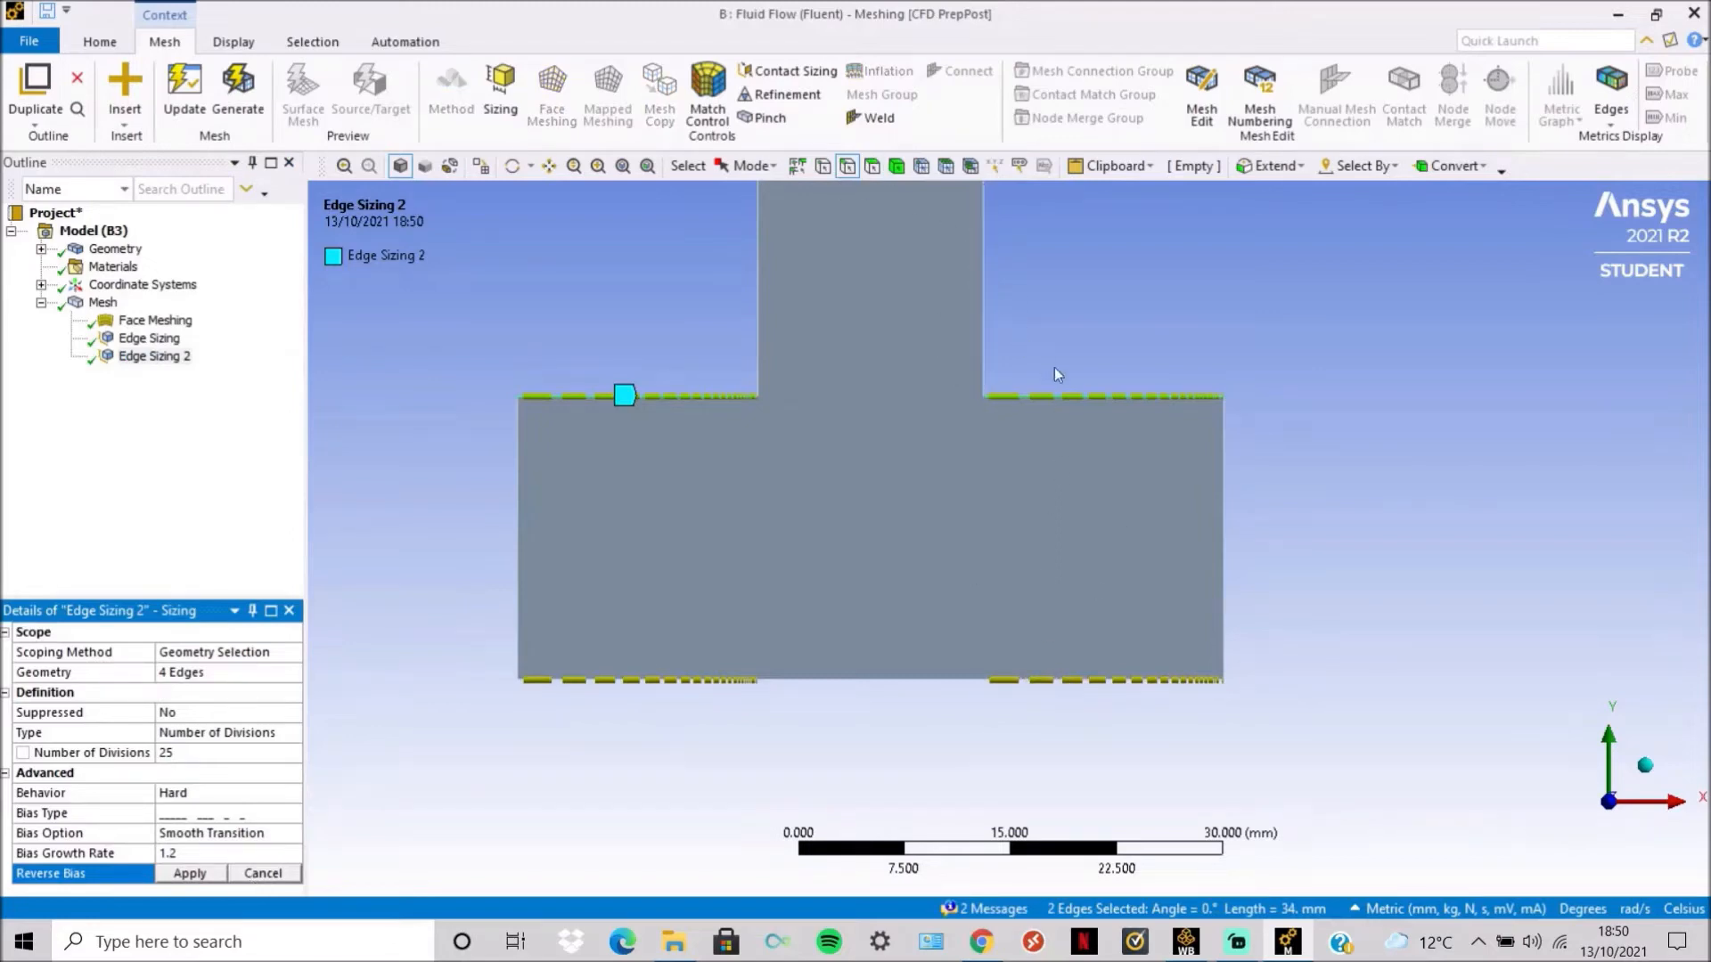
click(1066, 401)
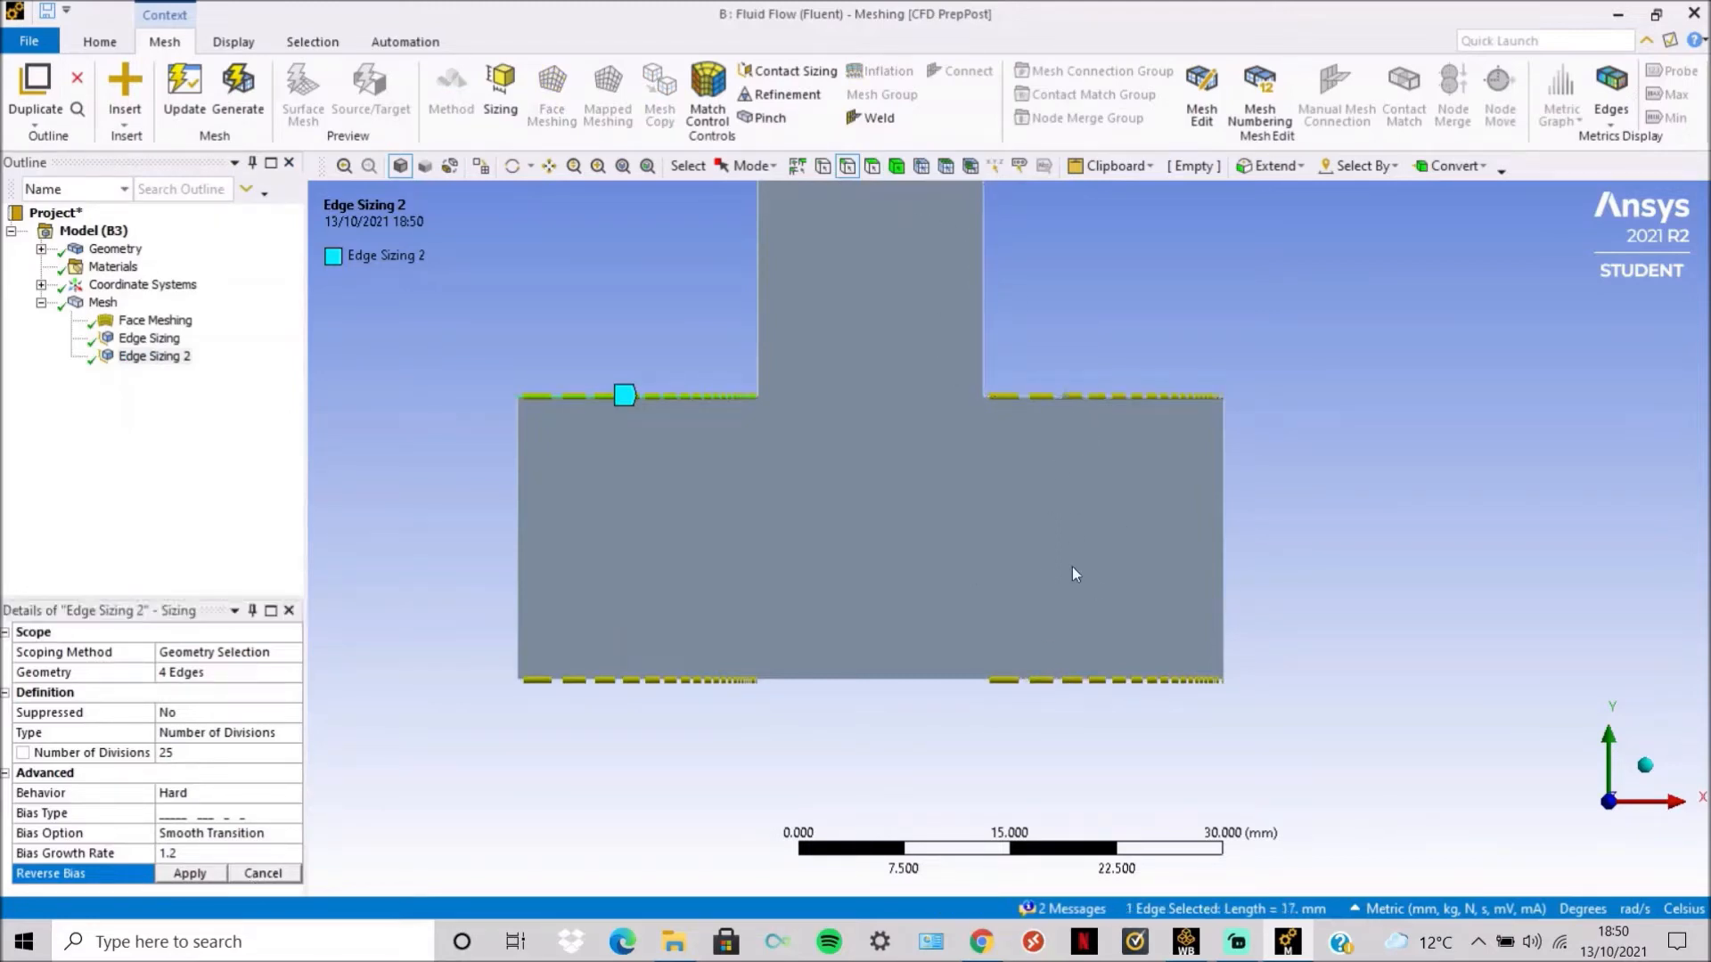
ctrl+click(1071, 682)
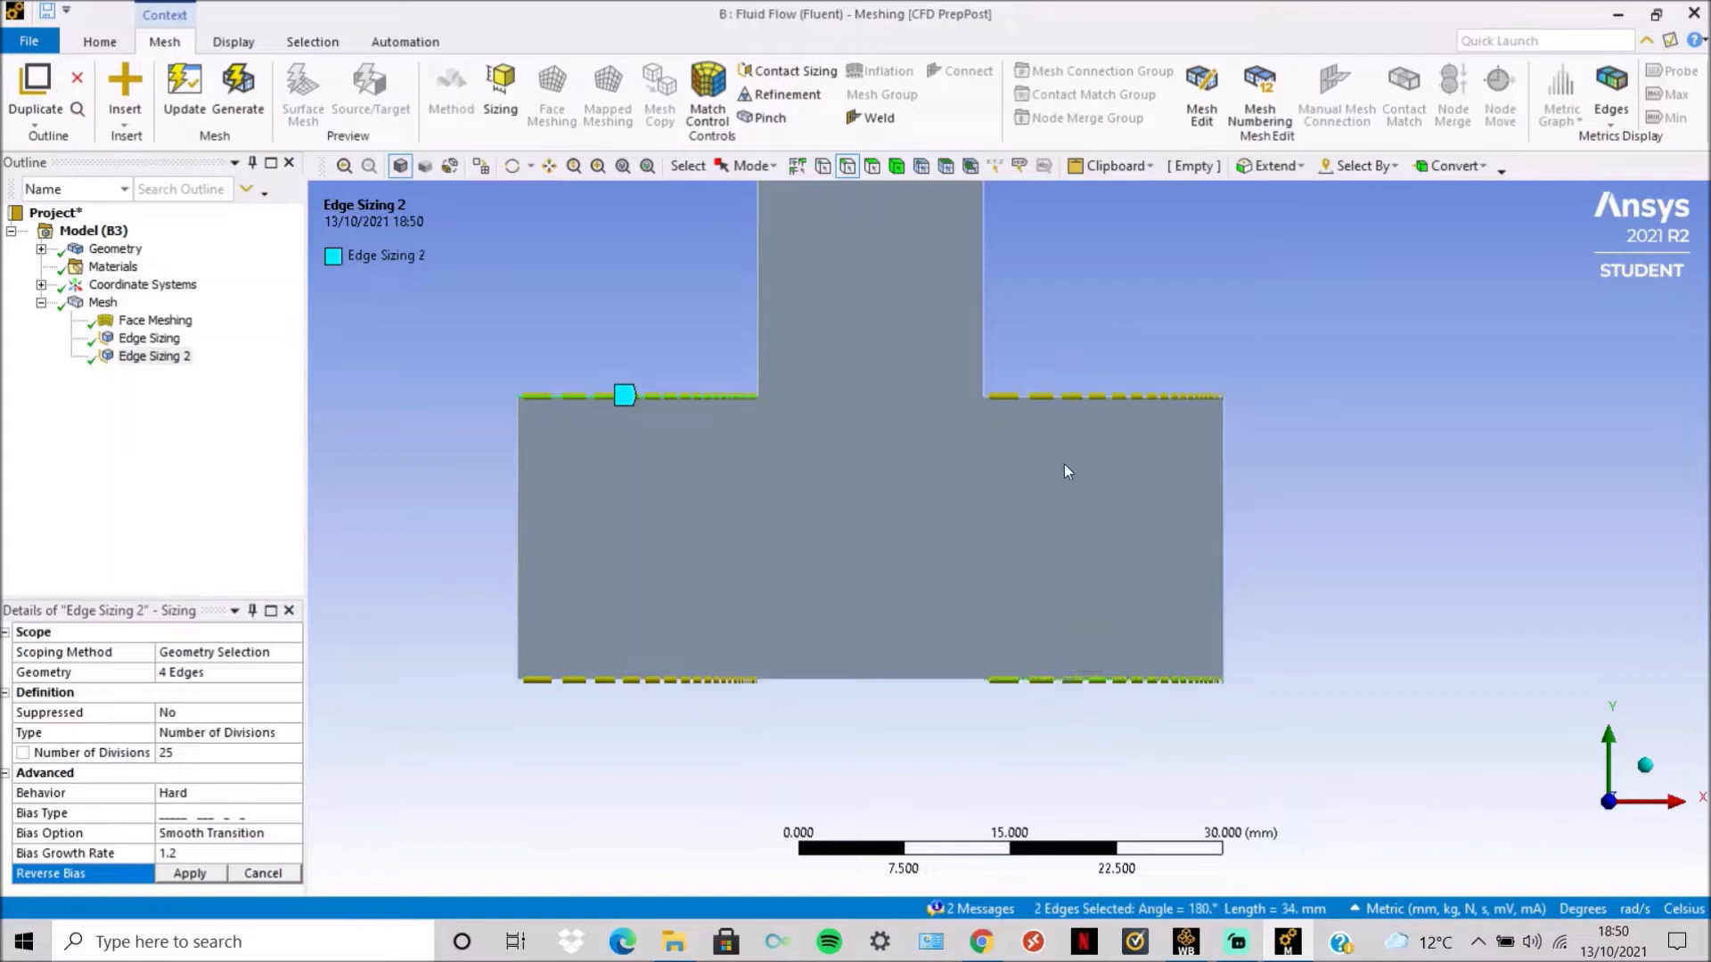
ctrl+click(1082, 403)
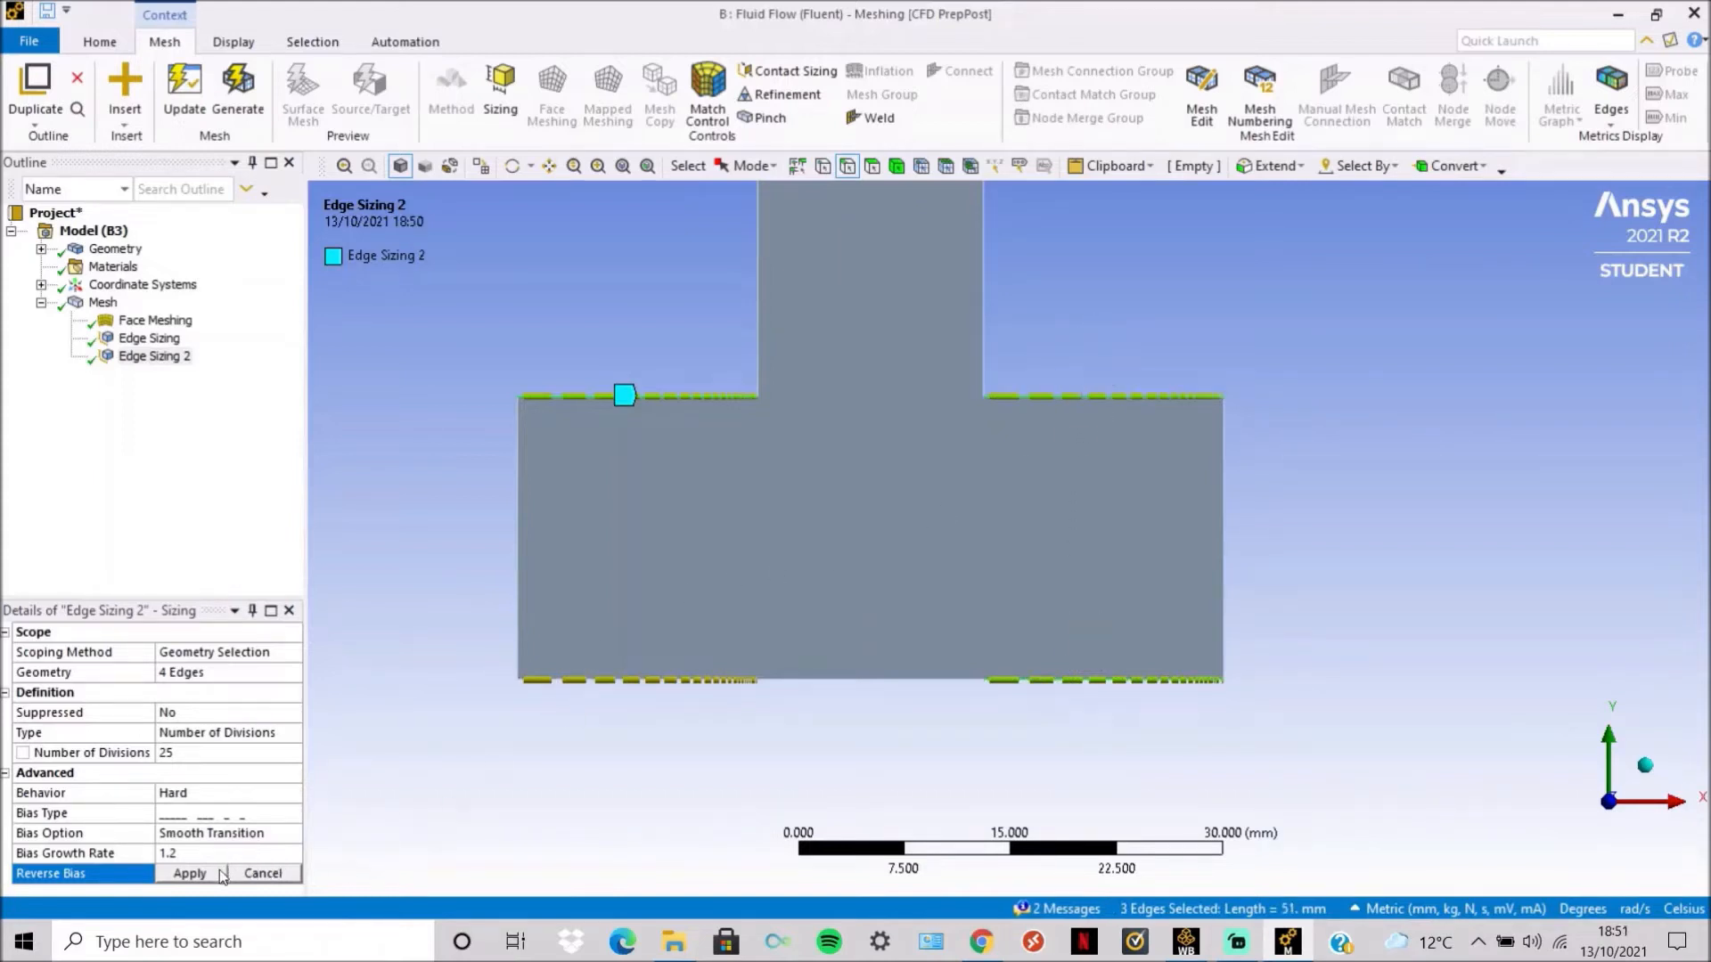
click(189, 873)
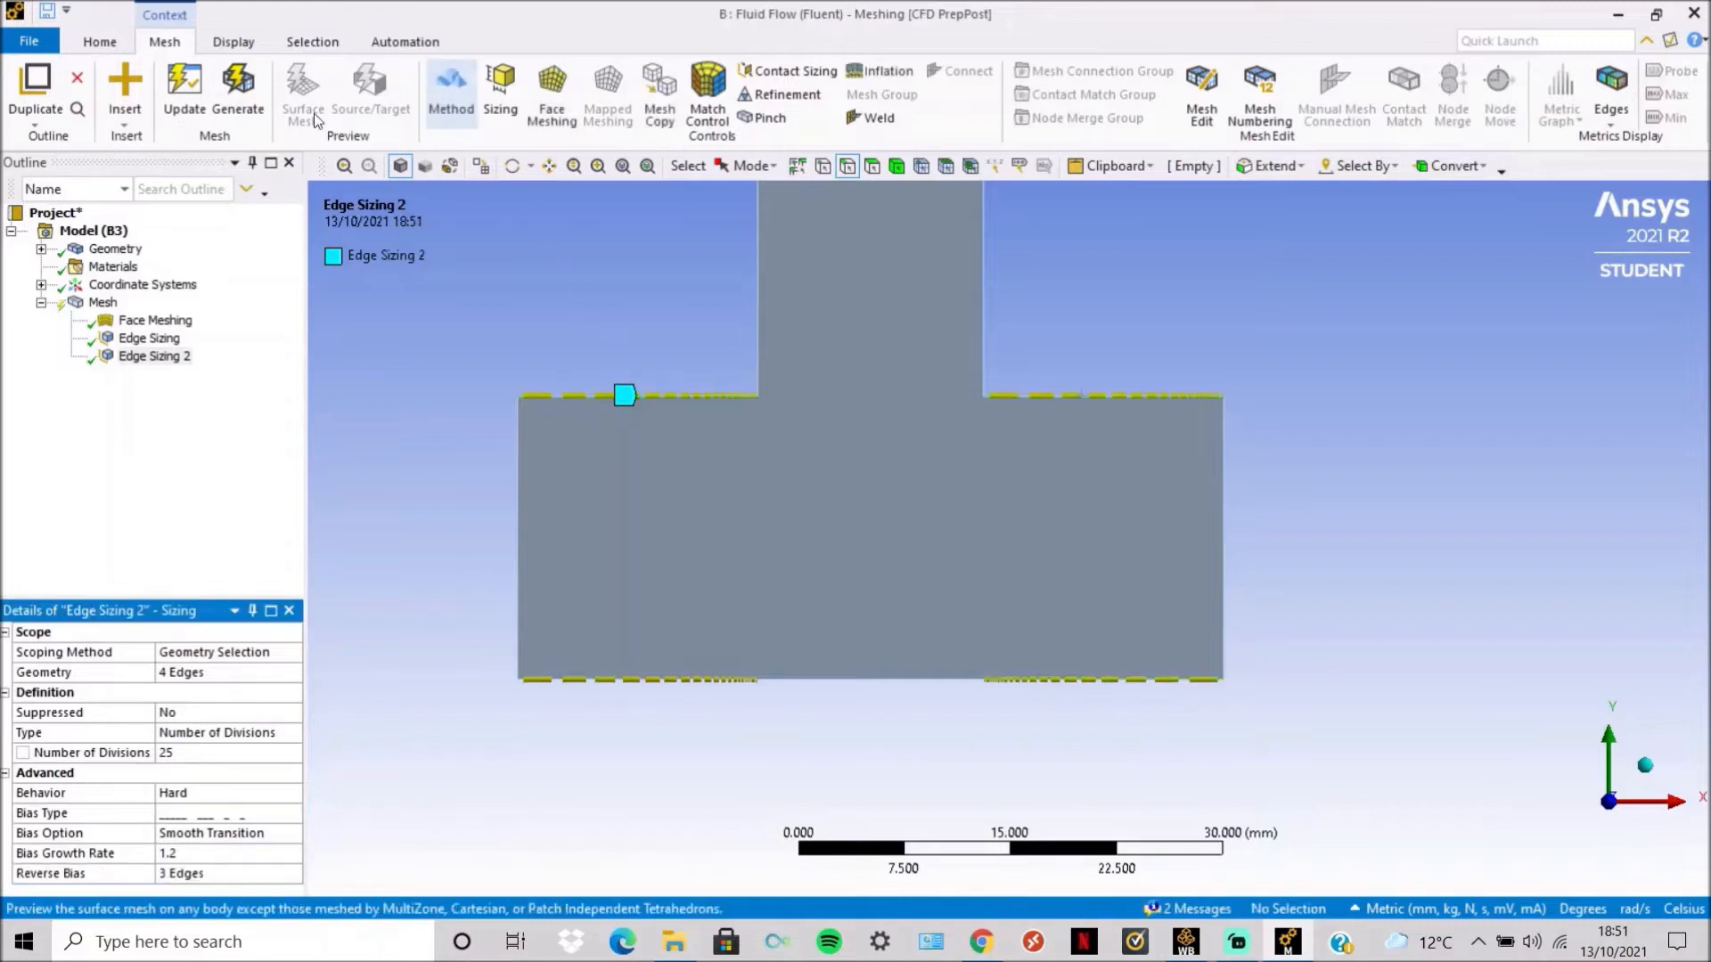
click(187, 96)
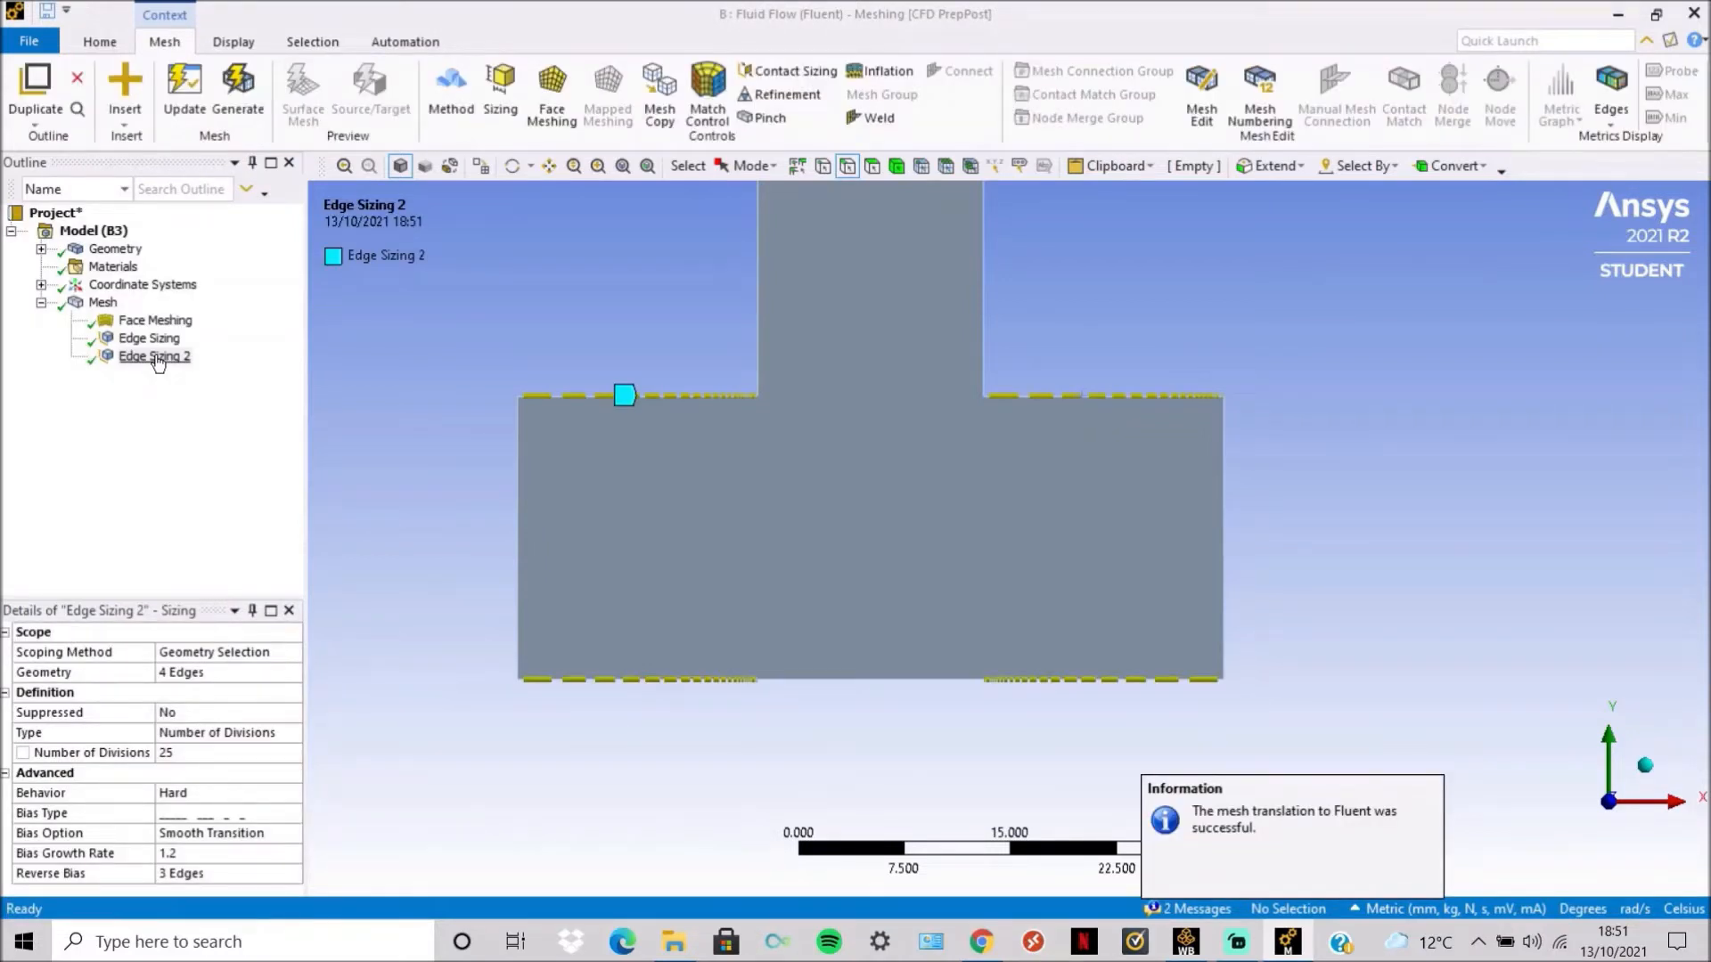
Remove the bottom block's upper right edge from the second edge sizing's reversed bias, then update and display the mesh.
click(237, 880)
ctrl+click(1050, 387)
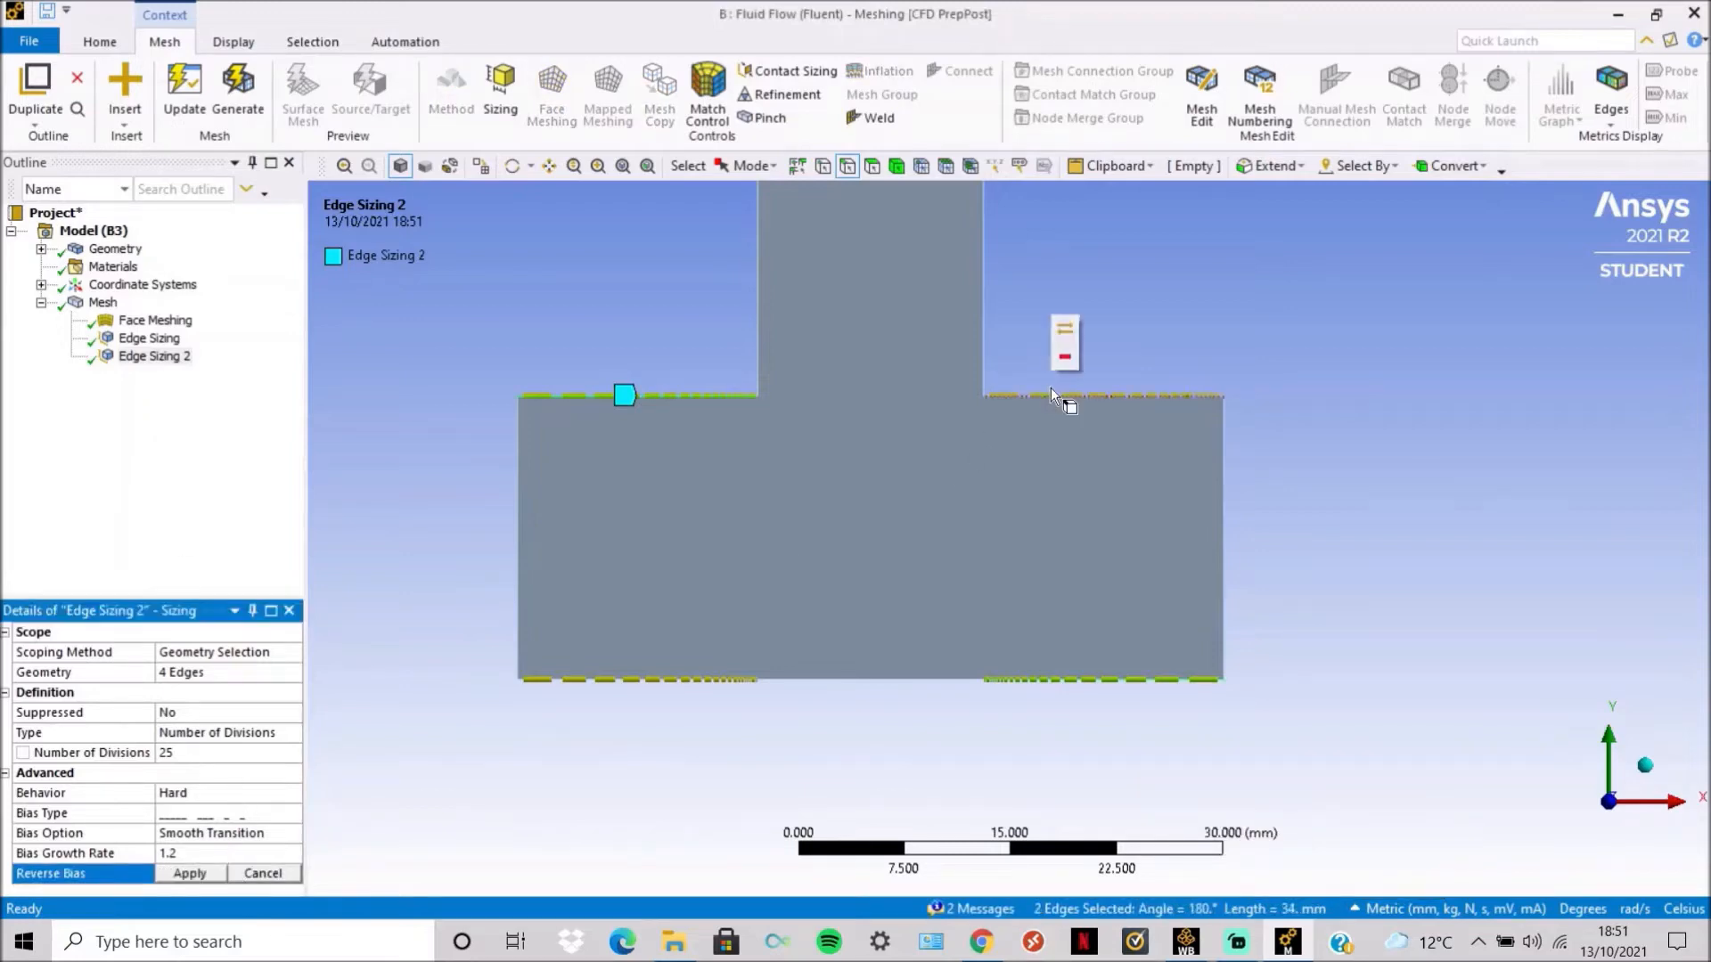
click(214, 874)
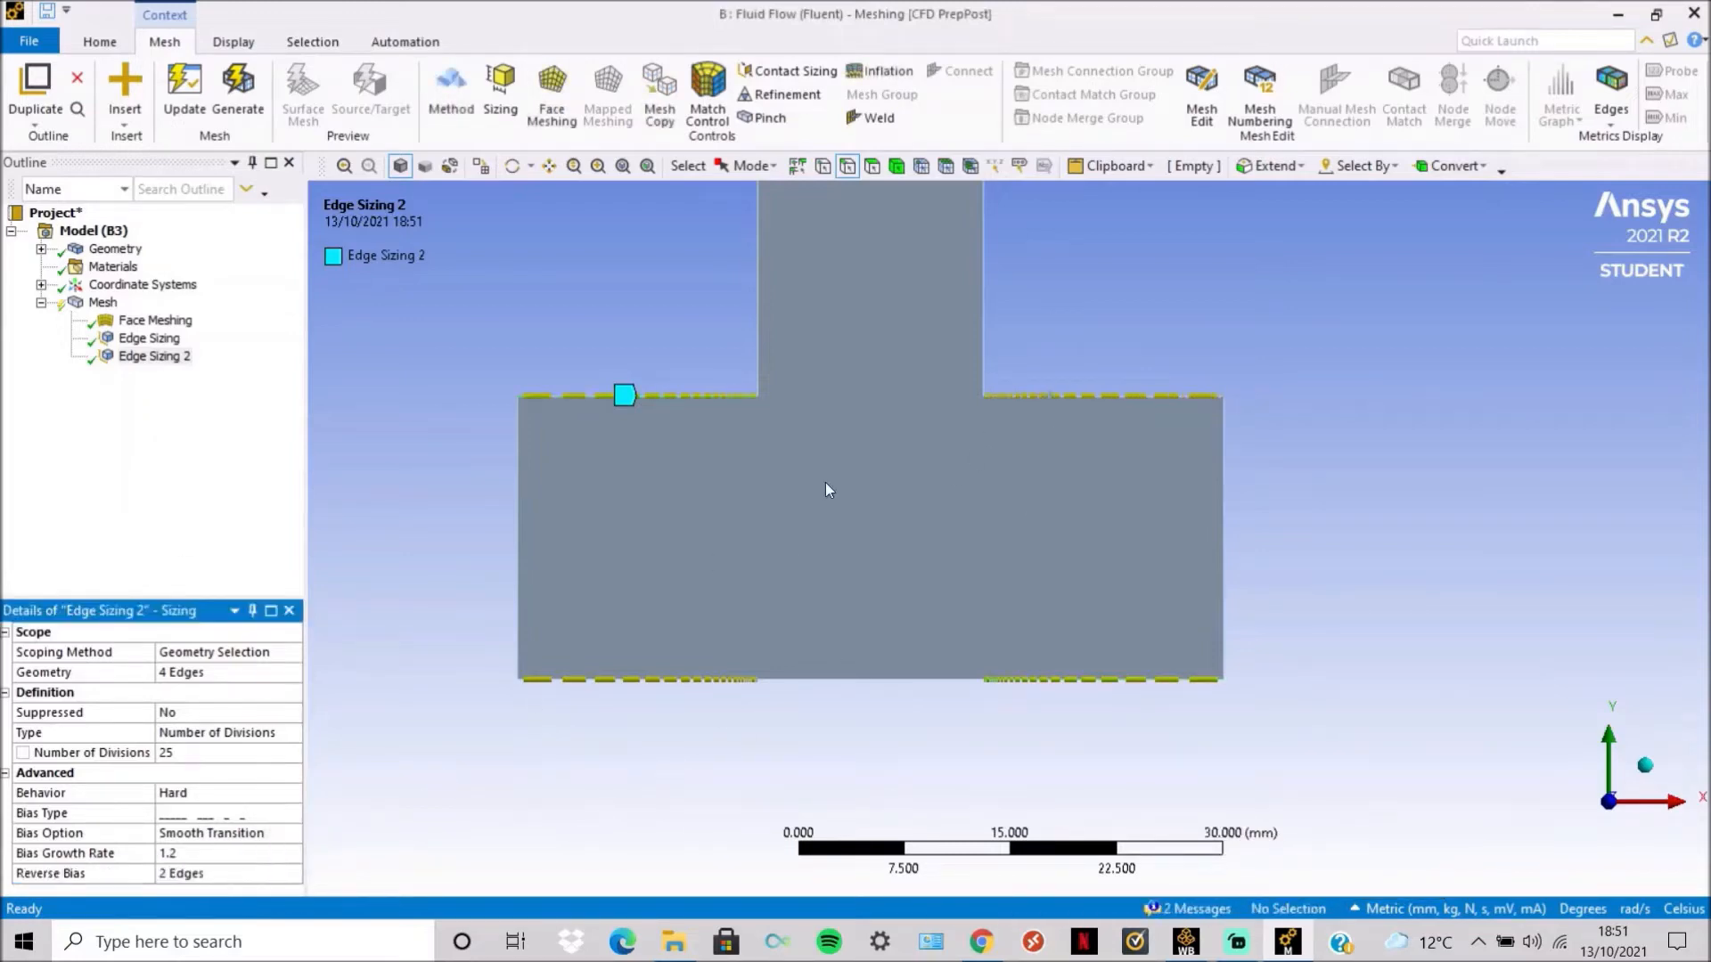
click(175, 105)
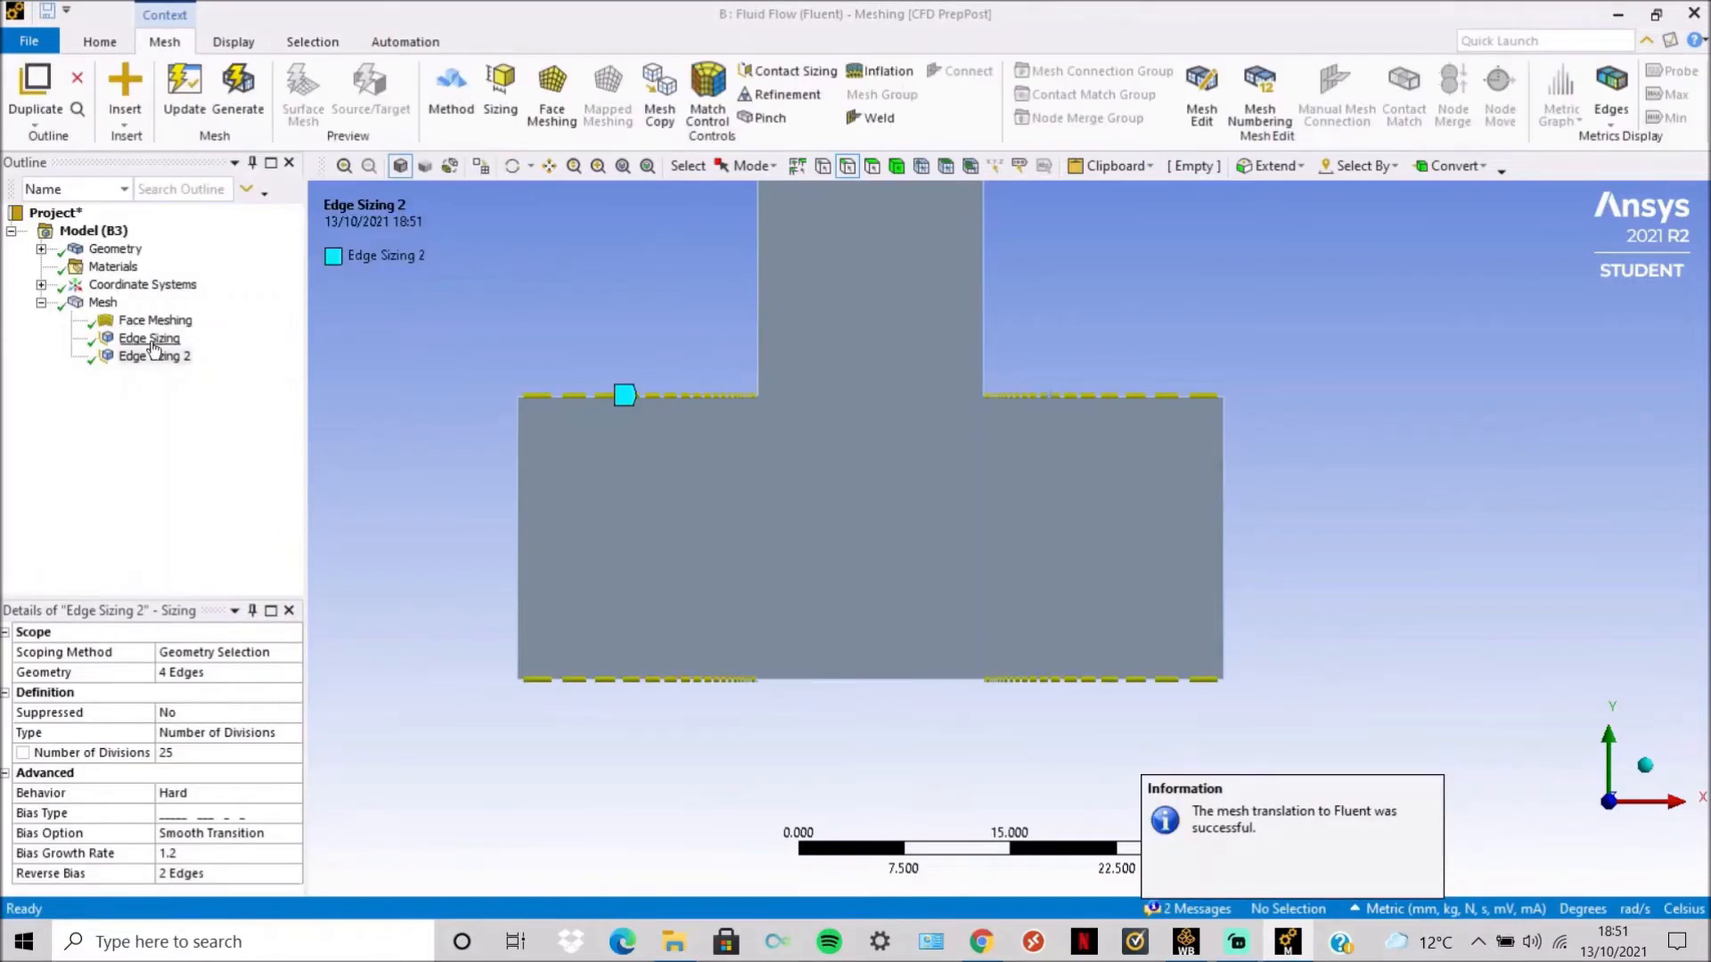
click(102, 303)
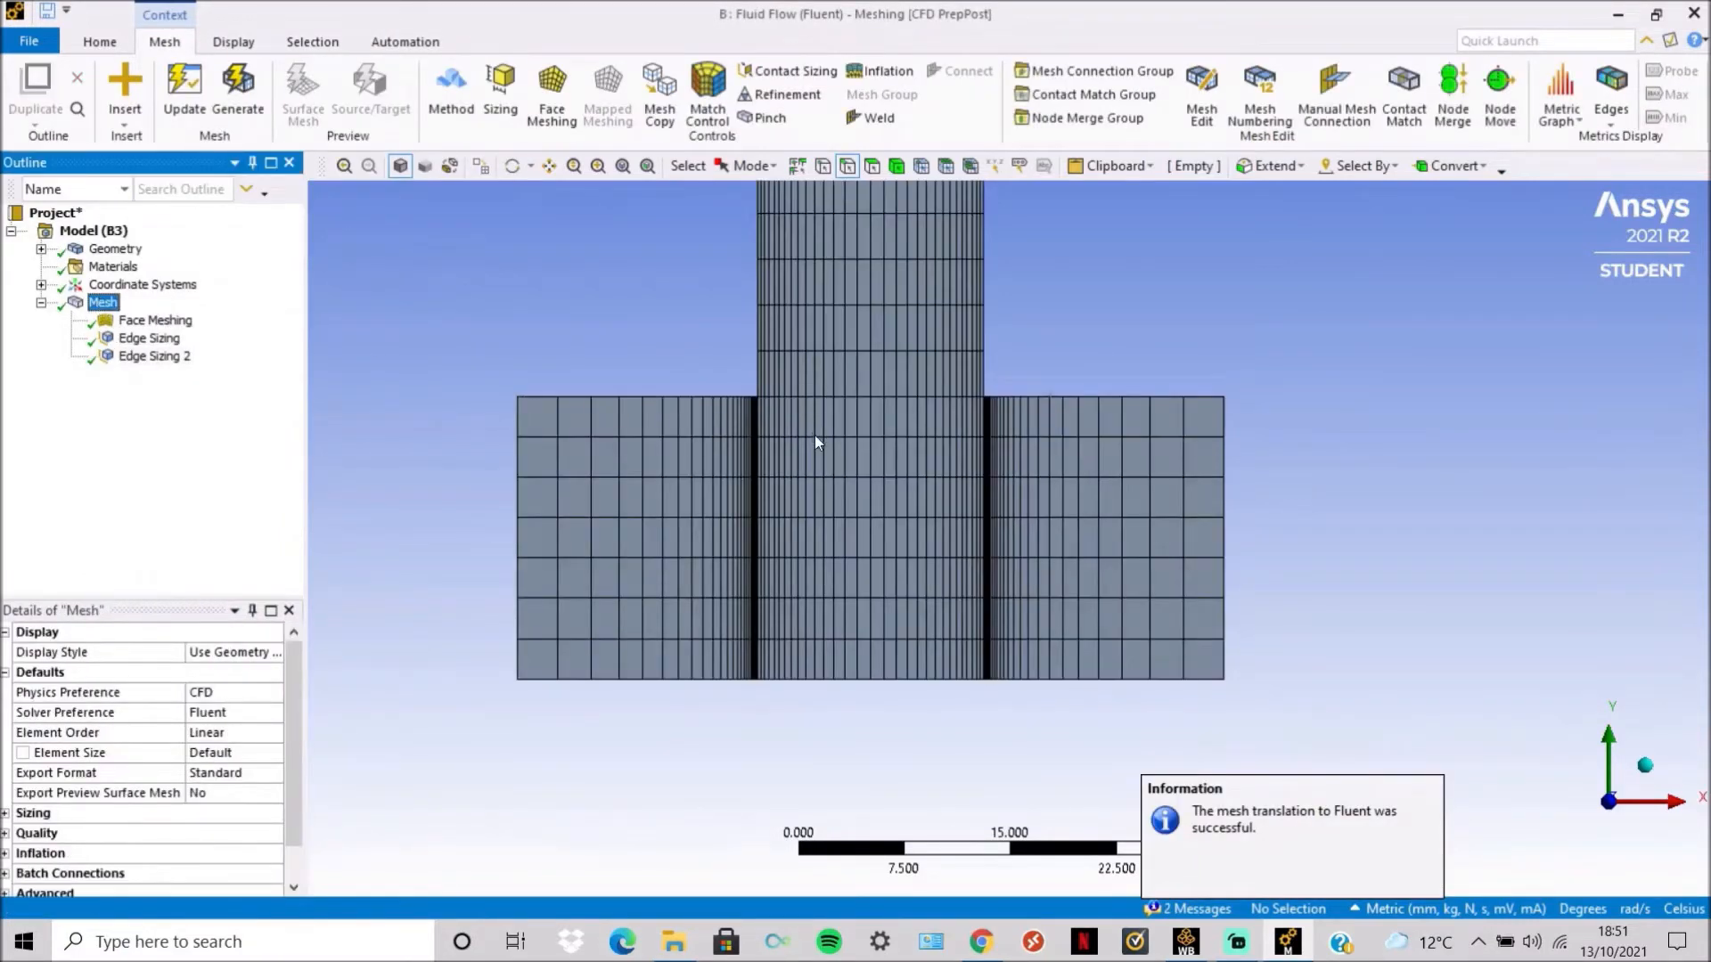
scroll(816, 435, up, 3)
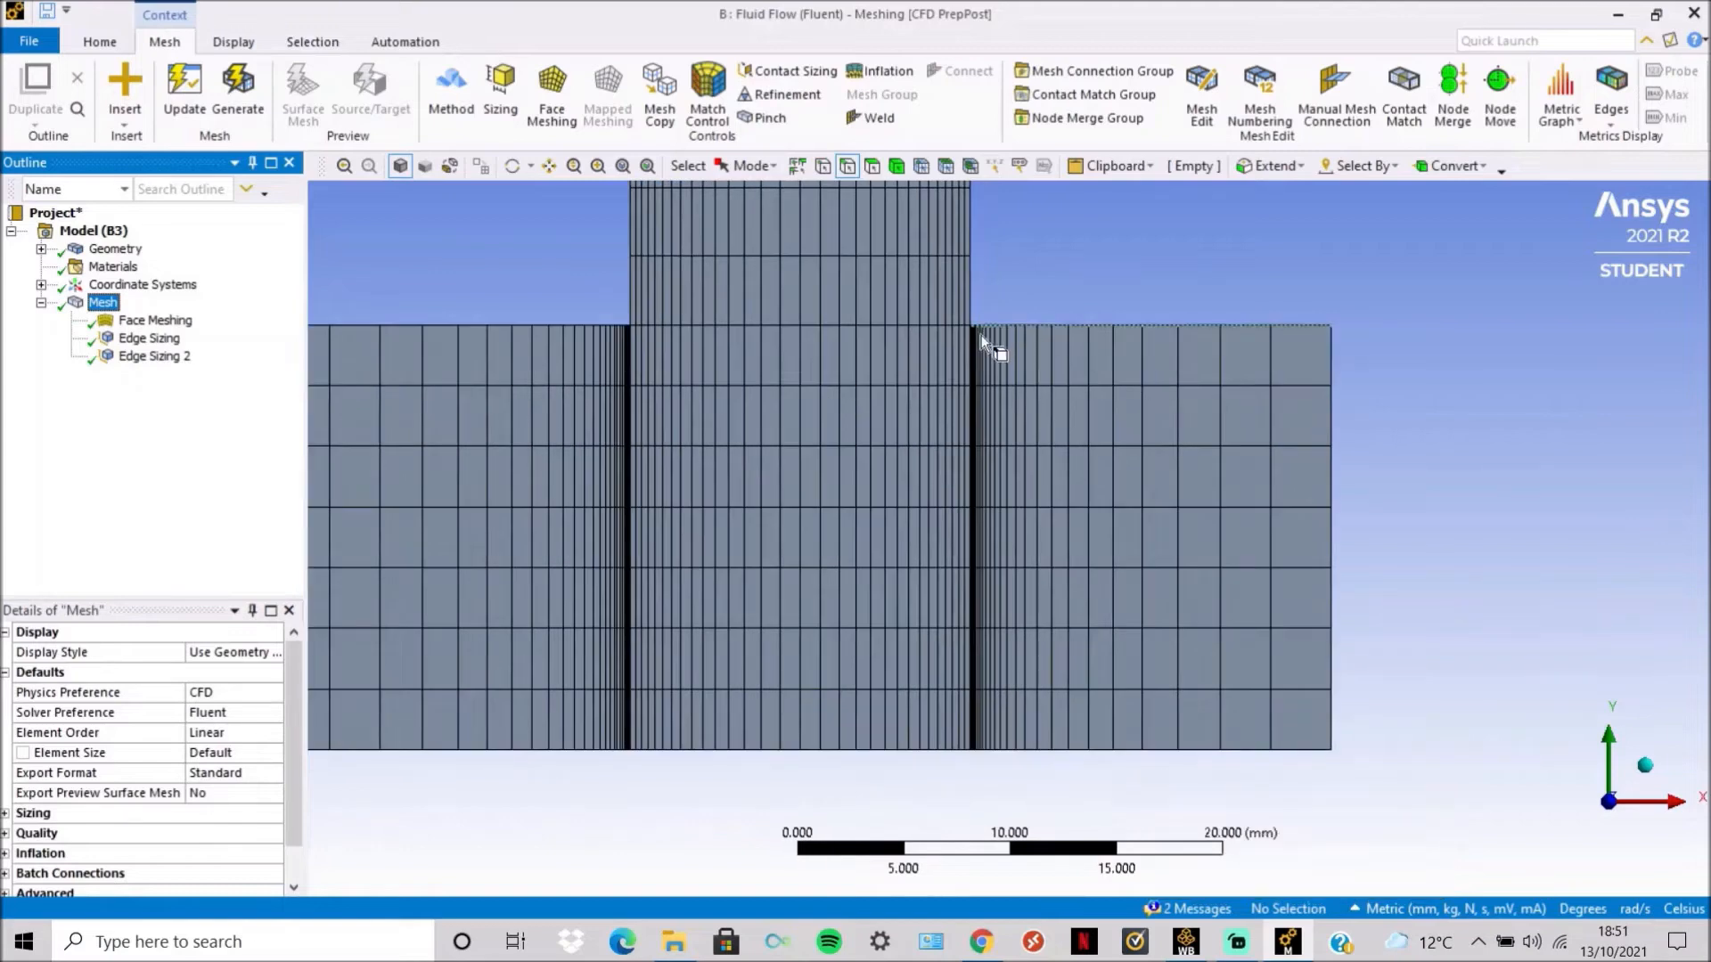
scroll(964, 567, up, 2)
scroll(909, 542, down, 6)
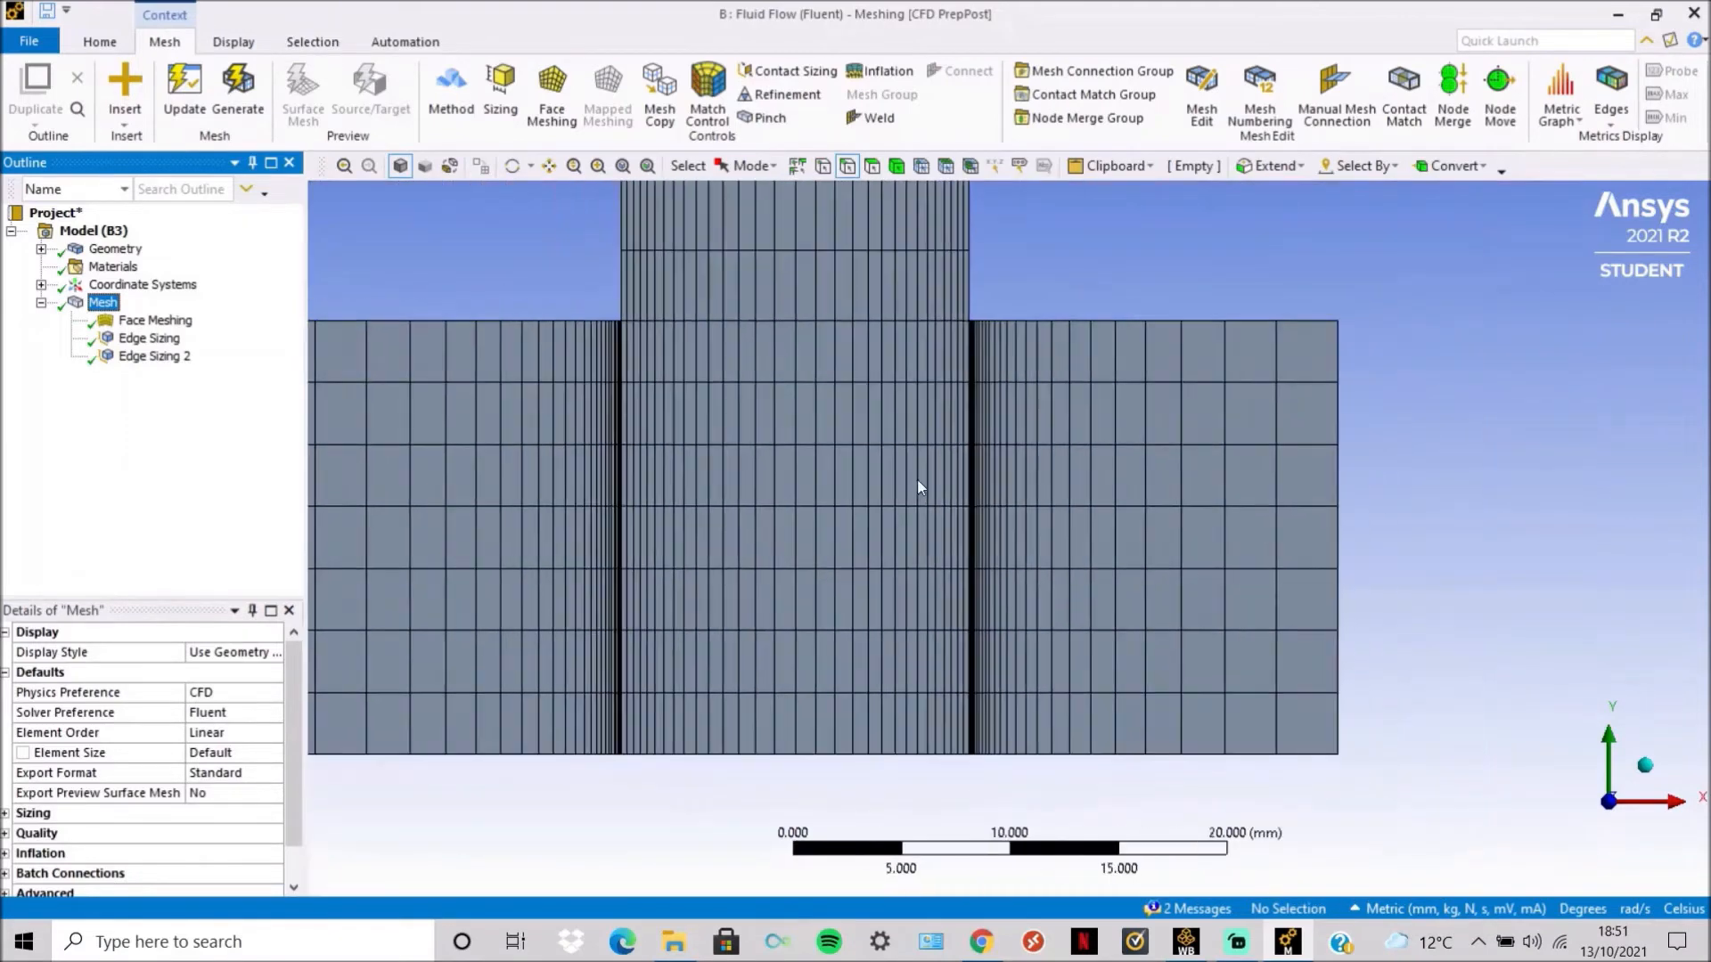
scroll(934, 418, down, 3)
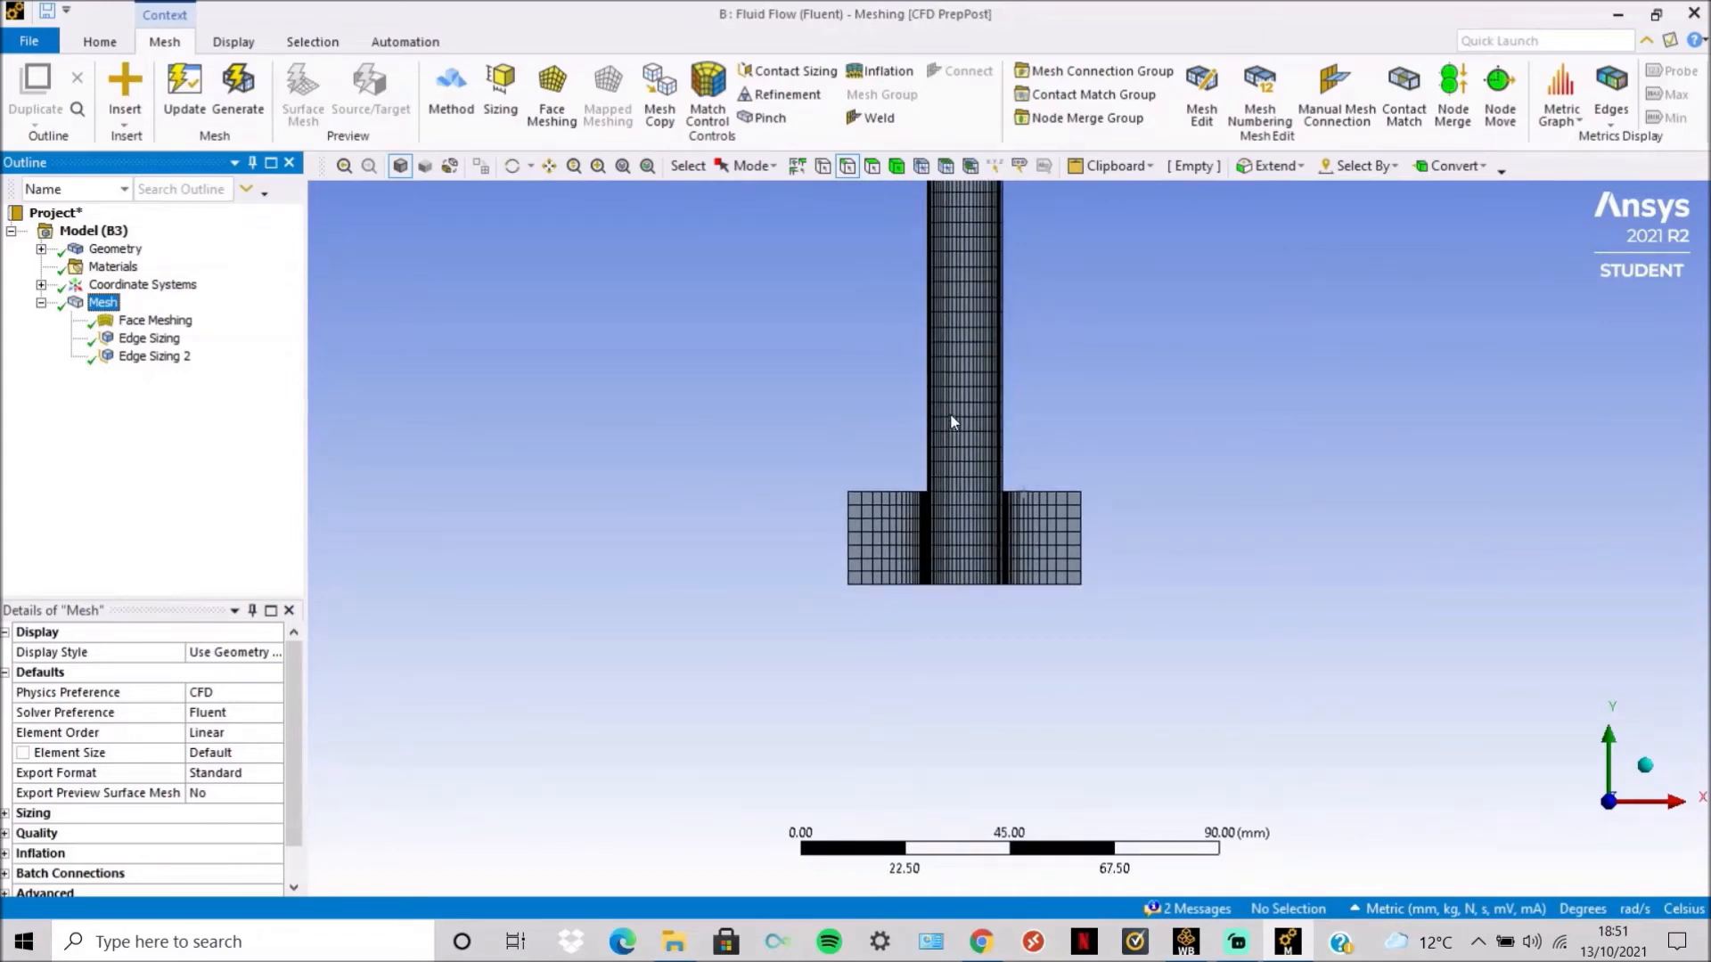
Insert a new sizing on the two long vertical edges of the column above the bottom block.
right_click(185, 360)
mouse_move(214, 367)
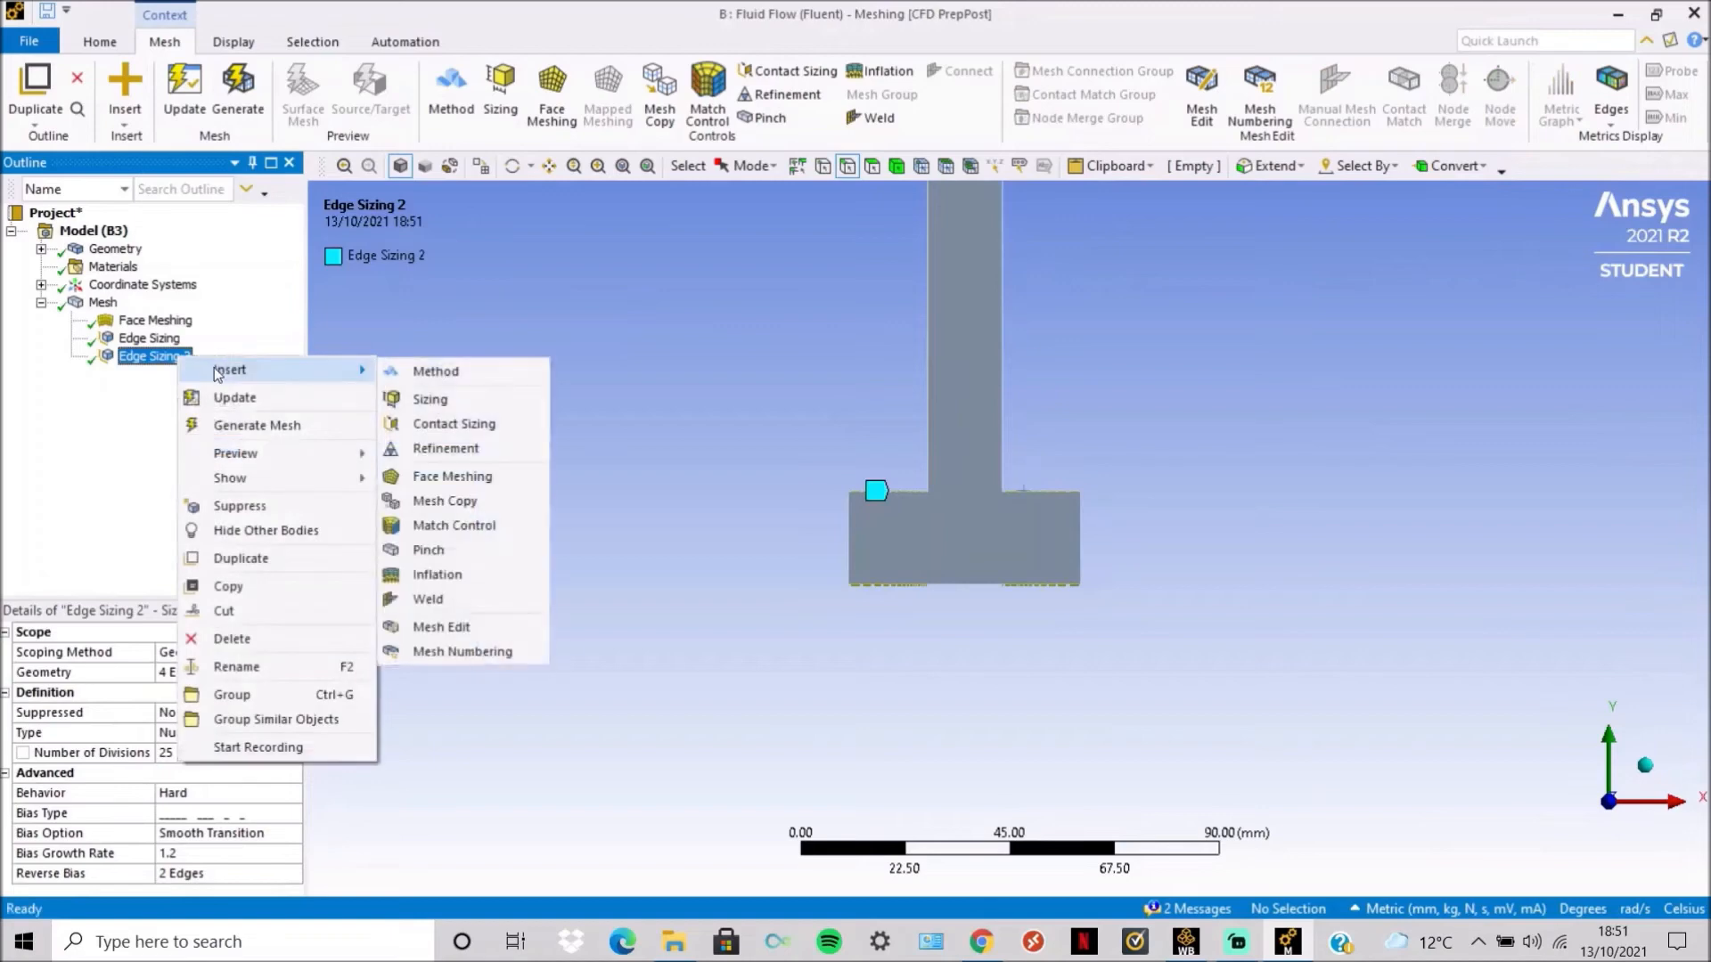
click(419, 397)
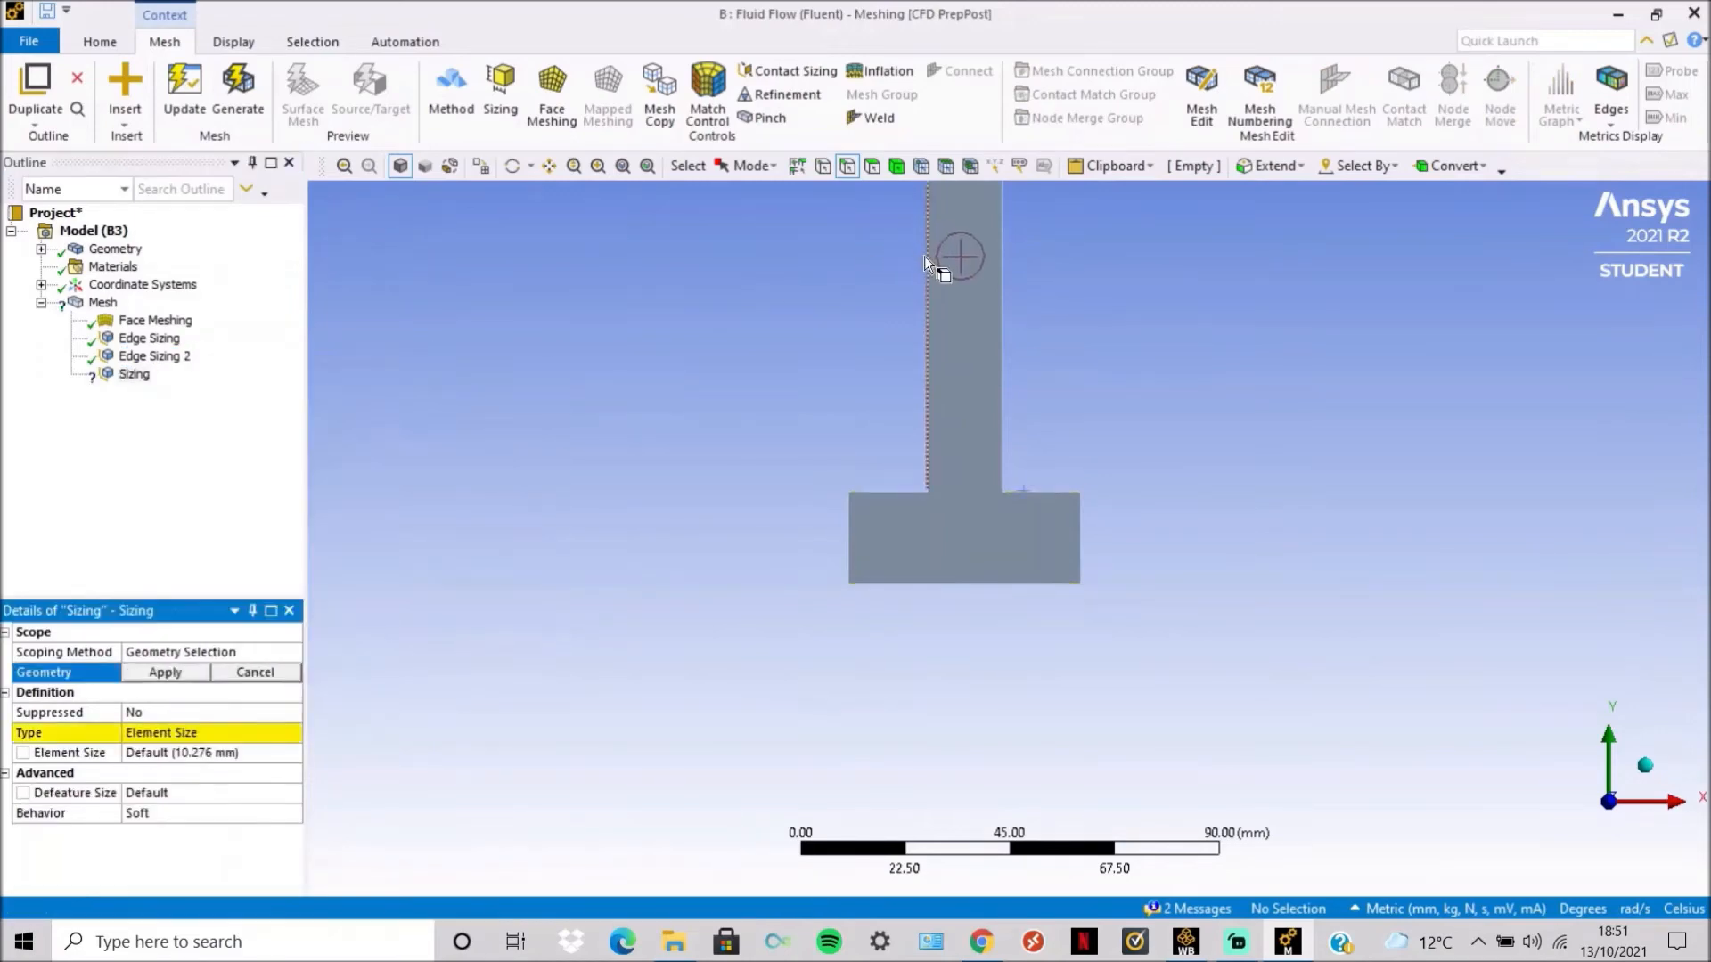
click(925, 257)
ctrl+click(1007, 318)
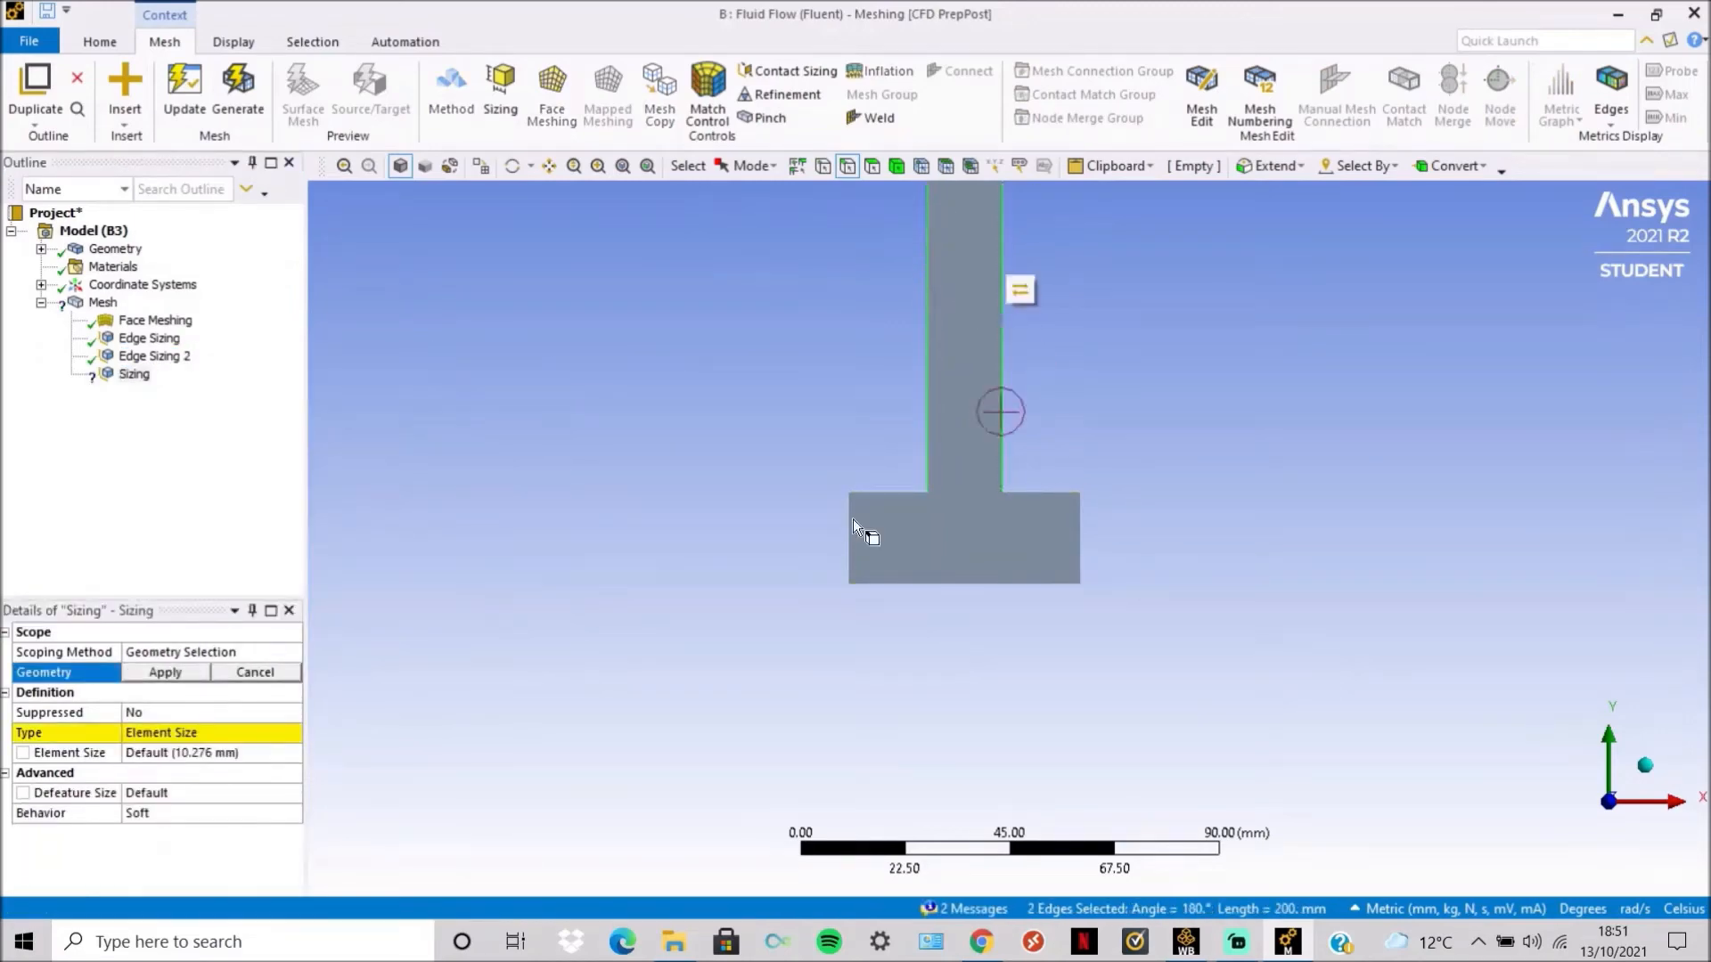
click(169, 673)
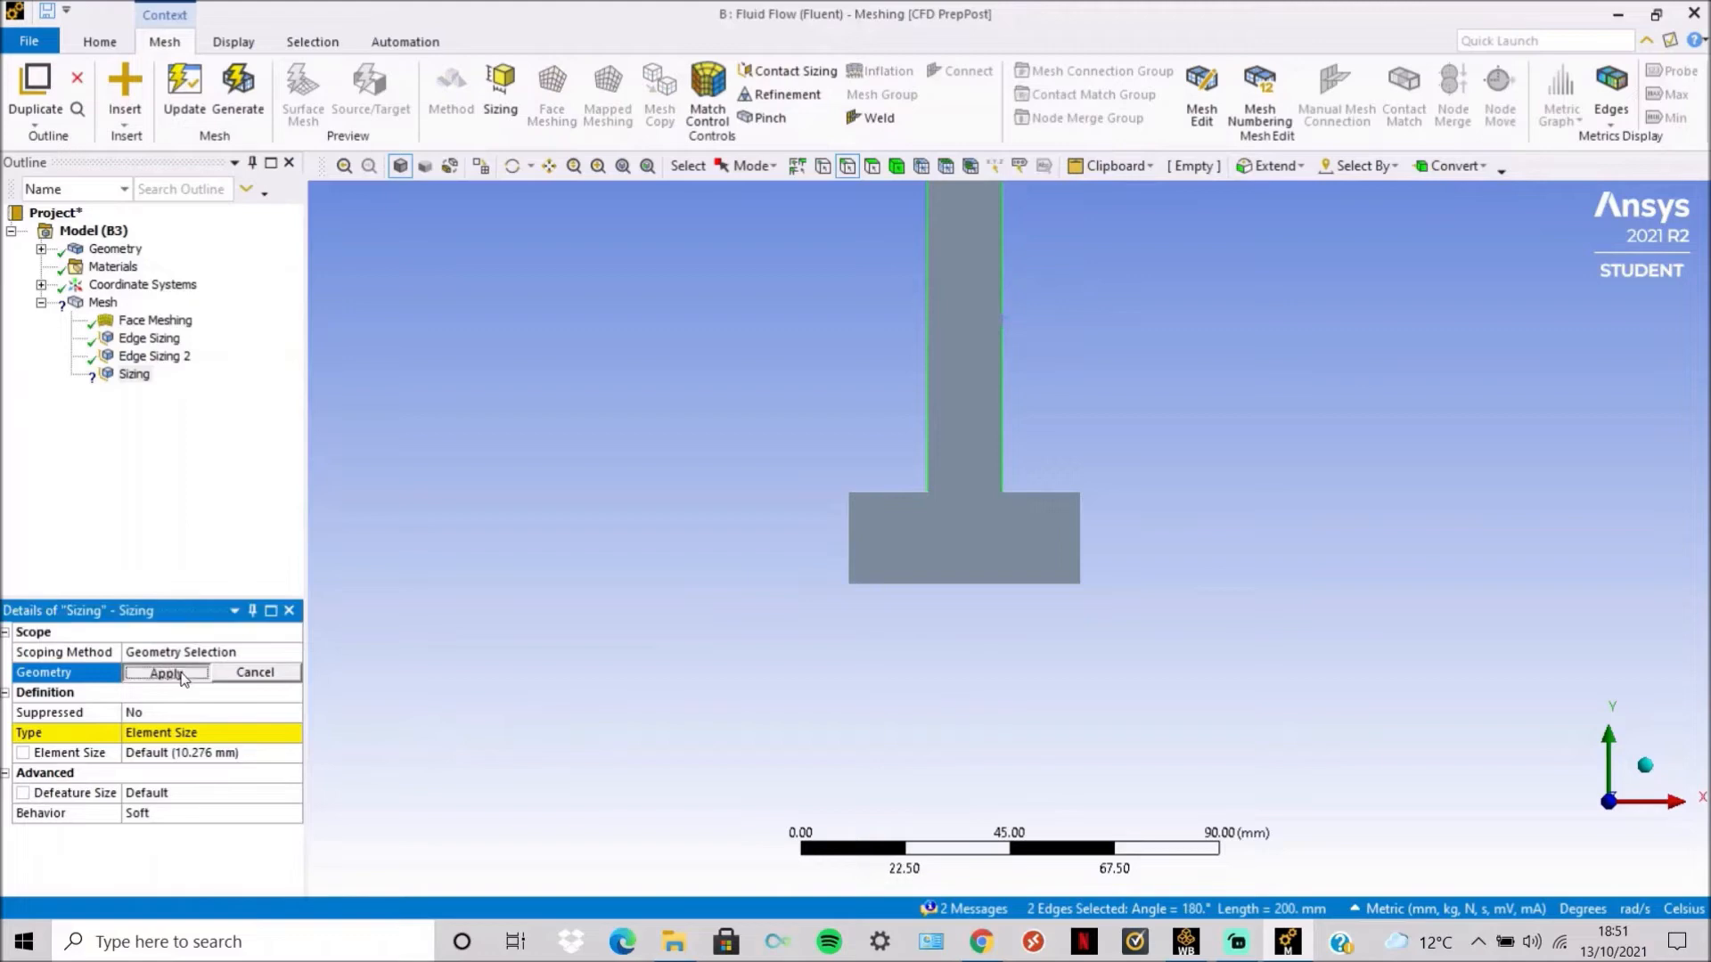
Define the column's edge sizing by Number of Divisions, with 30 divisions.
click(194, 735)
click(292, 733)
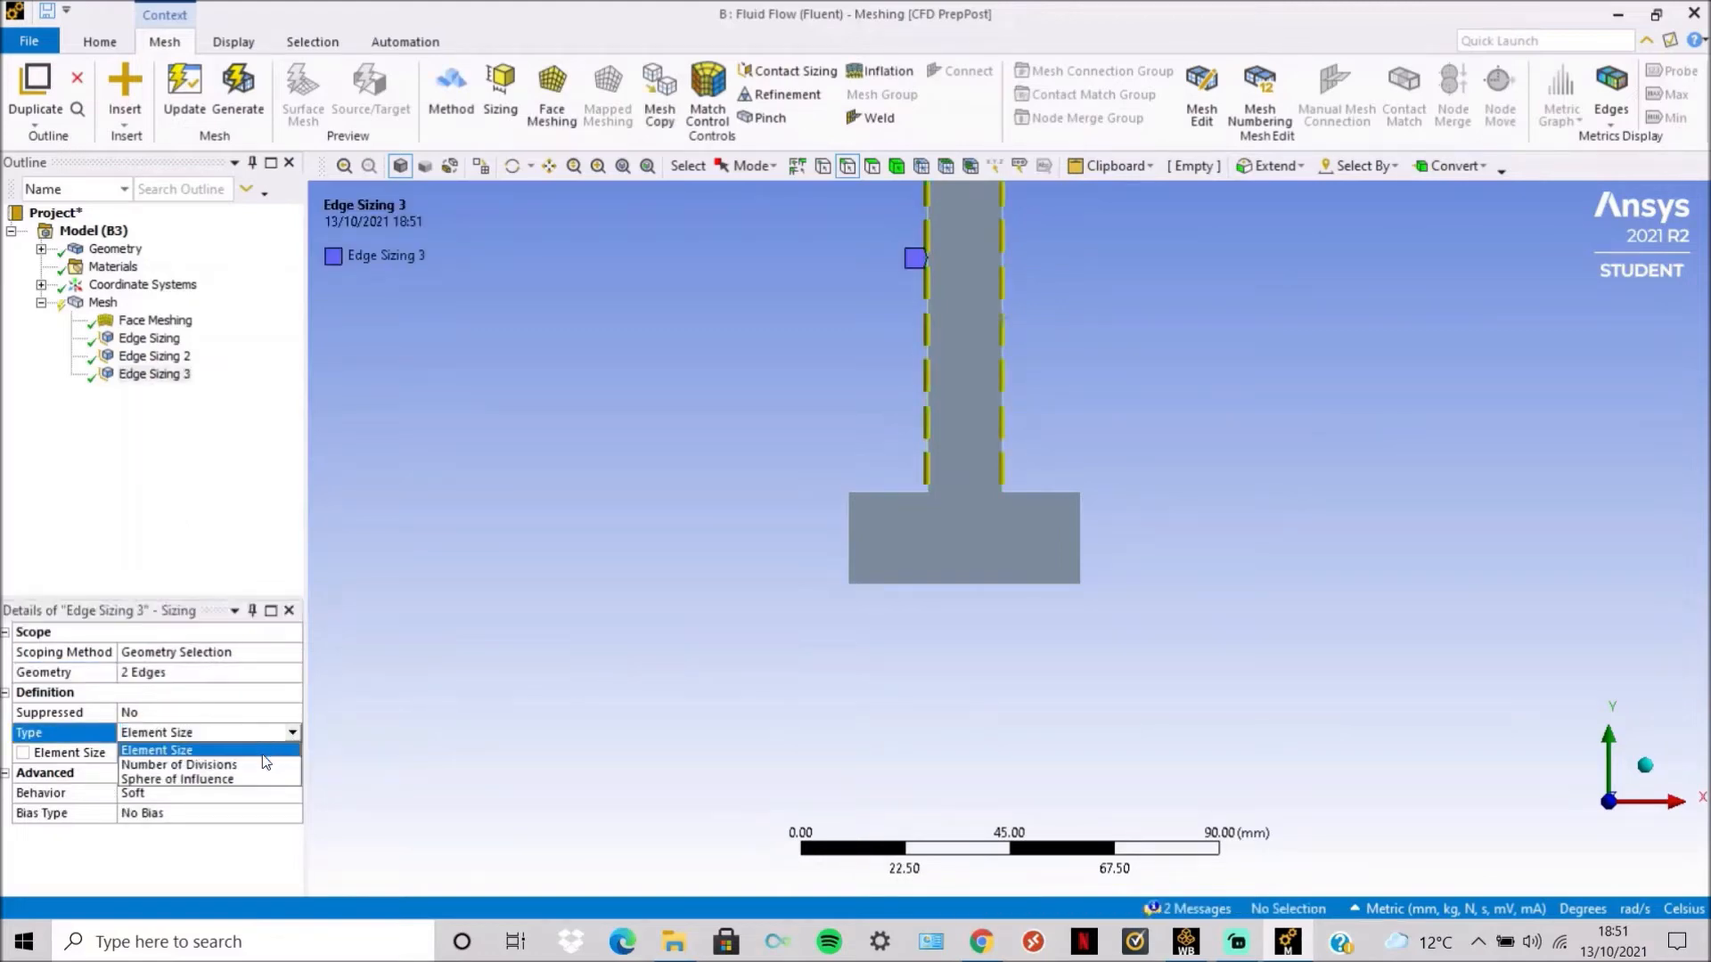
click(259, 764)
click(227, 754)
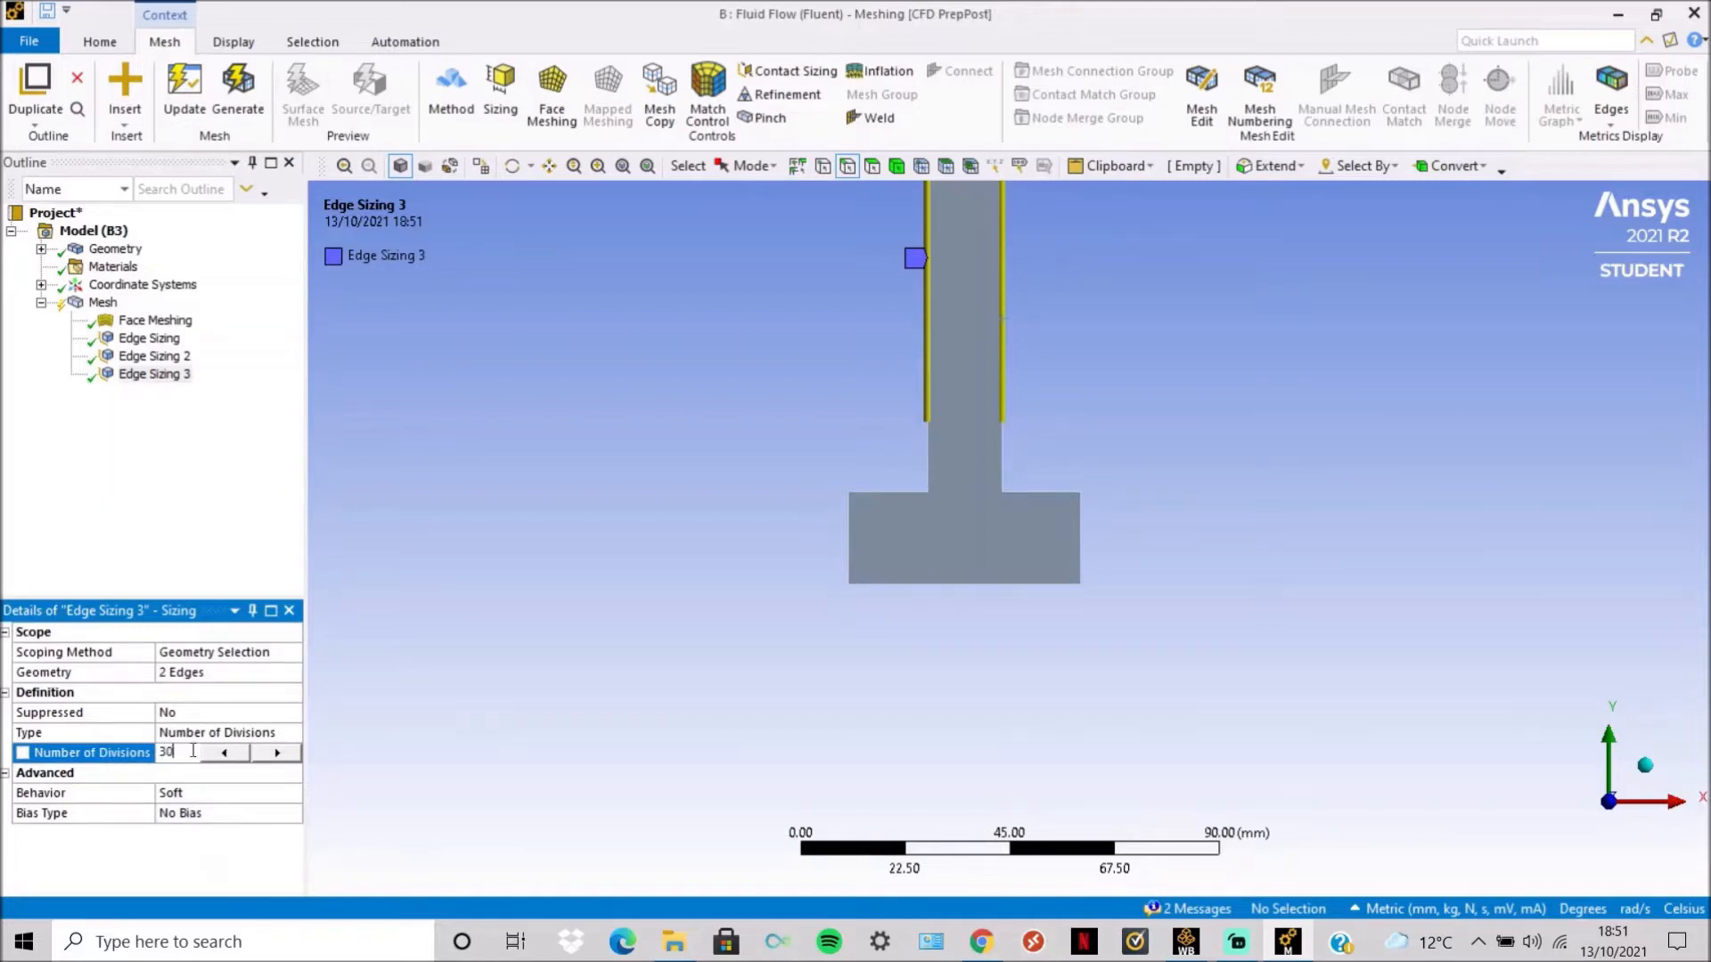
text(30)
key(Return)
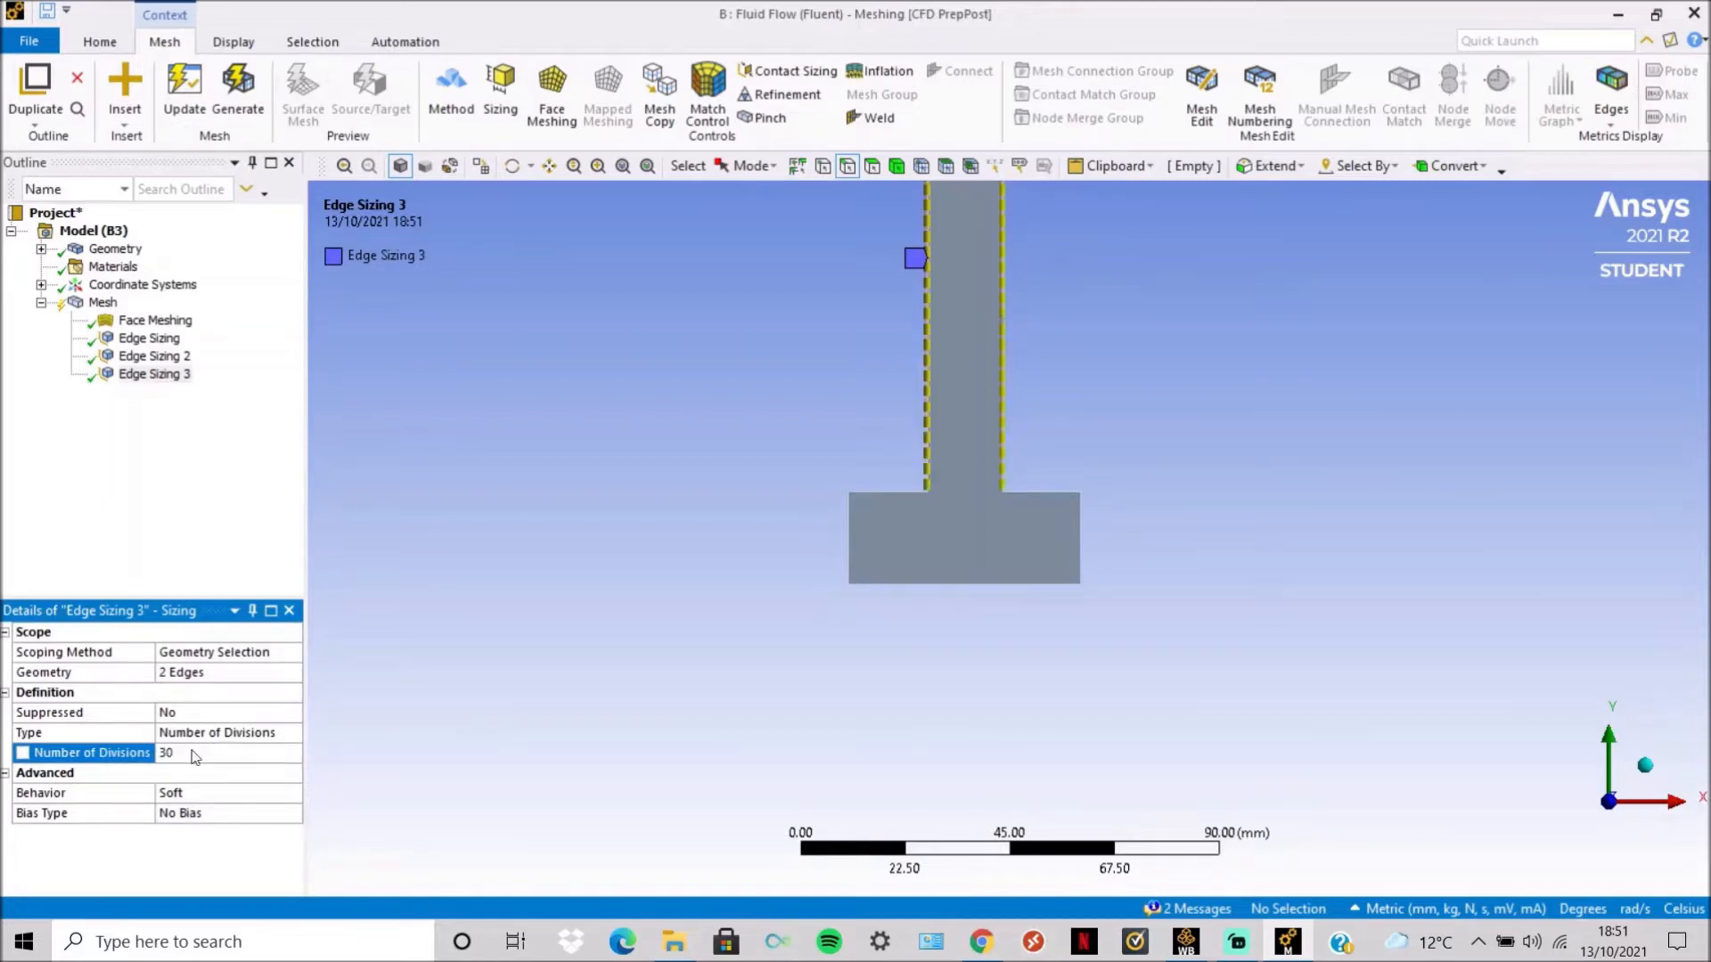
Give the column's edge sizing Hard behavior and a bias type with small divisions at both ends and large ones in the middle.
click(223, 797)
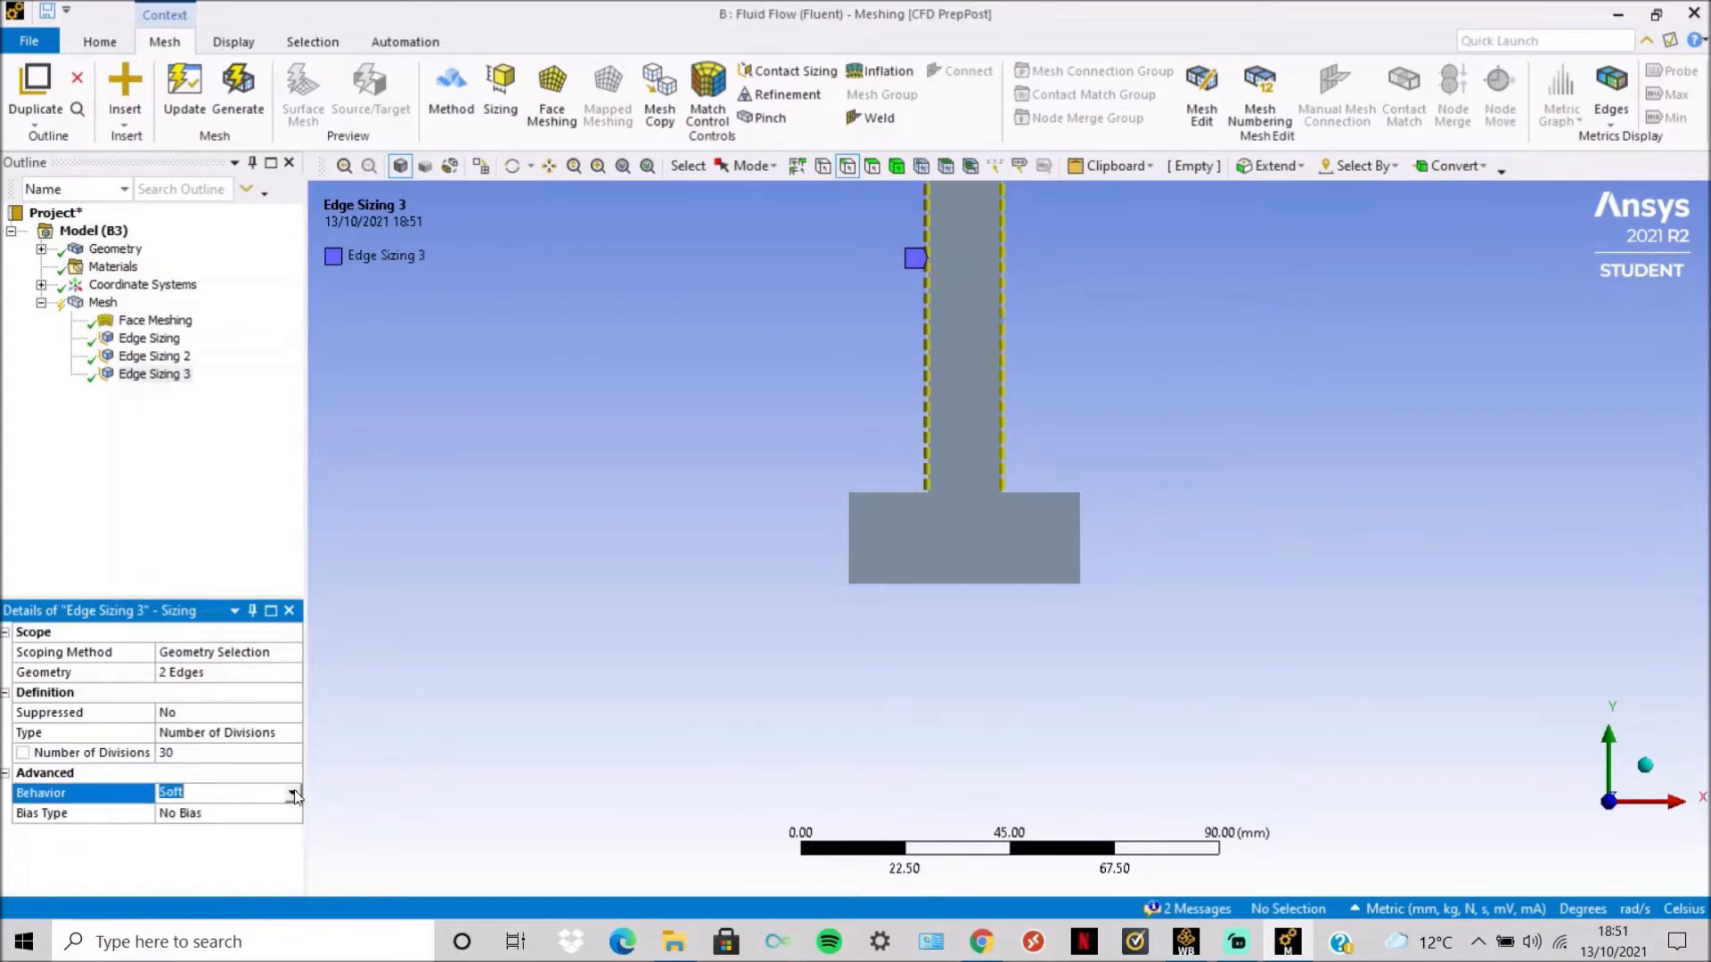
click(293, 793)
click(280, 822)
click(292, 814)
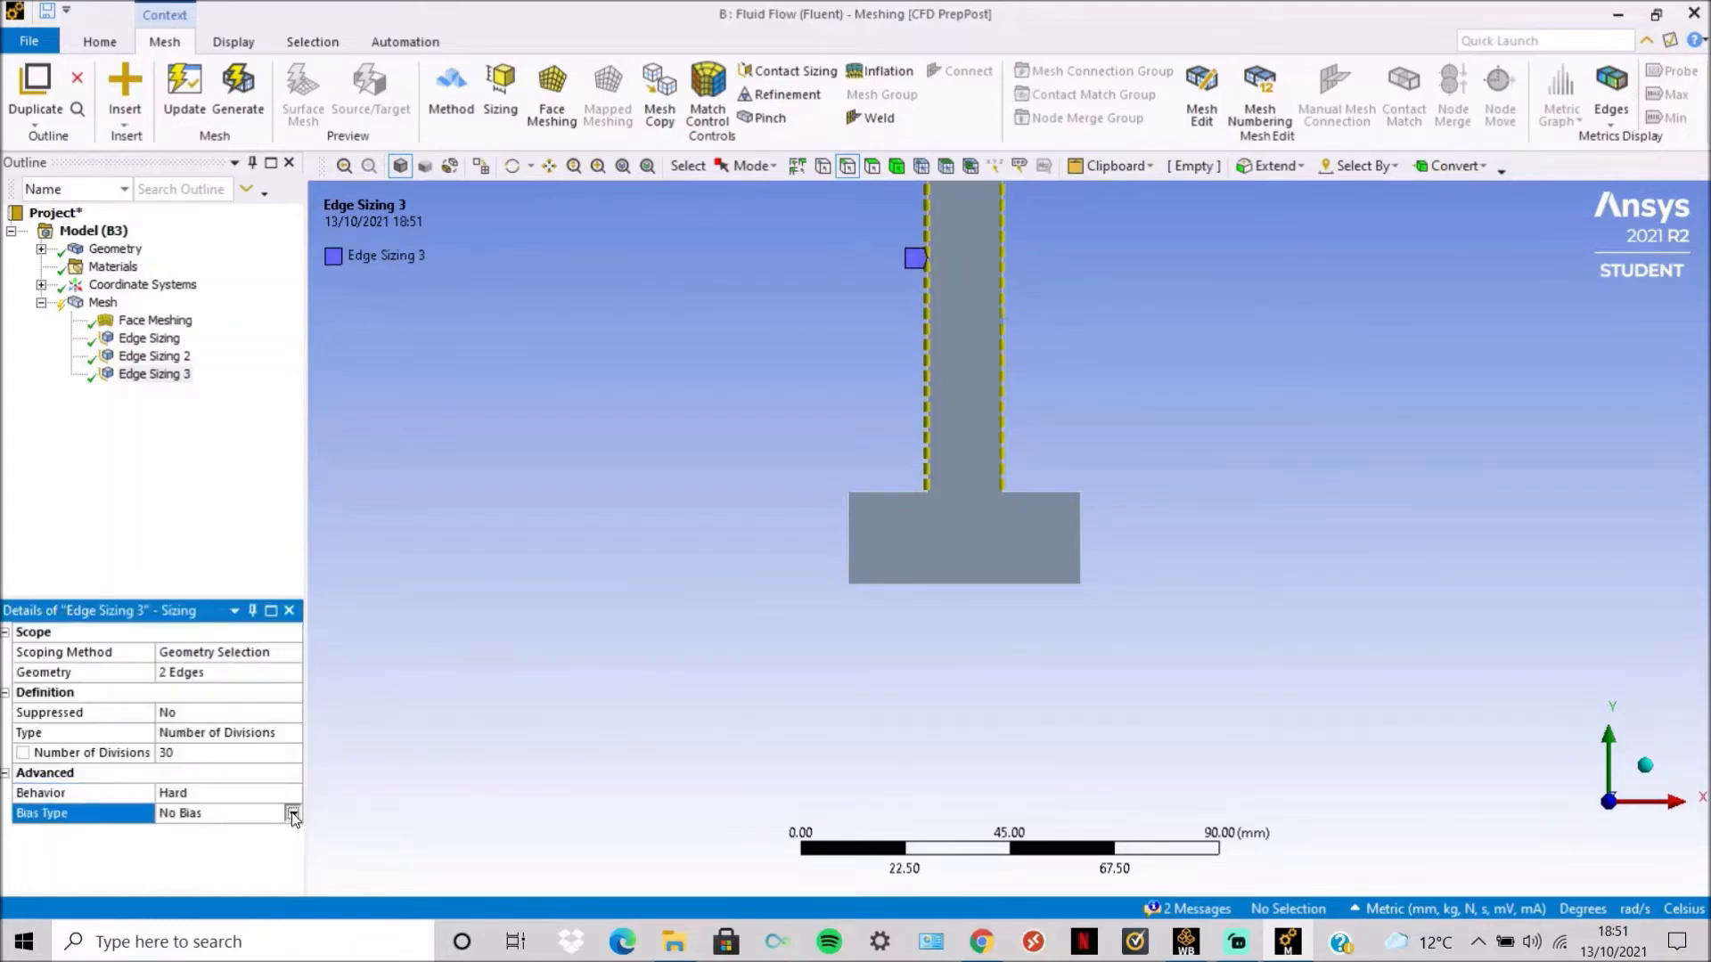
click(294, 814)
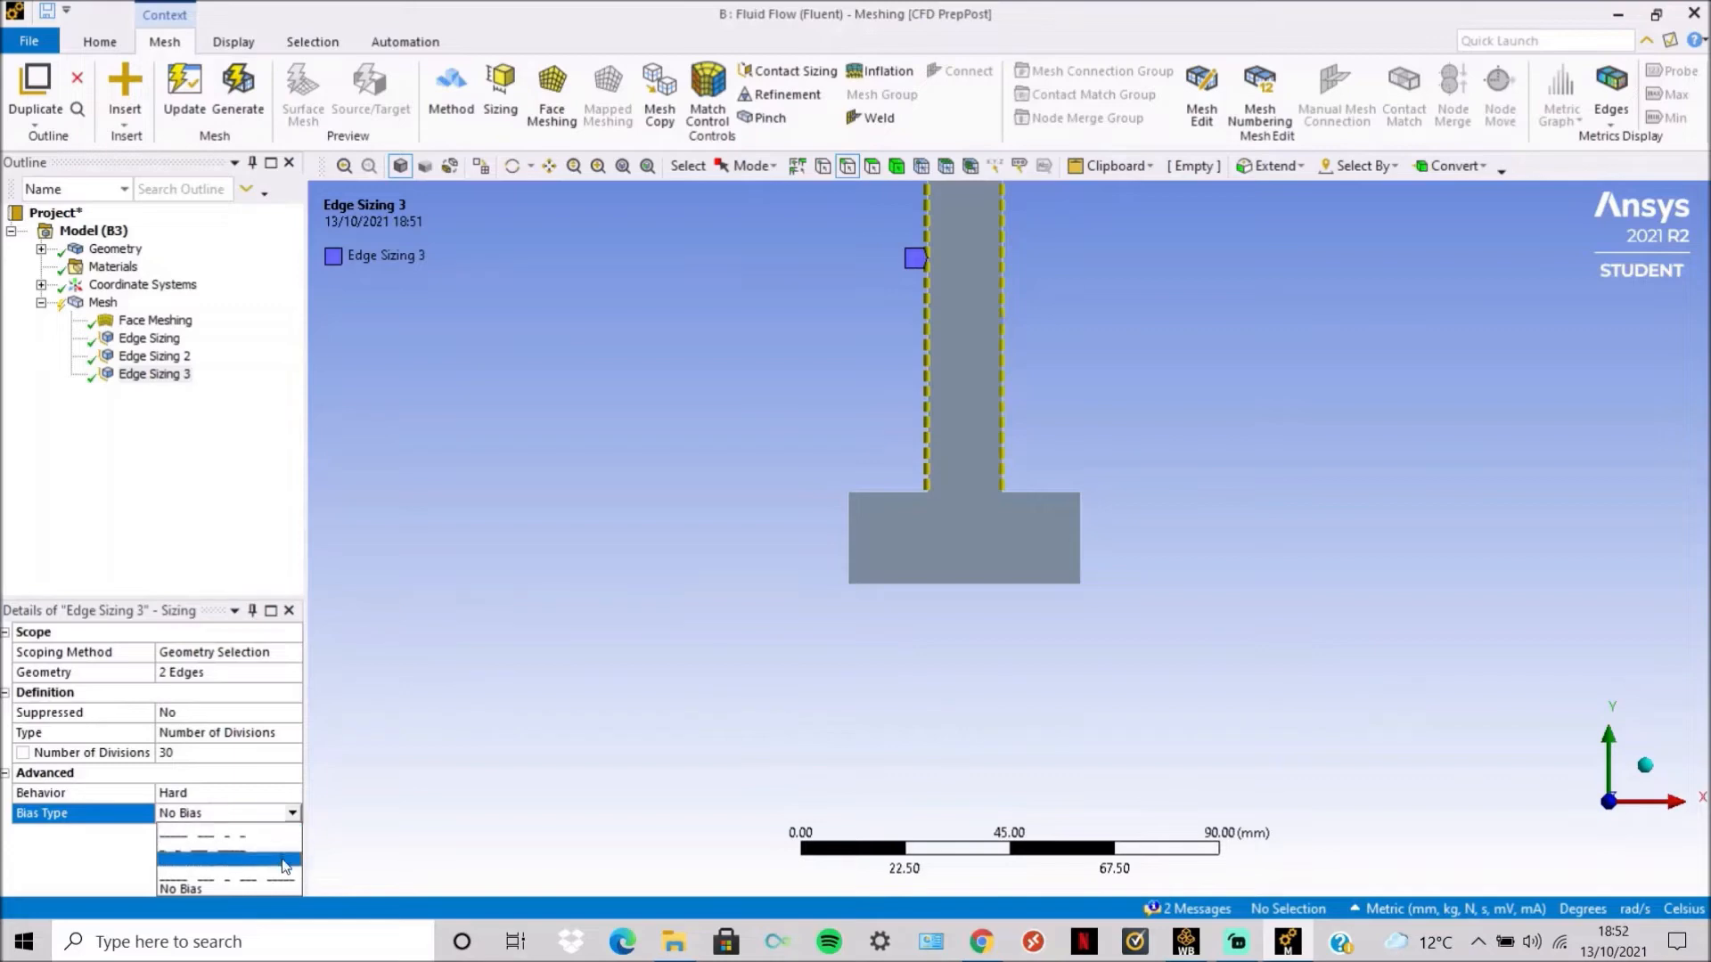
click(284, 860)
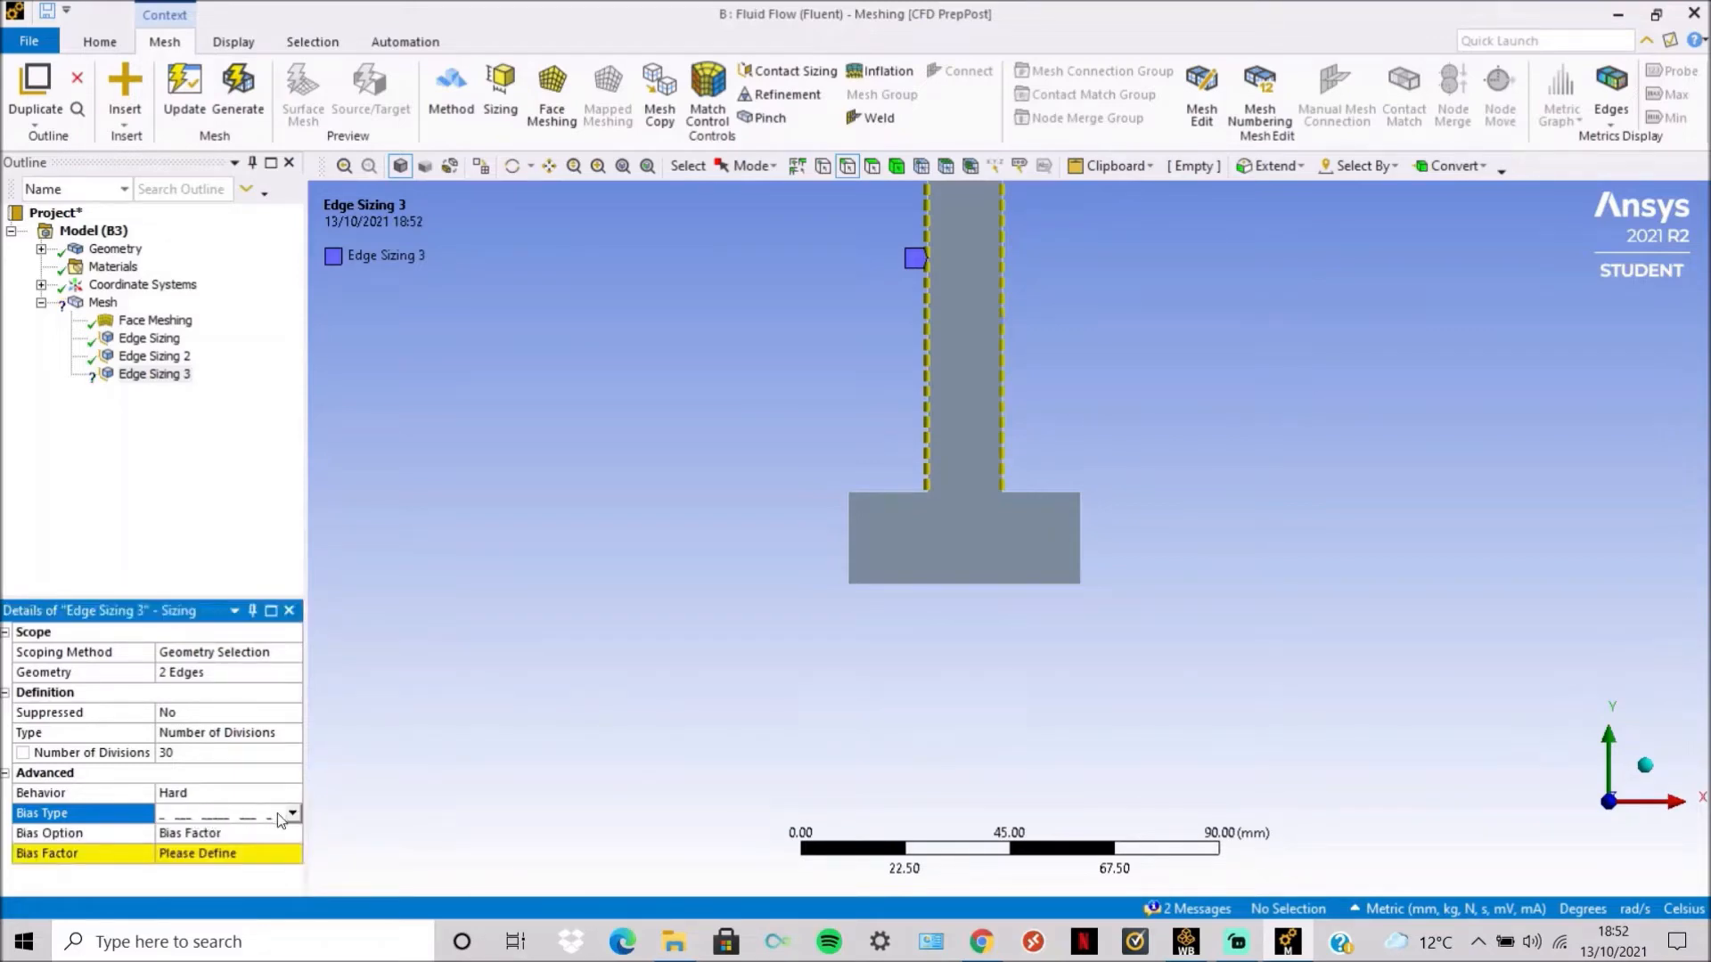
Set the column edge sizing's bias option to Smooth Transition with a growth rate of 1.1.
click(281, 832)
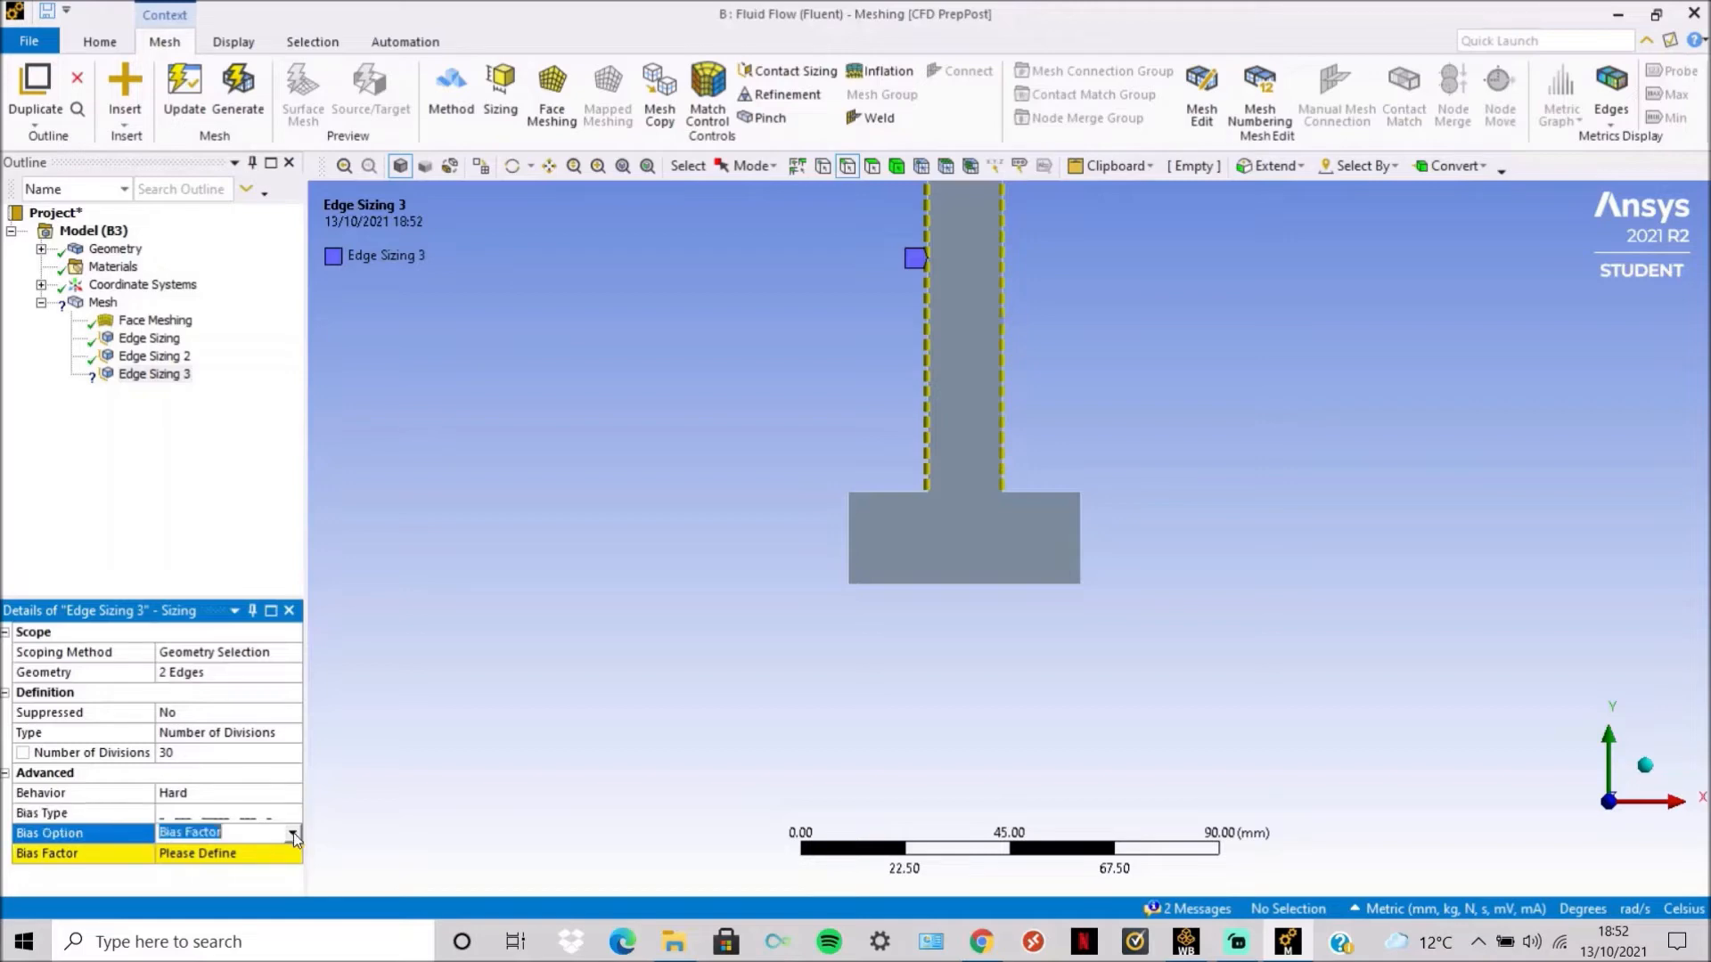
click(292, 834)
click(276, 860)
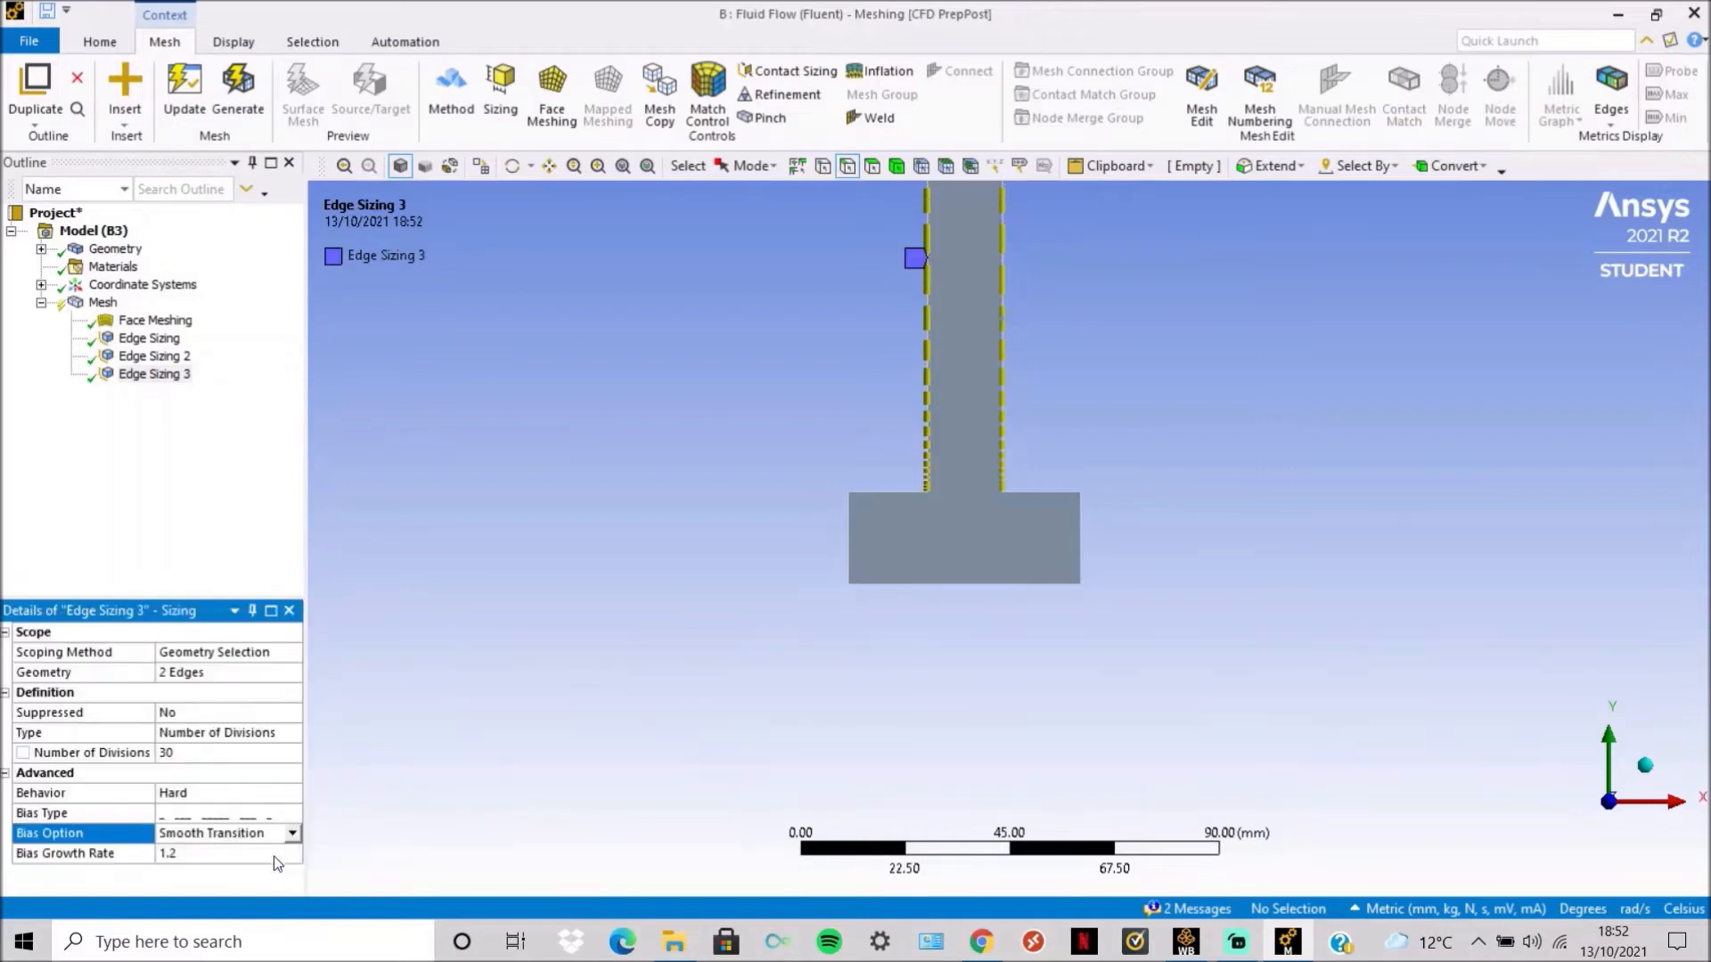
click(274, 857)
click(268, 854)
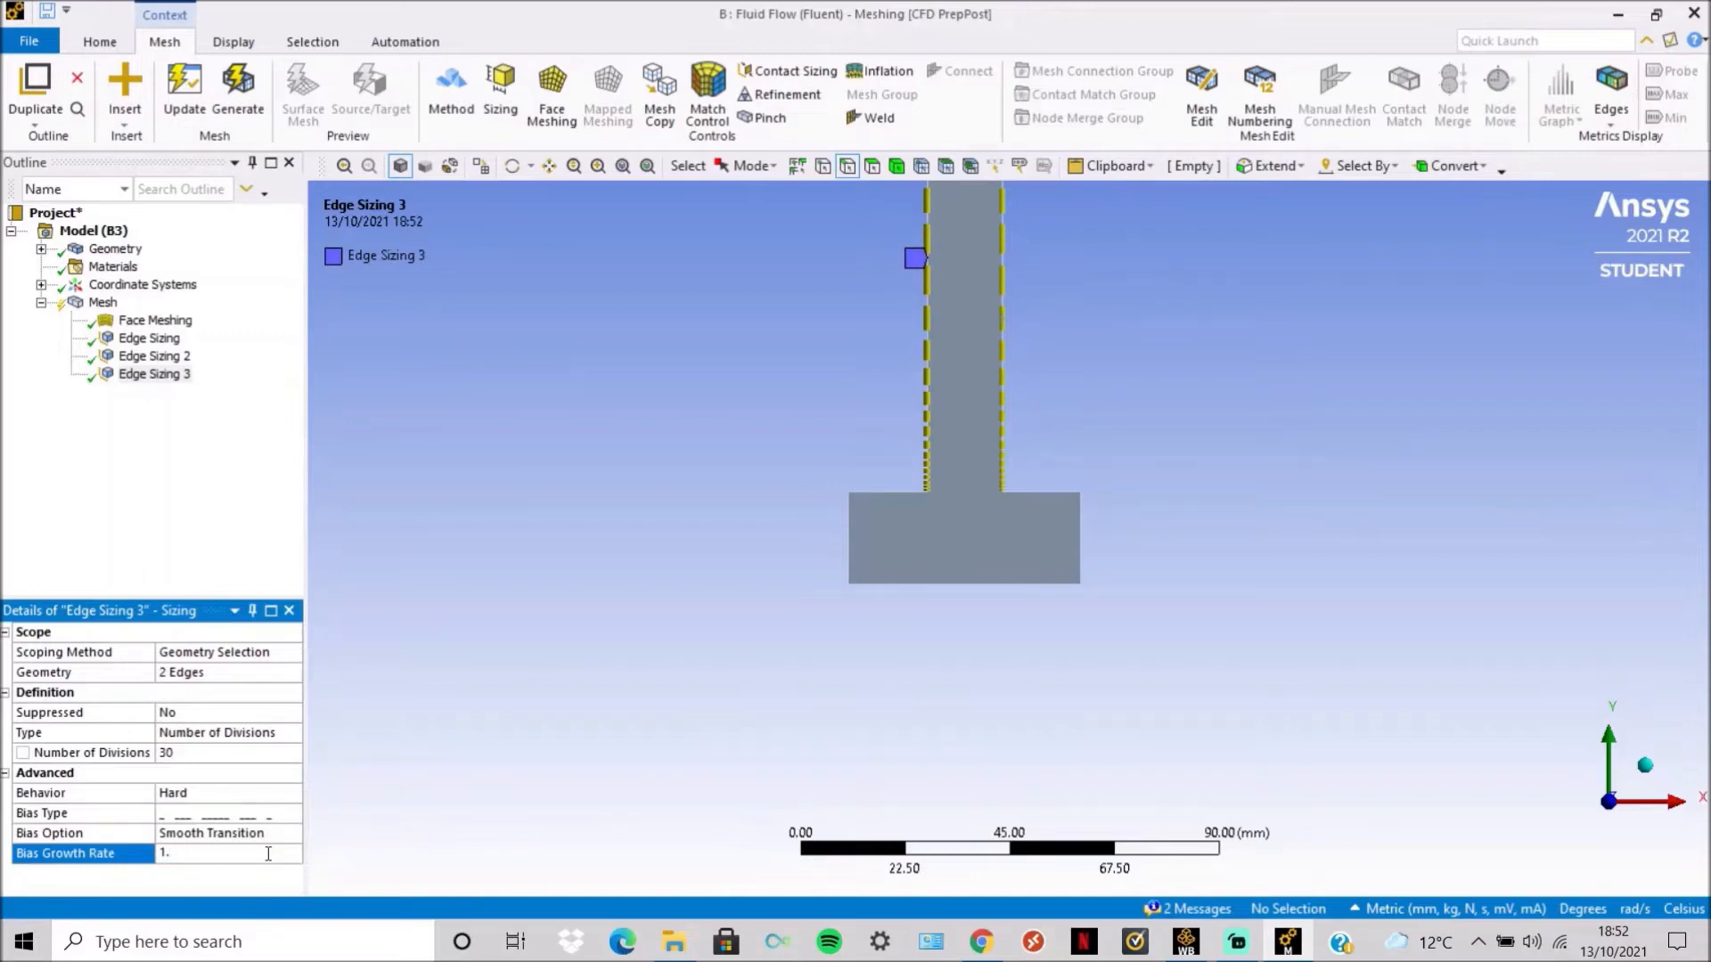
text(1)
Generate the mesh and examine the divisions along the full height of the column.
click(253, 88)
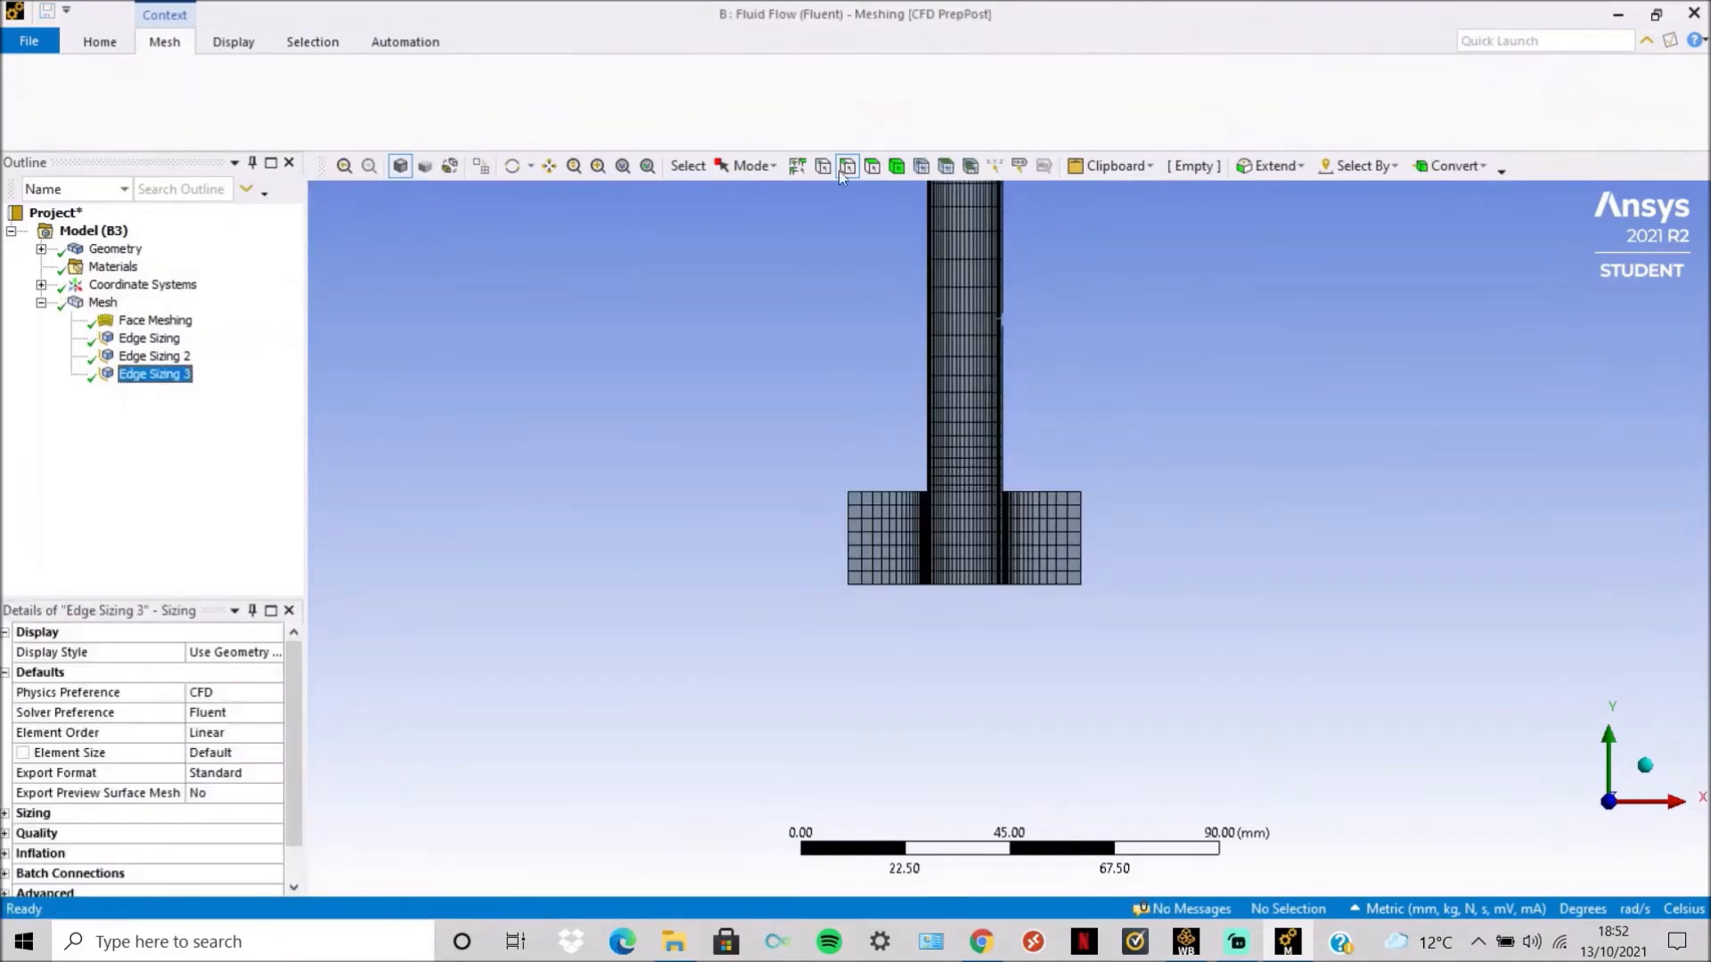
click(550, 167)
drag(1004, 290, 986, 462)
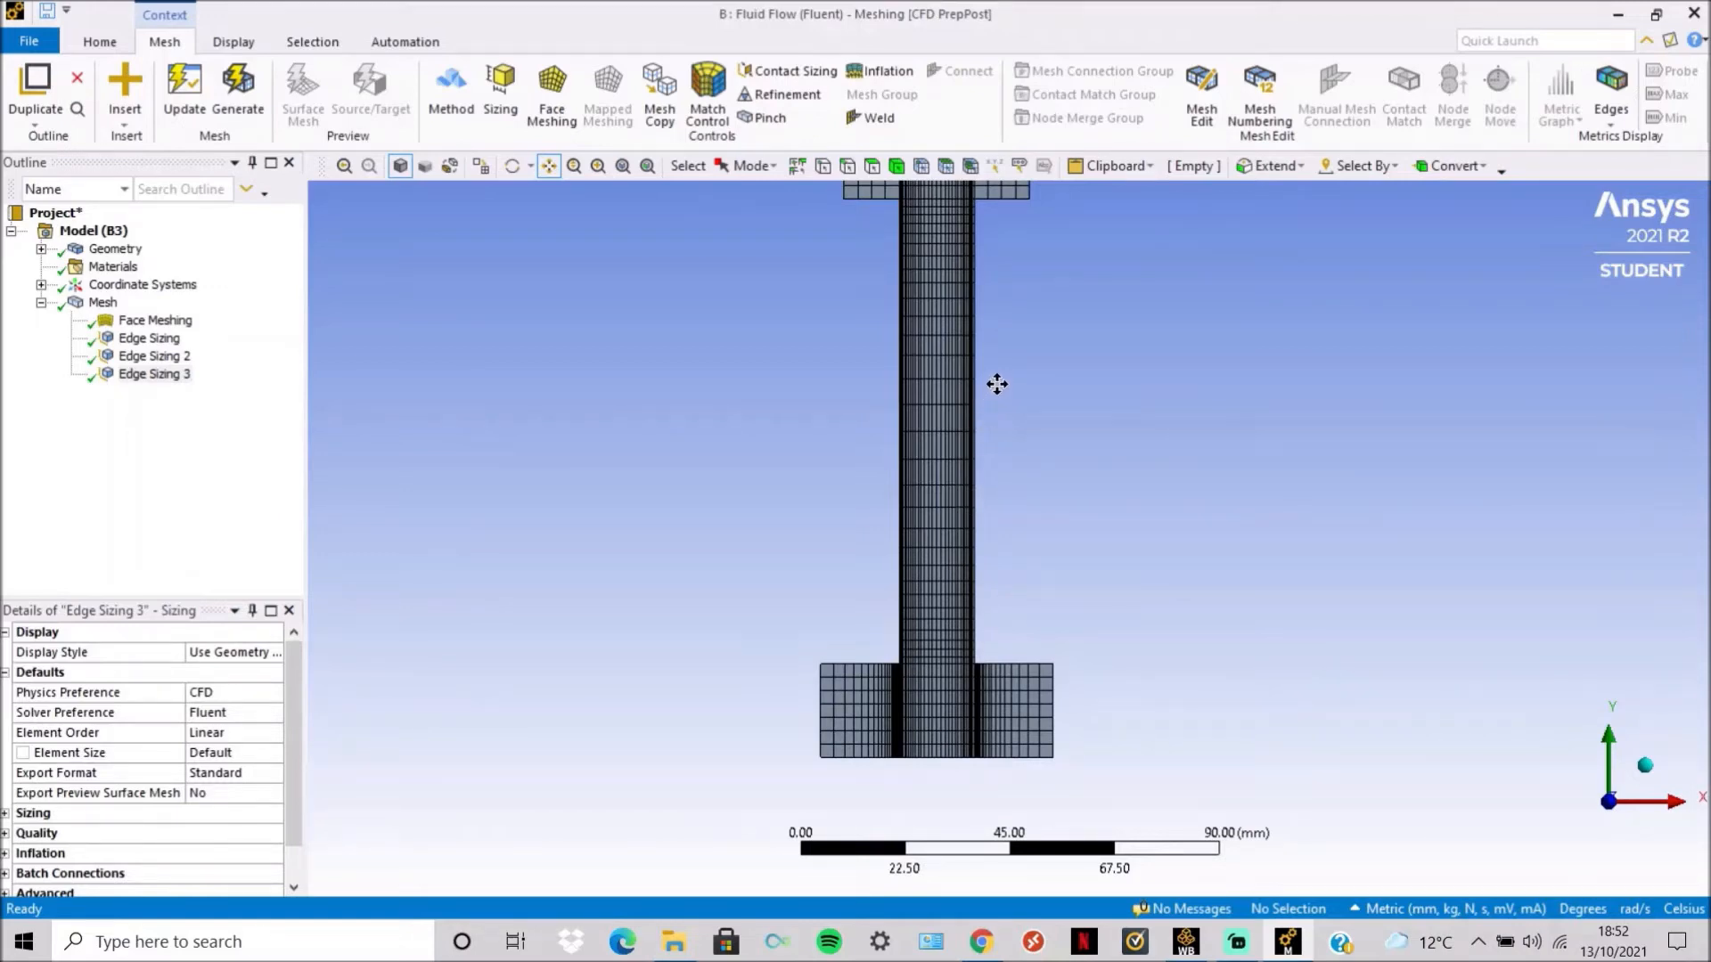
mouse_move(981, 349)
mouse_down()
mouse_move(971, 427)
mouse_move(993, 357)
mouse_up()
scroll(970, 426, down, 3)
scroll(971, 427, down, 1)
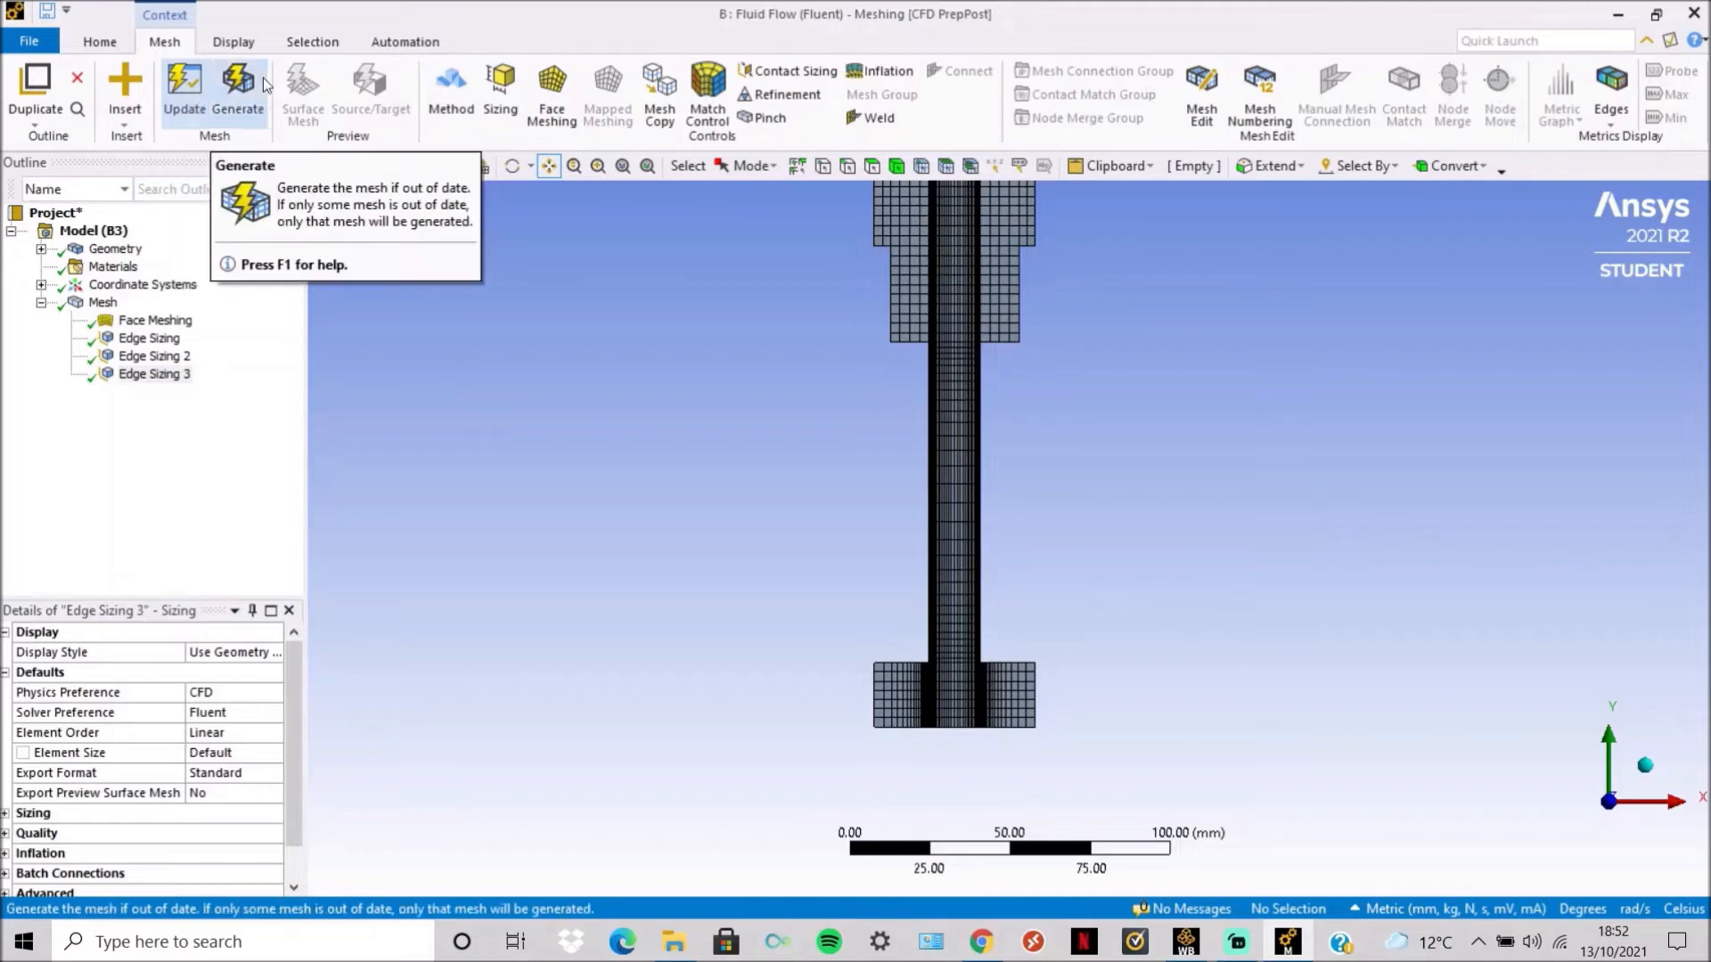
Set the column's edge sizing, Edge Sizing 3, to 70 divisions and regenerate the mesh.
click(165, 374)
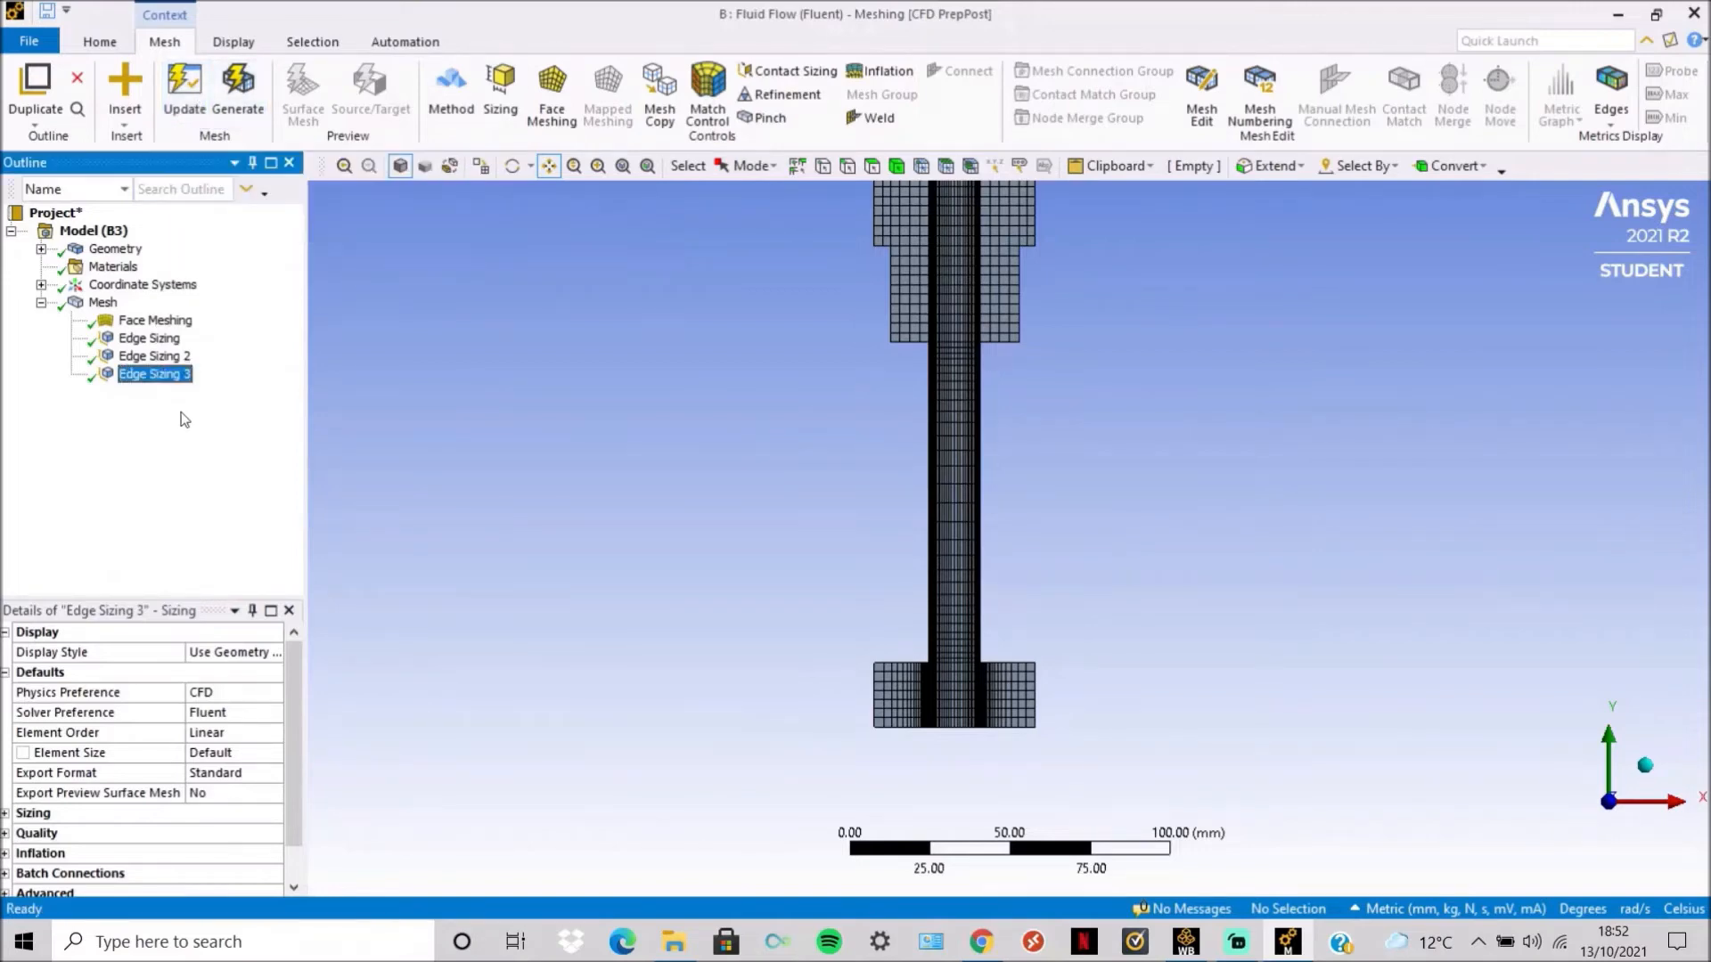
click(169, 356)
click(170, 374)
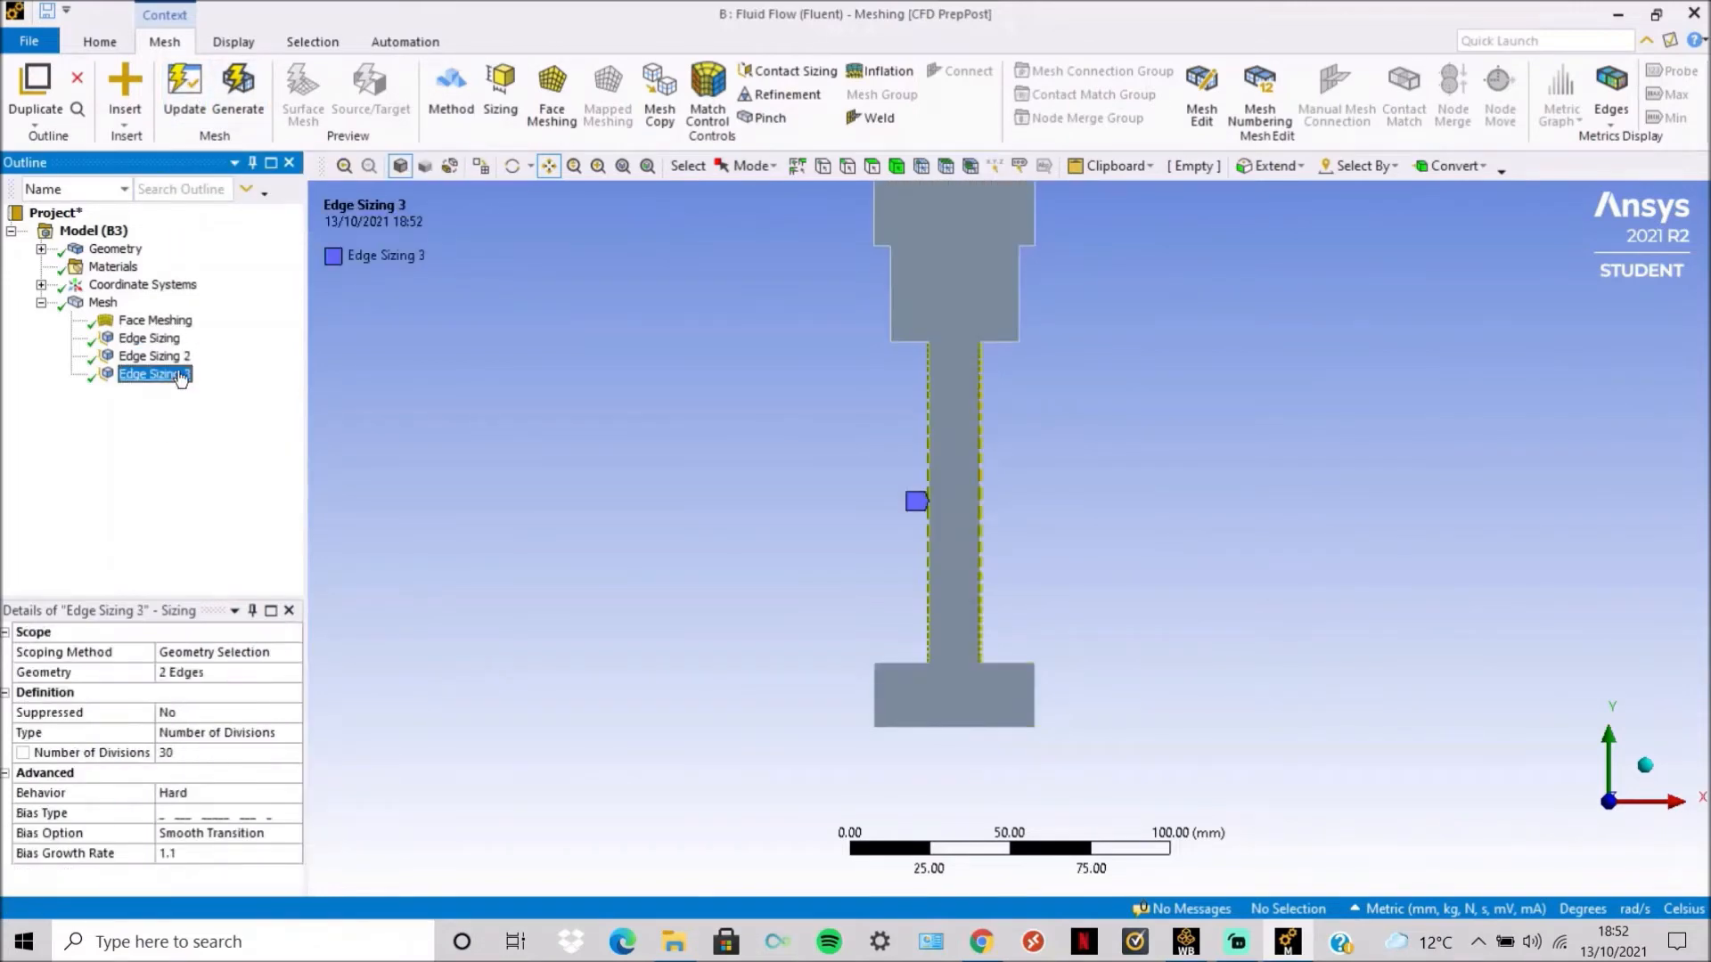
click(195, 752)
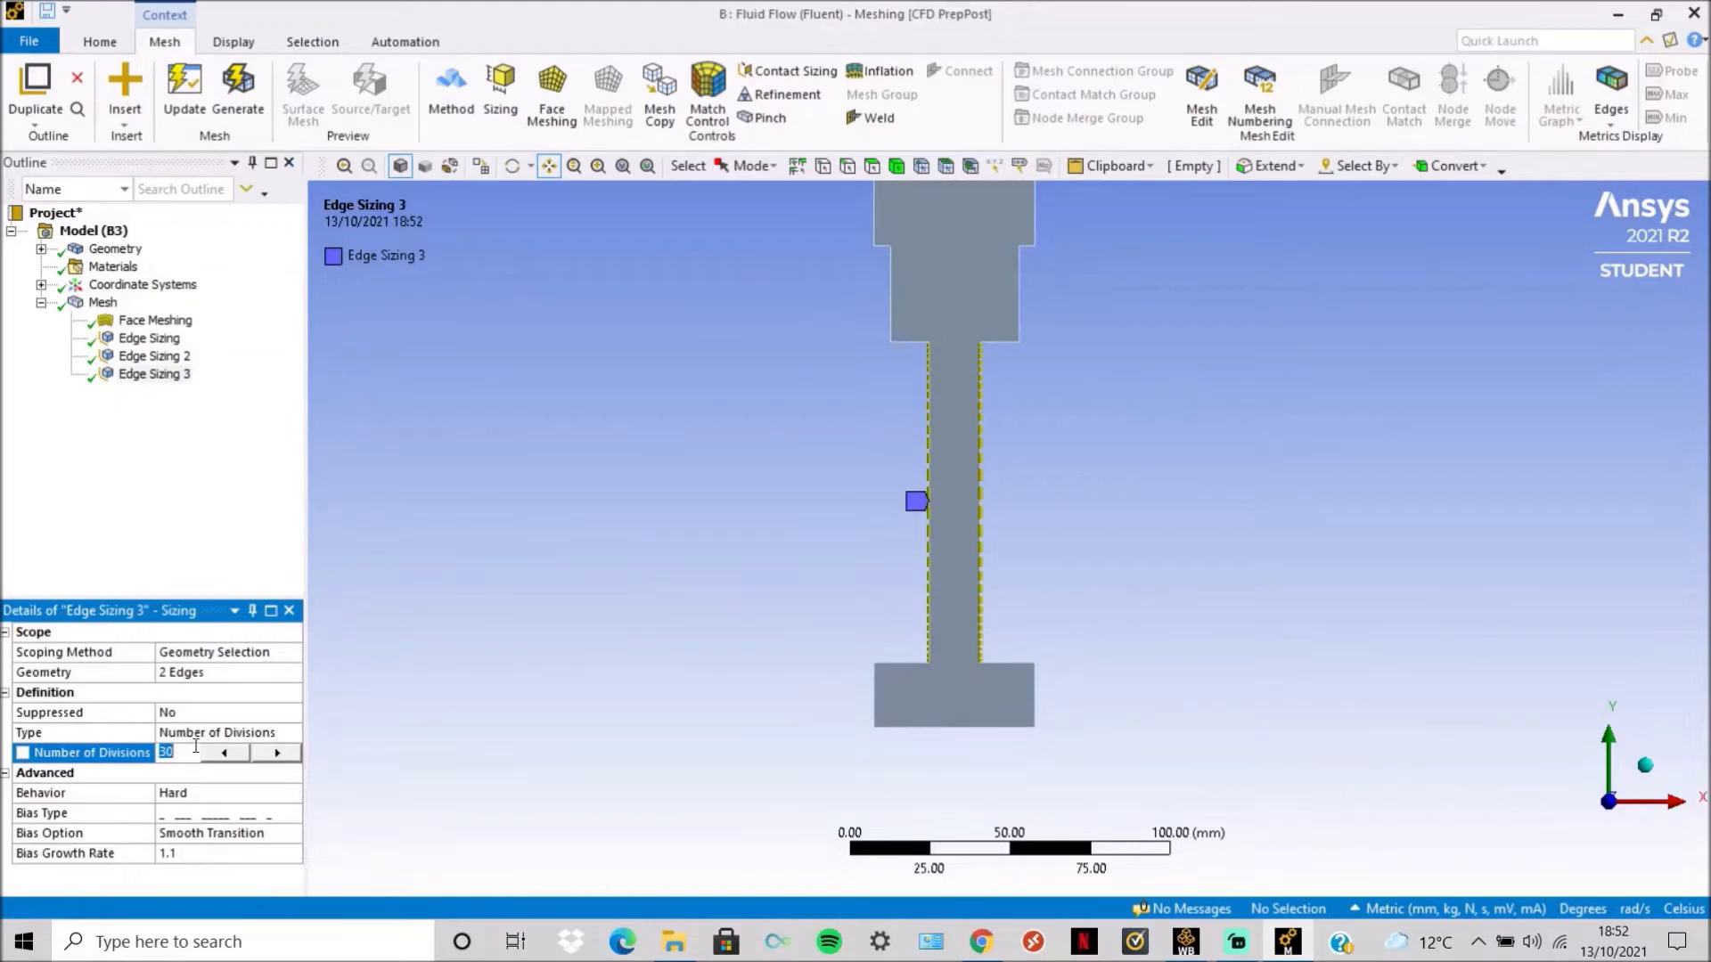
text(70)
key(Return)
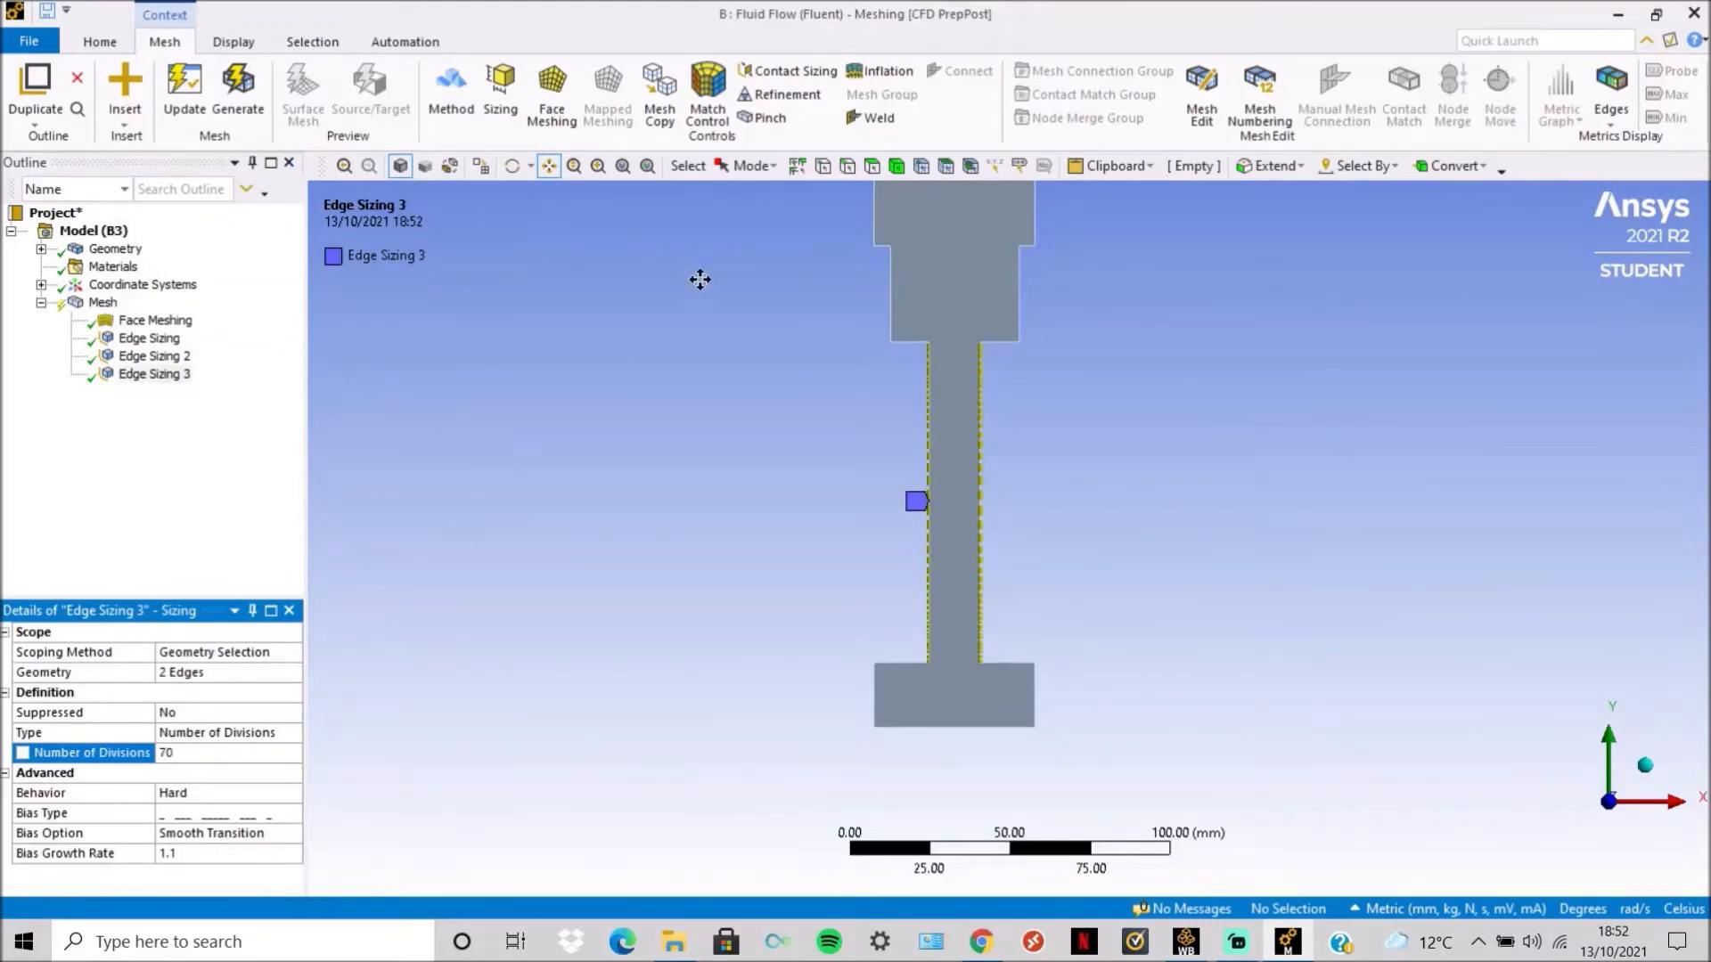
click(242, 89)
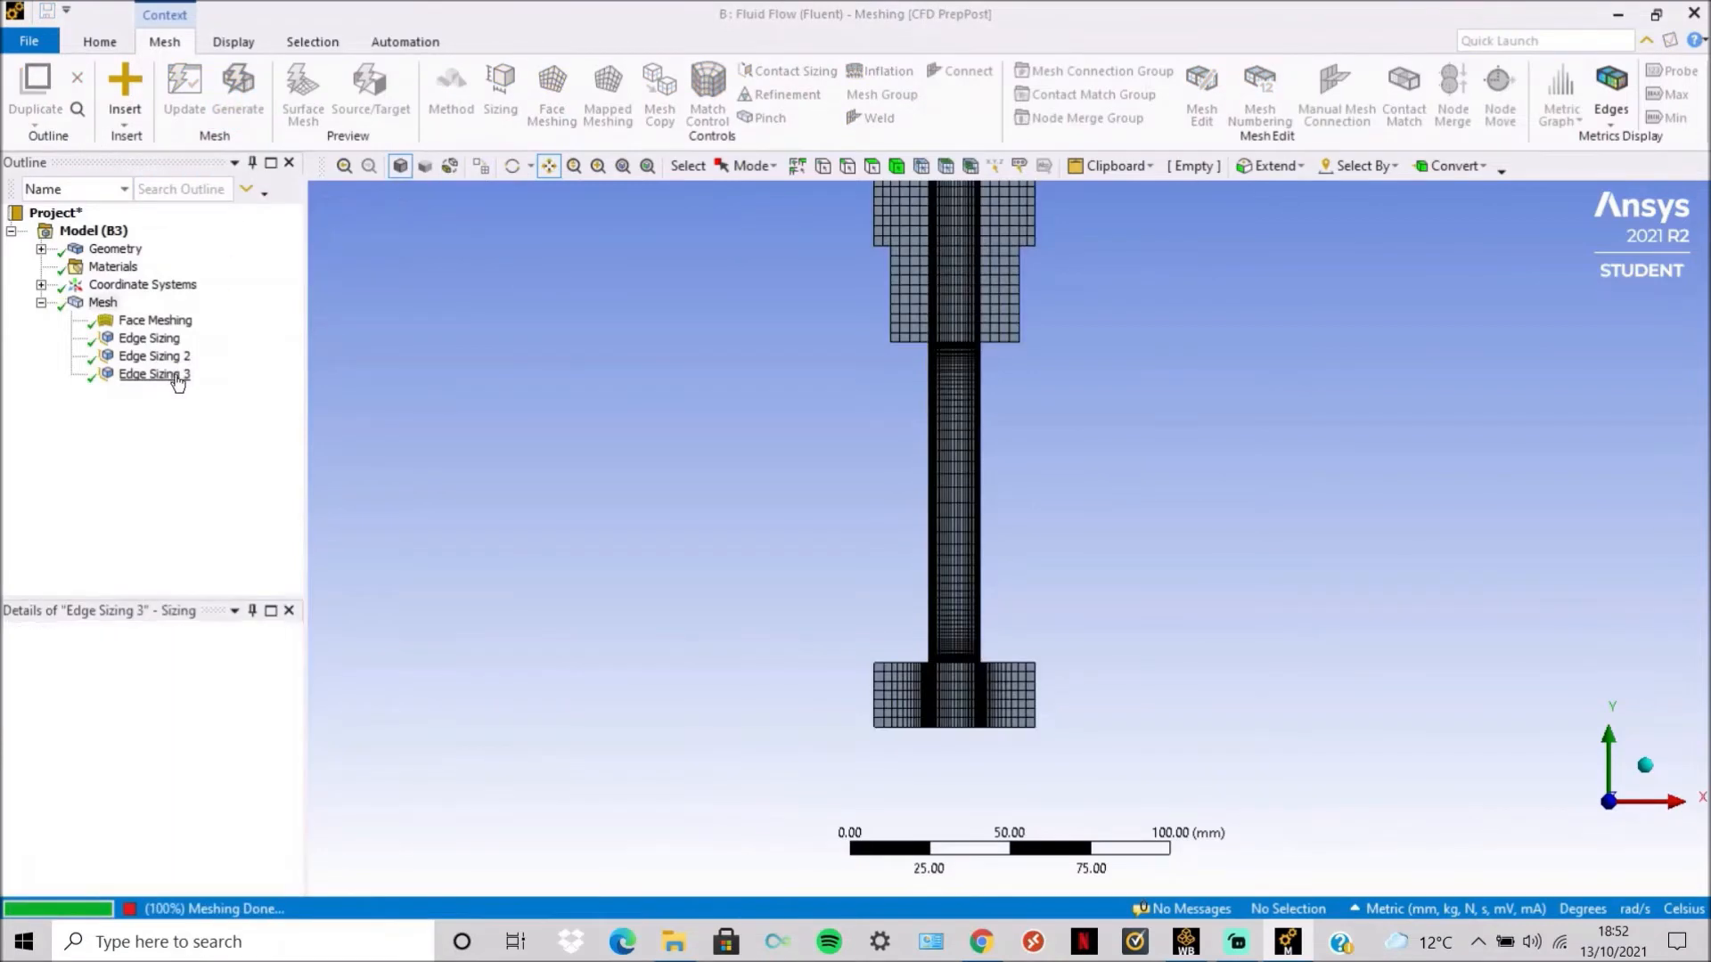
Insert another sizing on the two outer vertical edges of the bottom block.
right_click(177, 382)
mouse_move(241, 385)
click(409, 420)
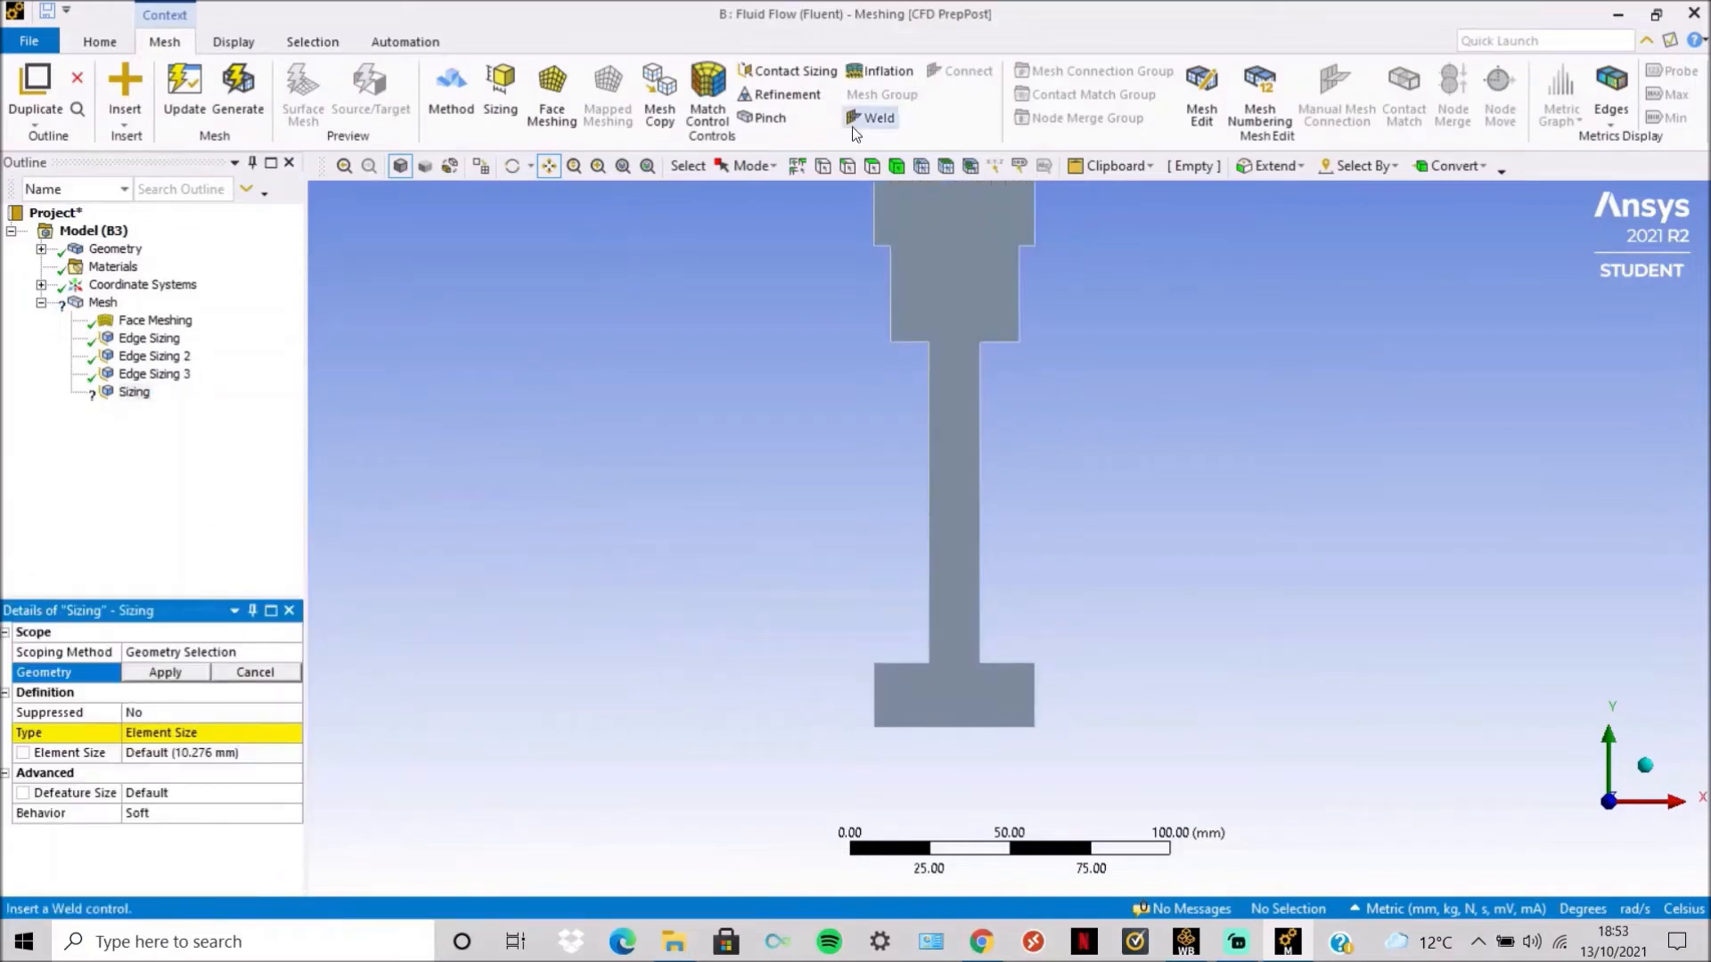
click(847, 167)
click(873, 703)
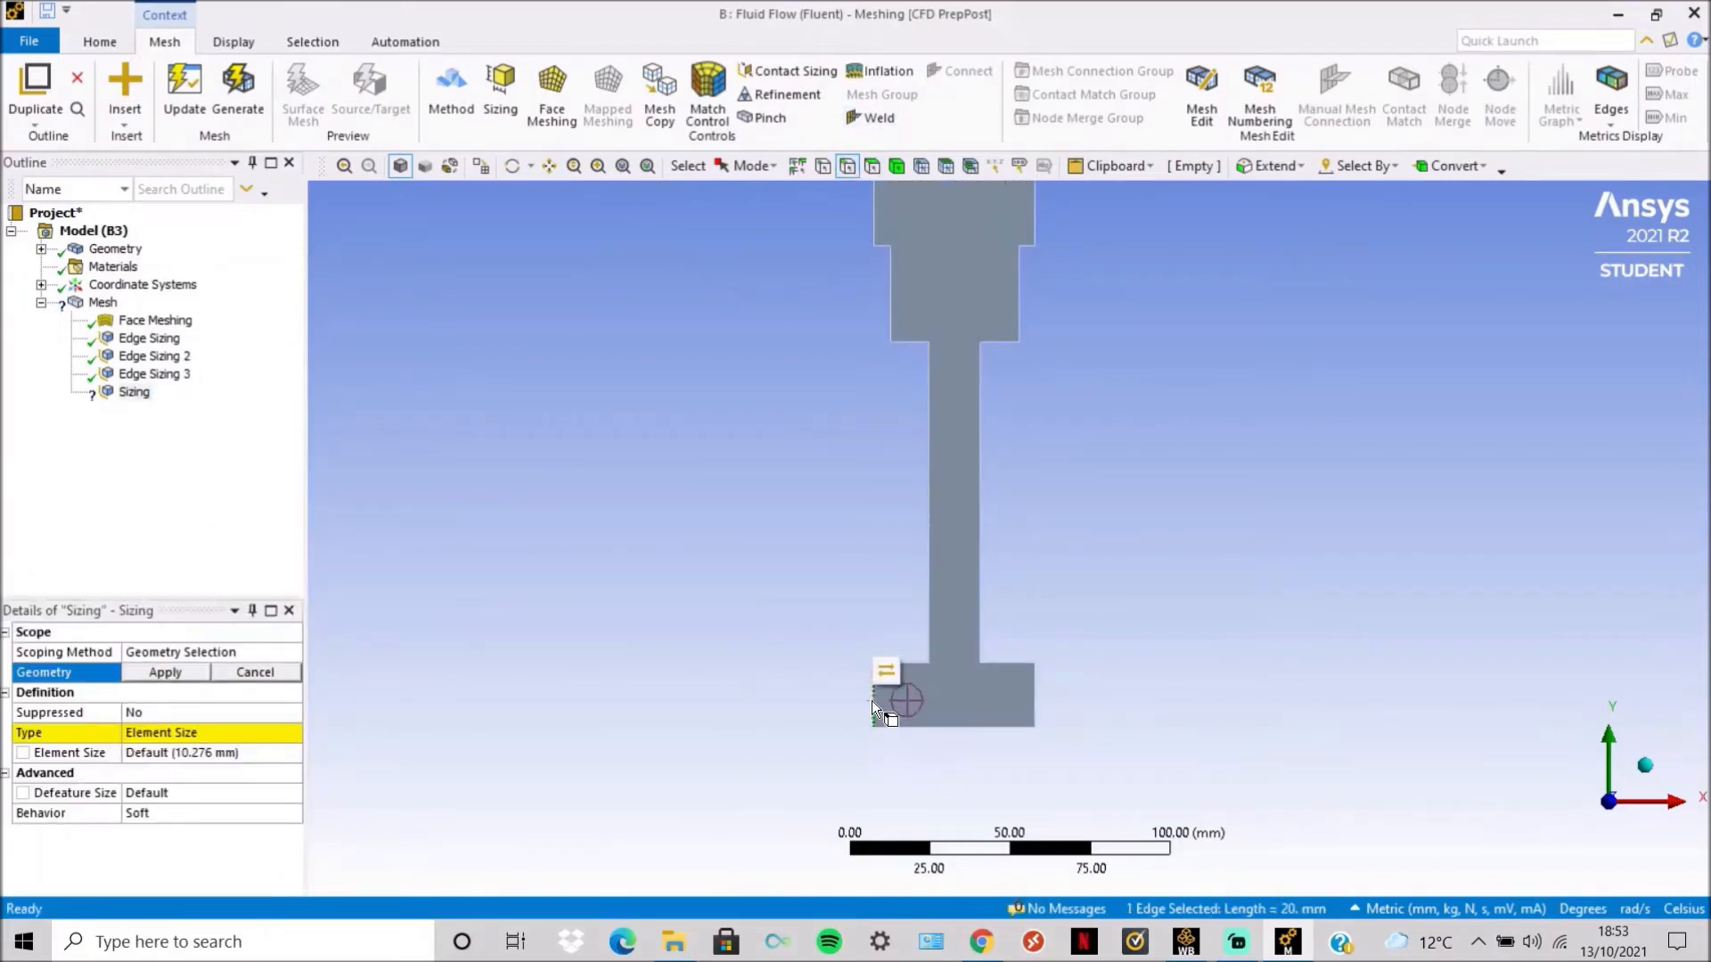
ctrl+click(1035, 688)
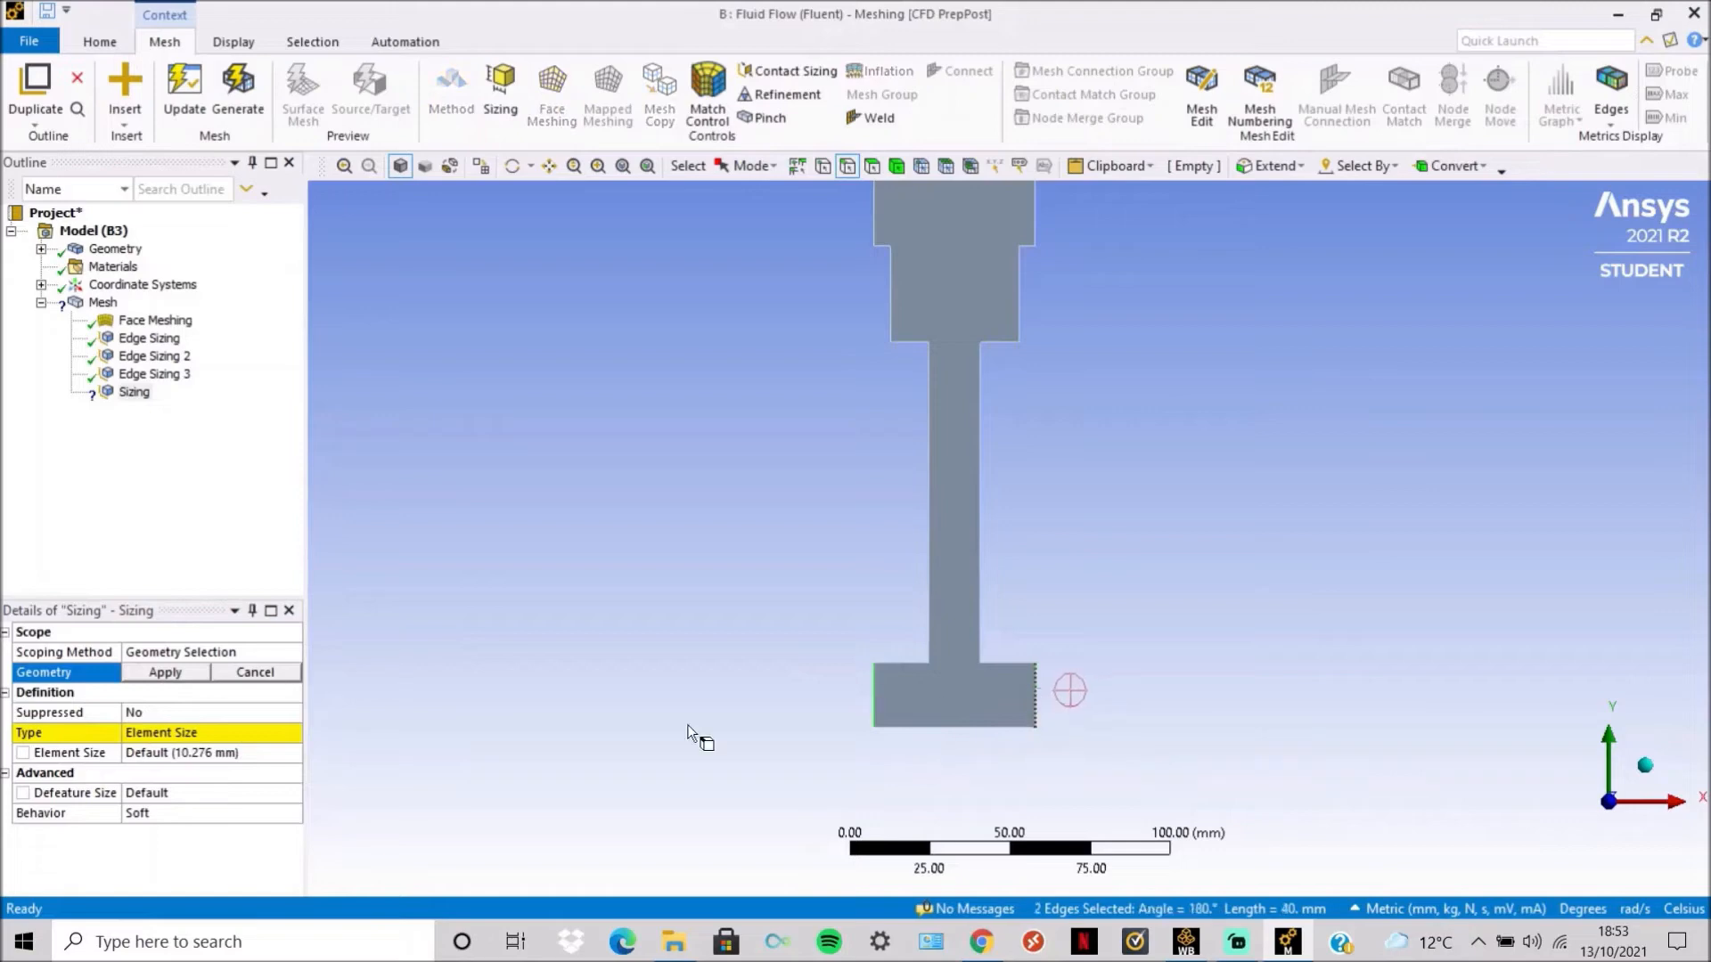
click(166, 674)
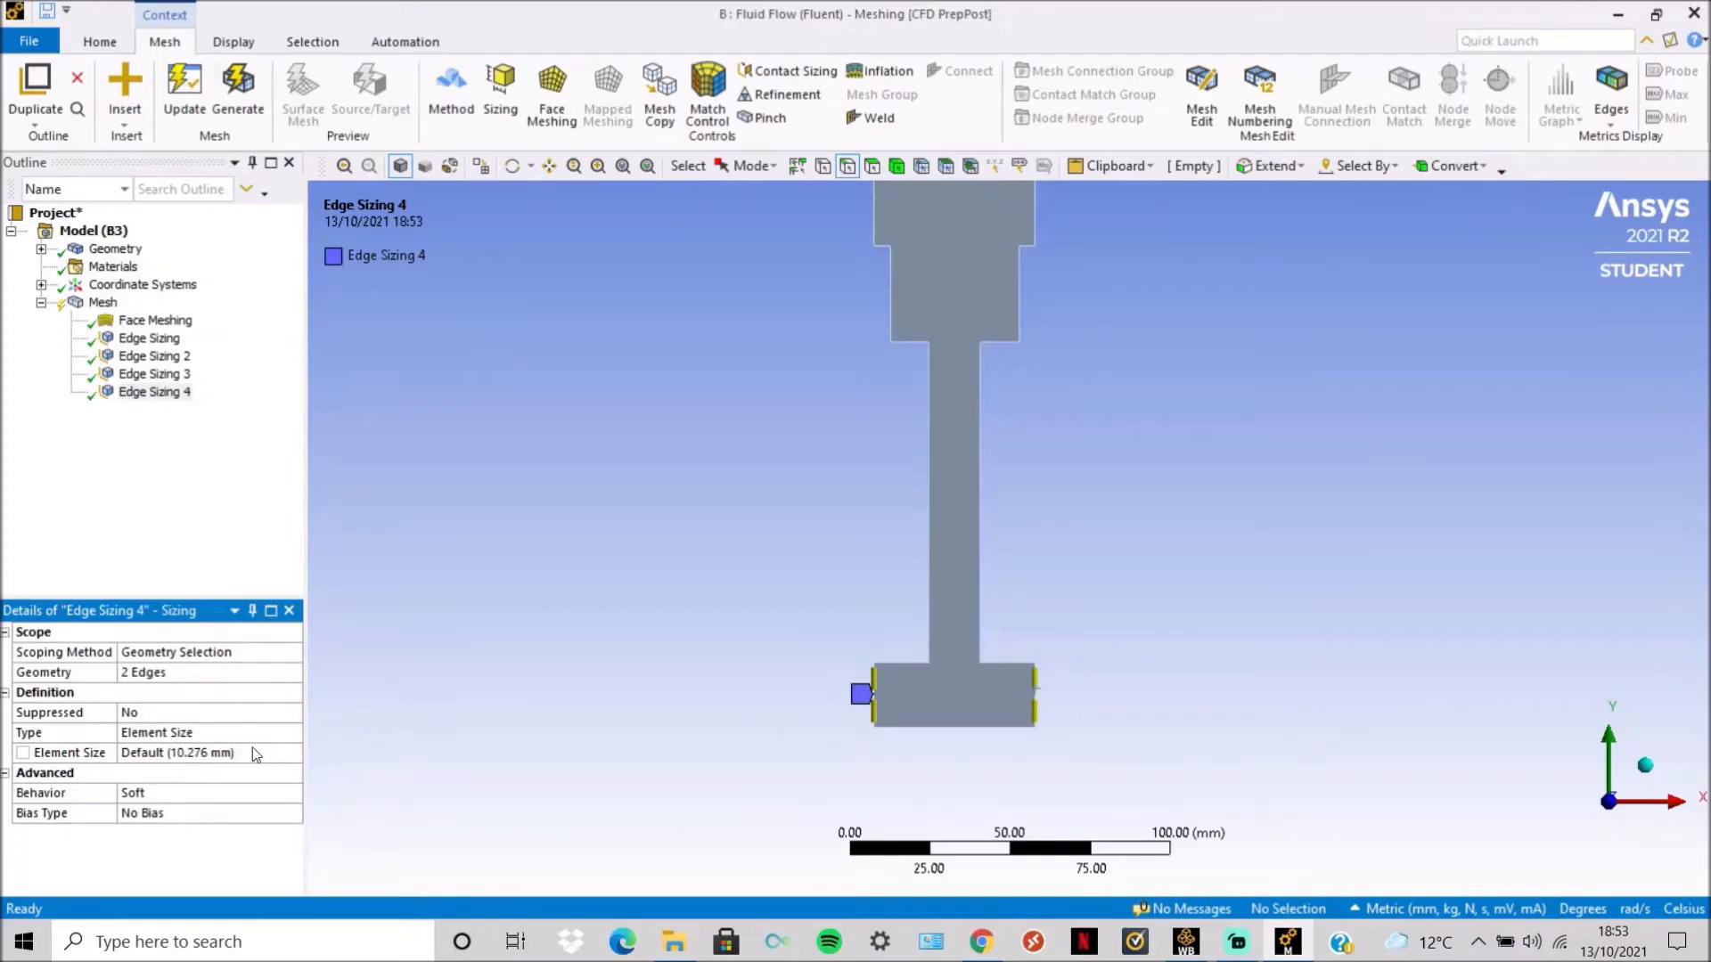
Set the bottom block's edge sizing, Edge Sizing 4, to 30 divisions with Hard behavior.
click(258, 736)
click(298, 734)
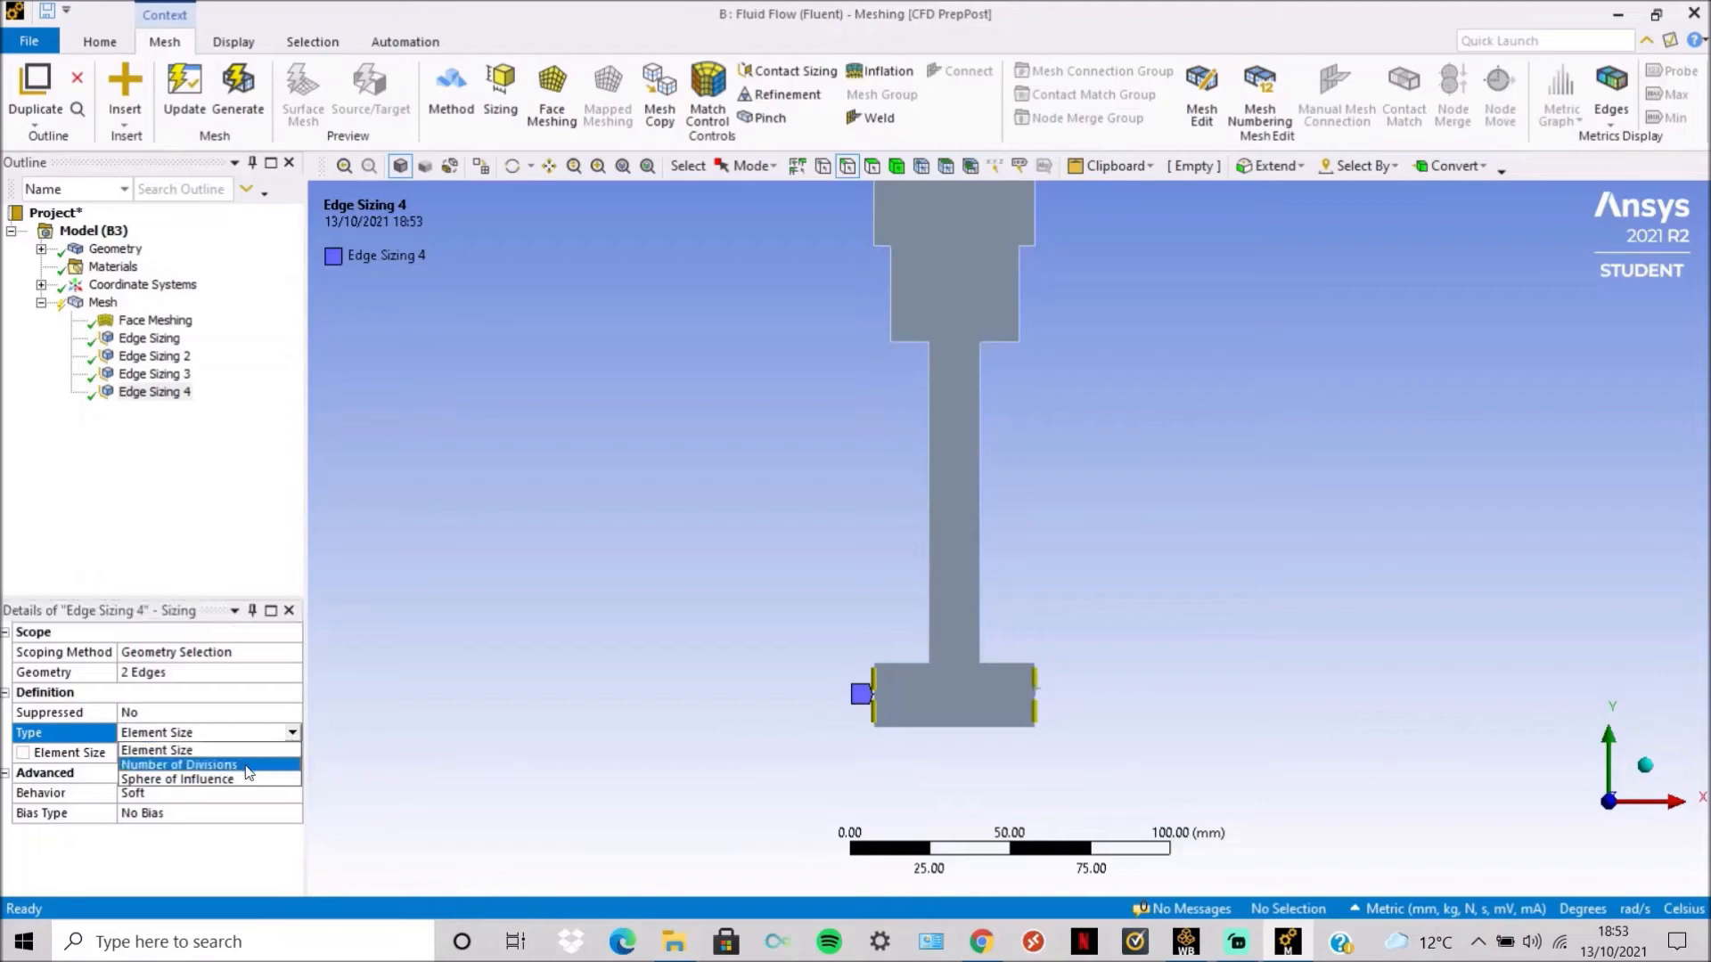
click(217, 764)
click(214, 755)
text(30)
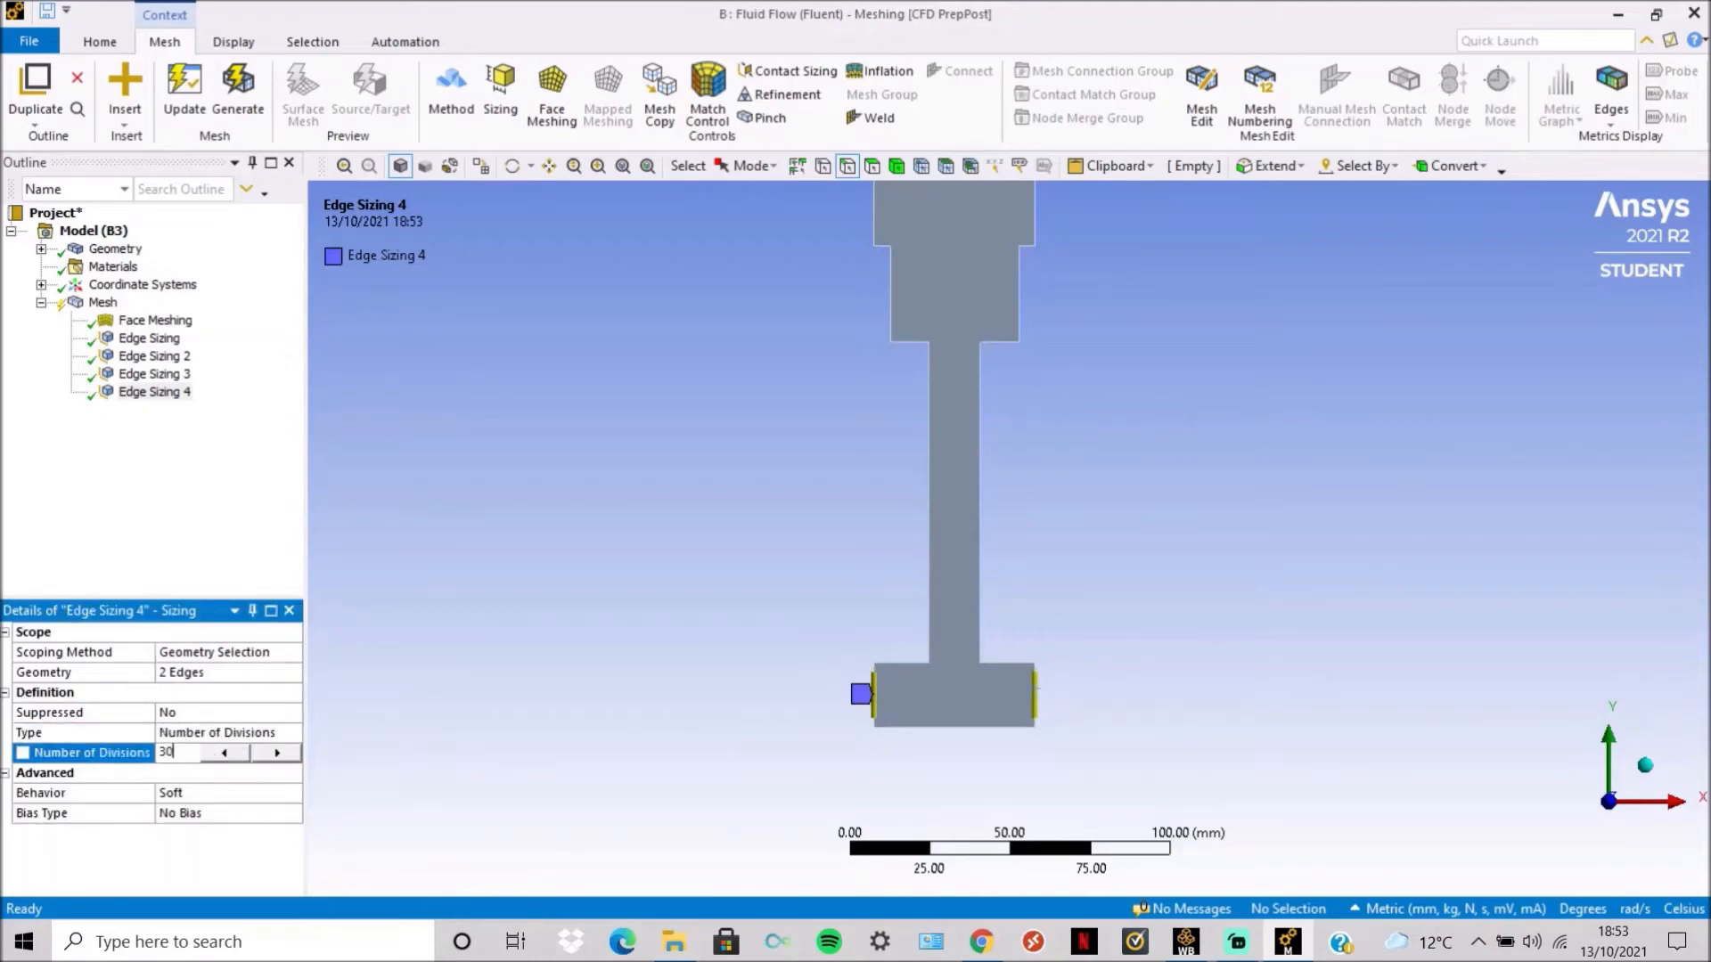
click(231, 792)
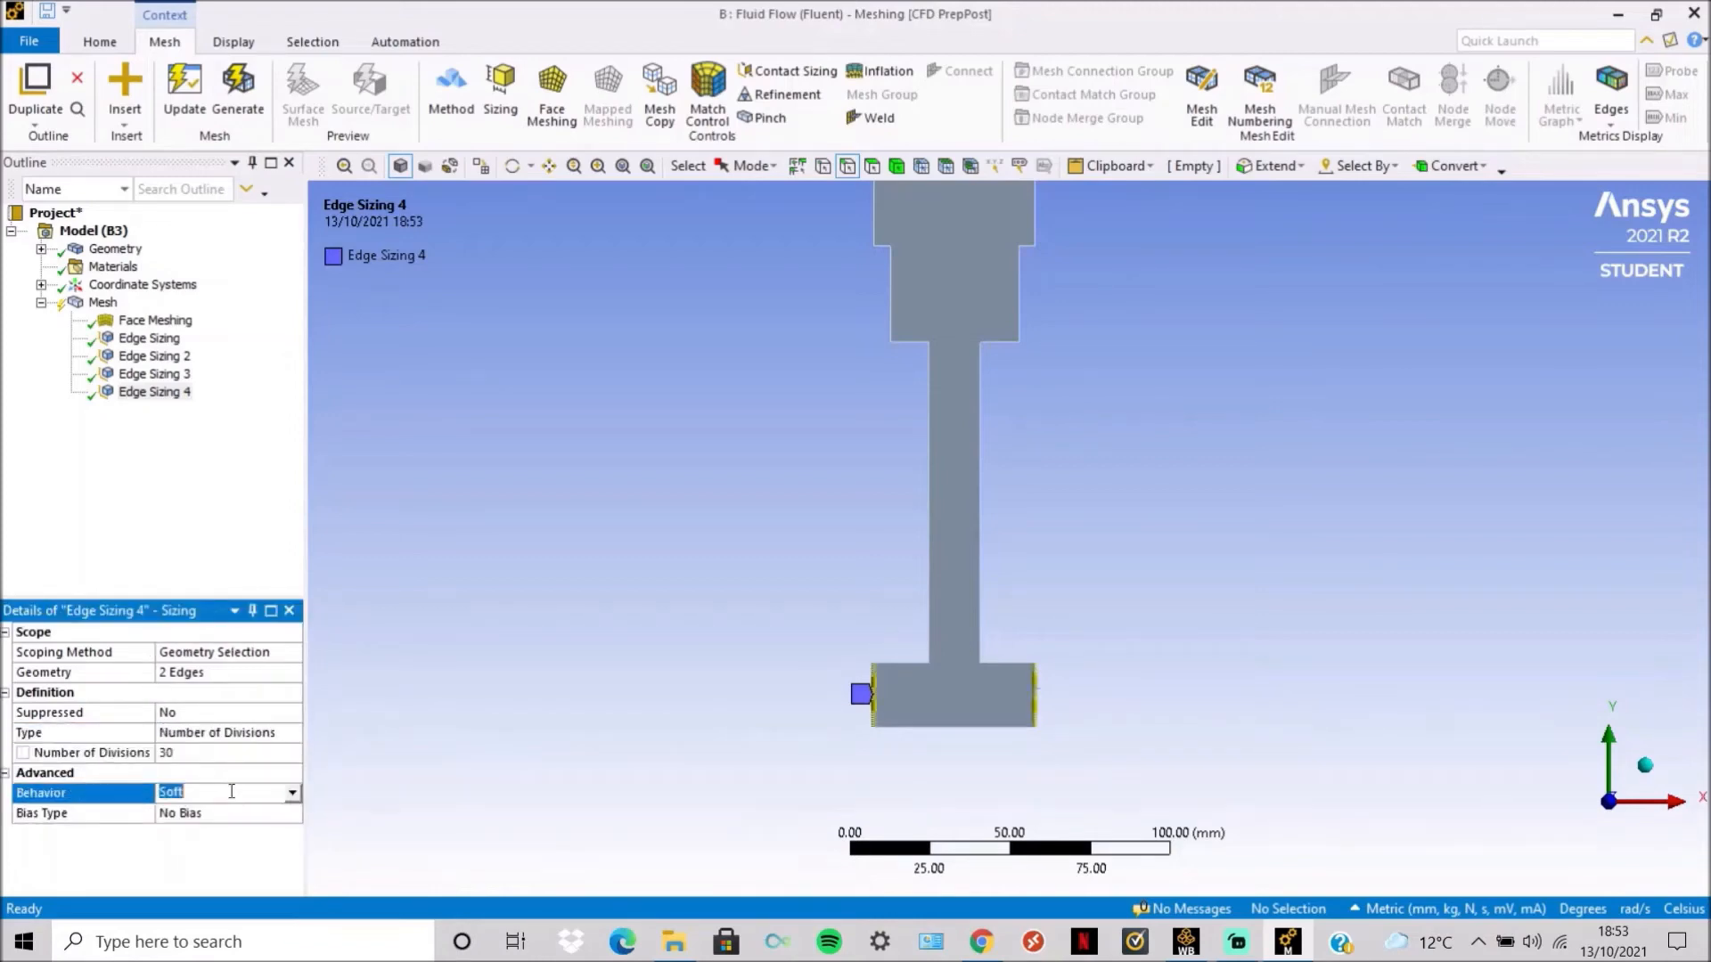
click(292, 792)
click(246, 821)
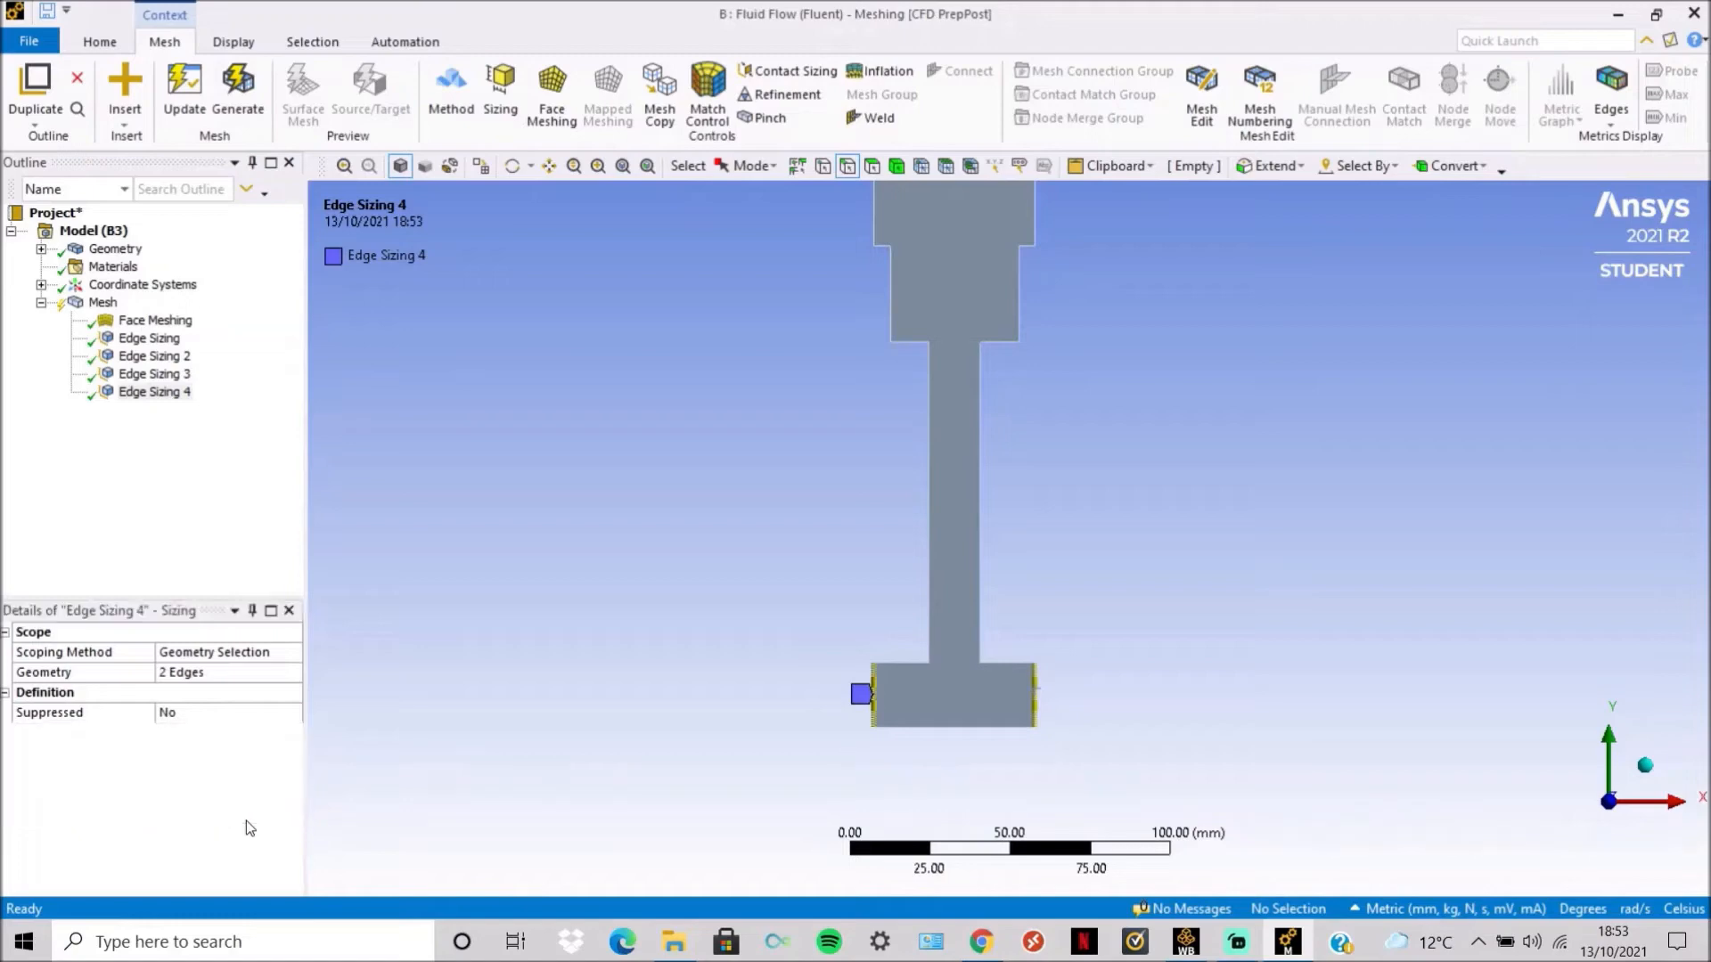
Bias Edge Sizing 4 finer toward both edge ends, using Smooth Transition with a growth rate of 1.1.
click(288, 816)
click(292, 814)
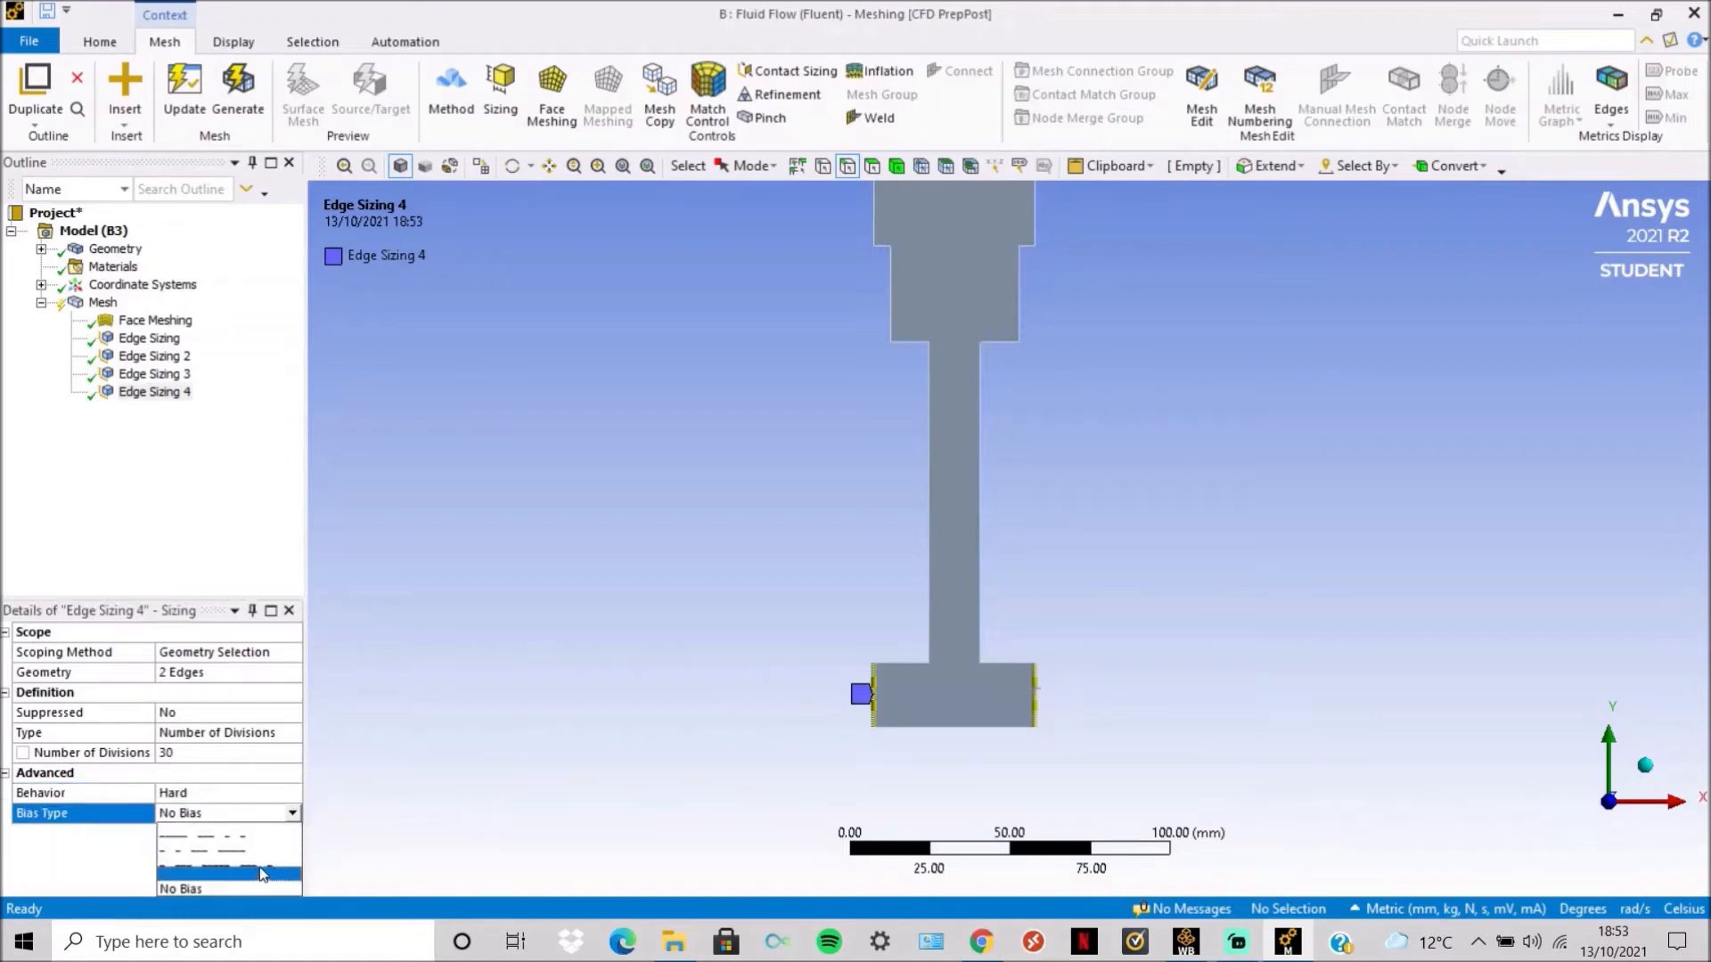
key(Escape)
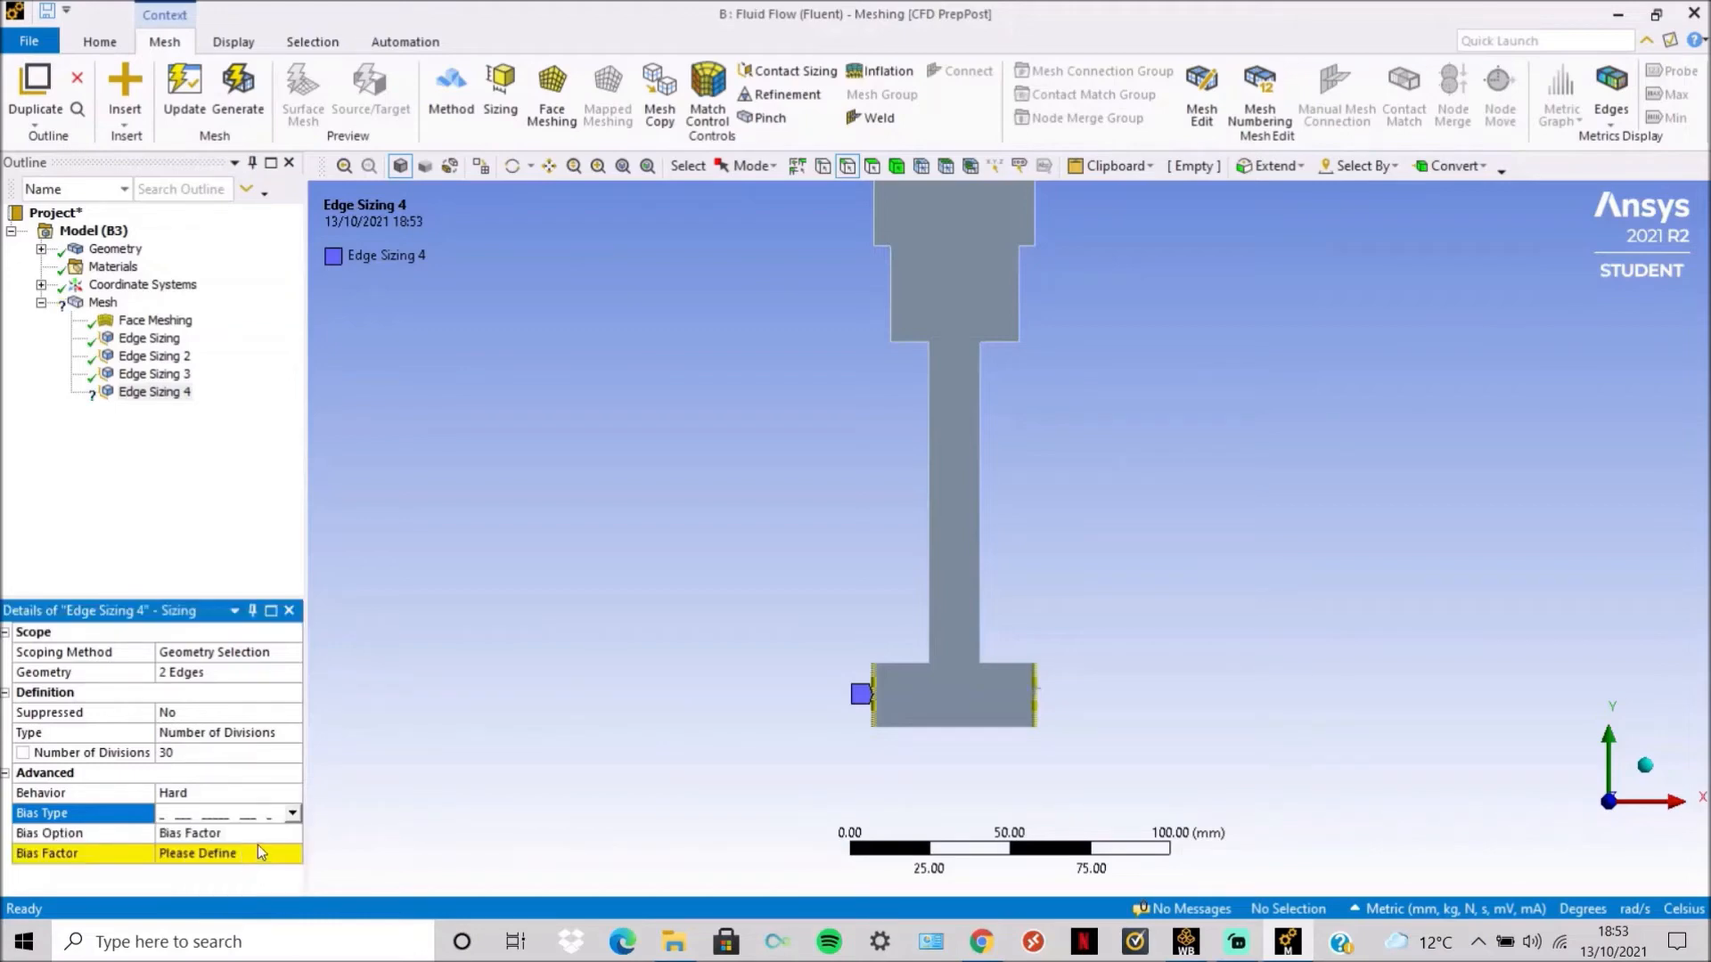
click(259, 835)
click(292, 836)
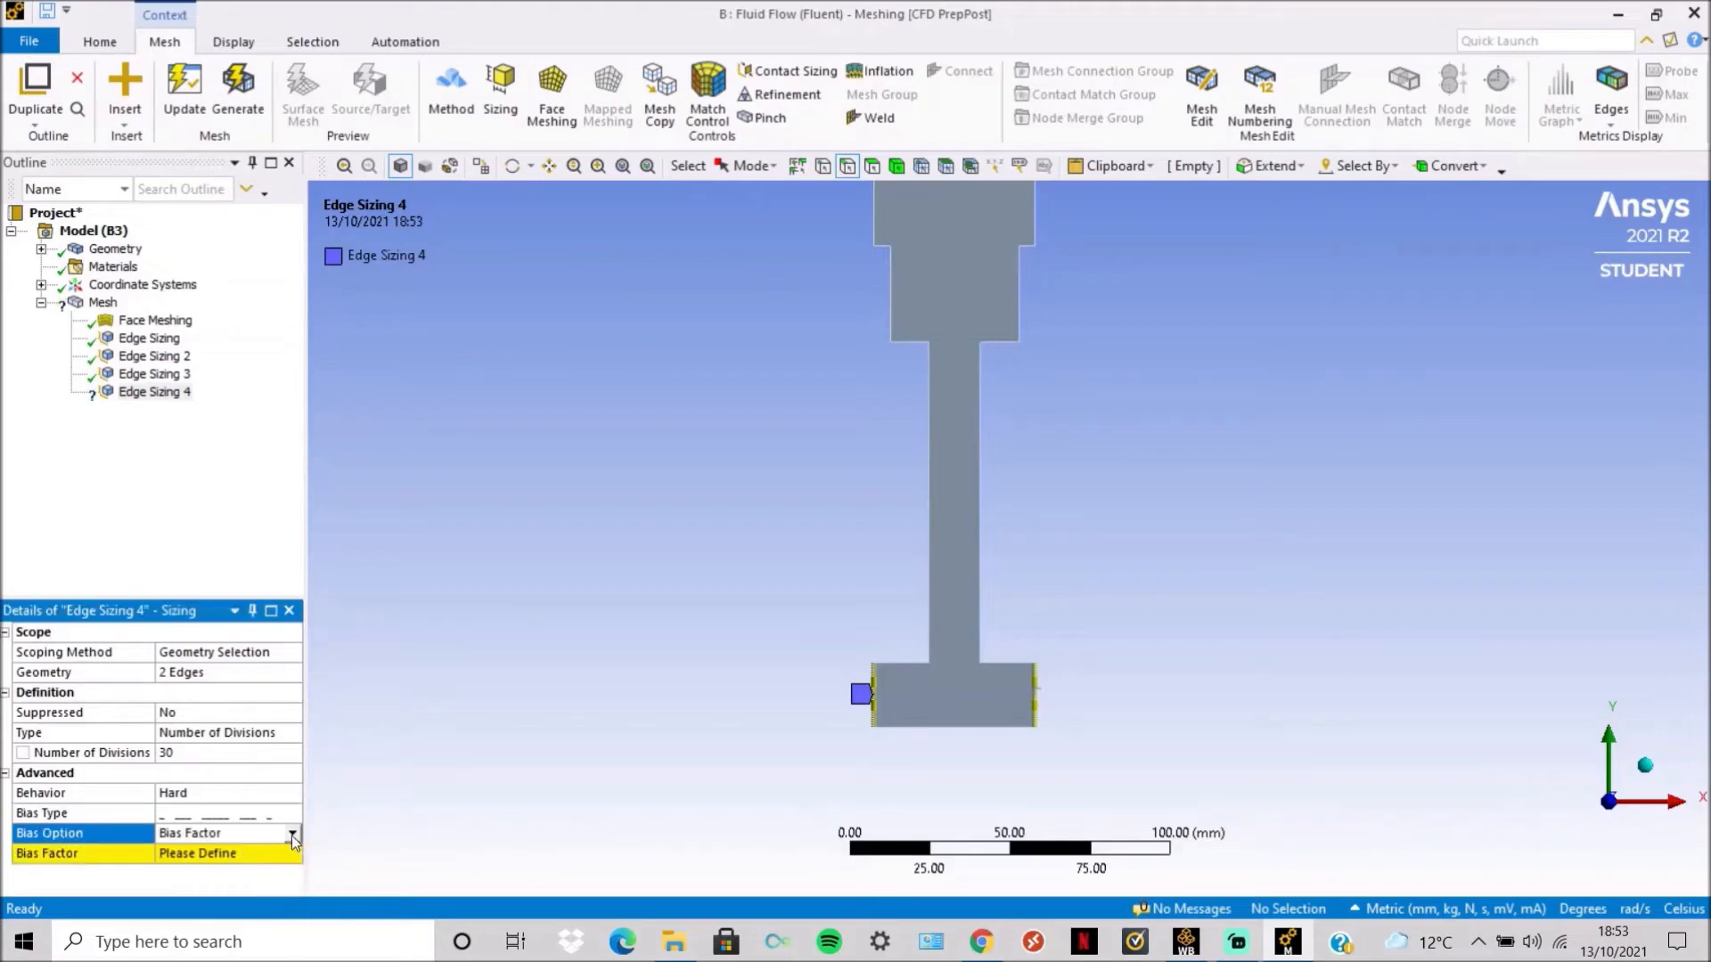
click(241, 859)
click(237, 857)
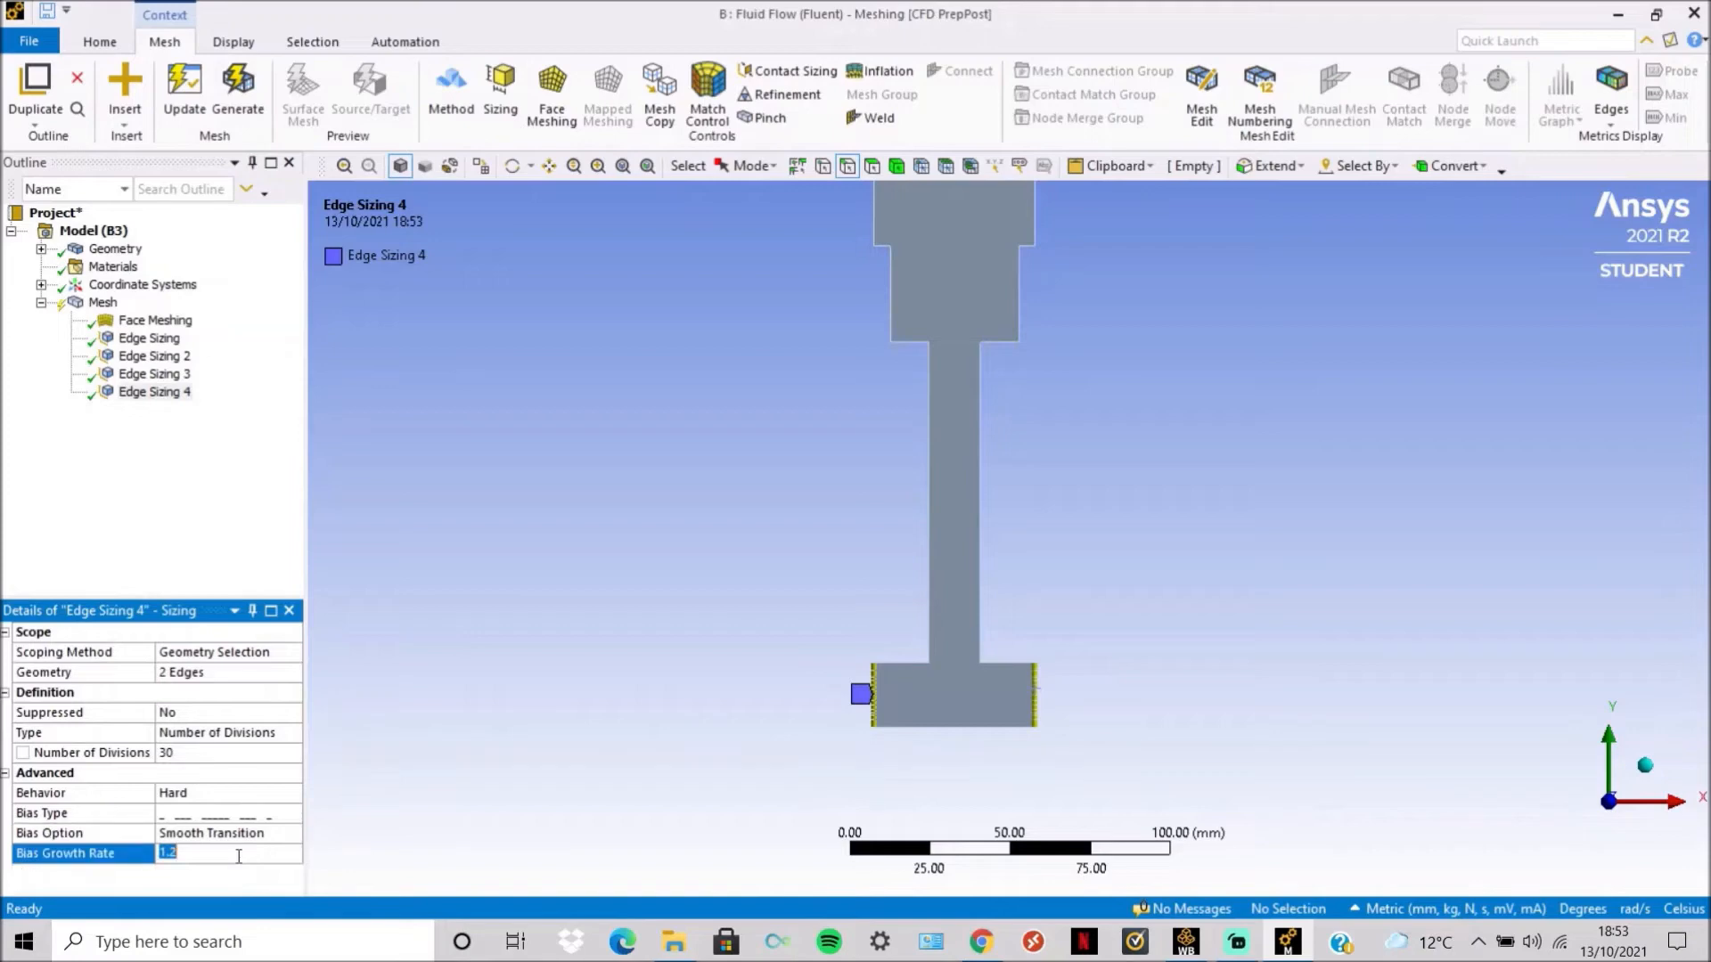
text(1)
key(Return)
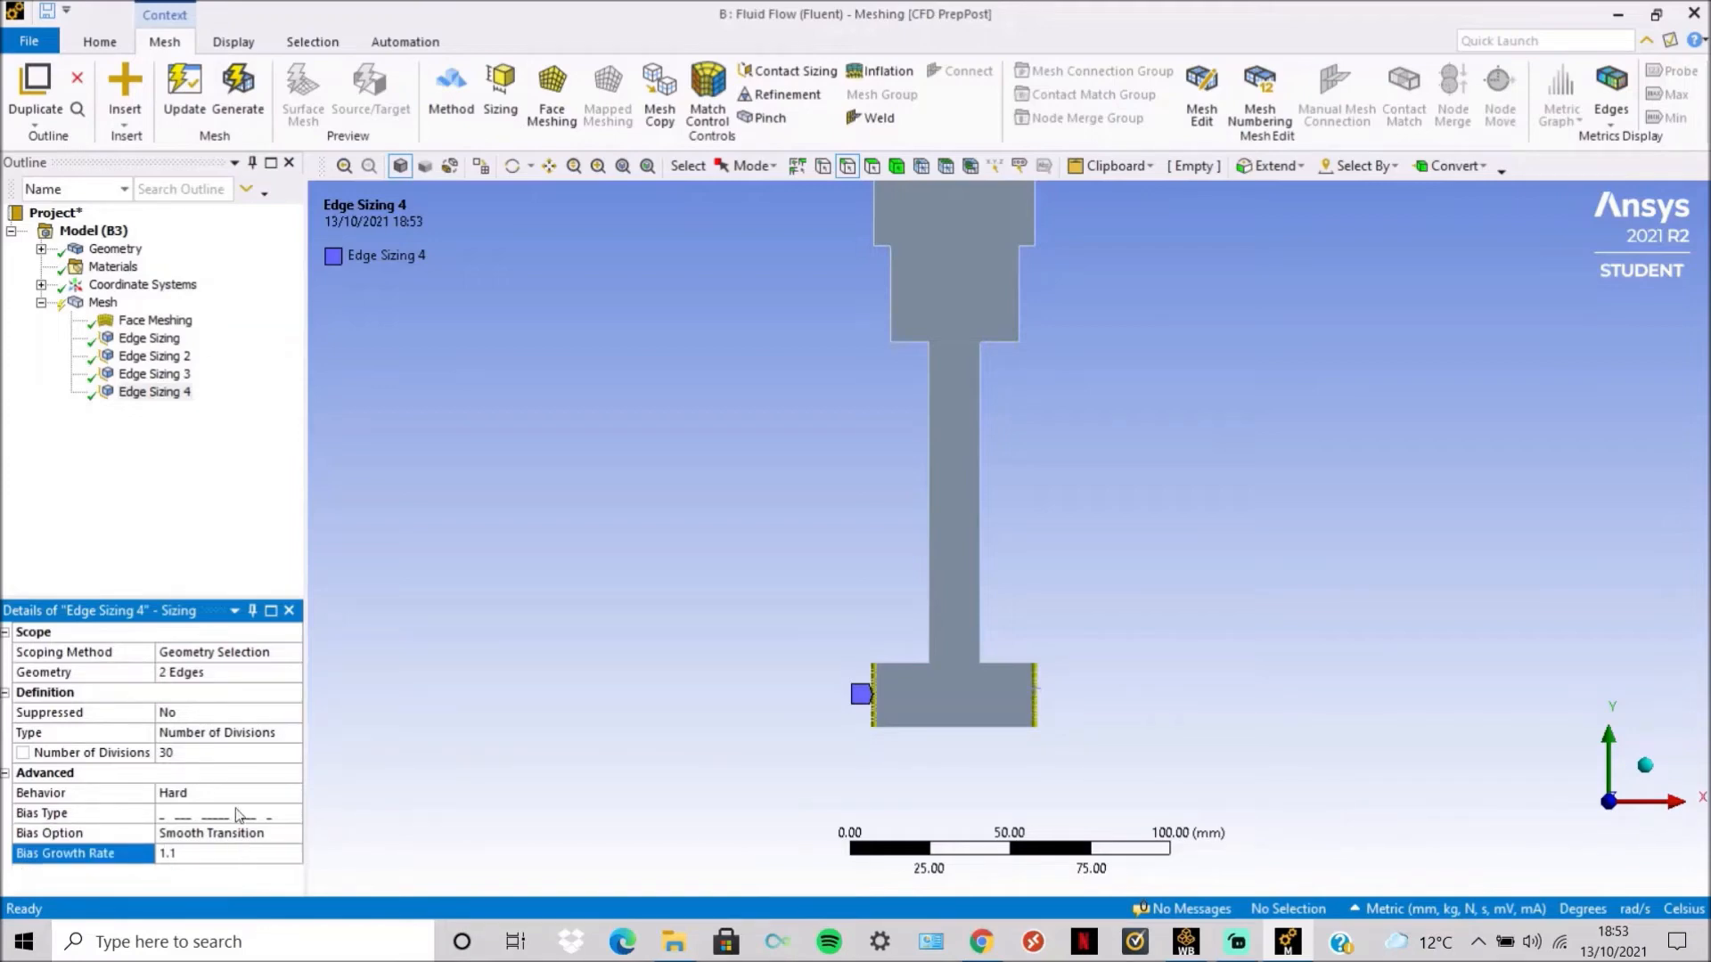
Update the mesh and examine the elements in the upper stepped block.
click(180, 75)
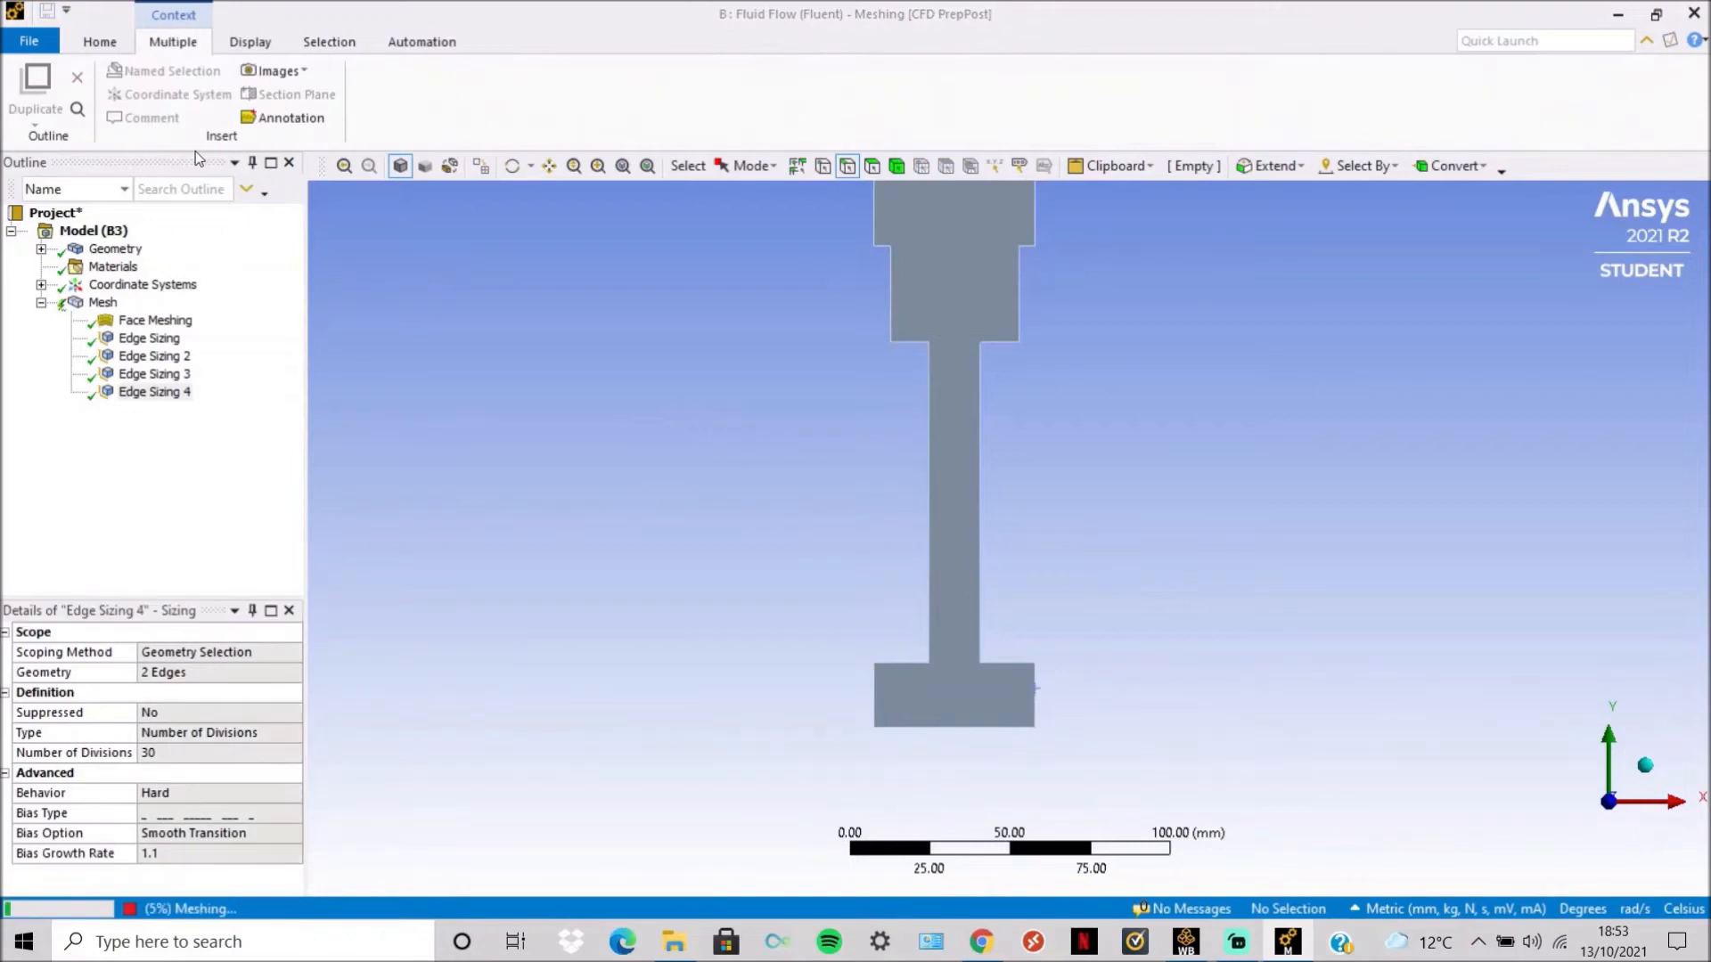
click(104, 303)
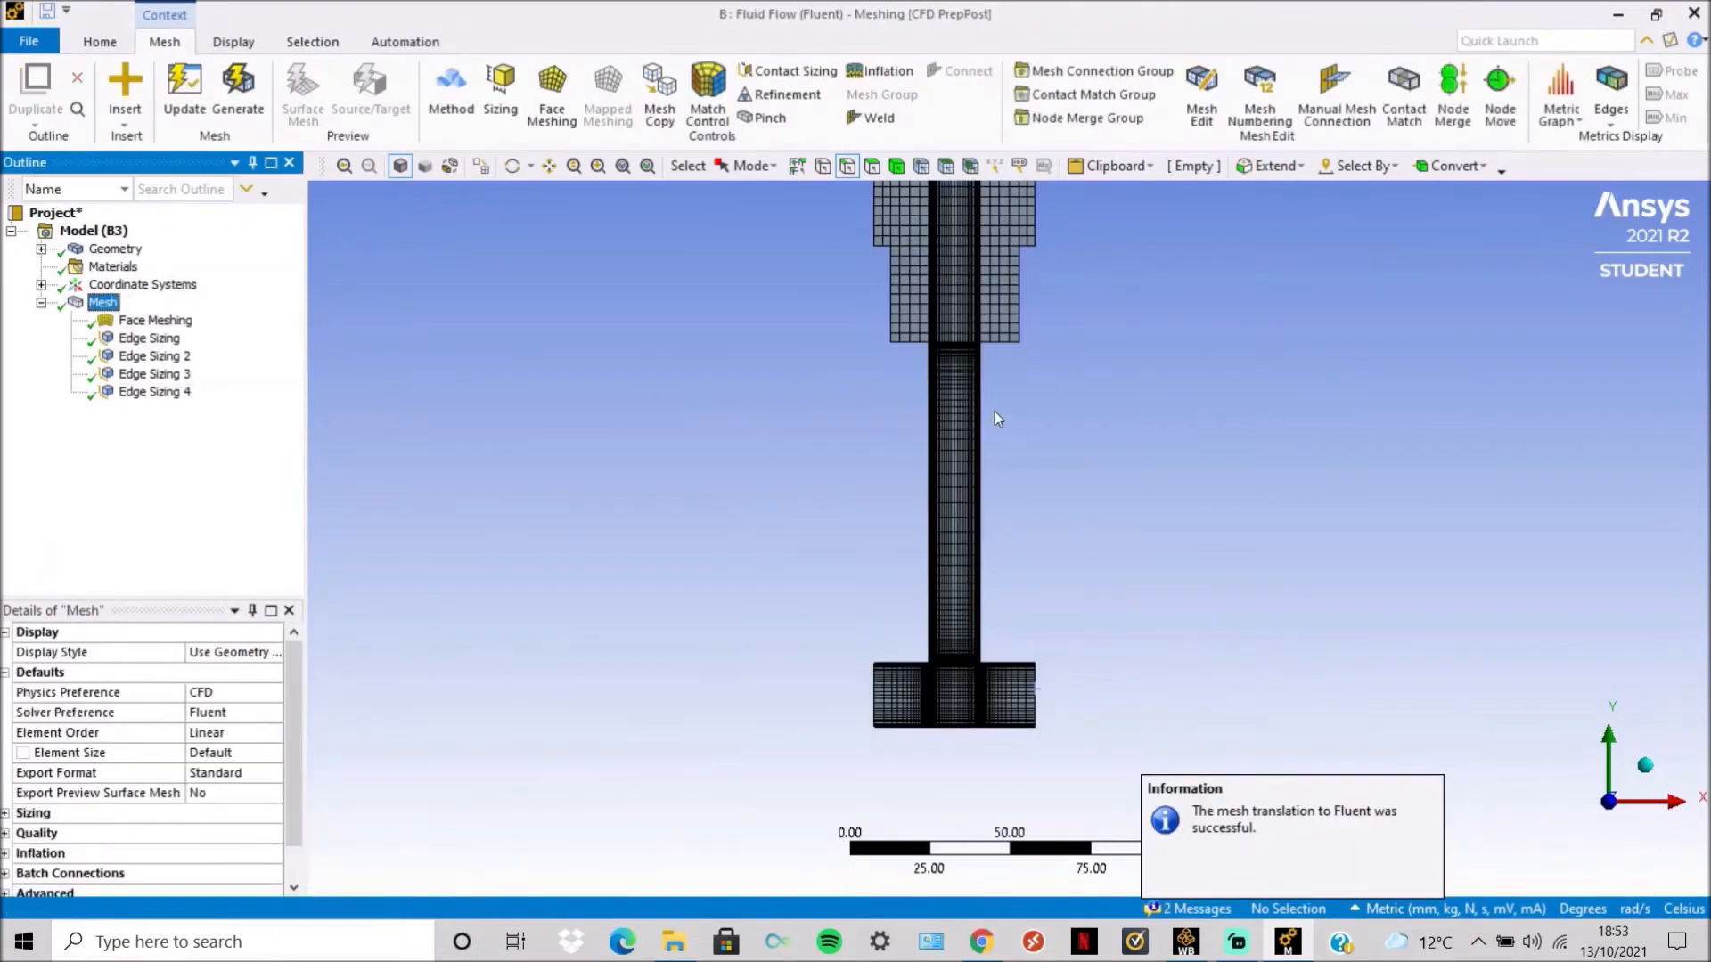
click(548, 167)
scroll(980, 356, up, 3)
drag(945, 392, 982, 444)
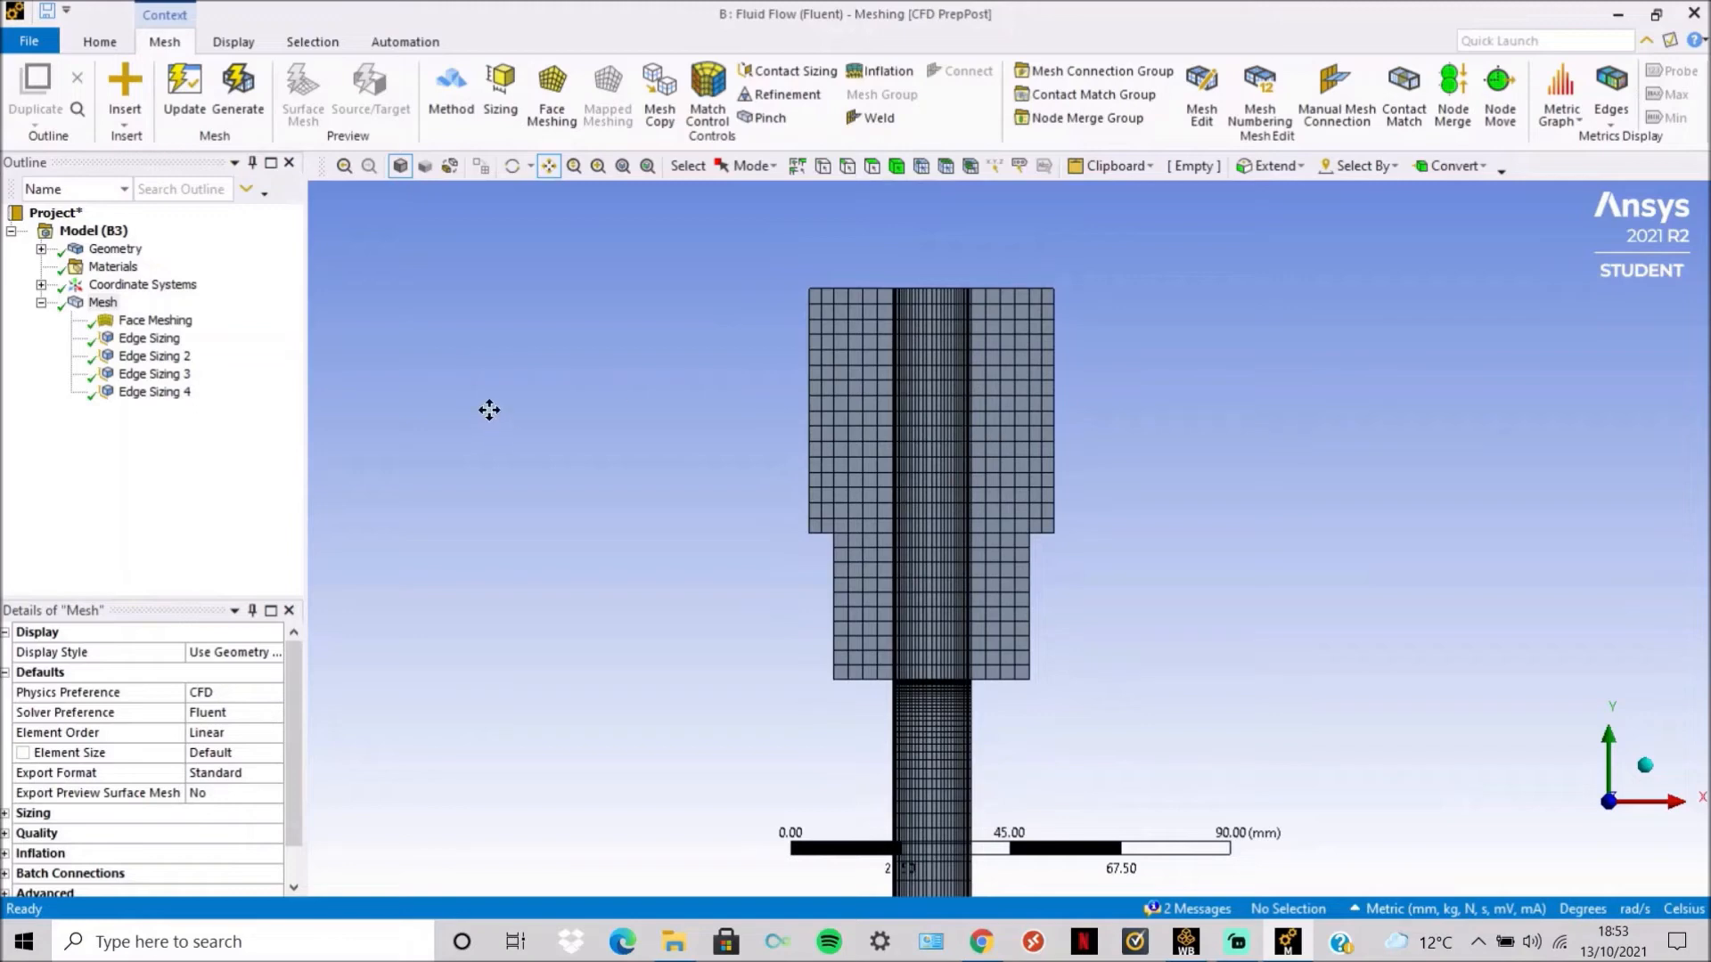
Insert another sizing on the two horizontal edges beneath the upper stepped block, on either side of the column.
click(110, 398)
right_click(110, 398)
mouse_move(178, 407)
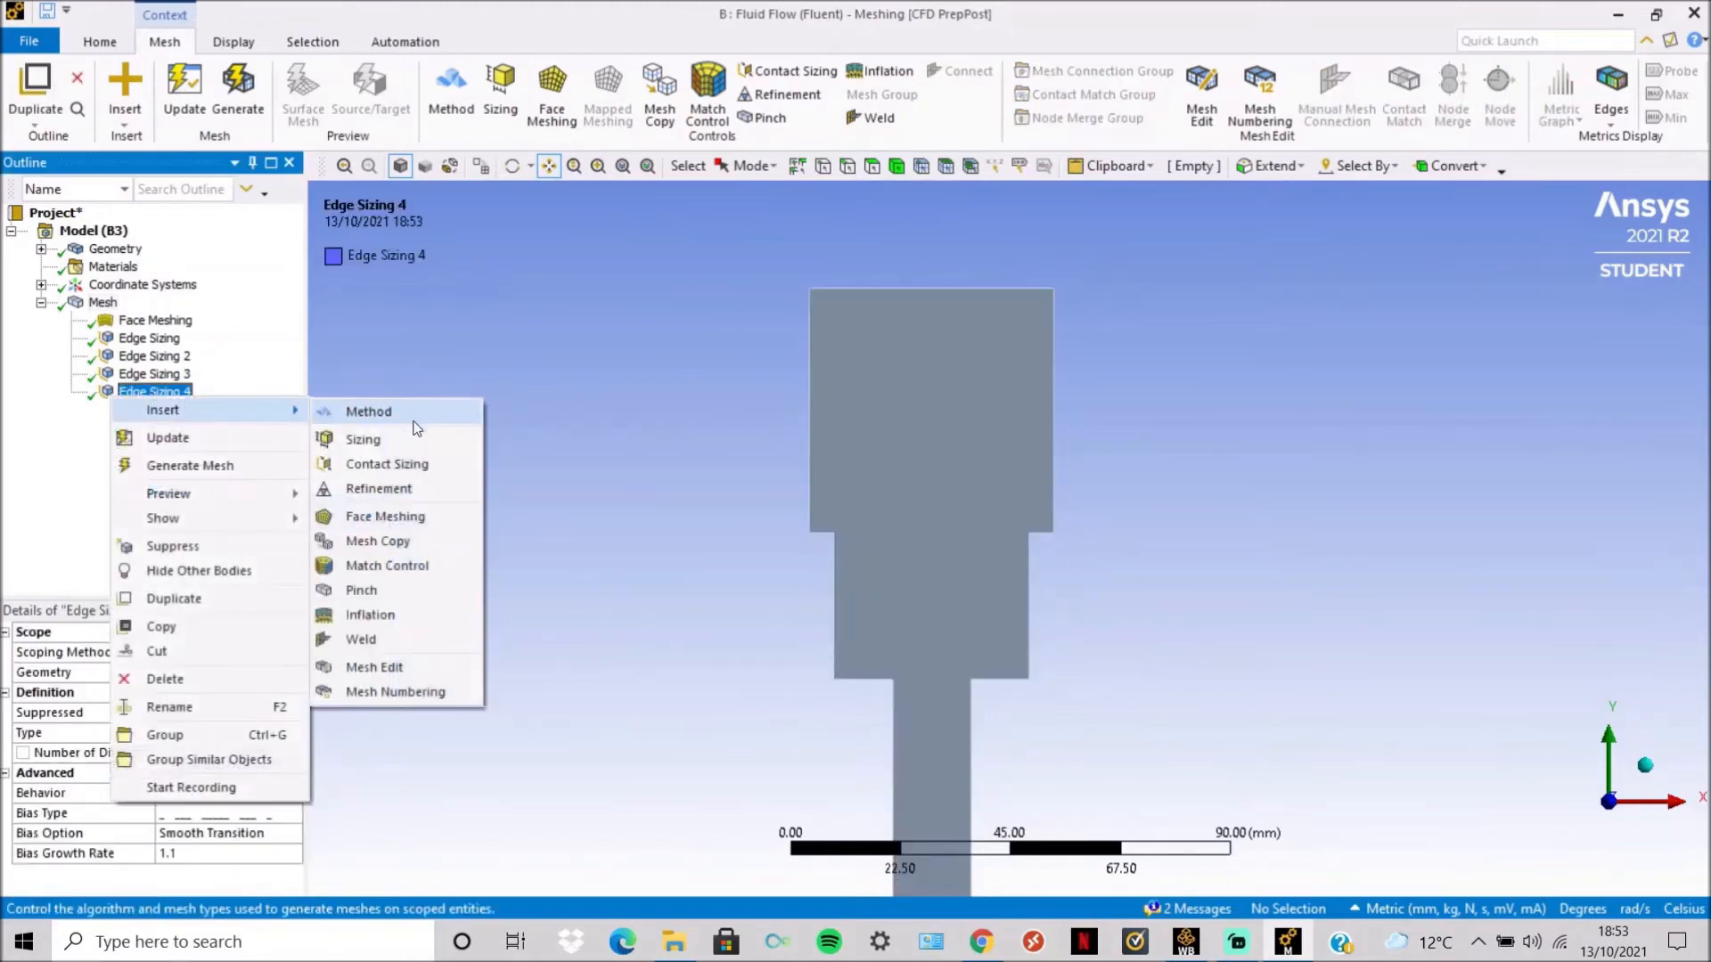
click(383, 435)
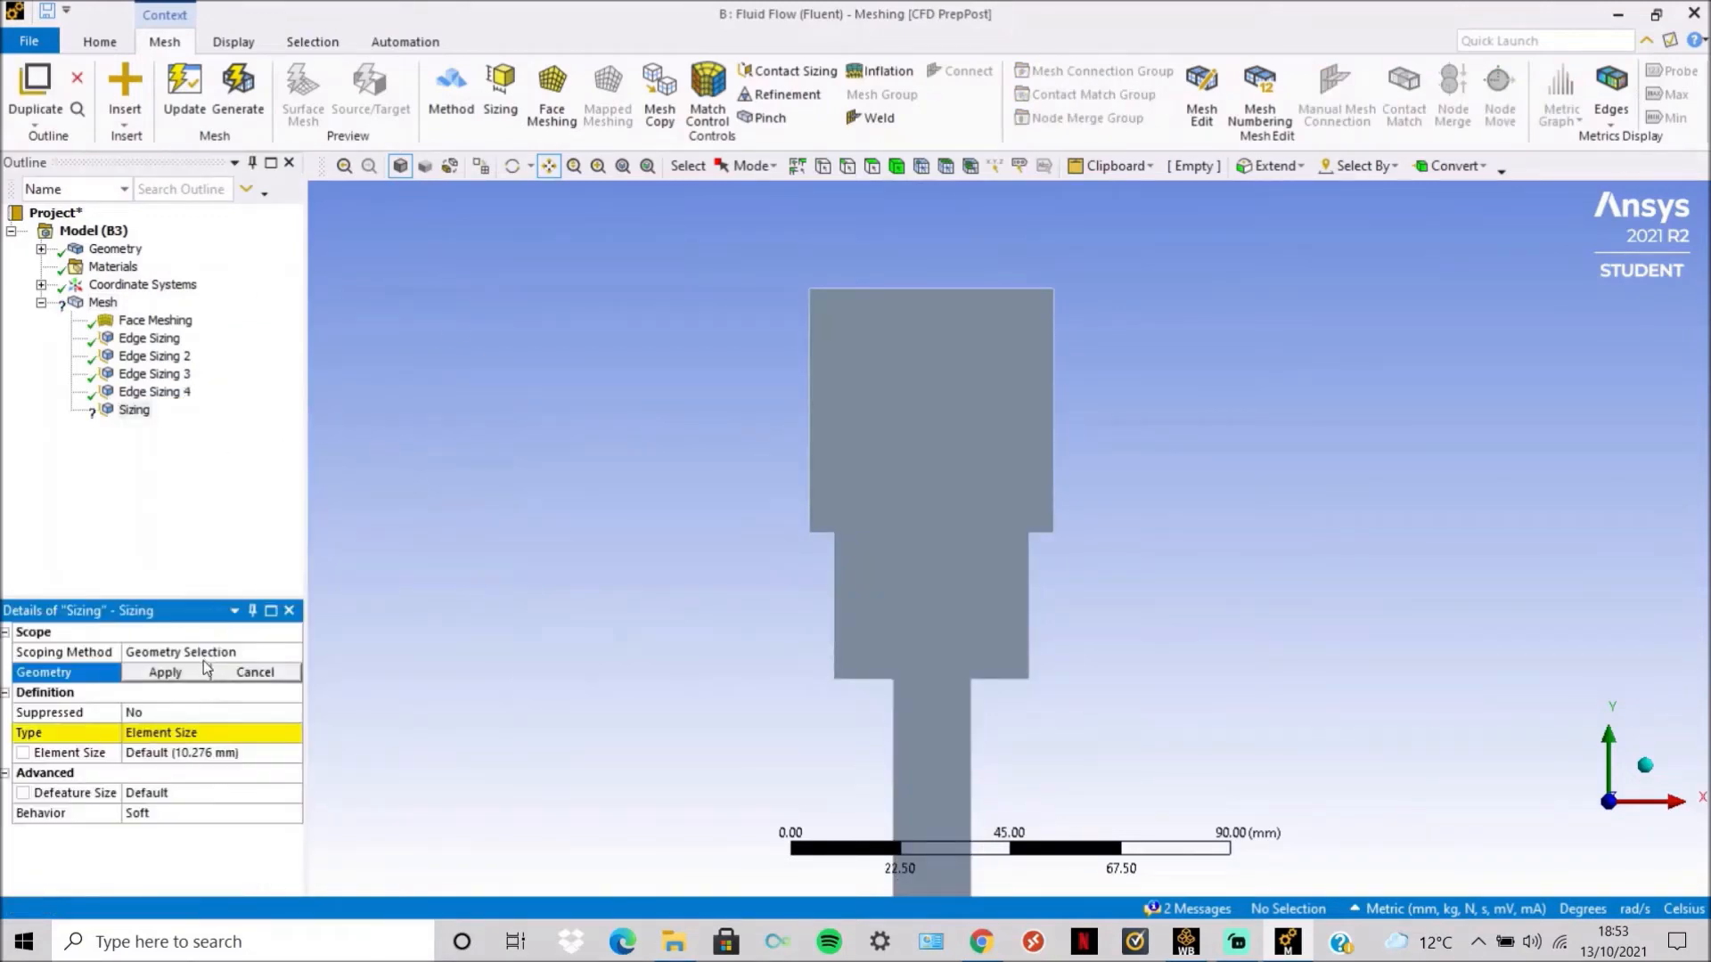
click(846, 168)
click(869, 680)
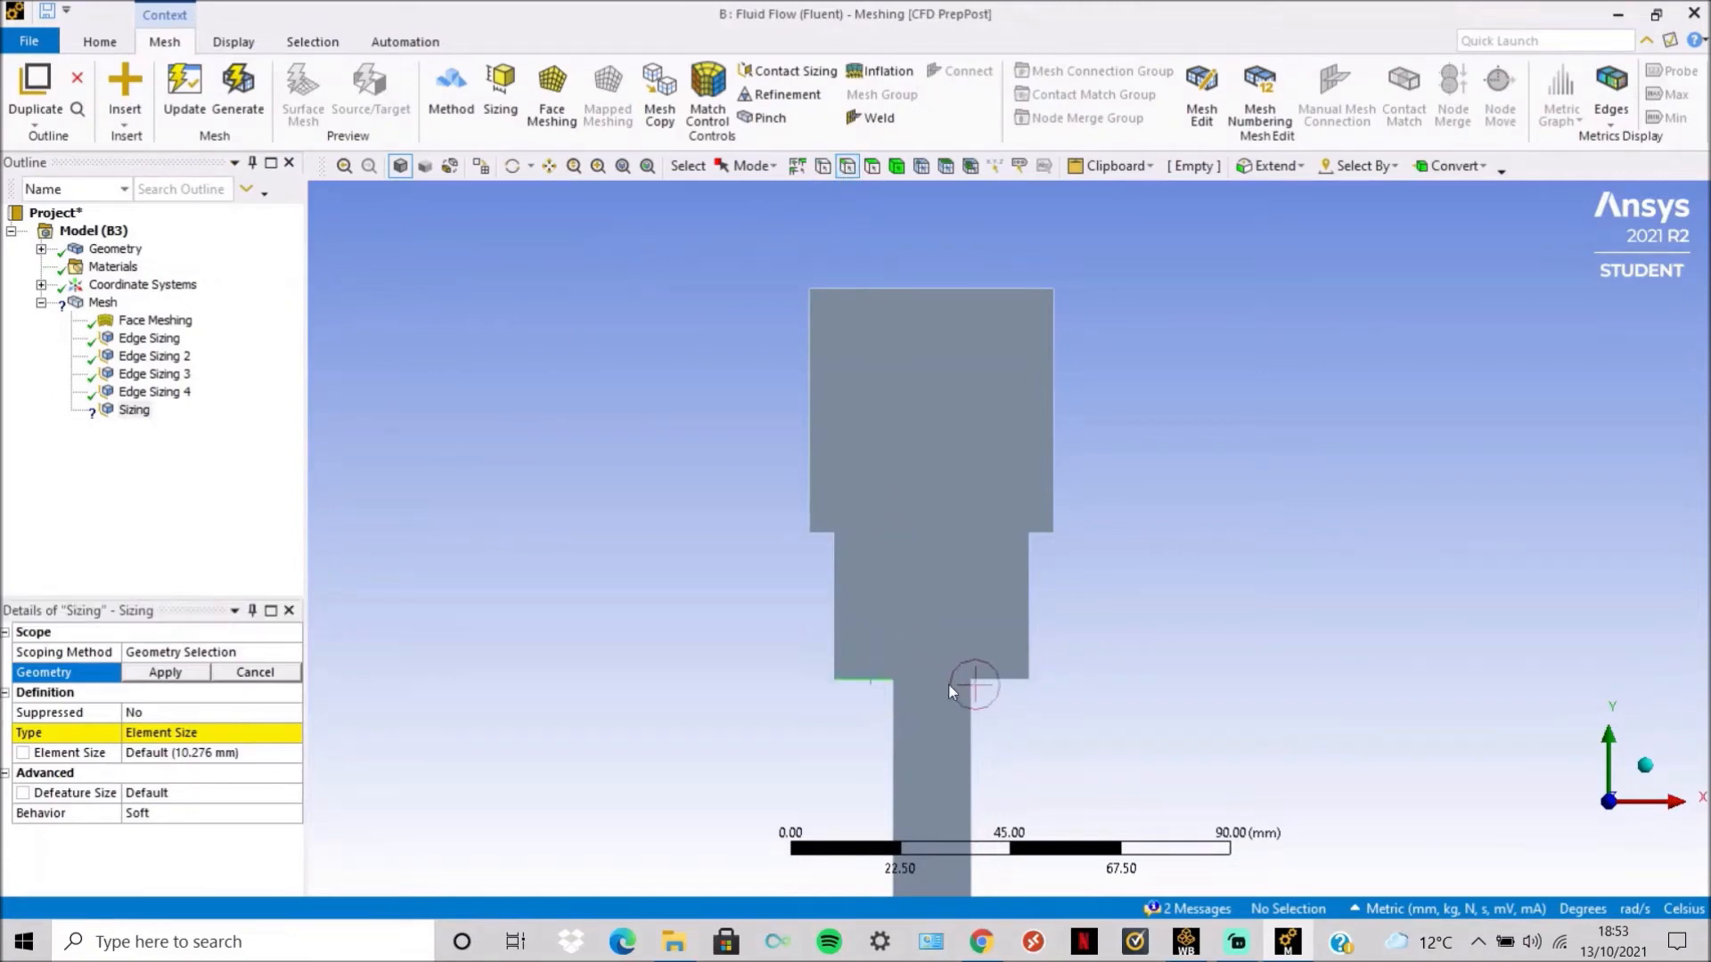
ctrl+click(998, 683)
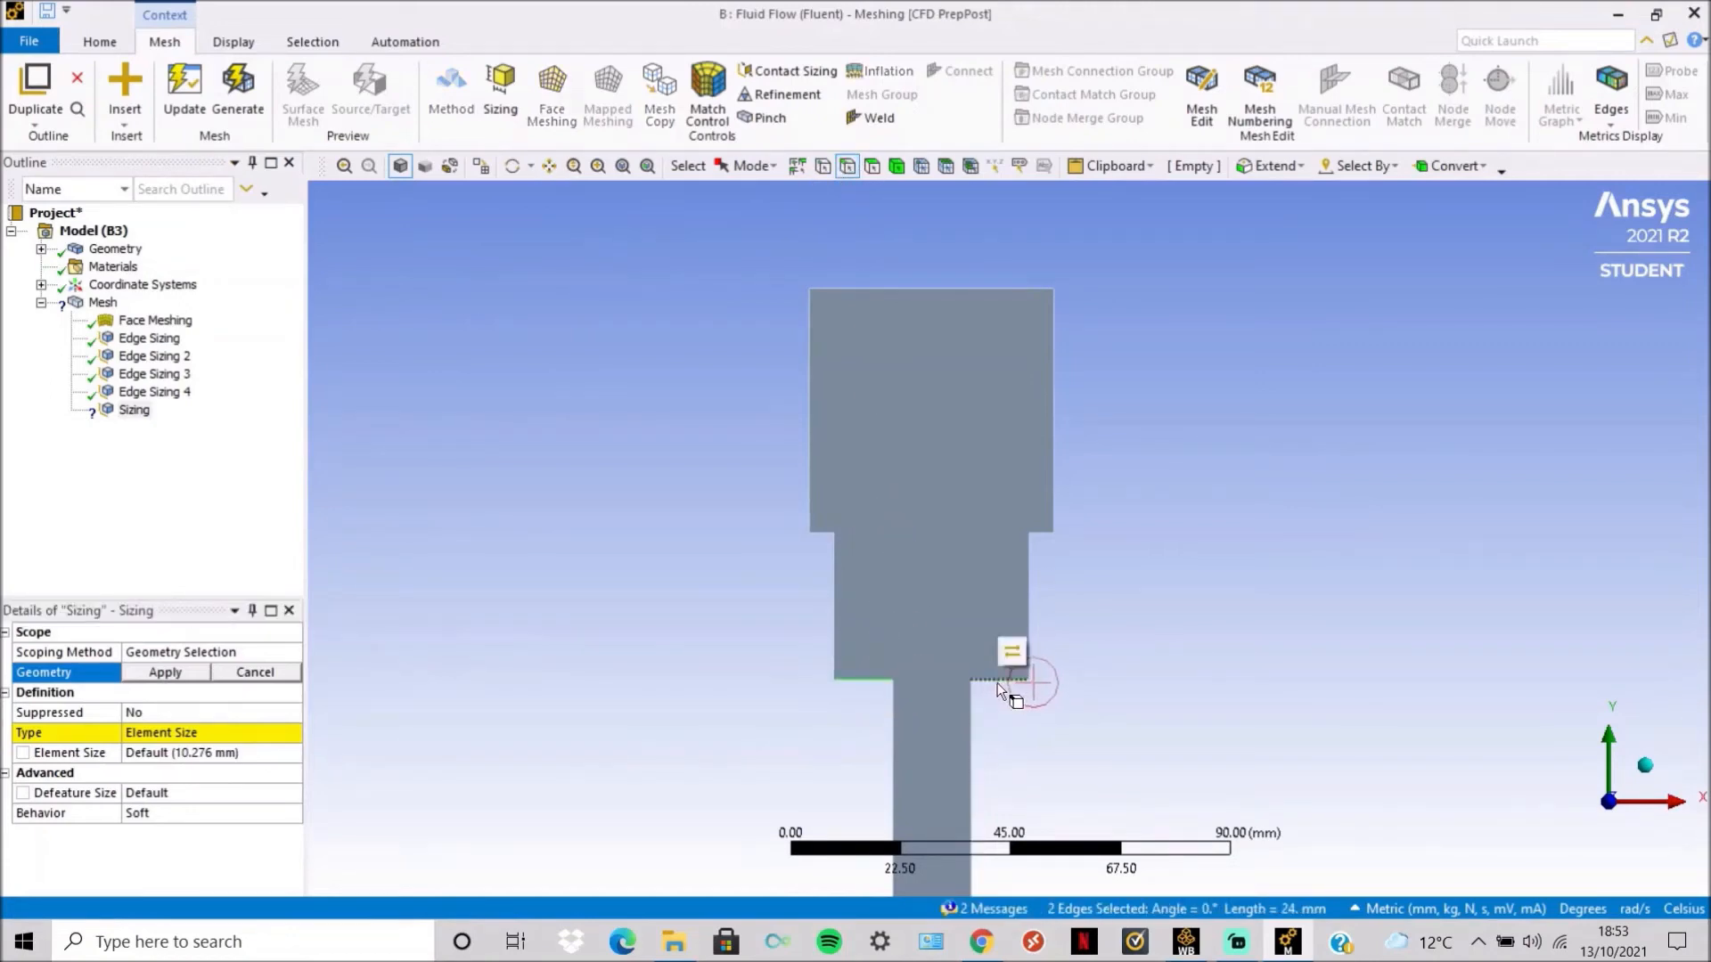
click(170, 674)
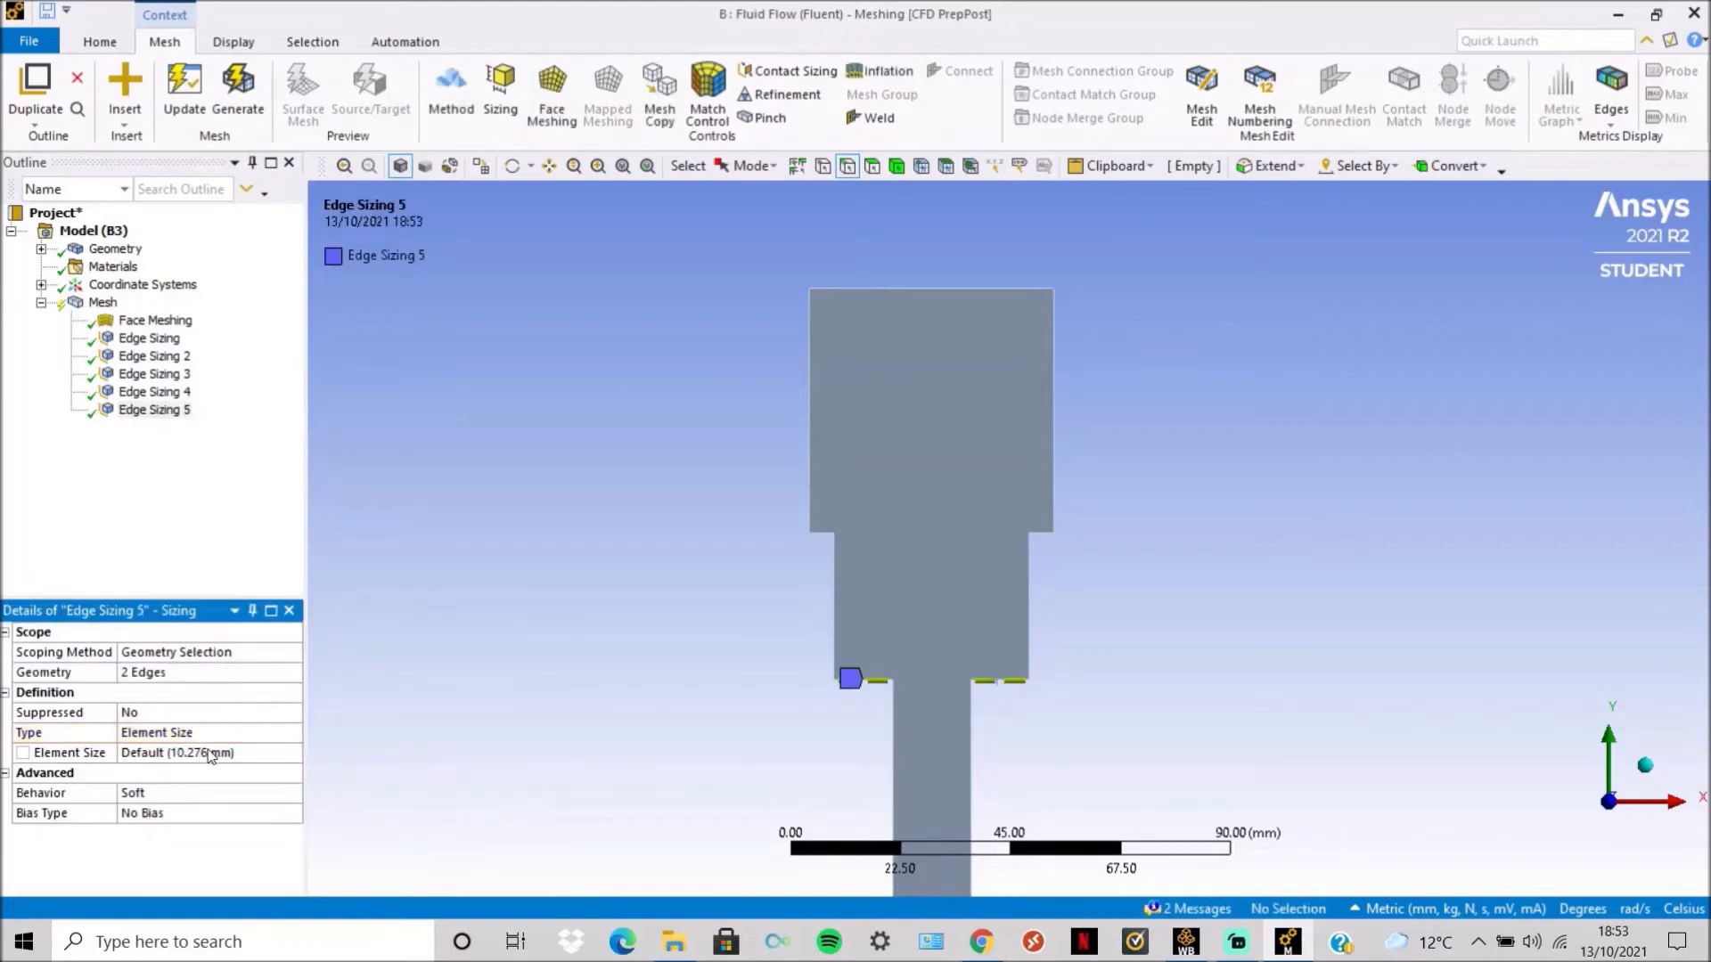
Switch Edge Sizing 5 to Number of Divisions and add the two corresponding edges on top of the chamber to its geometry.
click(277, 733)
click(286, 736)
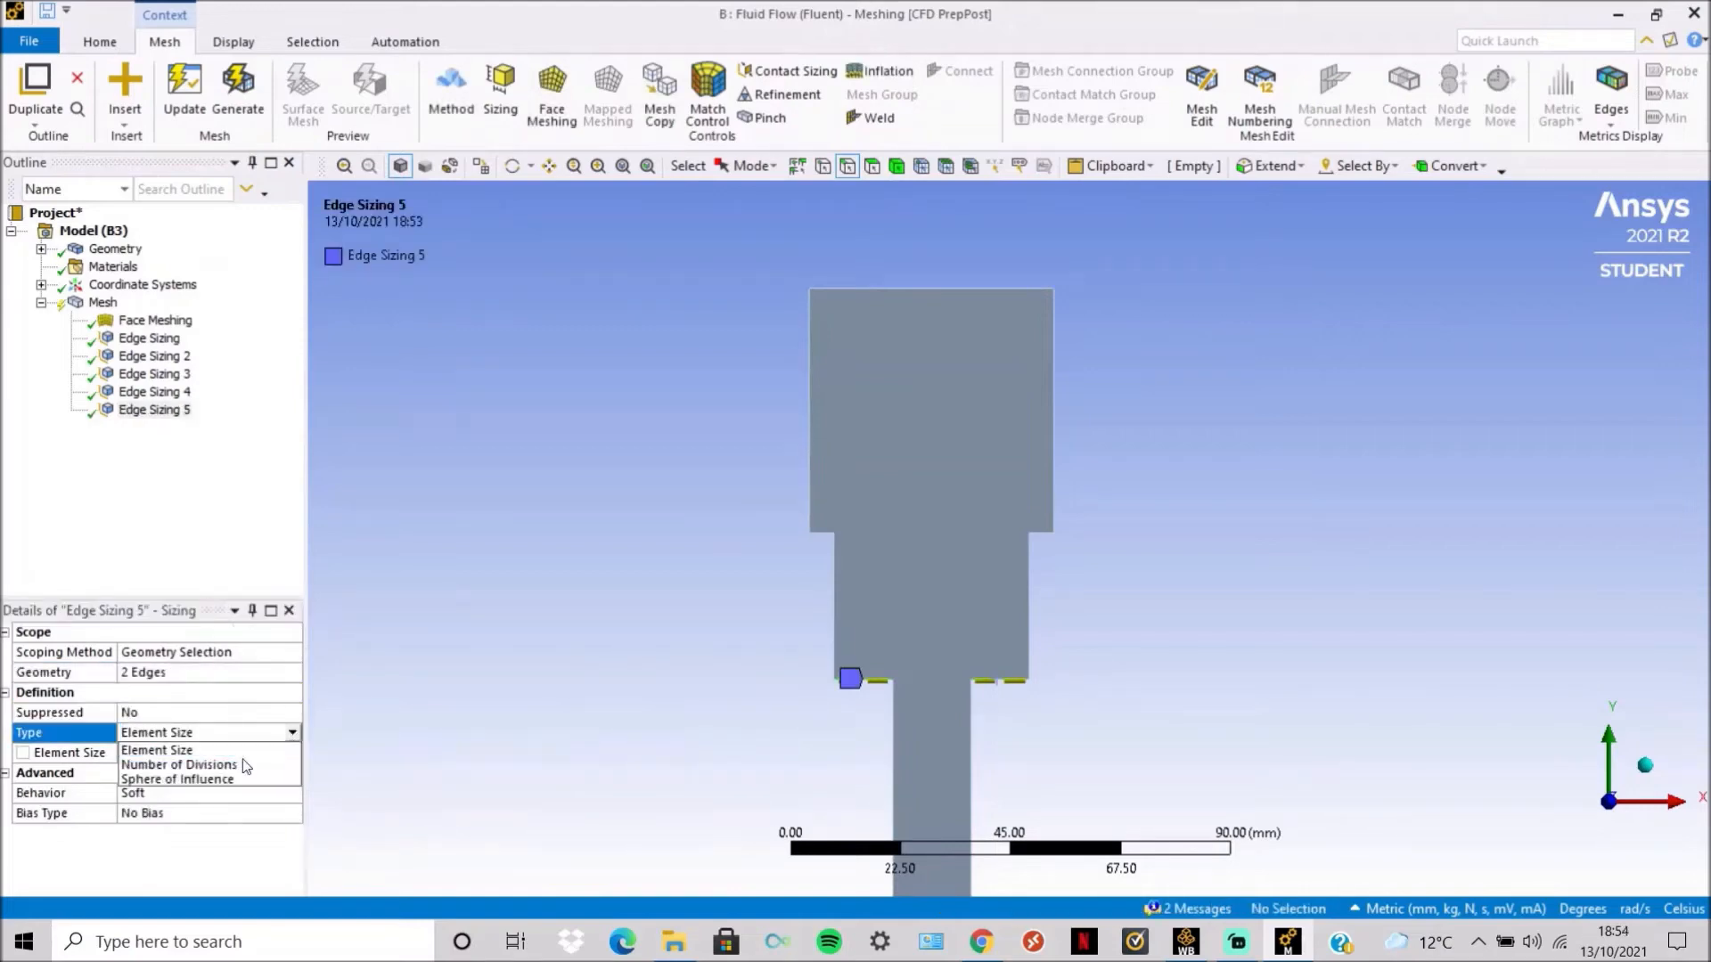
click(243, 754)
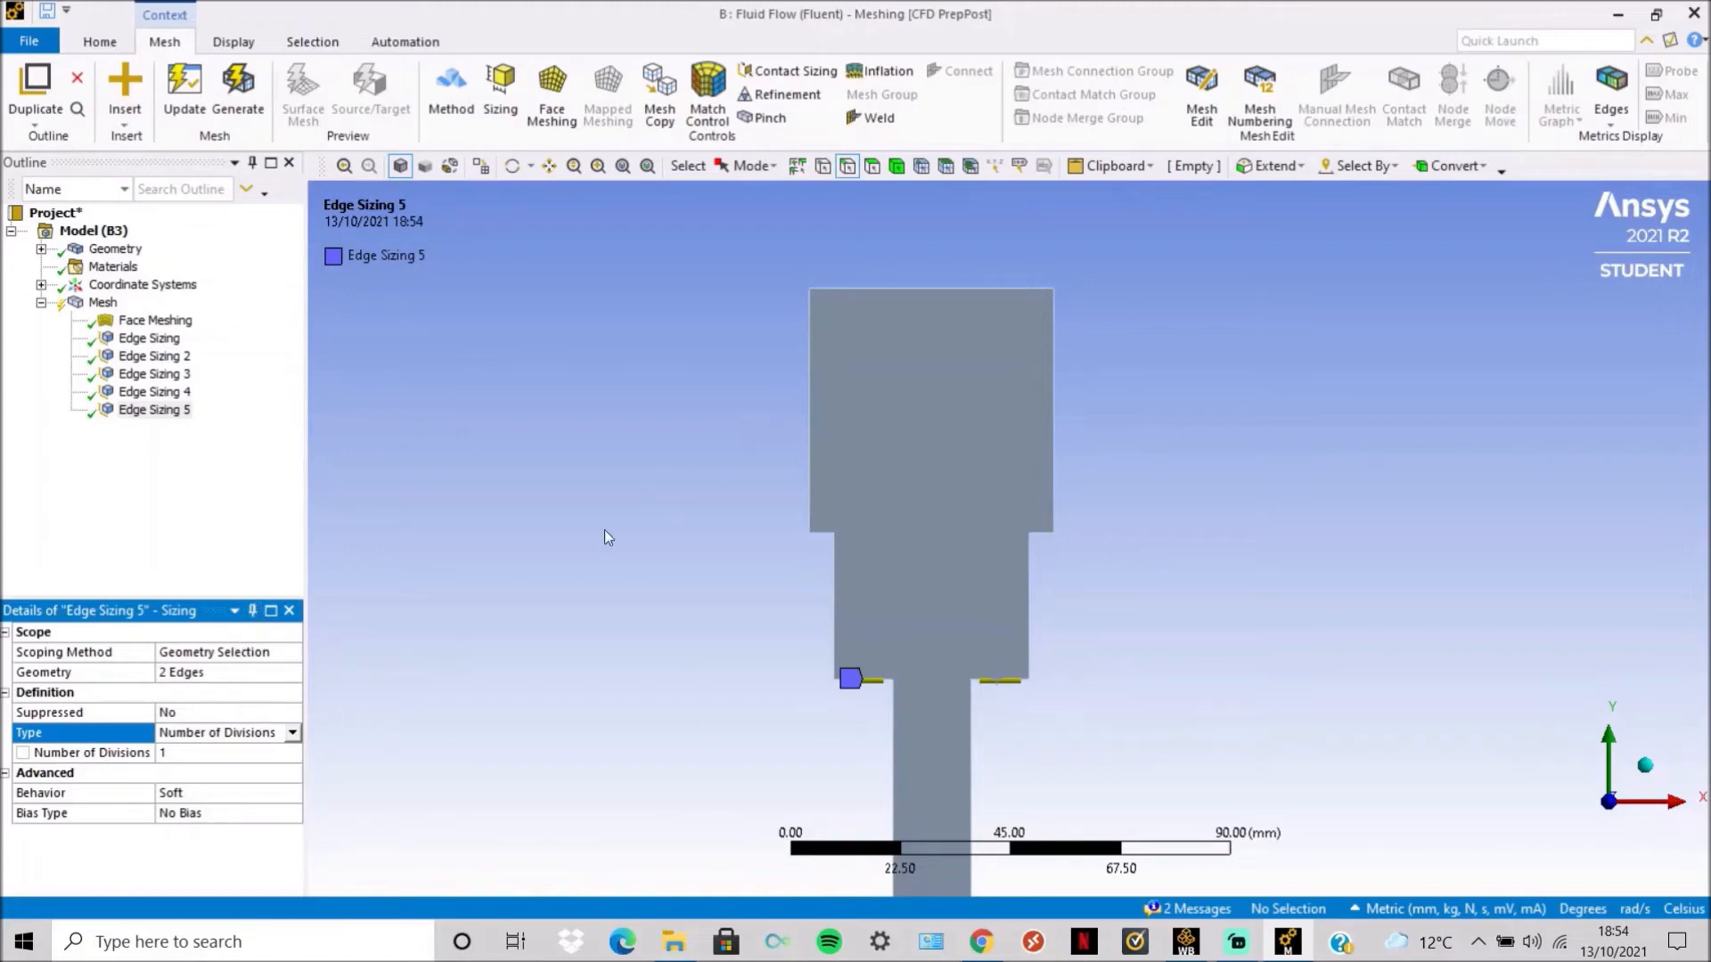
click(207, 673)
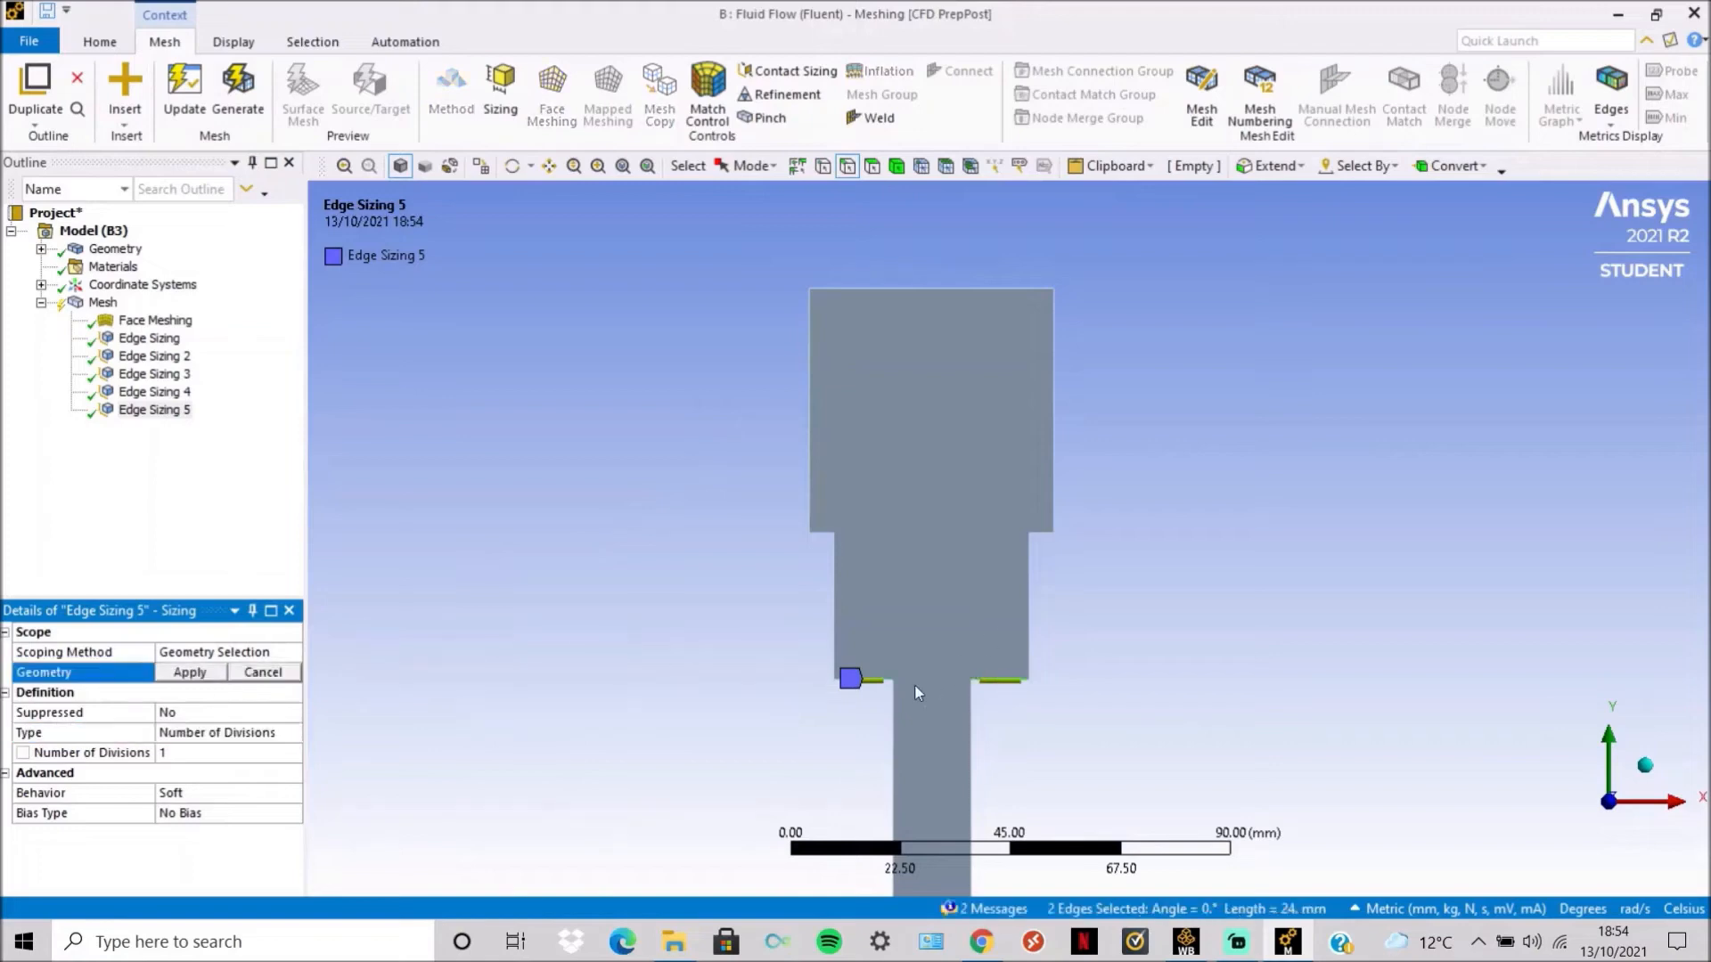
ctrl+click(874, 283)
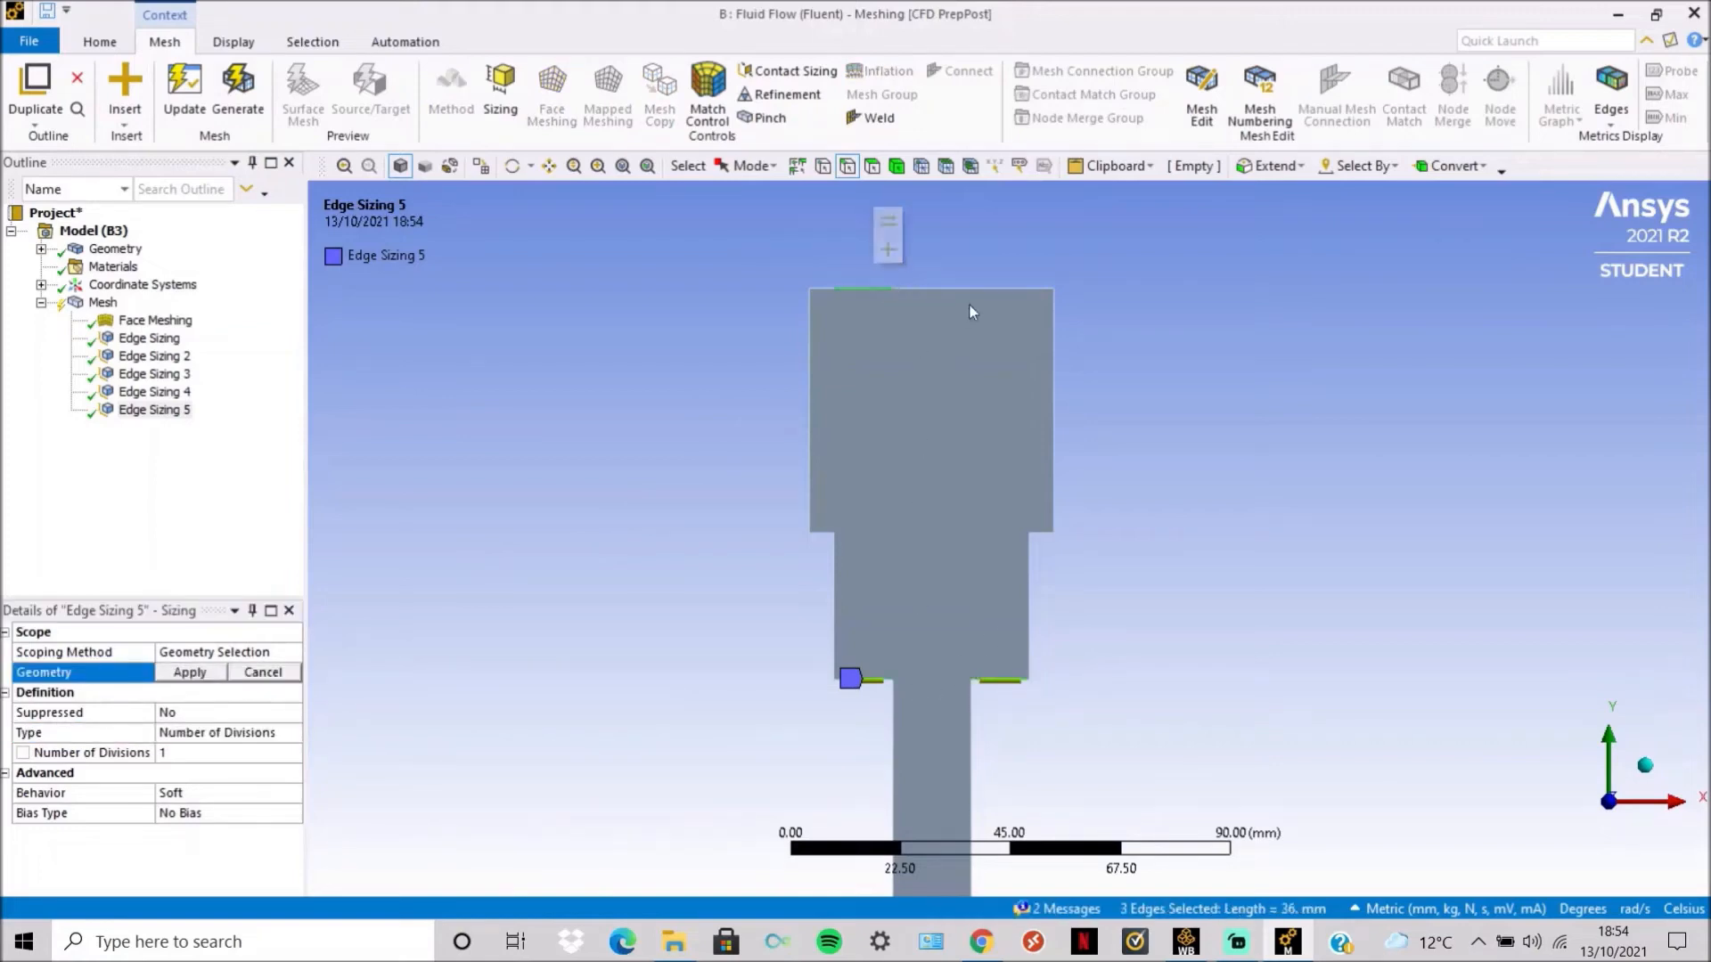
ctrl+click(986, 289)
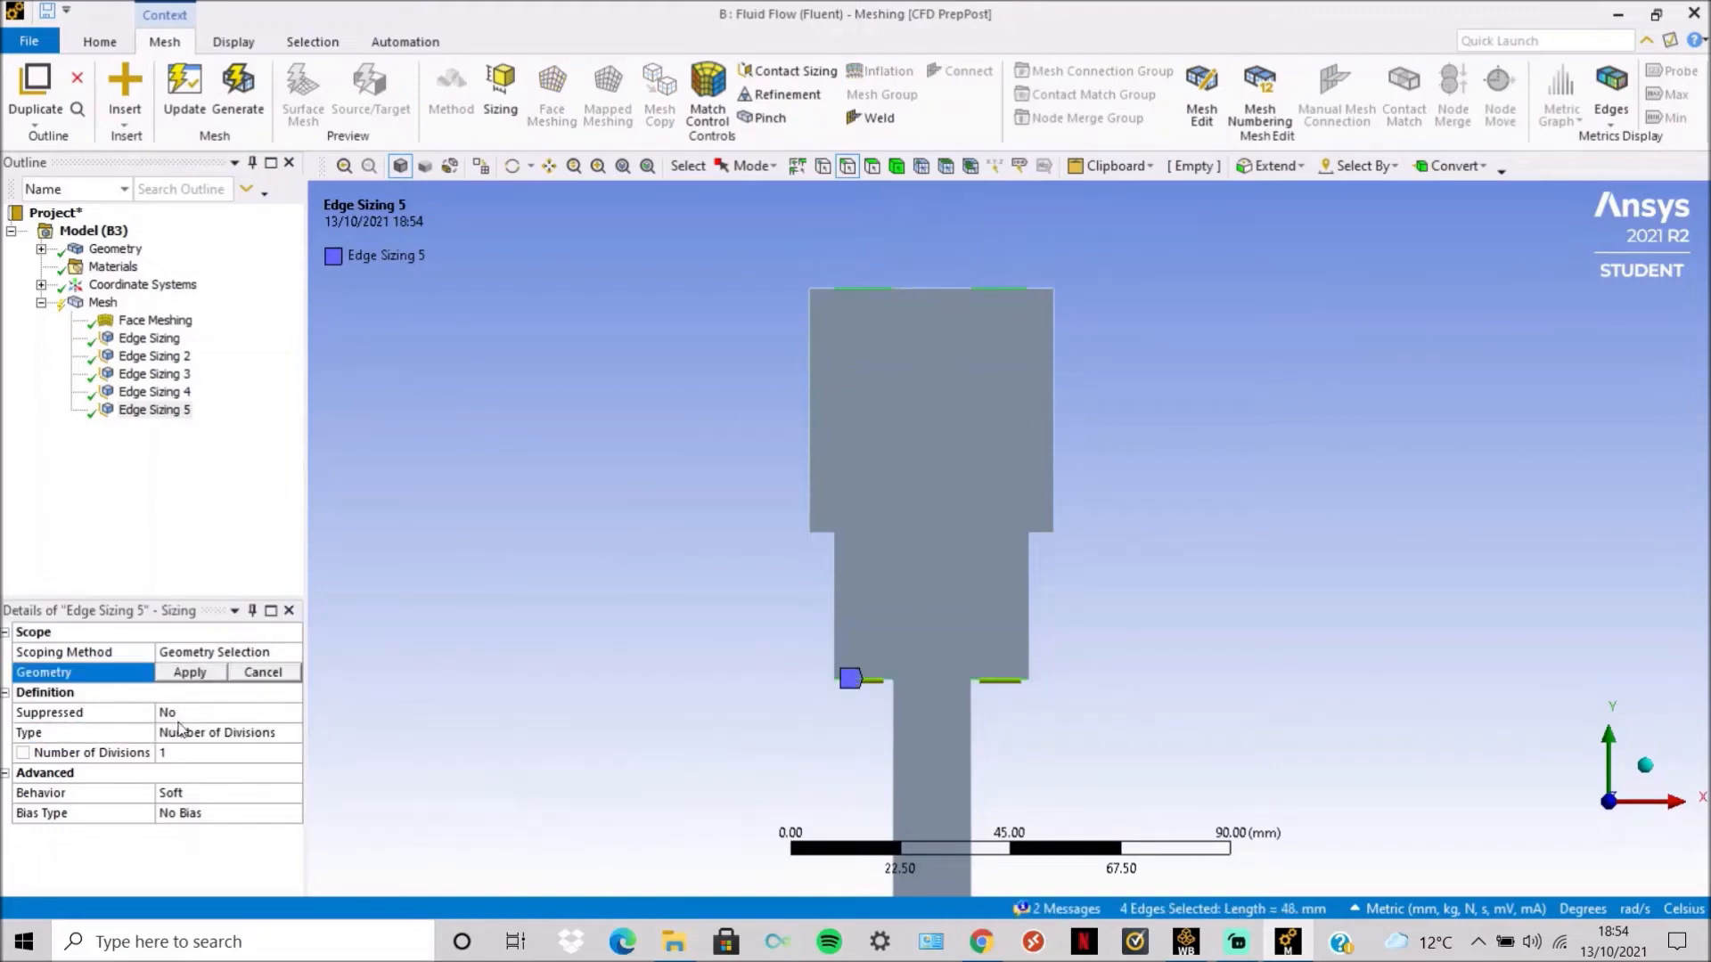
click(193, 676)
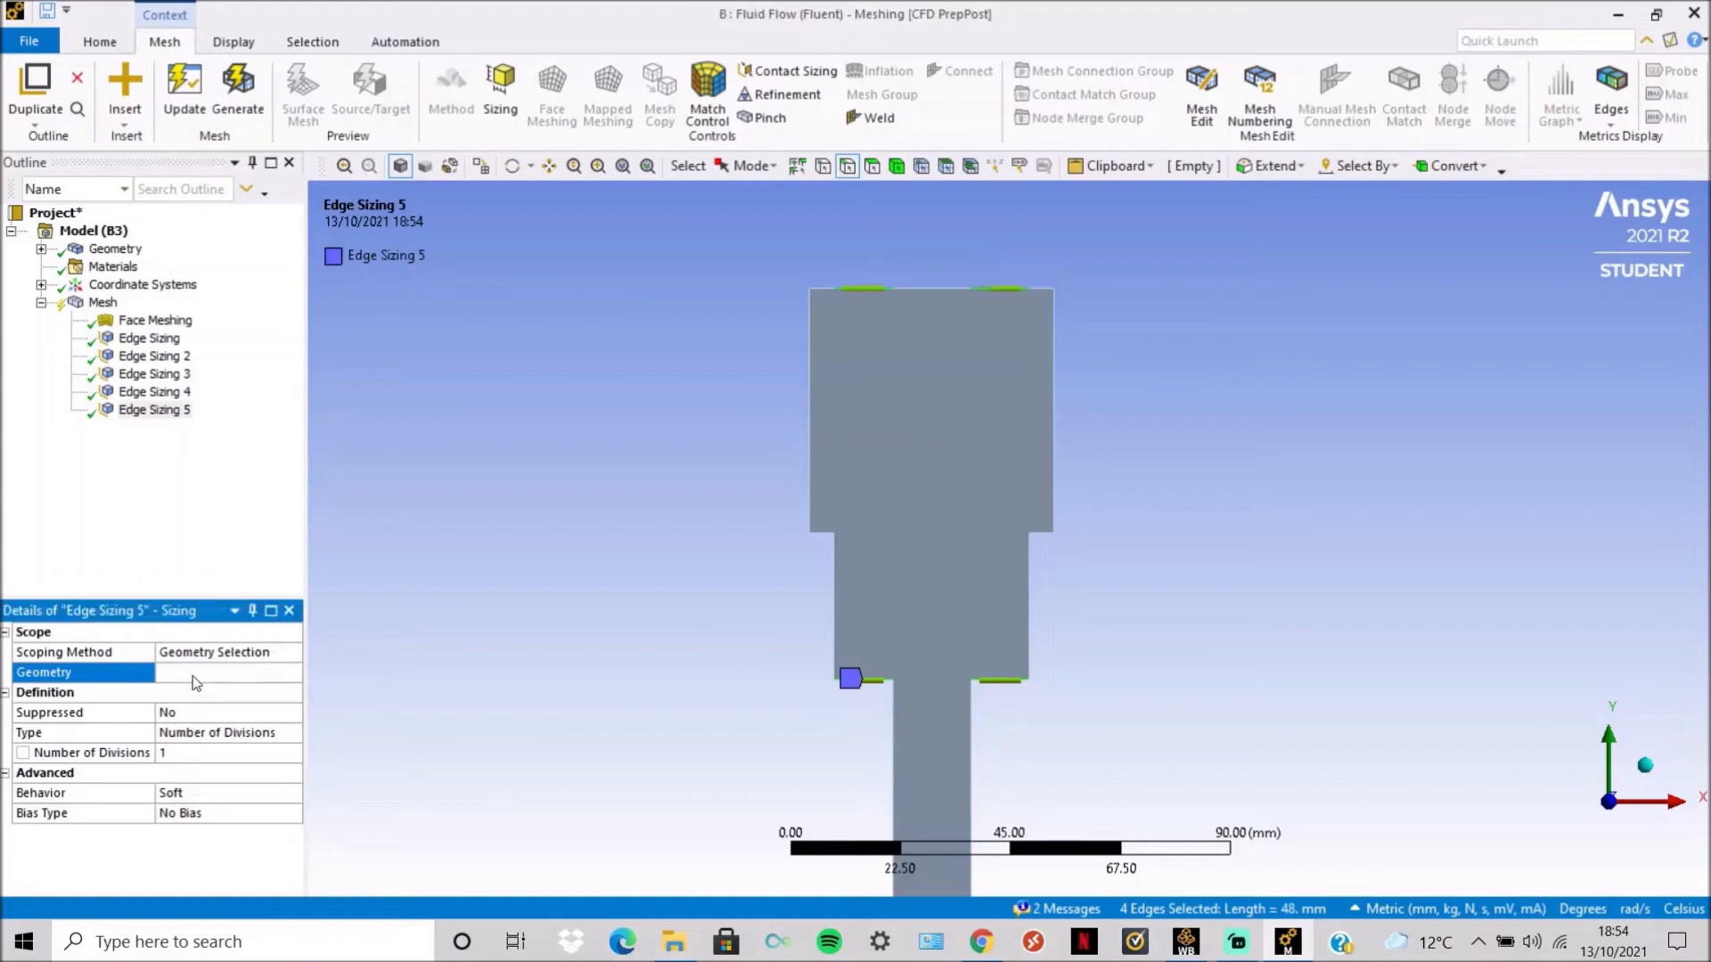
Set Edge Sizing 5 to 30 divisions with Hard behavior.
click(197, 752)
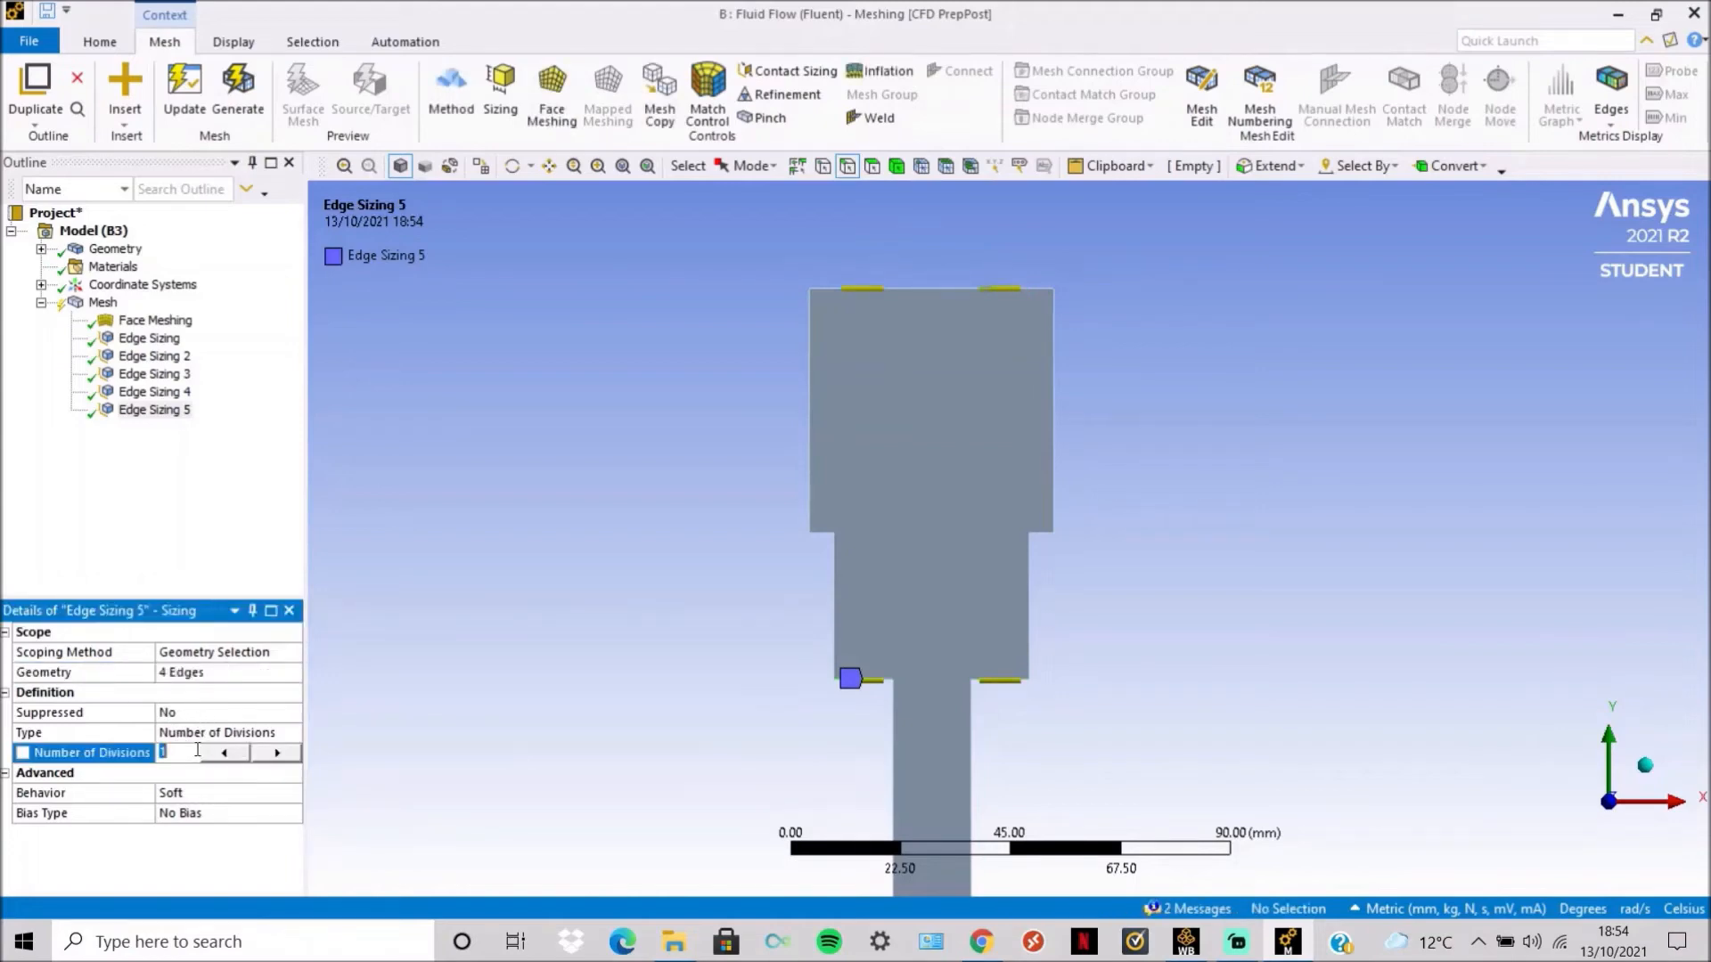
text(30)
key(Return)
click(273, 791)
click(296, 793)
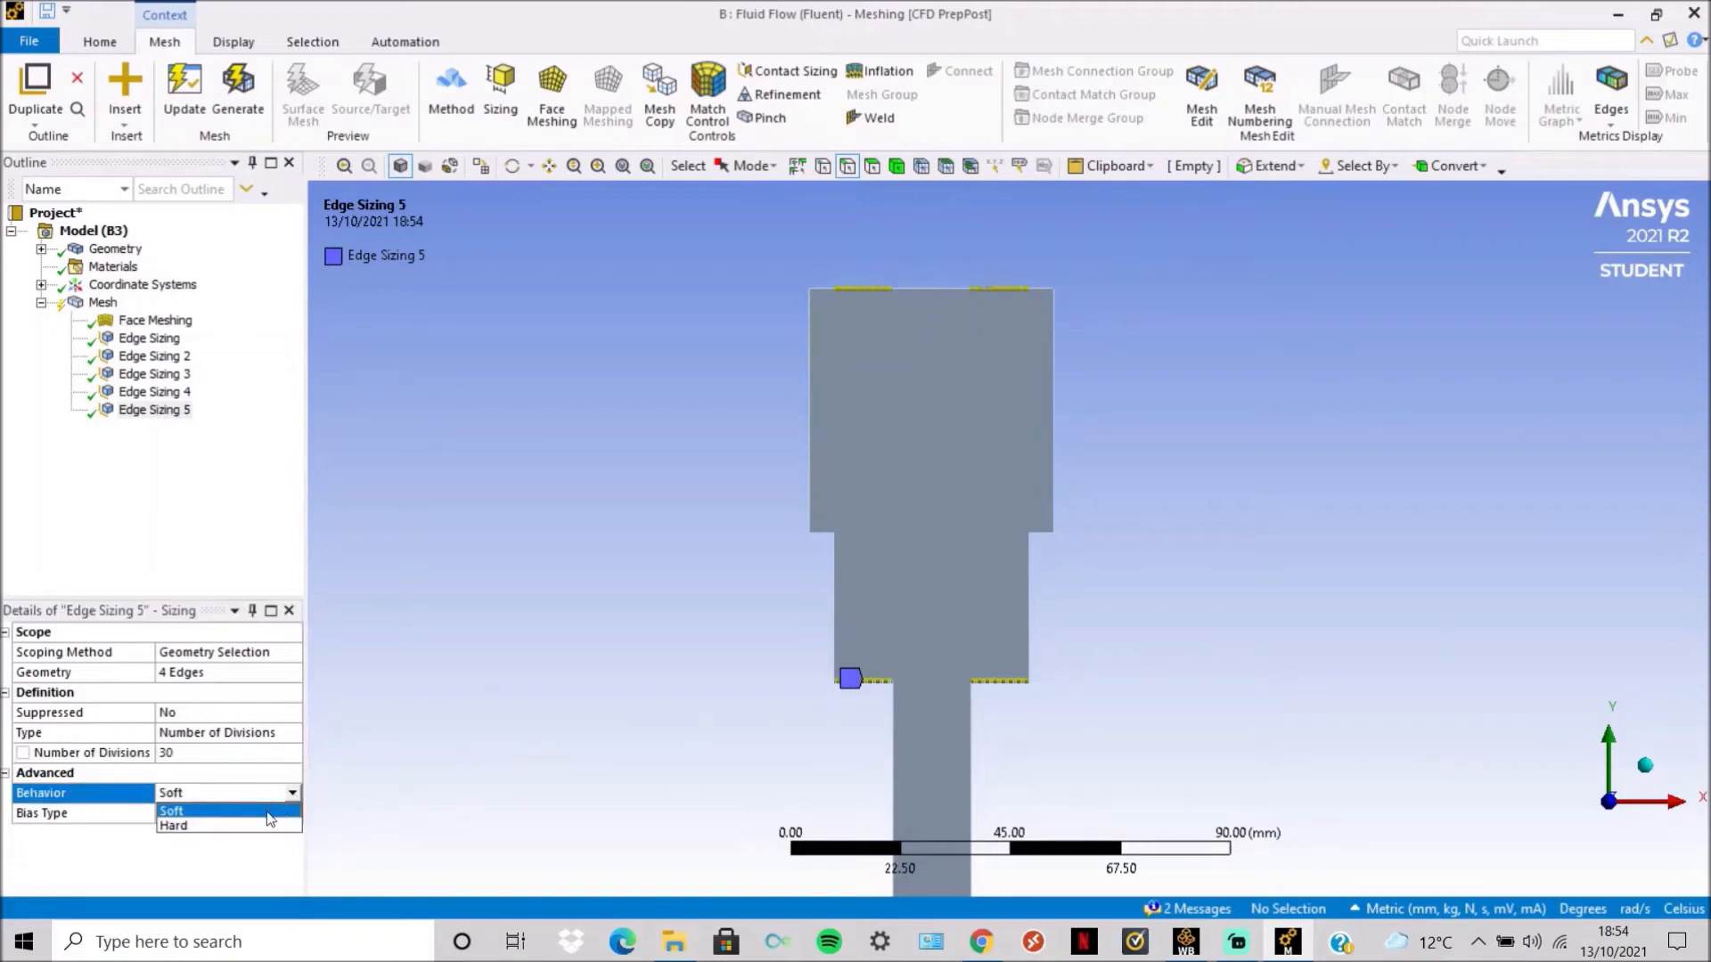
click(272, 824)
Bias Edge Sizing 5 finer toward both ends, using Smooth Transition with a growth rate of 1.1, and update the mesh.
click(289, 812)
click(291, 814)
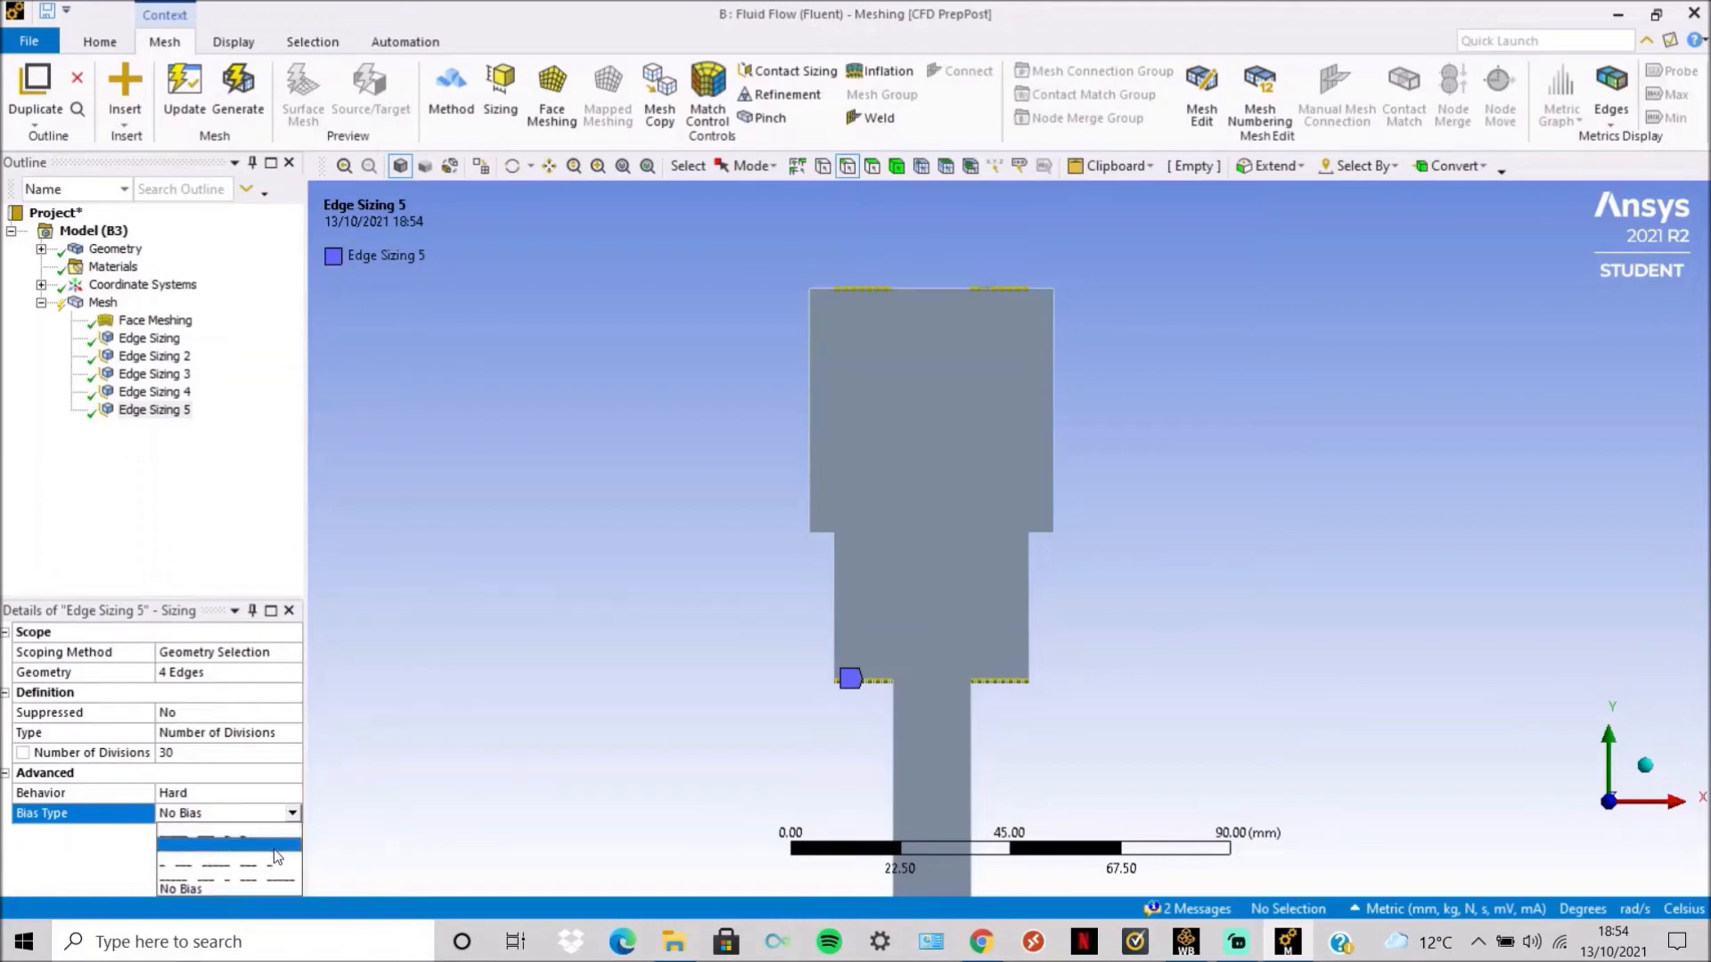
click(273, 864)
click(269, 831)
click(292, 833)
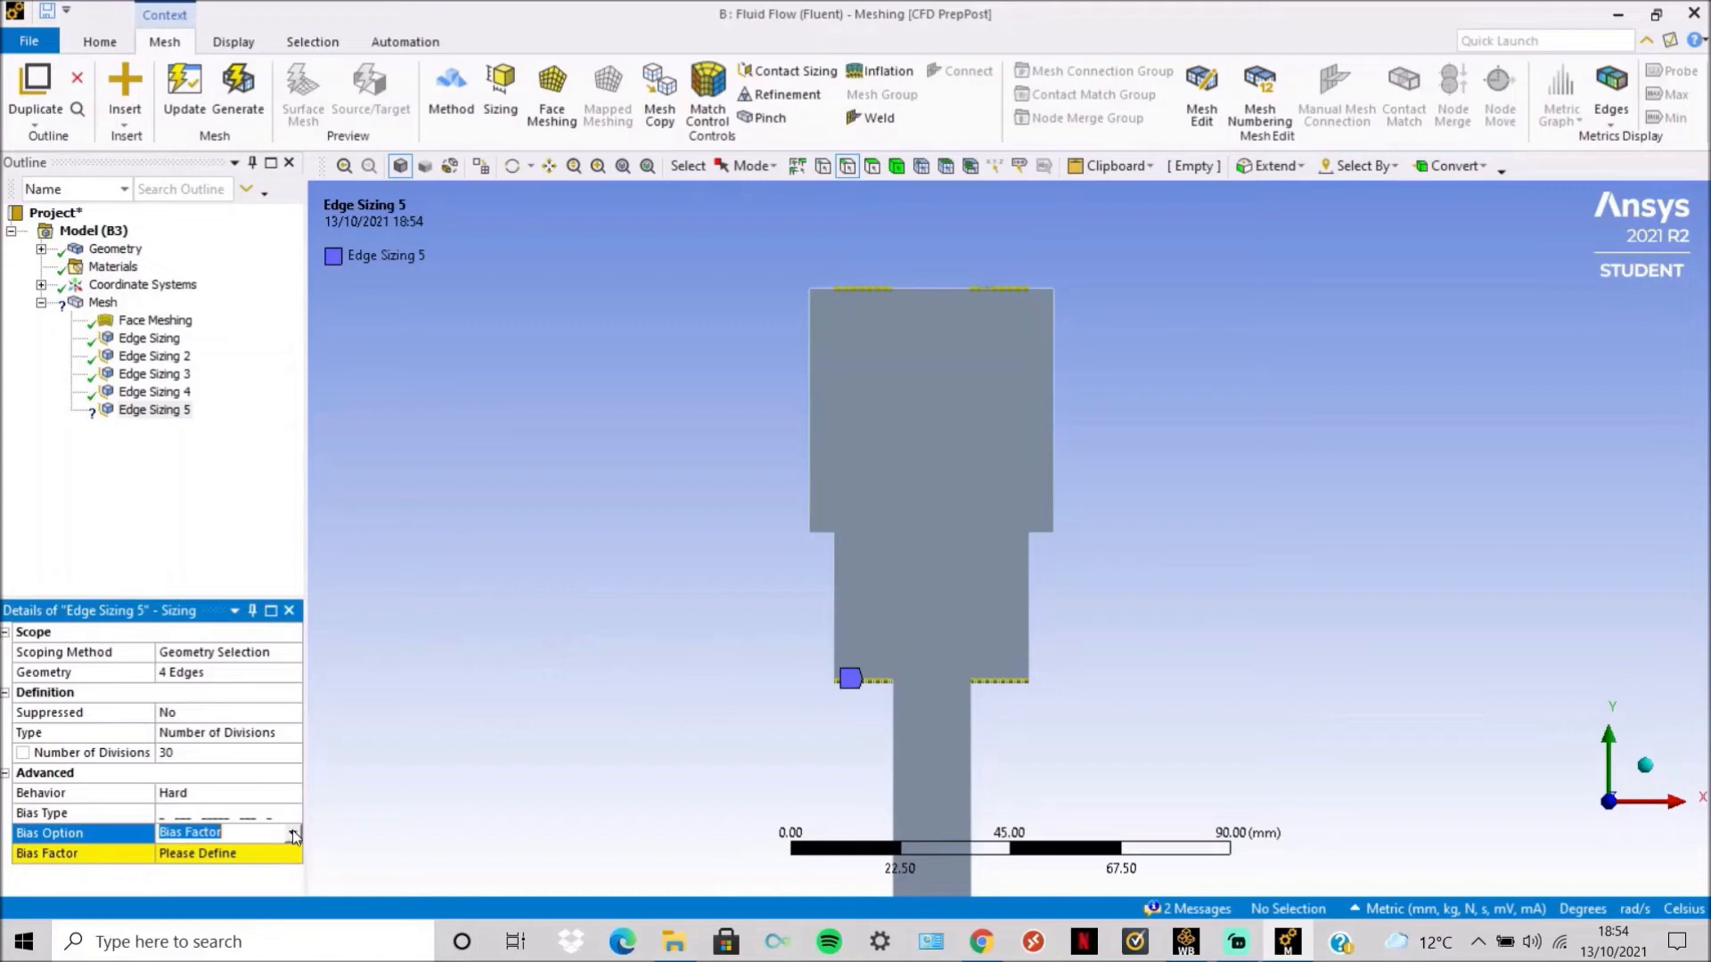
click(270, 860)
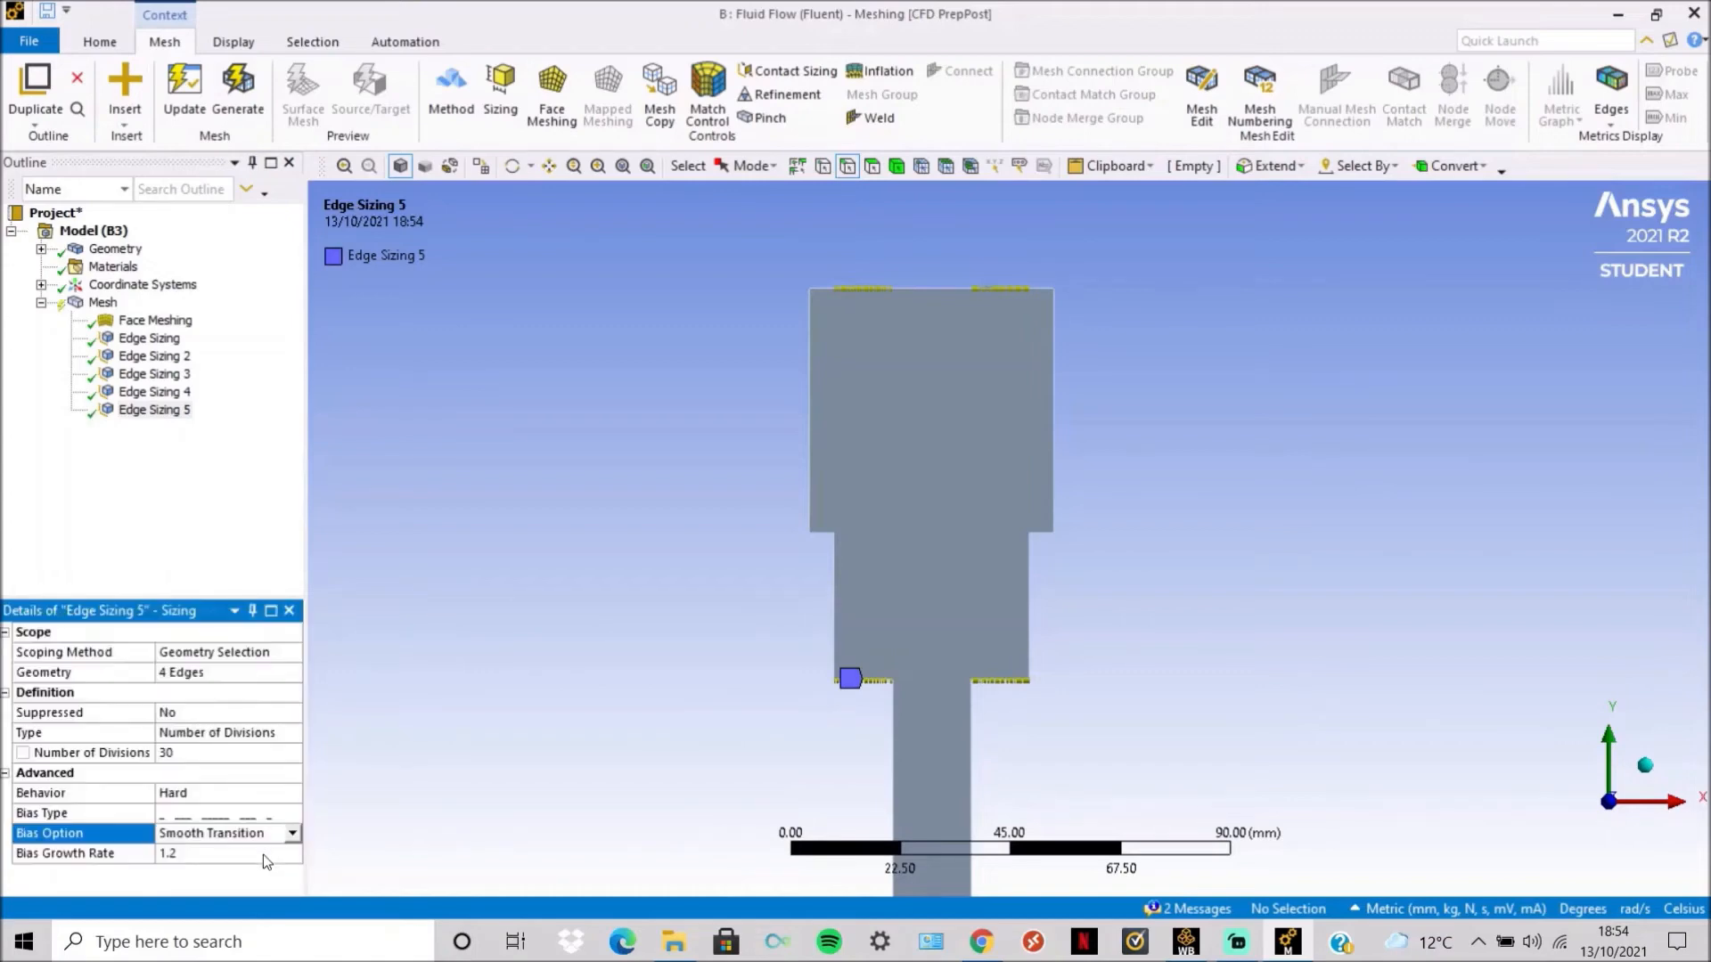
click(264, 854)
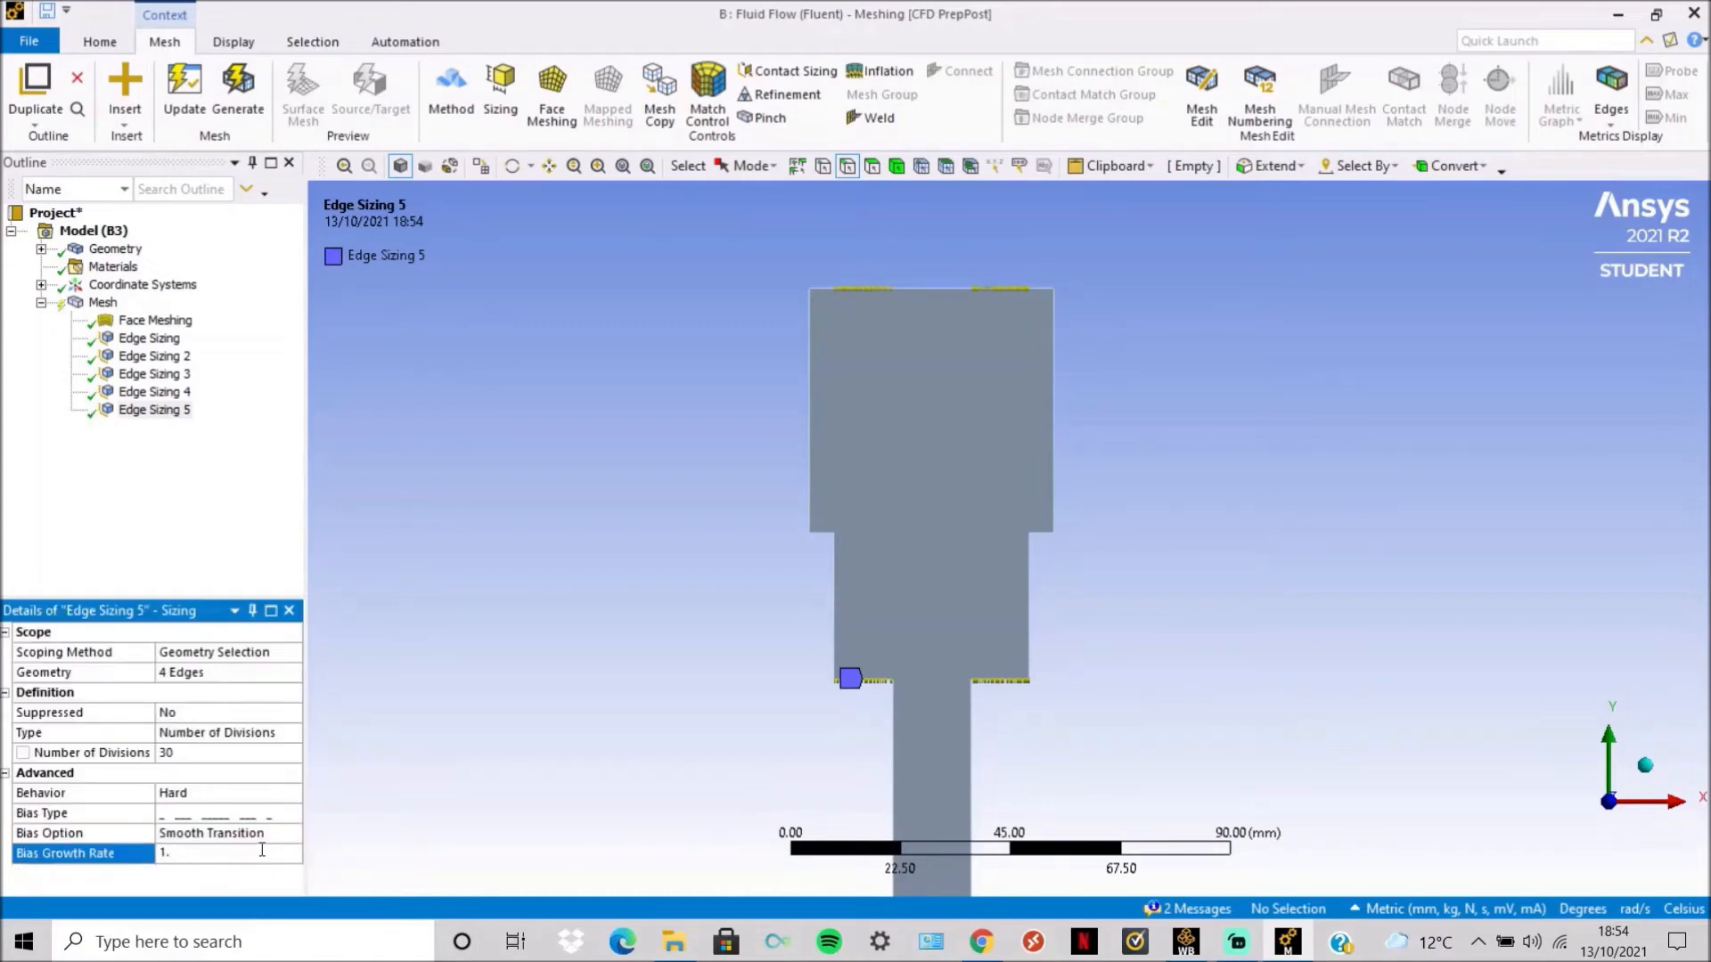
text(1)
click(183, 78)
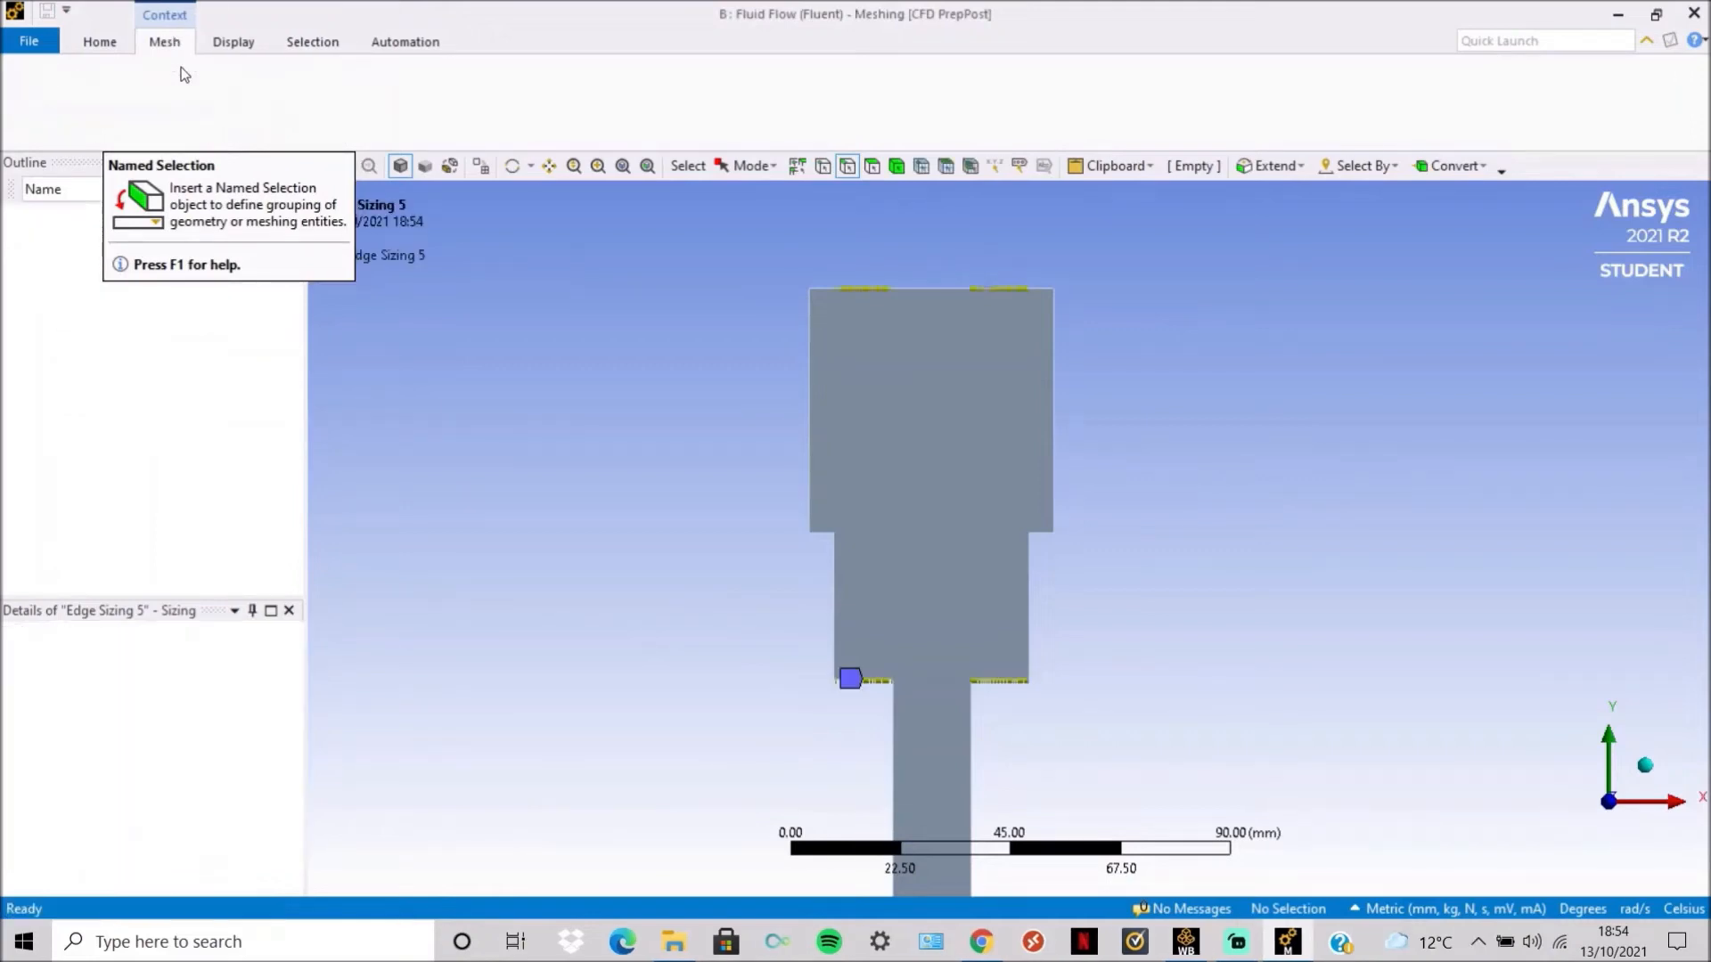
click(102, 303)
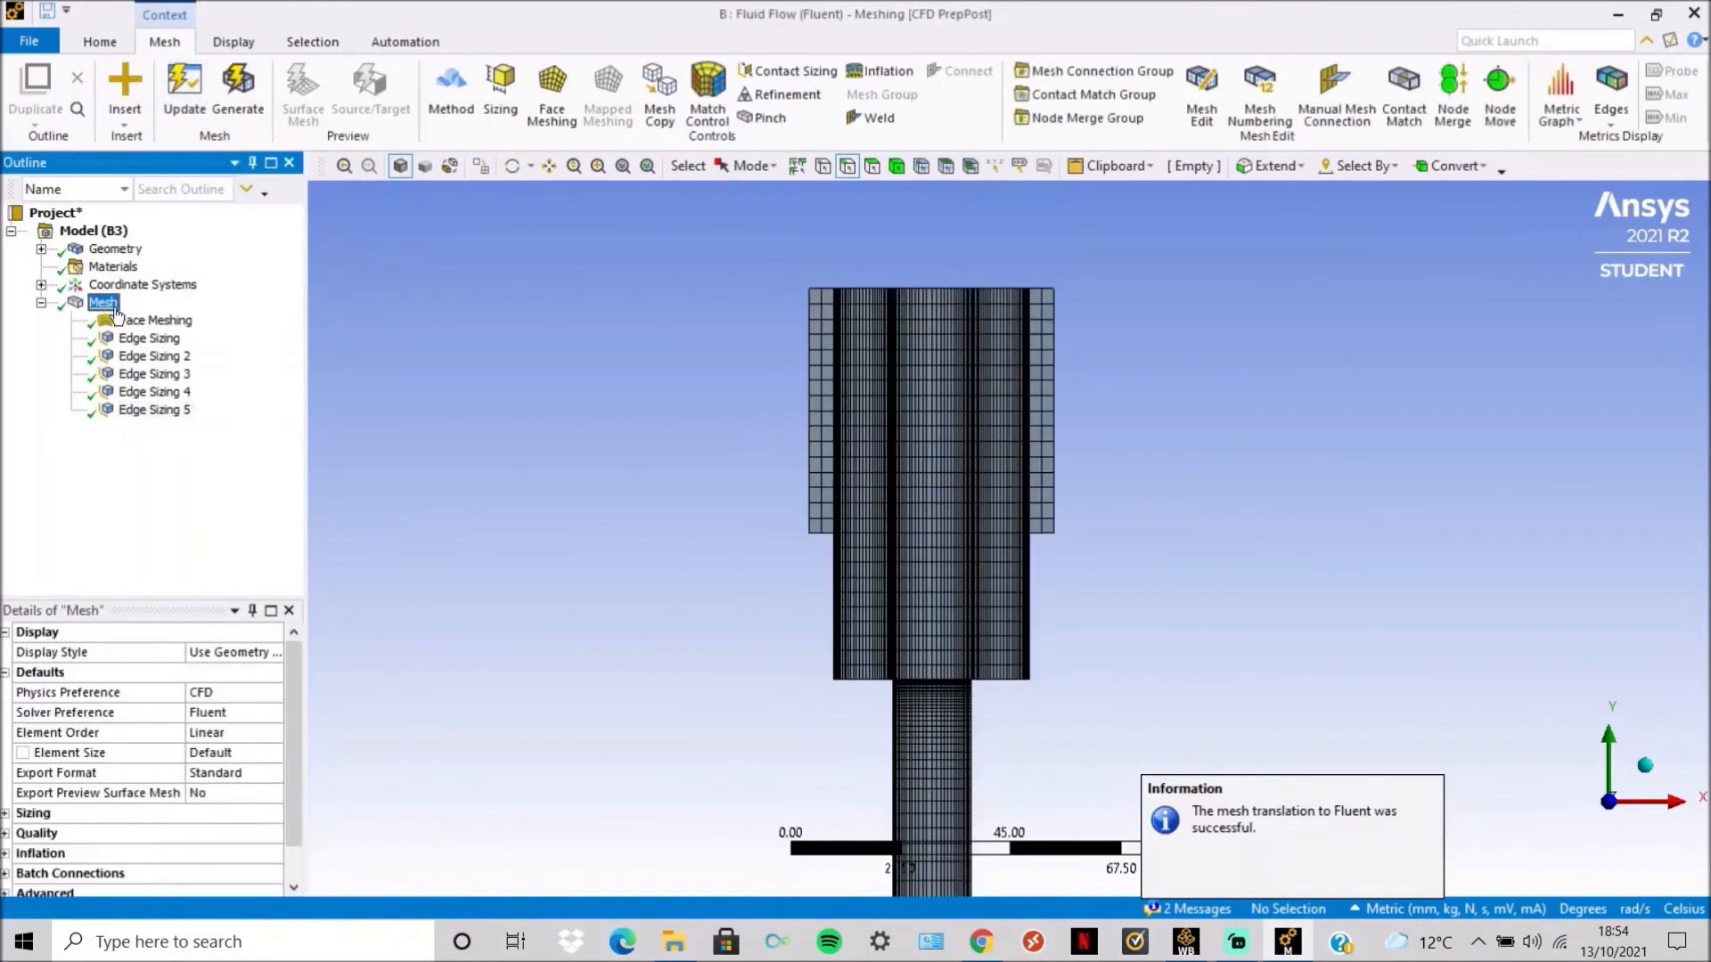
Insert another sizing on the two vertical side edges of the middle block, just beneath the widest upper block.
click(139, 412)
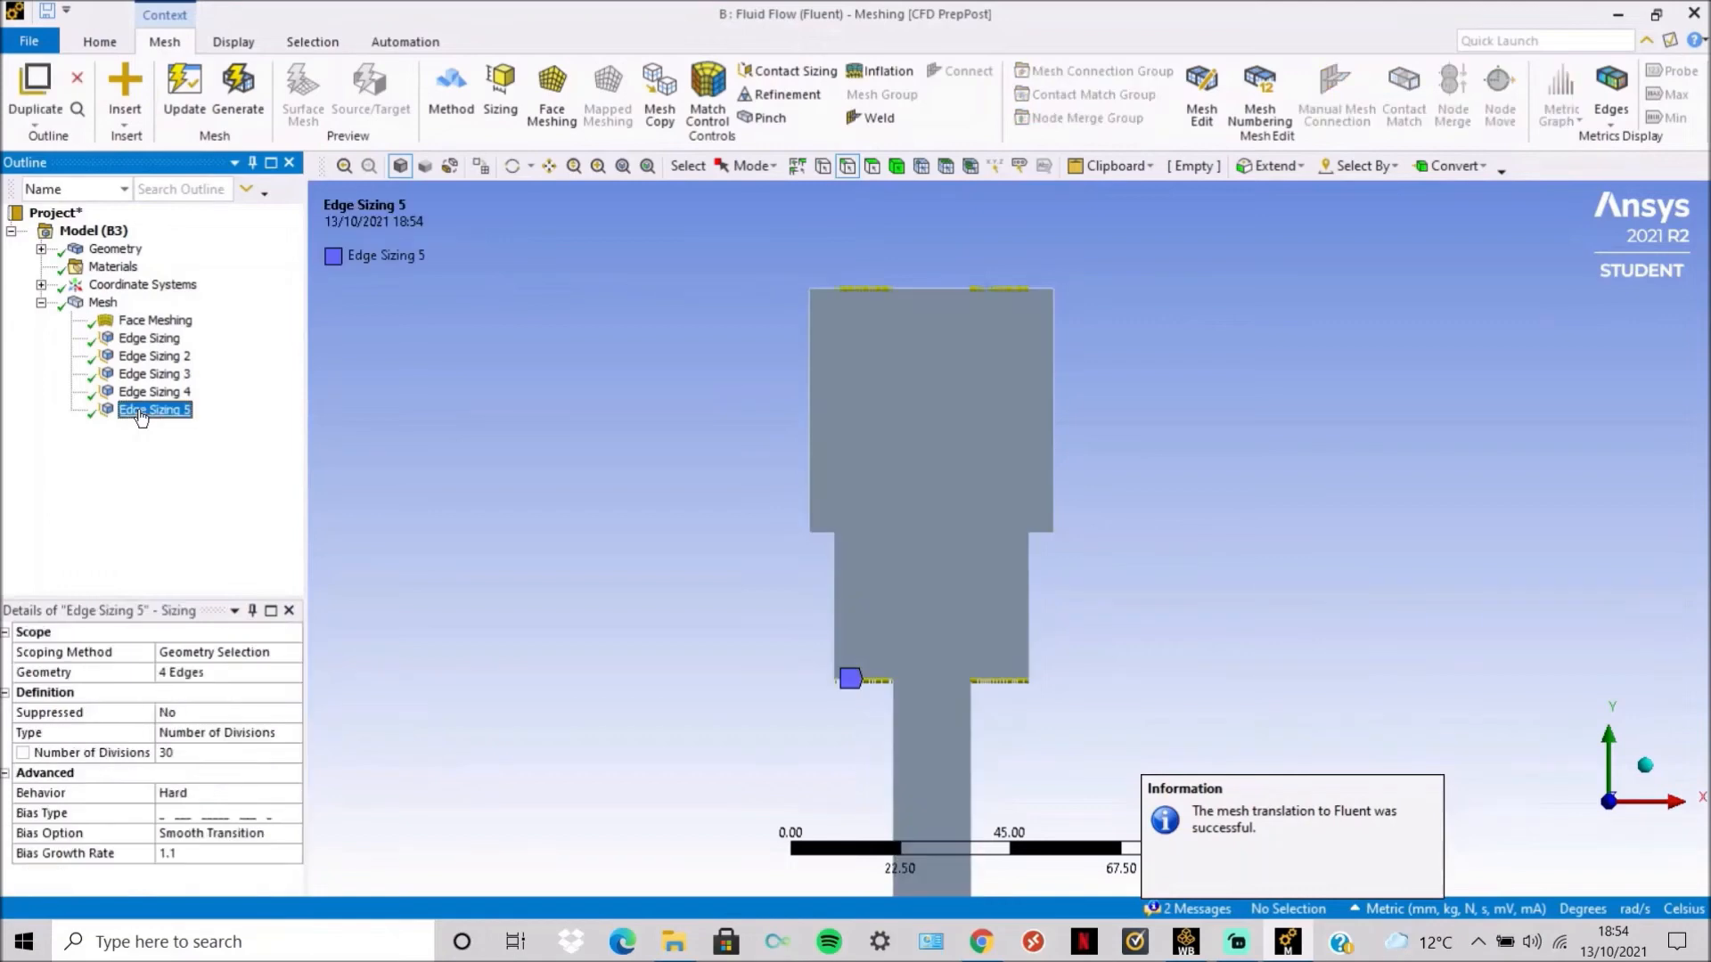
right_click(141, 412)
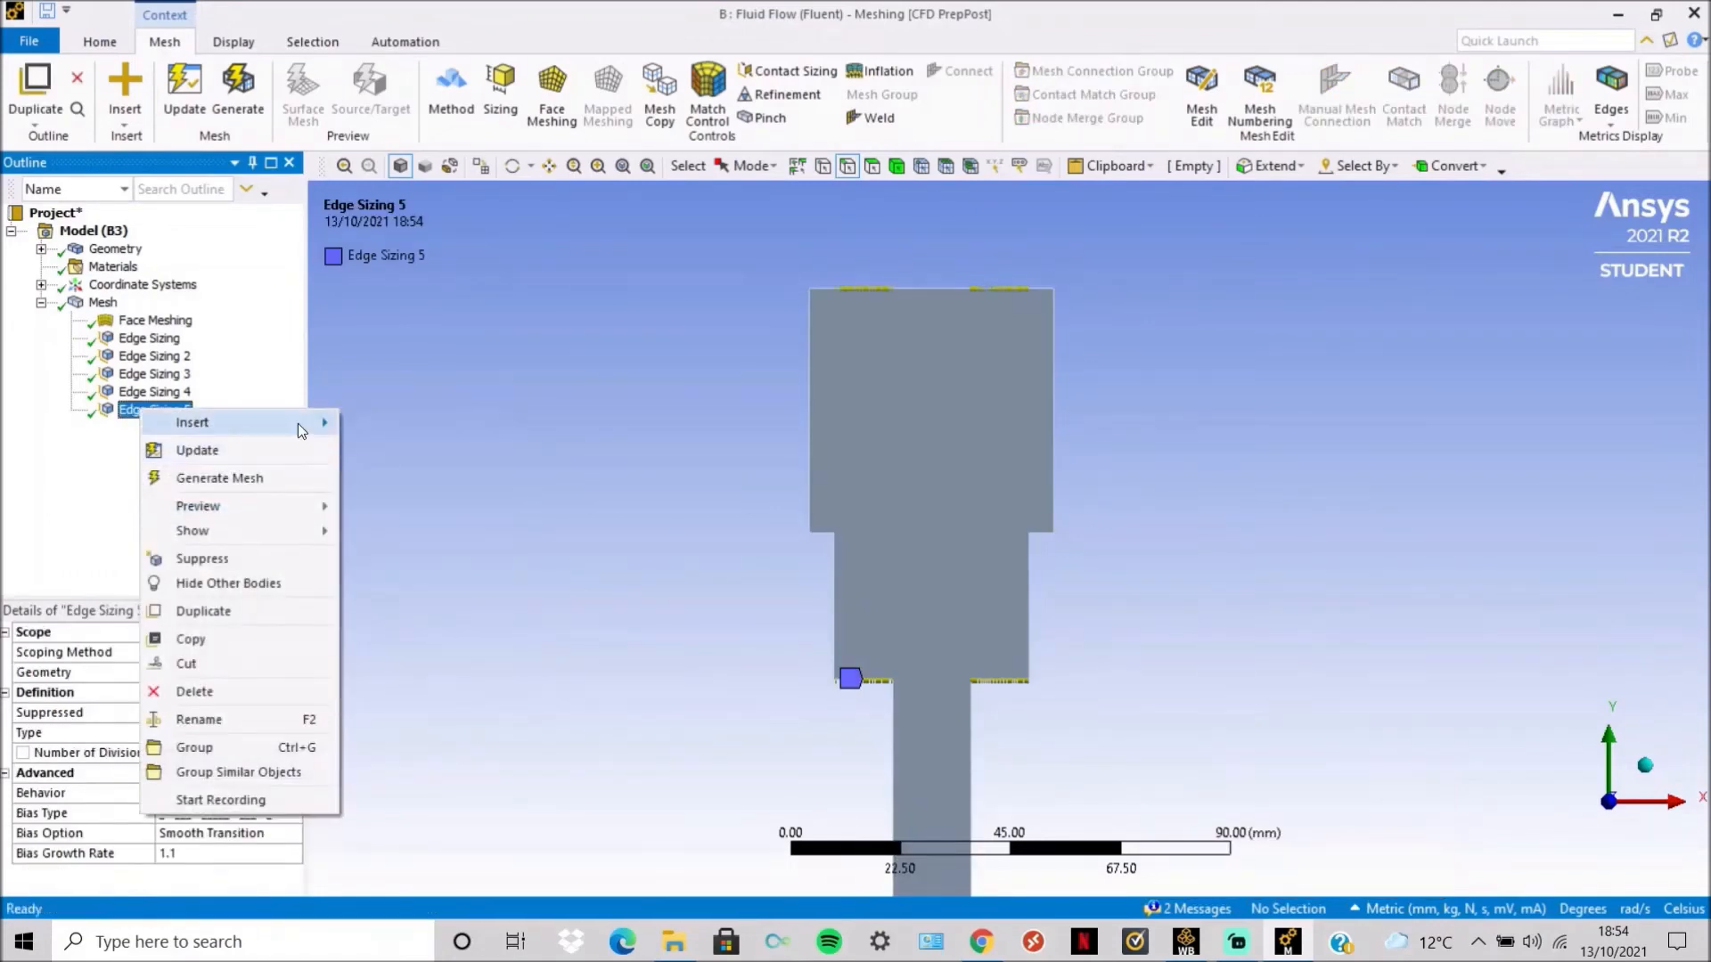
mouse_move(298, 423)
click(384, 452)
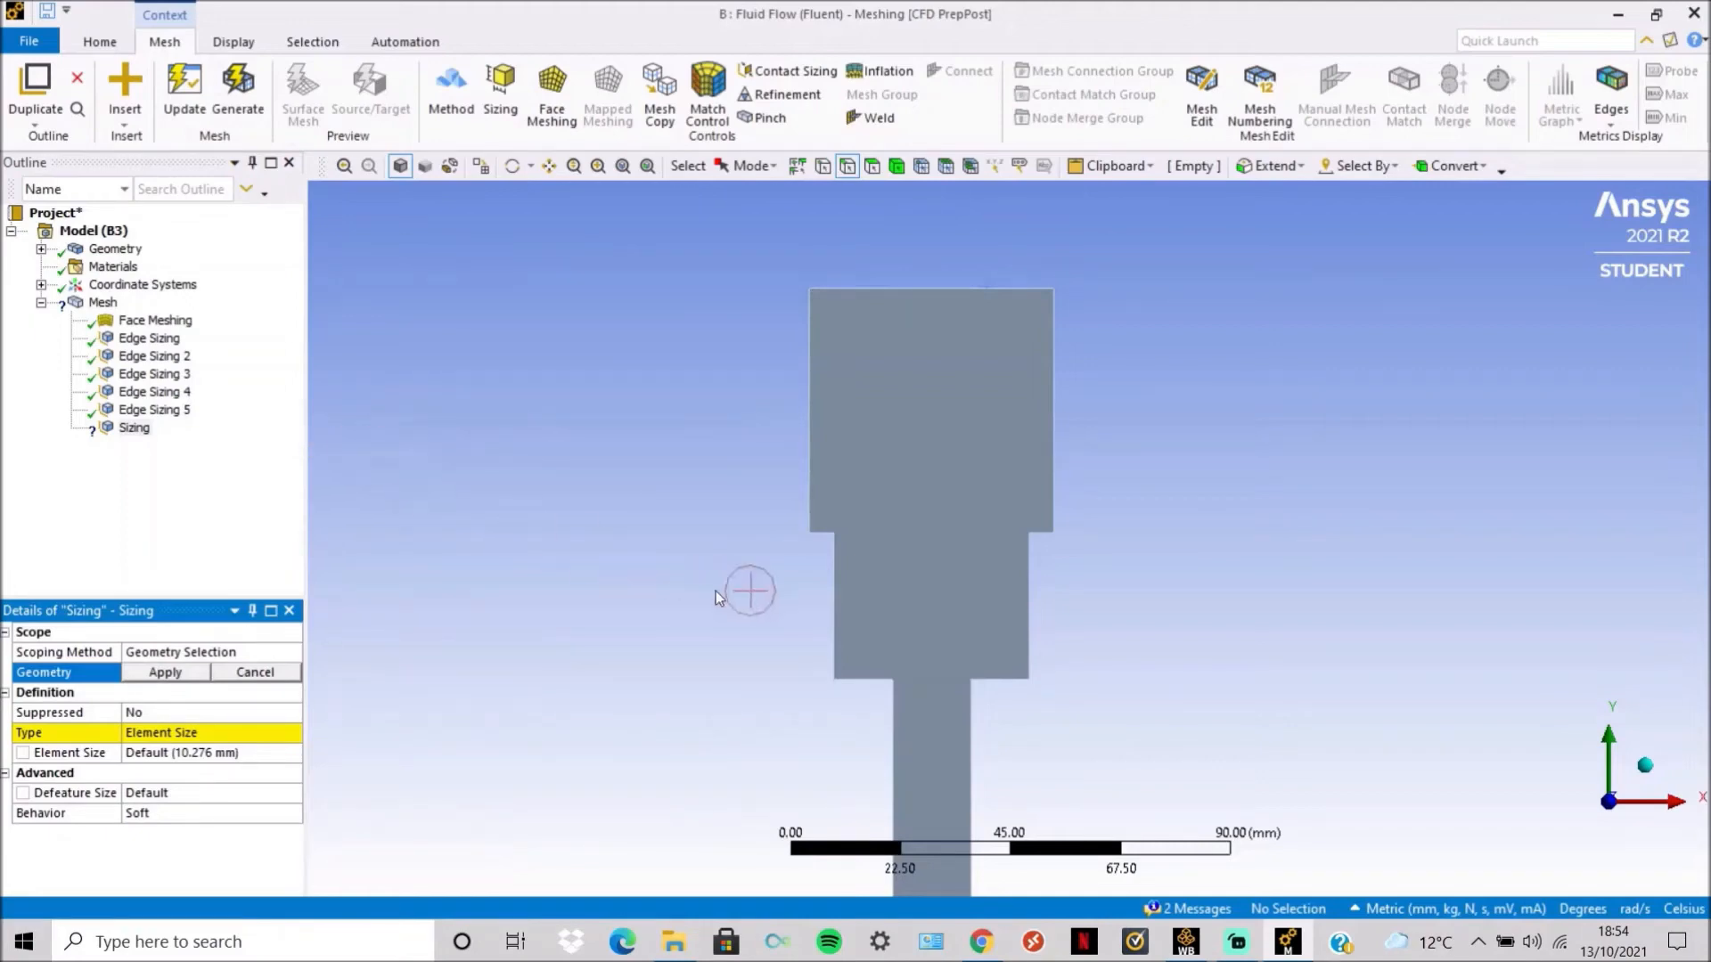
click(835, 590)
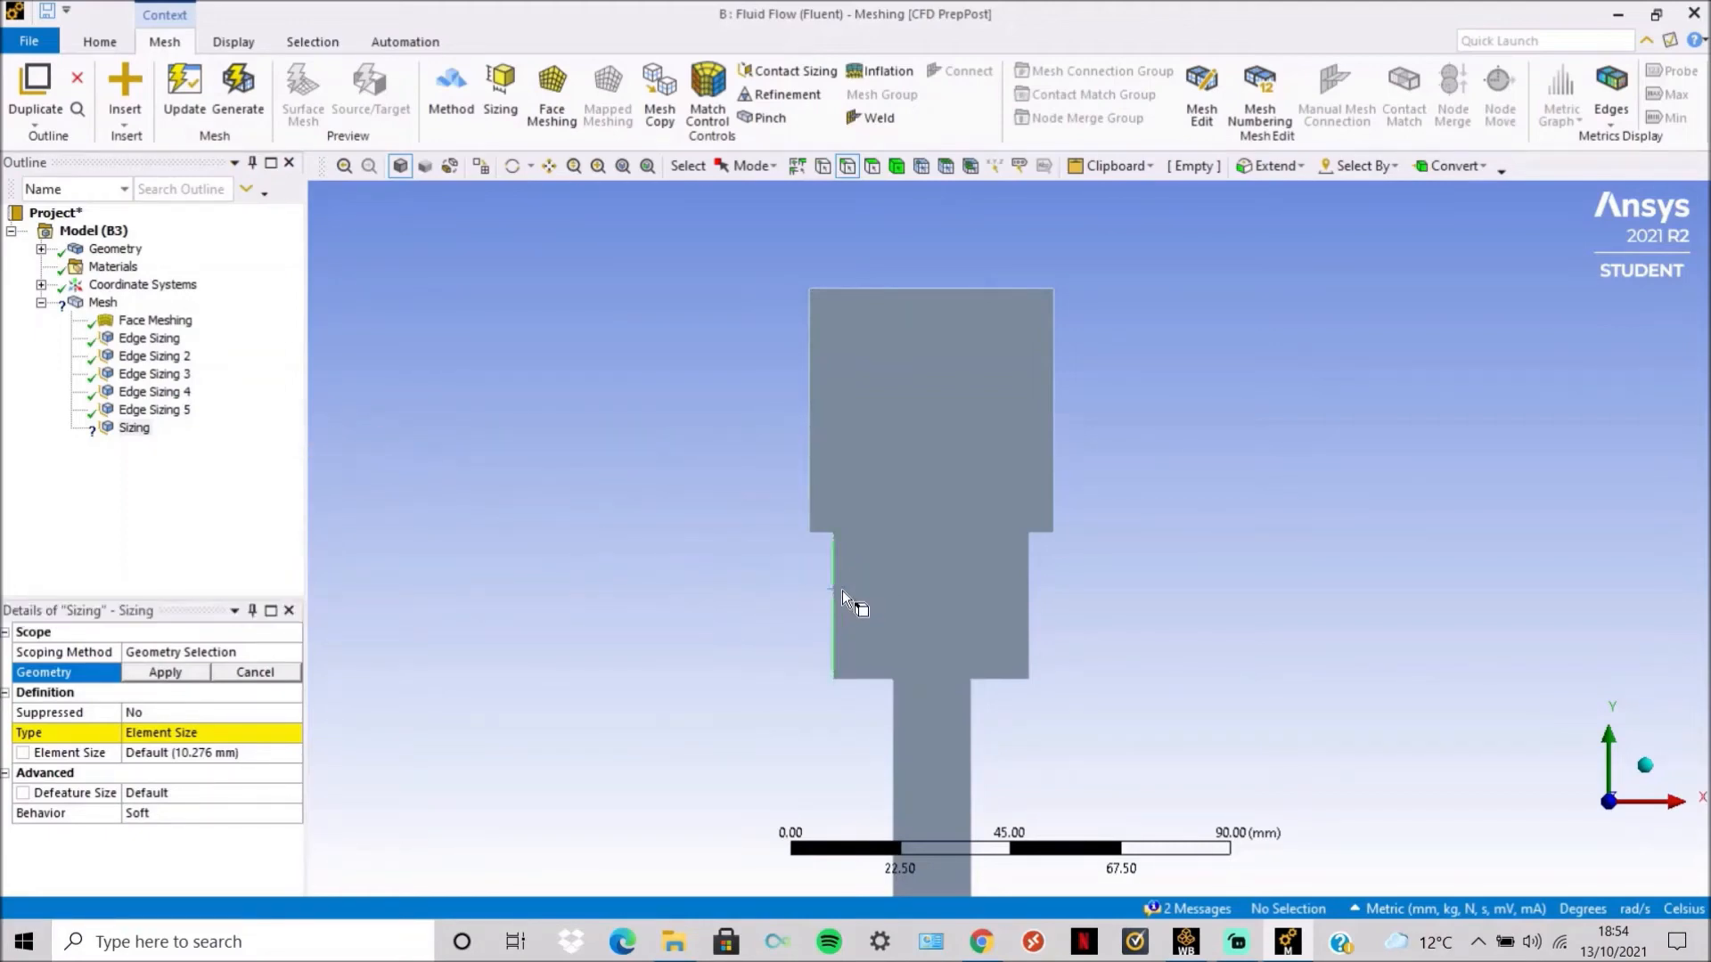
ctrl+click(1027, 594)
click(185, 674)
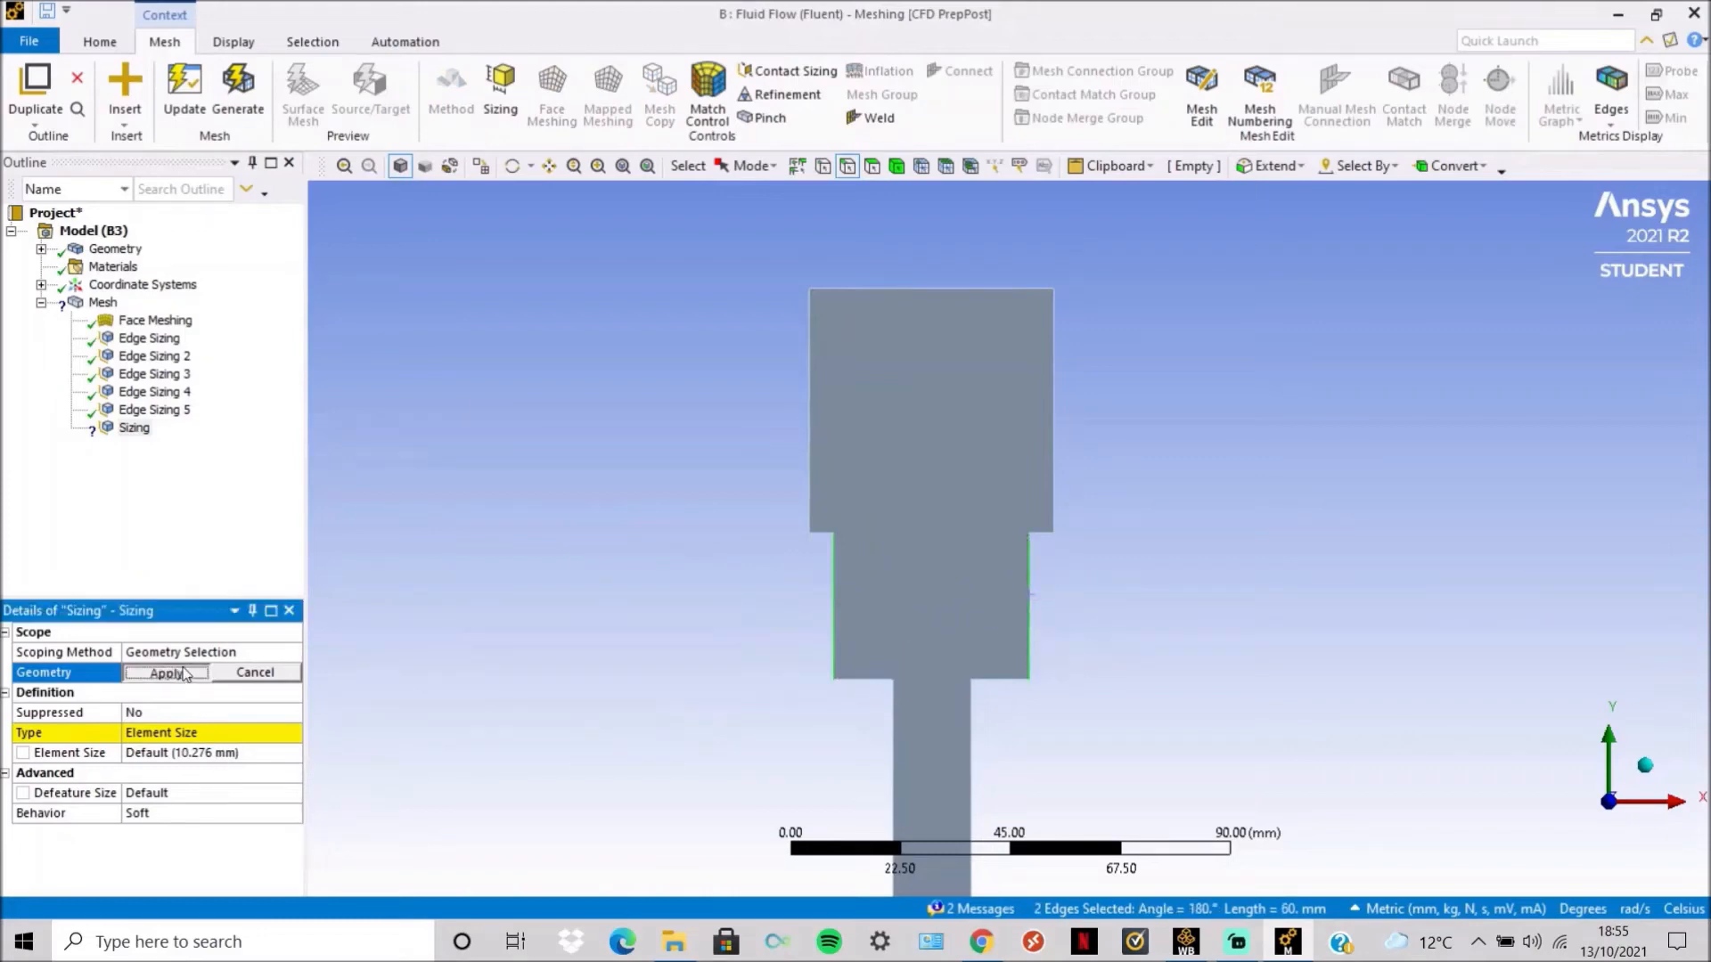
Set Edge Sizing 6 to Number of Divisions with 50 divisions and Hard behavior.
click(188, 732)
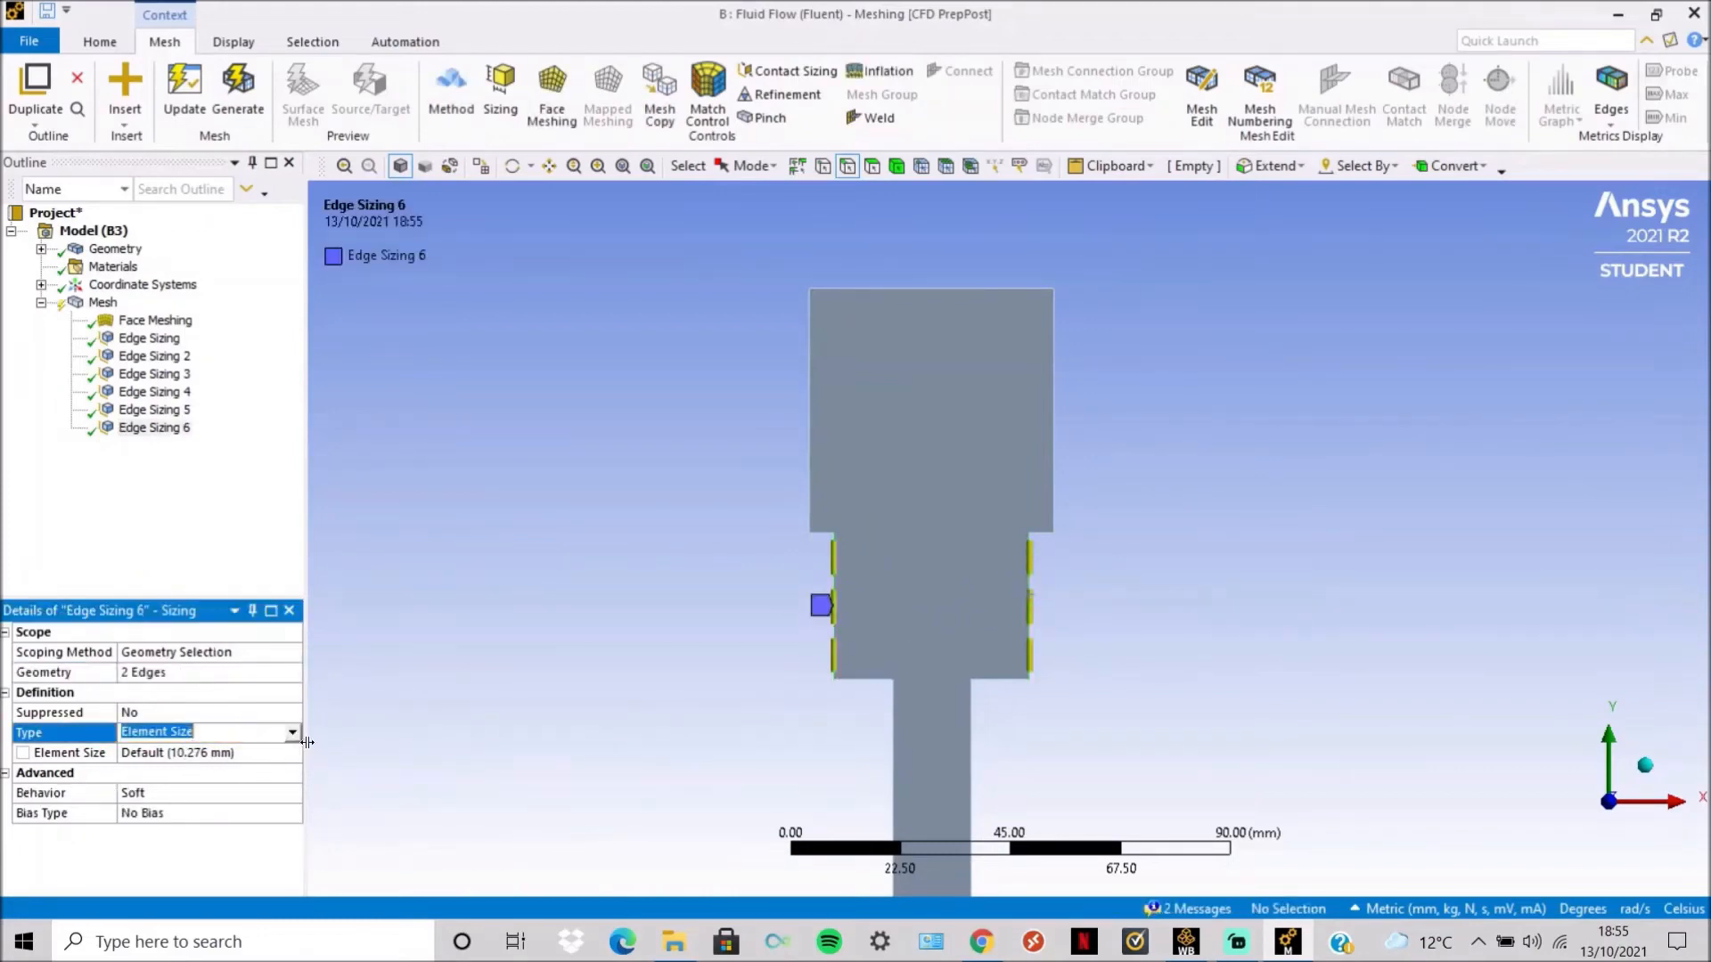
click(292, 733)
click(220, 771)
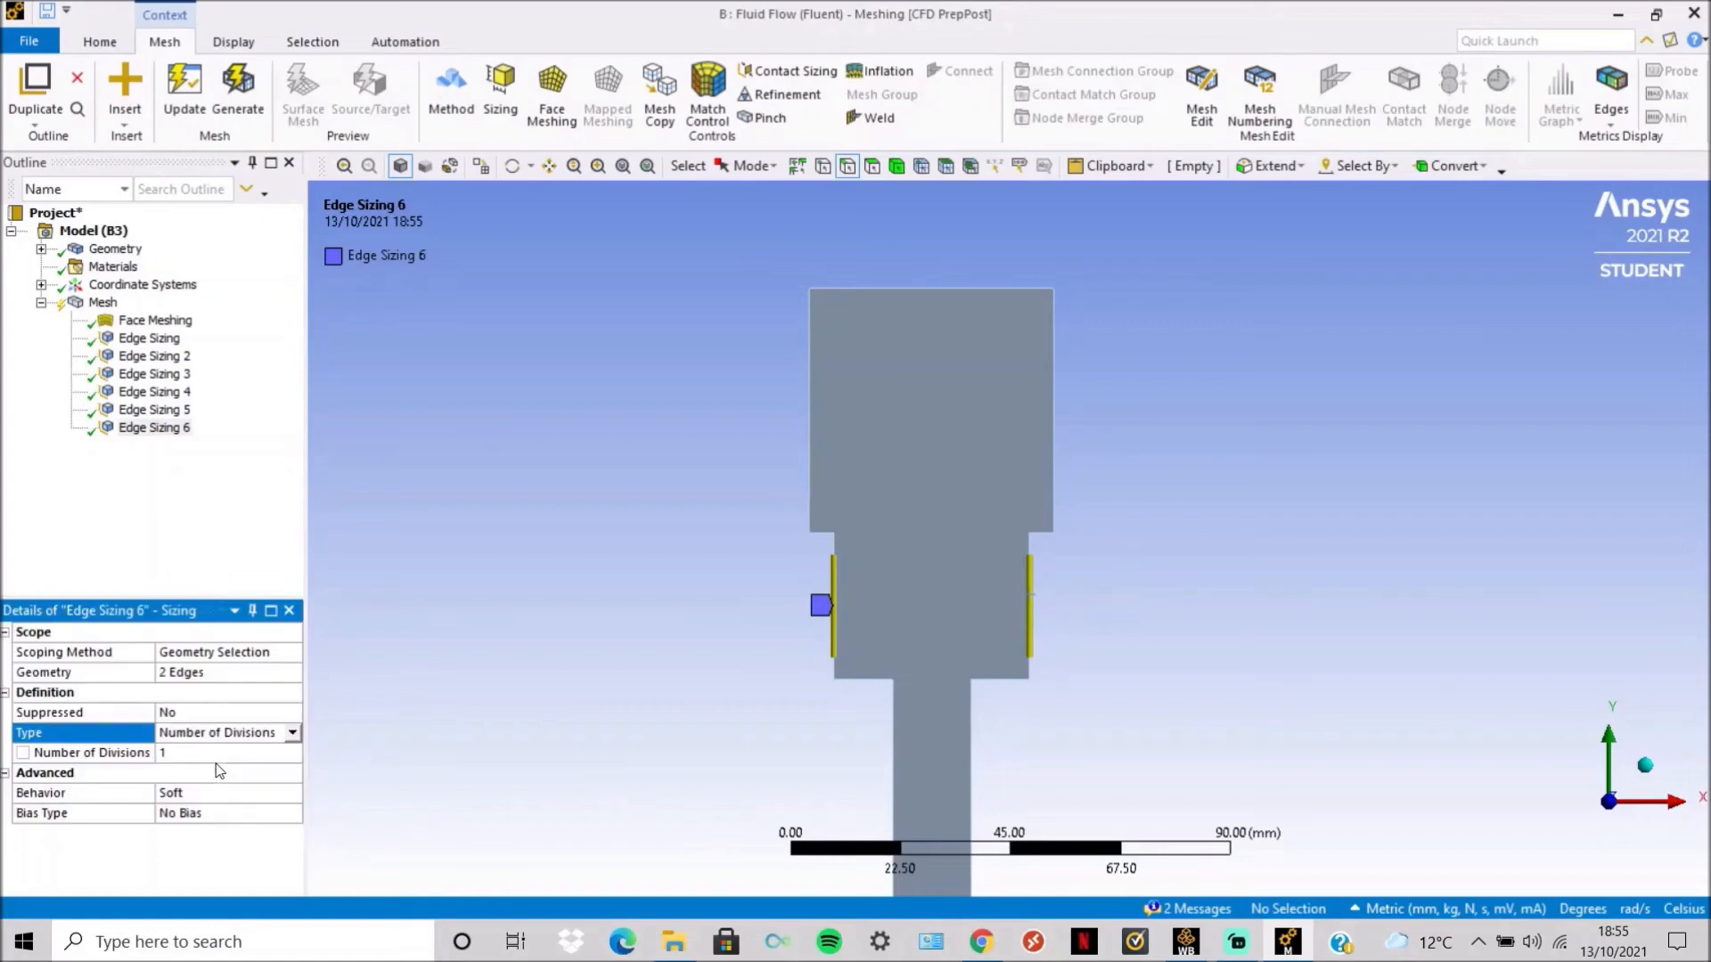
click(214, 754)
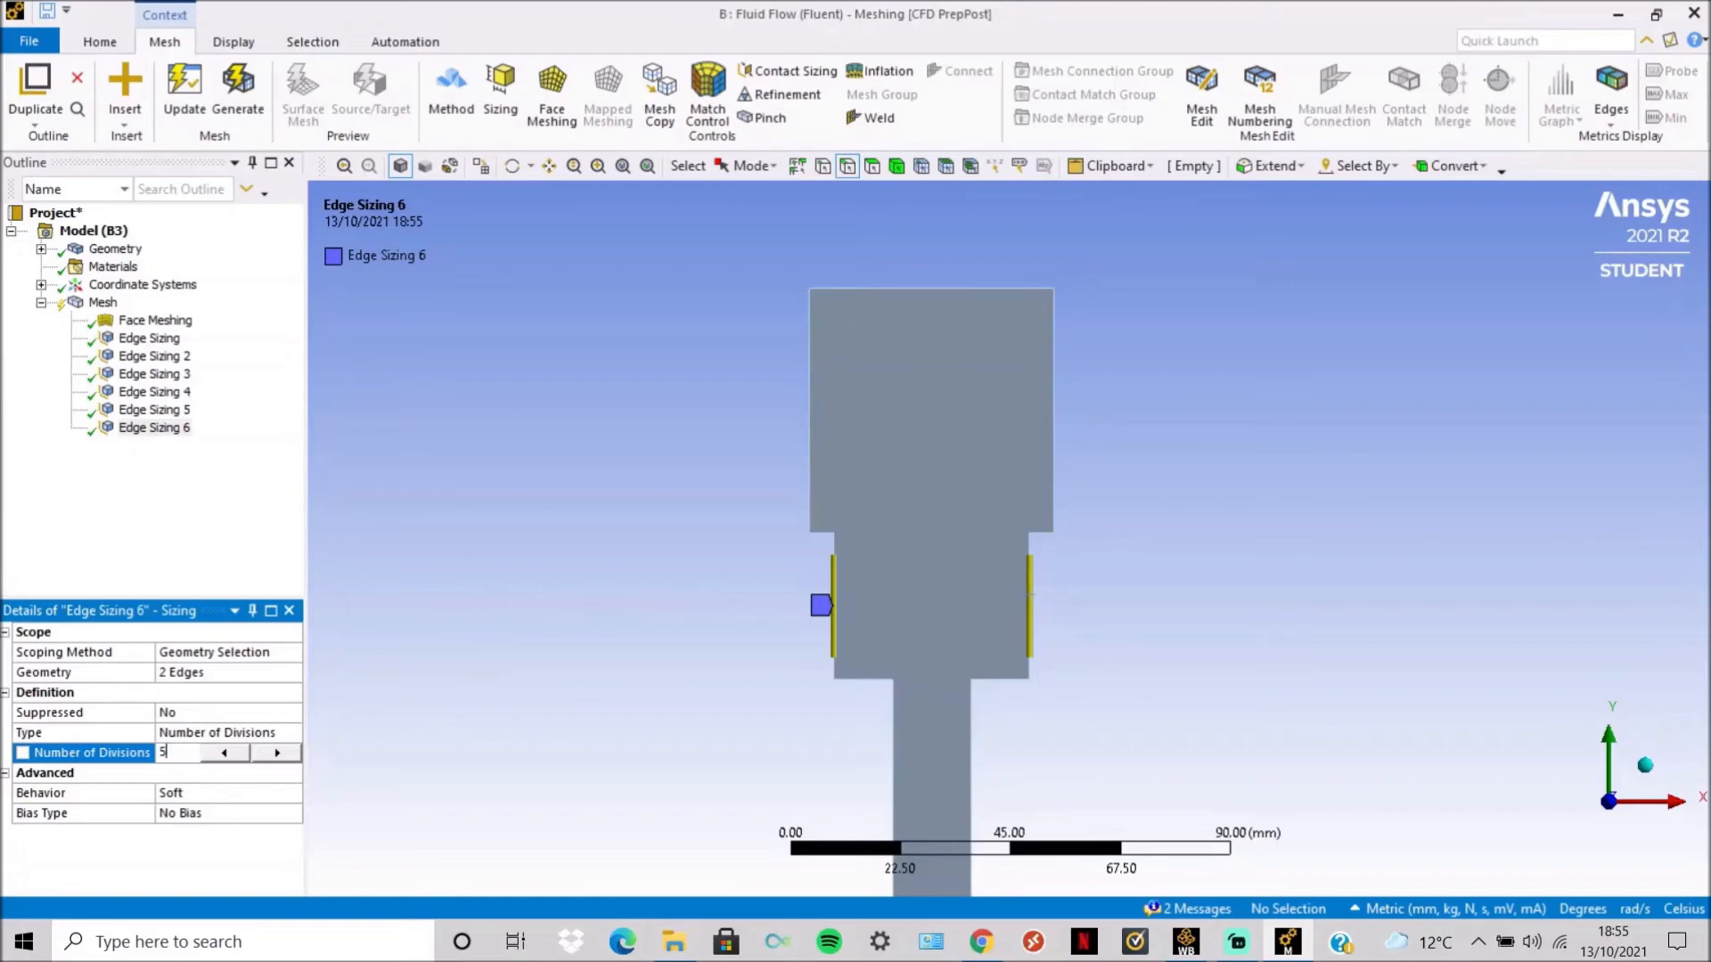
key(Return)
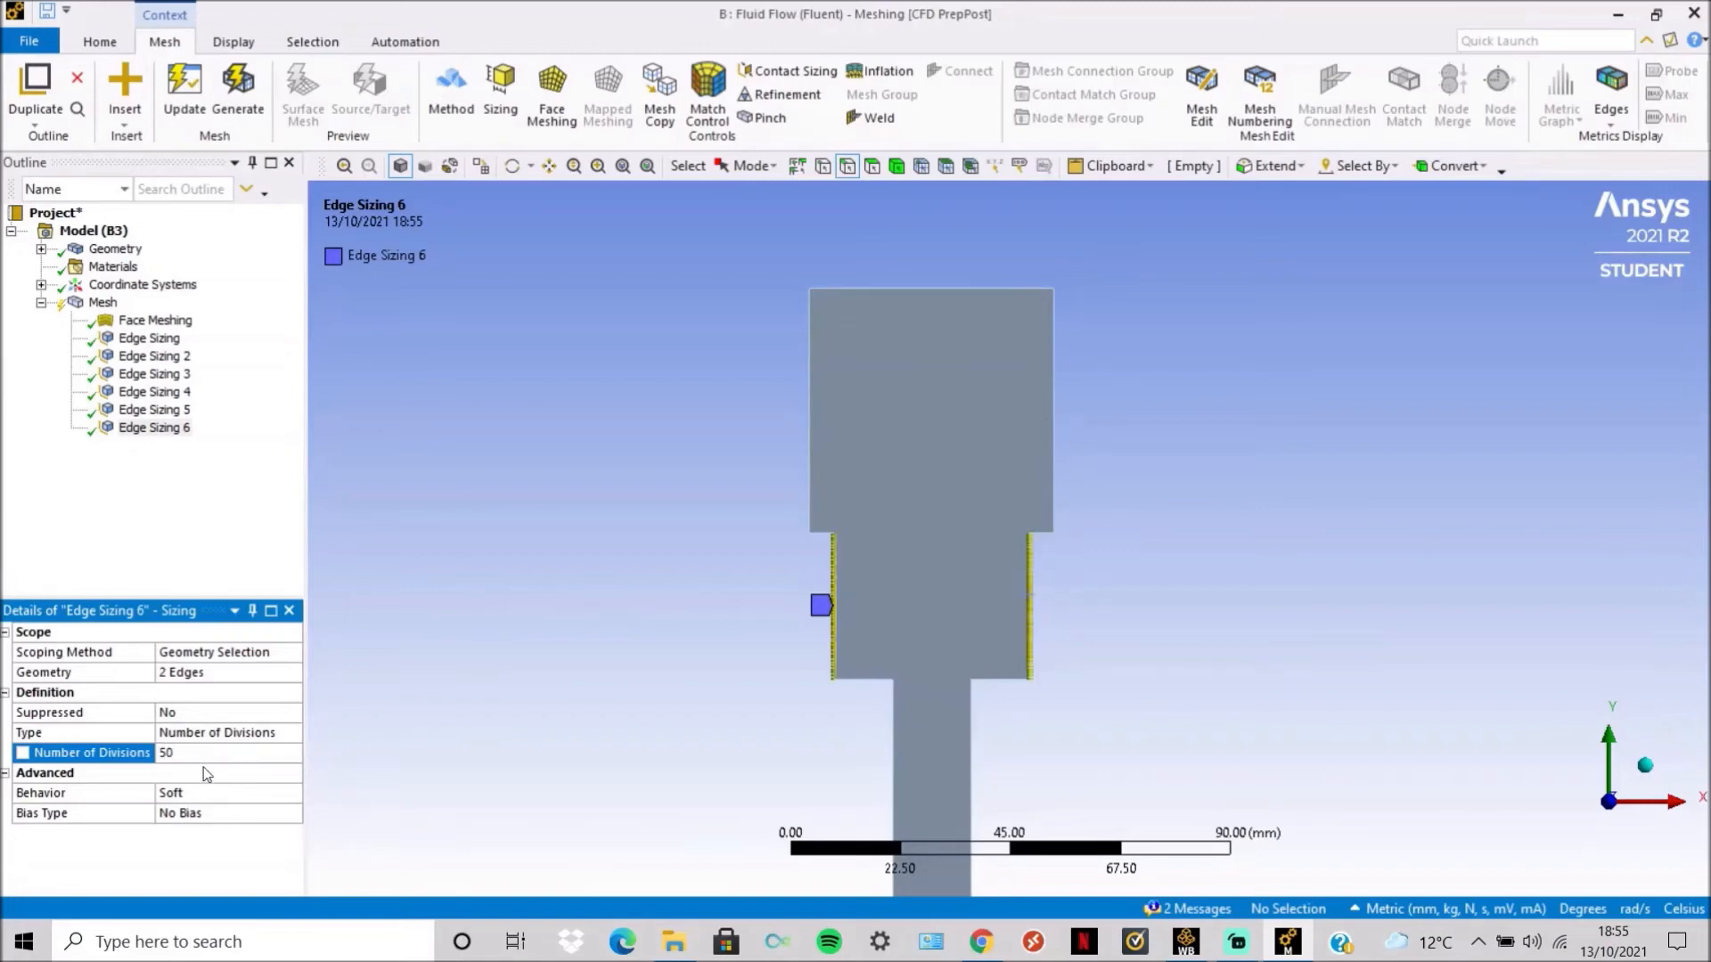
click(221, 793)
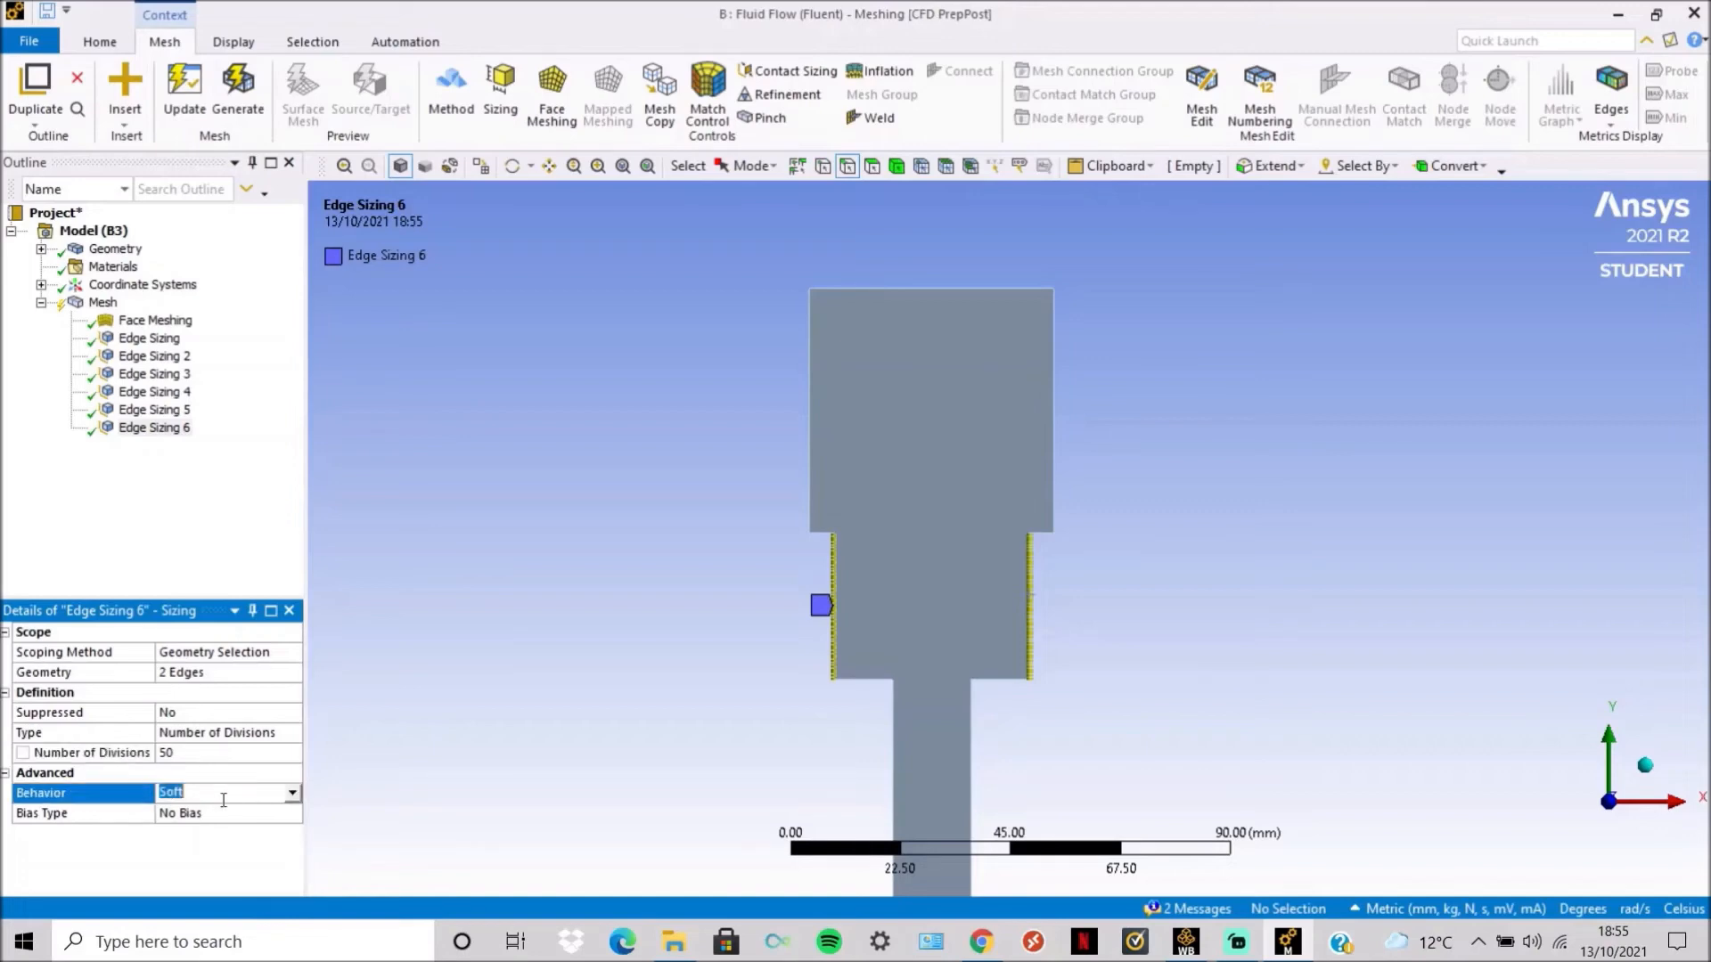
click(292, 794)
click(272, 823)
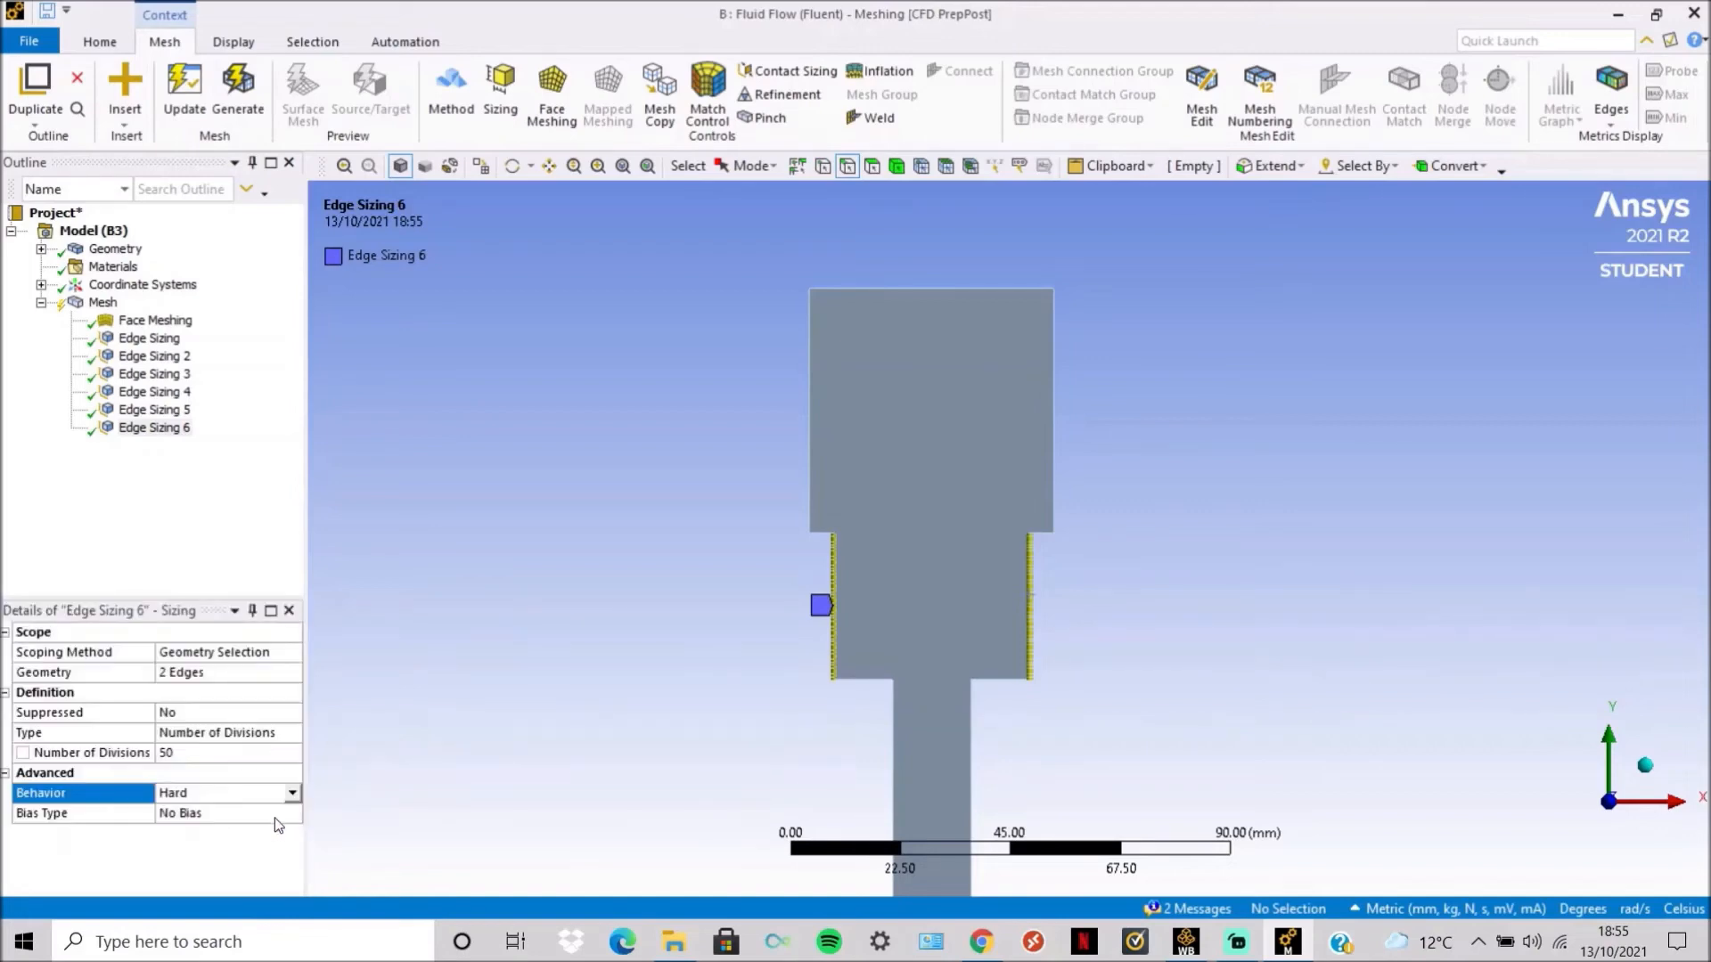
Bias Edge Sizing 6 finer toward both ends, using Smooth Transition with a growth rate of 1.1, and generate the mesh.
click(287, 814)
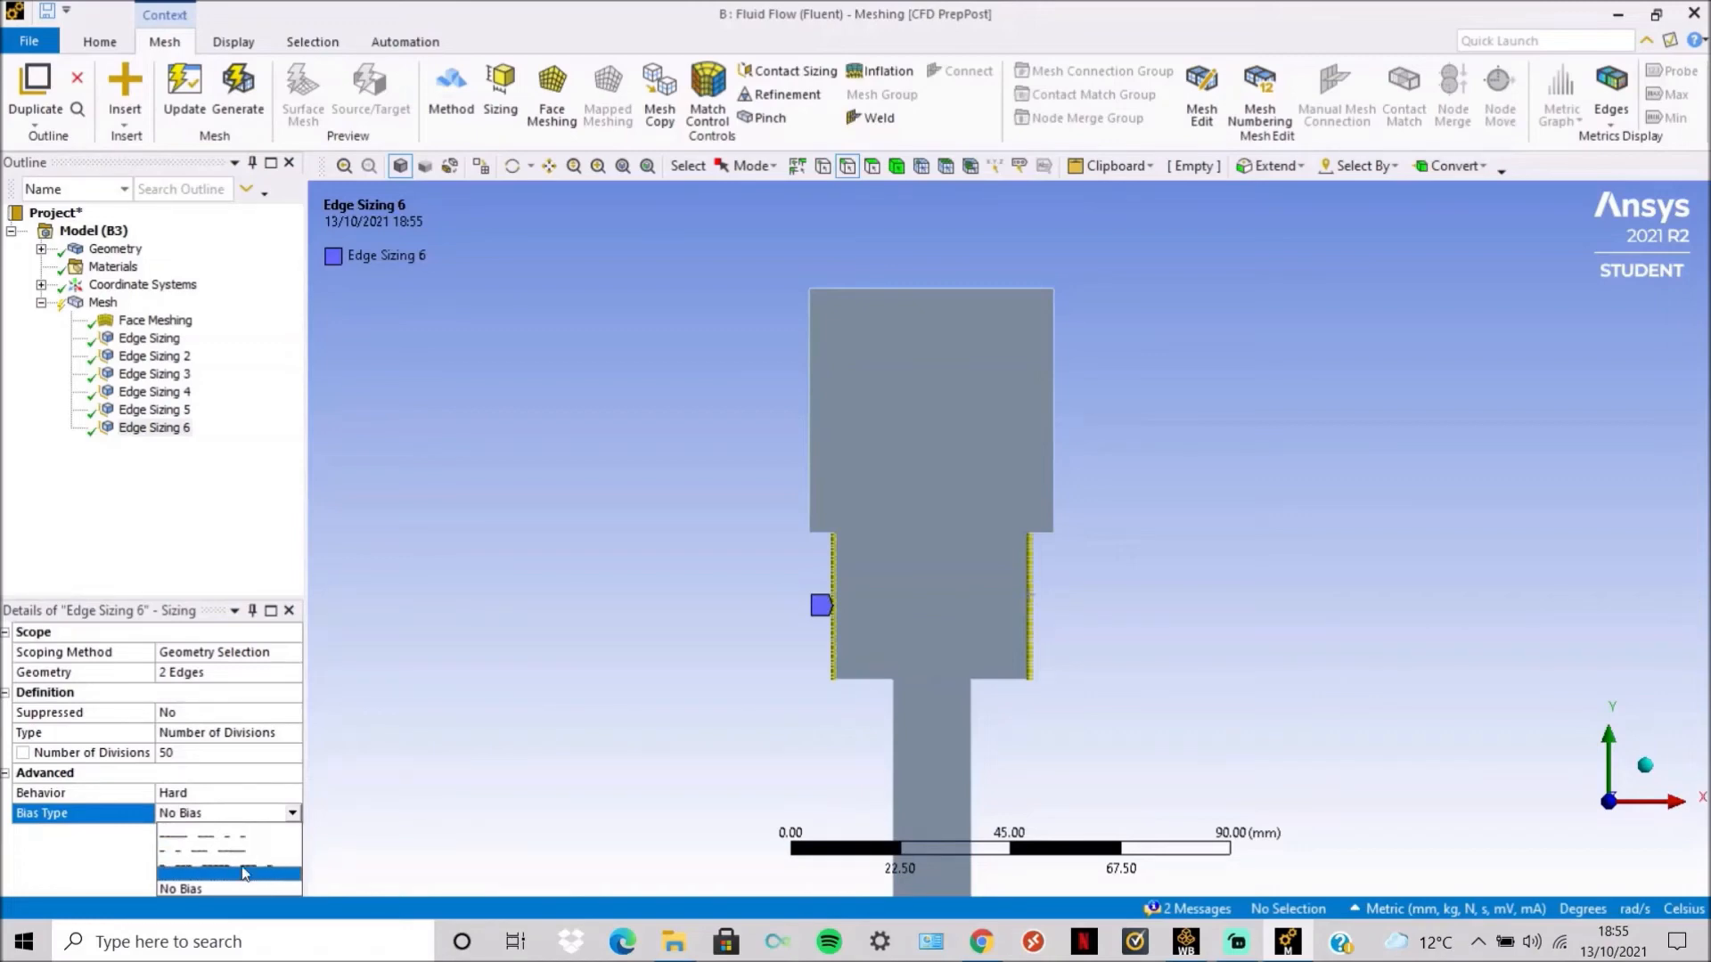
click(253, 866)
click(246, 836)
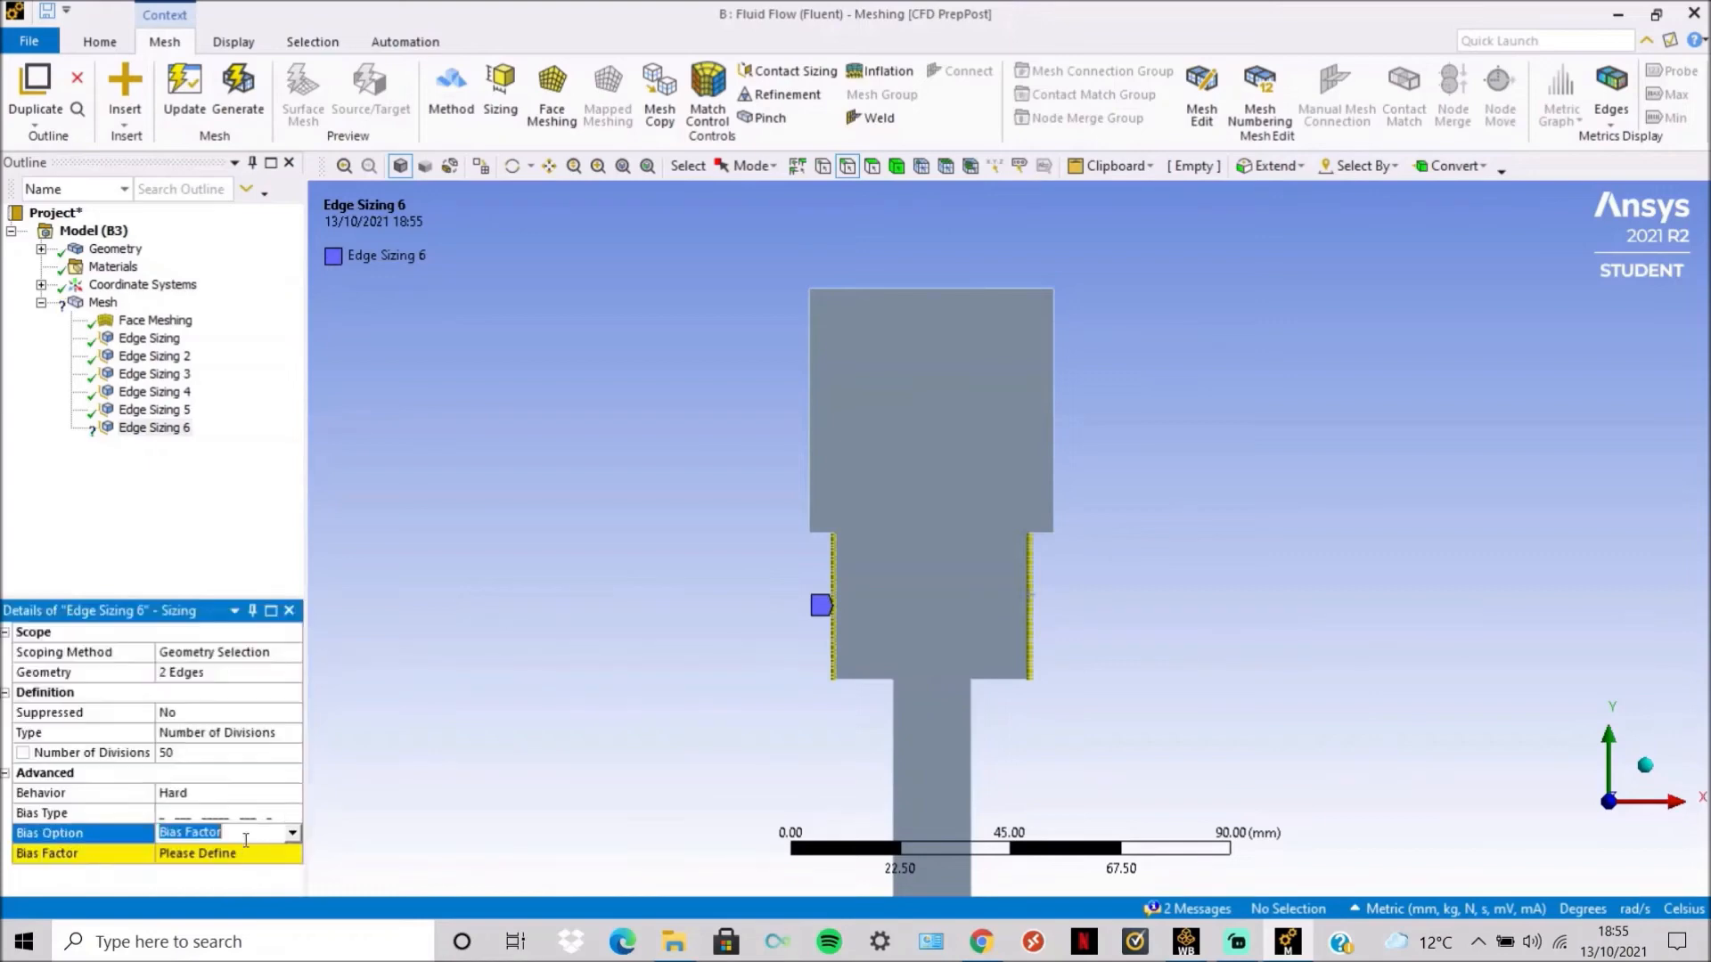
click(292, 834)
click(261, 859)
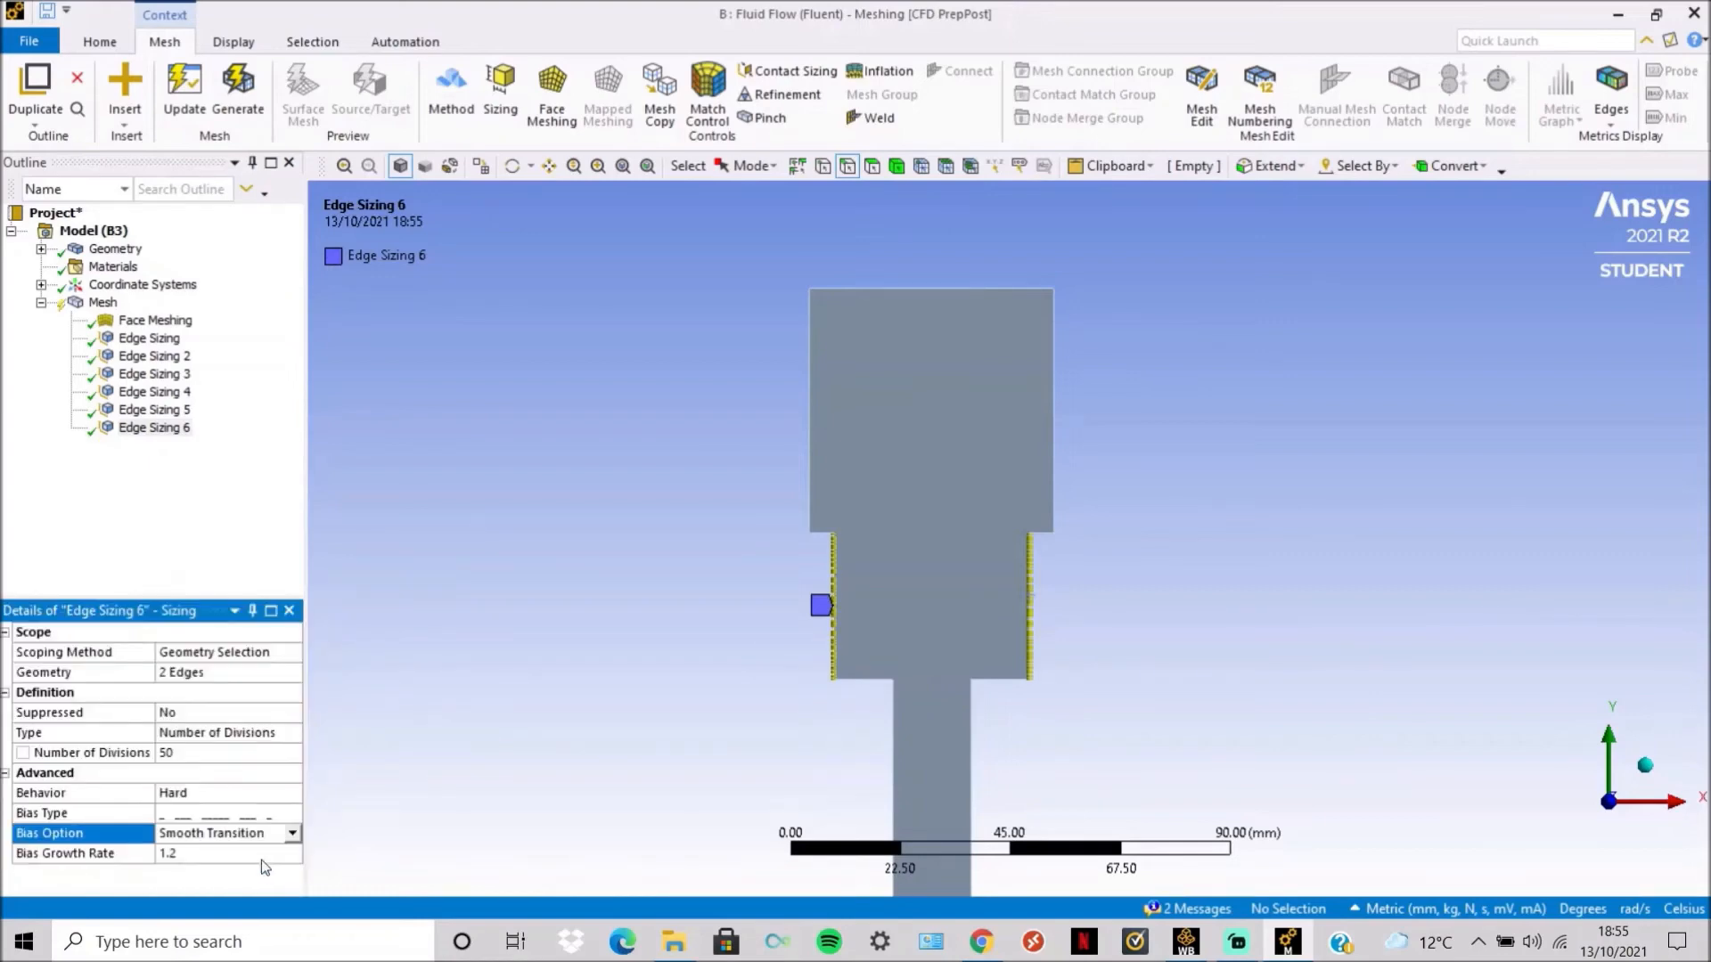
click(242, 851)
text(1.1)
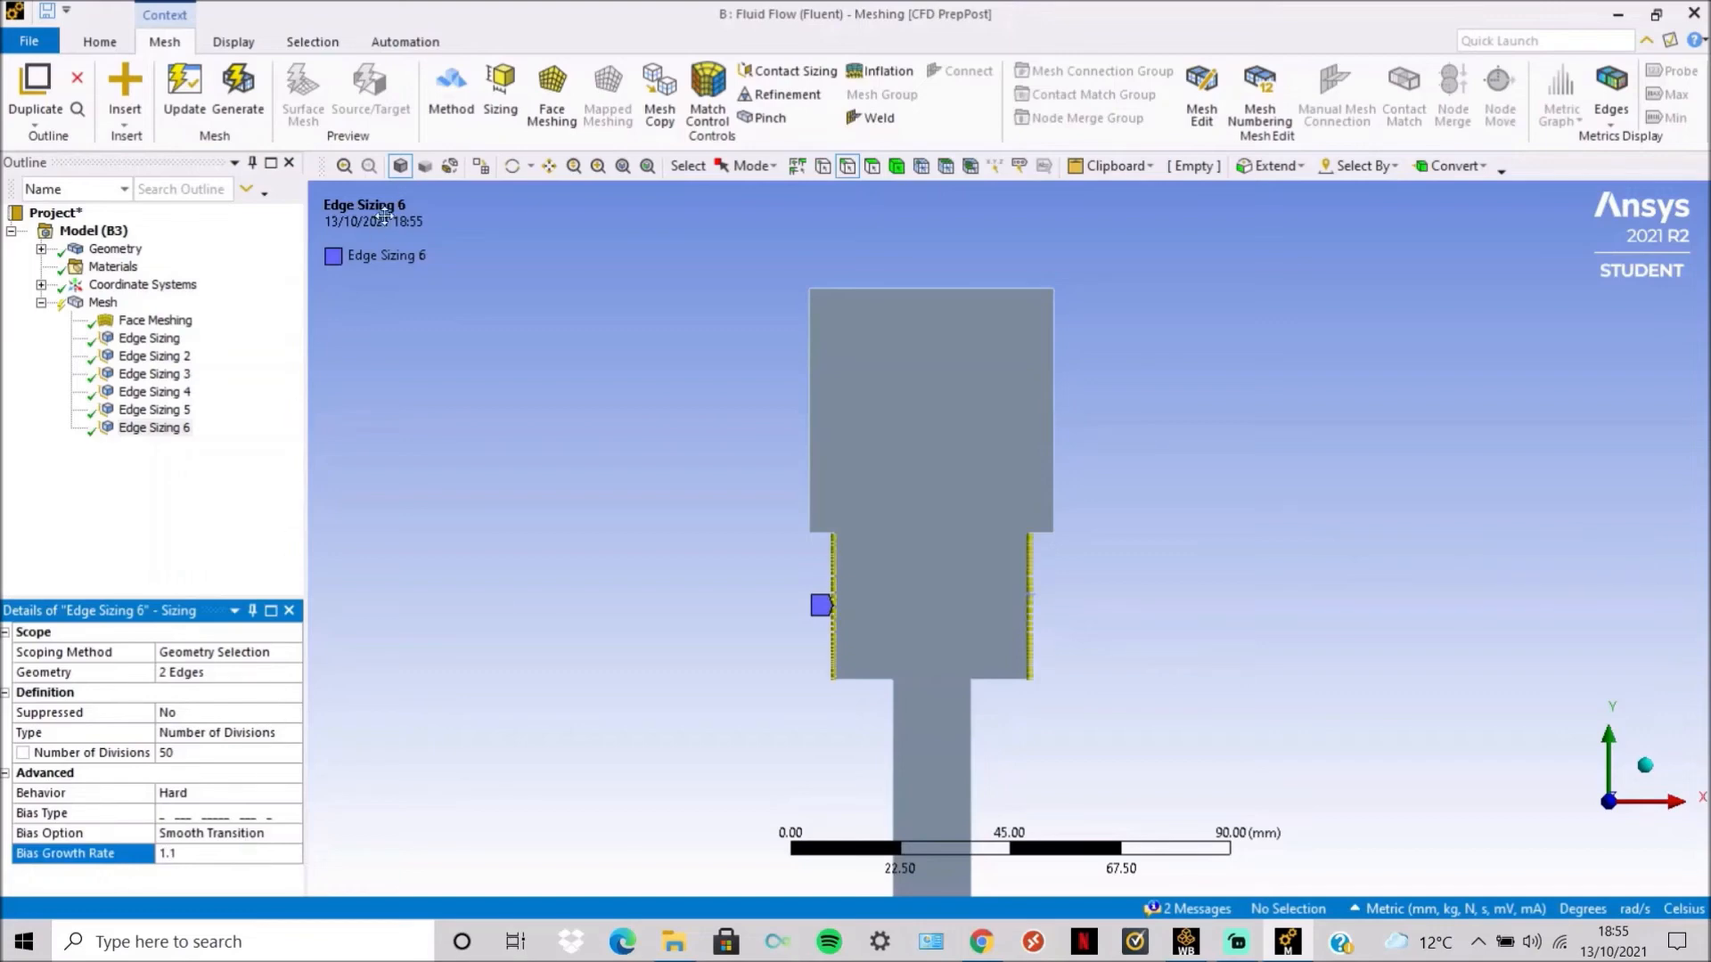
click(232, 93)
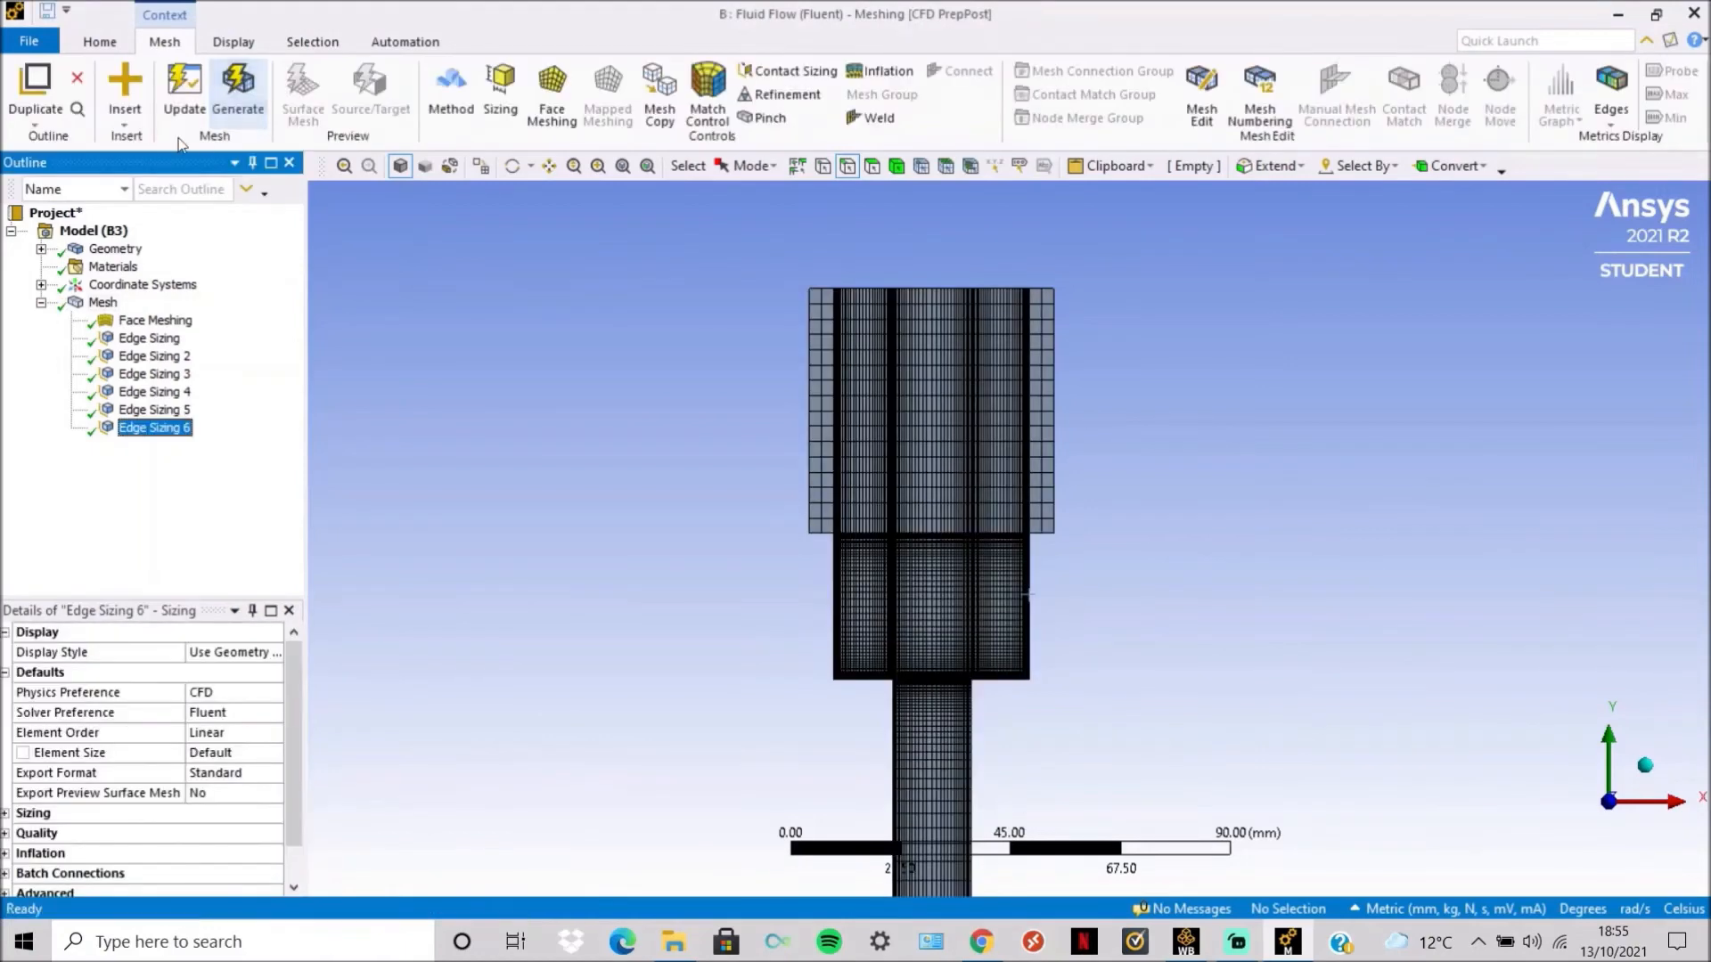
Insert another sizing on the four short horizontal edges at the outer corners of the widest upper block.
right_click(166, 429)
mouse_move(221, 440)
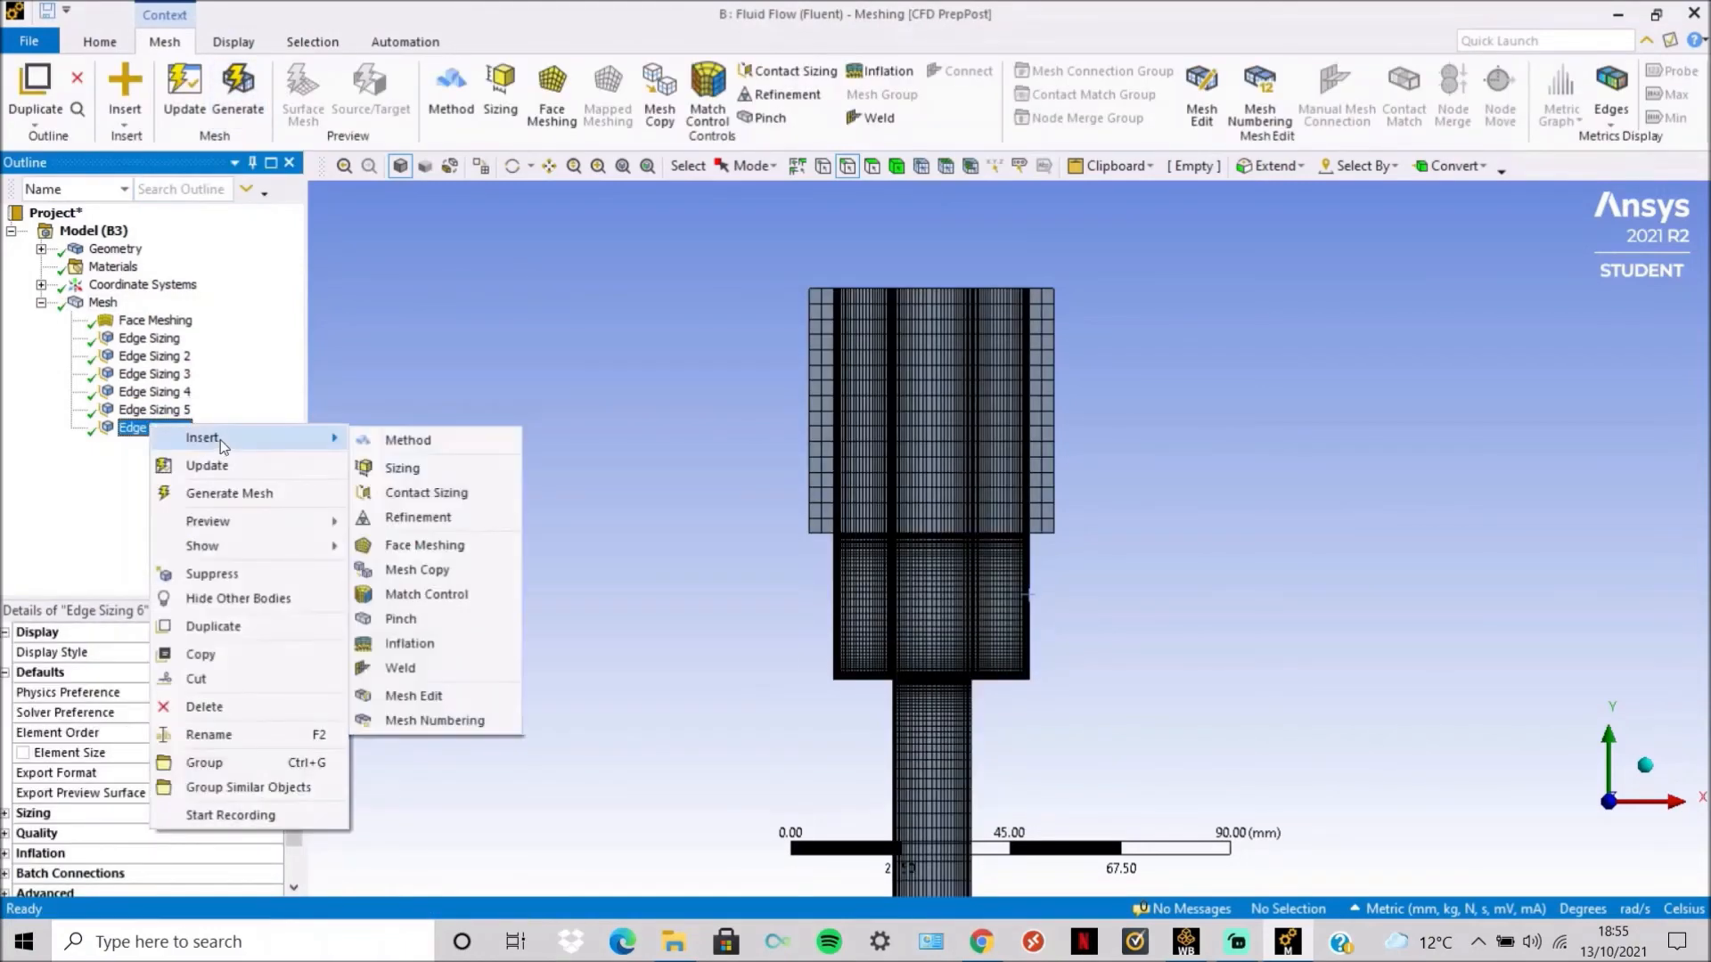
click(394, 471)
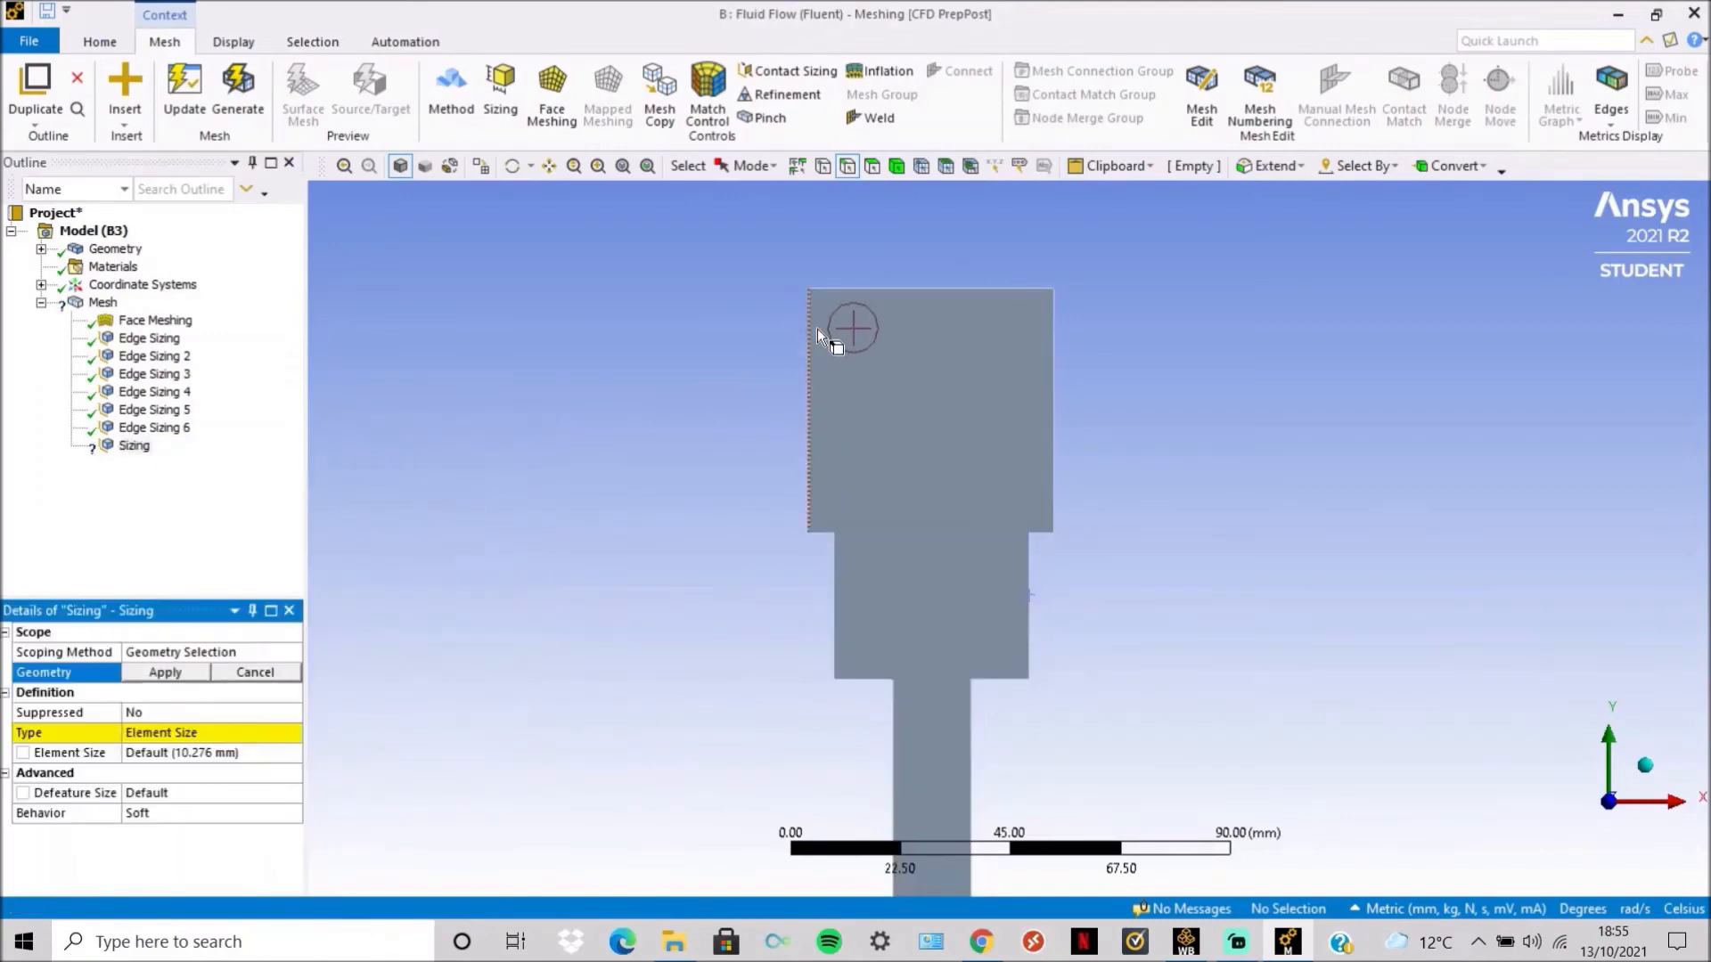
click(826, 290)
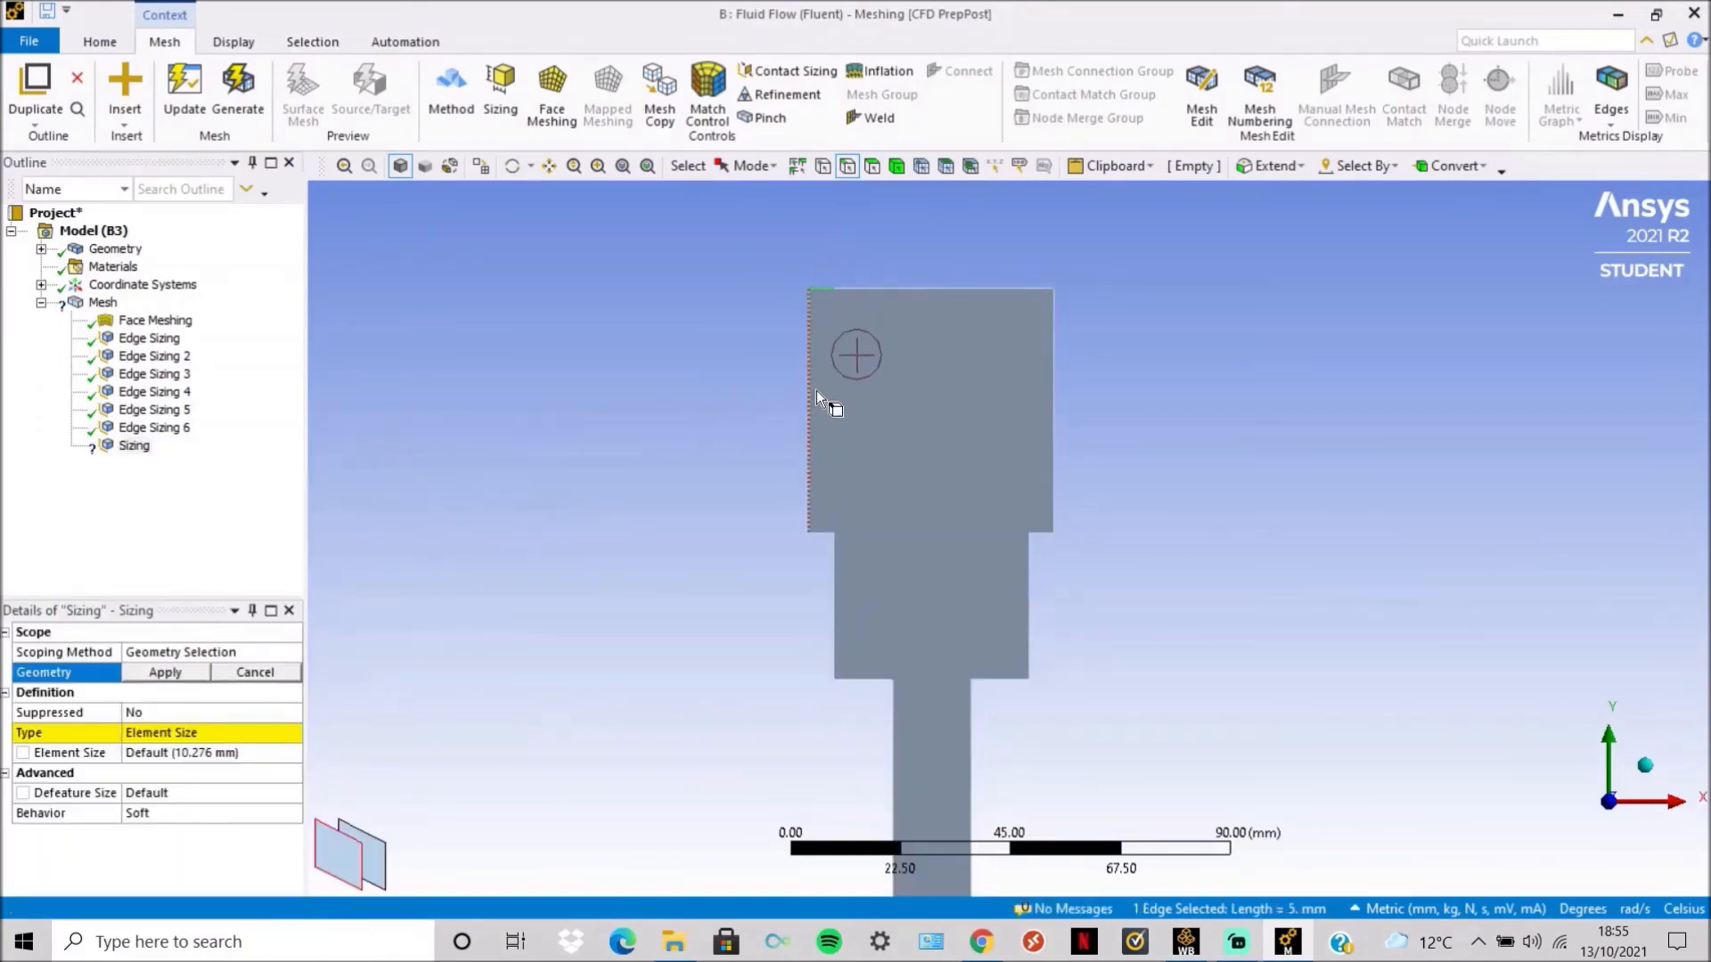
ctrl+click(820, 531)
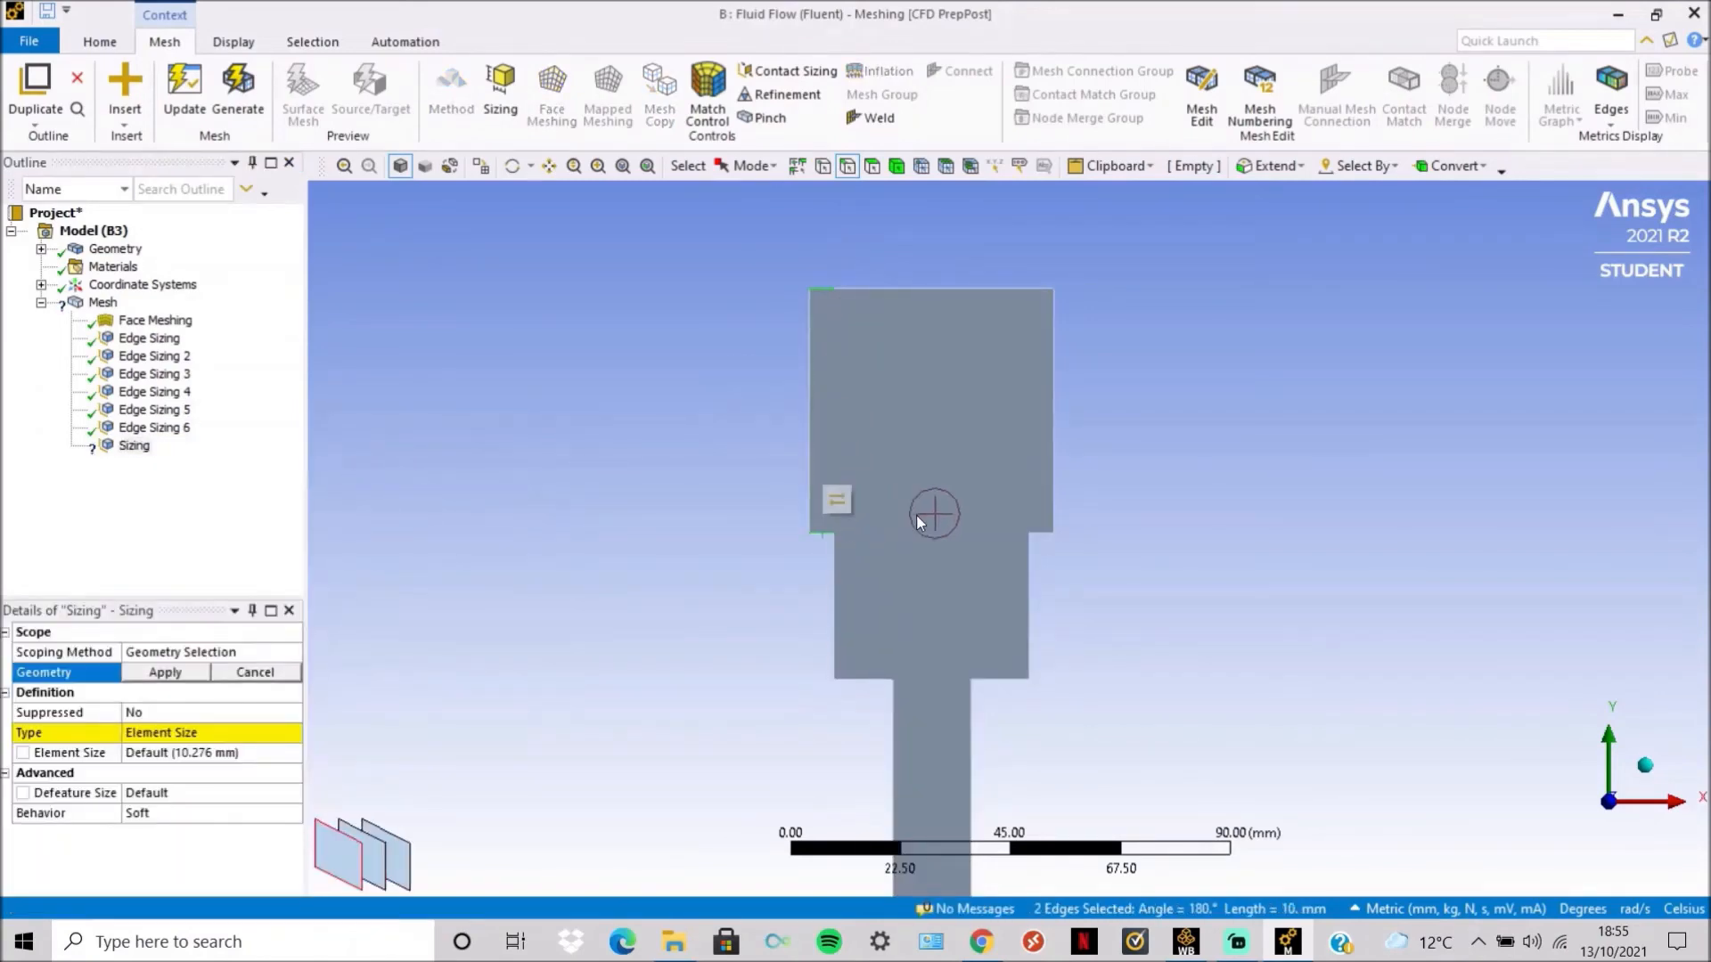
ctrl+click(1045, 533)
ctrl+click(1038, 288)
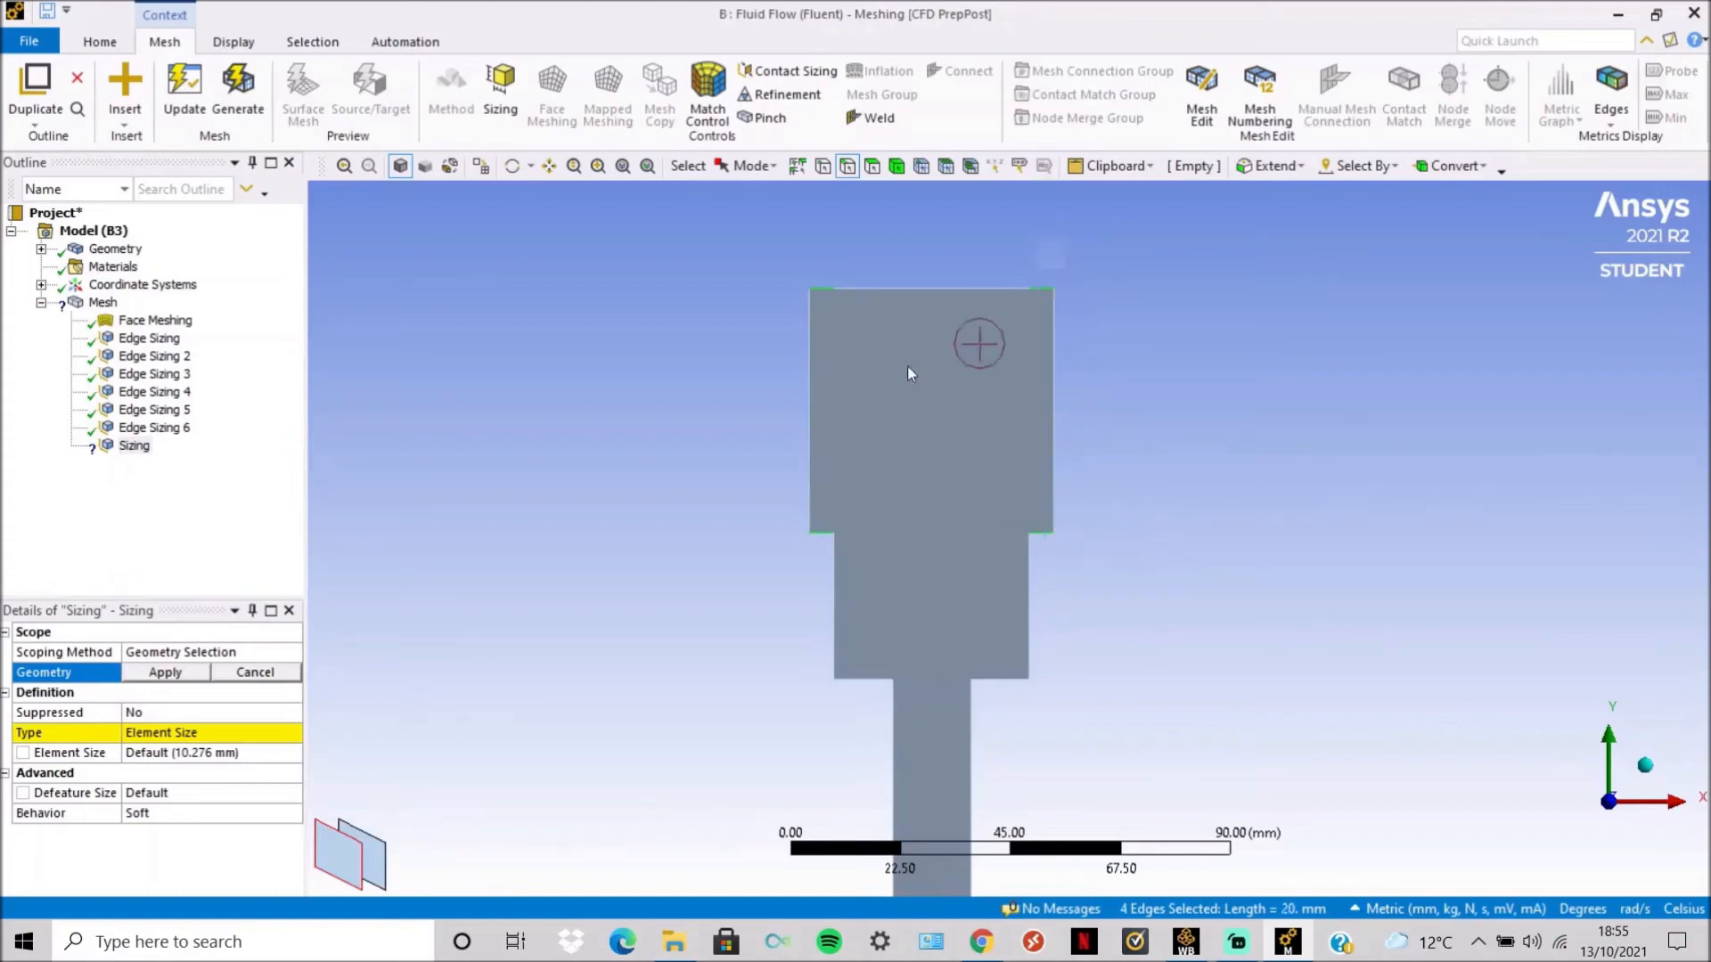
click(165, 672)
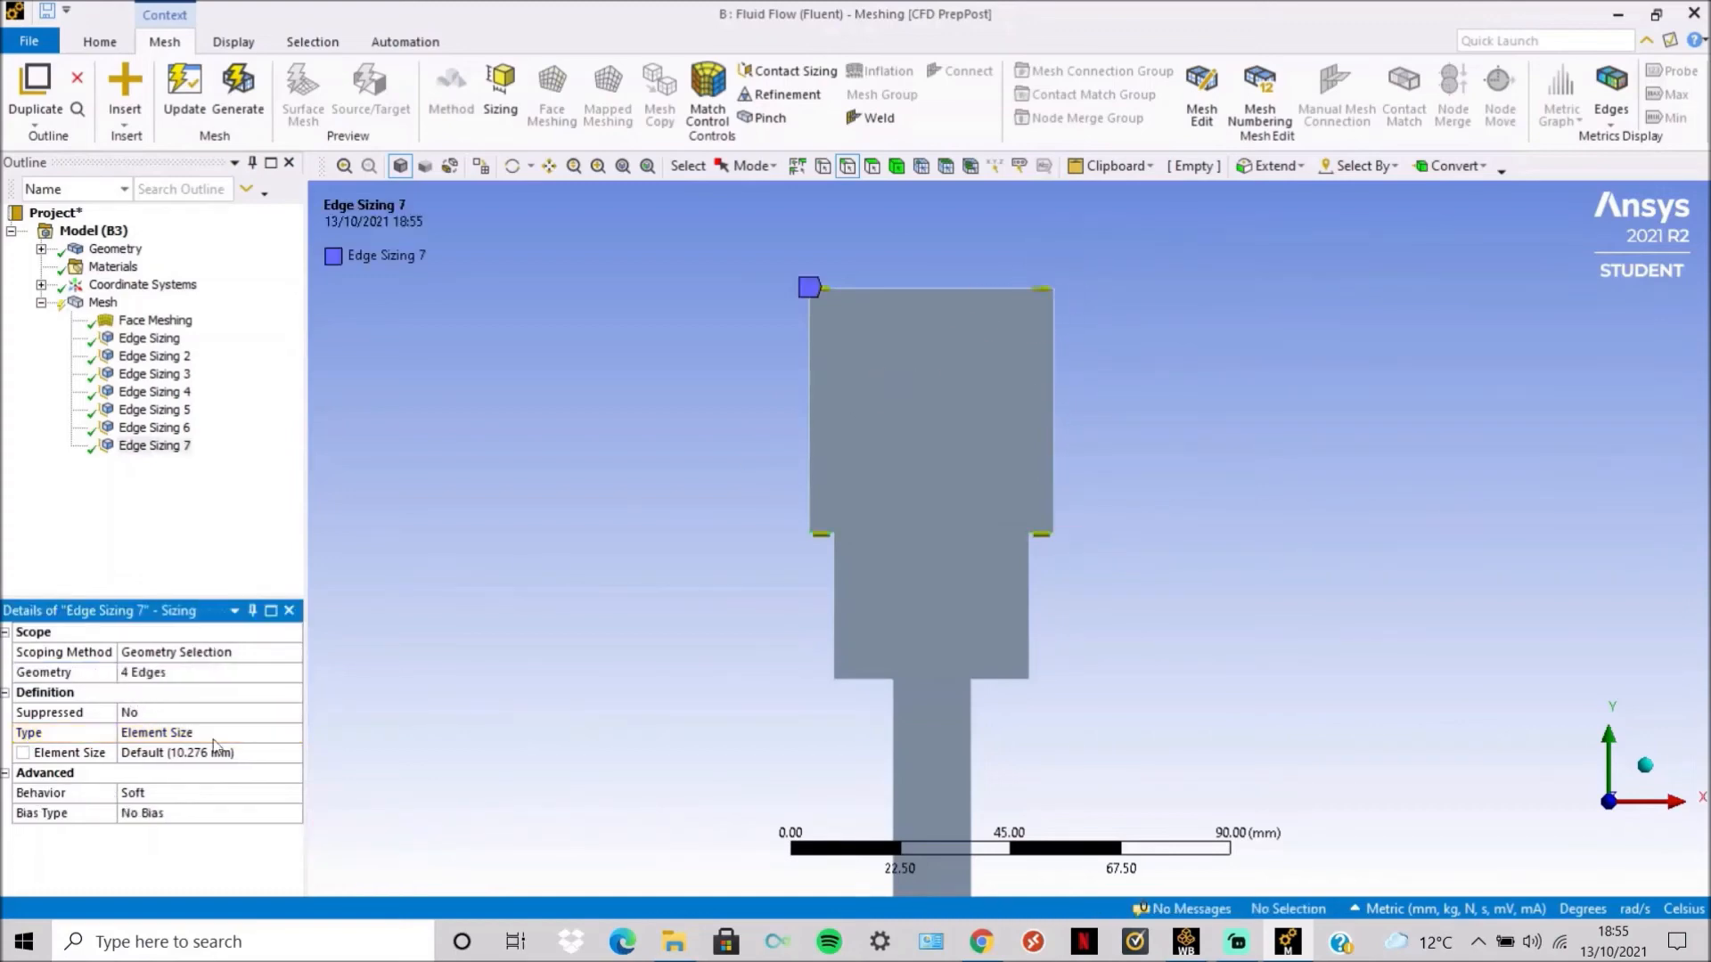
Set Edge Sizing 7 to Number of Divisions with 20 divisions and Hard behavior.
click(292, 729)
click(284, 764)
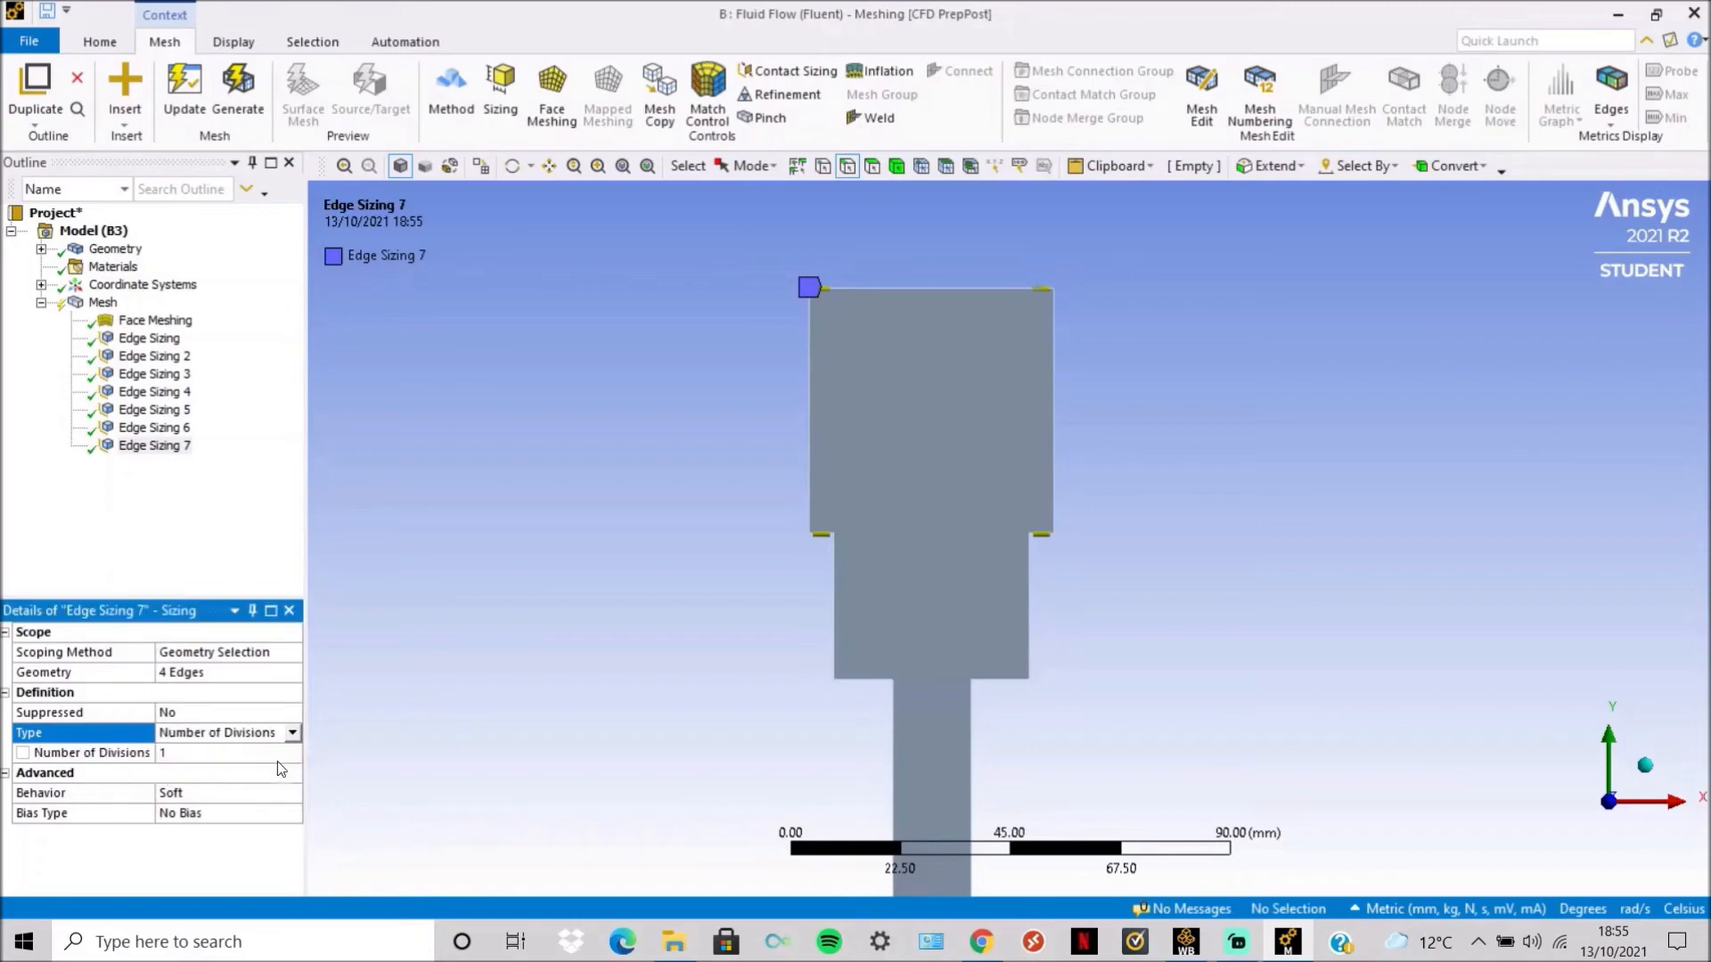
click(258, 751)
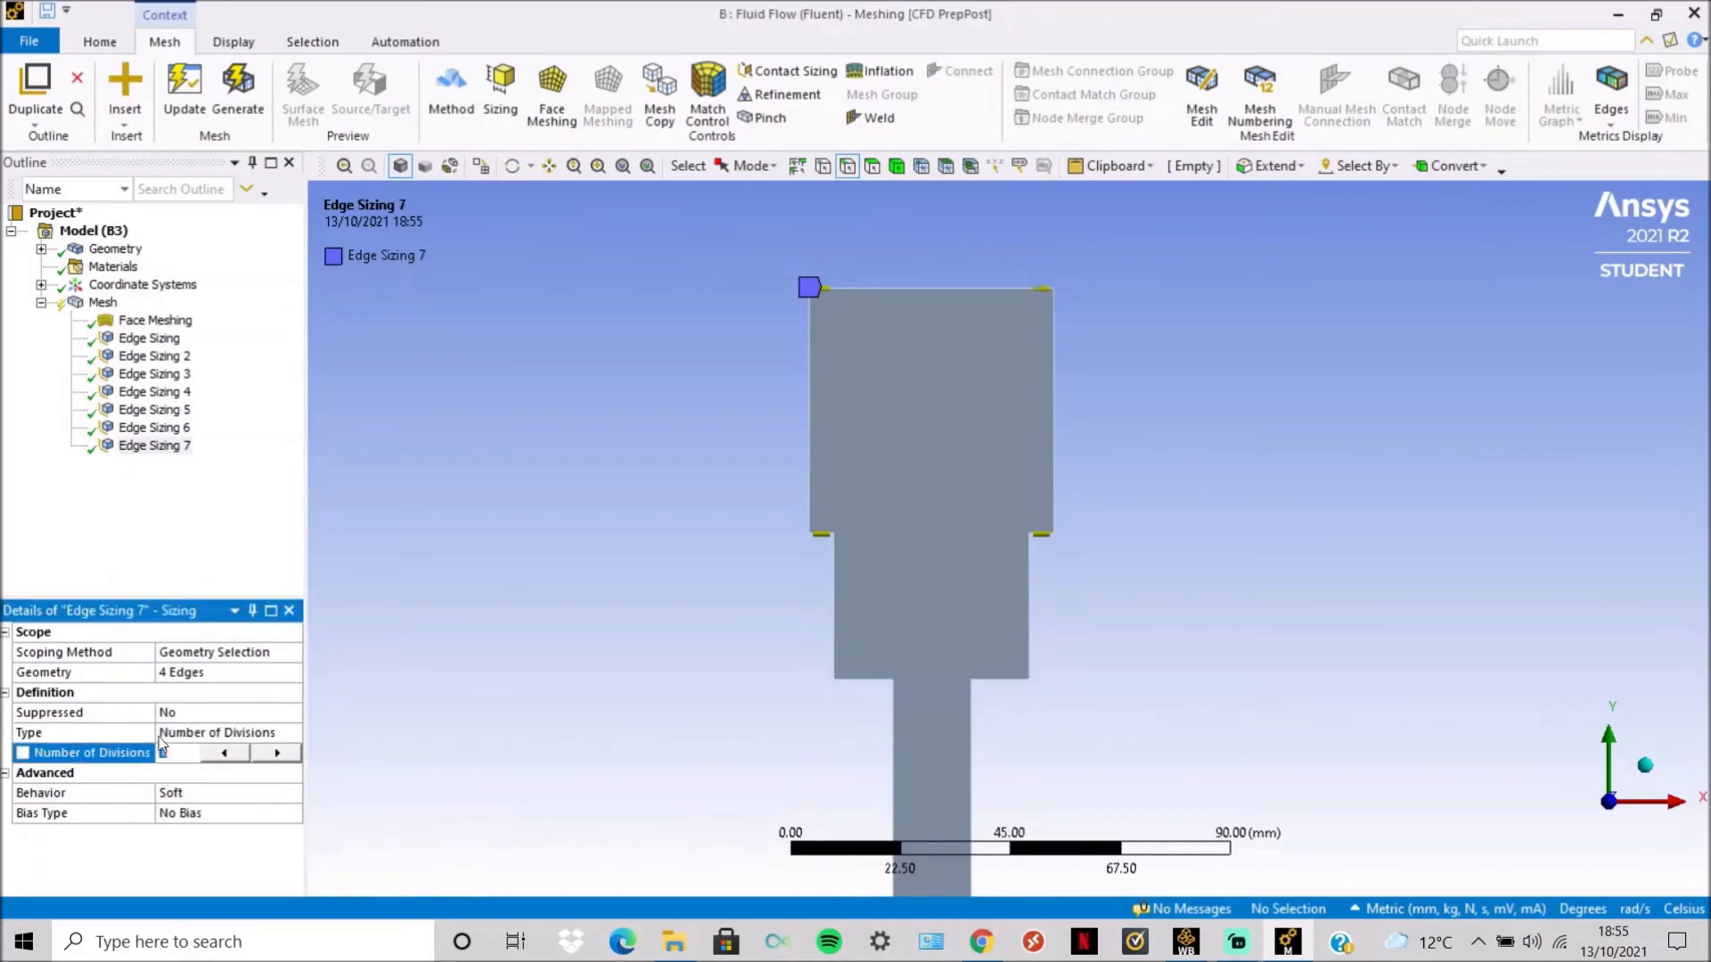
text(20)
key(Return)
click(189, 788)
click(286, 792)
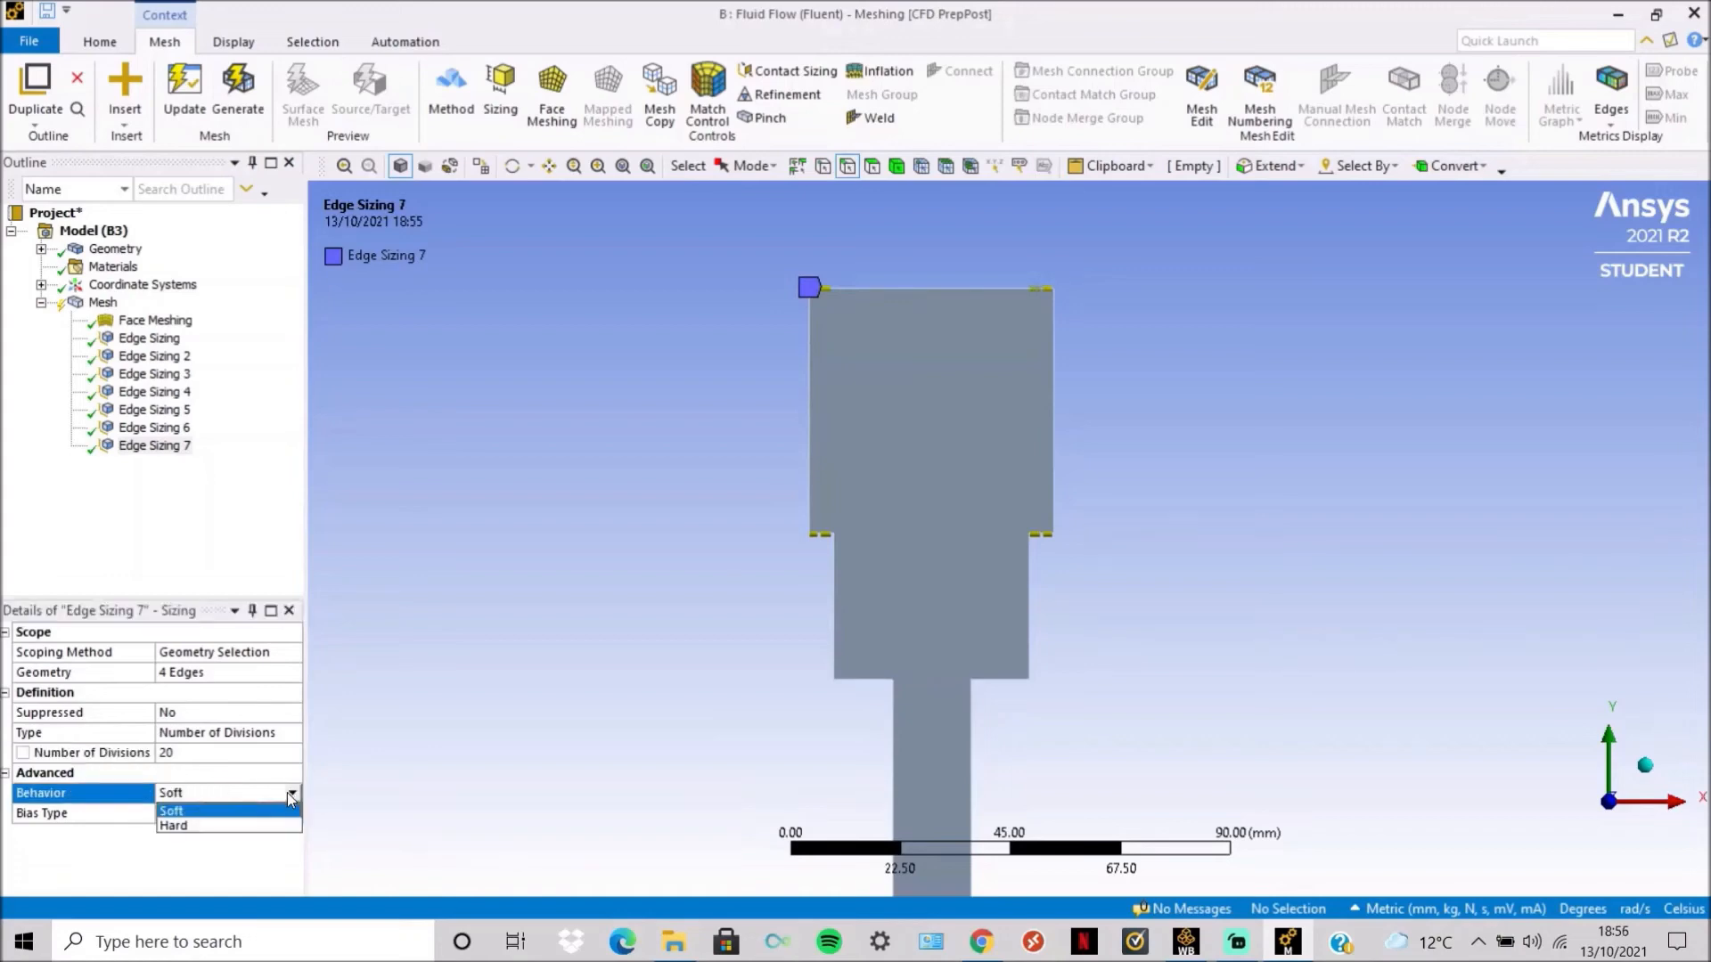
click(278, 825)
Give Edge Sizing 7 the one-sided coarse-to-fine bias, using Smooth Transition with a growth rate of 1.1.
click(287, 810)
click(289, 813)
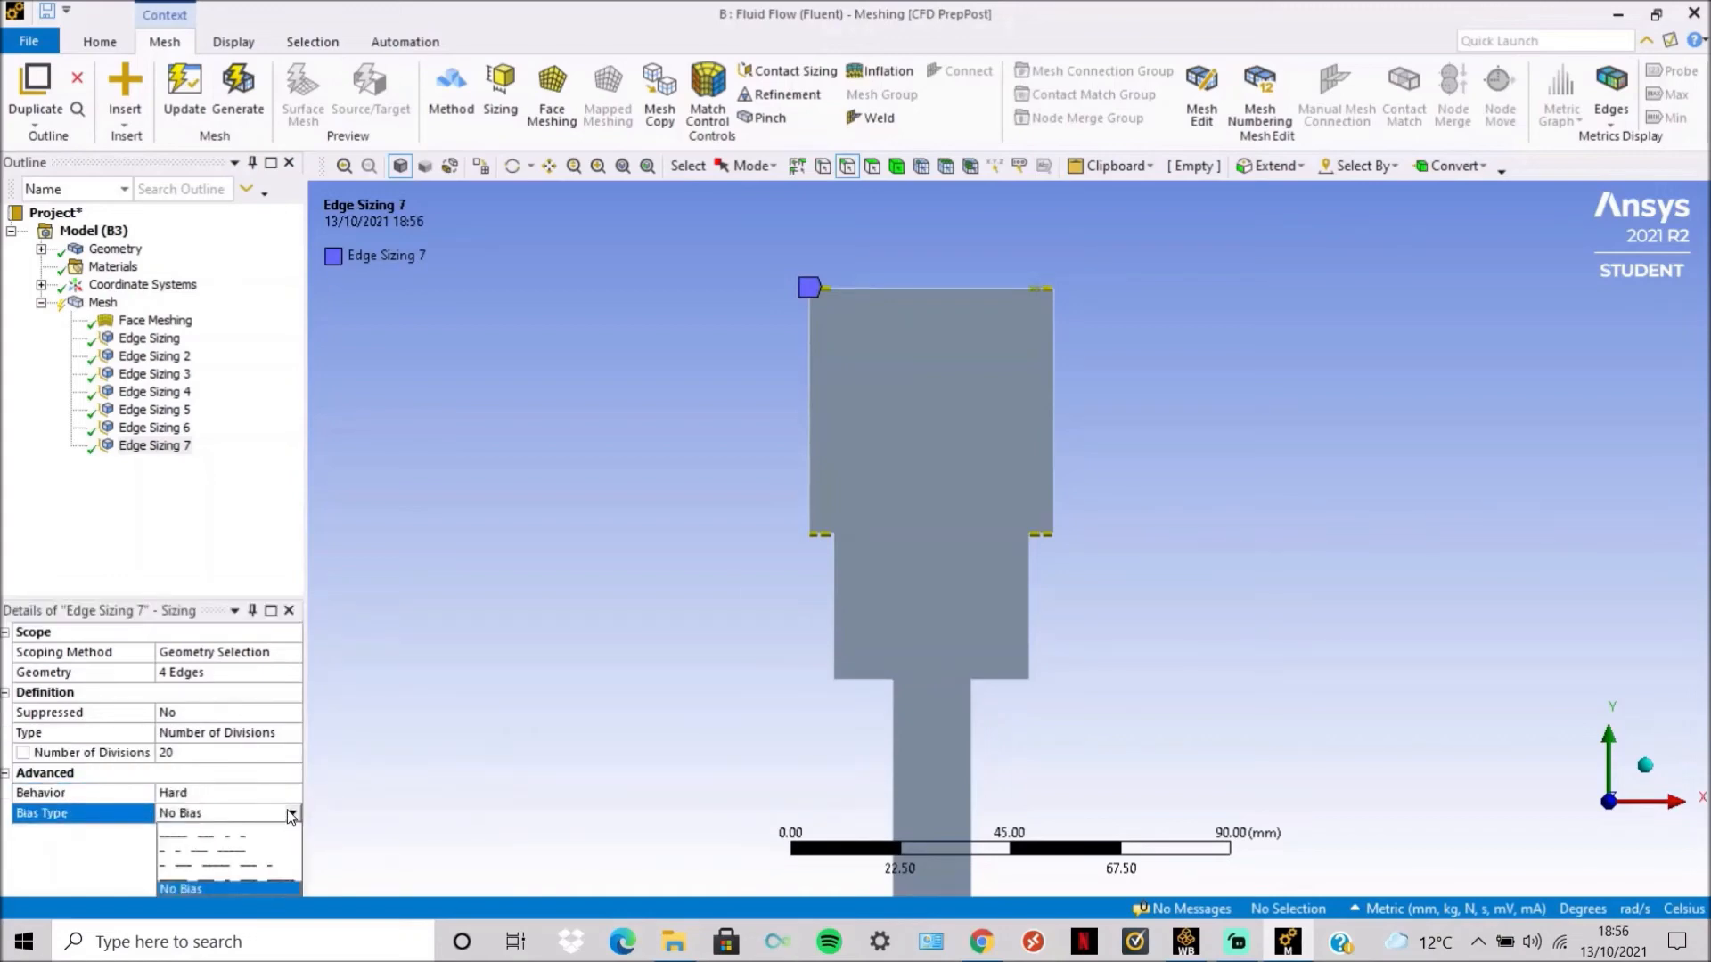
click(271, 835)
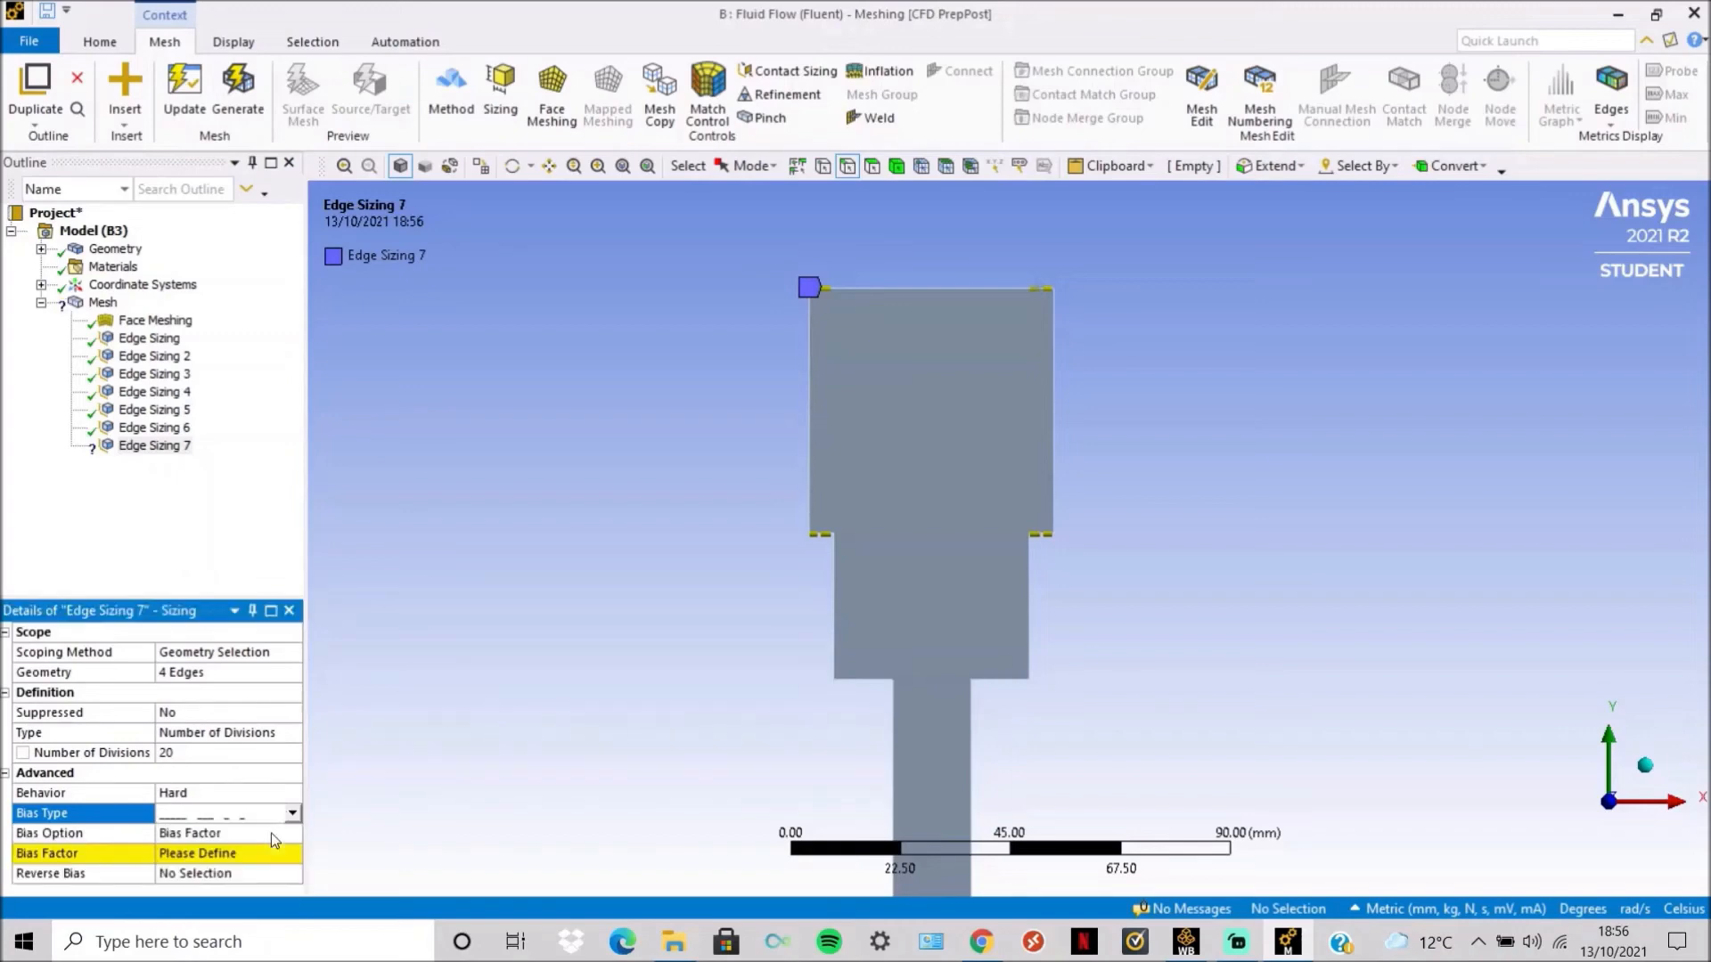
click(286, 834)
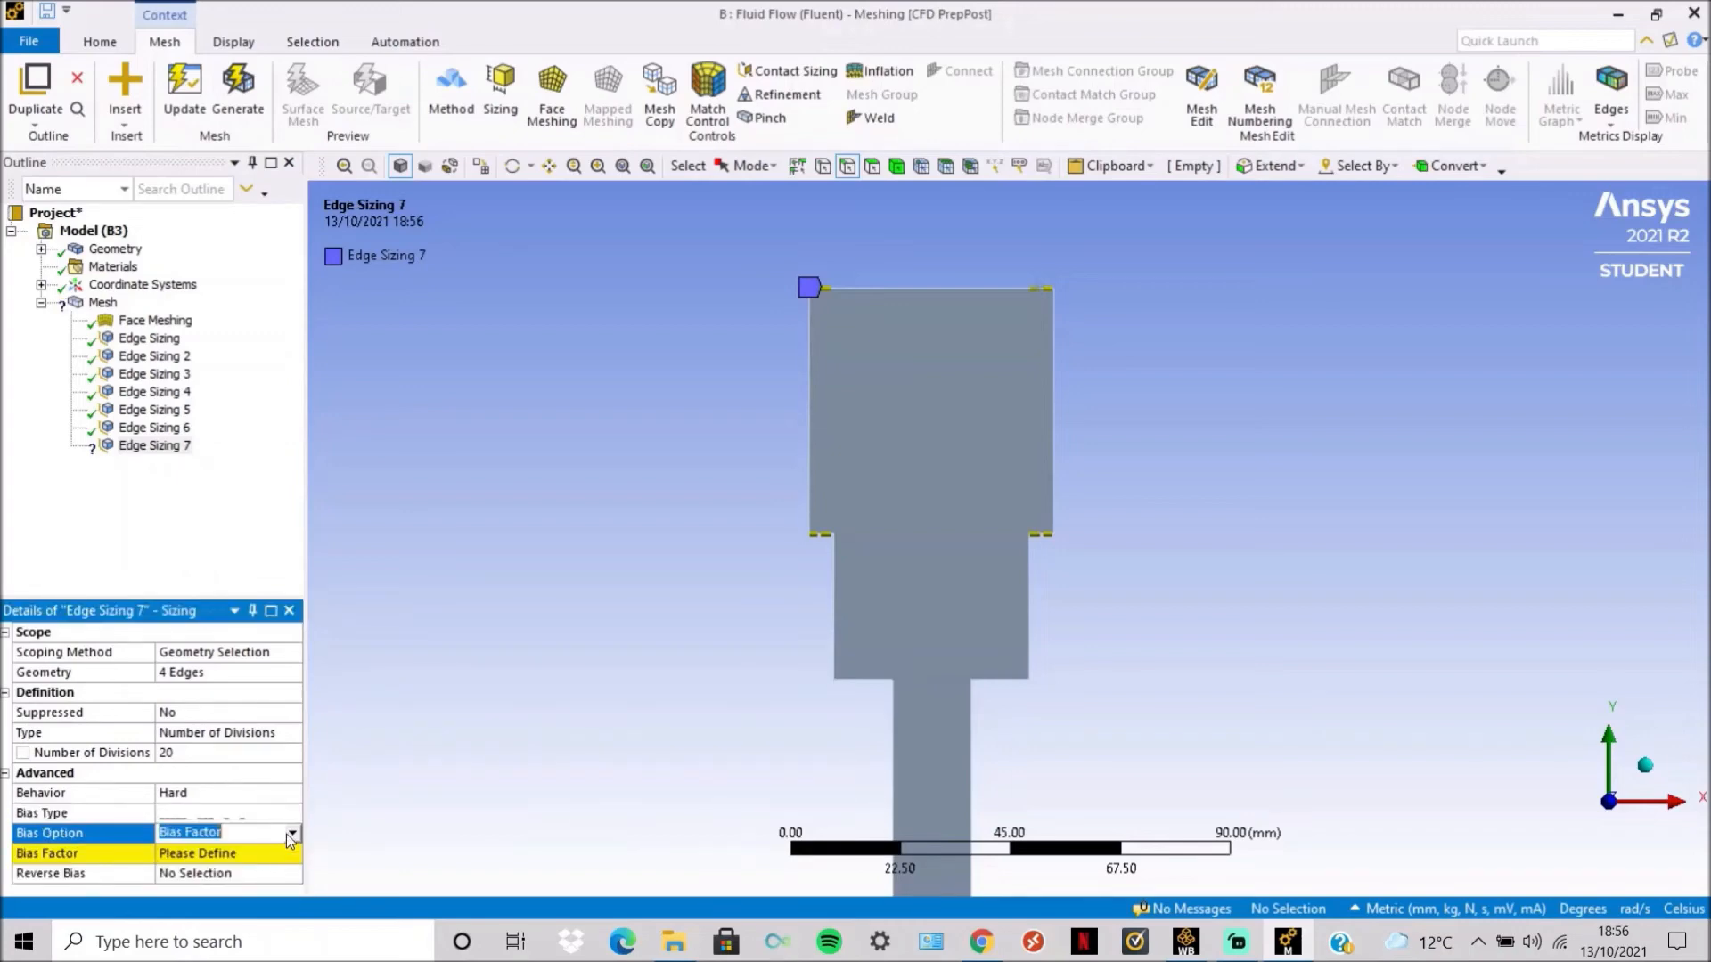
click(290, 834)
click(282, 867)
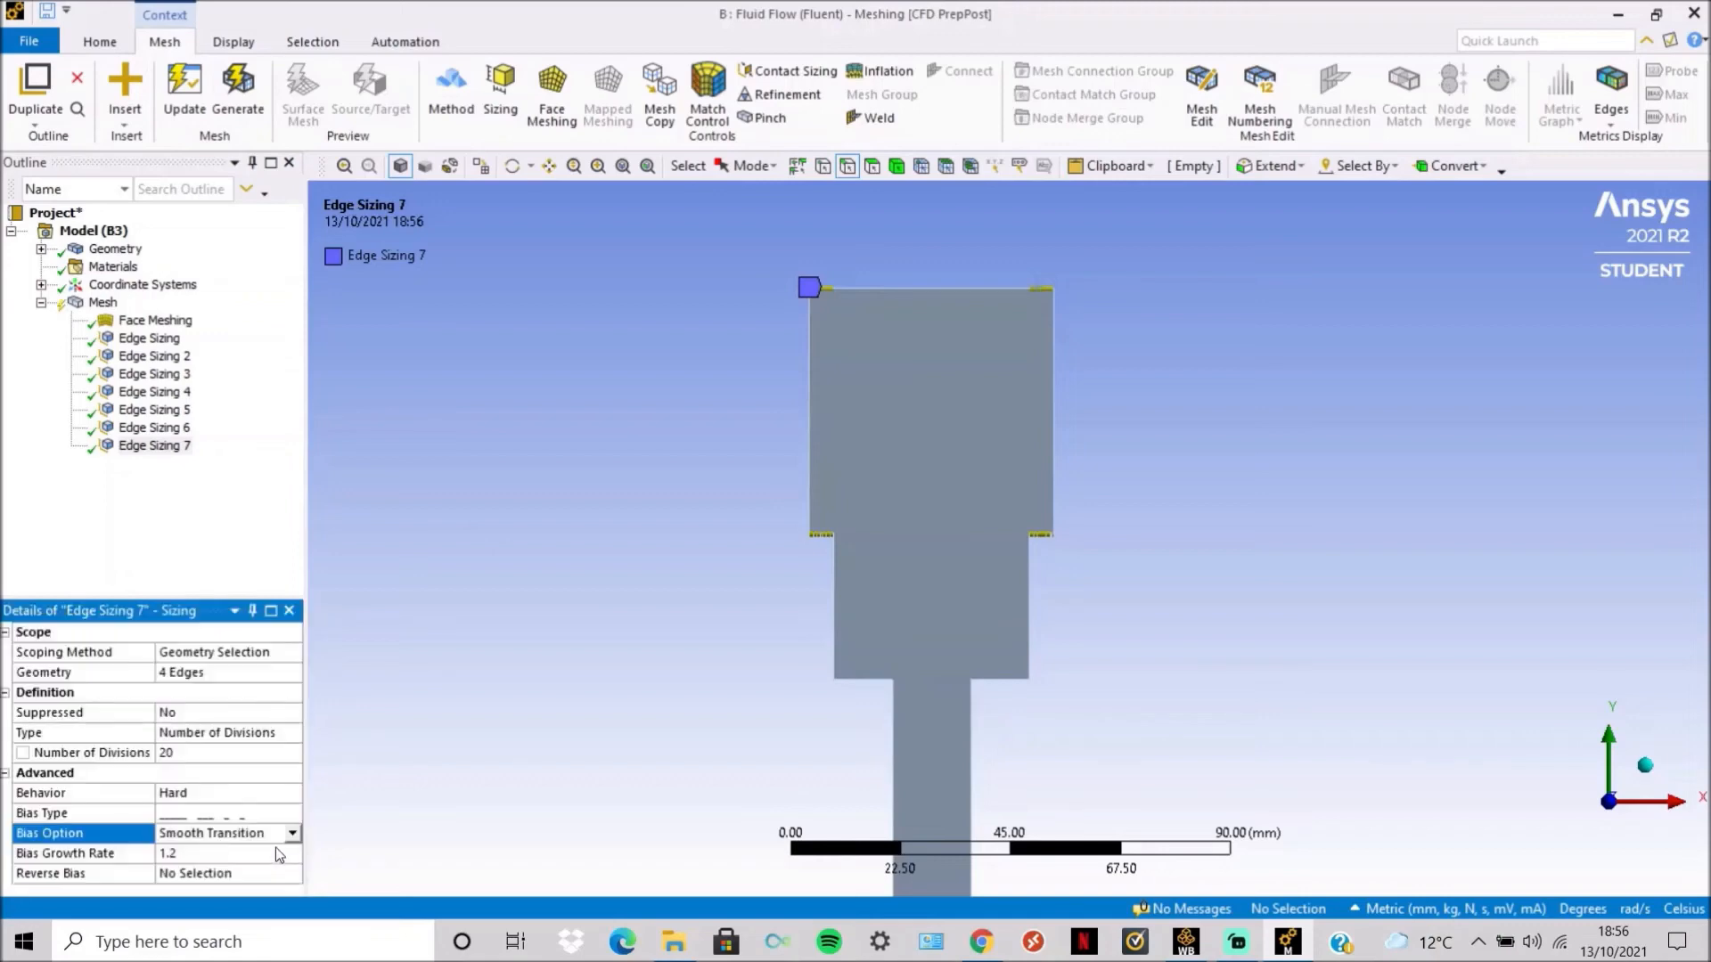
click(264, 858)
text(1)
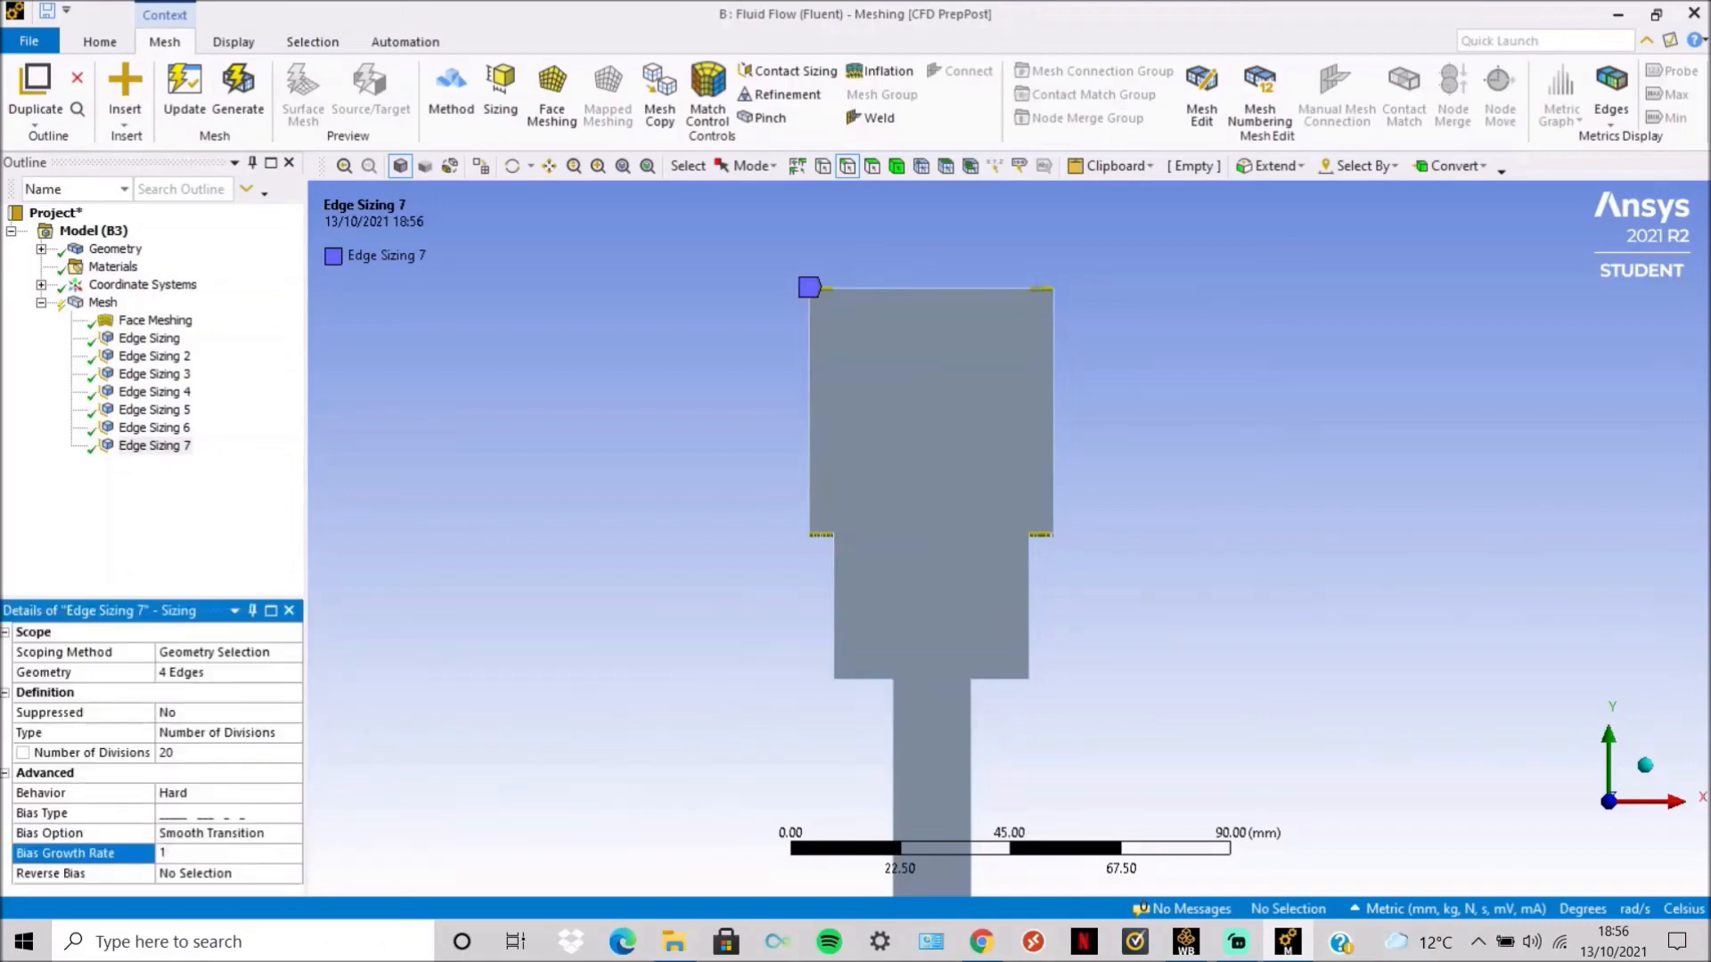
key(Return)
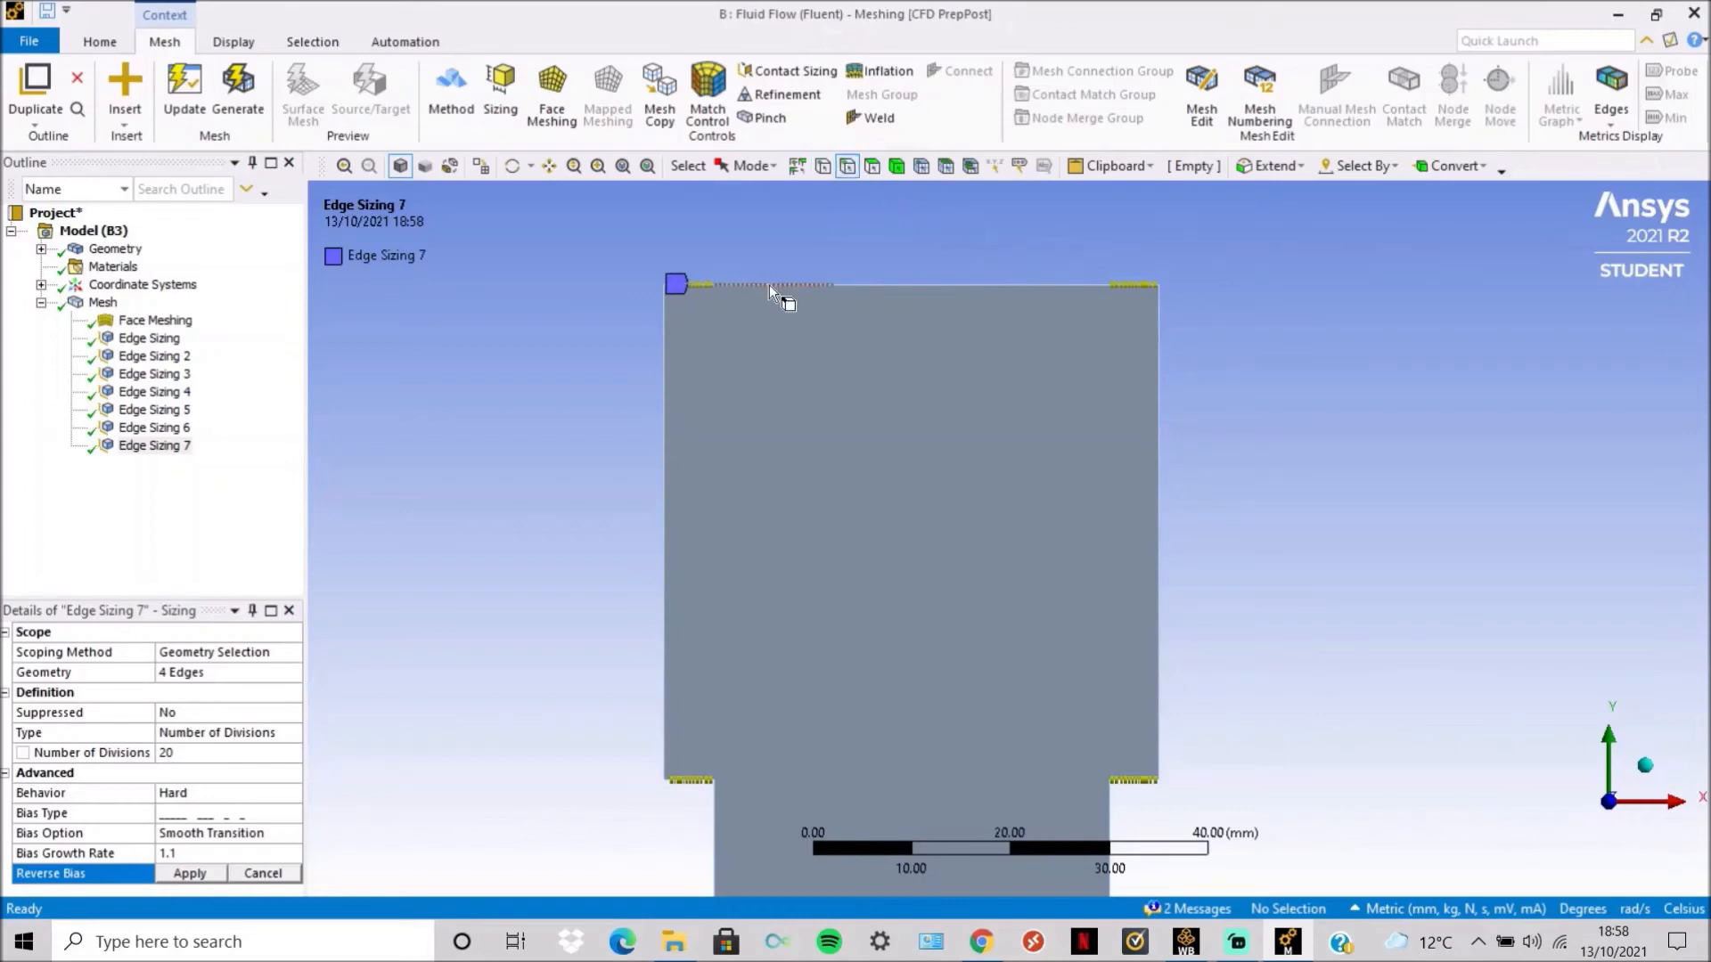
Reverse the bias of Edge Sizing 7 on the block's upper-left and lower-right short edges and update the mesh.
click(706, 279)
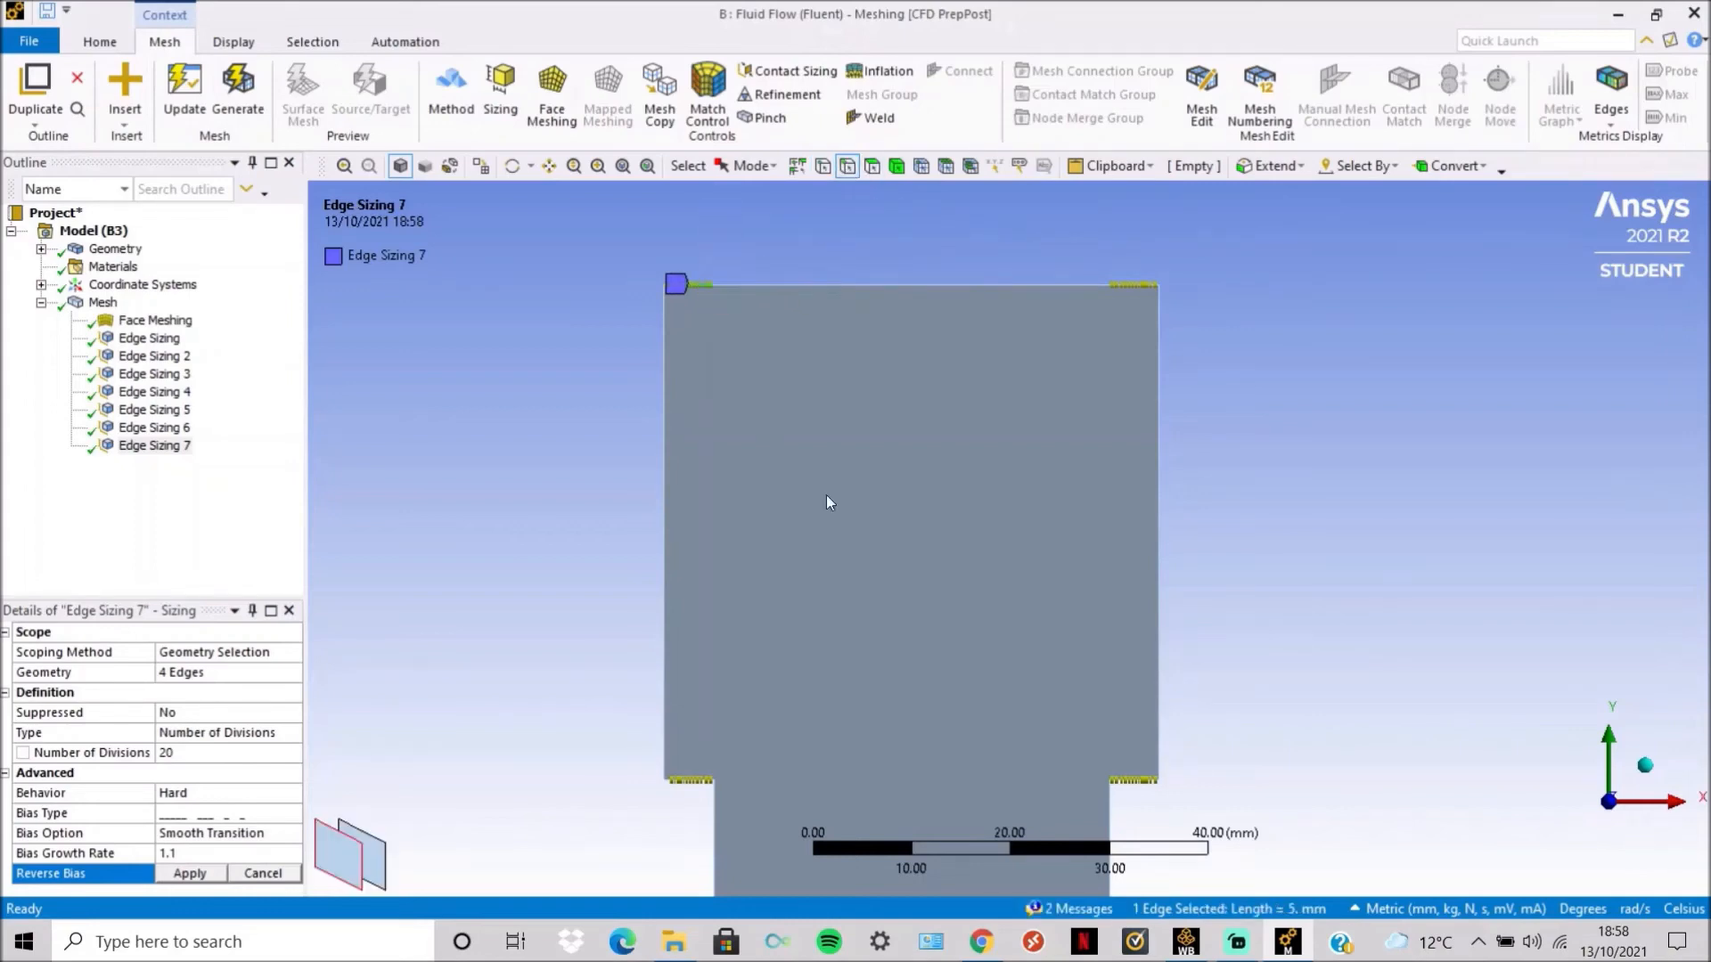
ctrl+click(1124, 780)
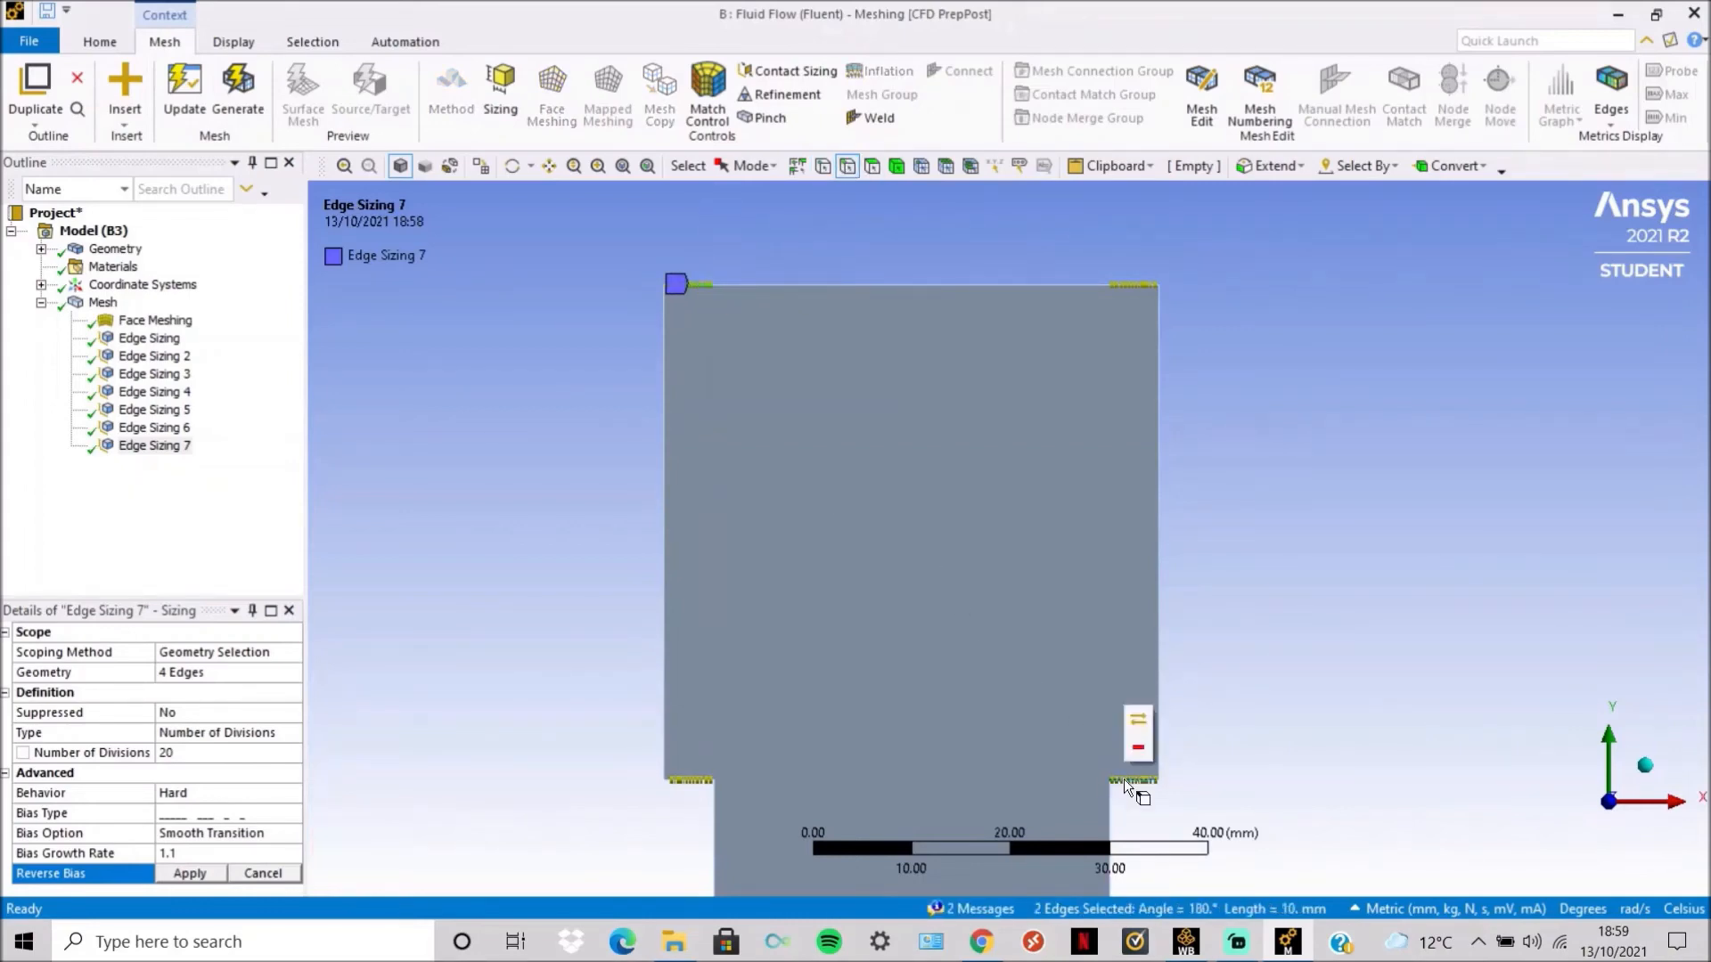
click(207, 879)
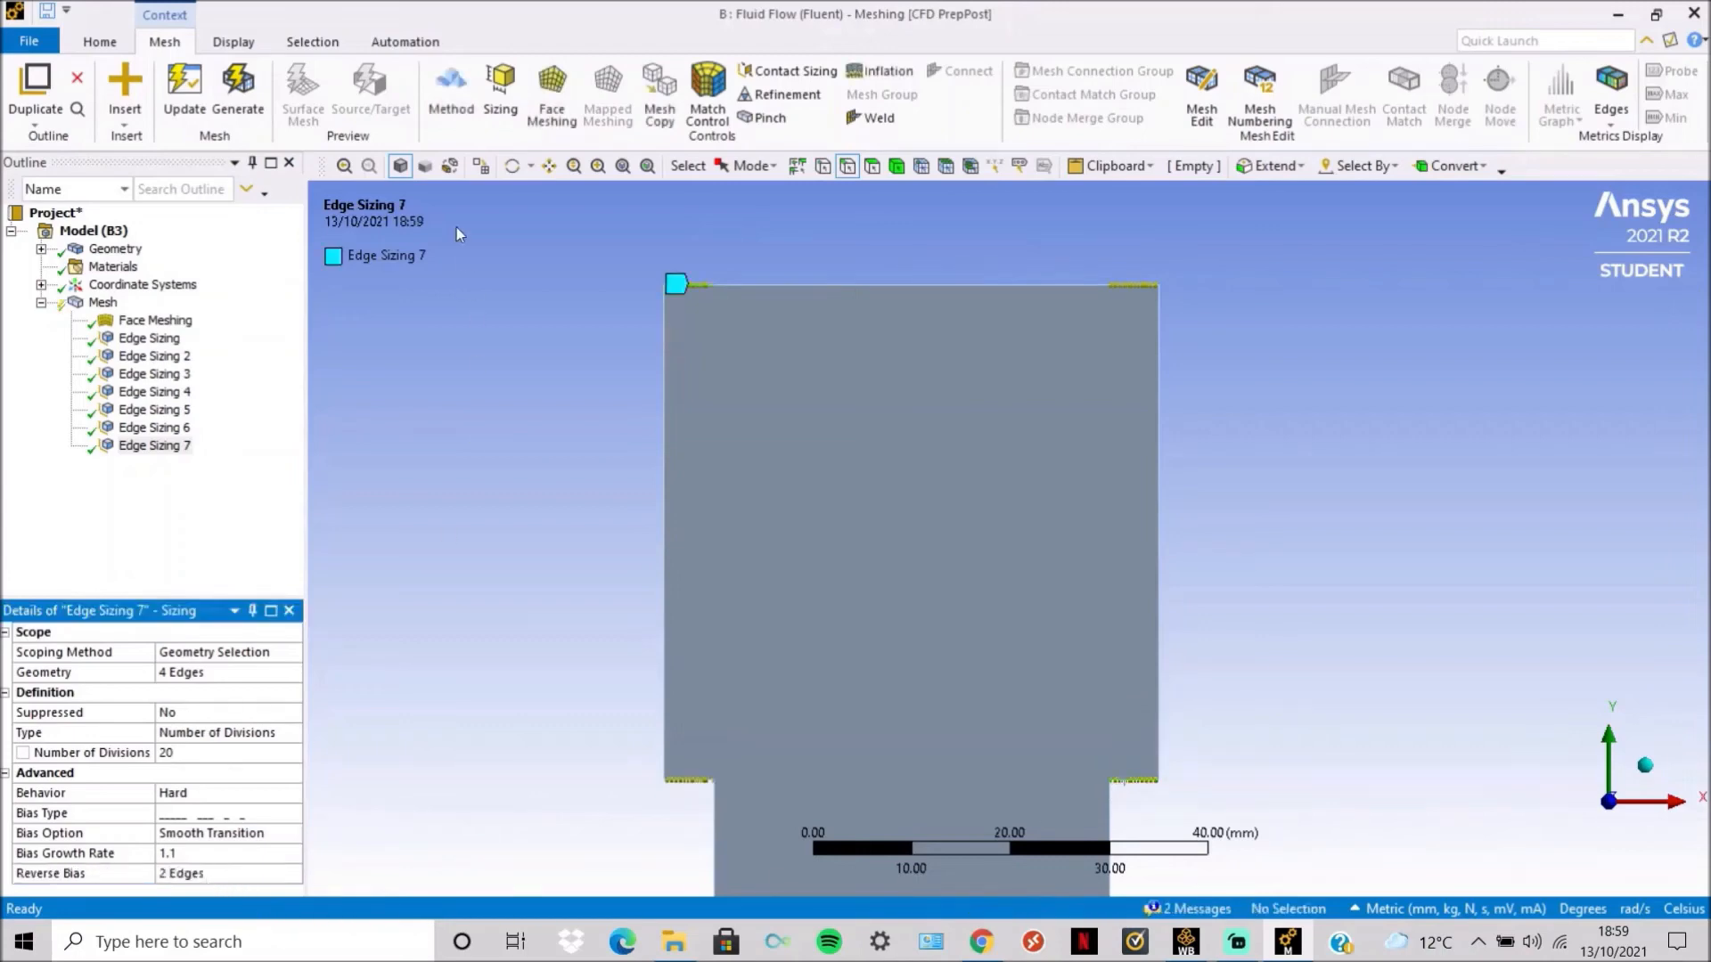
click(196, 99)
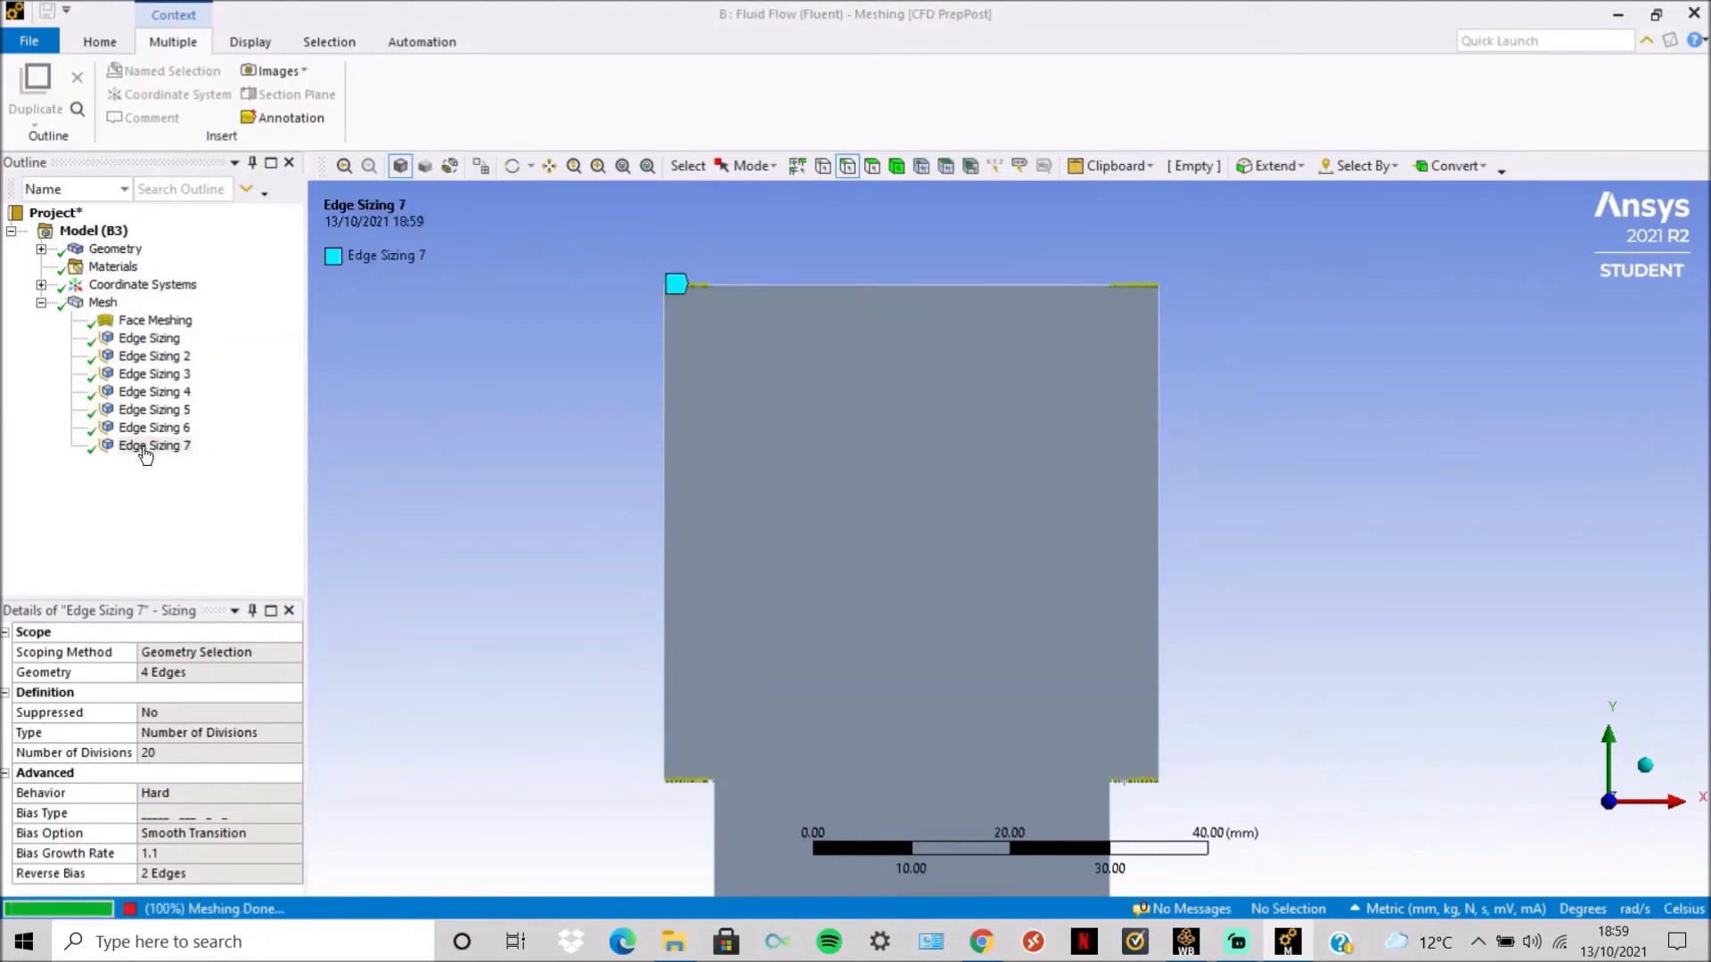
Insert another sizing on the two long vertical side edges of the widest upper block.
click(104, 303)
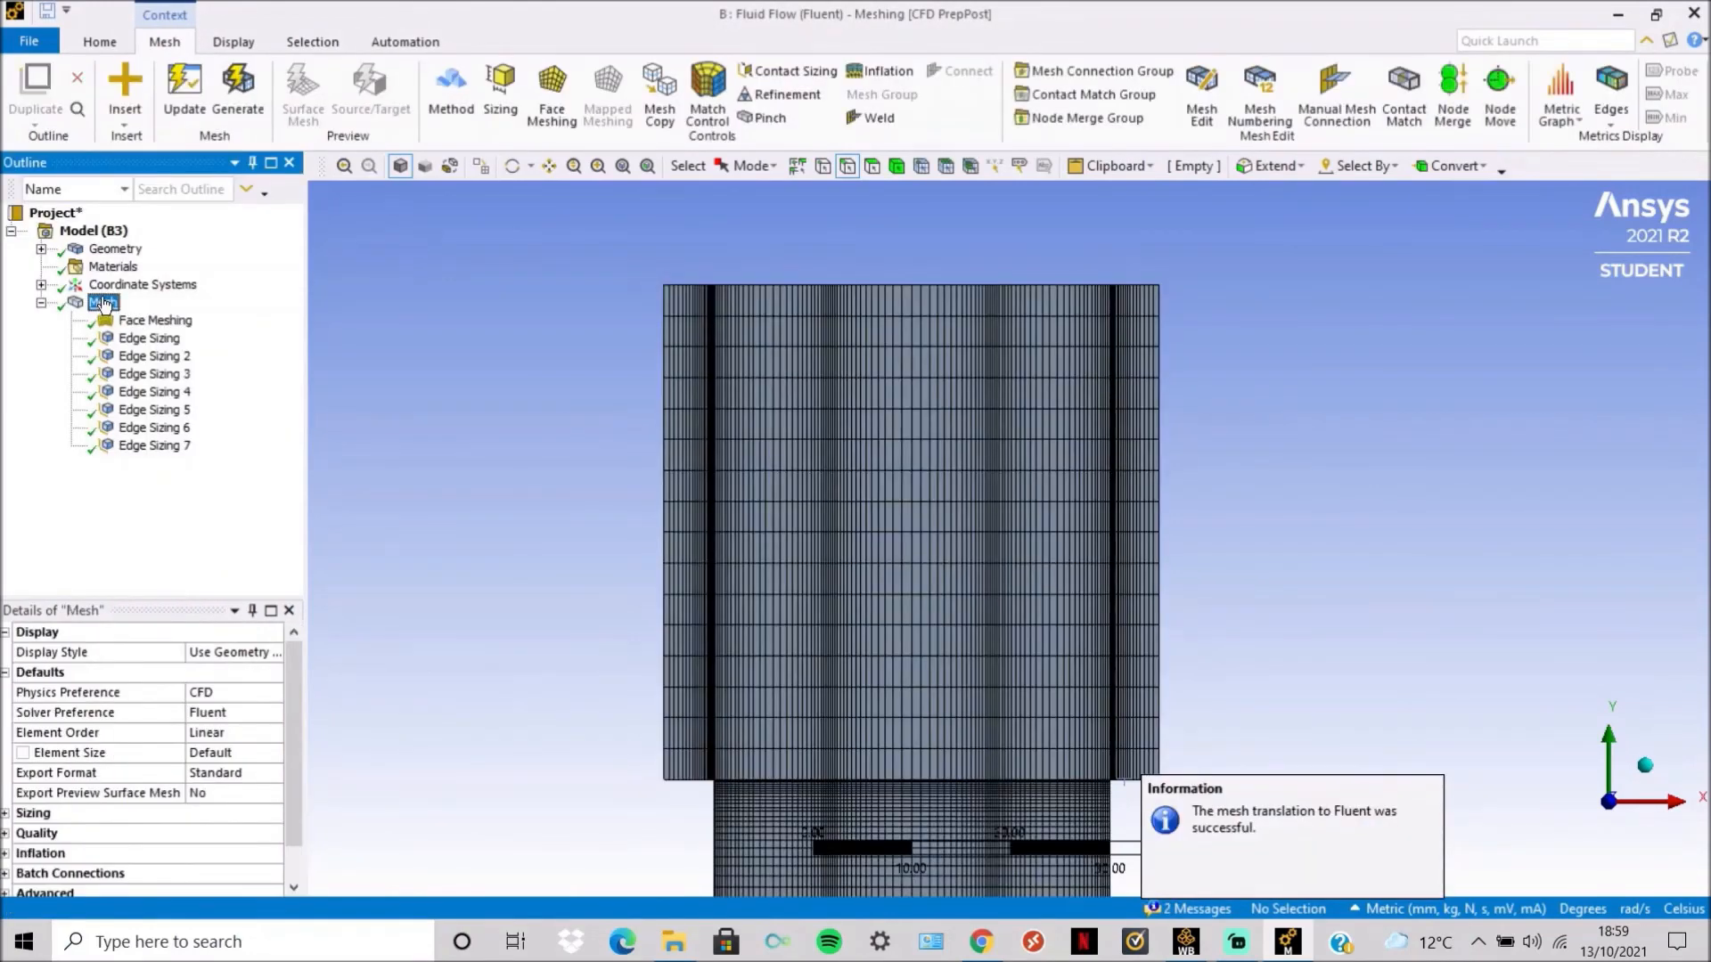
scroll(941, 551, down, 2)
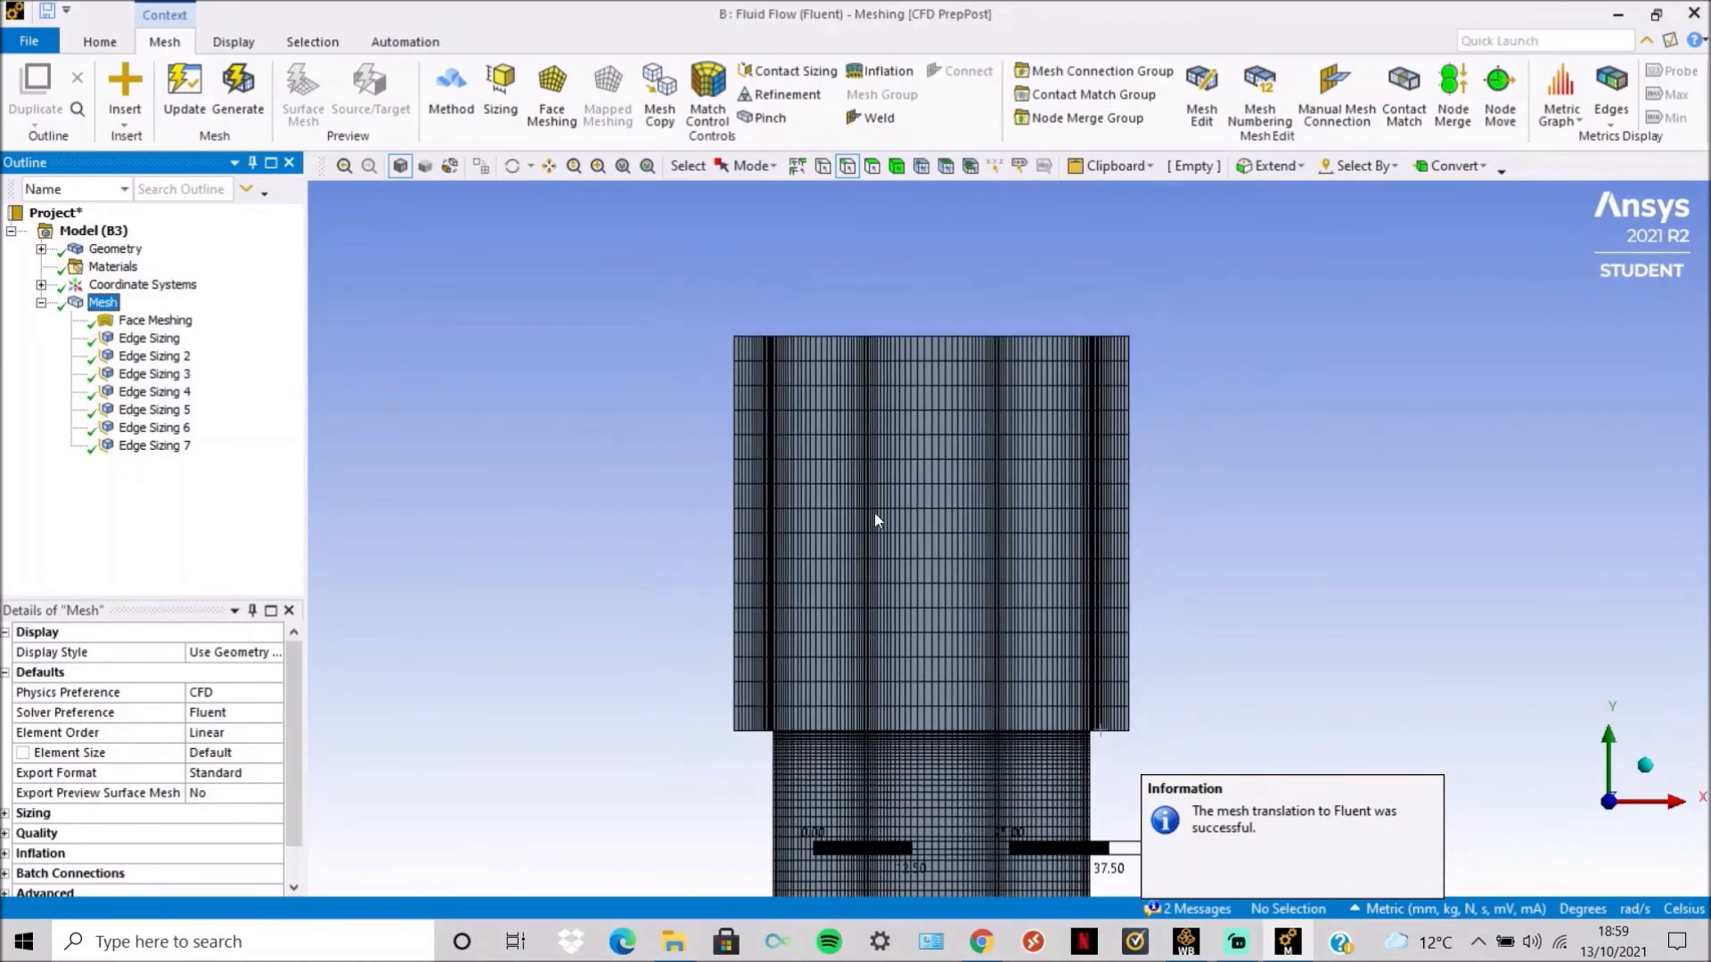
scroll(874, 521, down, 1)
right_click(175, 453)
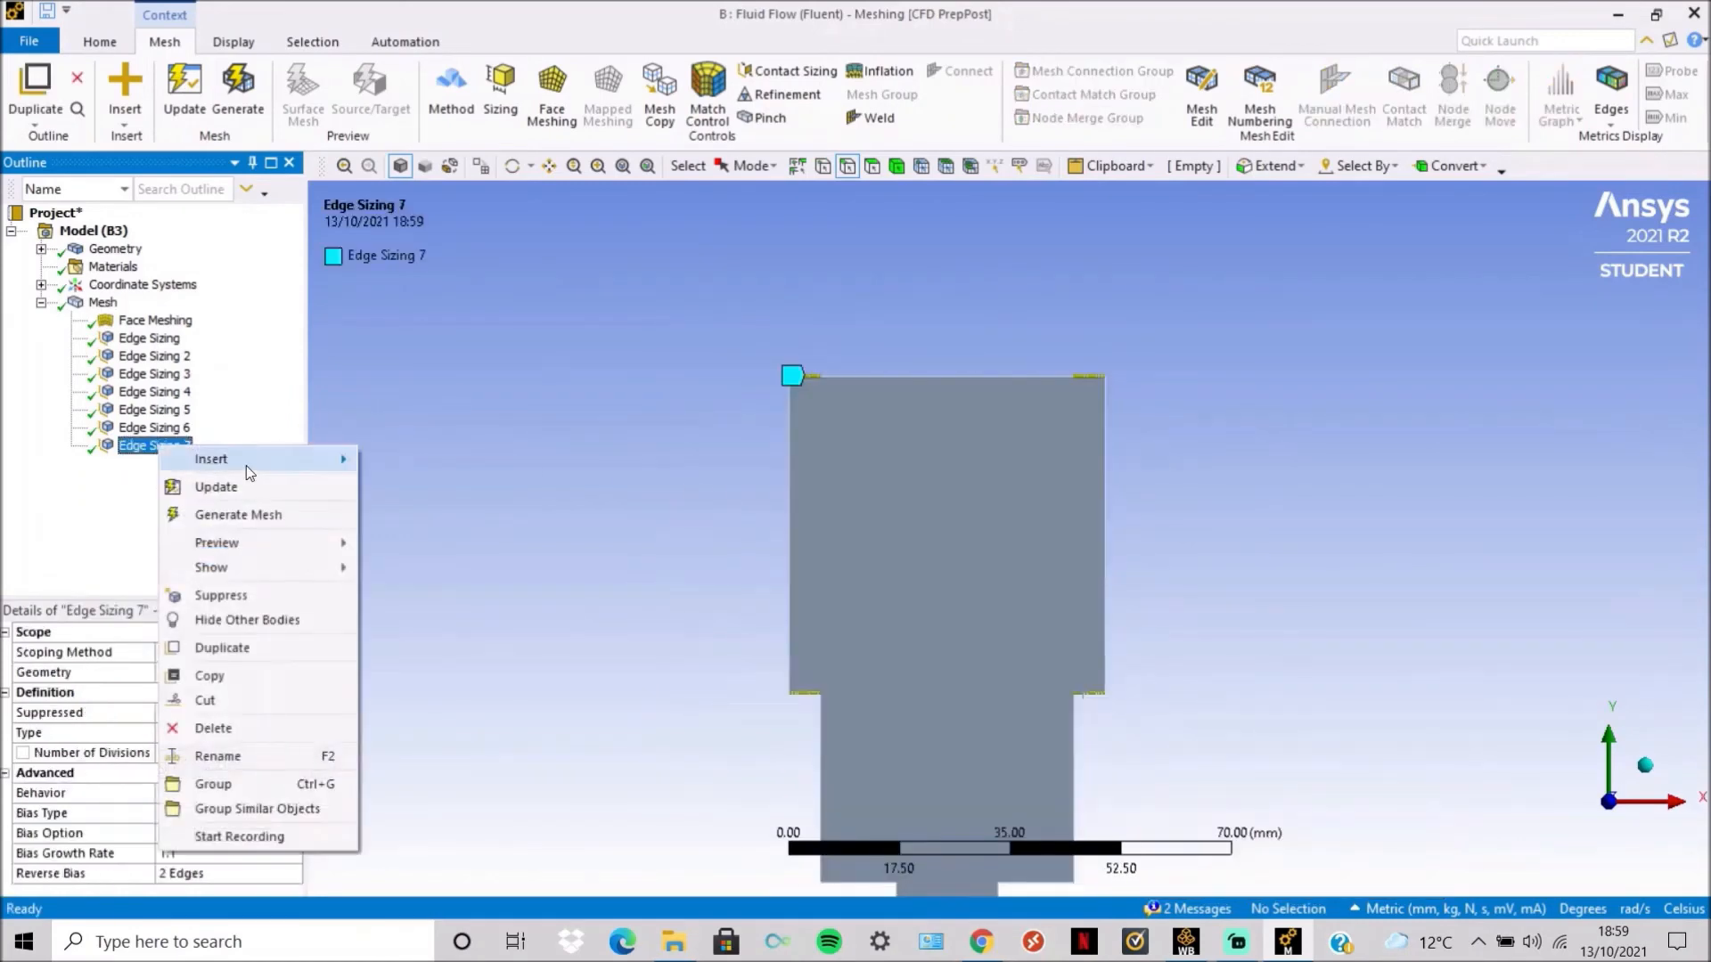
mouse_move(246, 462)
click(412, 489)
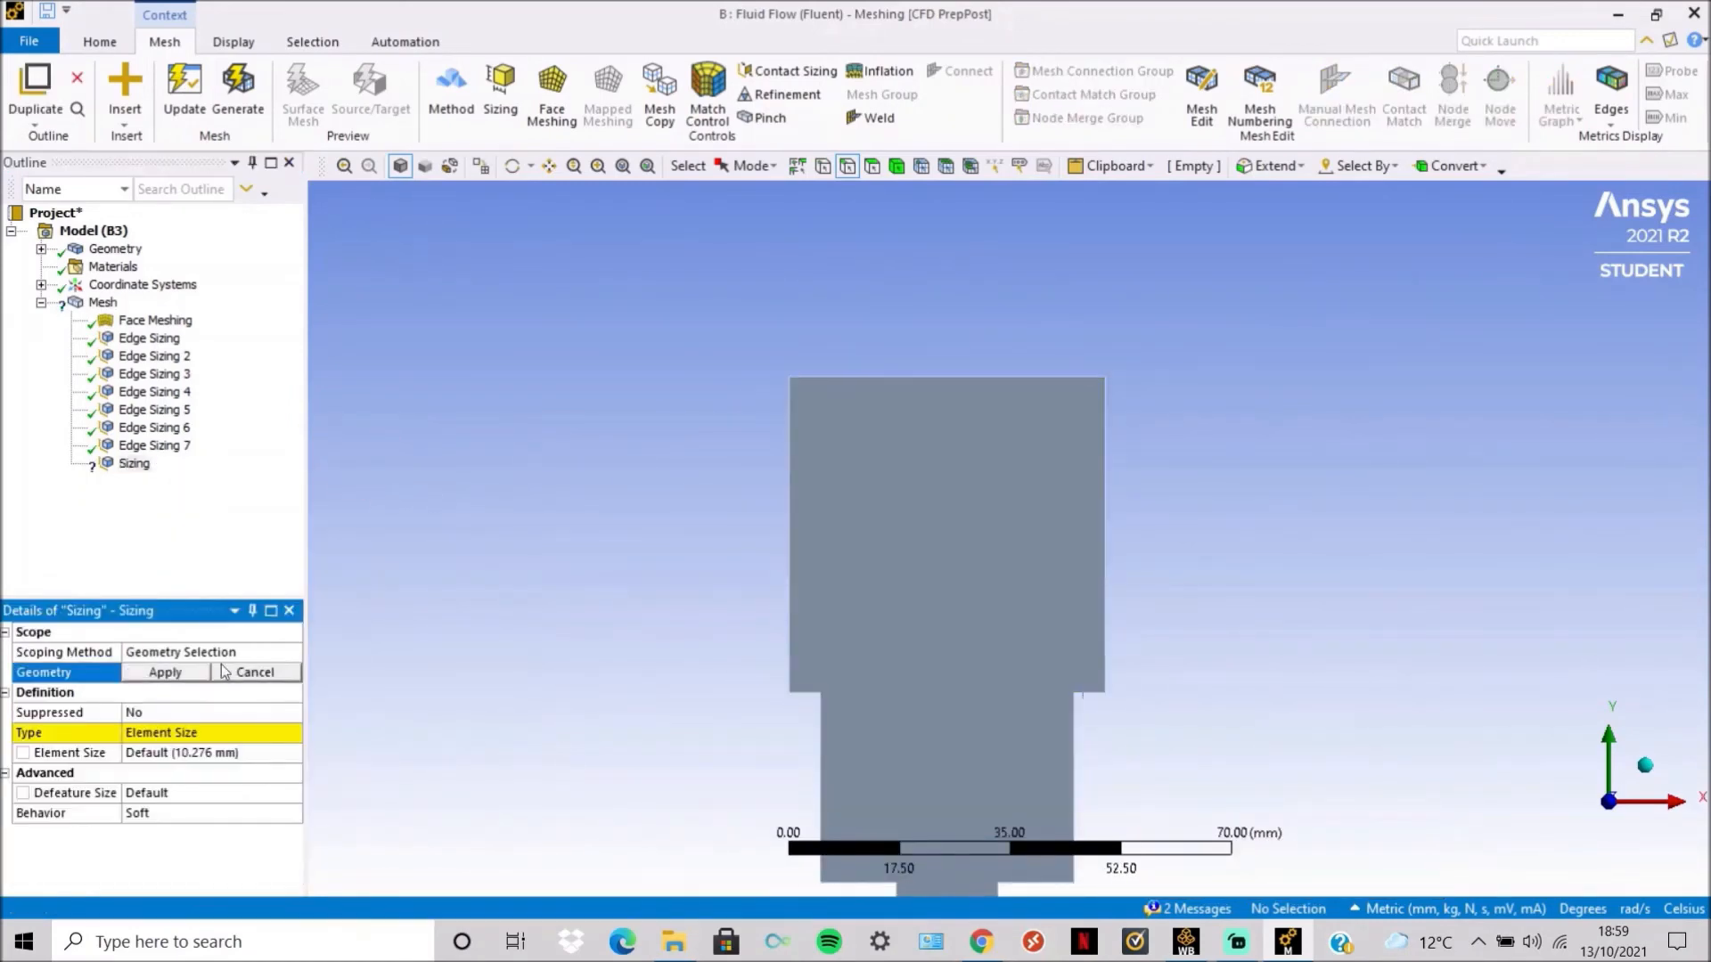
click(784, 459)
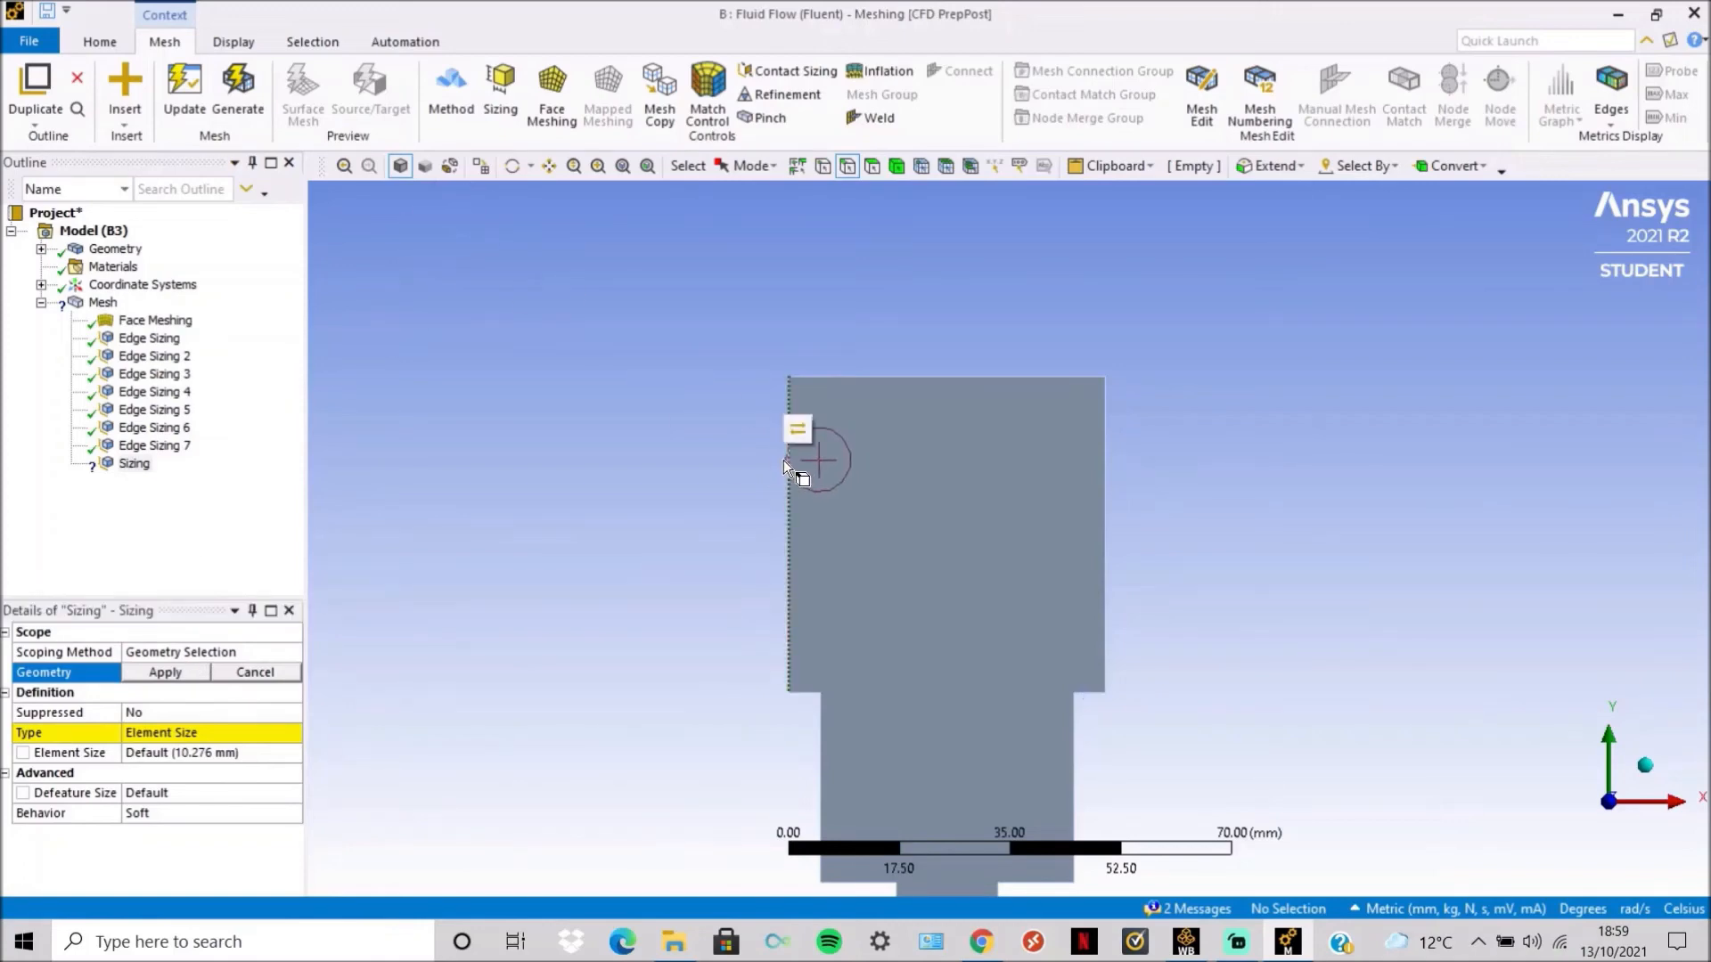
ctrl+click(1105, 490)
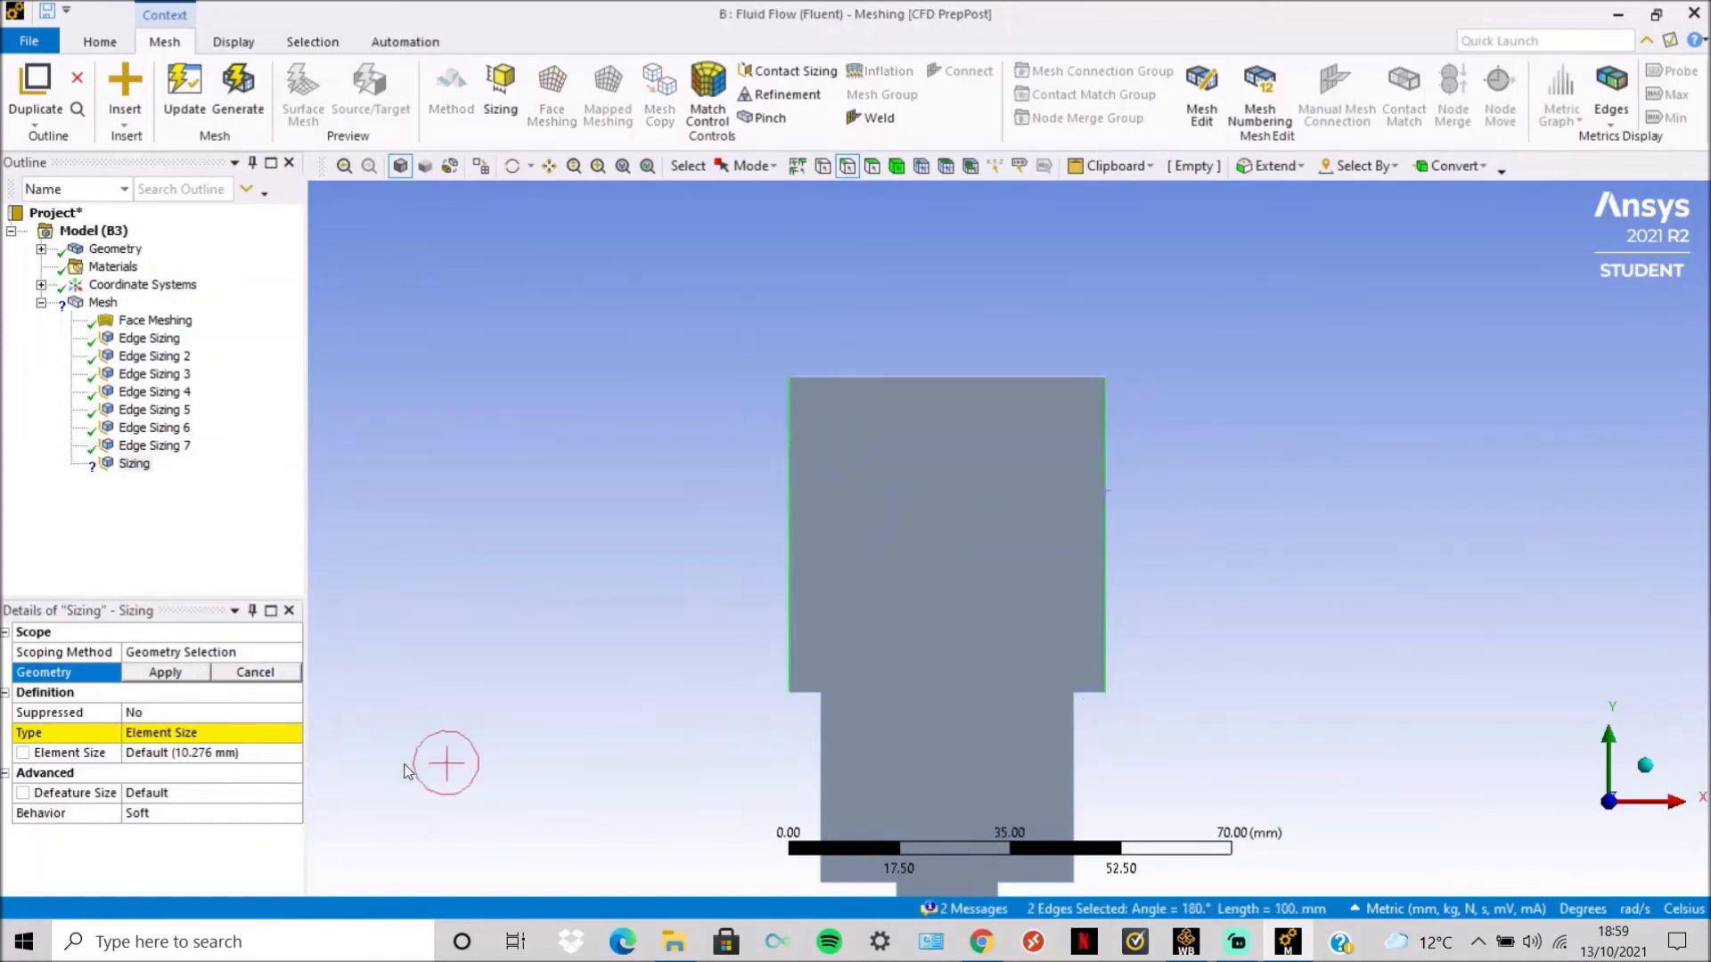
click(163, 673)
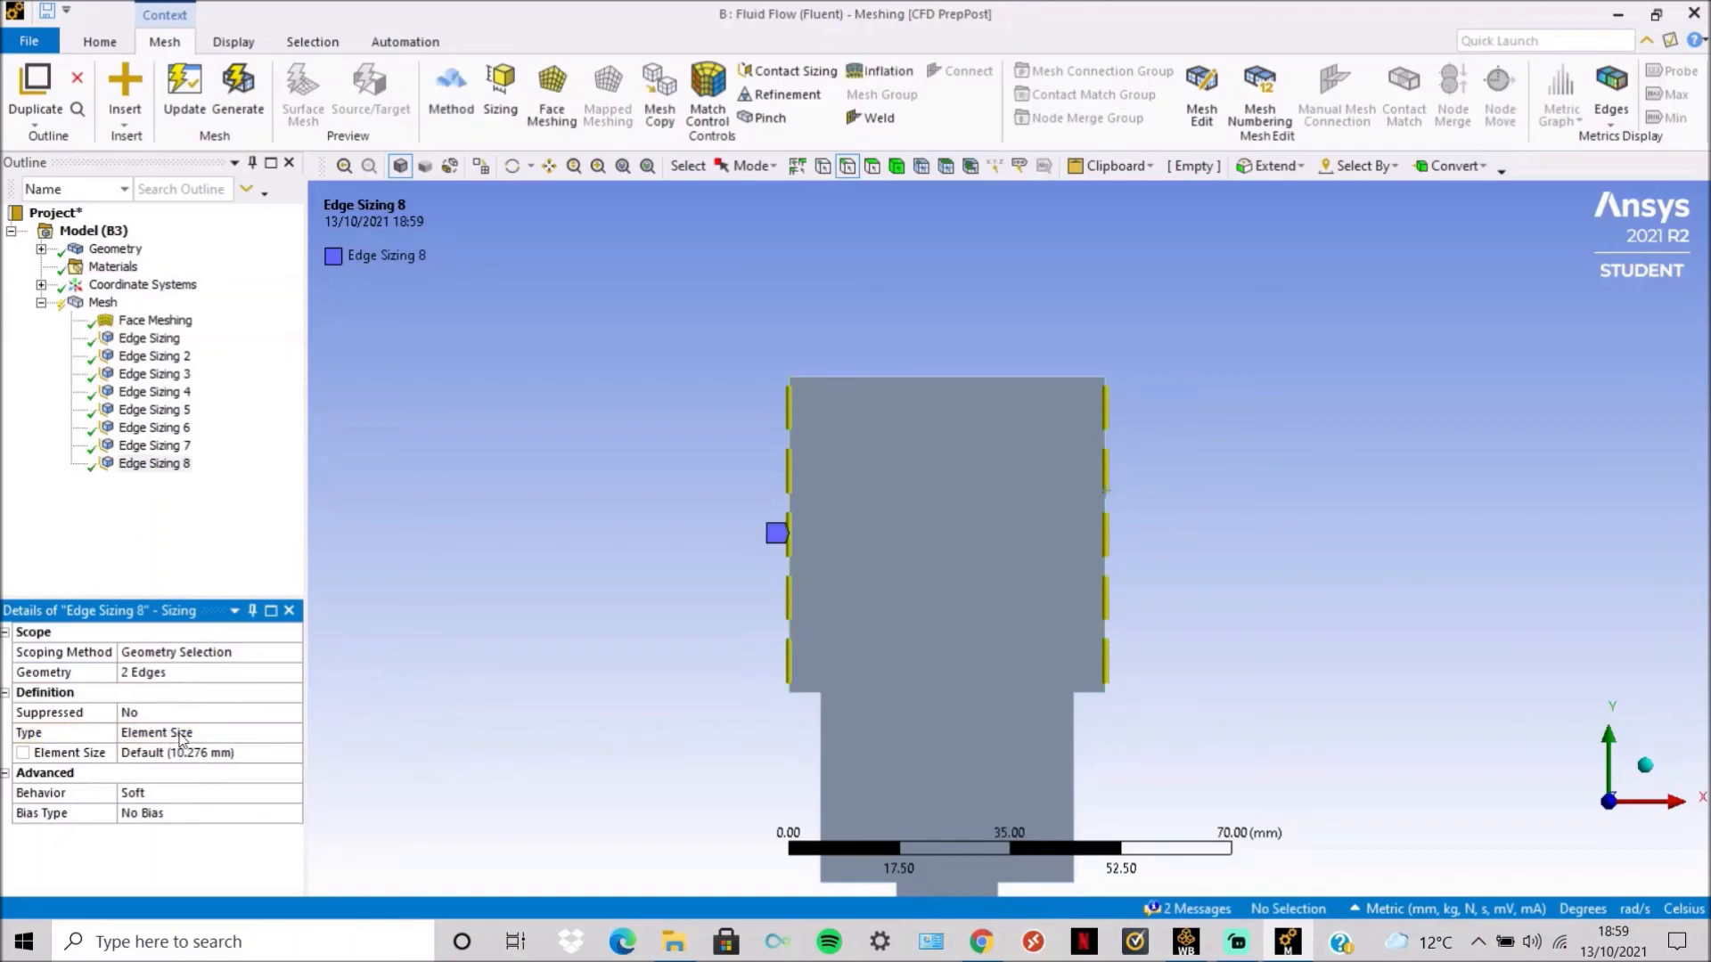
Set Edge Sizing 8 to Number of Divisions with 70 divisions and Hard behavior.
click(297, 732)
click(292, 732)
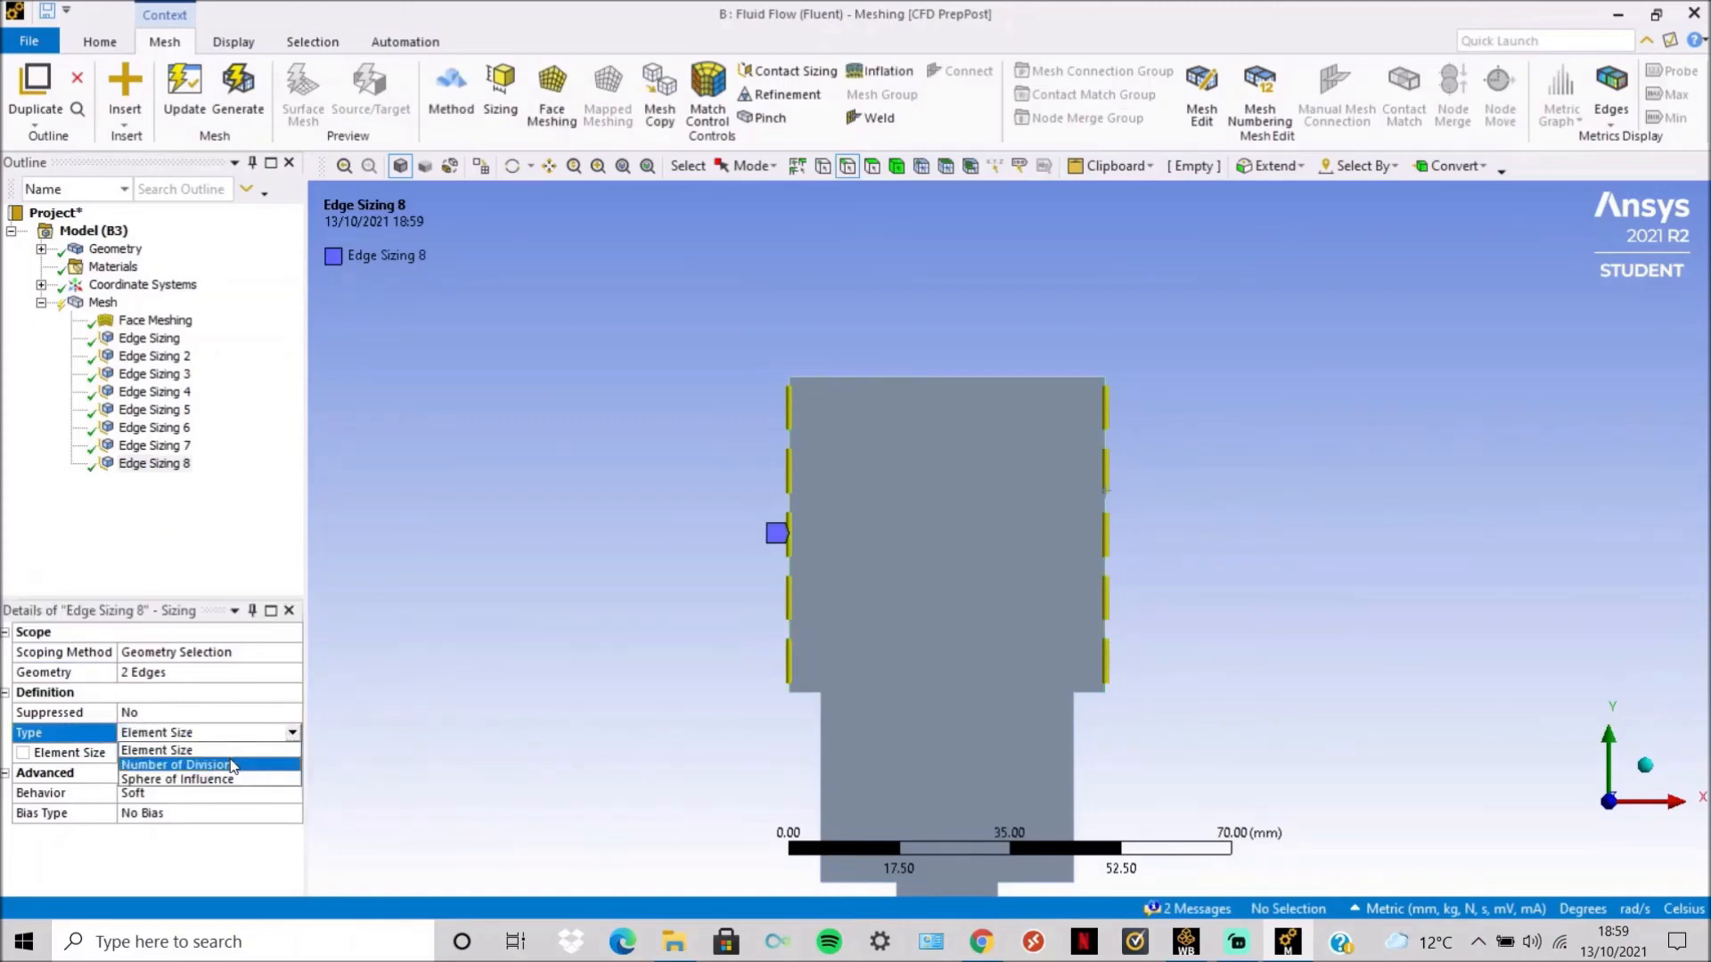
click(233, 767)
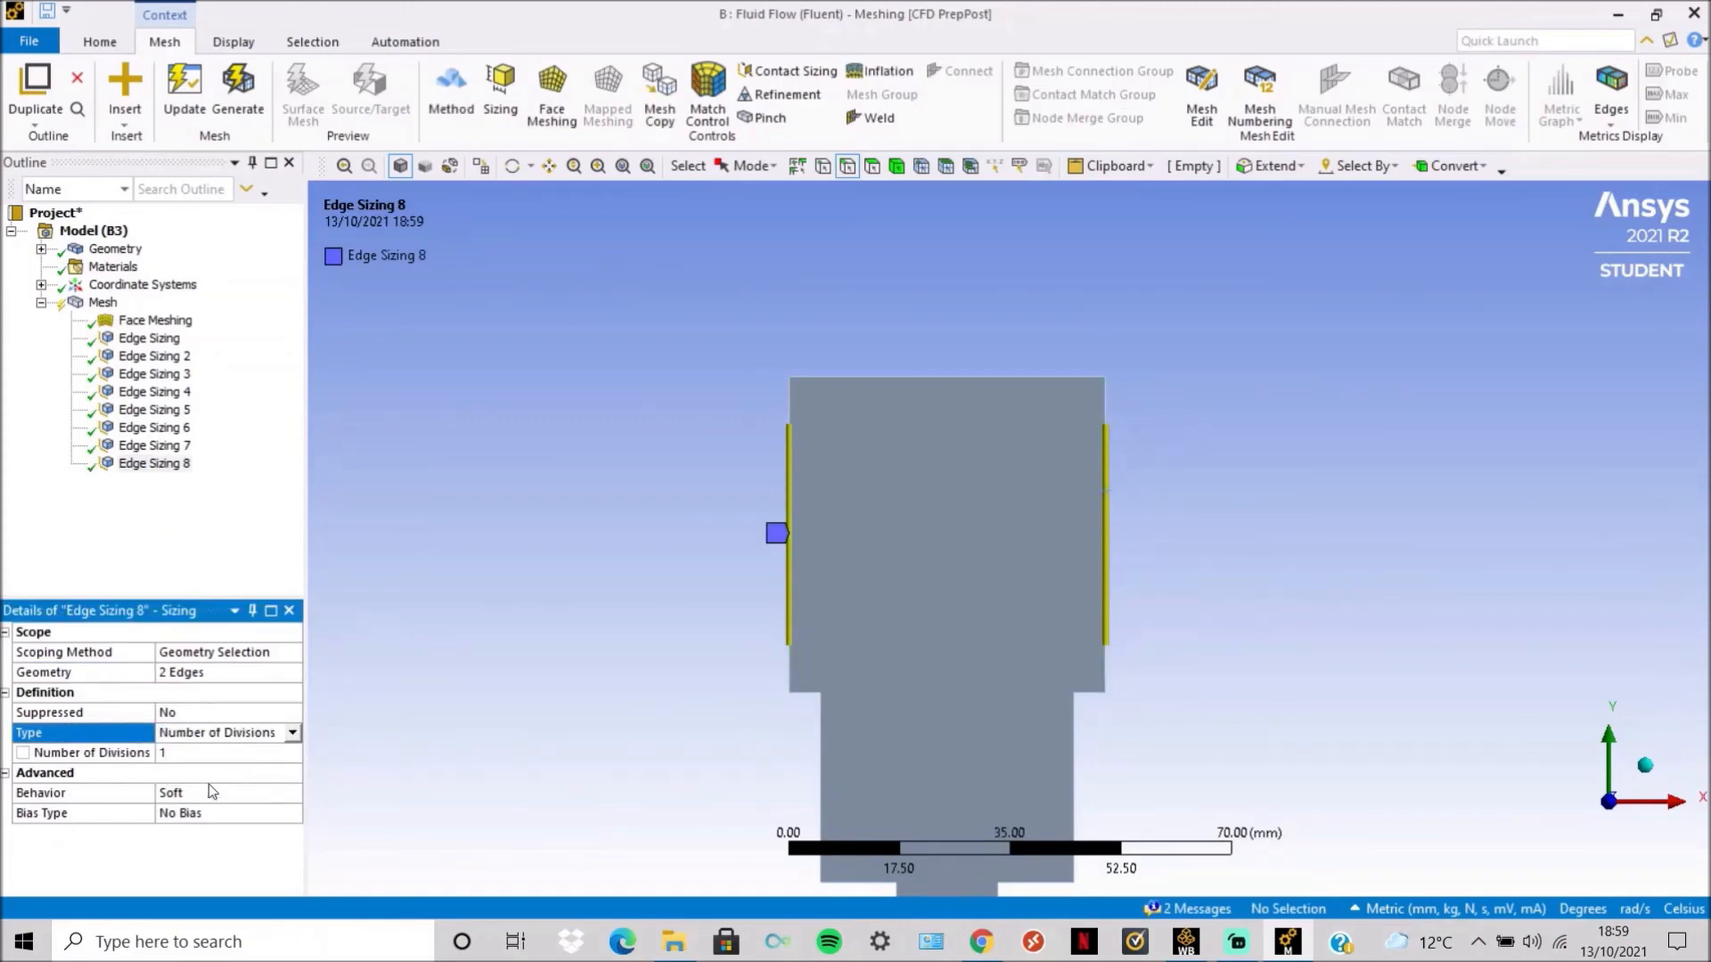
click(211, 753)
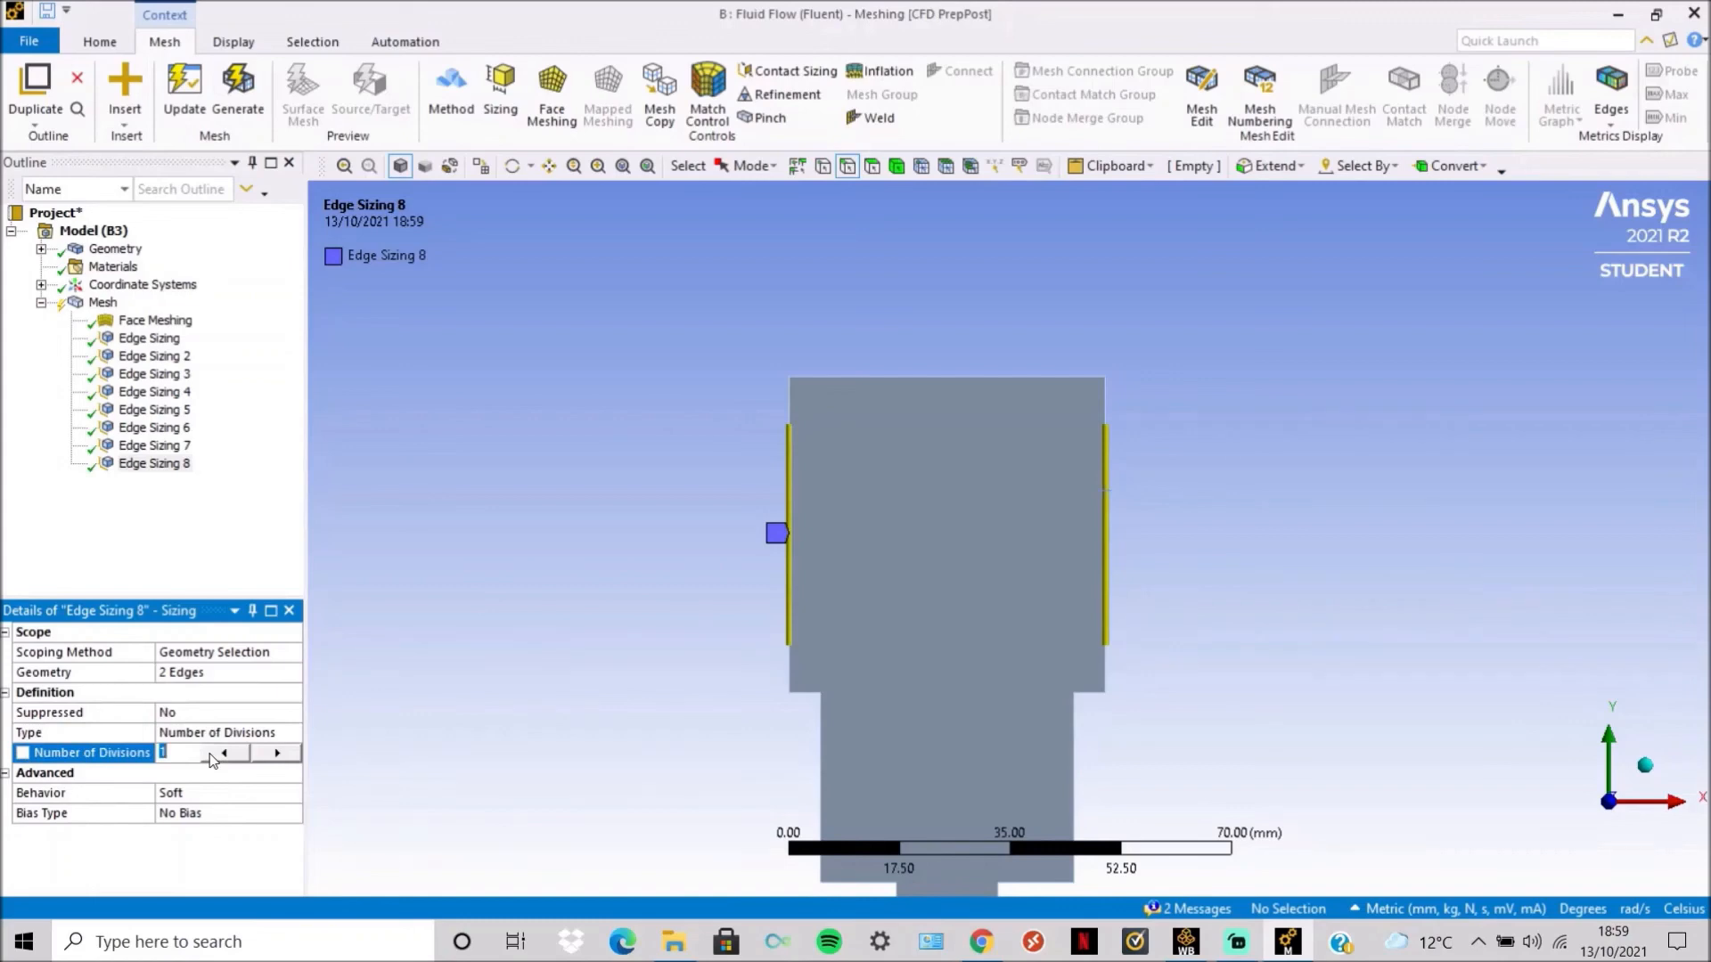
text(70)
key(Return)
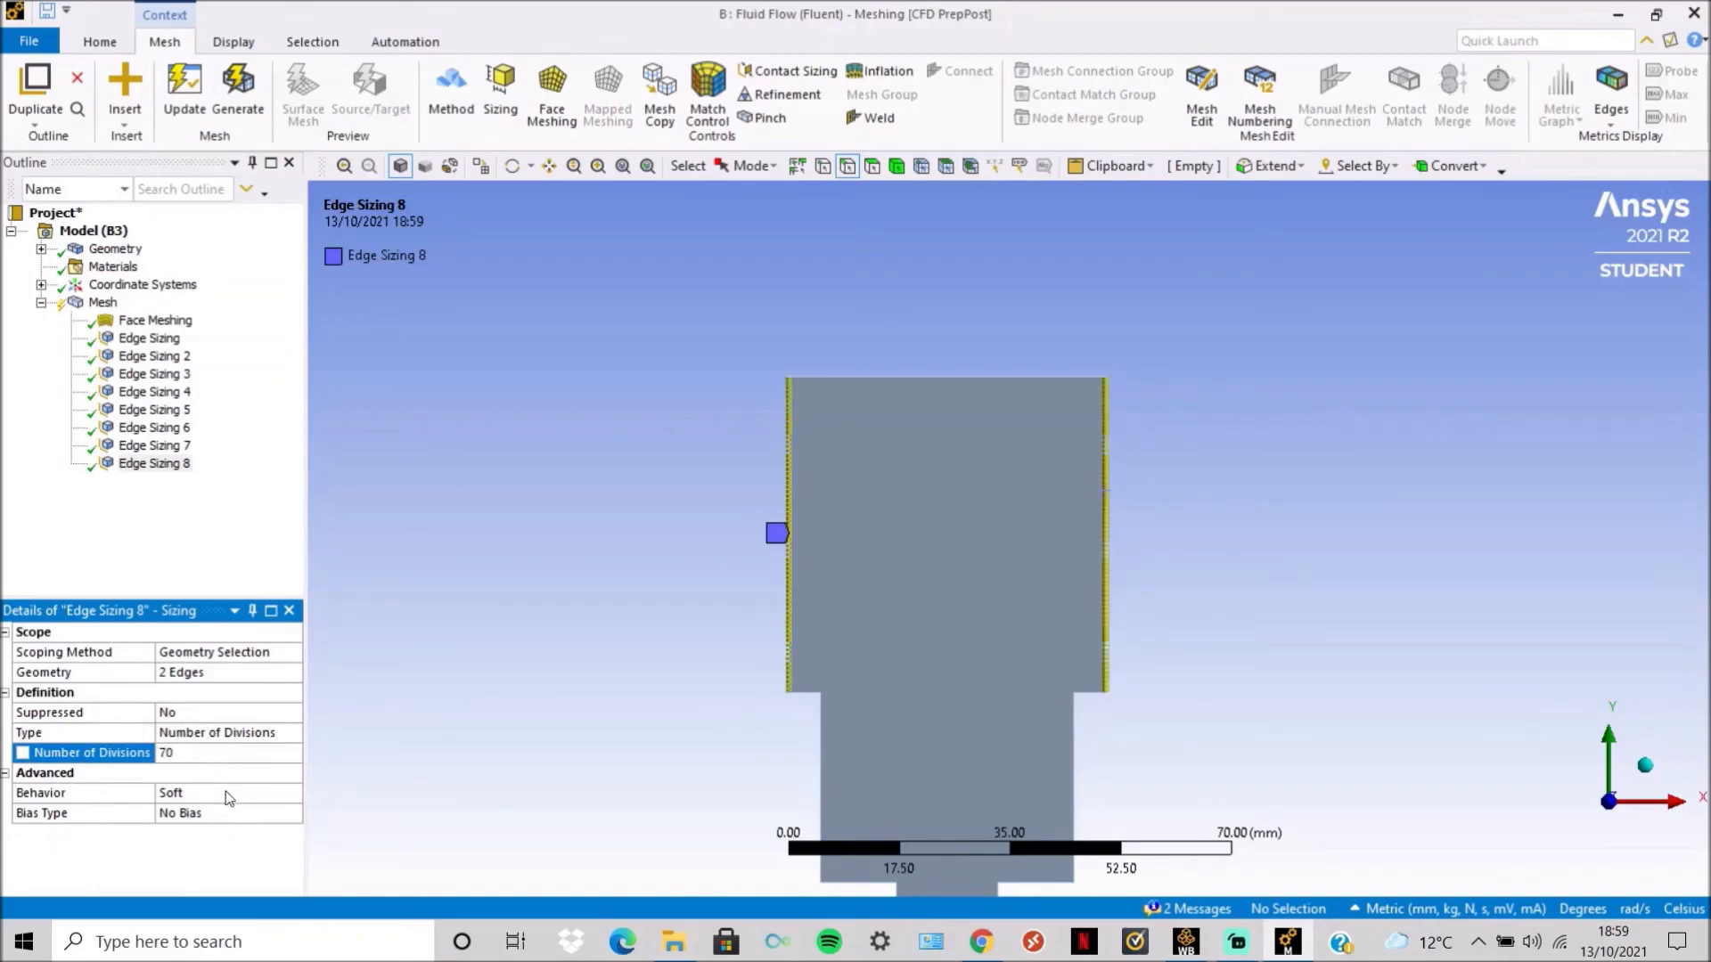
click(228, 795)
click(293, 794)
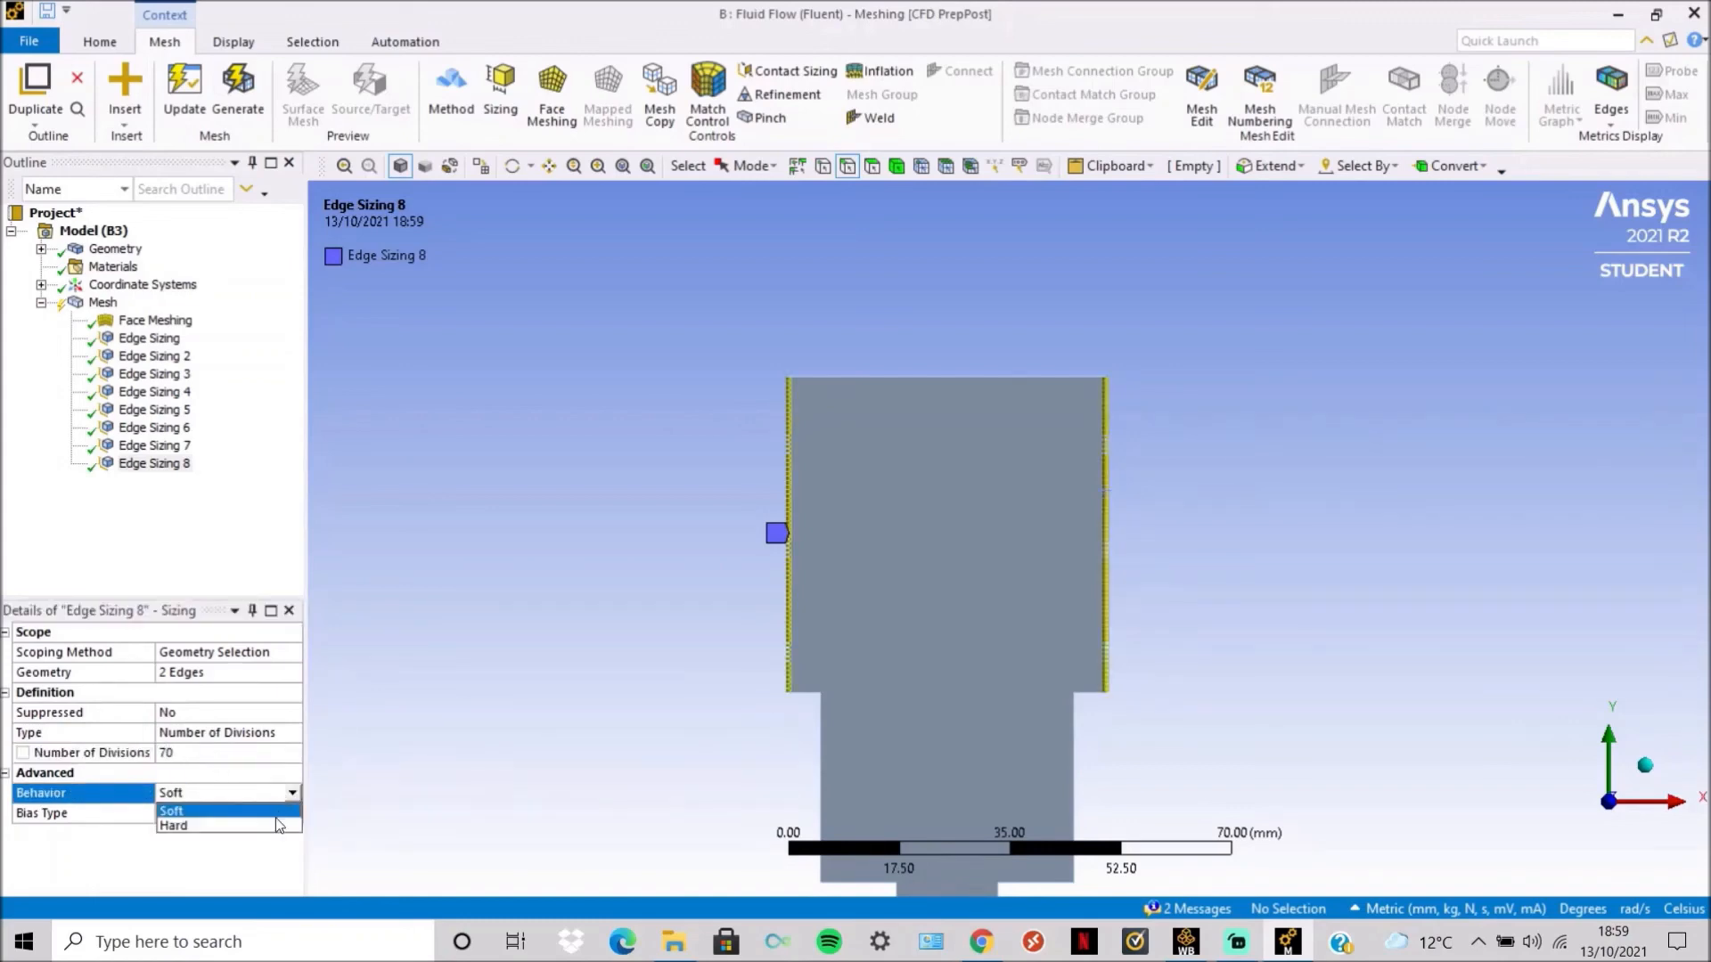
click(276, 825)
Give Edge Sizing 8 the fine-coarse-fine bias with Smooth Transition and a growth rate of 1.1, and generate the mesh.
click(276, 814)
click(292, 813)
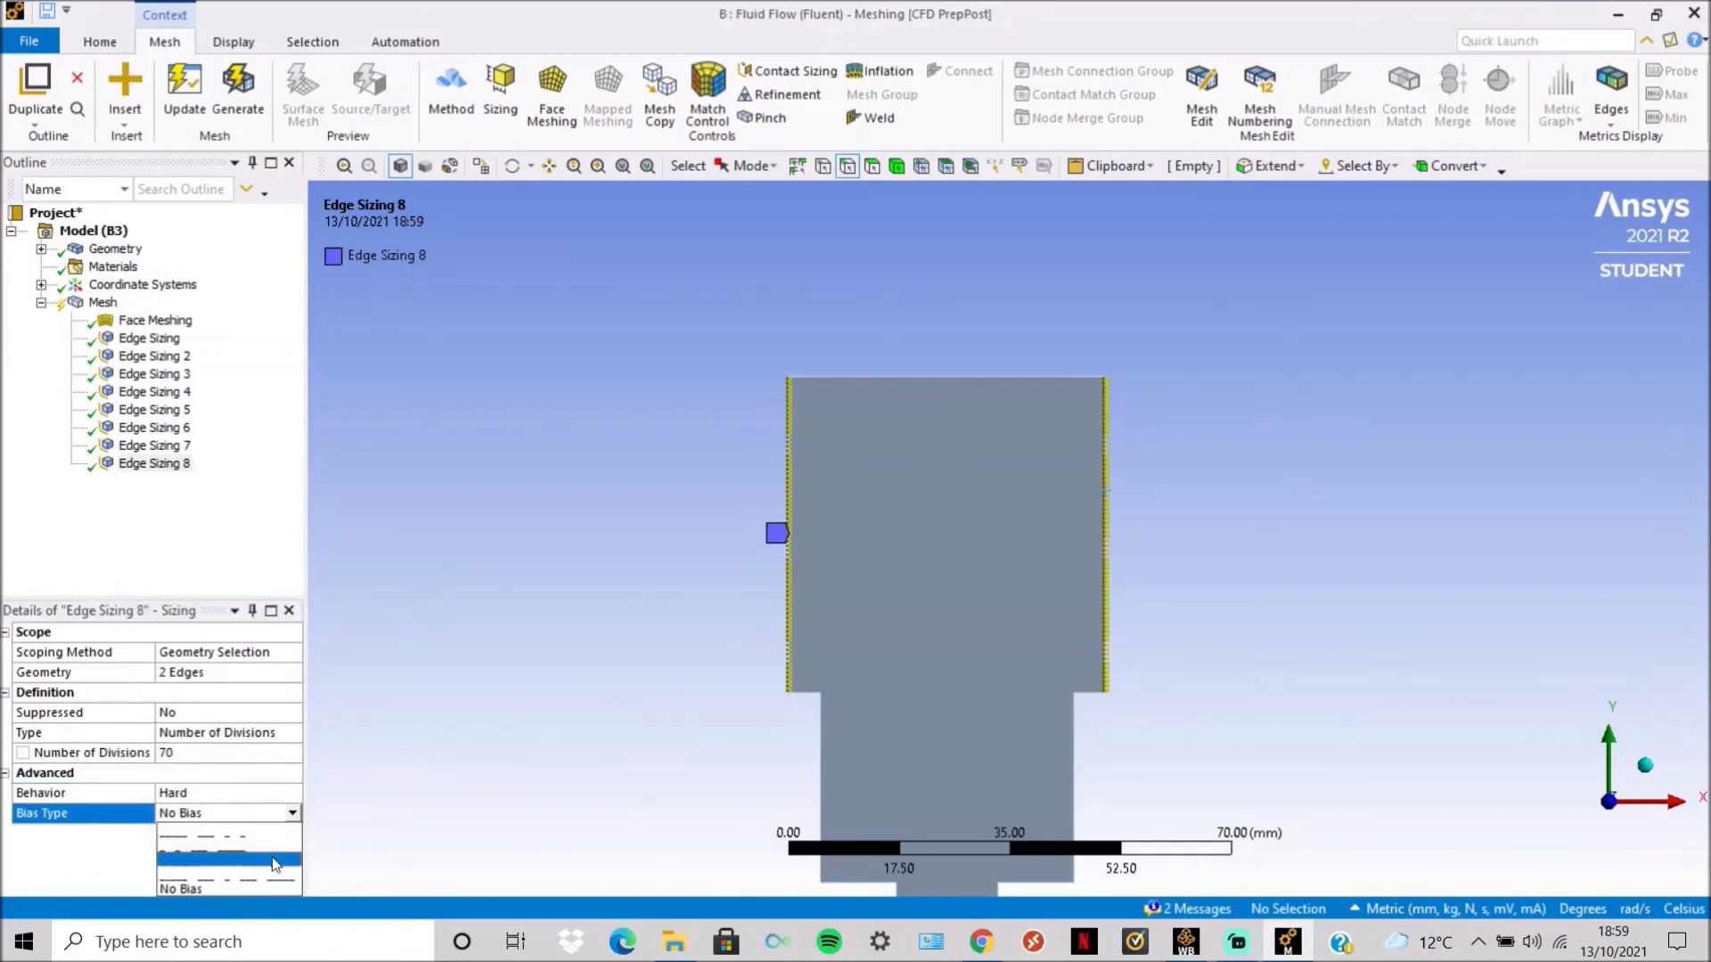
click(274, 860)
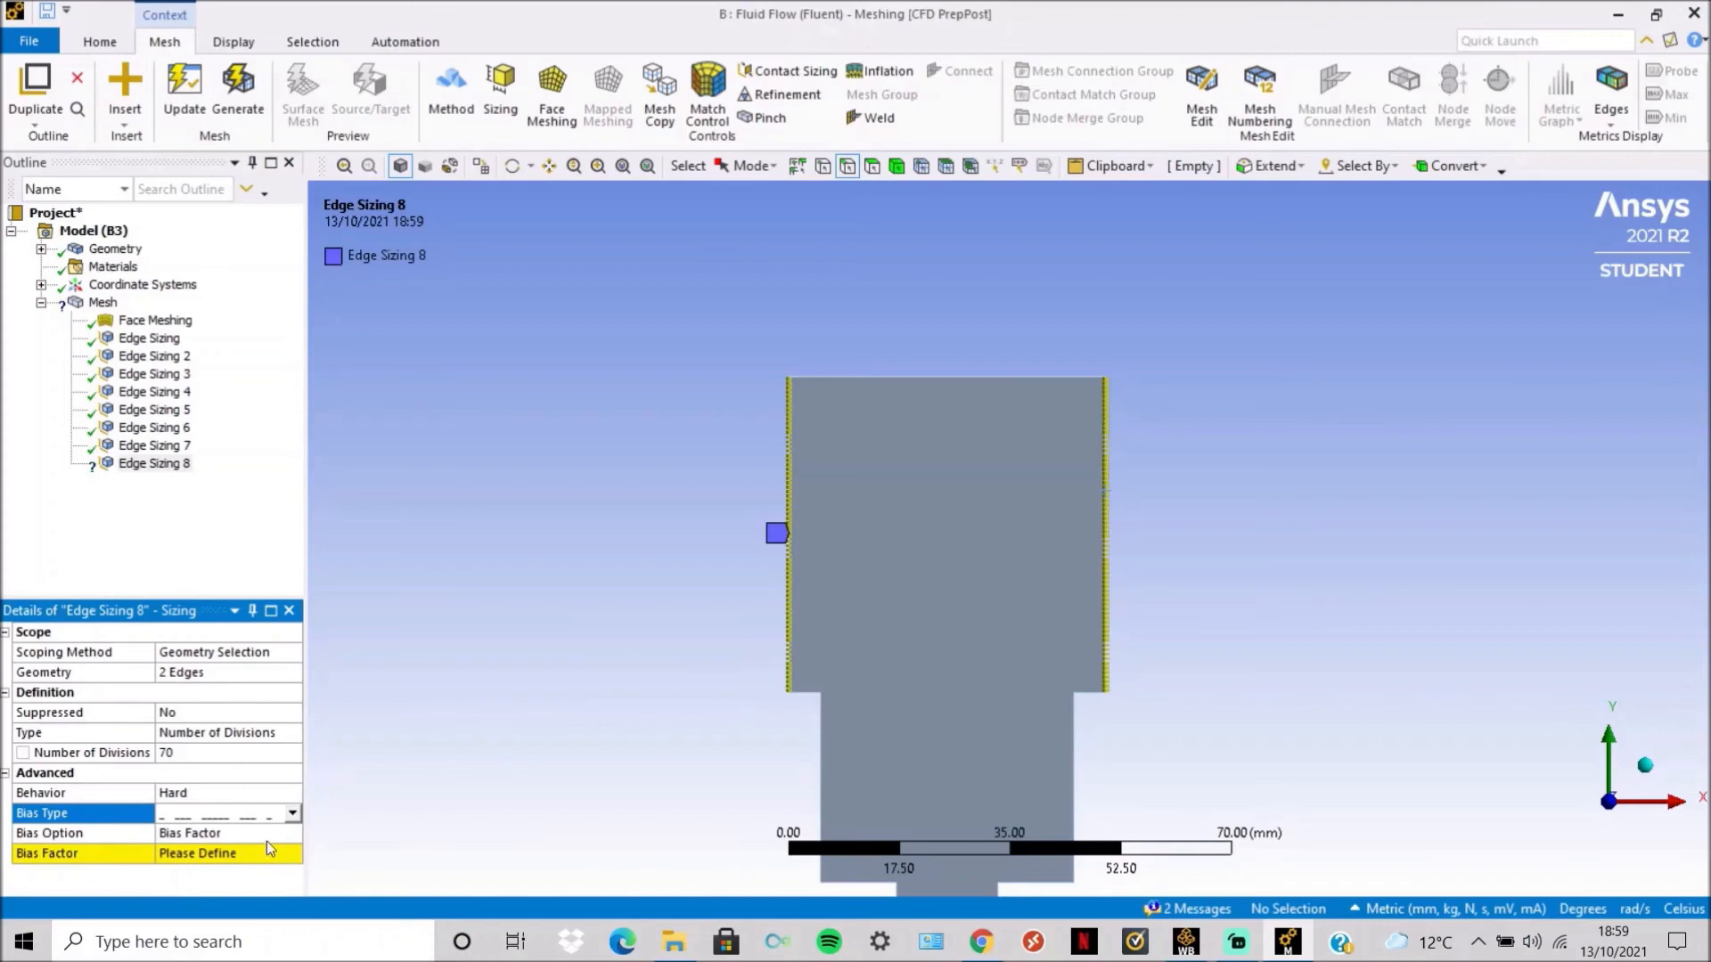
click(271, 836)
click(283, 836)
click(271, 856)
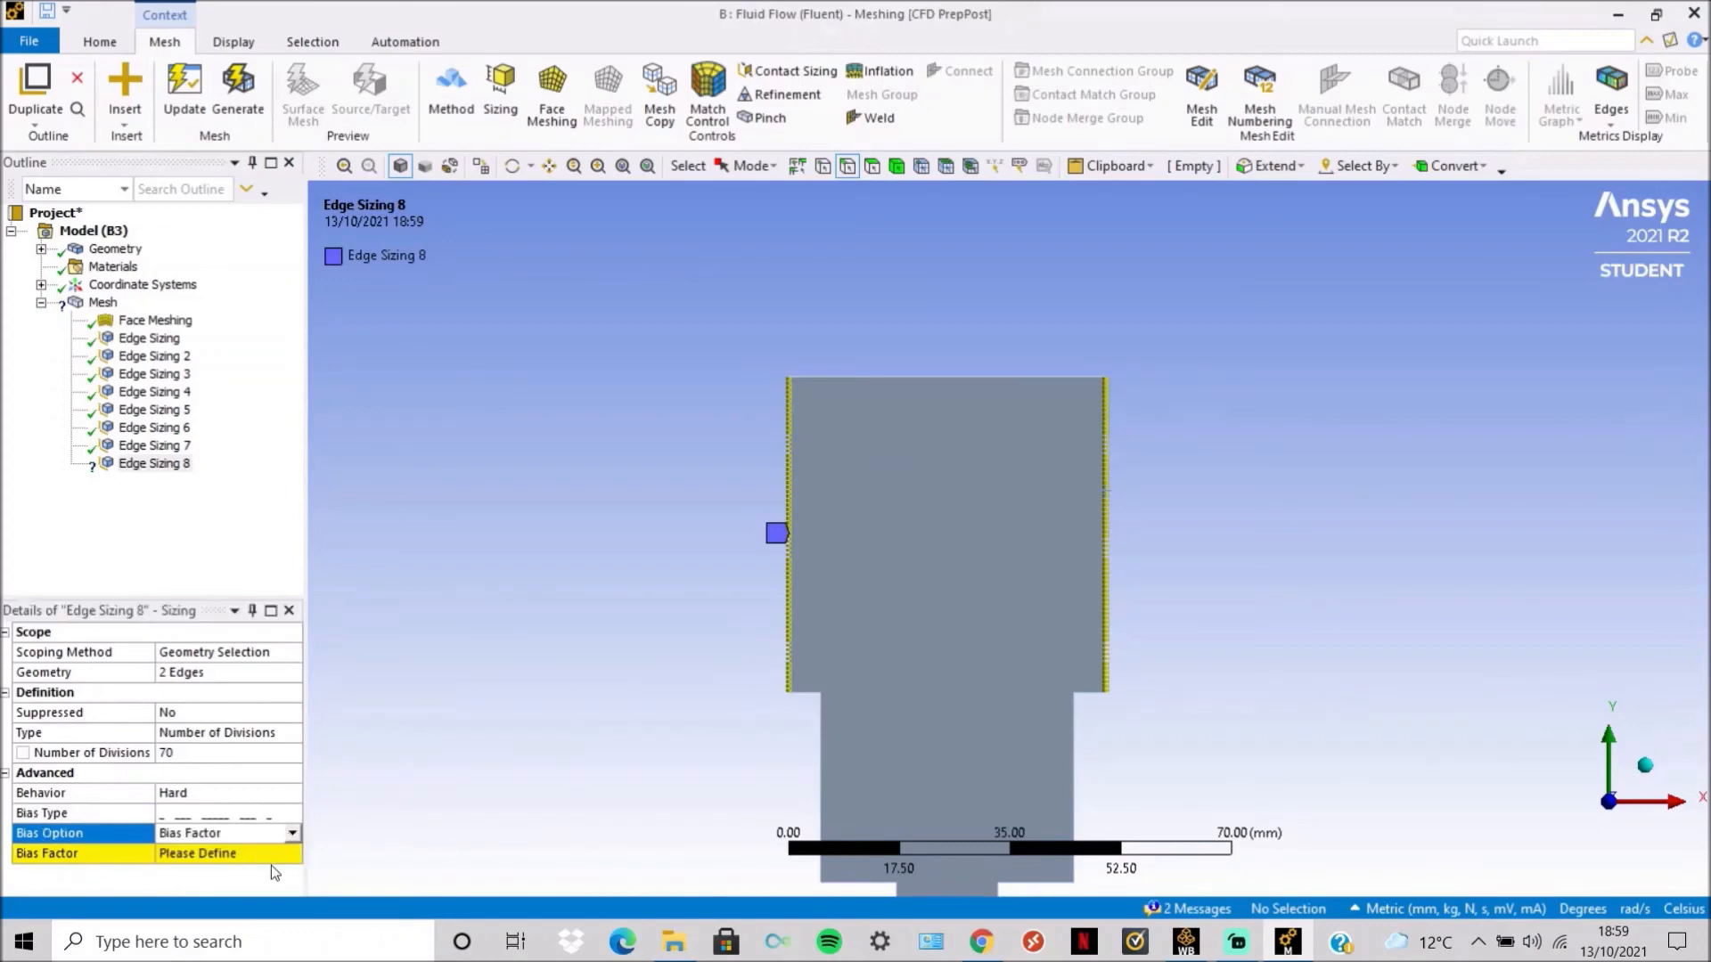
click(278, 856)
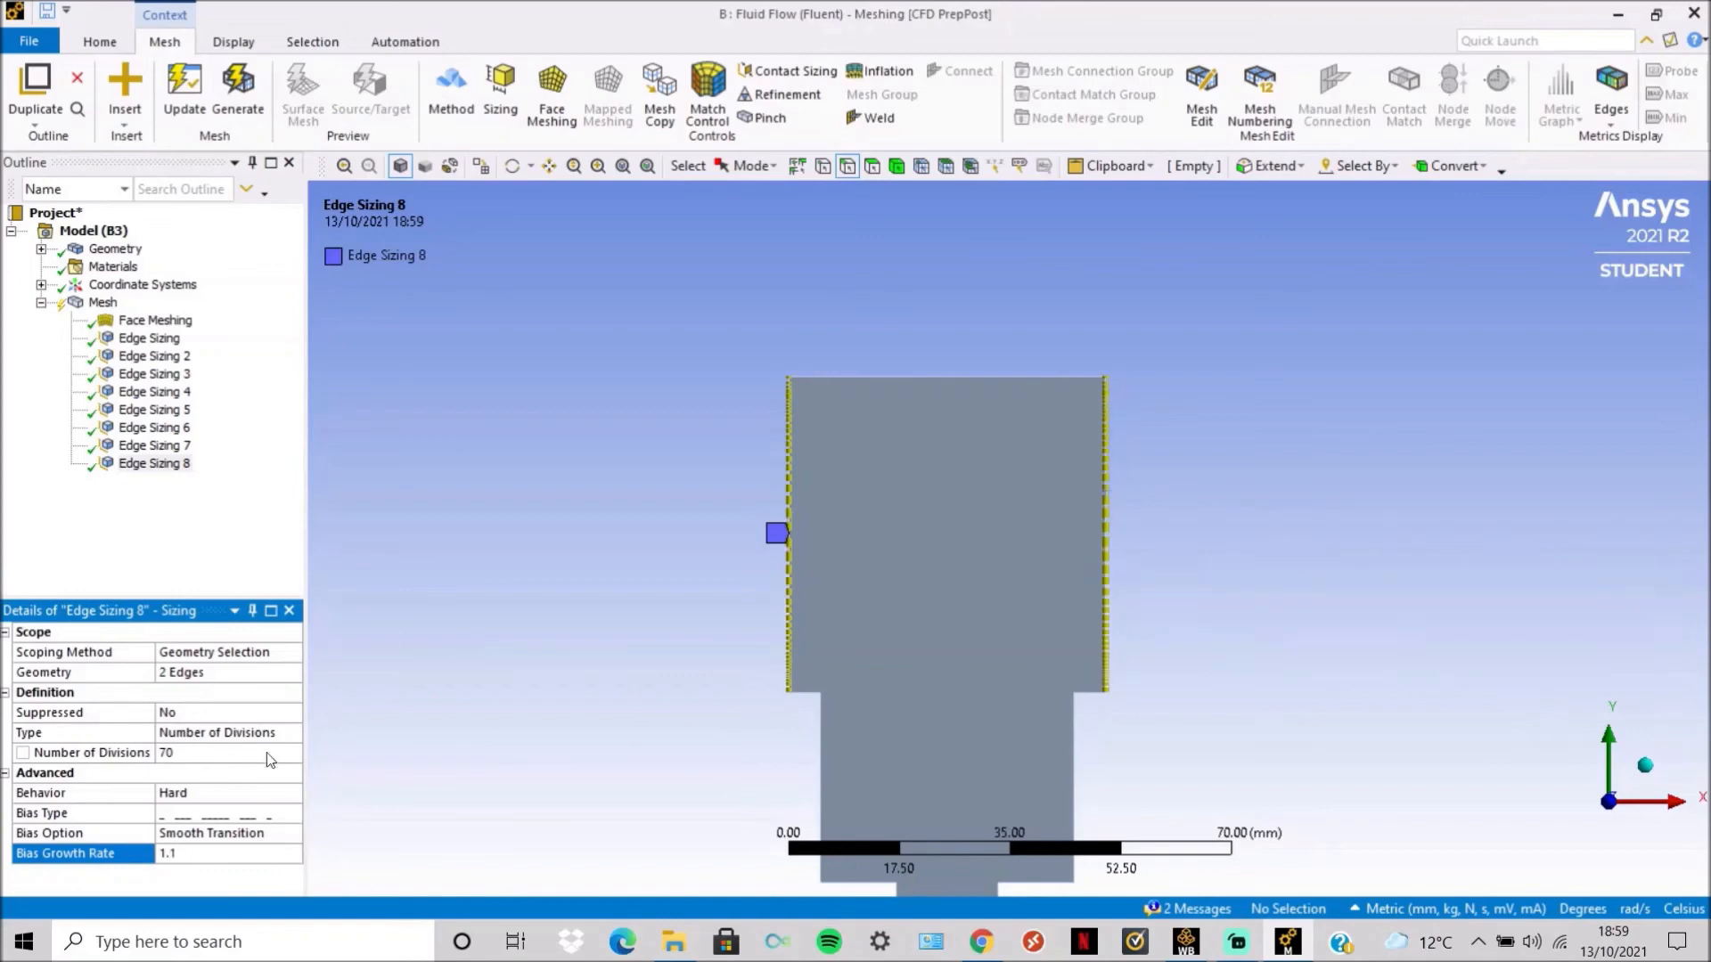
click(237, 104)
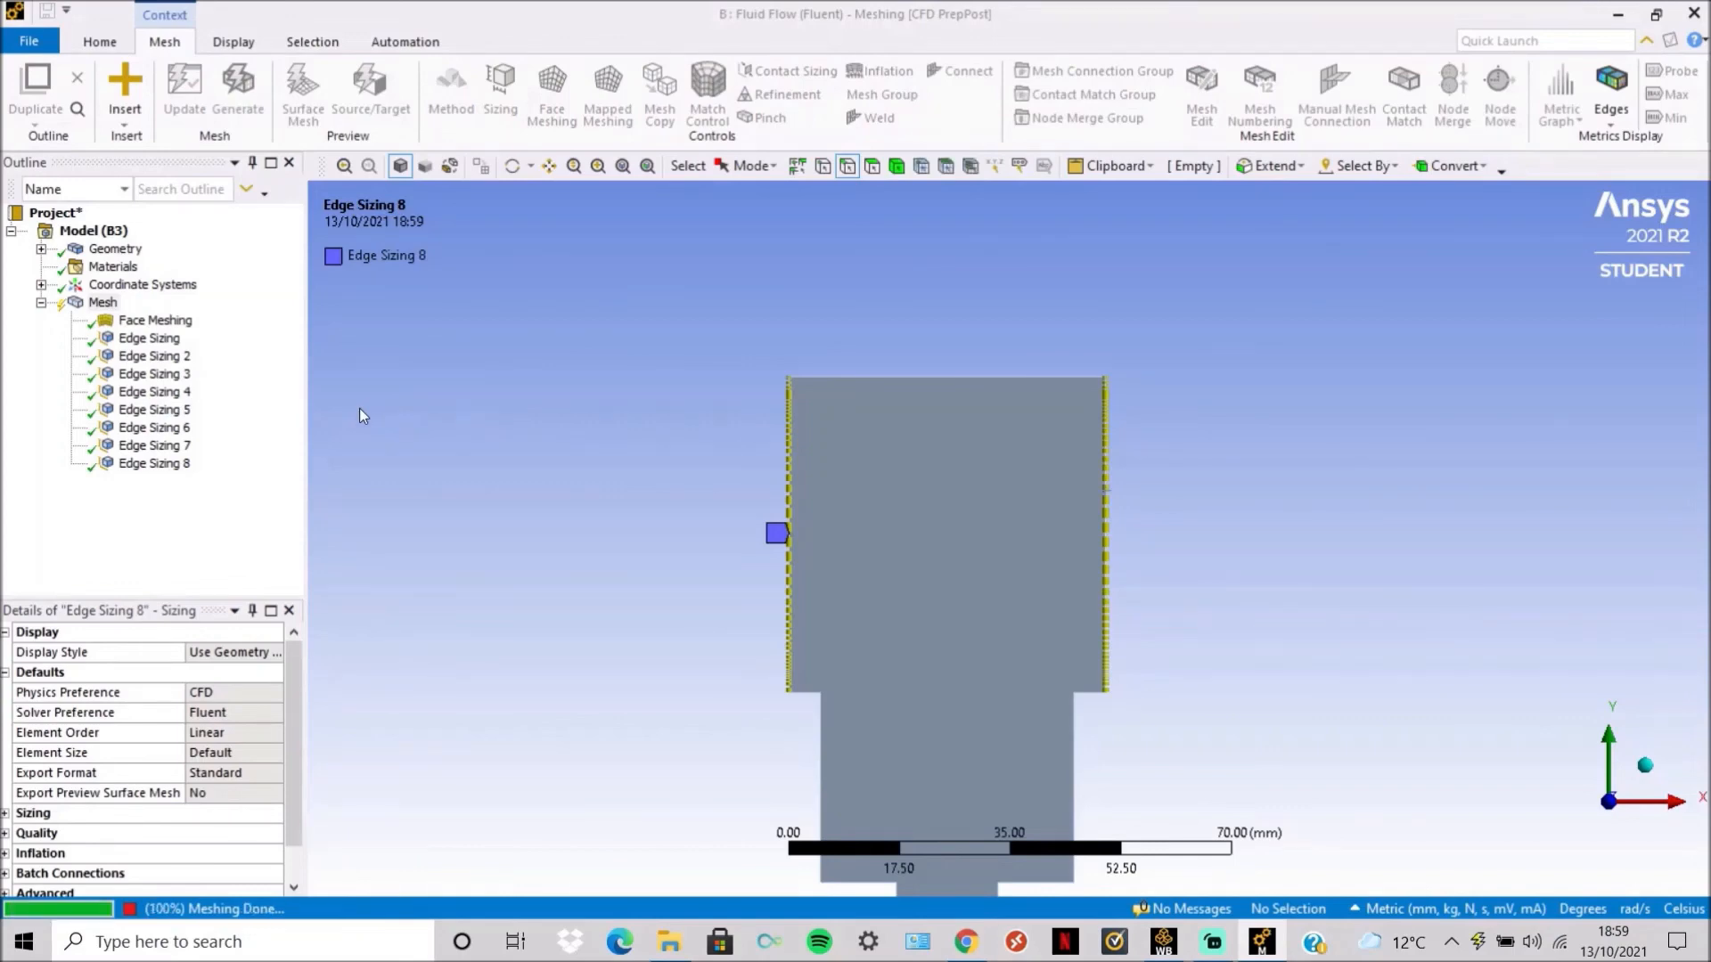
click(104, 304)
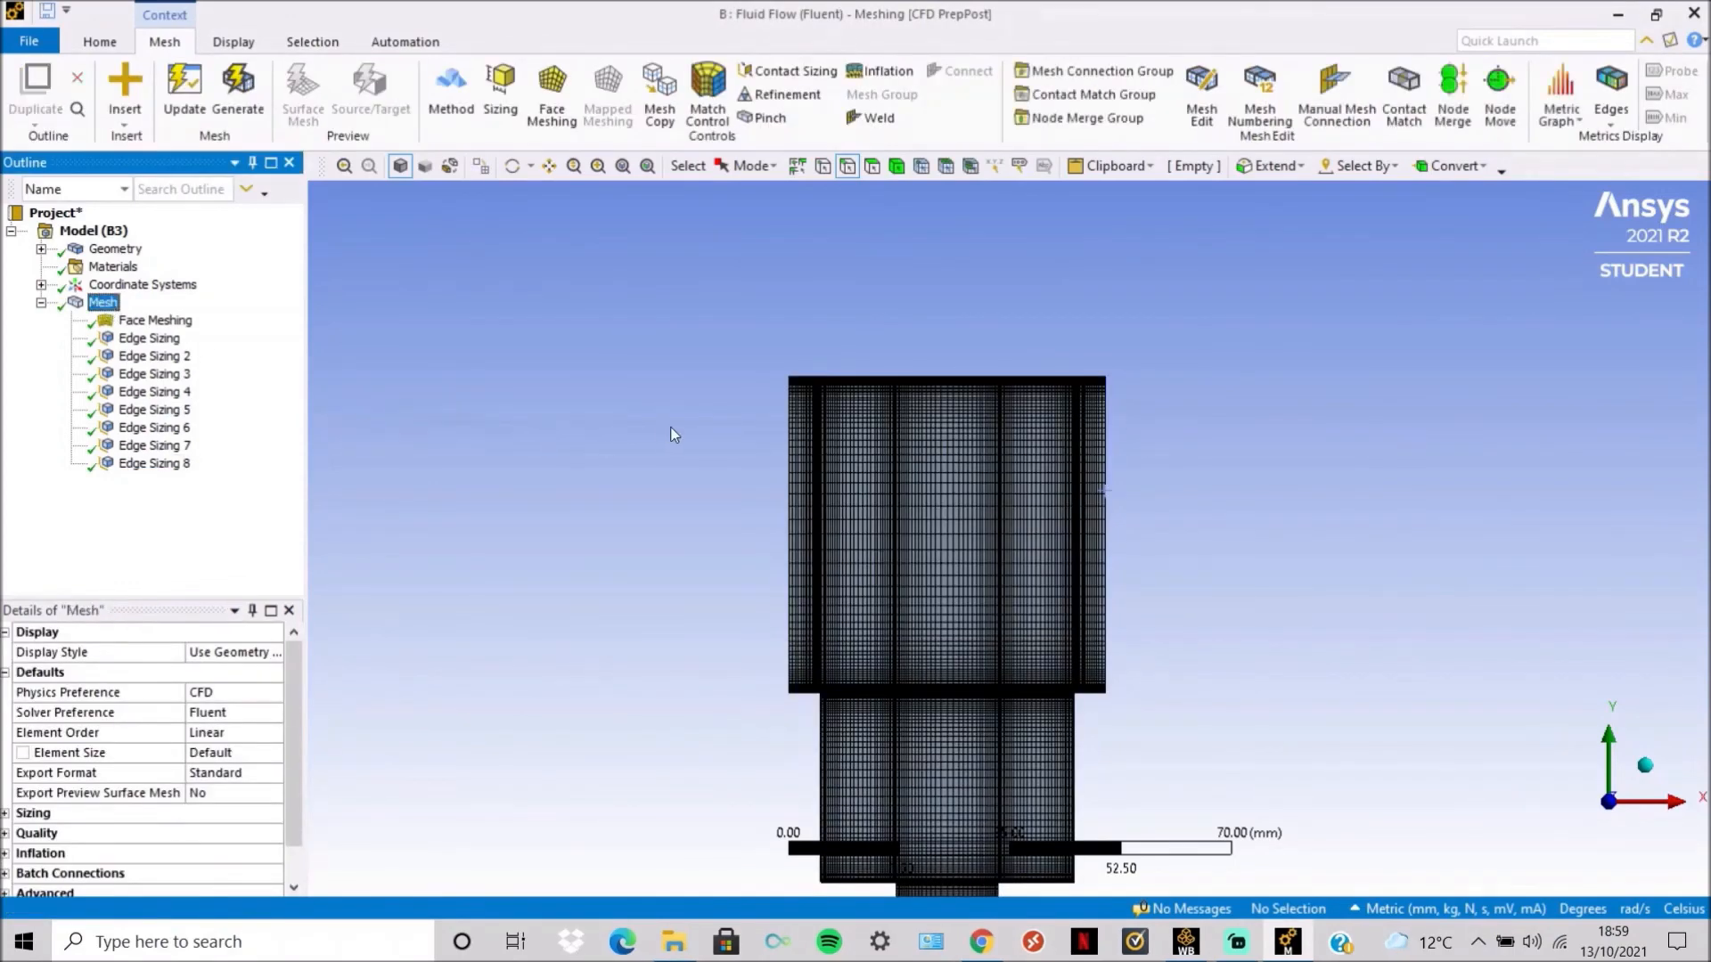
Examine the whole chamber mesh from the widest upper block down to the bottom block, including the block junctions.
scroll(923, 548, up, 3)
scroll(922, 548, up, 2)
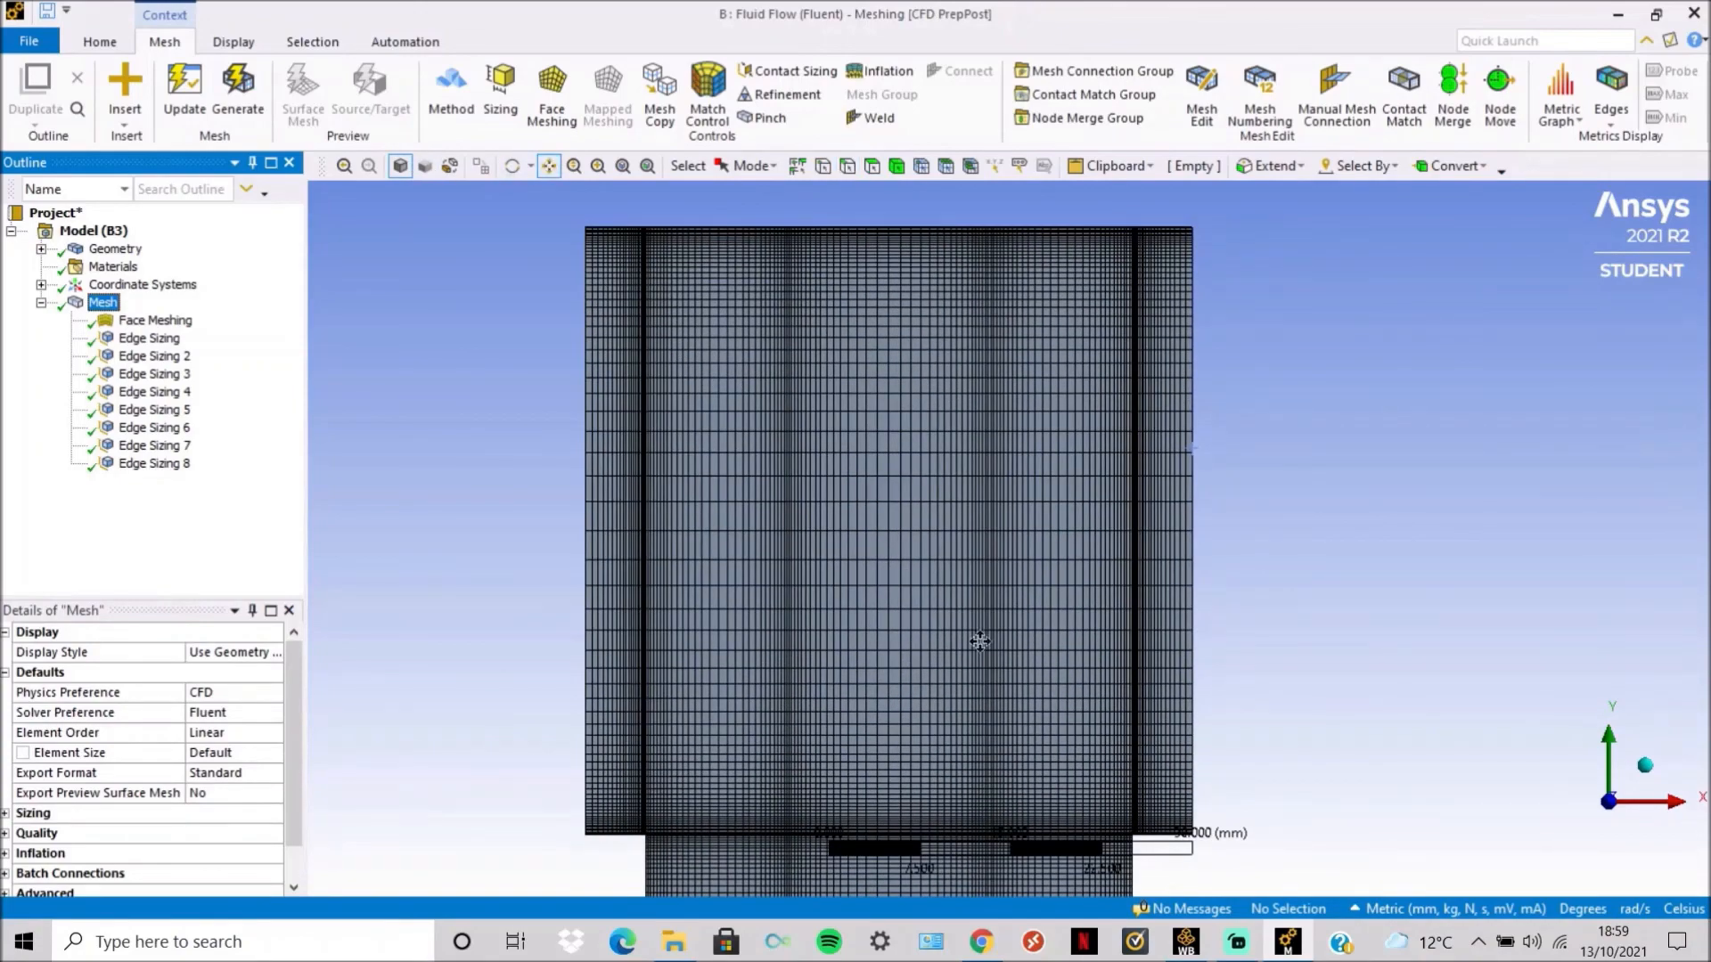
drag(969, 683, 985, 479)
scroll(942, 693, up, 3)
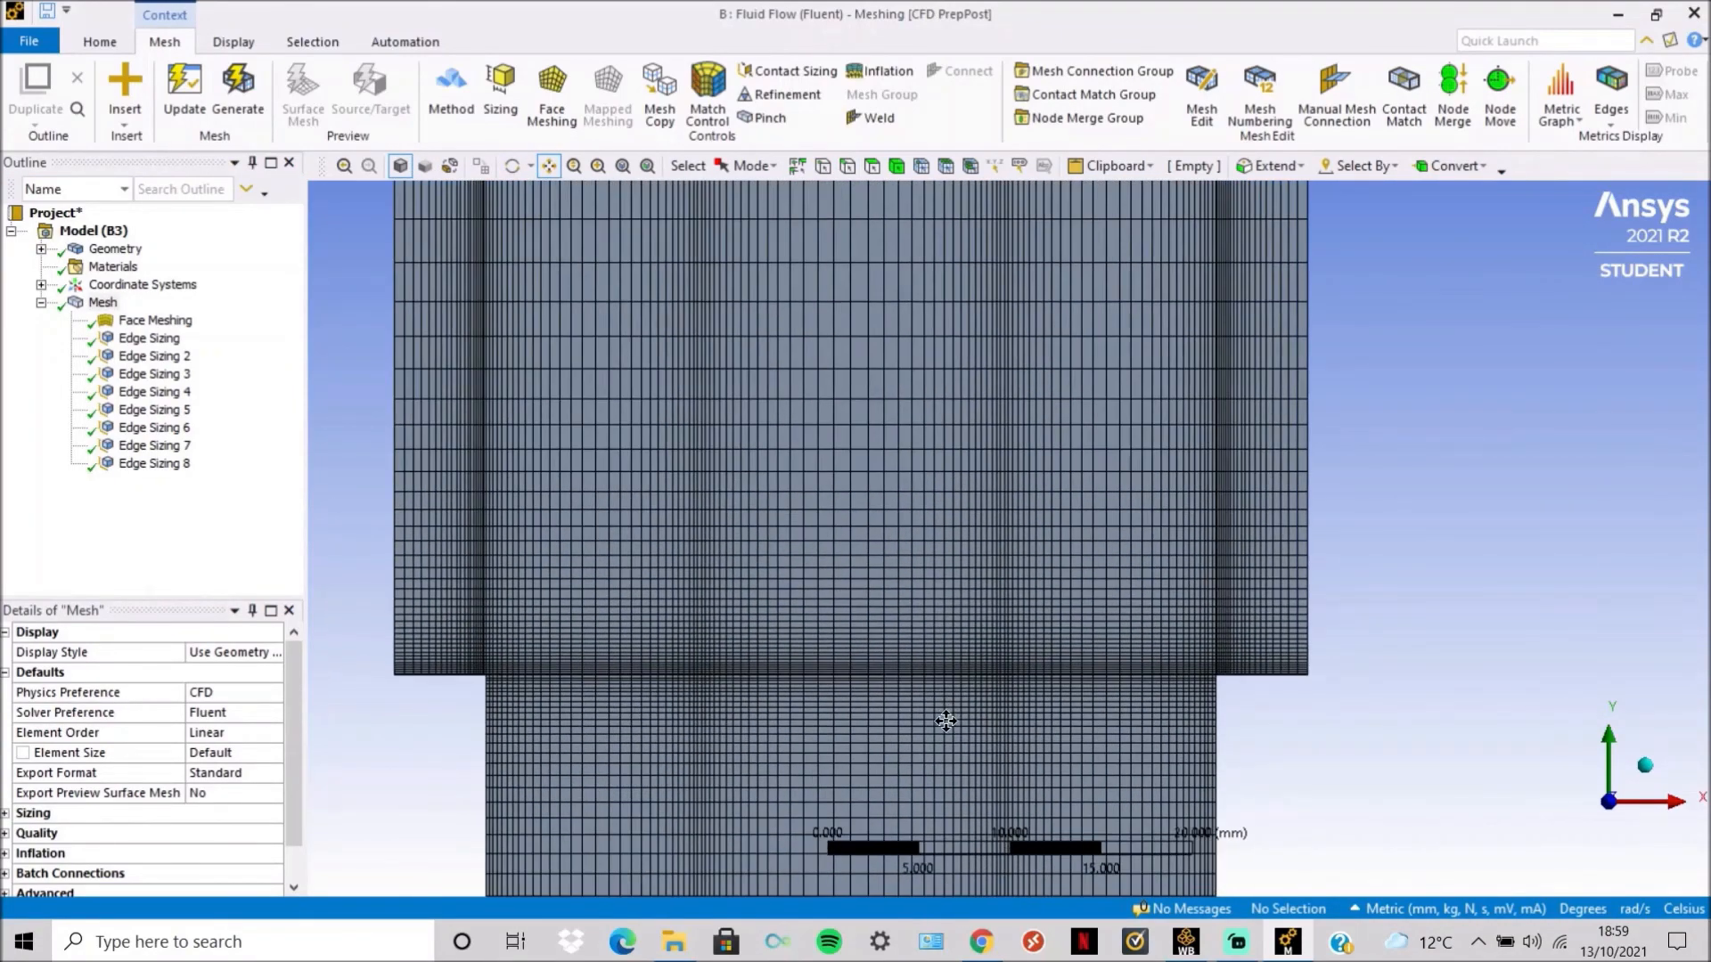
scroll(946, 723, down, 3)
drag(945, 722, 909, 398)
drag(896, 689, 888, 497)
scroll(886, 666, down, 3)
drag(889, 679, 889, 473)
scroll(874, 691, down, 4)
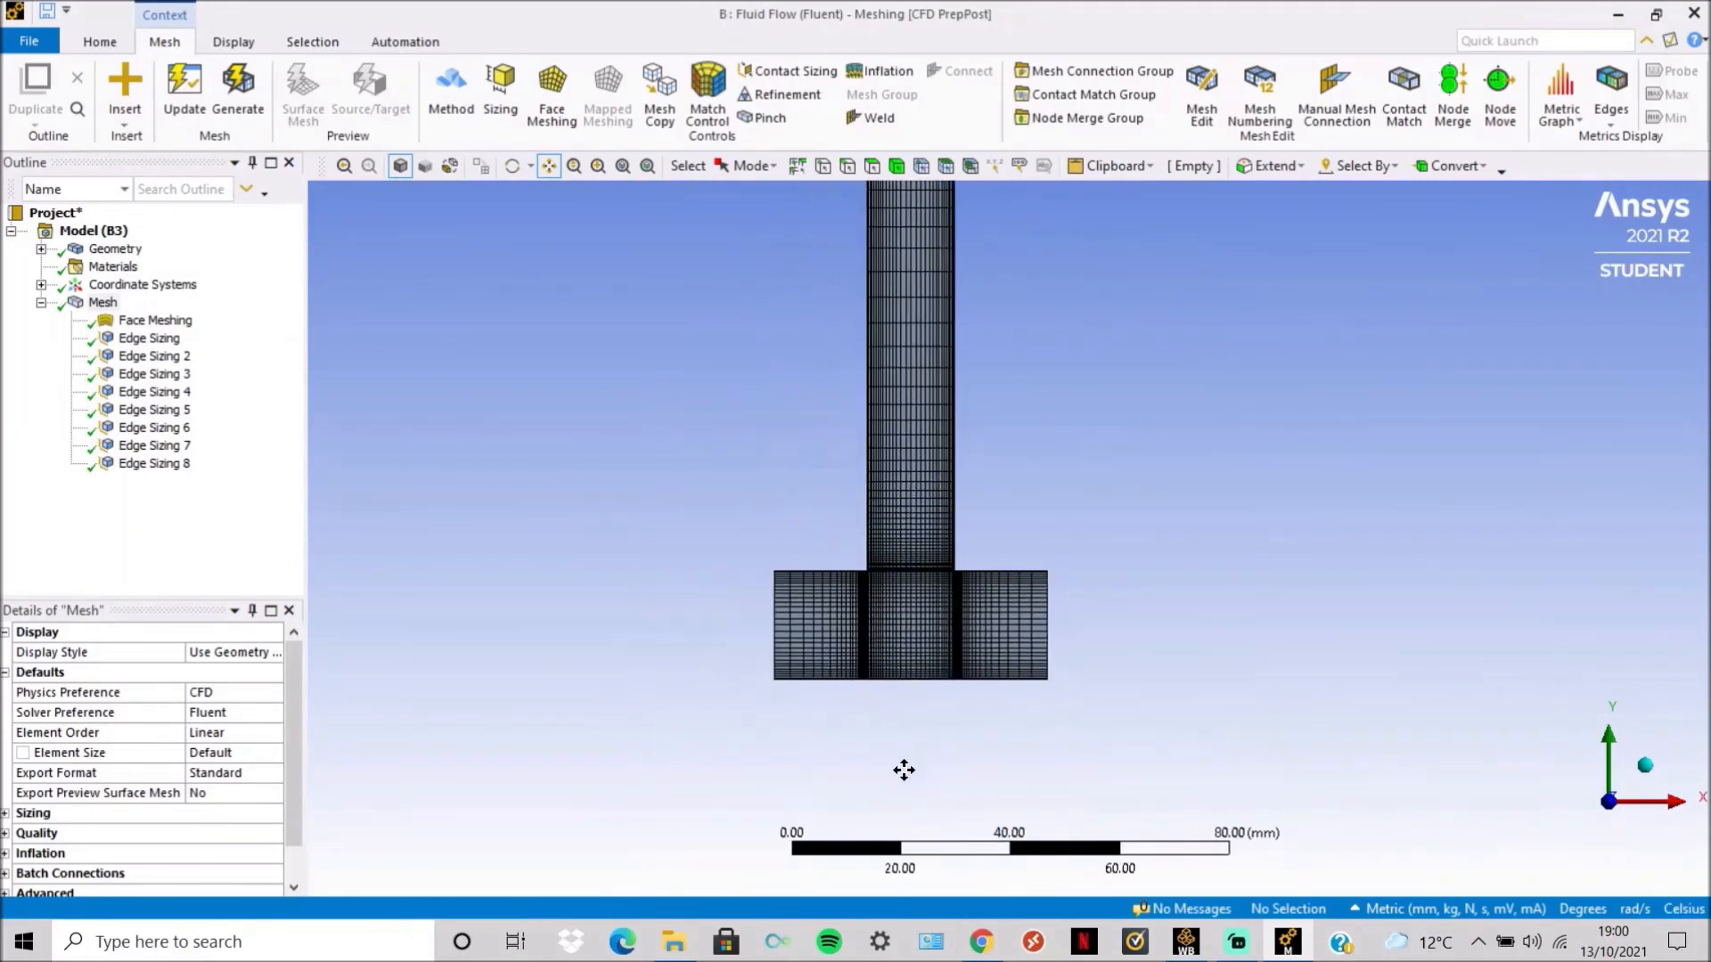
scroll(905, 772, down, 1)
drag(905, 772, 905, 579)
drag(923, 375, 963, 738)
drag(1017, 421, 1020, 537)
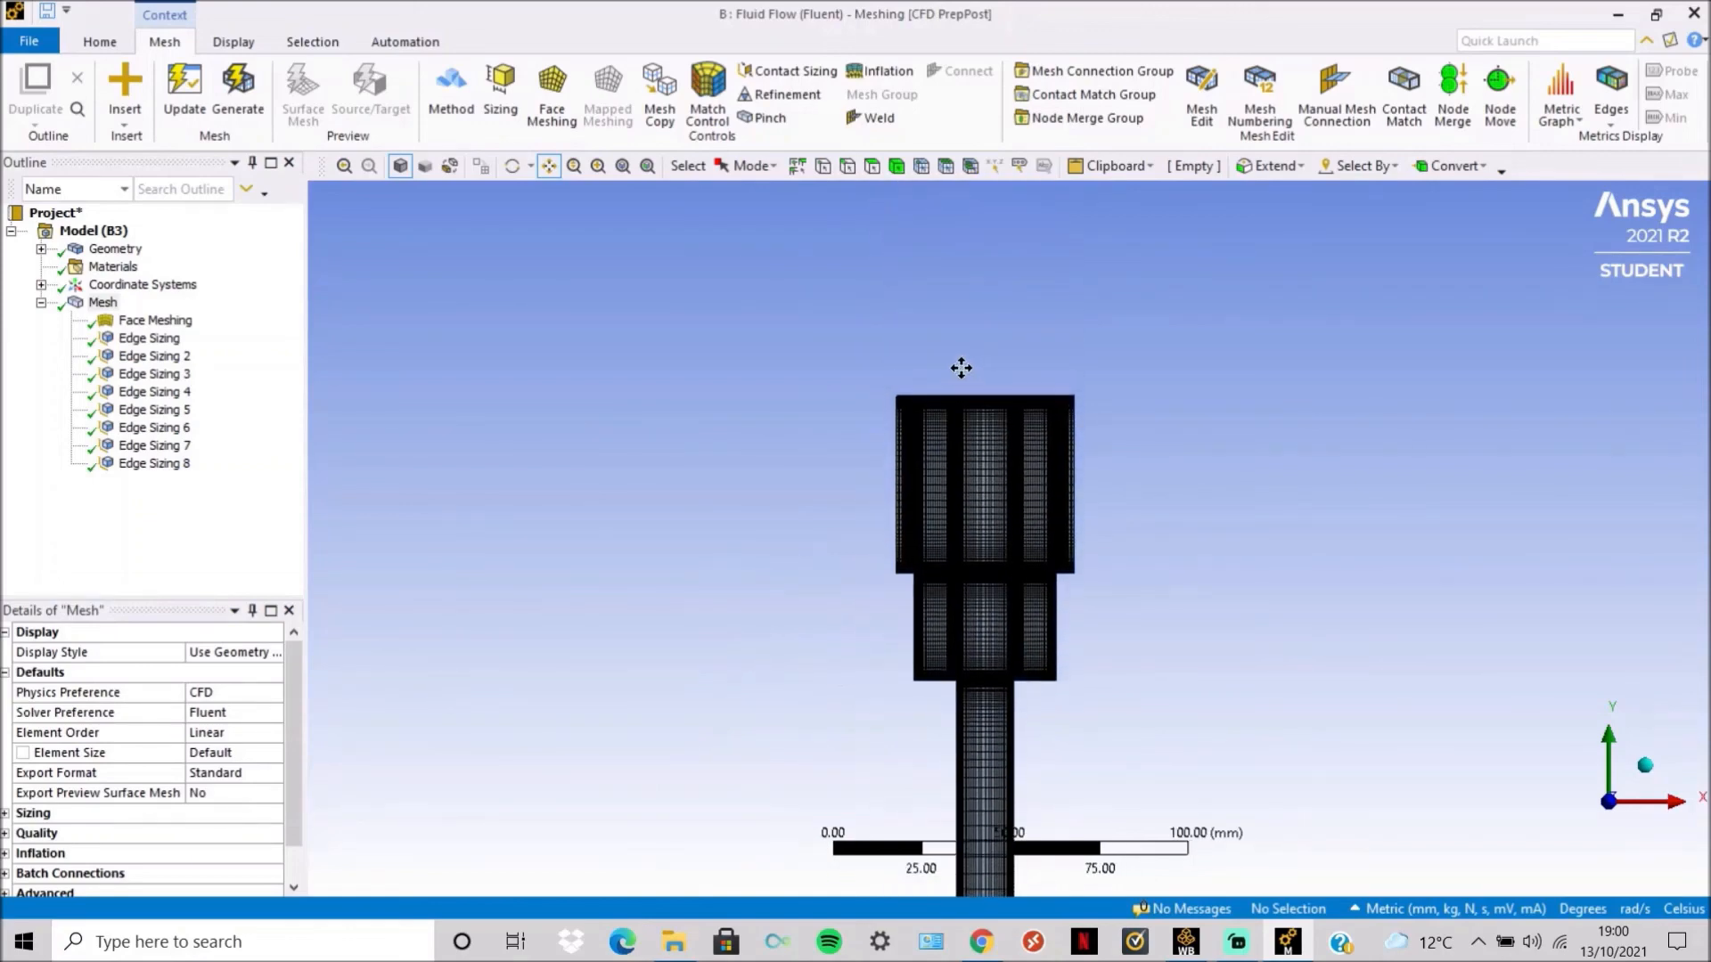
Inspect the mesh transitions down the chamber and the refinement at the bottom block's junction with the narrow channel.
scroll(961, 369, up, 3)
scroll(961, 364, up, 4)
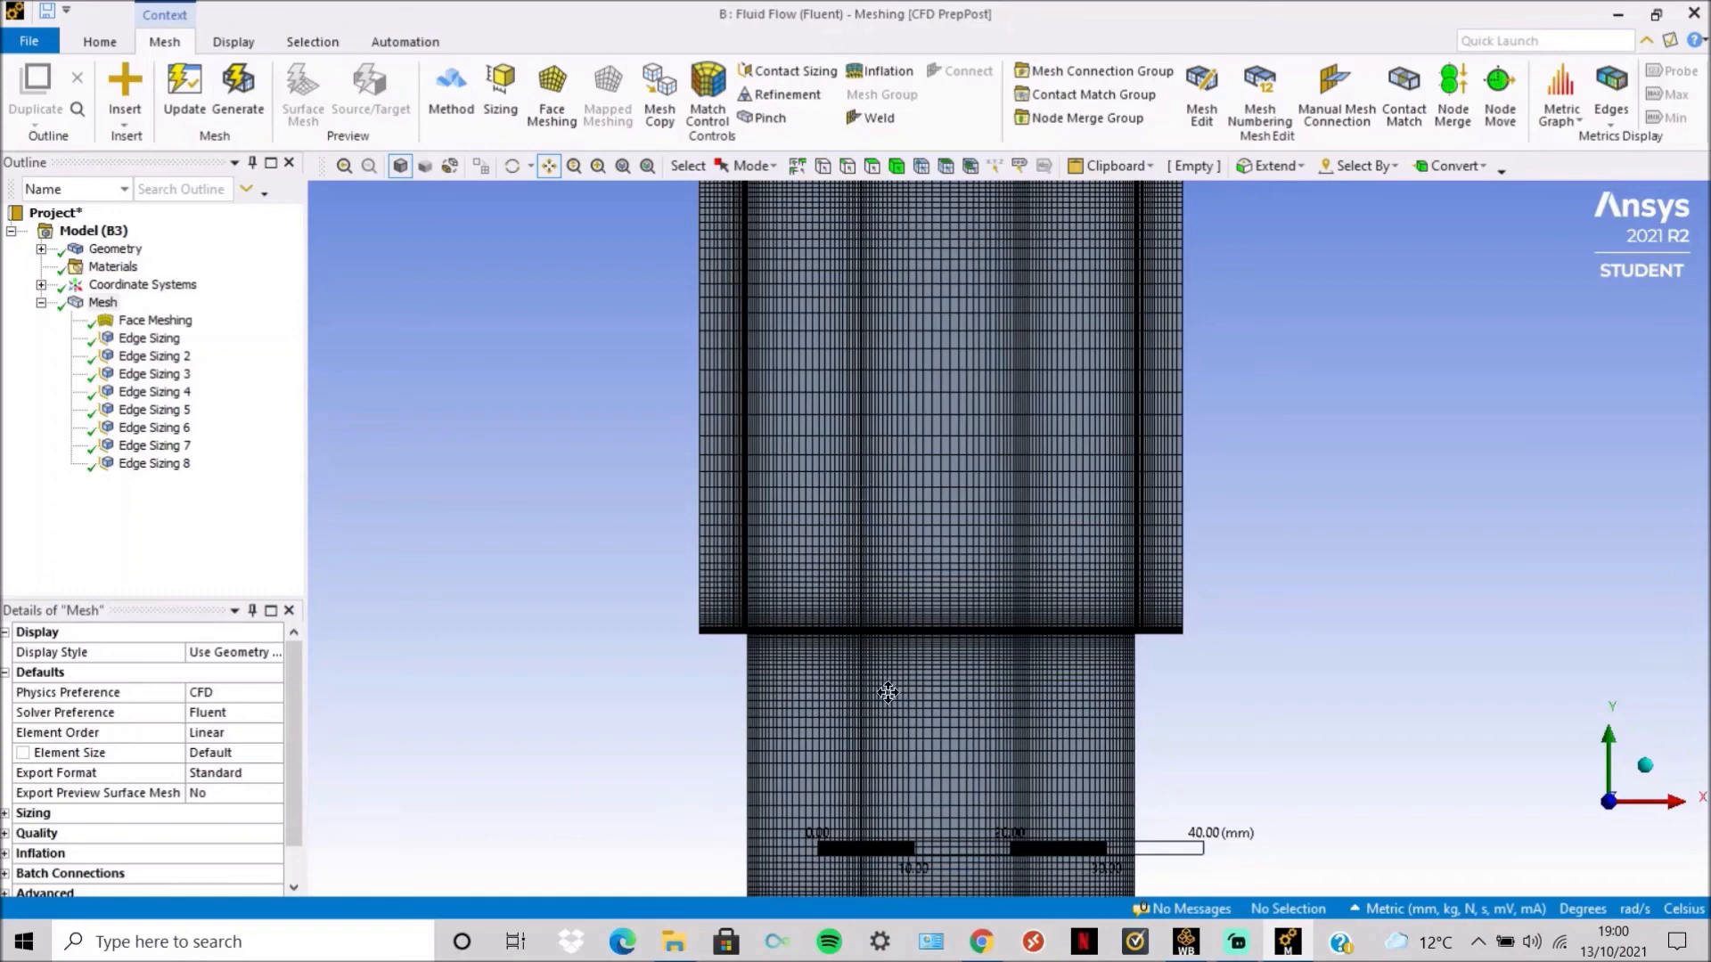
drag(888, 693, 907, 395)
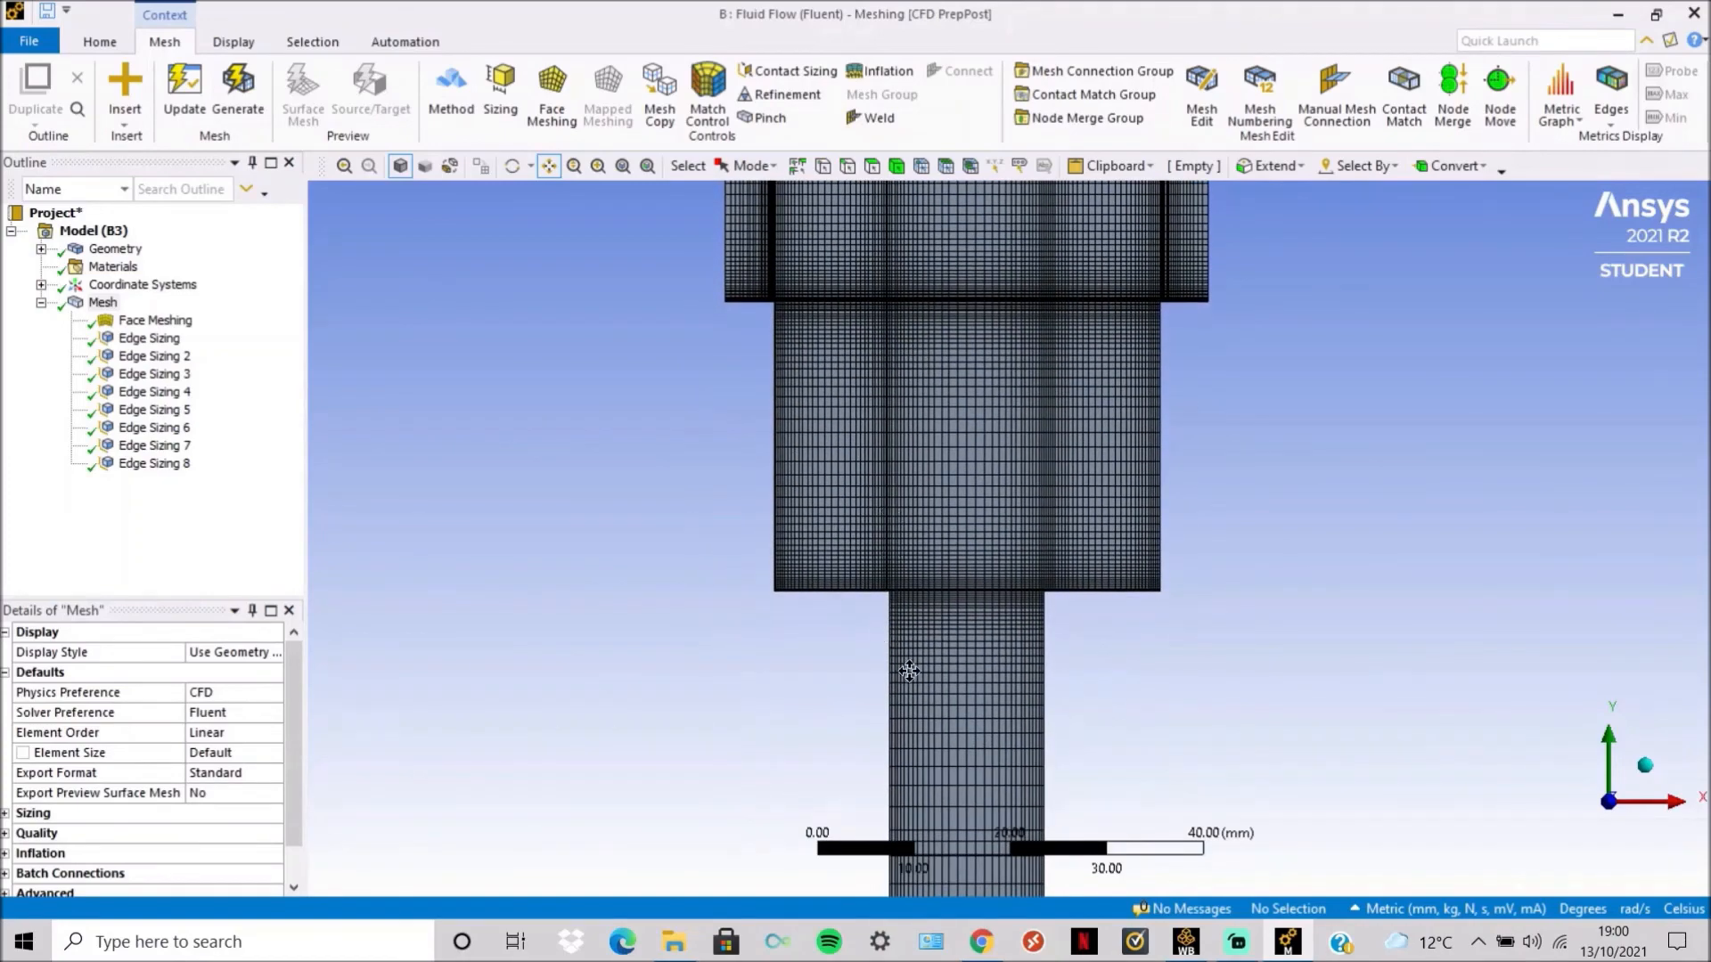
drag(909, 674, 965, 328)
drag(968, 664, 968, 367)
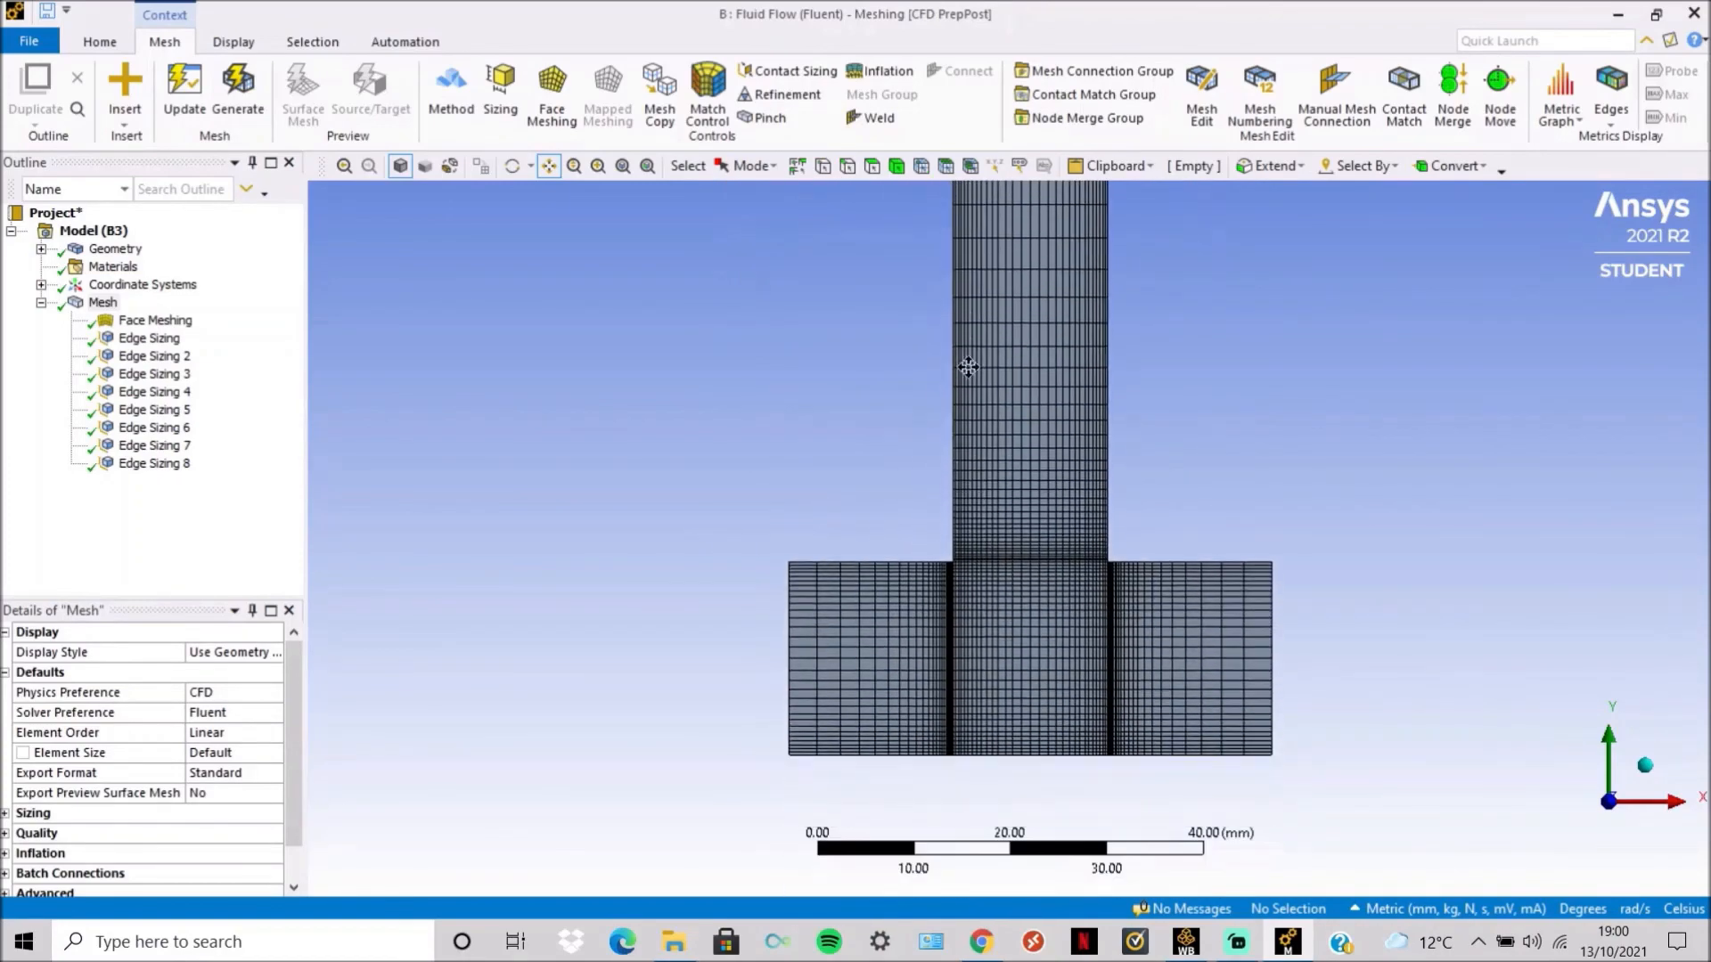
scroll(936, 646, up, 2)
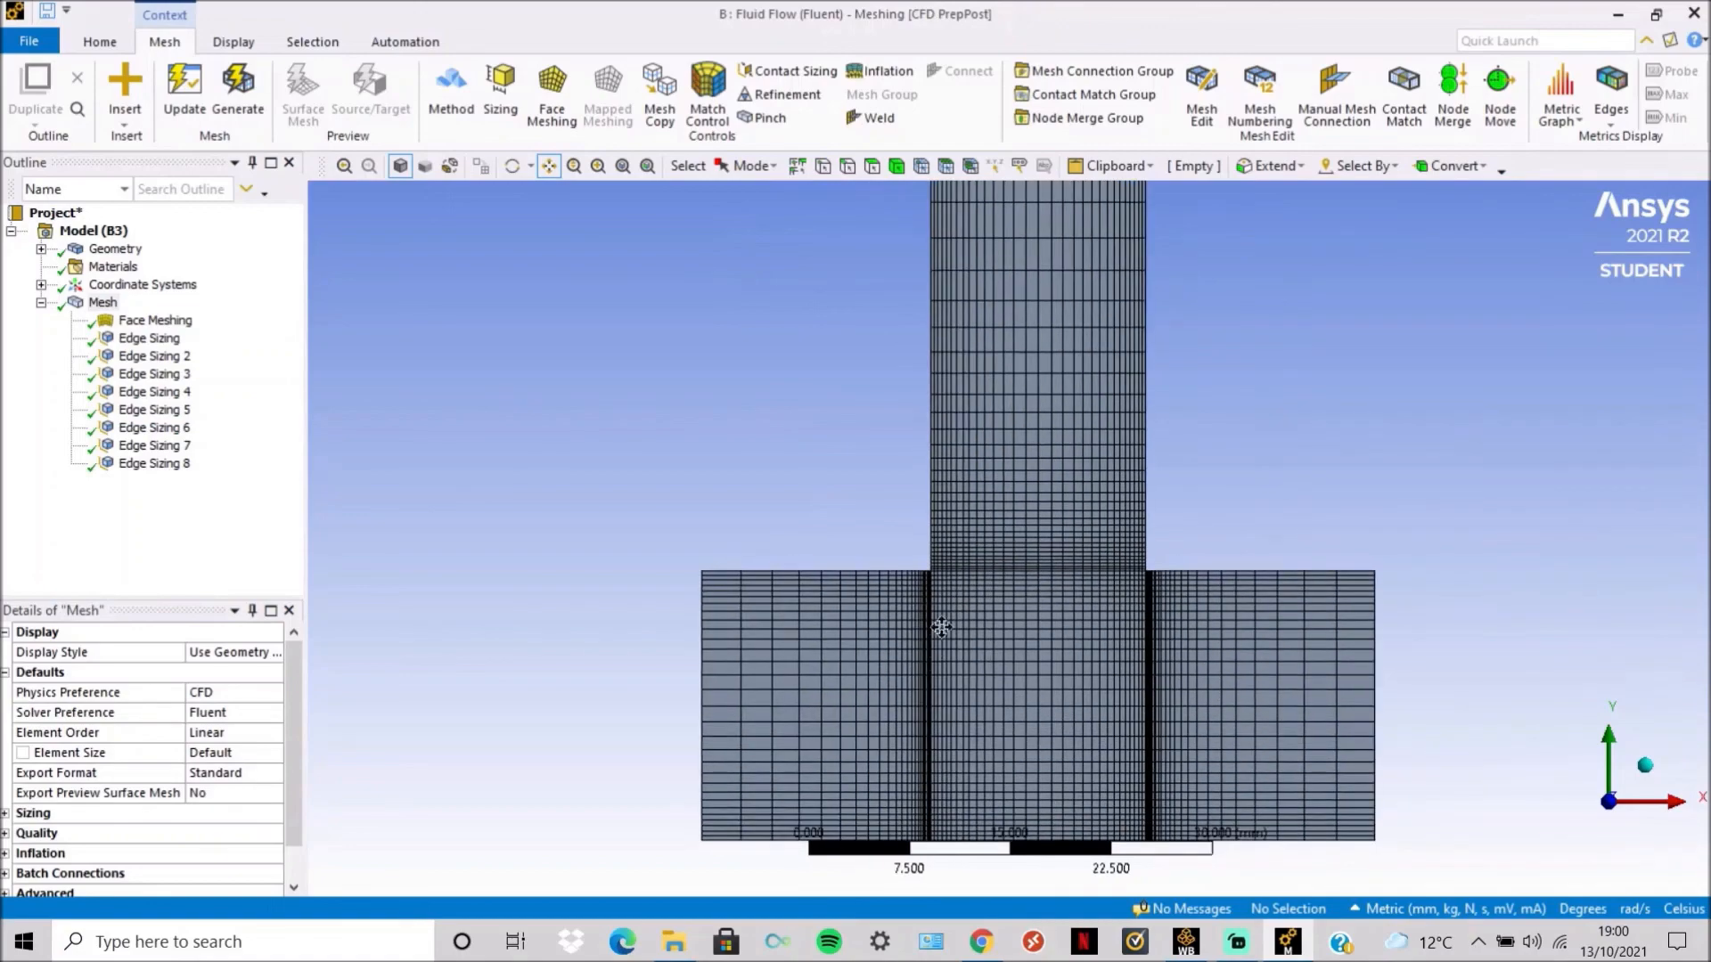
scroll(942, 623, up, 2)
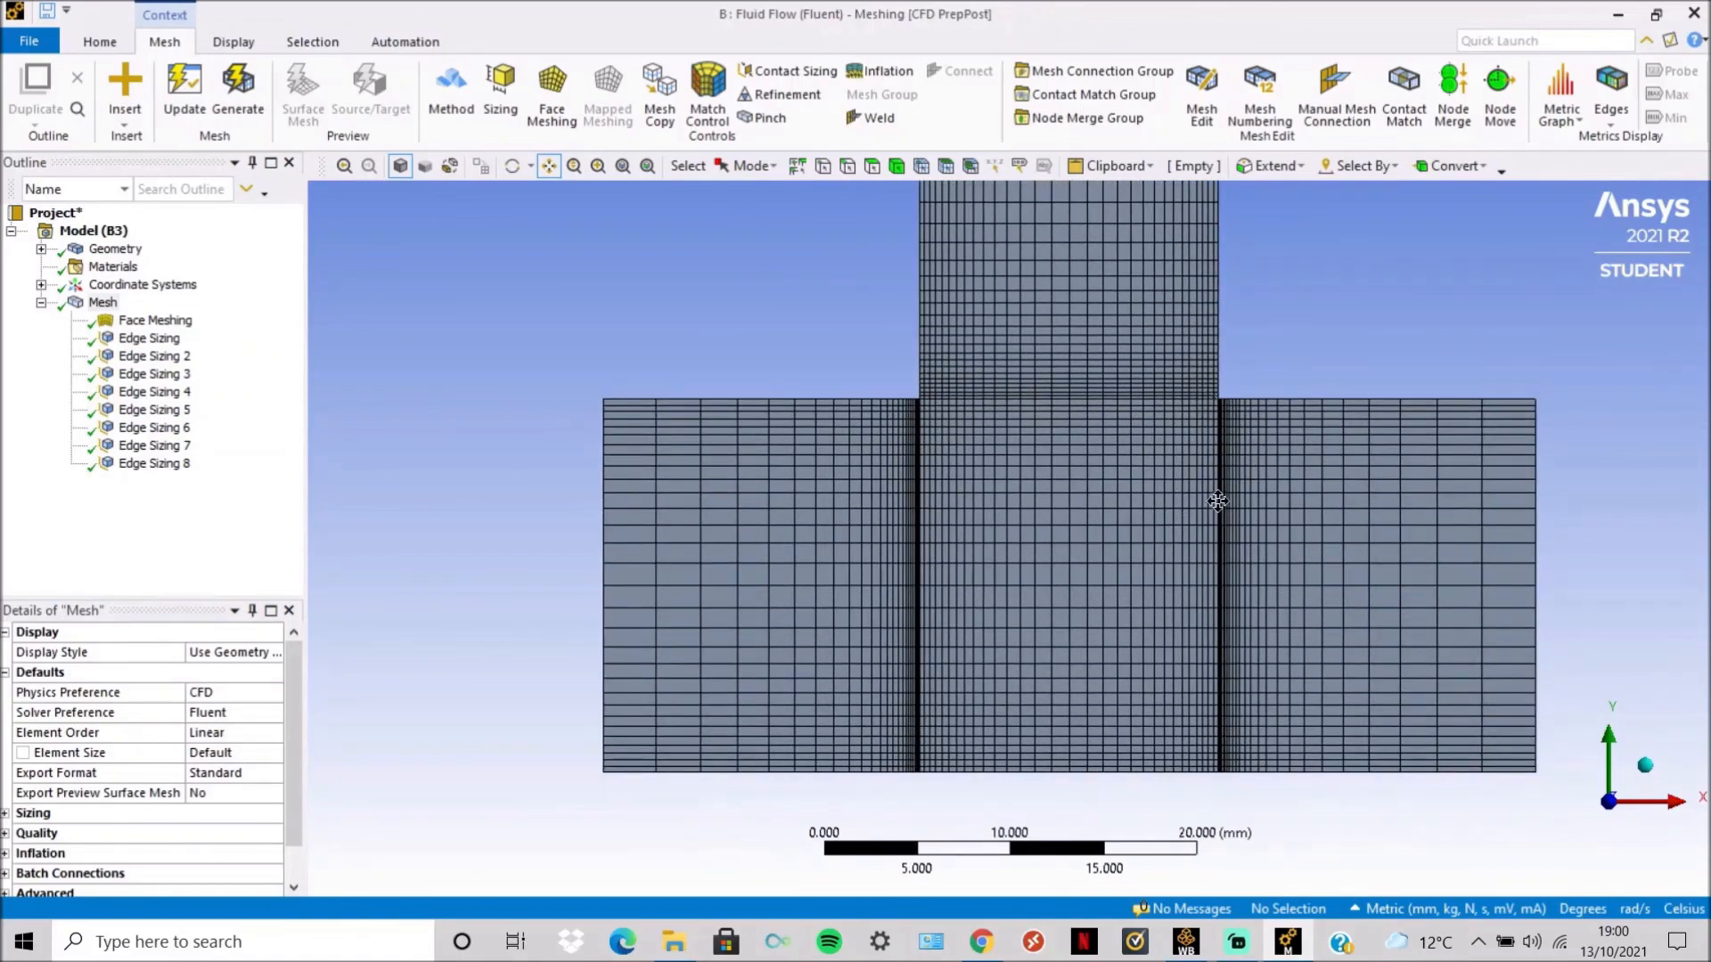
Inspect the mesh back up the chamber, checking the cell spacing and dense vertical bands in the widest upper block.
scroll(1211, 526, down, 3)
drag(1152, 380, 1162, 774)
drag(1225, 279, 1180, 706)
drag(1057, 293, 1002, 713)
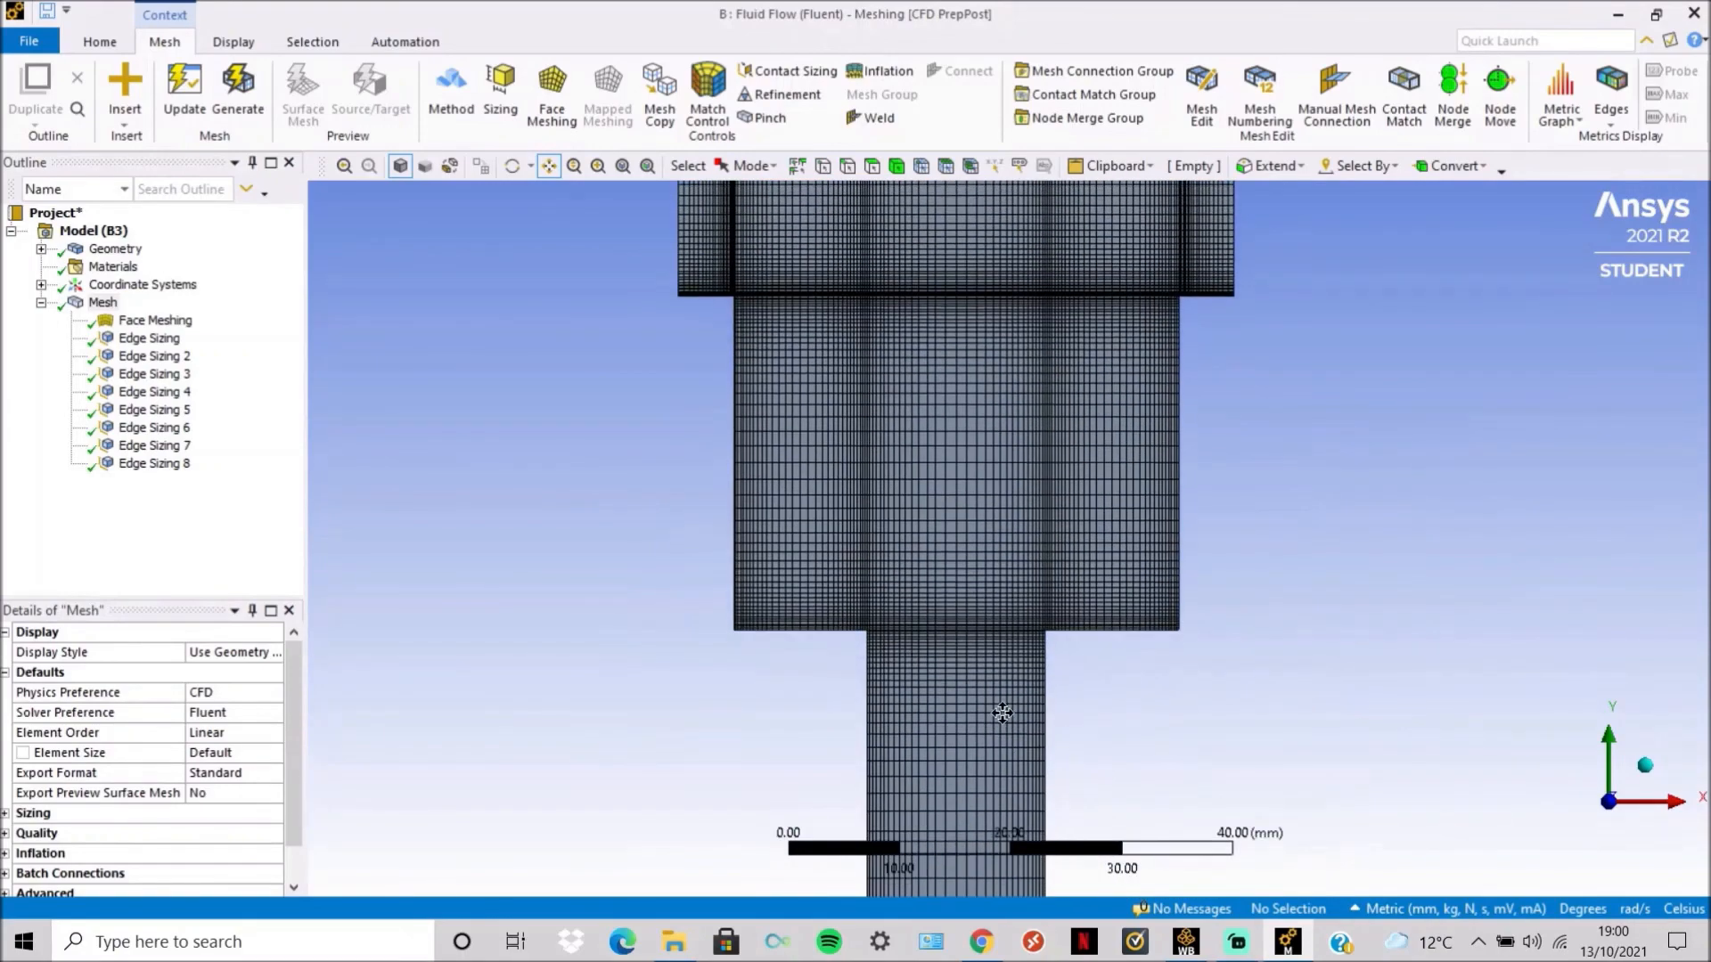
scroll(1012, 424, down, 2)
drag(982, 324, 977, 580)
drag(894, 407, 911, 531)
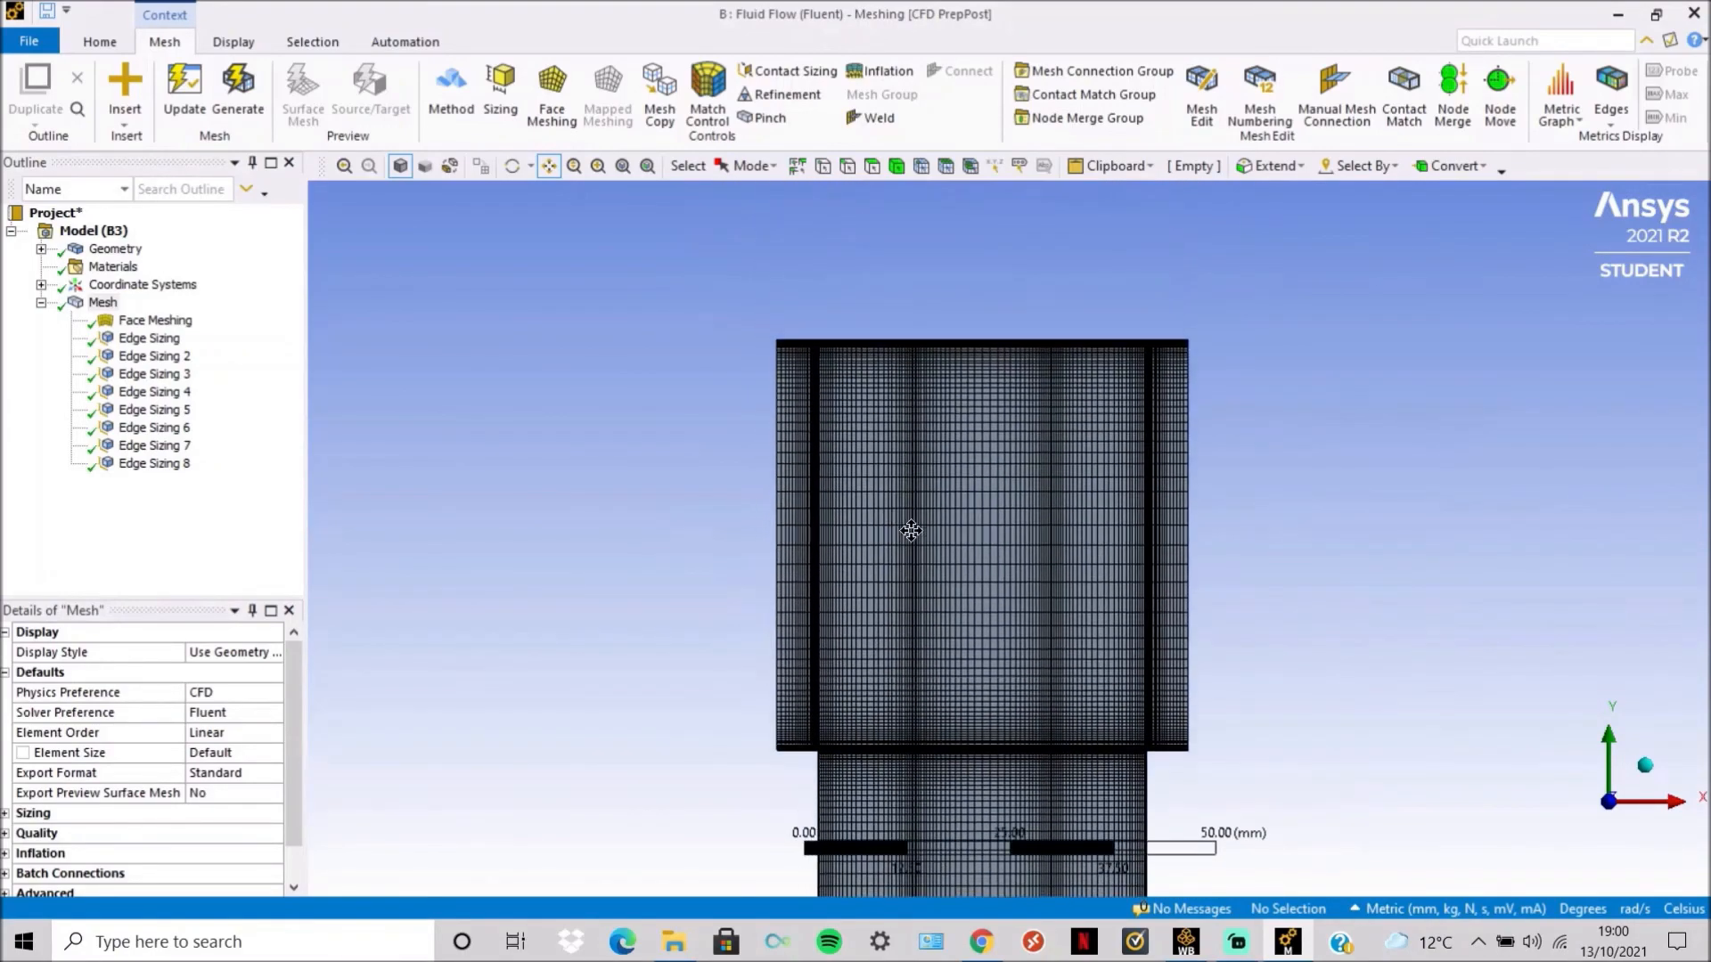
scroll(802, 440, up, 5)
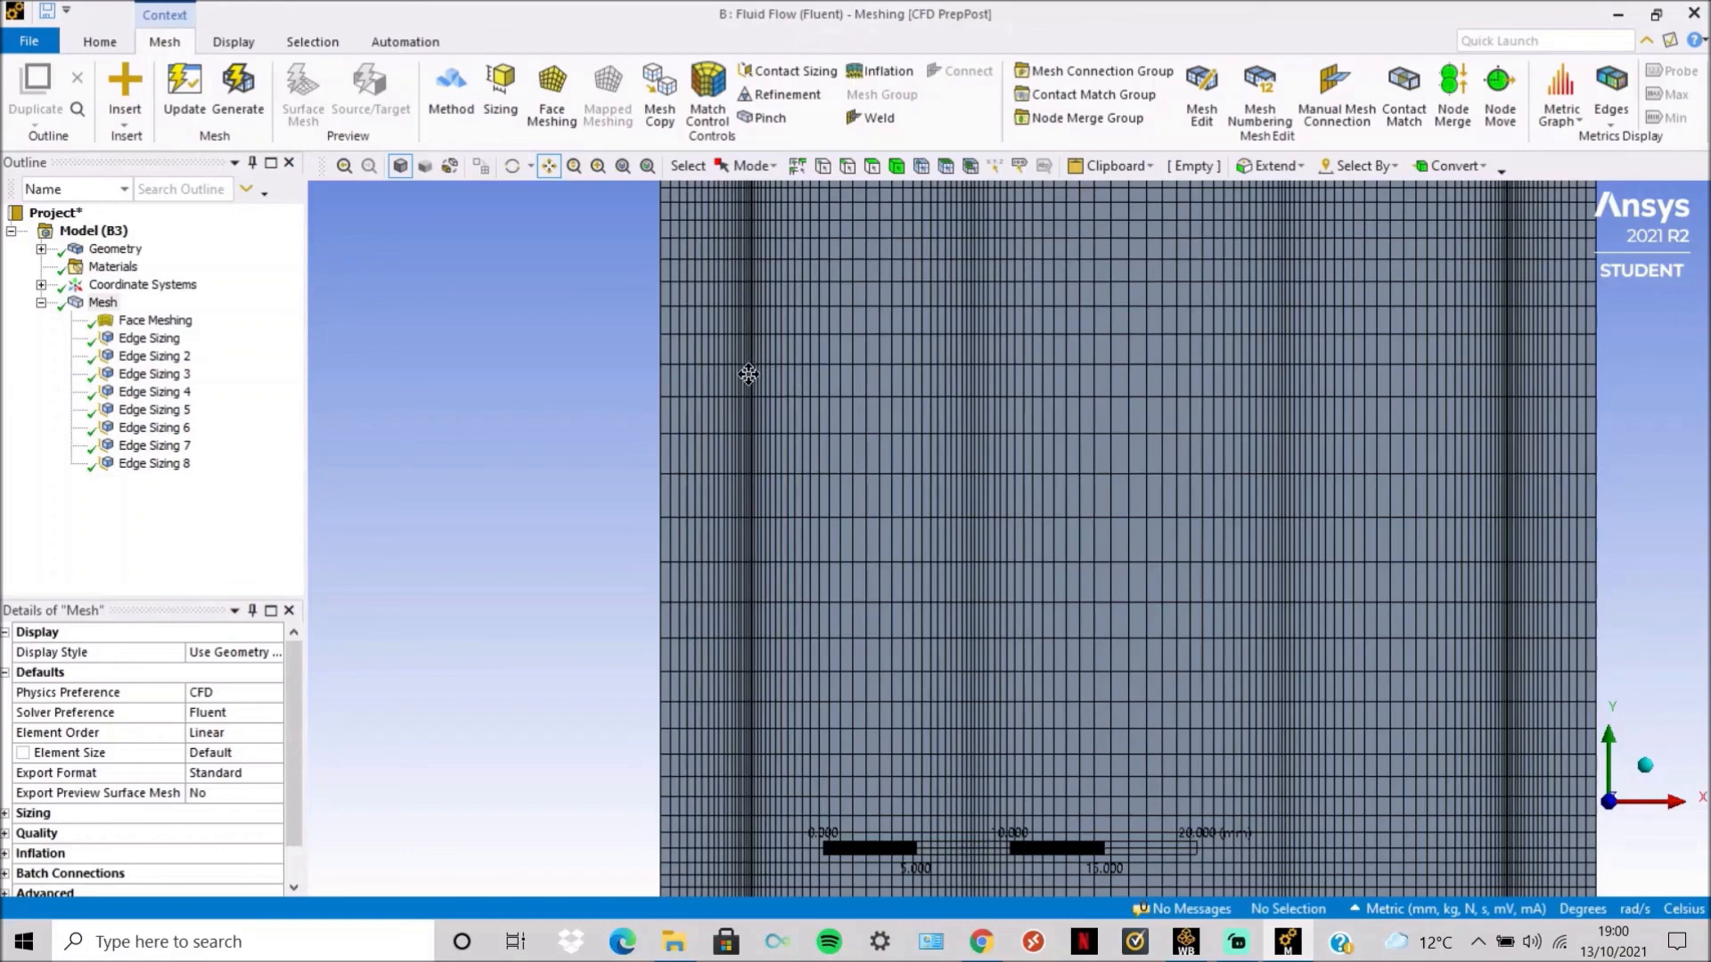
drag(749, 374, 863, 470)
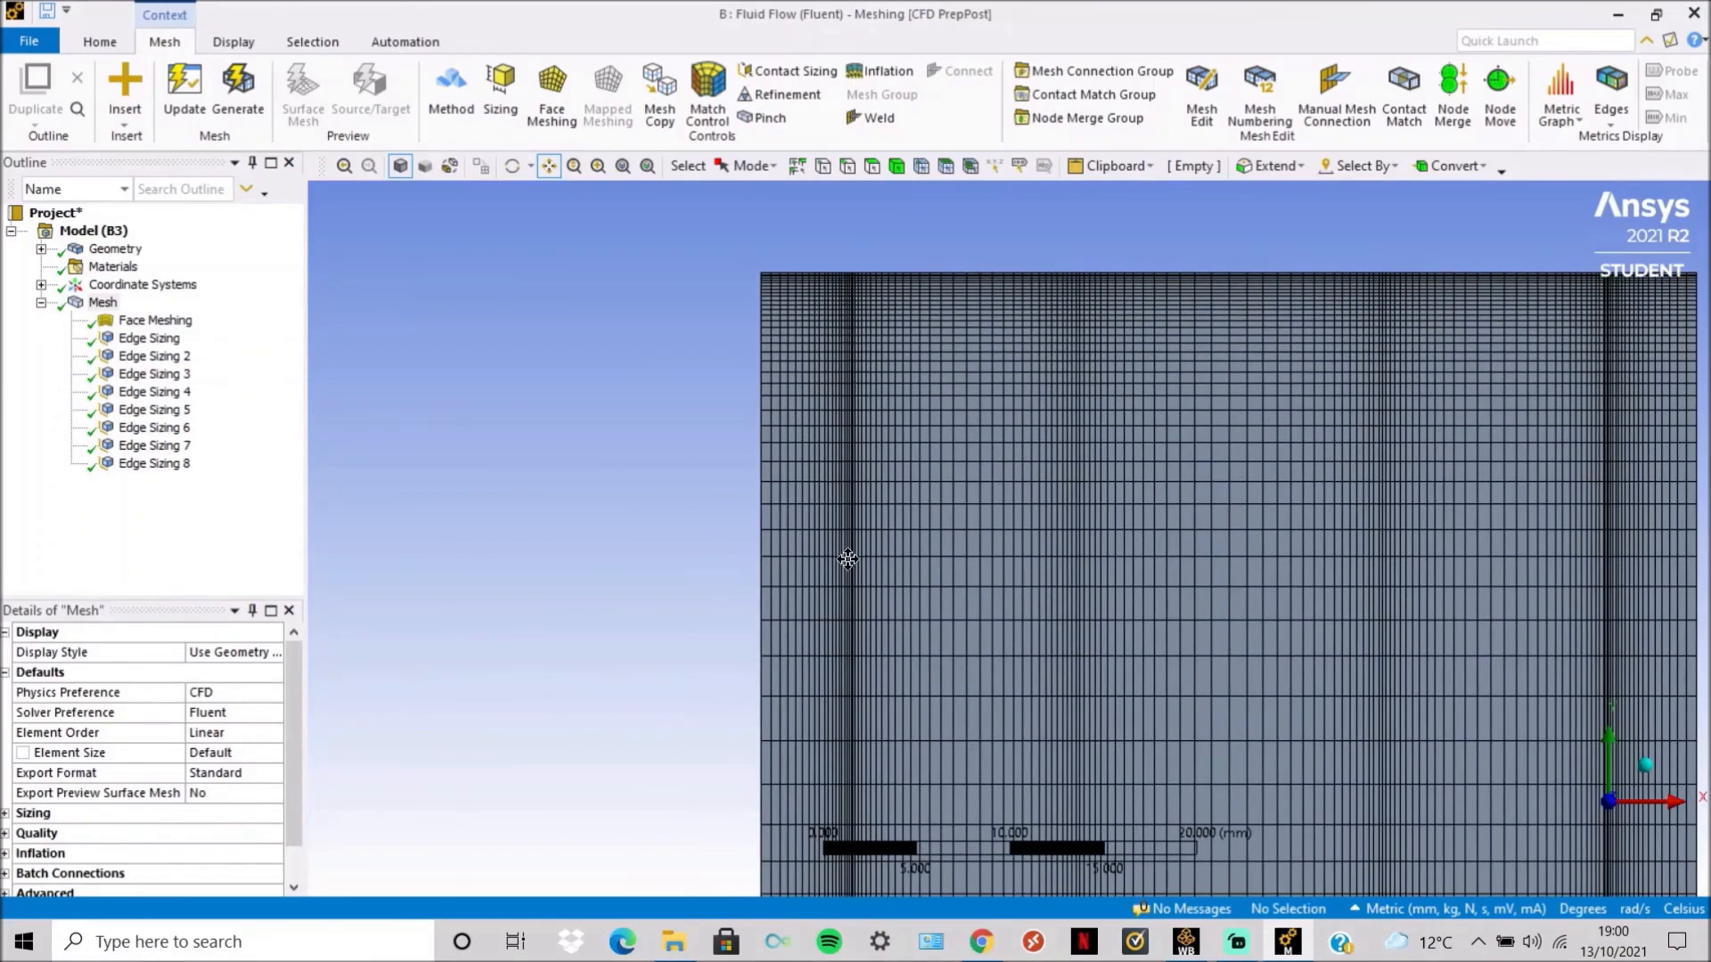
drag(848, 559, 838, 430)
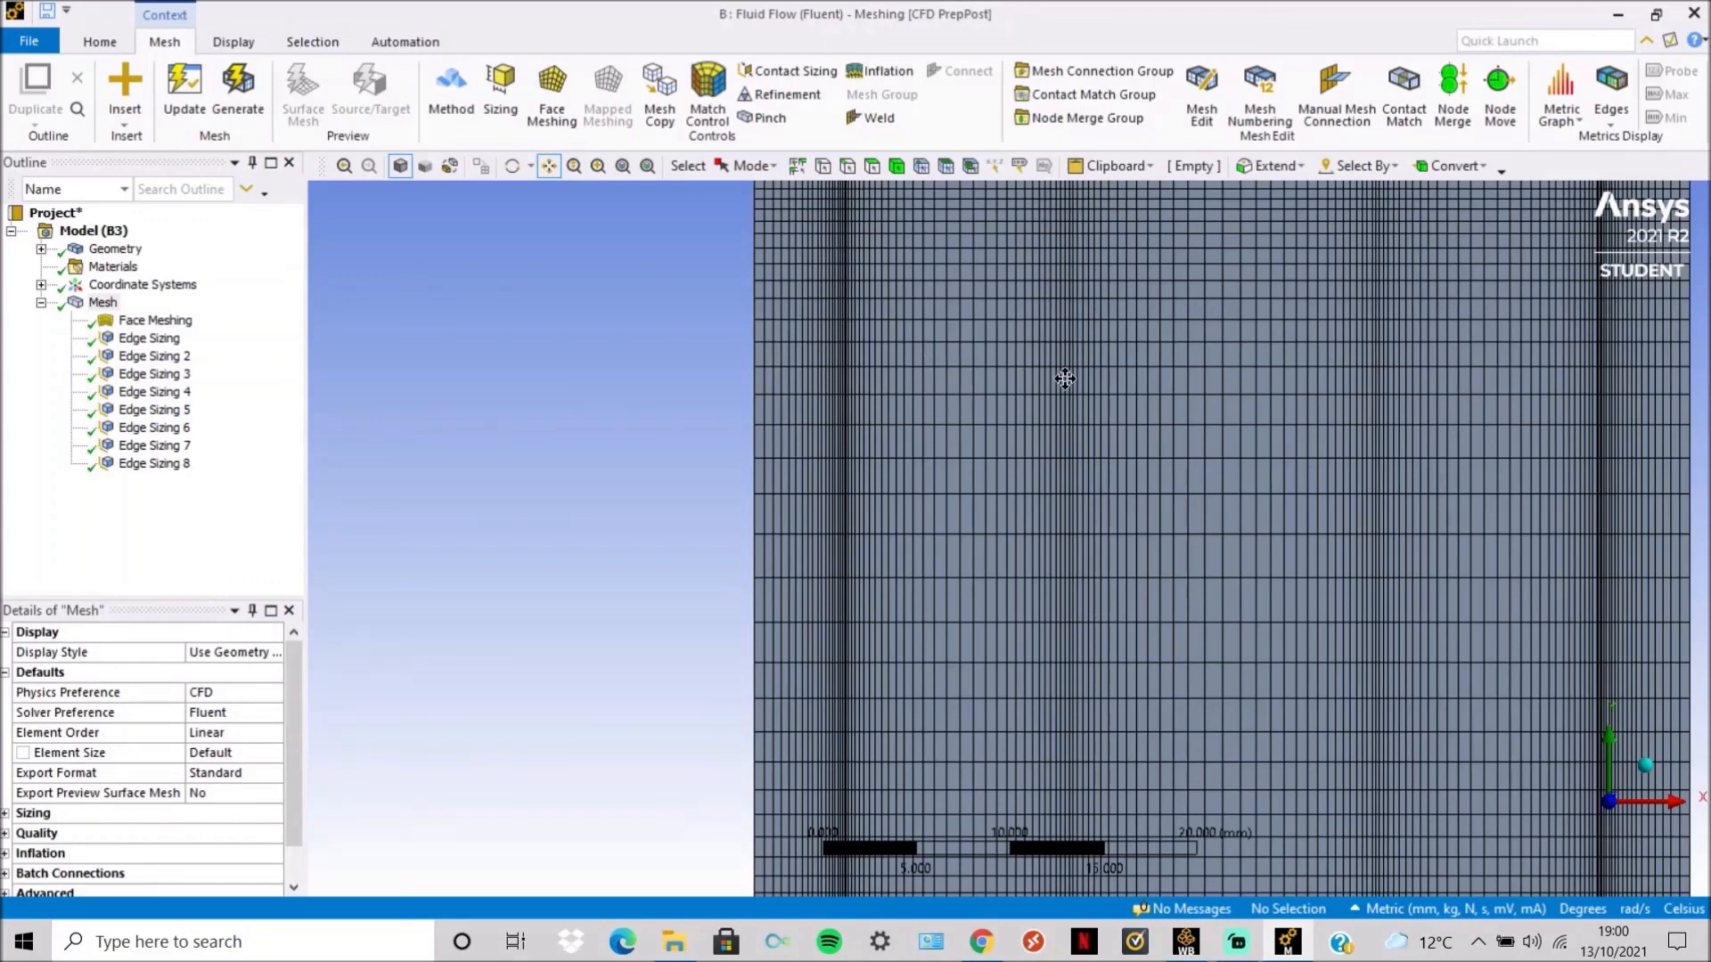
scroll(1203, 383, down, 5)
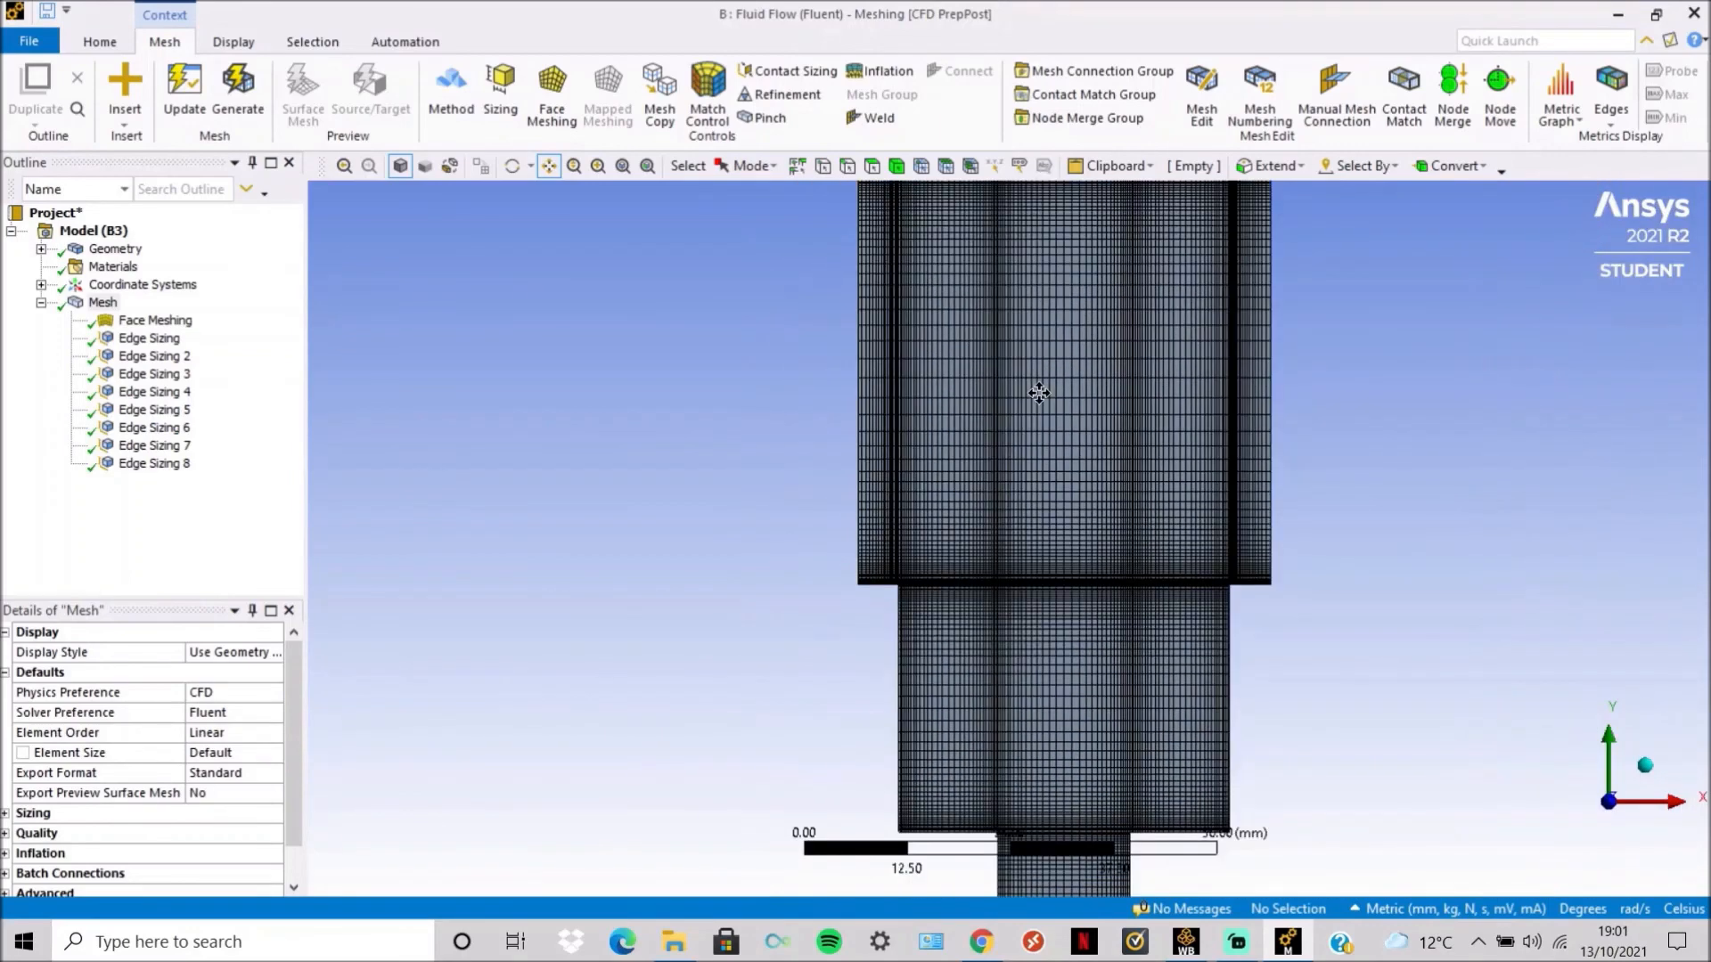